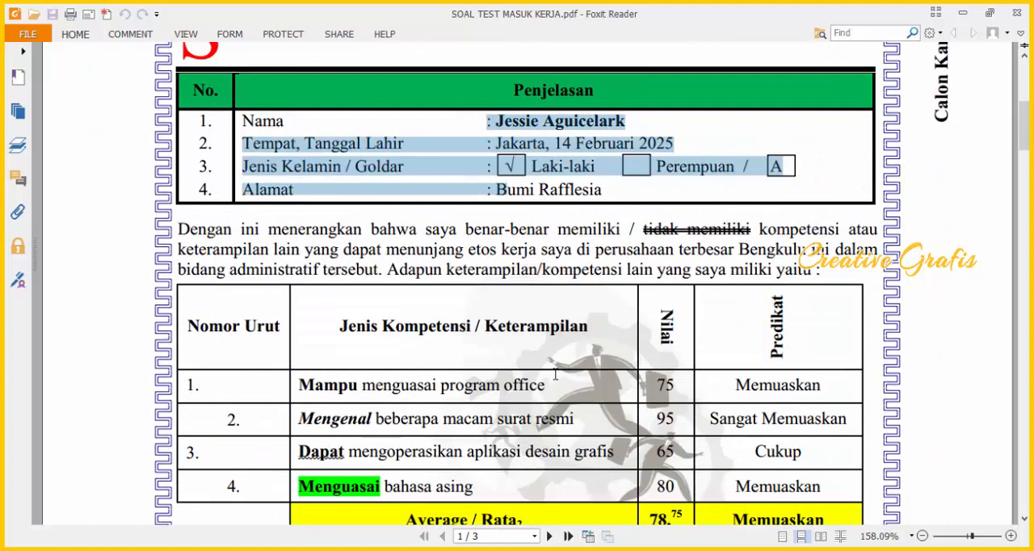
# Step: Switch to the blank Word document, restore its window to a smaller size and move it beside the PDF
pyautogui.scroll(6, 565, 395)
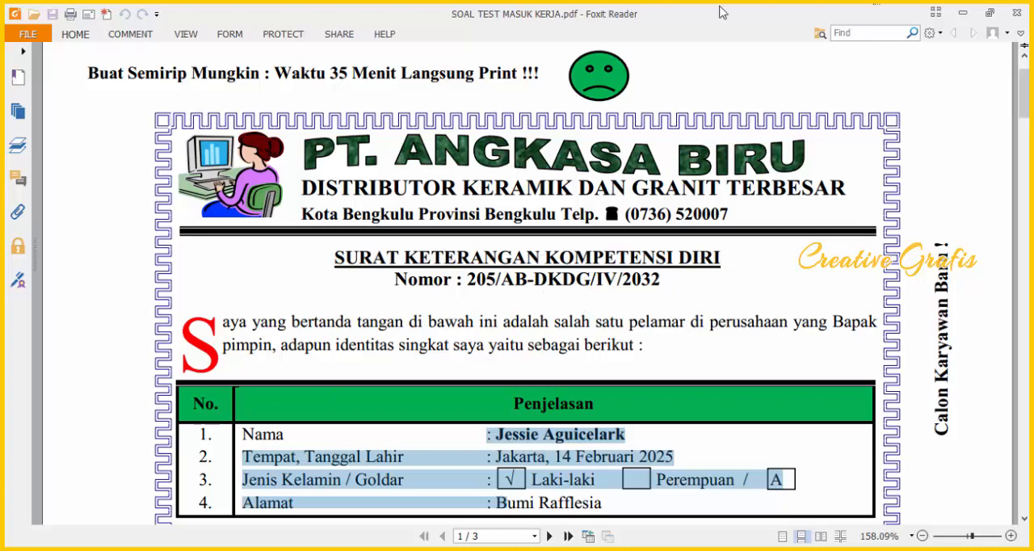
pyautogui.hotkey('alt', 'Tab')
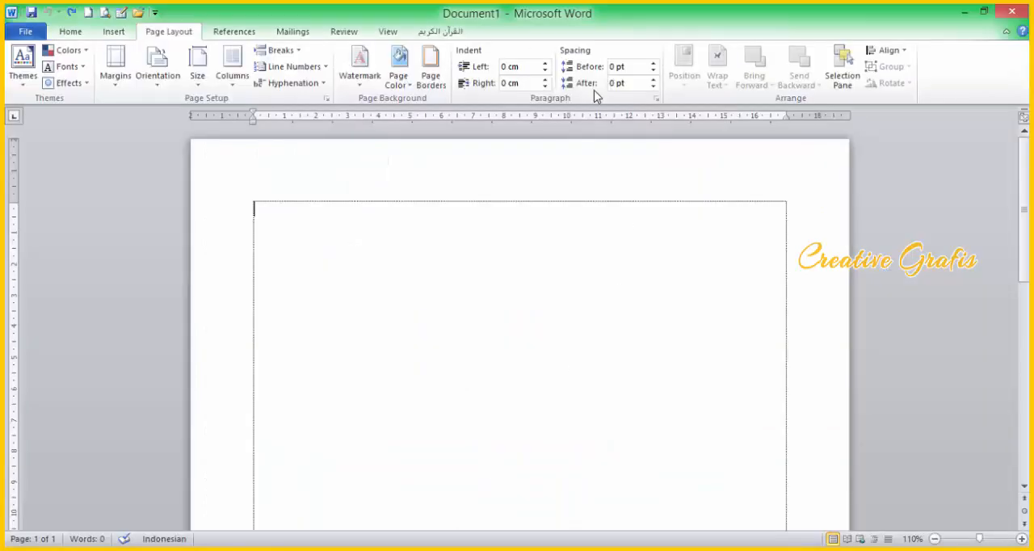
pyautogui.click(985, 11)
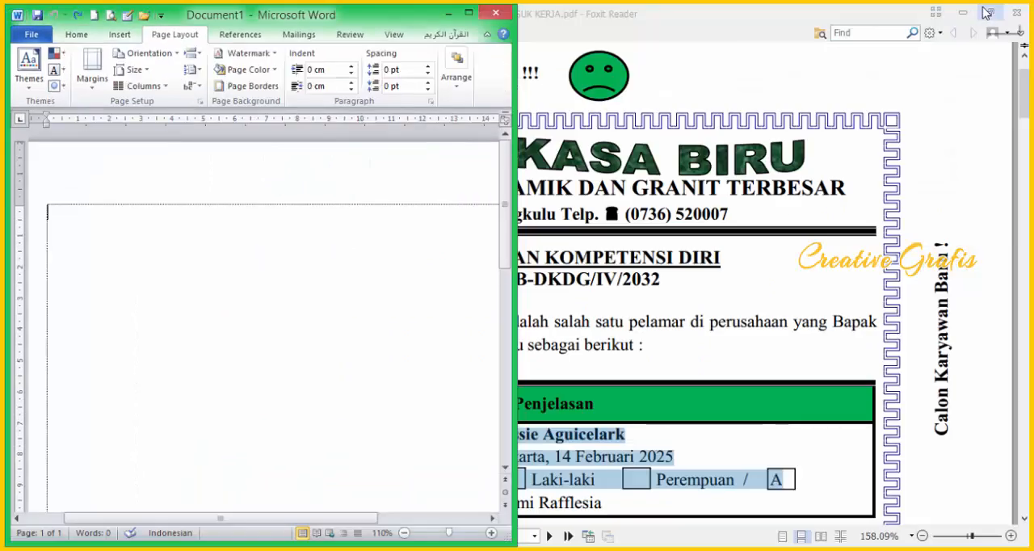
pyautogui.moveTo(391, 21); pyautogui.dragTo(830, 21)
pyautogui.keyDown('ctrl'); pyautogui.scroll(-1, 693, 282); pyautogui.keyUp('ctrl')
# Step: Restore the Foxit Reader window and arrange it side by side with Word, the PDF on the left and the document on the right
pyautogui.hotkey('alt', 'Tab')
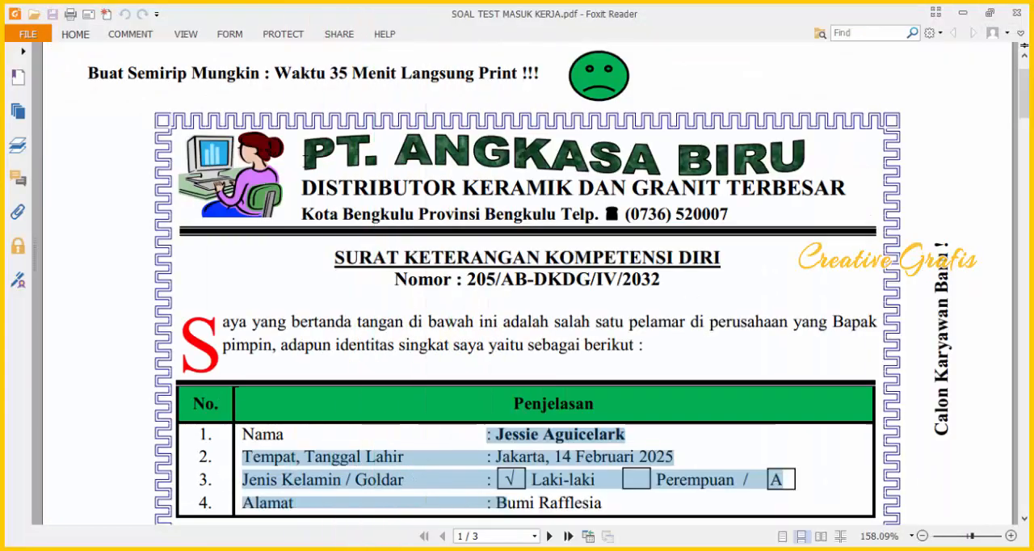
pyautogui.click(990, 12)
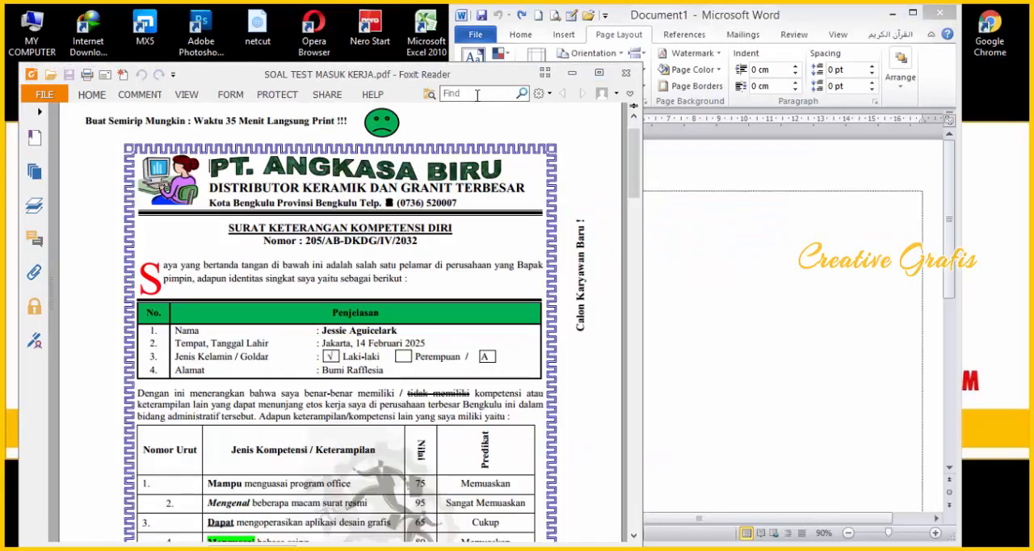
pyautogui.moveTo(468, 80); pyautogui.dragTo(395, 31)
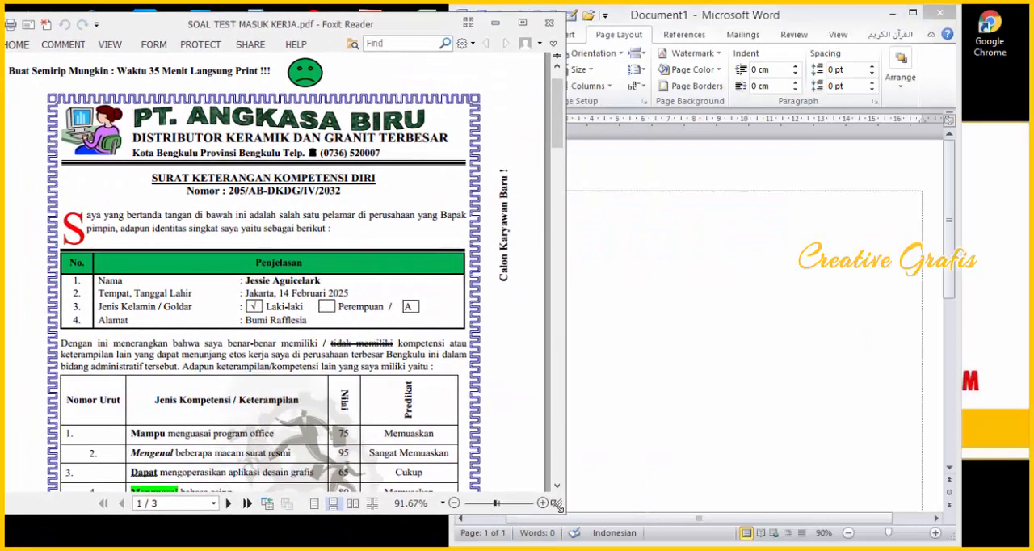
pyautogui.moveTo(563, 515); pyautogui.dragTo(446, 547)
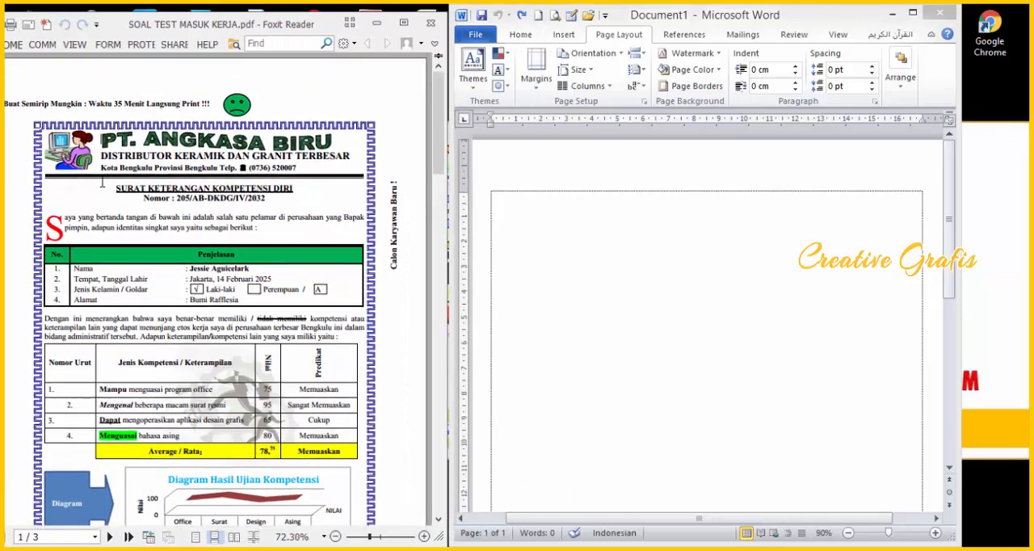
pyautogui.moveTo(284, 29); pyautogui.dragTo(302, 23)
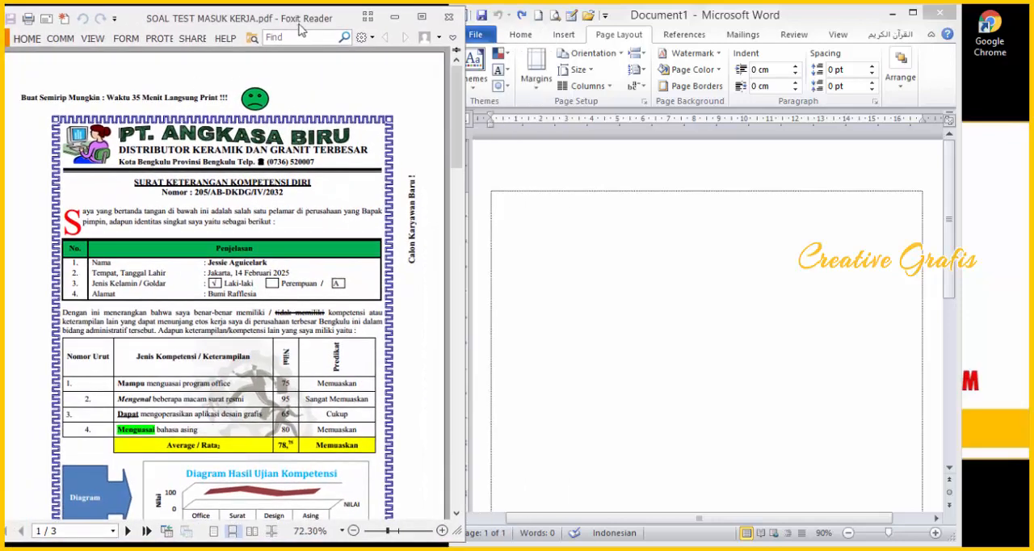
pyautogui.moveTo(808, 20); pyautogui.dragTo(868, 20)
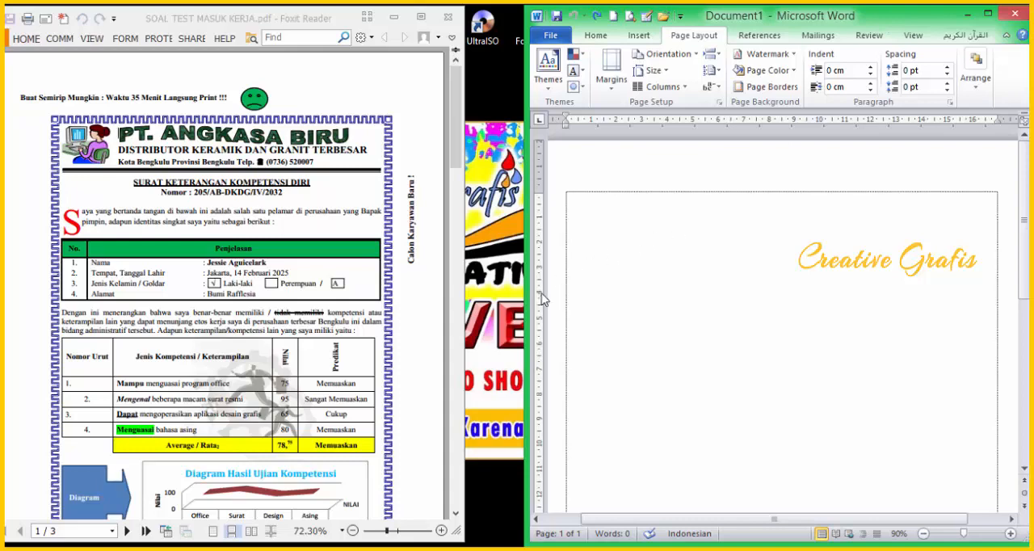
pyautogui.moveTo(526, 295); pyautogui.dragTo(495, 293)
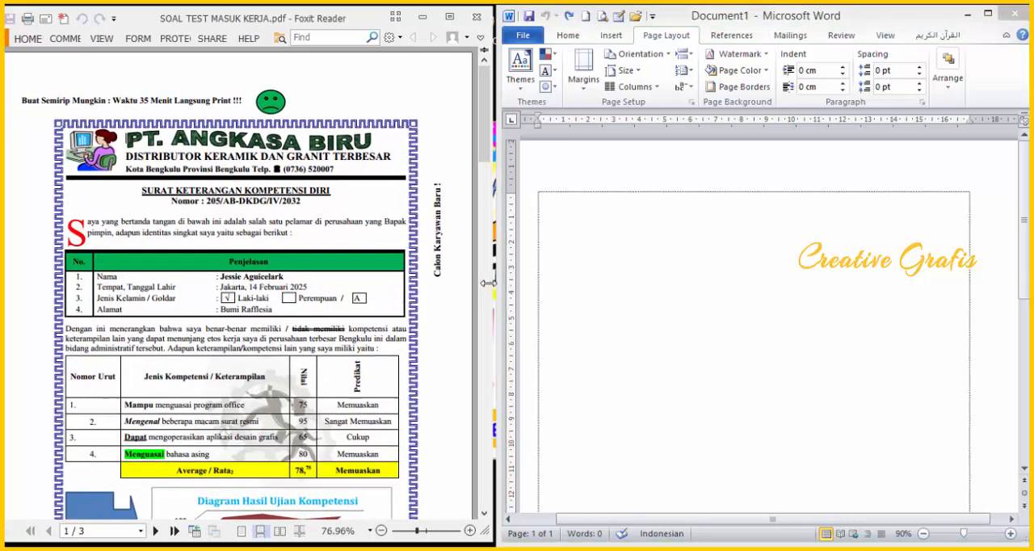
# Step: Enter the first two letterhead lines, "PT. ANGKASA BIRU" and "DISTRIBUTOR KERAMIK DAN GRANIT TERBESAR", in the Word document
pyautogui.click(679, 206)
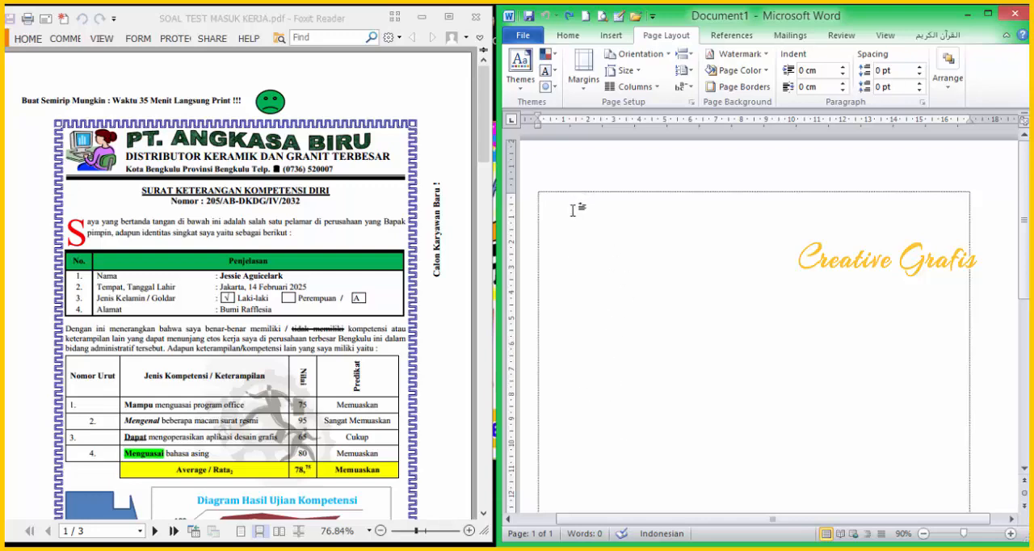
pyautogui.write('PT. ANGKASA BIRU ')
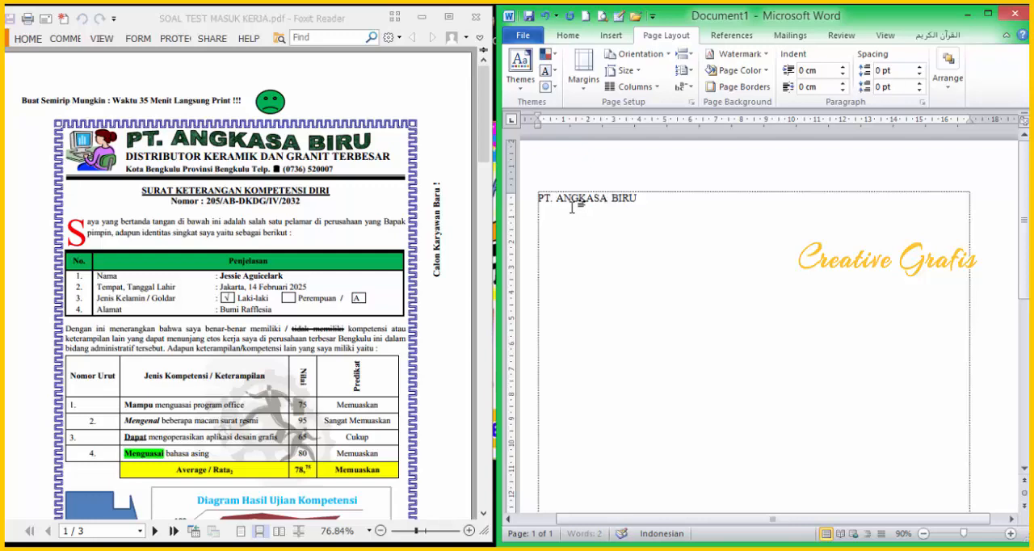
pyautogui.write('DISTRIBUTOR KERAMIK DAN GRANIT TERBESA')
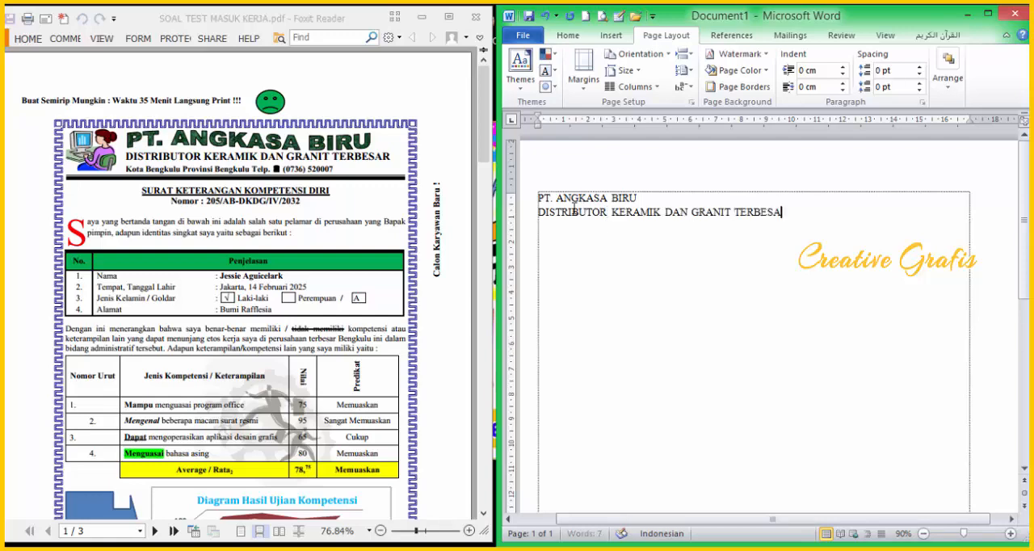
pyautogui.write('R Kota Bengkulu Provinsi')
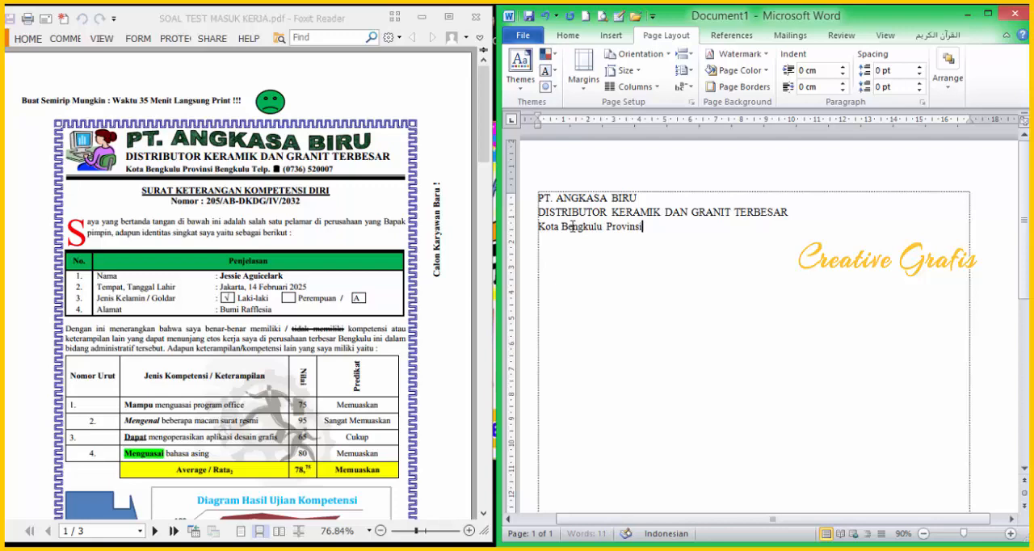
pyautogui.write(' Bengkulu')
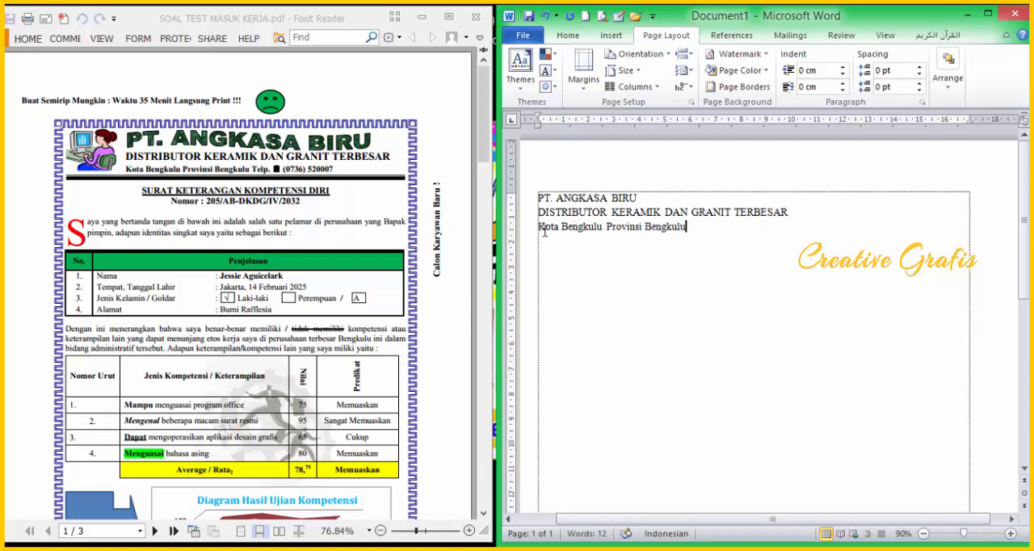
pyautogui.write(' Telp. ()')
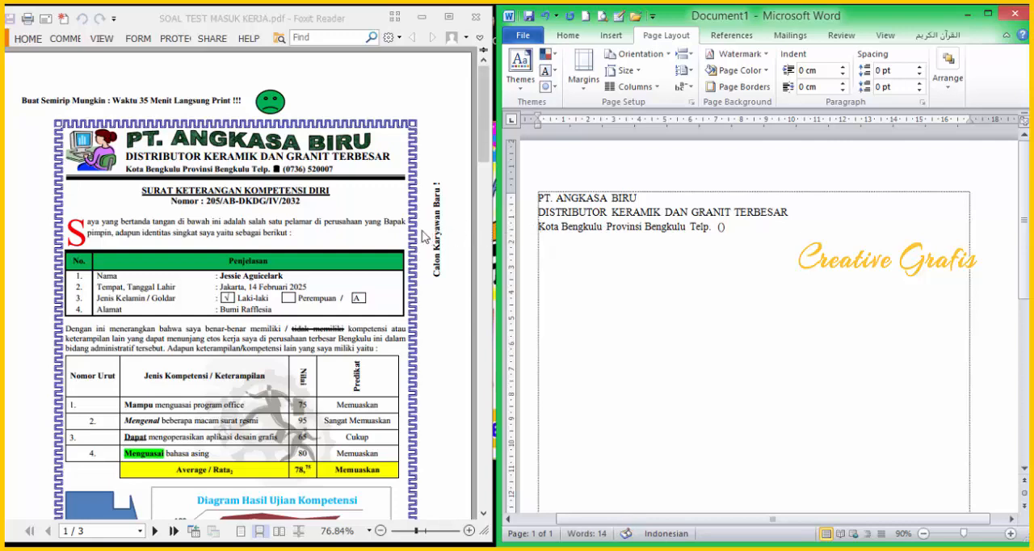
# Step: Add the third letterhead line with the company's city and province, "Telp." and its phone number, with the area code in parentheses
pyautogui.press('Left')
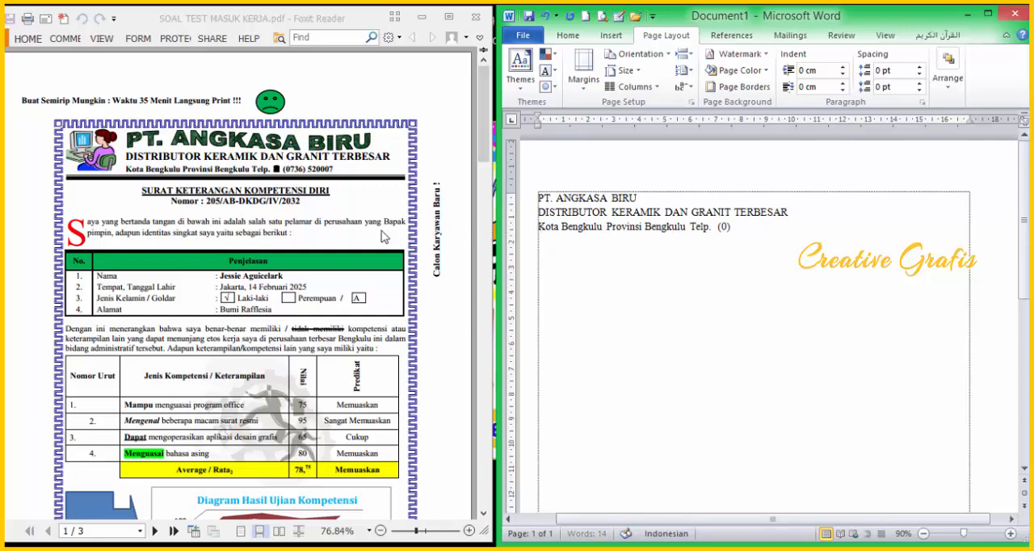
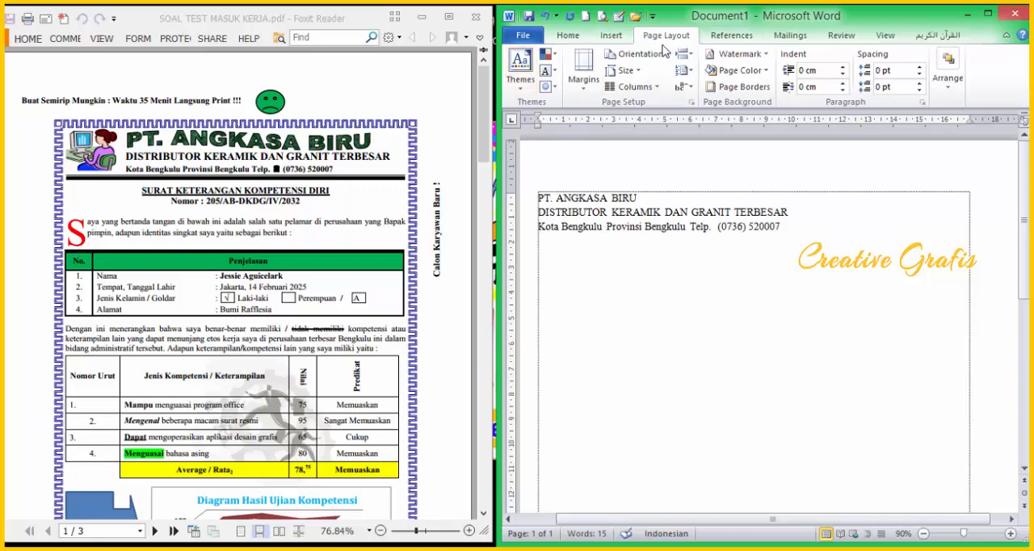
# Step: Insert a one-cell table below the letterhead text and remove all its borders
pyautogui.click(614, 36)
pyautogui.click(555, 89)
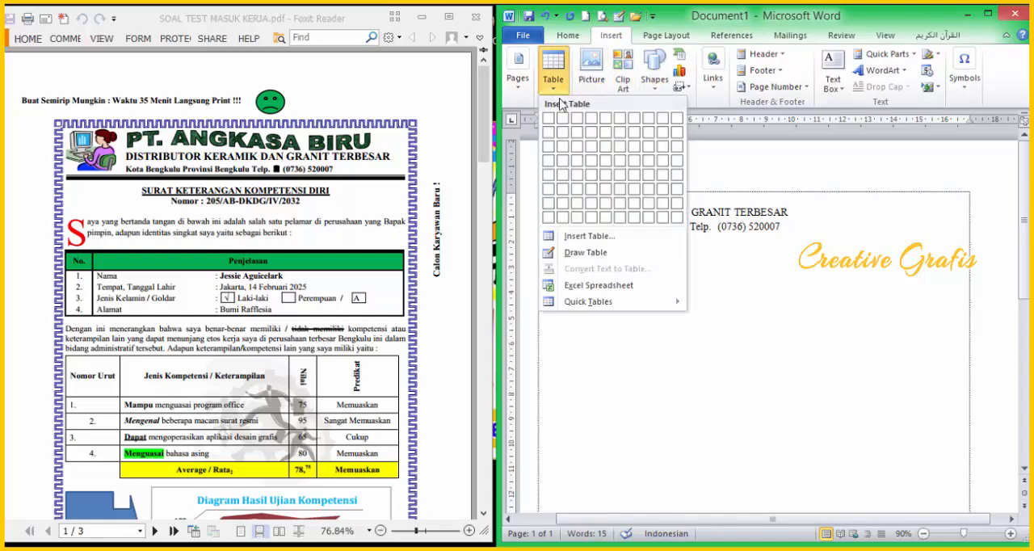
pyautogui.click(549, 120)
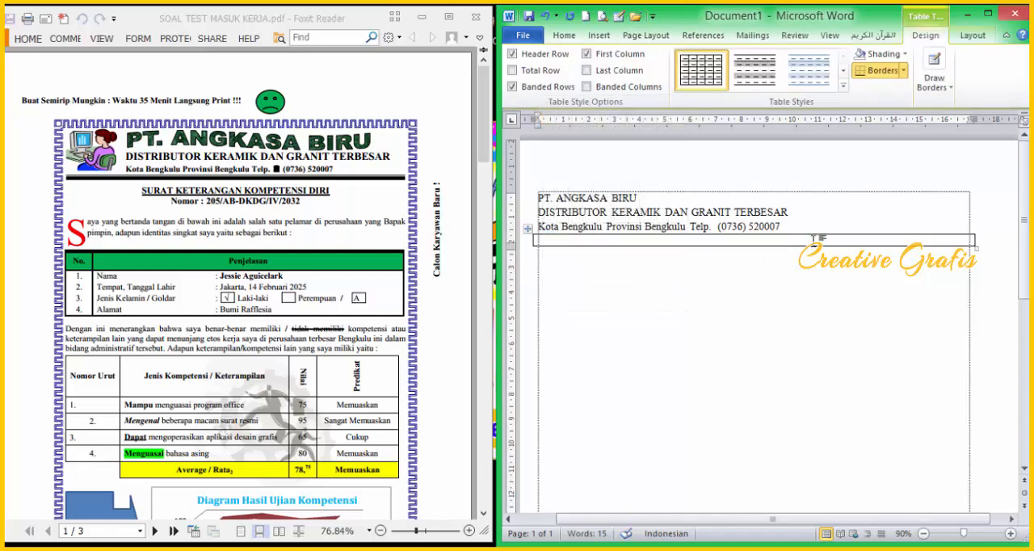
pyautogui.click(905, 72)
pyautogui.click(893, 156)
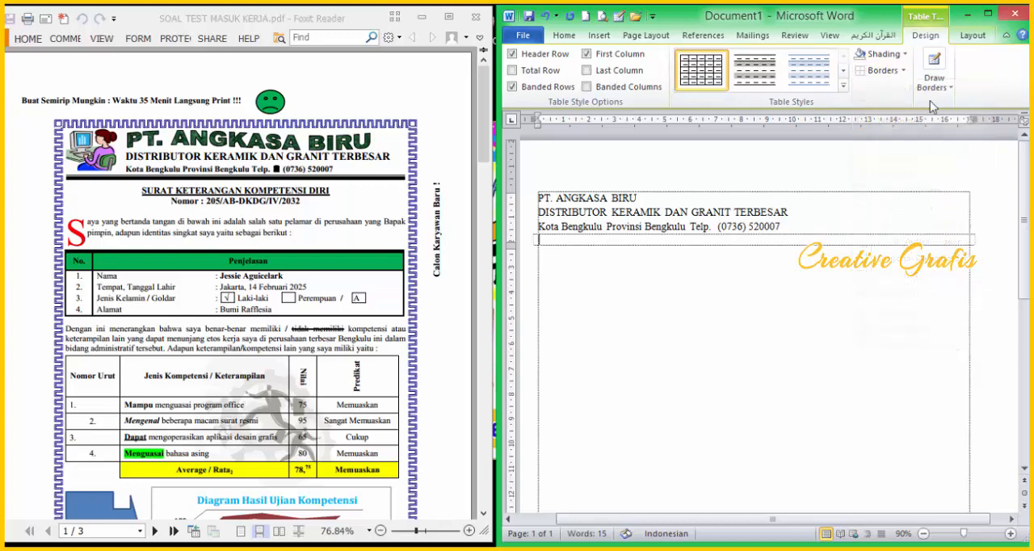
# Step: Maximize the Word window and draw a 3 pt thin-thick-thin line along the table's upper border
pyautogui.click(989, 15)
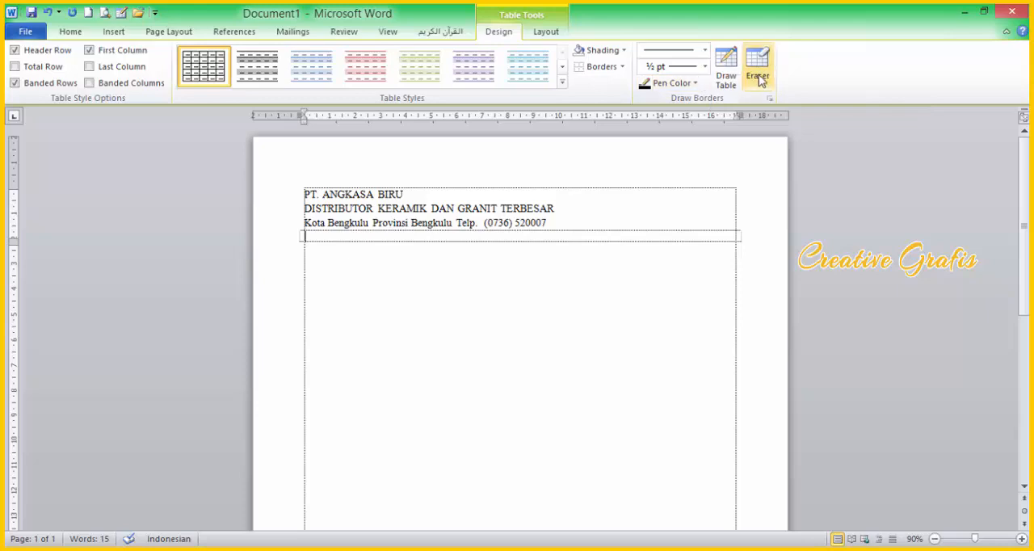
pyautogui.click(725, 63)
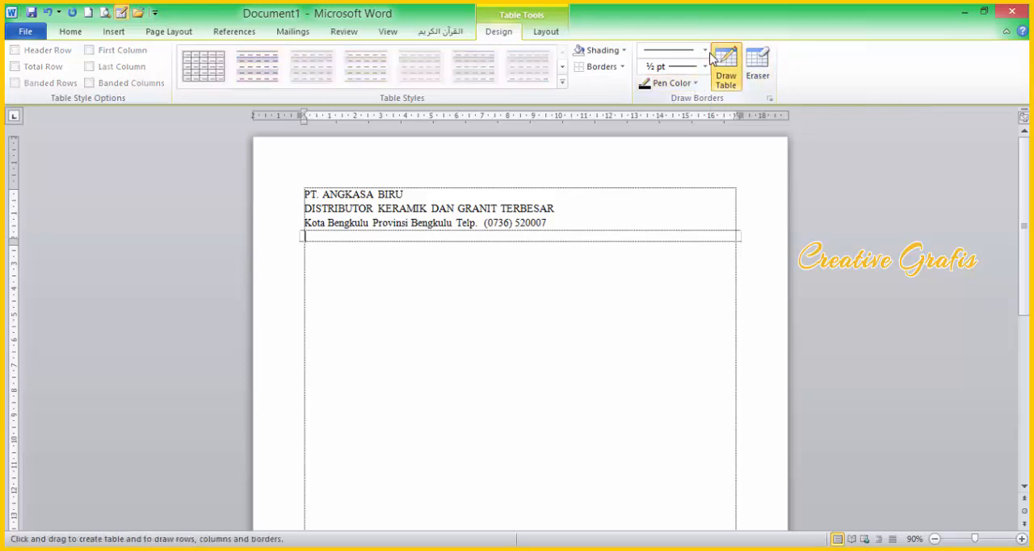
pyautogui.click(706, 51)
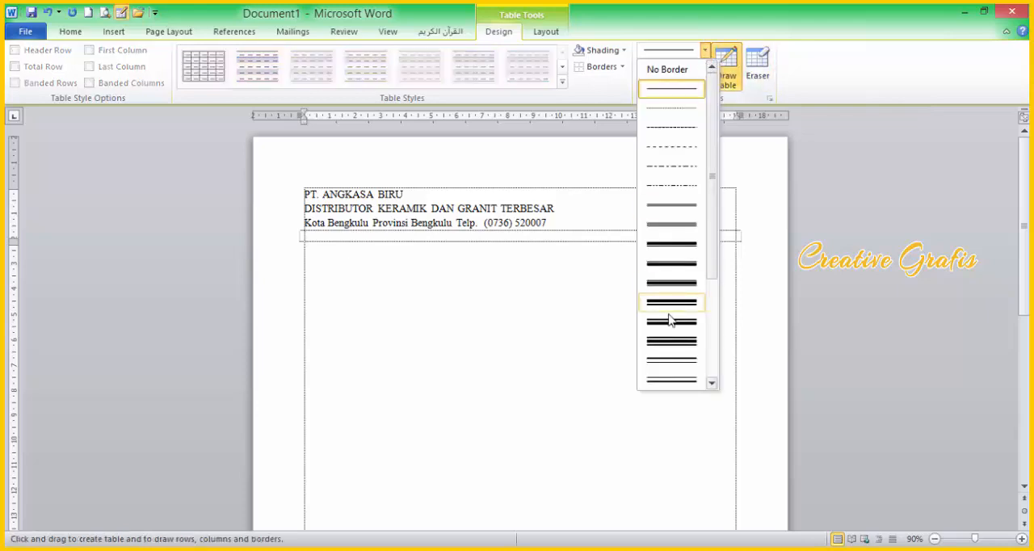
pyautogui.click(684, 342)
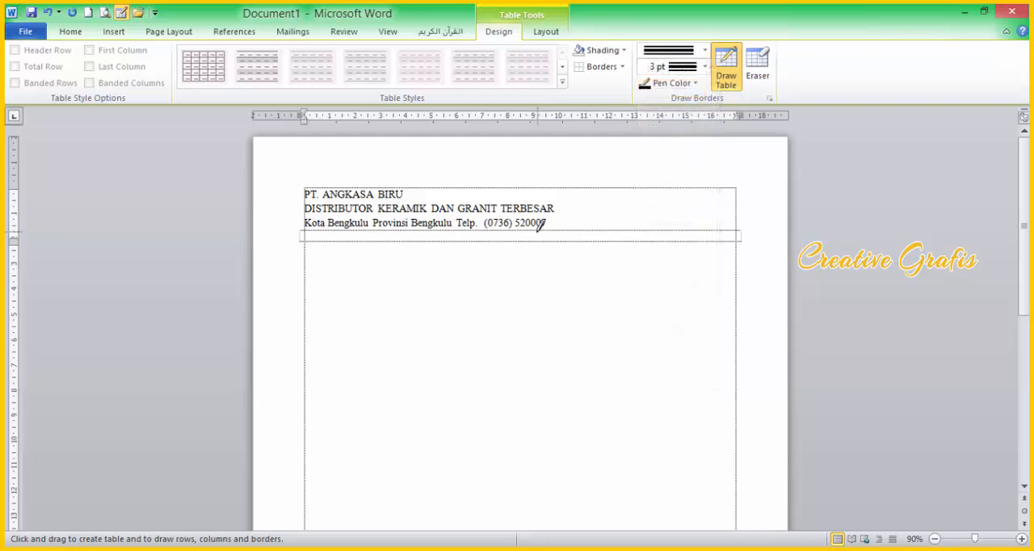
pyautogui.click(532, 233)
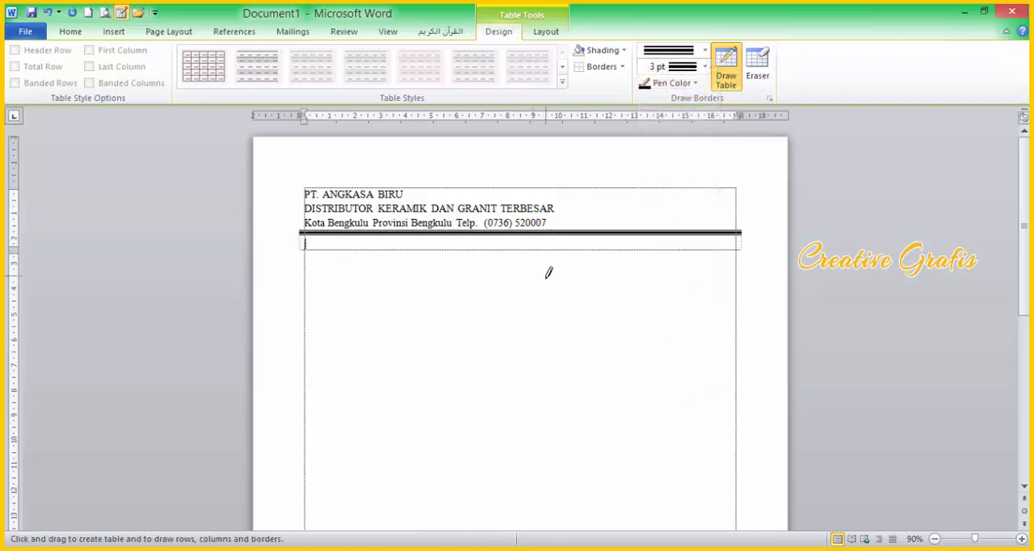
pyautogui.press('Escape')
# Step: Adjust the table's left and right edges to line up with the page's text boundaries
pyautogui.moveTo(740, 240); pyautogui.dragTo(733, 240)
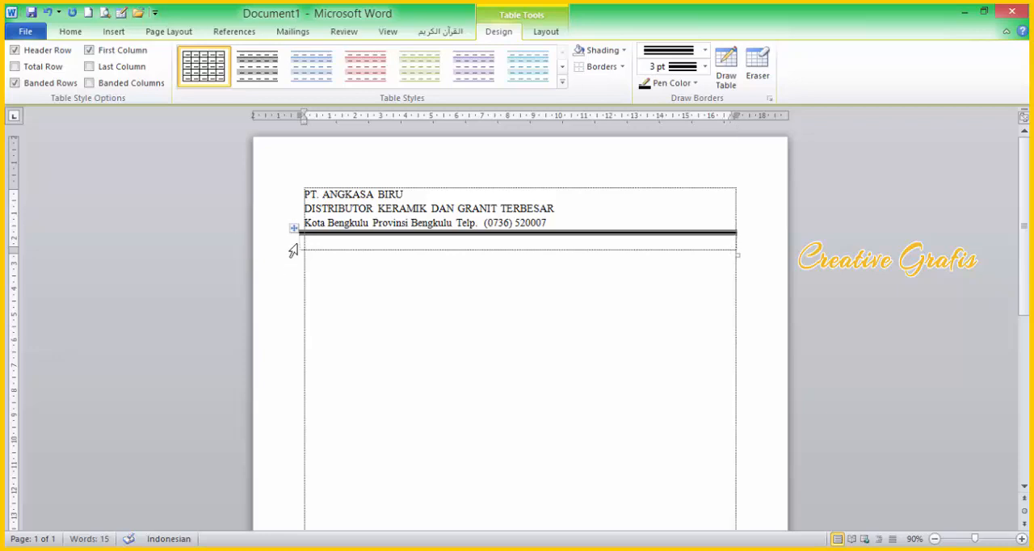
pyautogui.moveTo(300, 243); pyautogui.dragTo(305, 244)
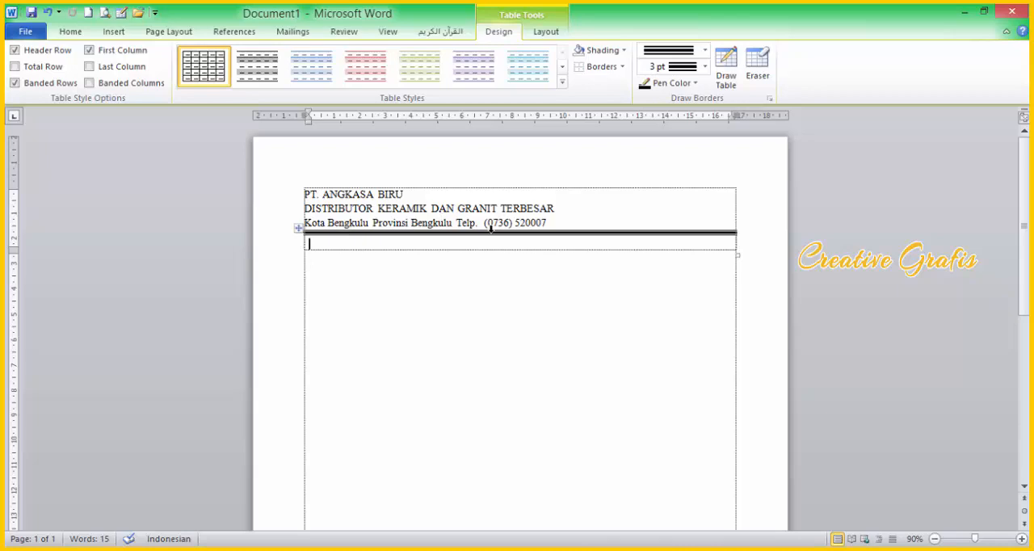
pyautogui.click(487, 323)
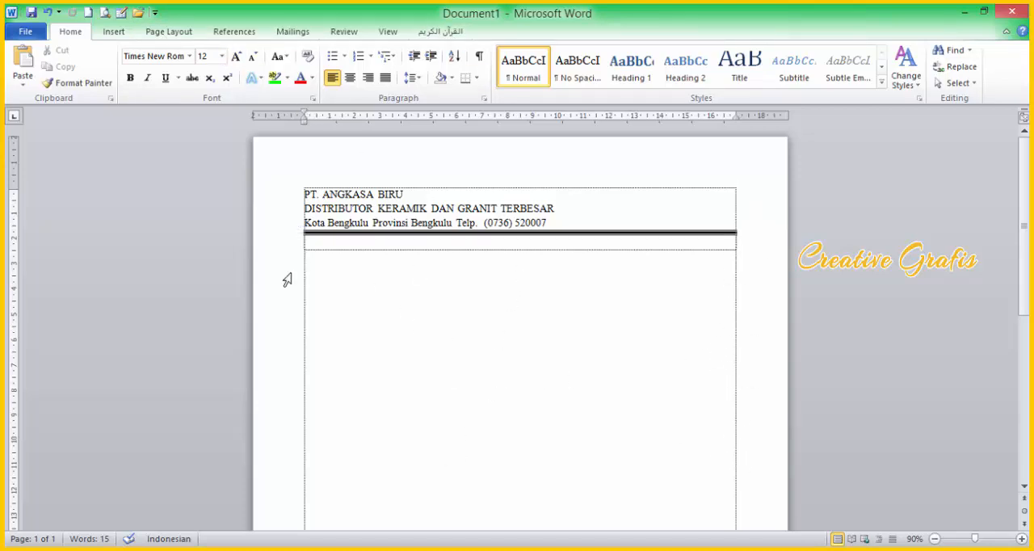
pyautogui.keyDown('ctrl'); pyautogui.scroll(2, 383, 323); pyautogui.keyUp('ctrl')
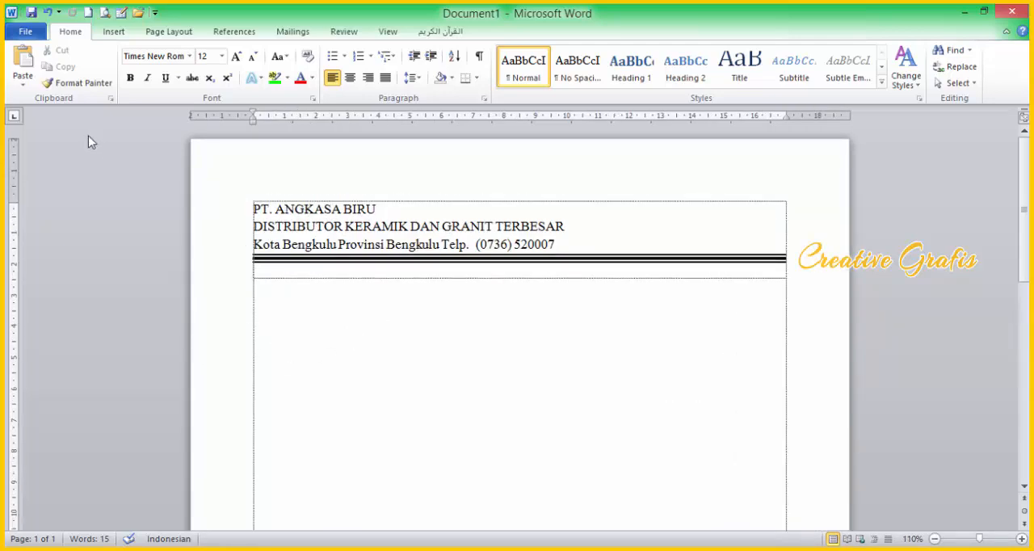
# Step: Check the Show text boundaries setting in Word's advanced options and close the options without changes
pyautogui.click(25, 32)
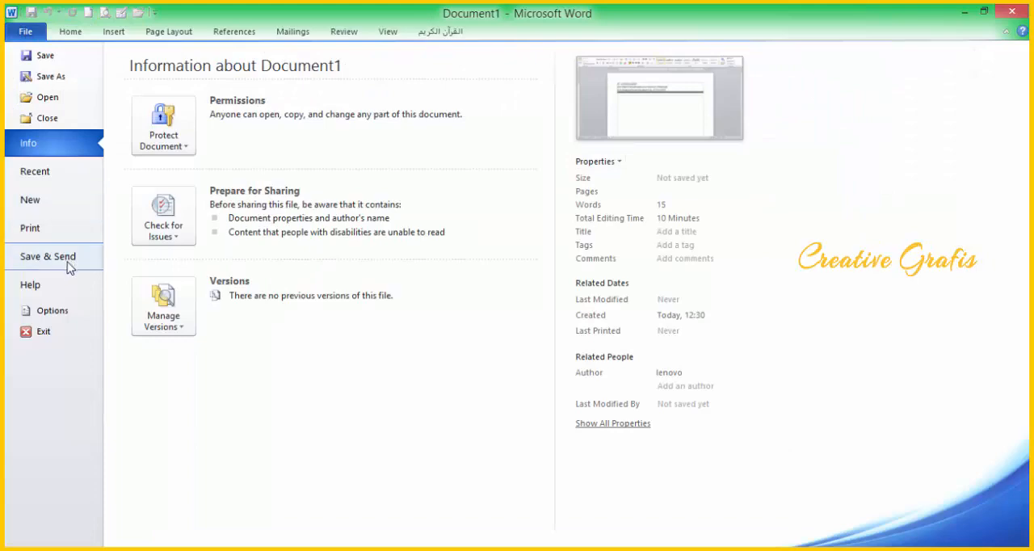
pyautogui.press('Escape')
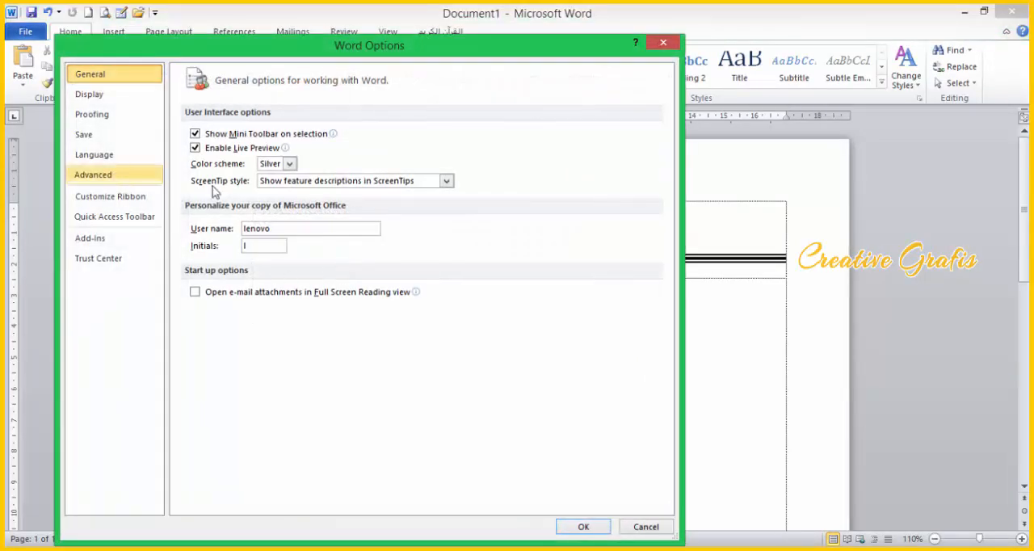
pyautogui.click(148, 182)
pyautogui.moveTo(664, 166); pyautogui.dragTo(654, 286)
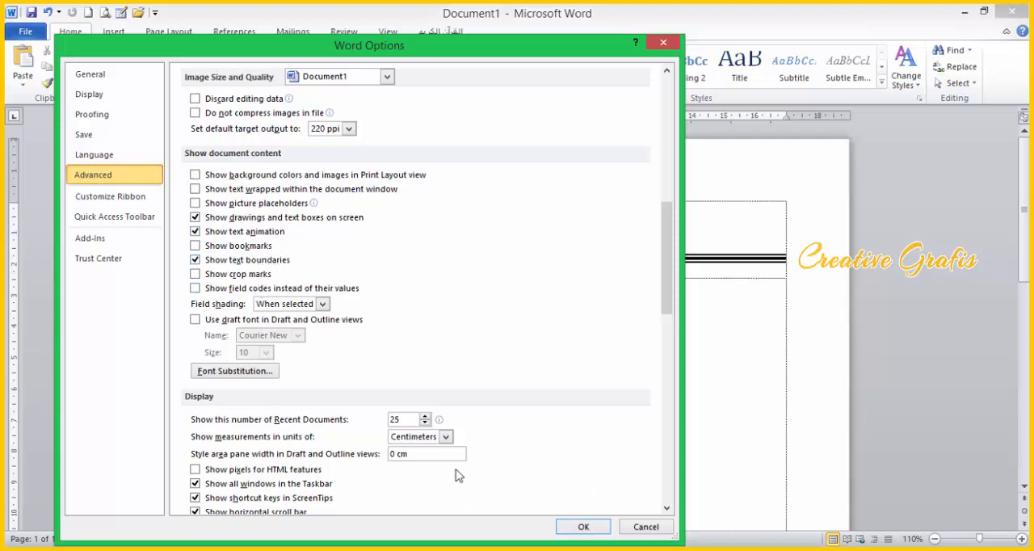
pyautogui.click(649, 532)
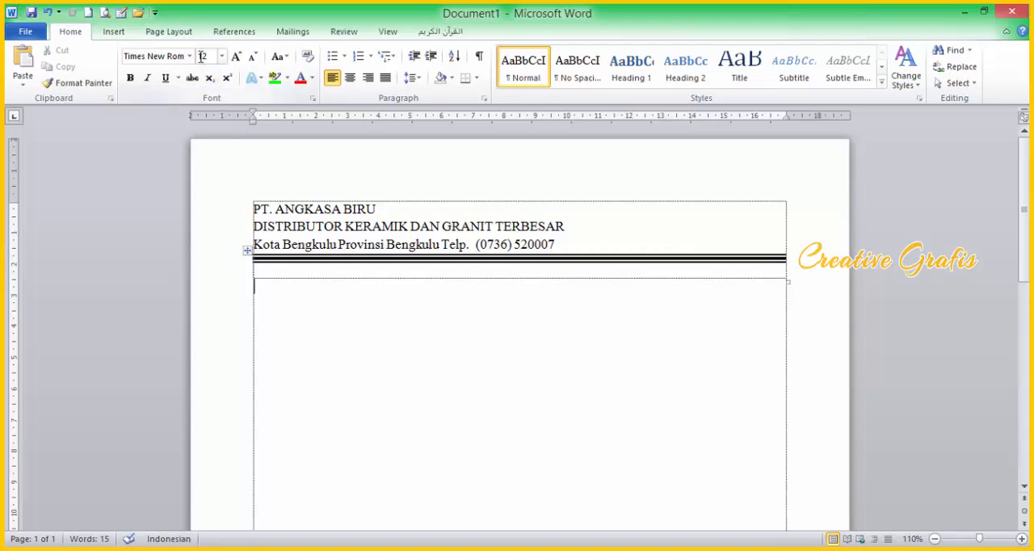
pyautogui.click(165, 32)
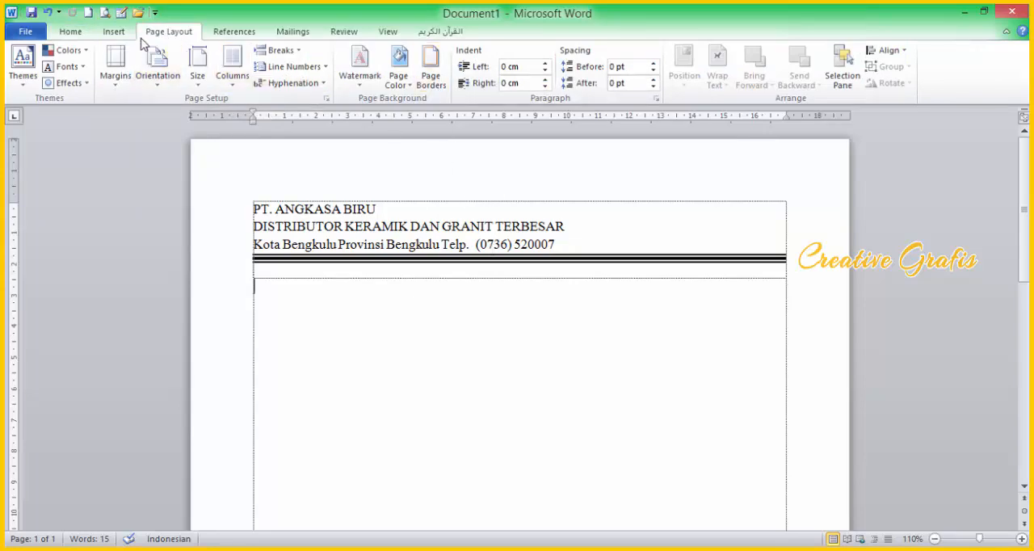
# Step: Set the top, bottom, left and right page margins to 1.5 cm
pyautogui.click(326, 98)
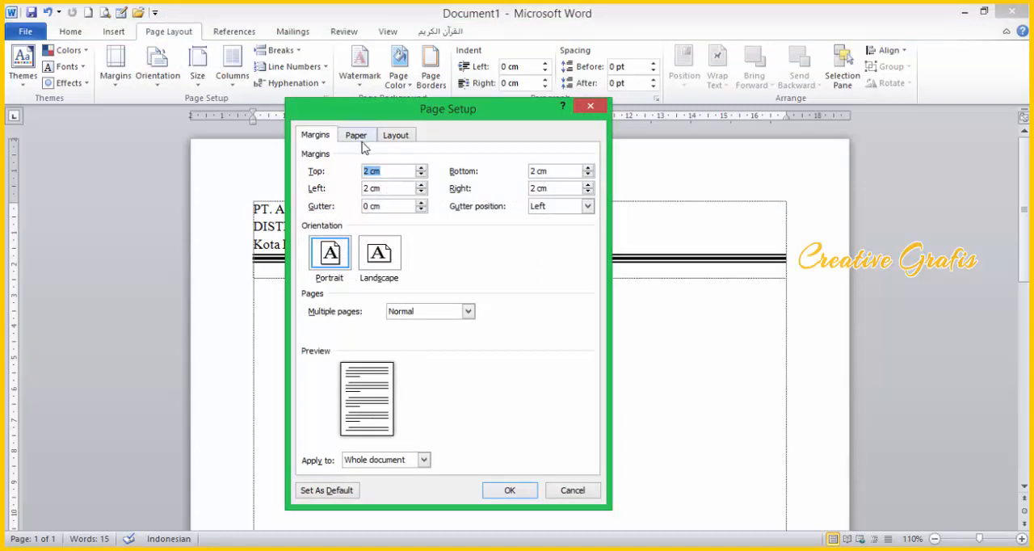
pyautogui.click(422, 176)
pyautogui.click(422, 177)
pyautogui.click(422, 176)
pyautogui.click(422, 176)
pyautogui.press('Tab')
pyautogui.click(588, 175)
pyautogui.click(588, 175)
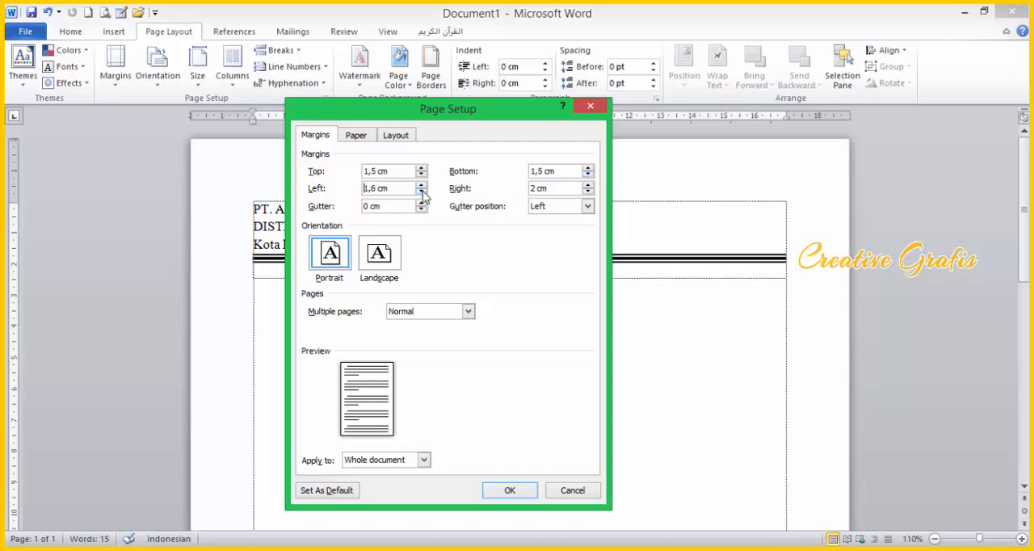
pyautogui.click(589, 192)
# Step: Set the paper height to 33 cm for the whole document and apply the page setup
pyautogui.click(356, 135)
pyautogui.click(388, 207)
pyautogui.hotkey('shift', 'Home')
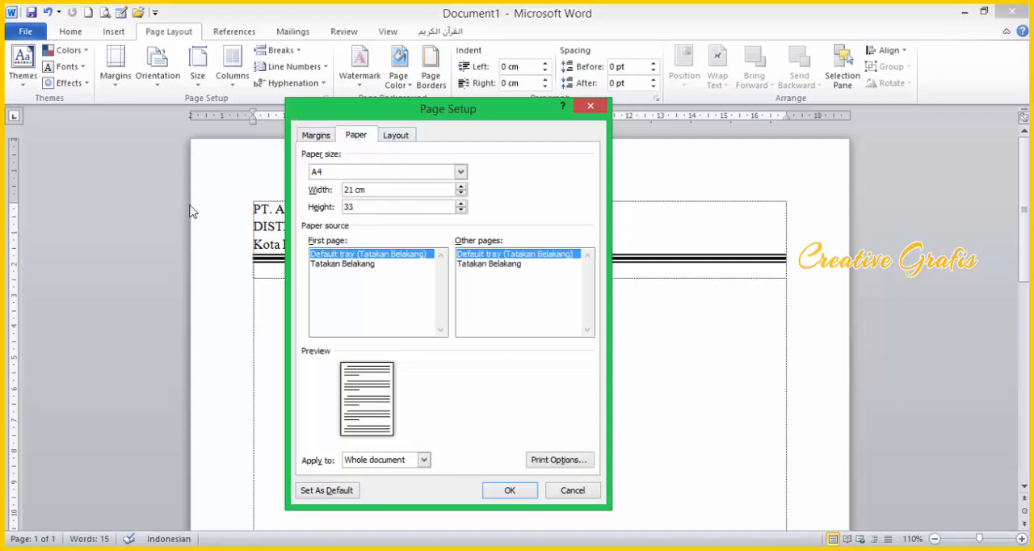
pyautogui.click(509, 490)
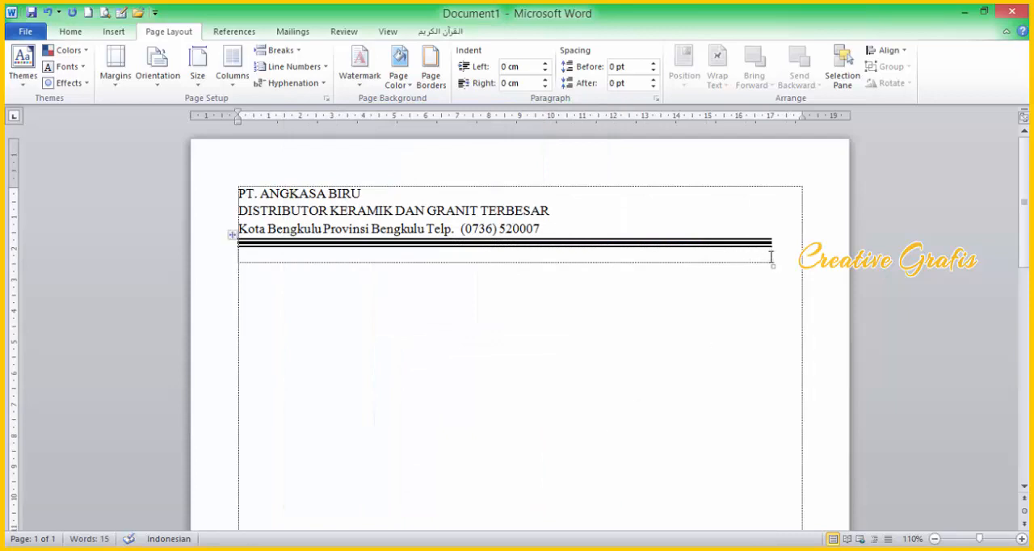
# Step: Extend the separator table's right edge to the page's text boundary
pyautogui.moveTo(769, 257); pyautogui.dragTo(794, 261)
pyautogui.click(571, 235)
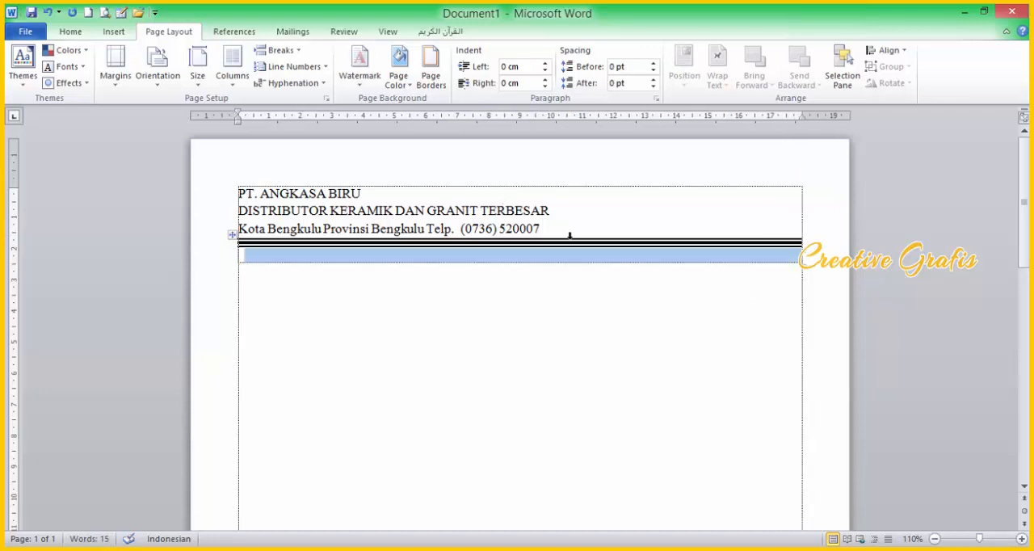
pyautogui.click(392, 376)
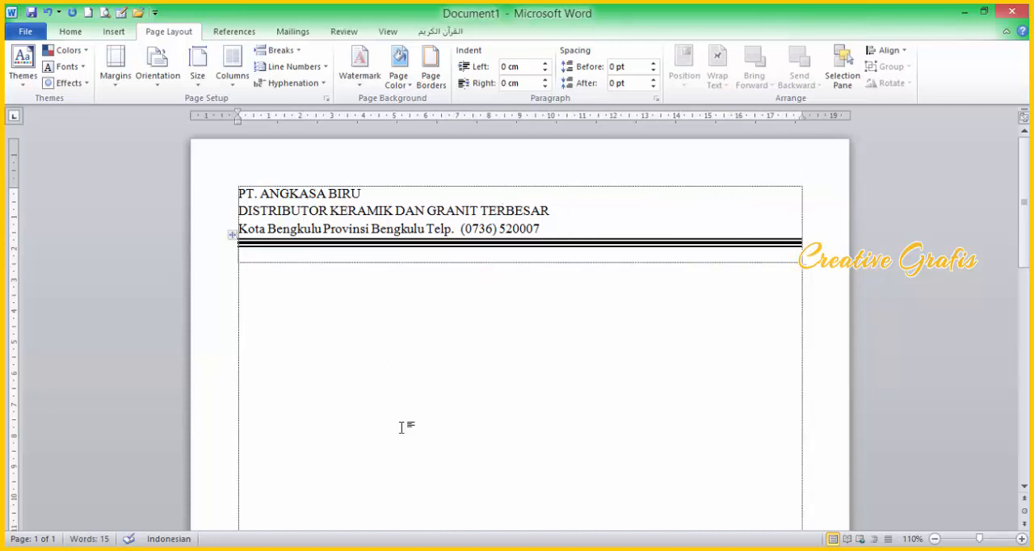
# Step: Set the top, bottom, left and right page margins to 2 cm for the whole document
pyautogui.click(326, 98)
pyautogui.click(309, 134)
pyautogui.click(397, 174)
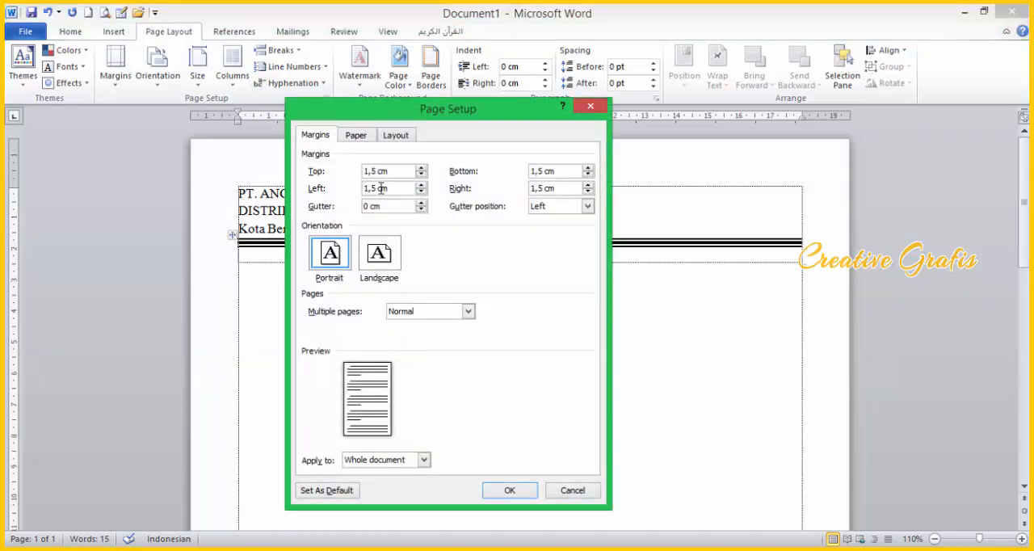
pyautogui.moveTo(391, 188); pyautogui.dragTo(329, 191)
pyautogui.write('2')
pyautogui.moveTo(564, 189); pyautogui.dragTo(461, 193)
pyautogui.write('2')
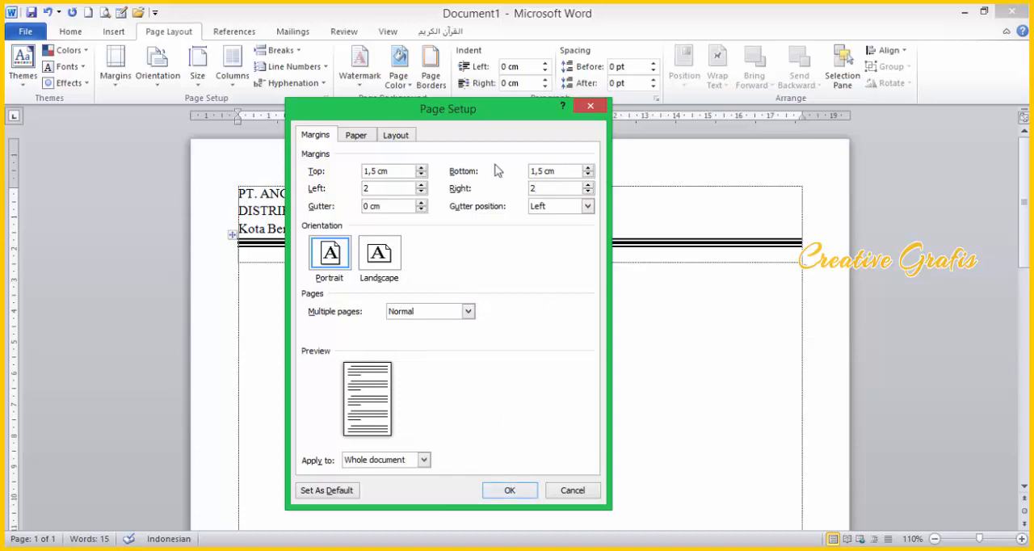
pyautogui.moveTo(388, 170); pyautogui.dragTo(276, 172)
pyautogui.write('2')
pyautogui.press('Tab')
pyautogui.write('2')
pyautogui.press('Tab')
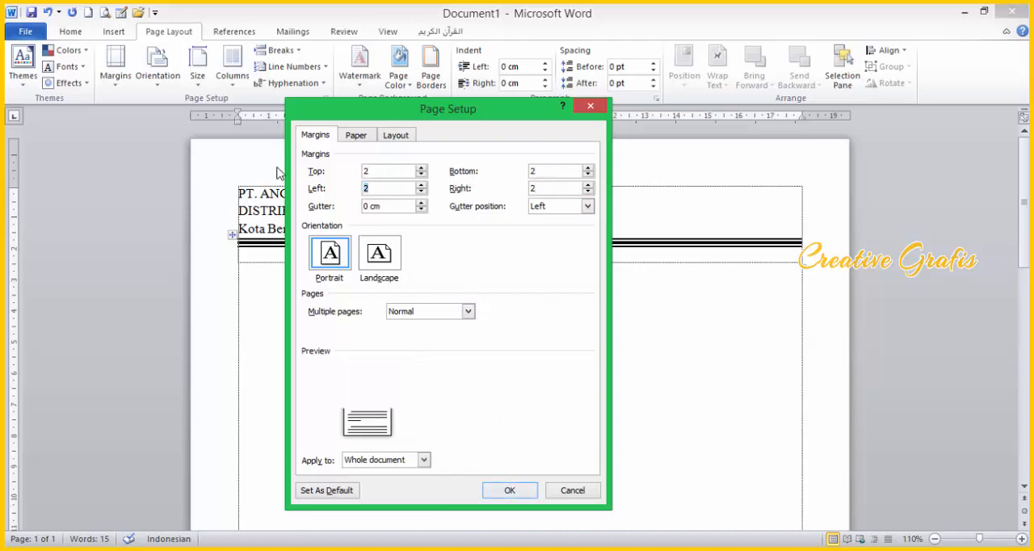
pyautogui.click(512, 491)
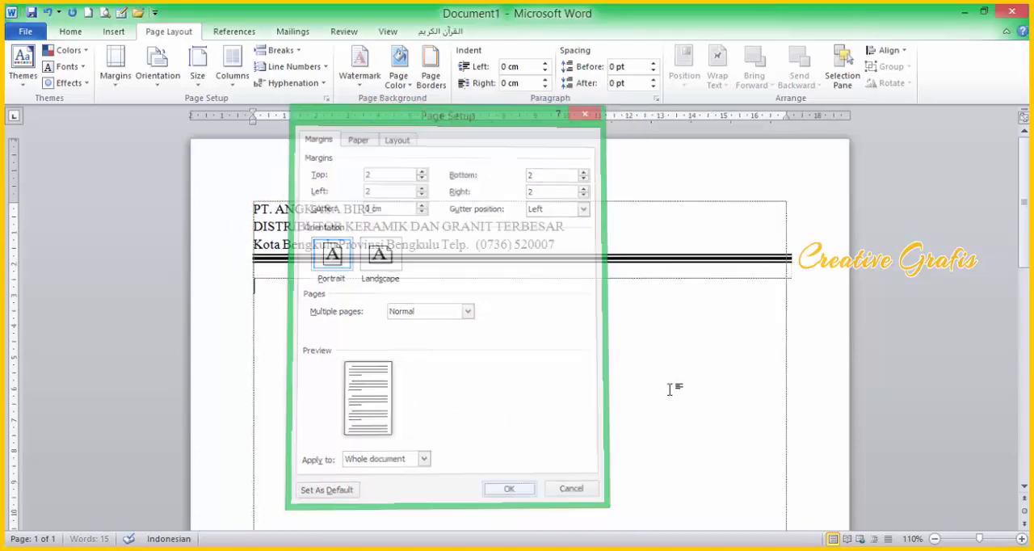
# Step: Realign the separator table's right edge with the text boundary and restore the Word window beside the reference PDF
pyautogui.click(255, 283)
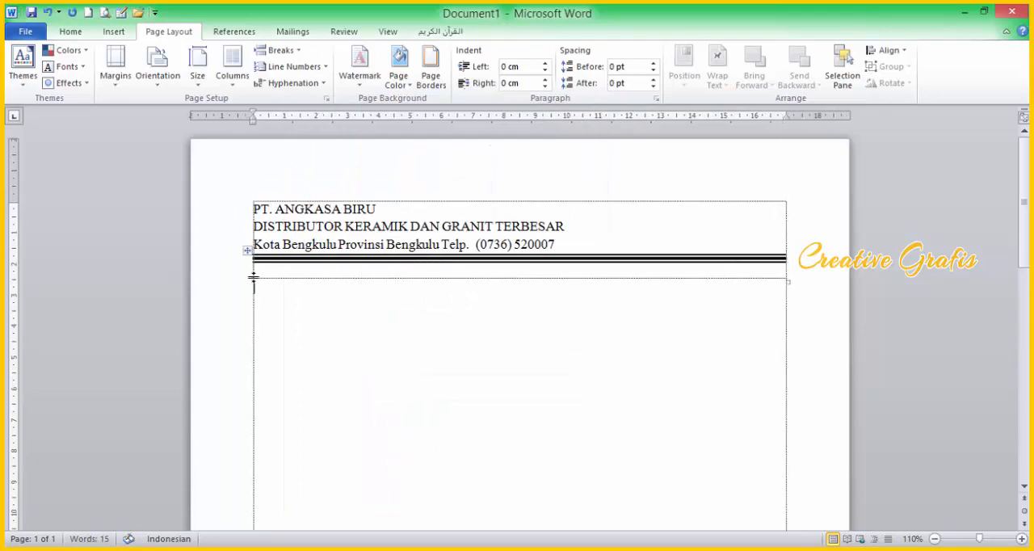
pyautogui.click(984, 11)
pyautogui.scroll(-1, 756, 257)
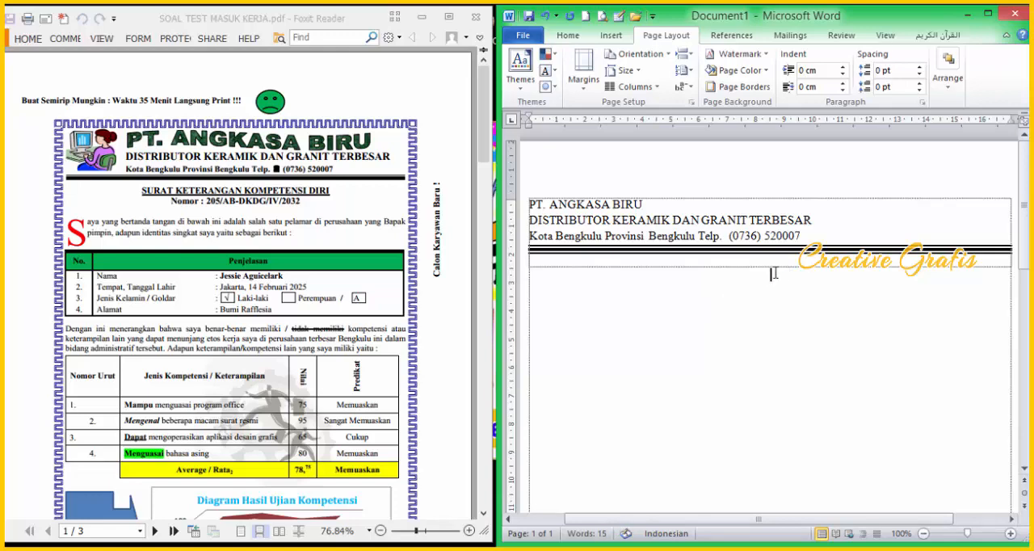
# Step: Enter the centred, bold and underlined title "SURAT KETERANGAN KOMPETENSI DIRI" below the separator line
pyautogui.press('BackSpace')
pyautogui.press('BackSpace')
pyautogui.write('SRURA')
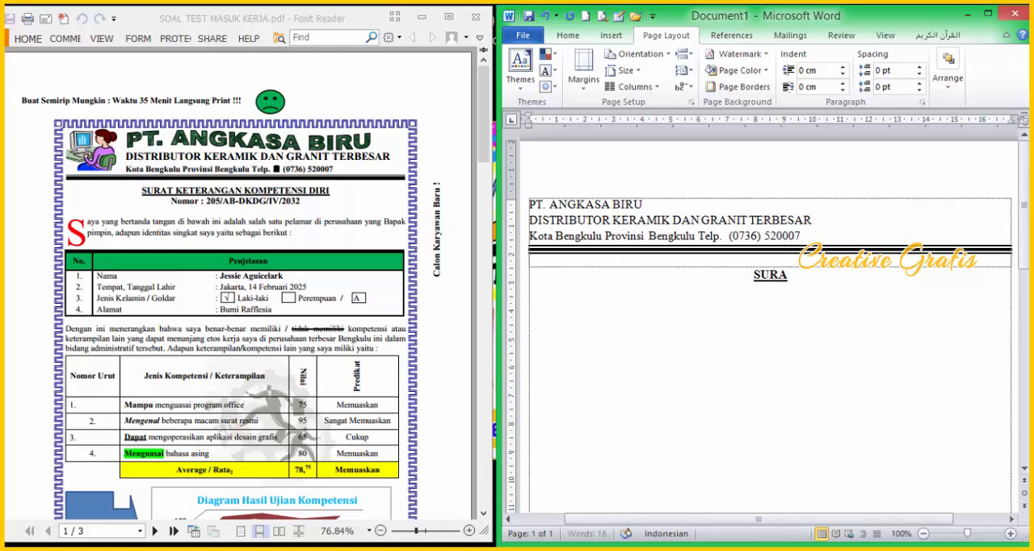
pyautogui.write('T KETERANGAN')
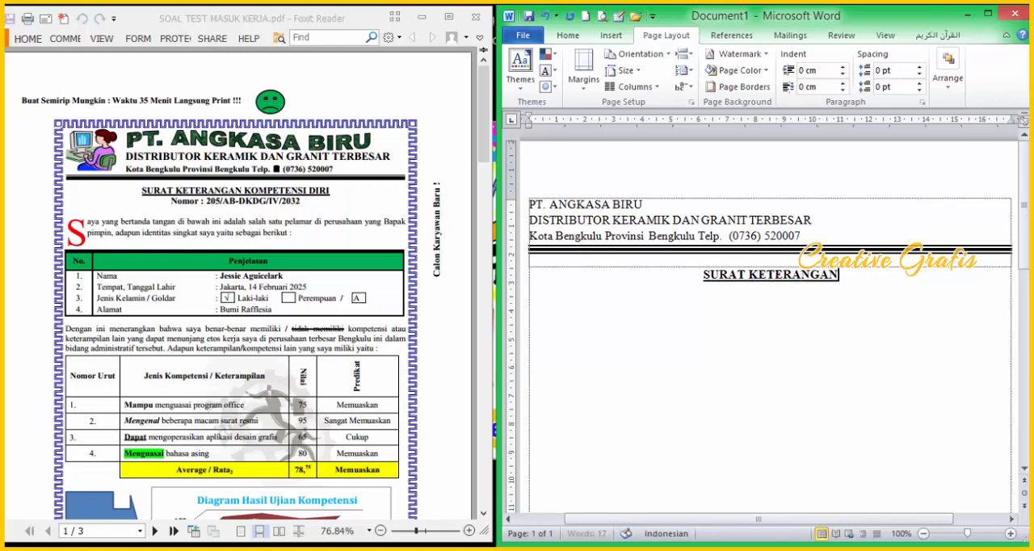
pyautogui.write(' KOMPETENSI DIRI')
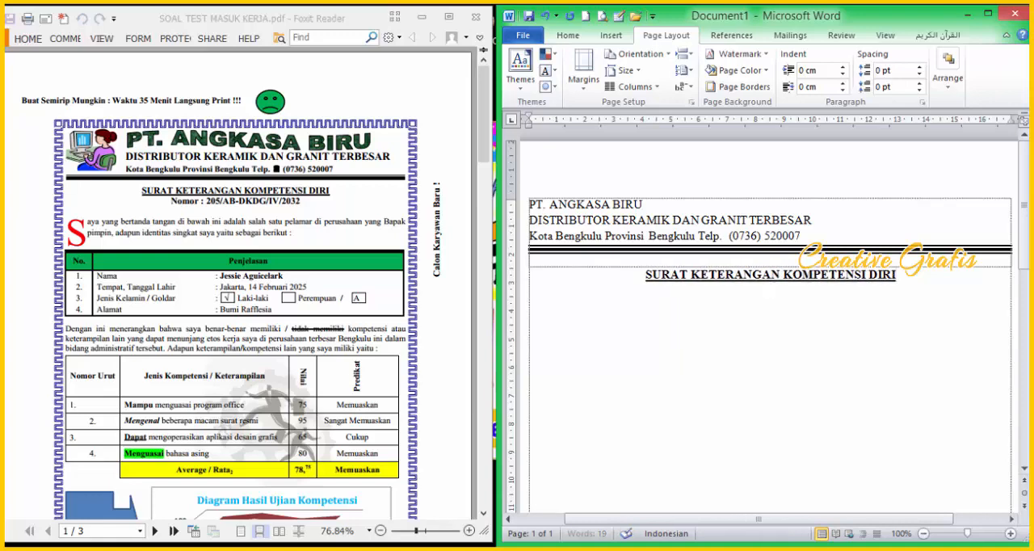
pyautogui.write('Nomor : 205/AB')
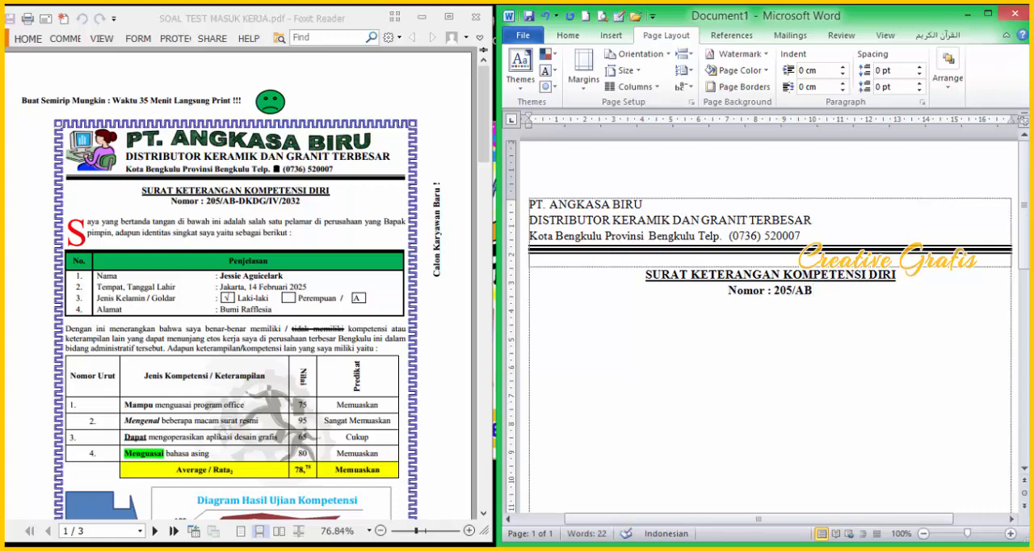
pyautogui.write('-')
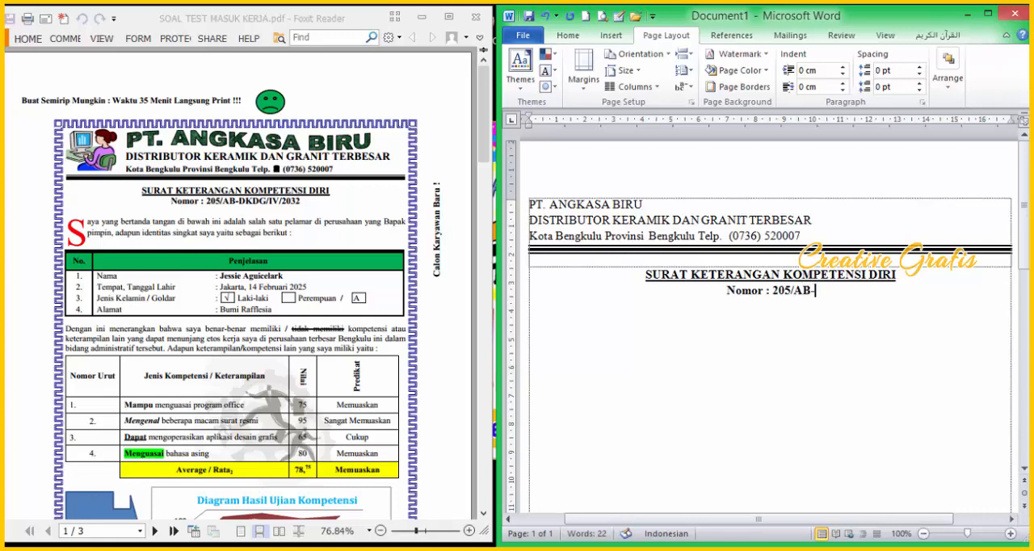
pyautogui.write('DKD')
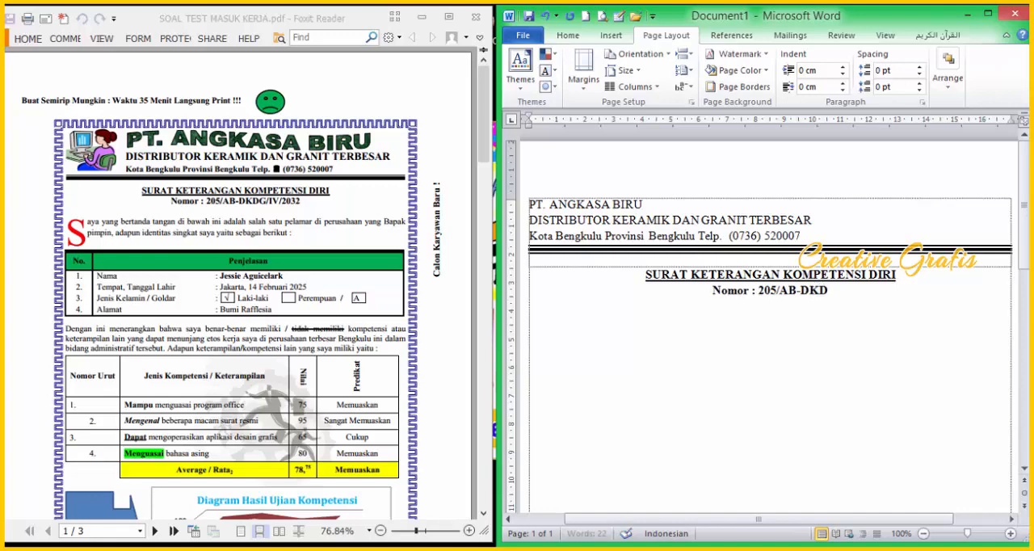
pyautogui.write('G/IV')
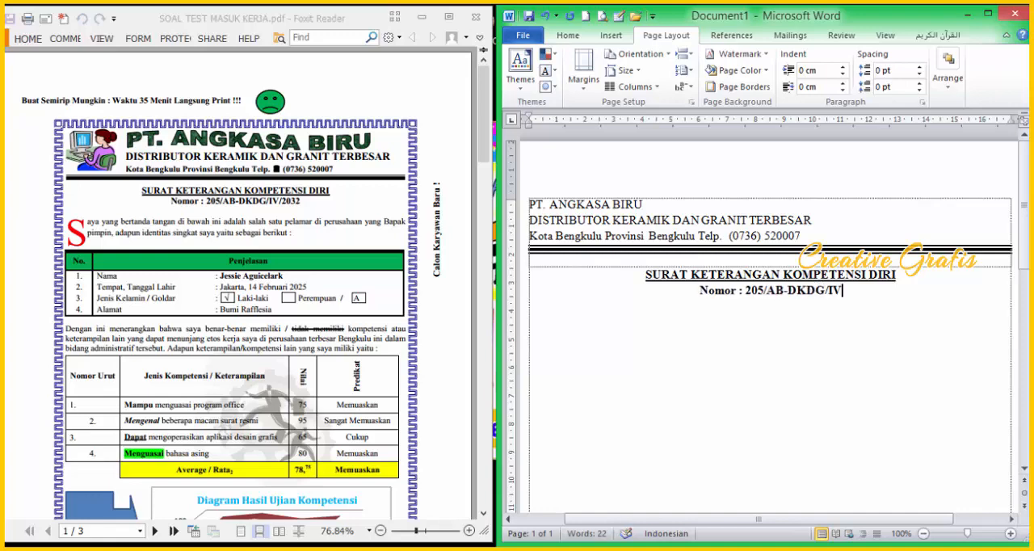
pyautogui.write('/')
pyautogui.write('2-')
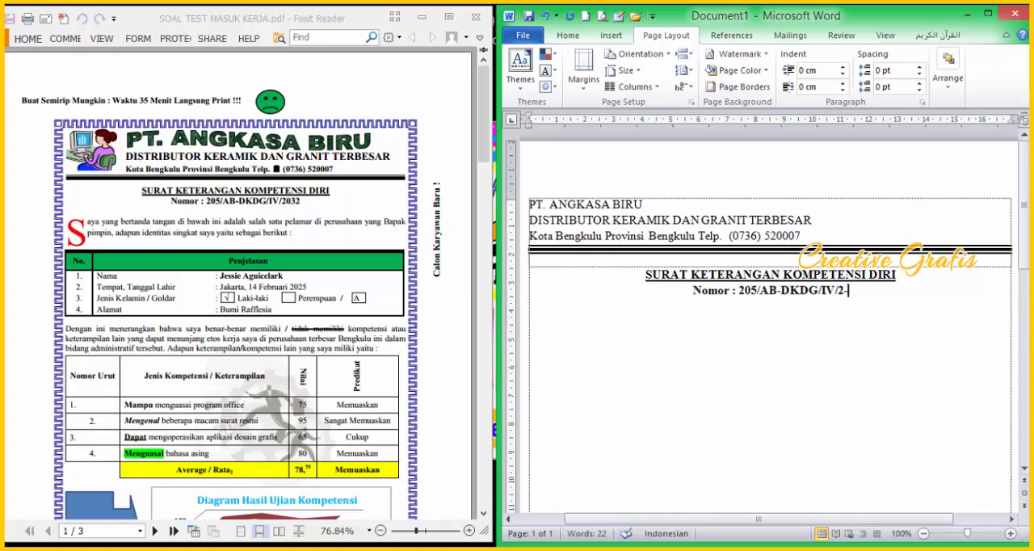
# Step: Add the centred bold line "Nomor : 205/AB-DKDG/IV/2032" without underline beneath the title
pyautogui.press('BackSpace')
pyautogui.write('032')
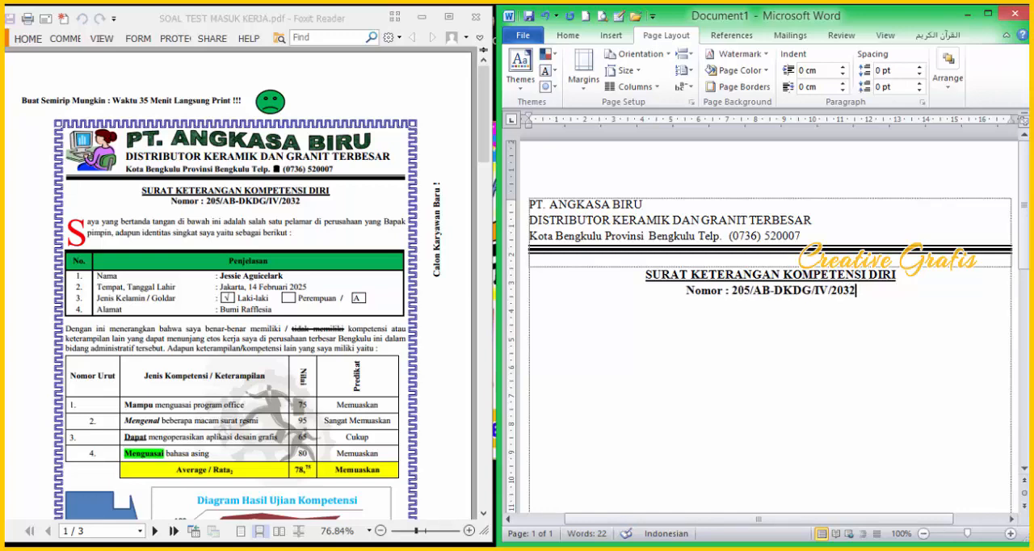
# Step: Start a regular-weight paragraph one blank line below the number with "Saya yang bertanda tangan di bawah ini adalah salah satu"
pyautogui.press('Return')
pyautogui.hotkey('ctrl', 'l')
pyautogui.click(774, 273)
pyautogui.write('a')
pyautogui.press('BackSpace')
pyautogui.click(554, 324)
pyautogui.write('aya yang b')
pyautogui.press('BackSpace')
pyautogui.write('rtanda tangan di bawah ini adalah salah')
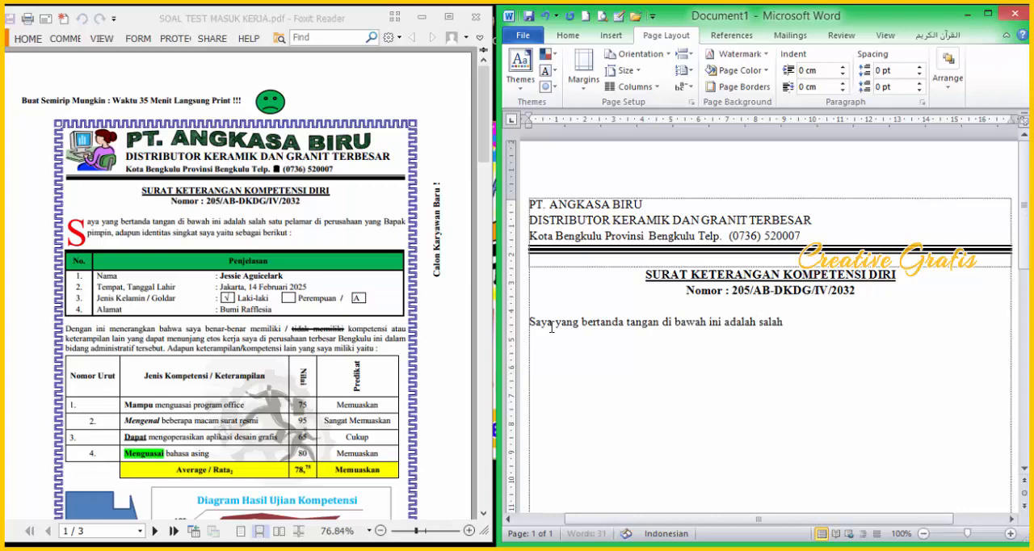
pyautogui.write(' satu pelamar di perusaha')
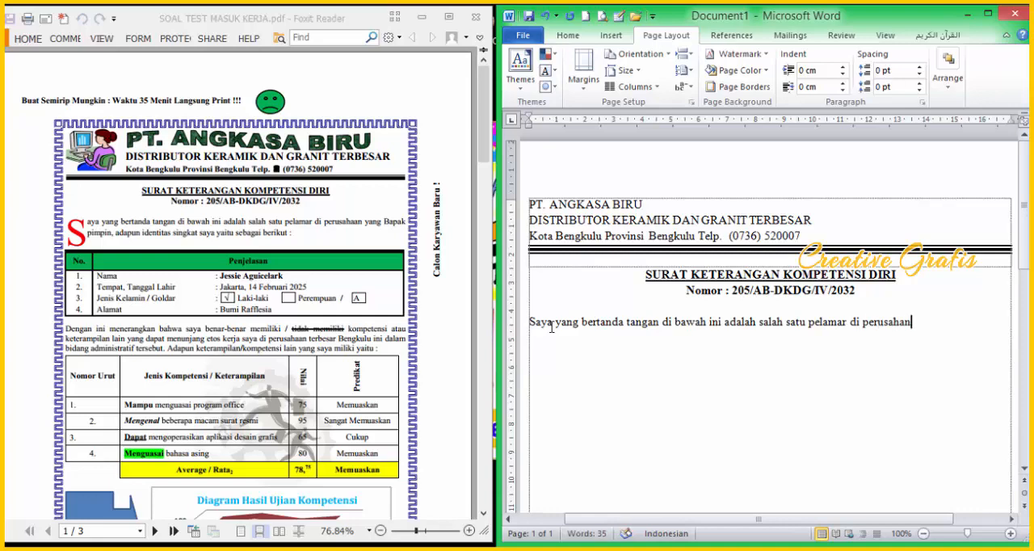
pyautogui.write('an yang Bapak pmpim')
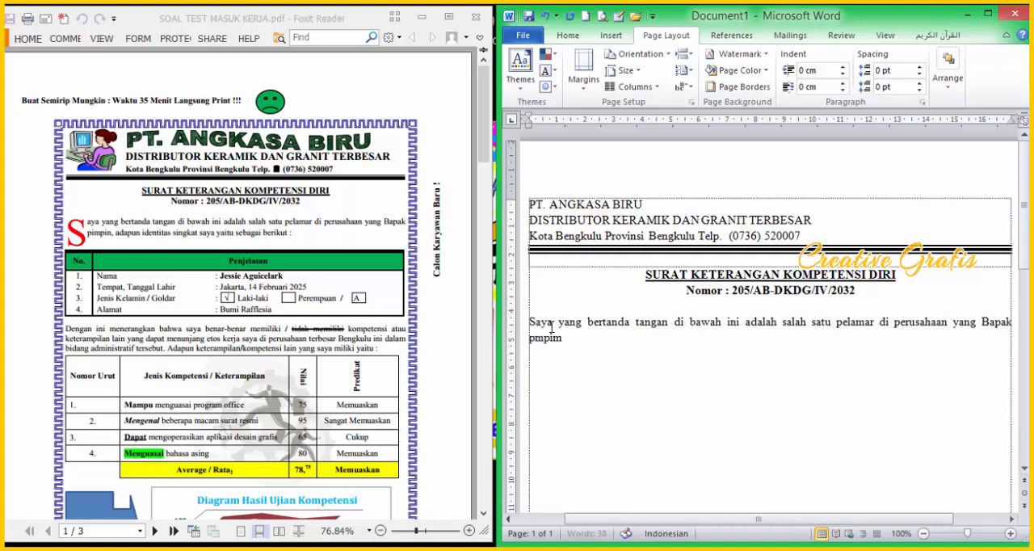
# Step: Continue the opening paragraph with "pelamar di perusahaan yang Bapak pimpim" and keep it justified
pyautogui.press('Left')
pyautogui.write('im, adapun')
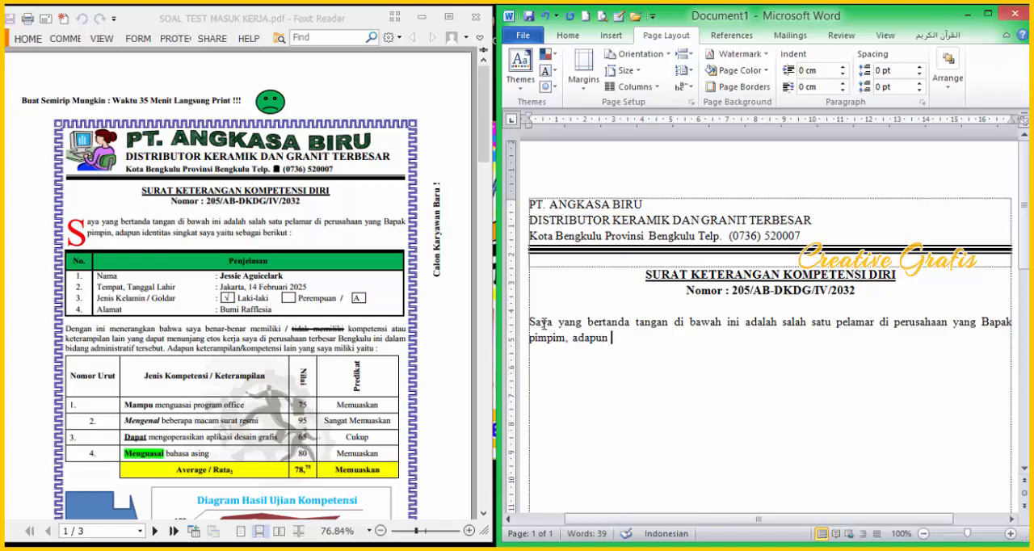
pyautogui.write(' identitas singkat sya sy')
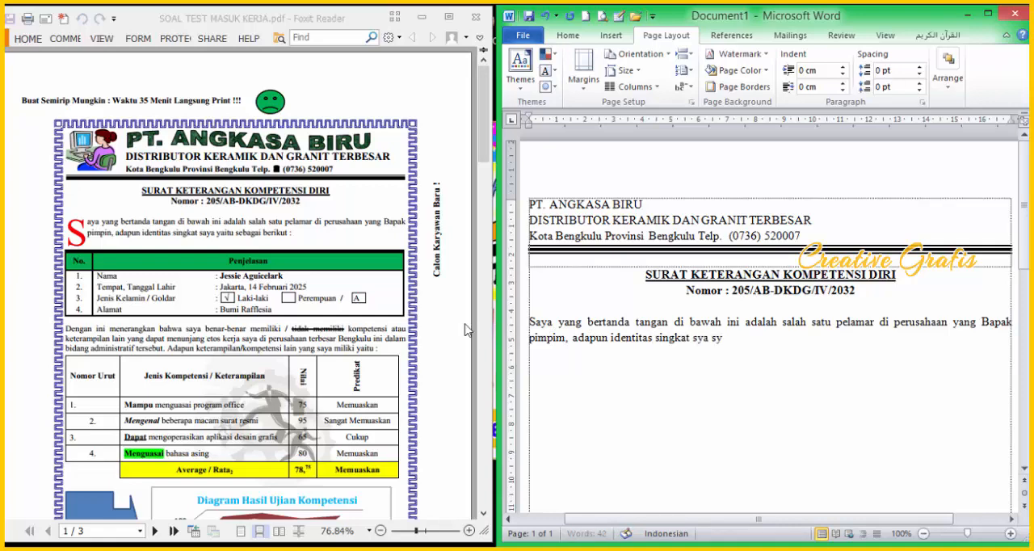
# Step: Finish the opening paragraph with ", adapun identitas singkat saya yaitu sebagai berikut :" and start a new line
pyautogui.press('BackSpace')
pyautogui.press('BackSpace')
pyautogui.press('BackSpace')
pyautogui.press('BackSpace')
pyautogui.write('aya')
pyautogui.press('BackSpace')
pyautogui.press('BackSpace')
pyautogui.write('yaitu sebagai berikut :')
pyautogui.press('Return')
# Step: Insert a one-row, two-column table below the opening paragraph and bring its outer edges inside the text boundaries
pyautogui.scroll(-1, 462, 335)
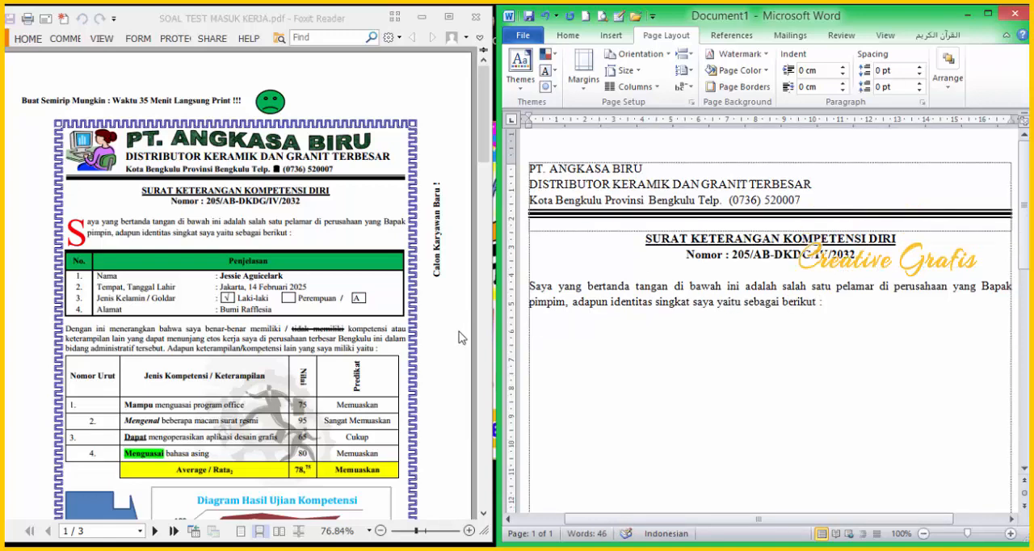
pyautogui.scroll(-2, 607, 348)
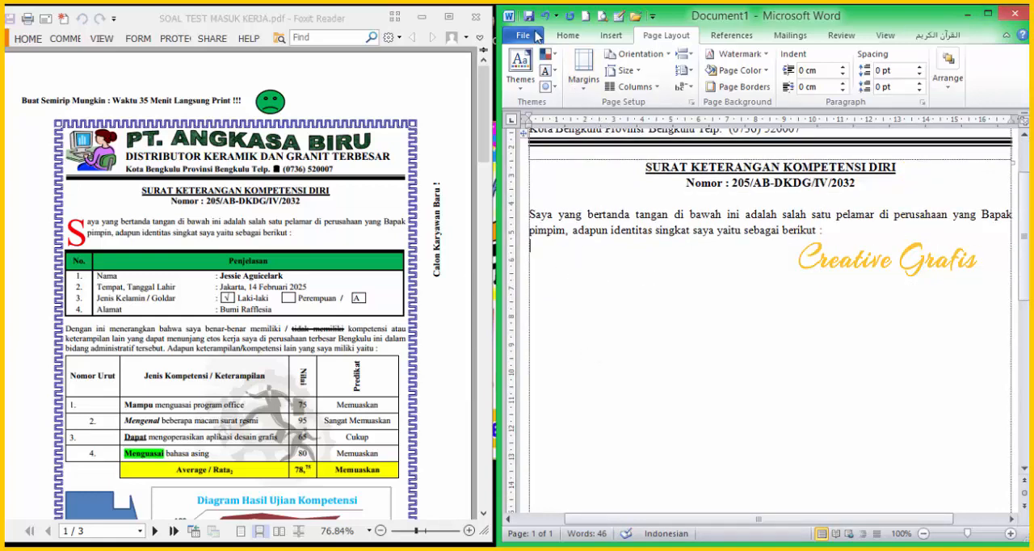
pyautogui.click(612, 36)
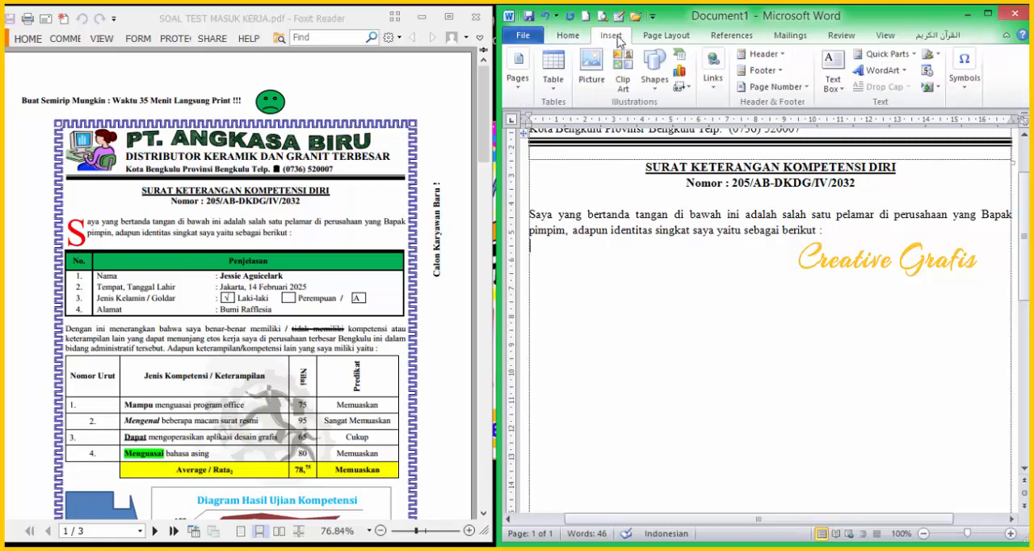
pyautogui.click(554, 87)
pyautogui.click(563, 118)
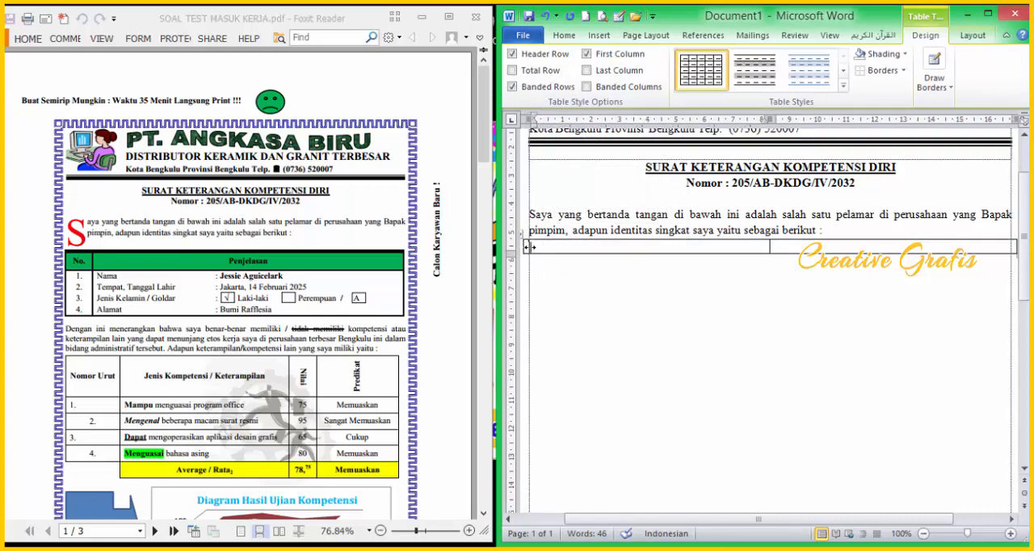
pyautogui.moveTo(1015, 247); pyautogui.dragTo(1005, 247)
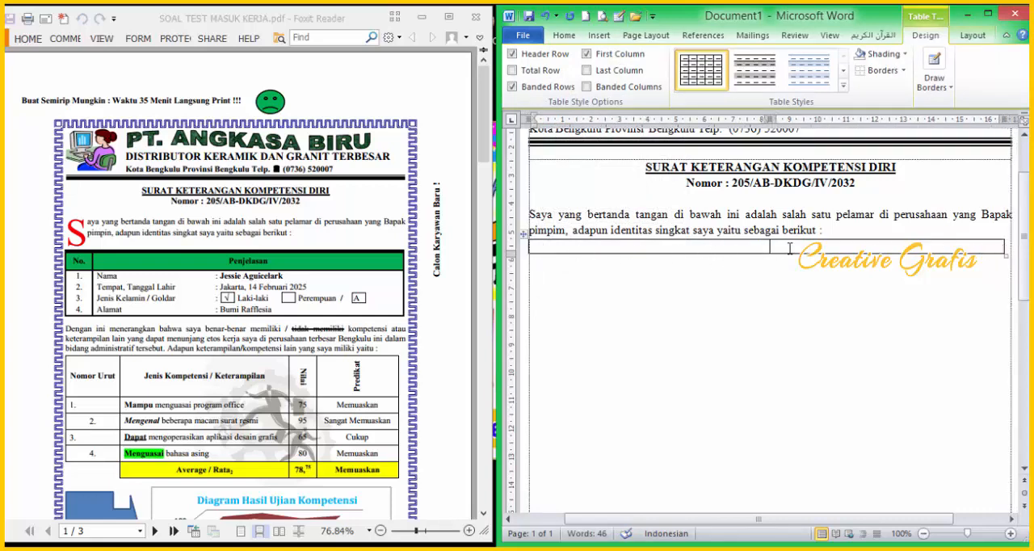
# Step: Narrow the new table's first column and enter the headings "No" and "Penjelasan"
pyautogui.moveTo(768, 248); pyautogui.dragTo(554, 252)
pyautogui.write('No')
pyautogui.press('Tab')
pyautogui.write('Penje')
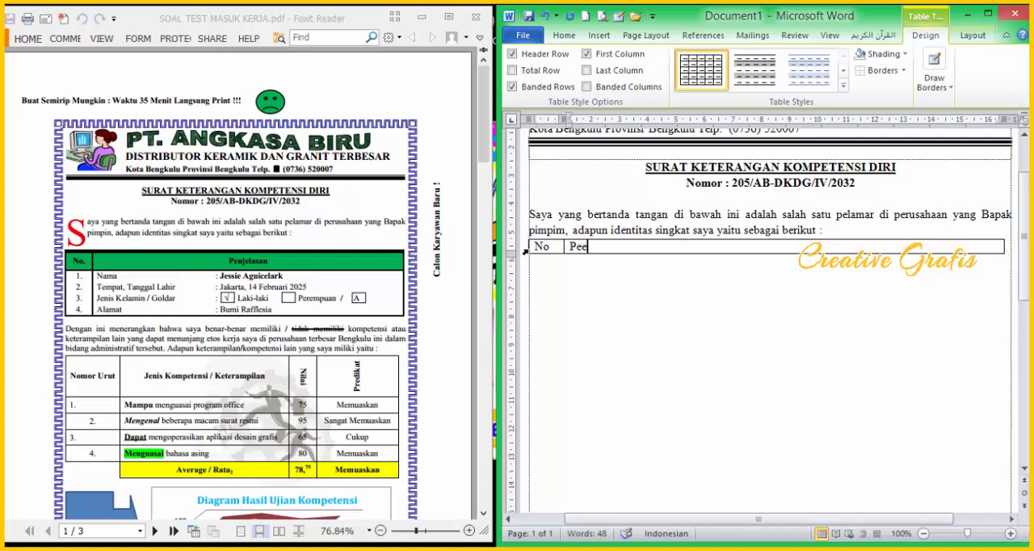
pyautogui.write('lasan')
# Step: Select the whole heading table and apply a 3 pt thick-and-thin line style to its top border in Borders and Shading
pyautogui.moveTo(557, 246); pyautogui.dragTo(889, 252)
pyautogui.rightClick(888, 254)
pyautogui.rightClick(896, 261)
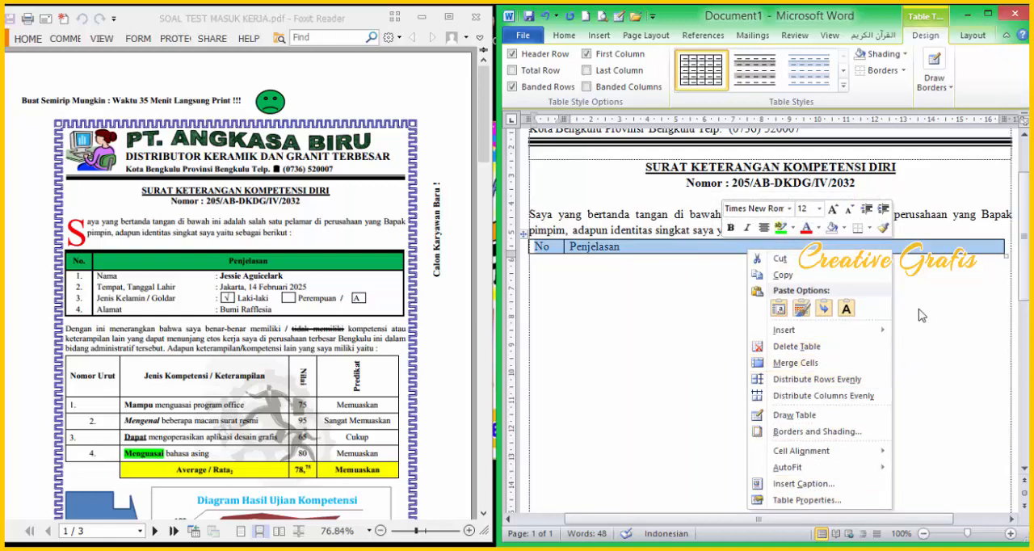
pyautogui.click(819, 432)
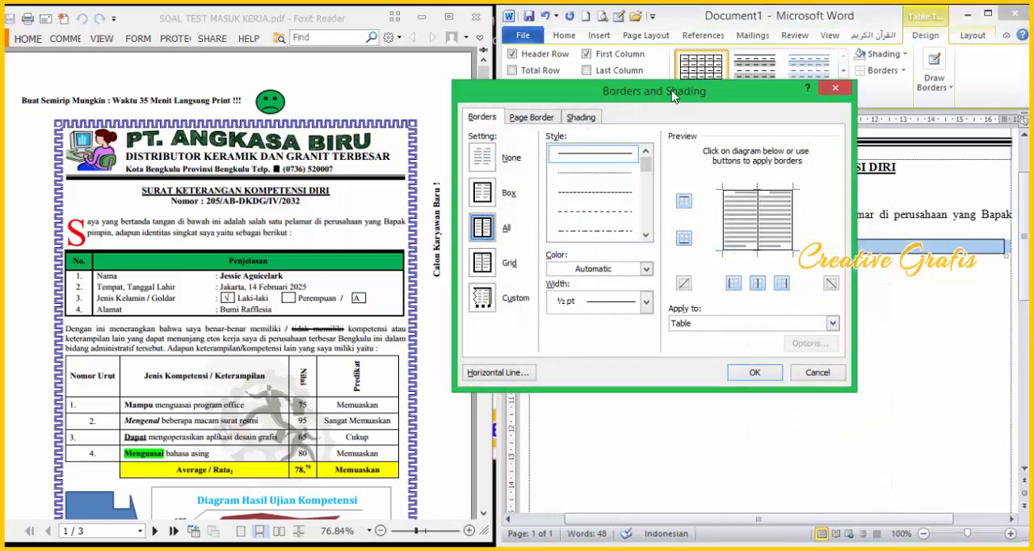
pyautogui.moveTo(670, 95); pyautogui.dragTo(744, 259)
pyautogui.moveTo(720, 330); pyautogui.dragTo(725, 360)
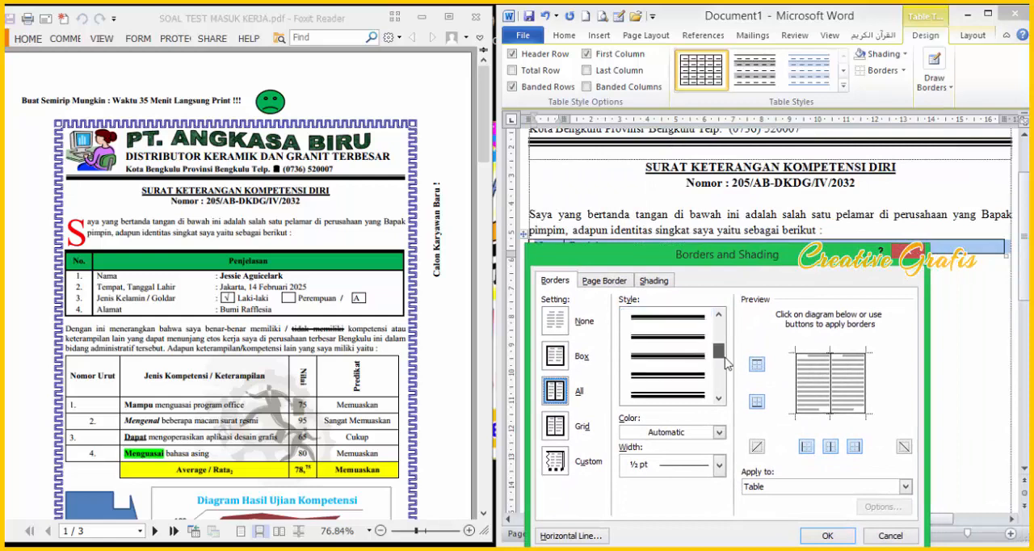
pyautogui.click(678, 355)
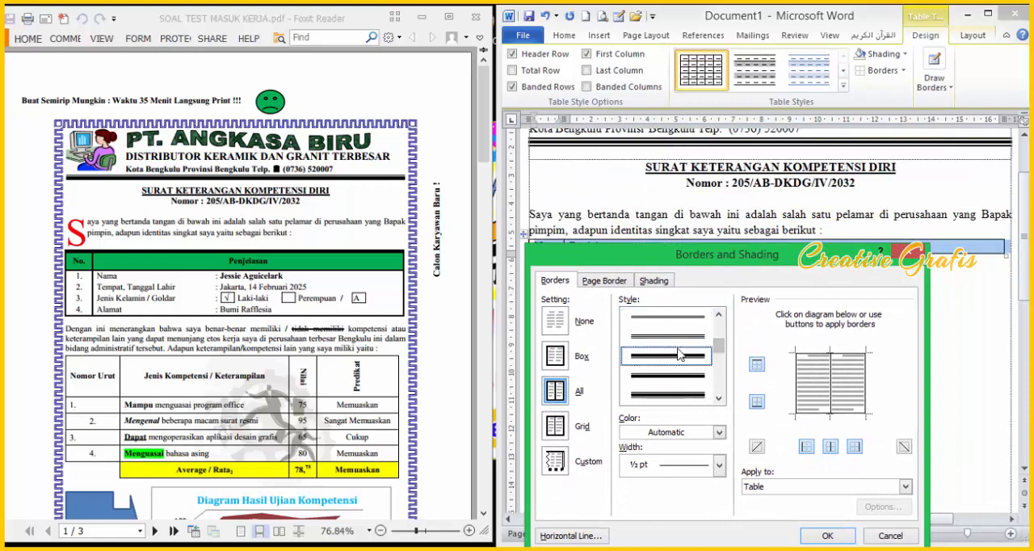
pyautogui.click(816, 359)
pyautogui.click(817, 357)
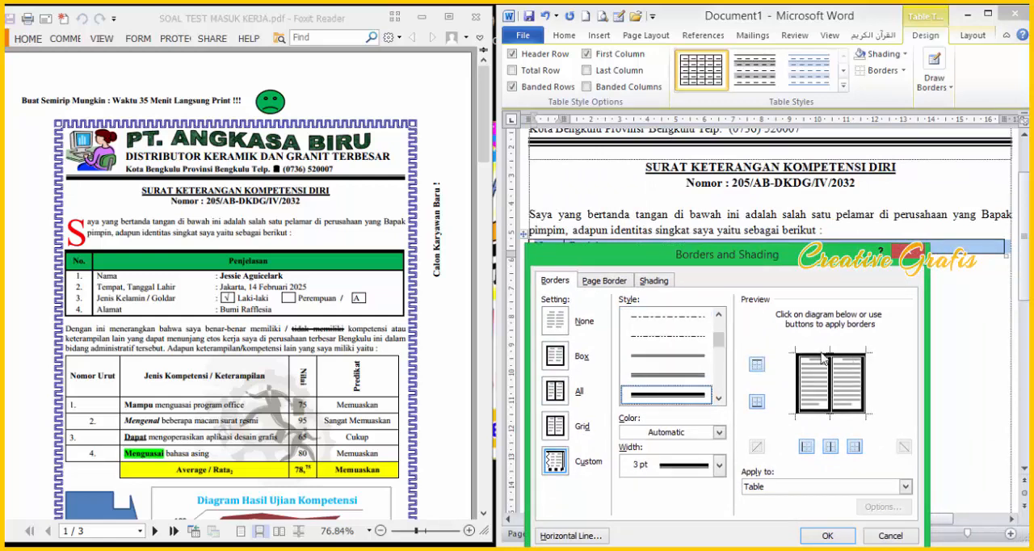
# Step: Clear the table's outer side borders and the divider between its two columns in the border preview
pyautogui.click(694, 356)
pyautogui.click(798, 384)
pyautogui.click(831, 389)
pyautogui.click(865, 394)
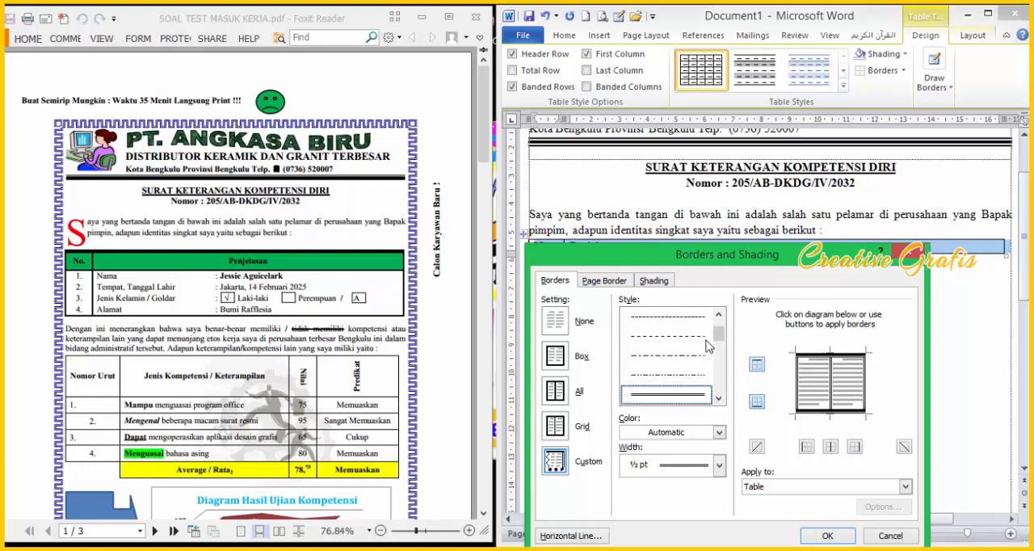
# Step: Apply a 1½ pt single solid line to the table's side, middle and bottom borders and accept the border settings
pyautogui.scroll(1, 720, 336)
pyautogui.scroll(1, 720, 337)
pyautogui.click(693, 319)
pyautogui.click(719, 465)
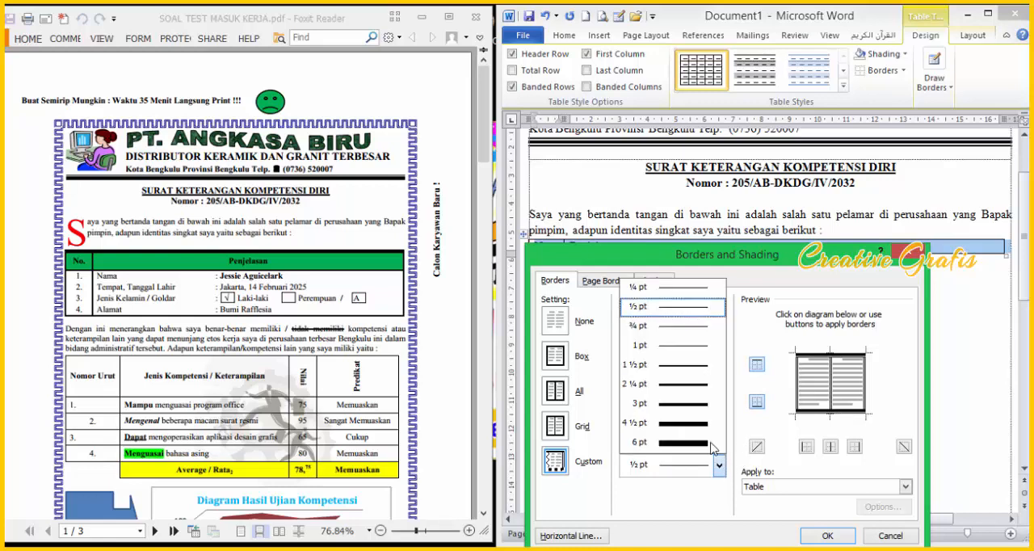
pyautogui.click(689, 369)
pyautogui.click(801, 399)
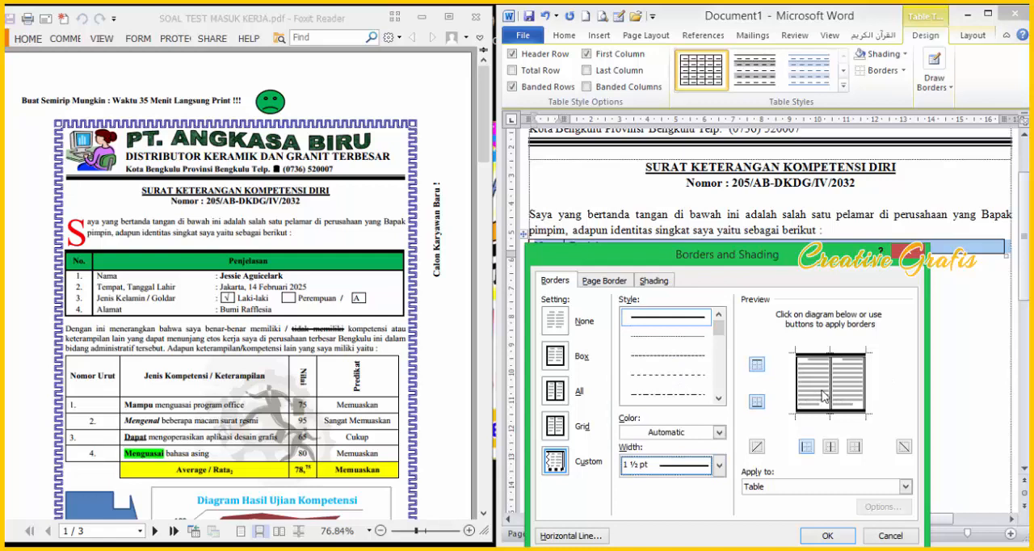
pyautogui.click(833, 396)
pyautogui.click(864, 403)
pyautogui.click(858, 412)
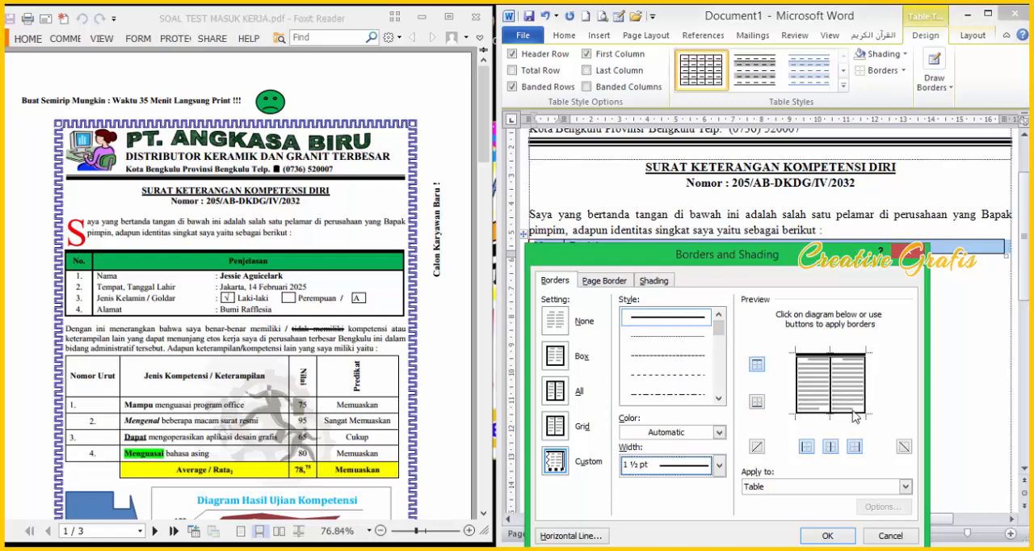
pyautogui.click(830, 536)
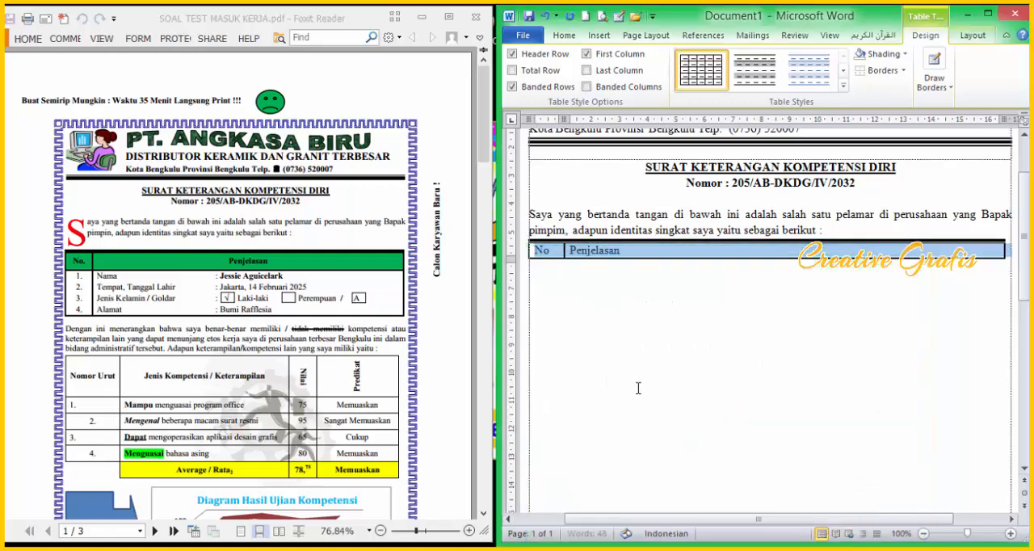
# Step: Add a second row to the table below the "No" and "Penjelasan" headings
pyautogui.click(653, 343)
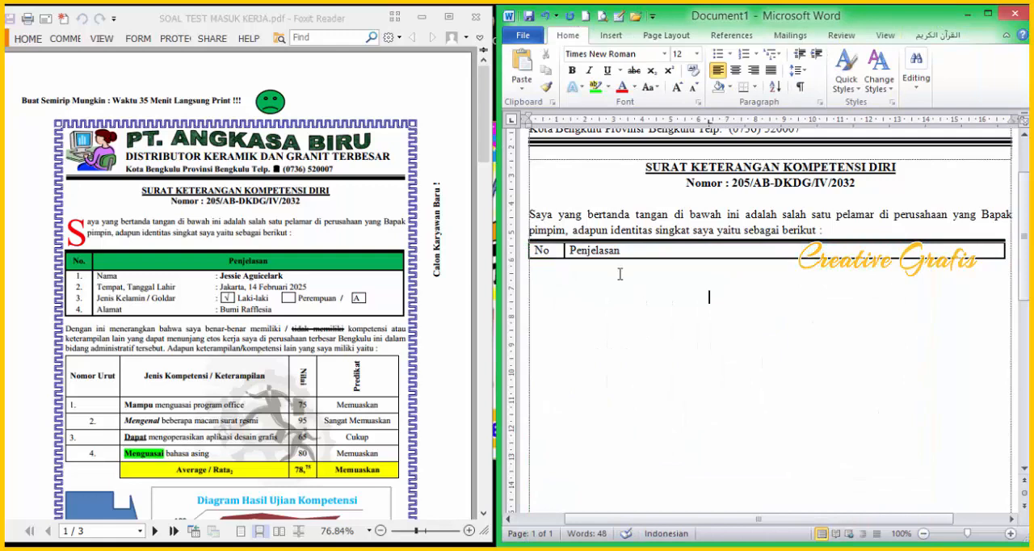
pyautogui.click(675, 251)
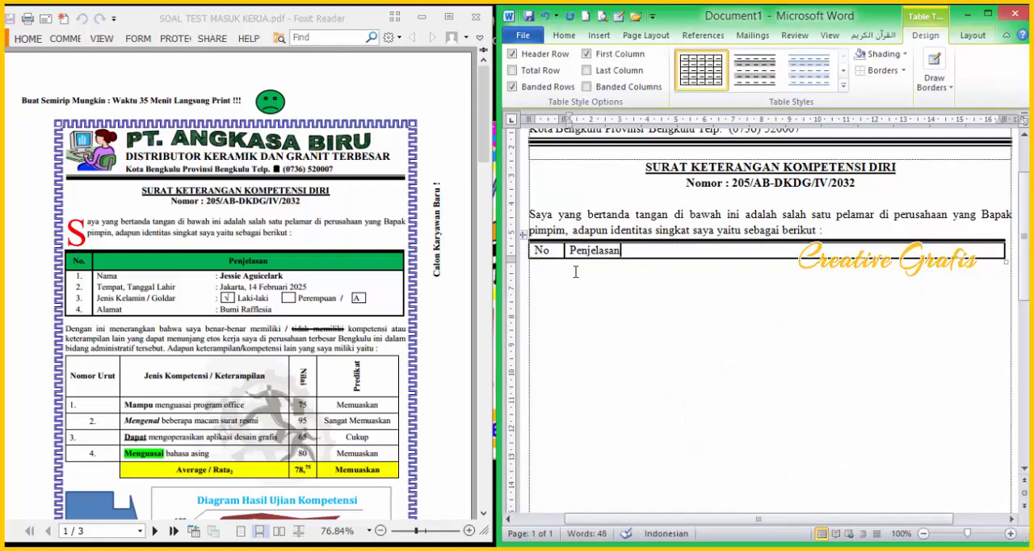
pyautogui.press('Tab')
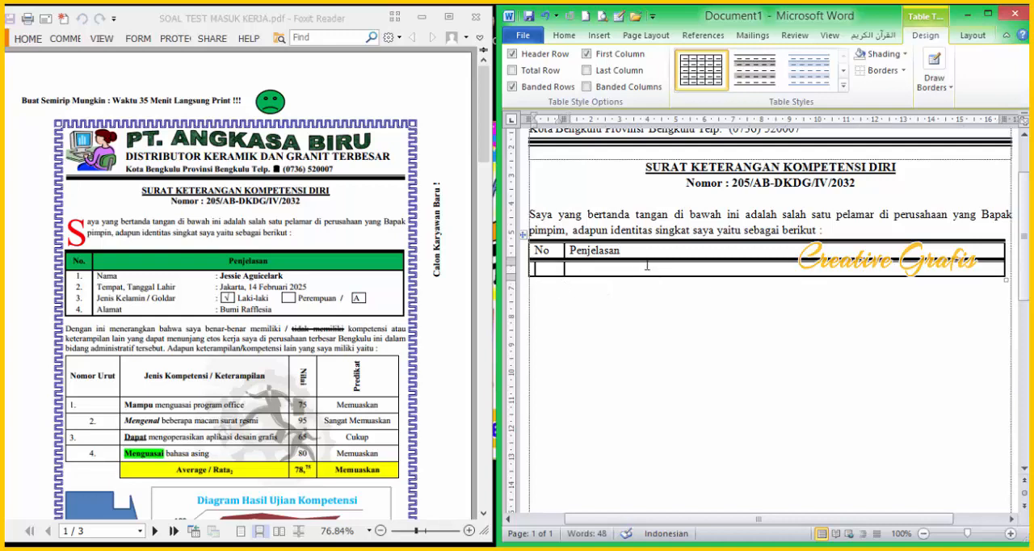
# Step: Replace the thick-and-thin border between the heading row and the new second row with a single solid line
pyautogui.moveTo(552, 266); pyautogui.dragTo(701, 274)
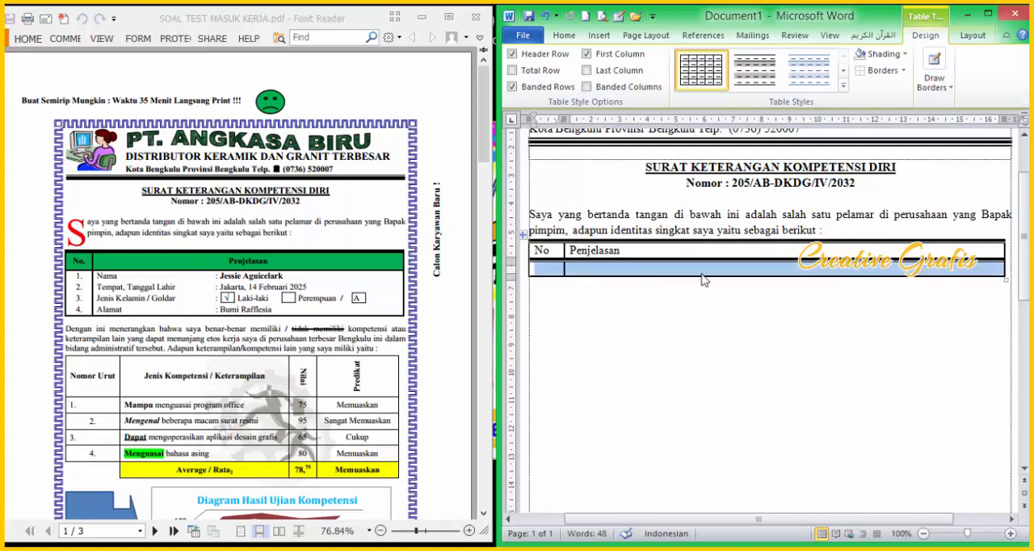
pyautogui.rightClick(701, 274)
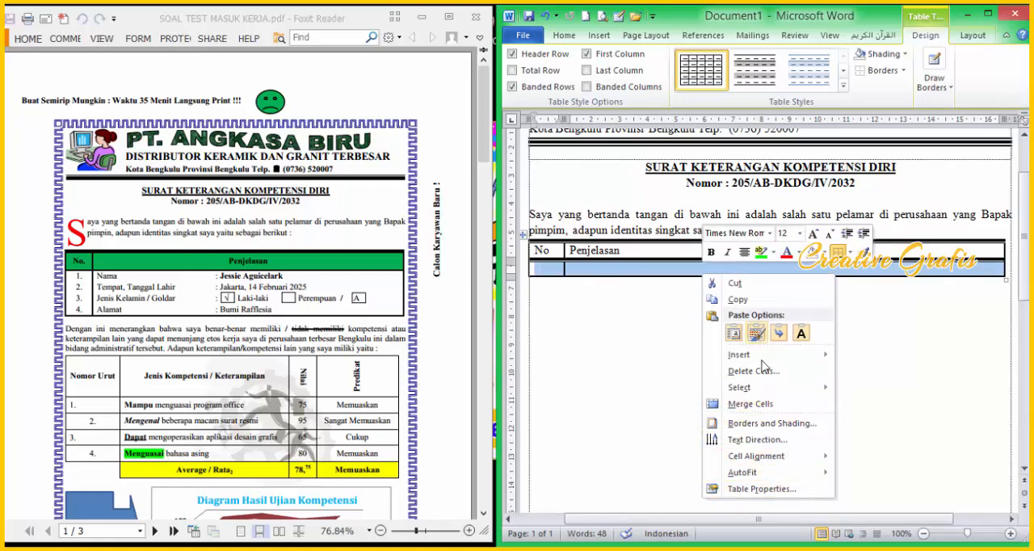
pyautogui.click(771, 423)
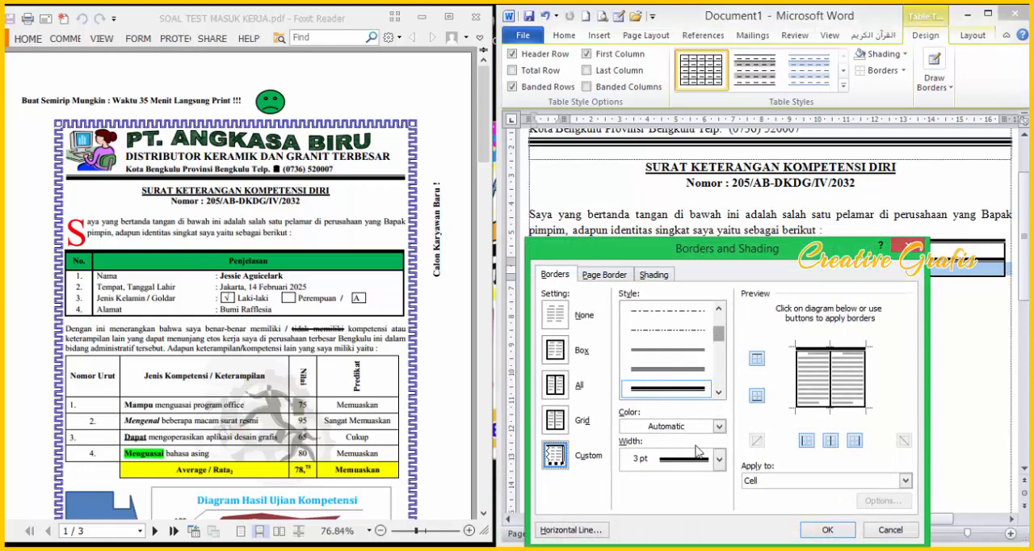
pyautogui.click(719, 459)
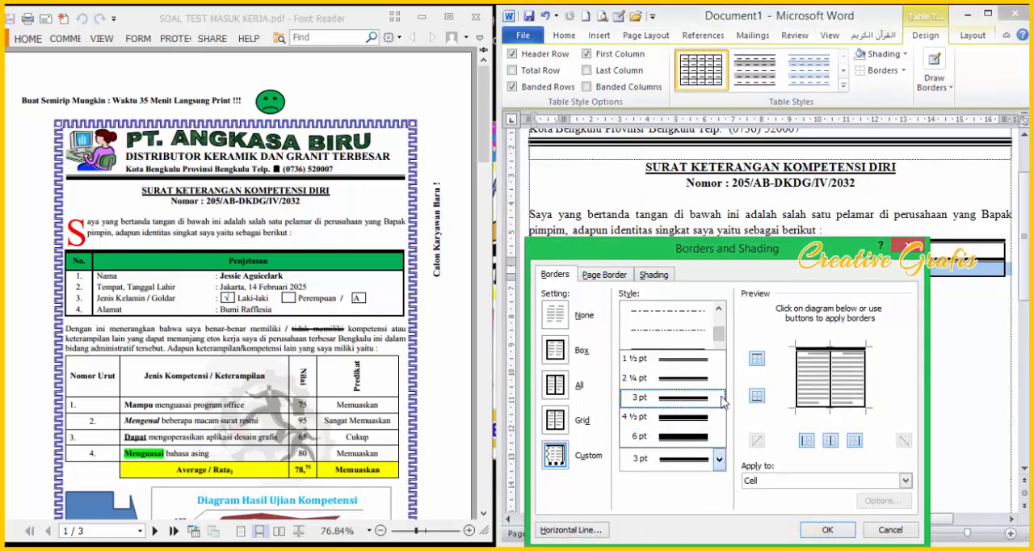
pyautogui.moveTo(719, 332); pyautogui.dragTo(719, 316)
pyautogui.click(698, 315)
pyautogui.click(701, 316)
pyautogui.click(824, 357)
pyautogui.click(828, 529)
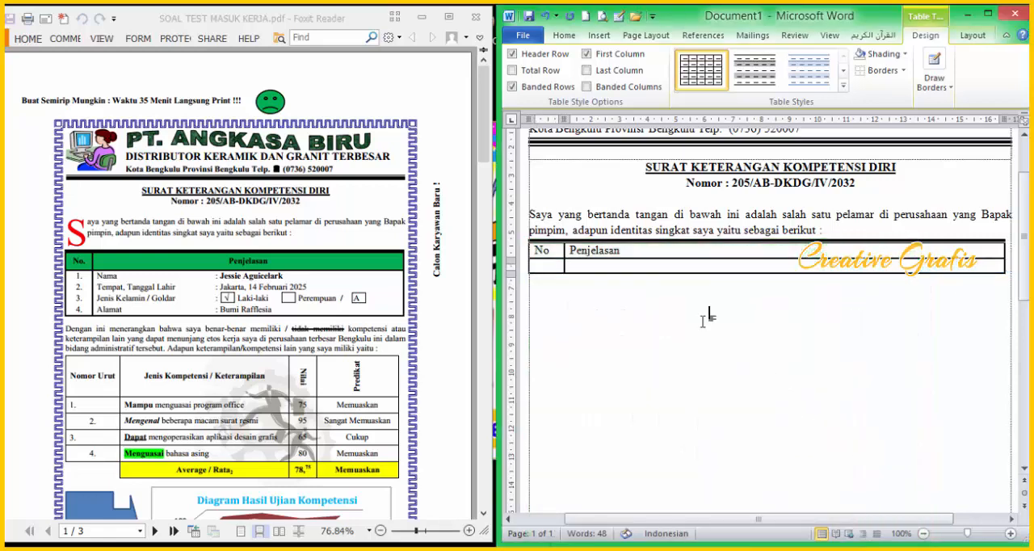
pyautogui.click(771, 366)
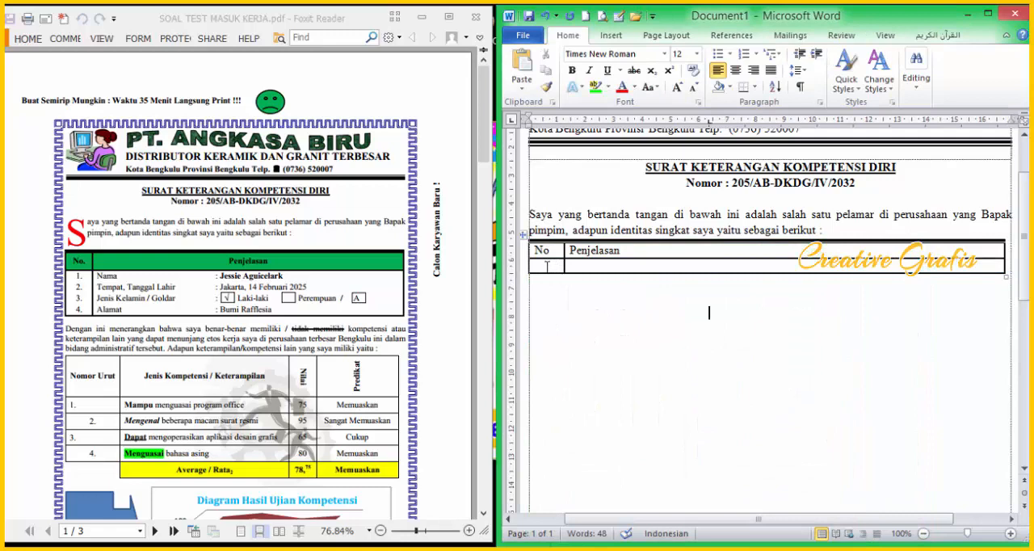
# Step: Enter the numbers "1." to "4." on separate lines in the second row's "No" cell
pyautogui.click(547, 267)
pyautogui.write('1.')
pyautogui.press('Return')
pyautogui.write('2.')
pyautogui.press('Return')
pyautogui.write('3.')
pyautogui.press('Return')
pyautogui.write('4.')
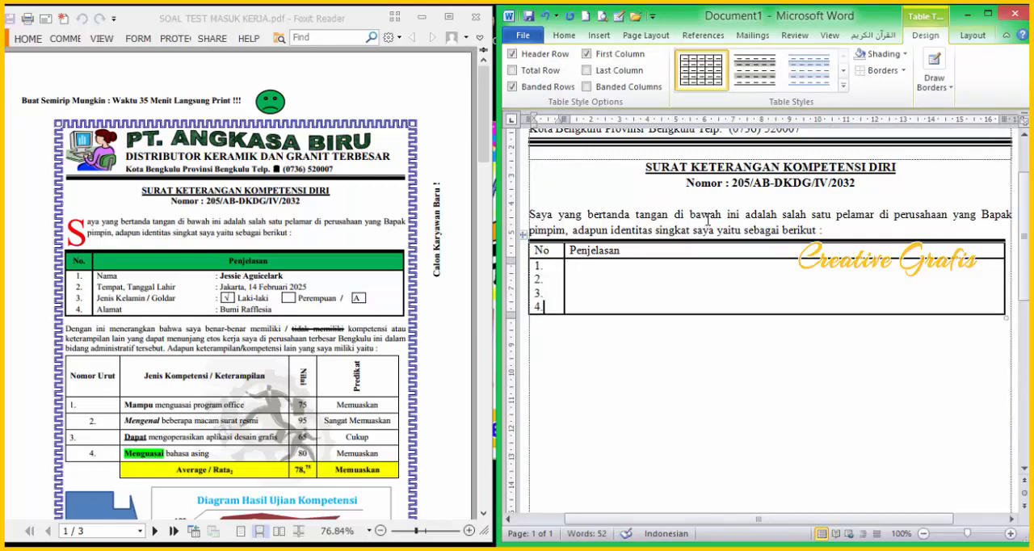
# Step: Centre the numbers 1. to 4. horizontally in their cell
pyautogui.click(565, 35)
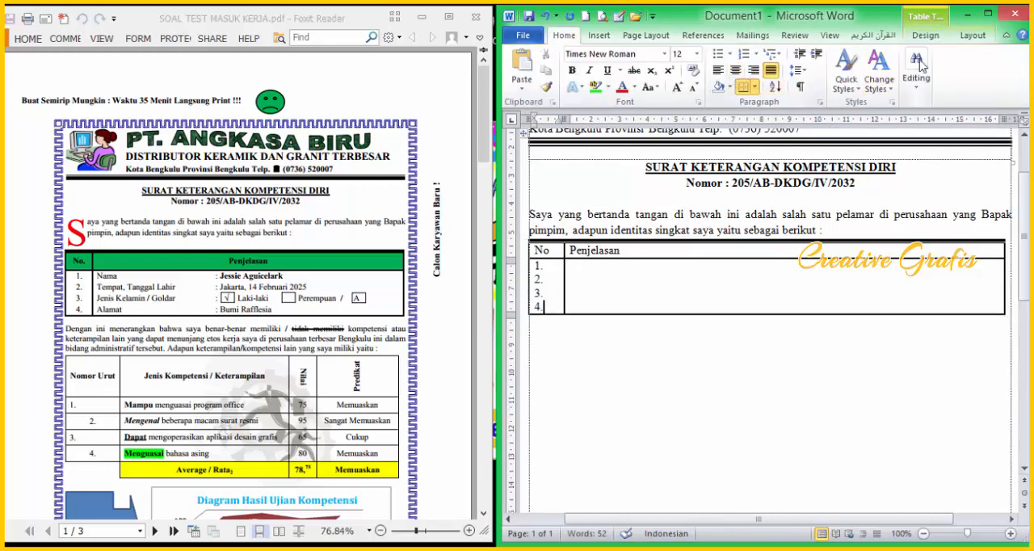
pyautogui.click(972, 36)
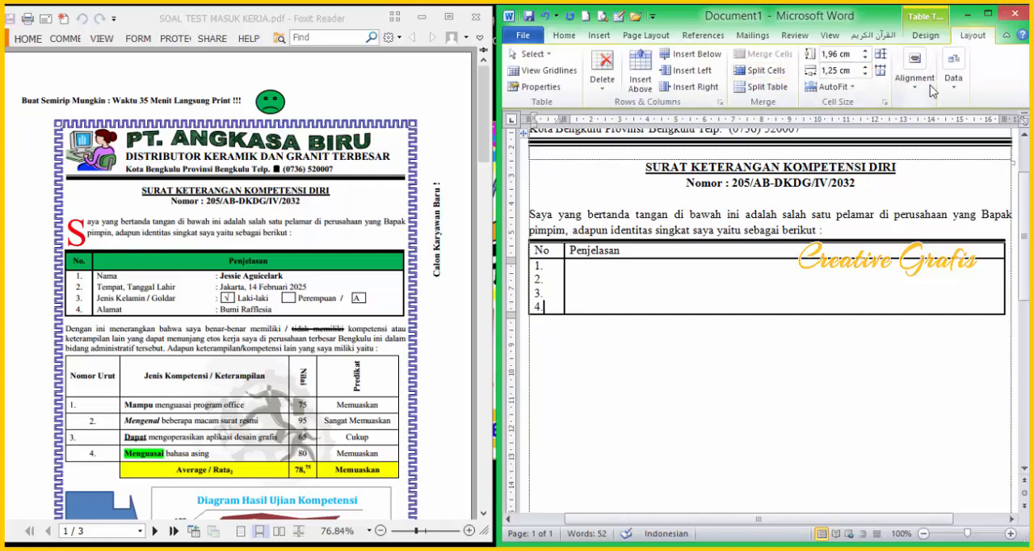
pyautogui.click(921, 81)
pyautogui.moveTo(546, 265); pyautogui.dragTo(548, 308)
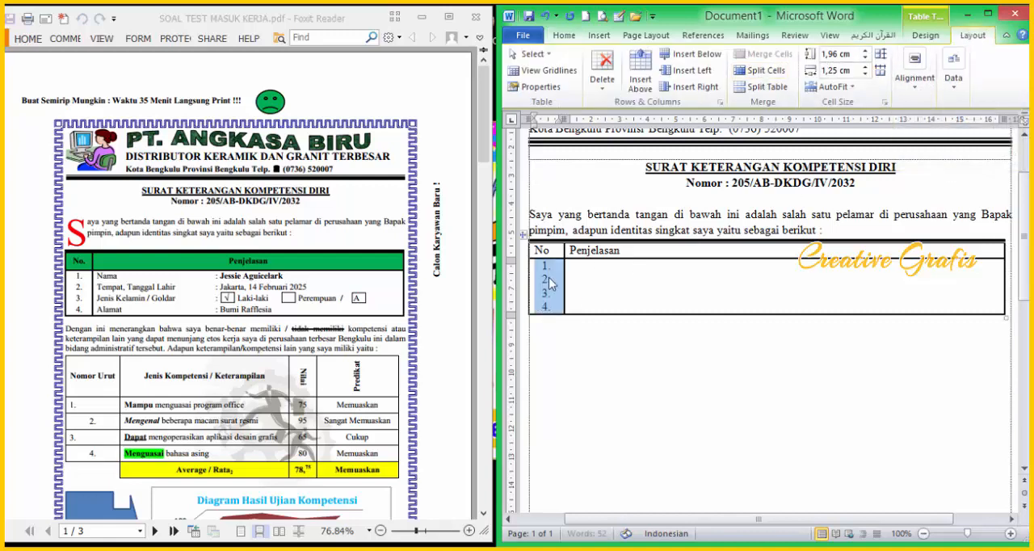
# Step: Enter "Nama" and "Tempat, Tanggal Lahir" on separate lines in the cell under "Penjelasan"
pyautogui.click(591, 279)
pyautogui.write('nama')
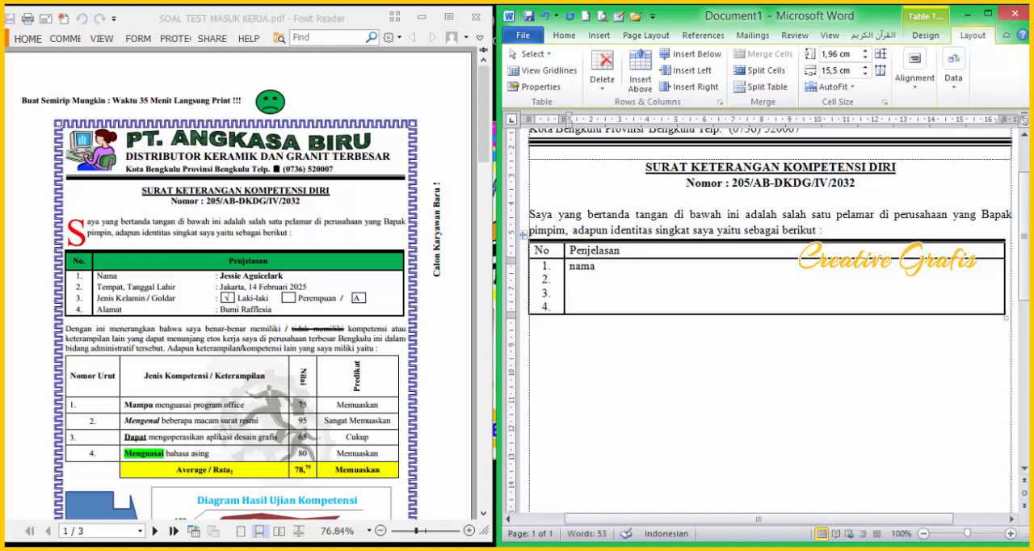
pyautogui.press('Return')
pyautogui.write('tempat, Tanggal Lahir')
pyautogui.press('Return')
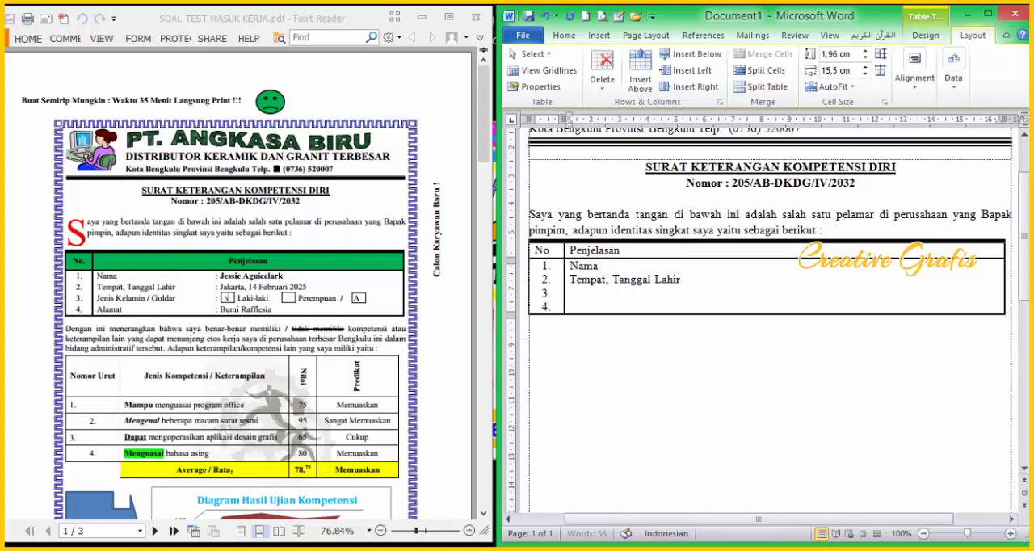
# Step: Add the lines "Jenis Kelamin / Goldar" and "Alamat" beside numbers 3 and 4
pyautogui.write('Jenis Kelamin / Golda')
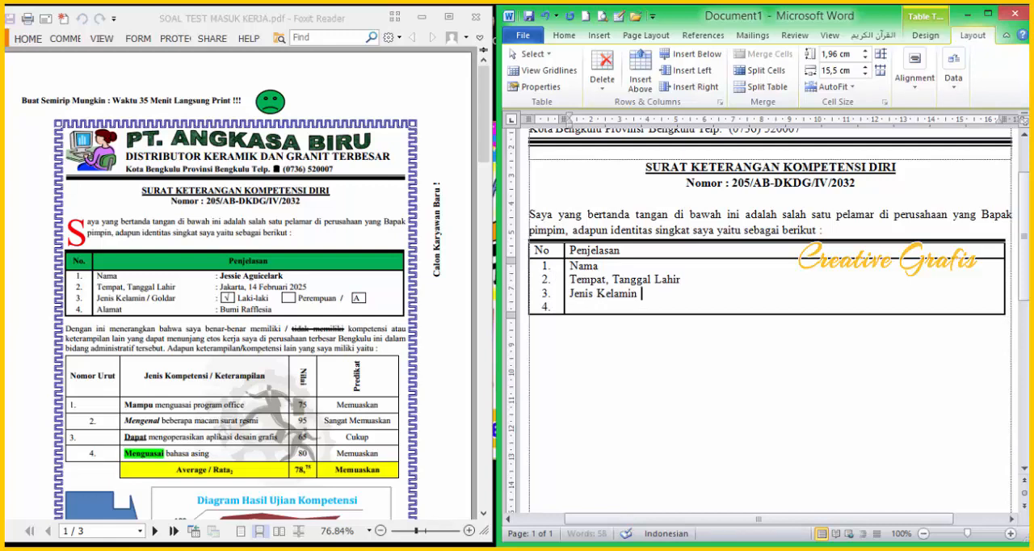
pyautogui.write('r')
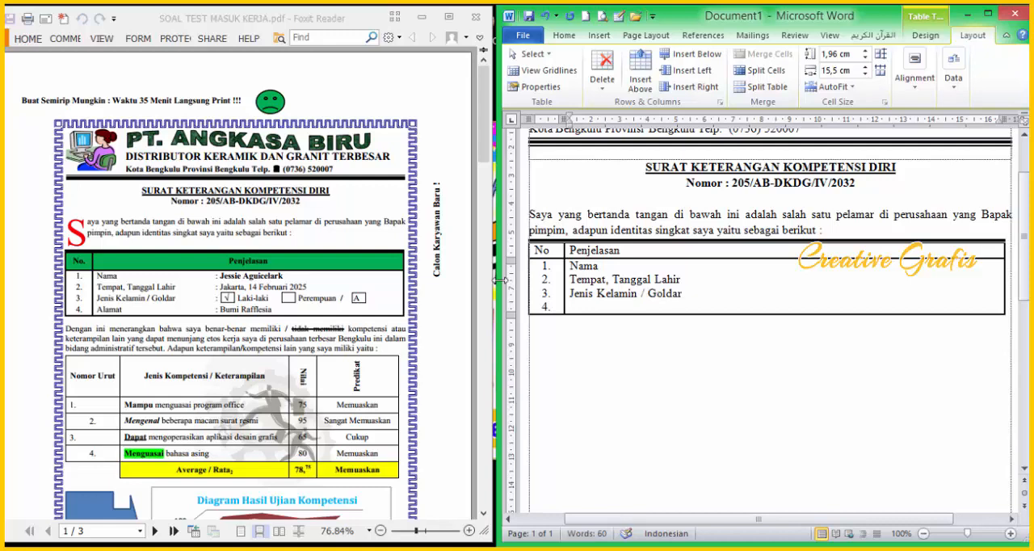
pyautogui.press('Down')
pyautogui.write('Alamat')
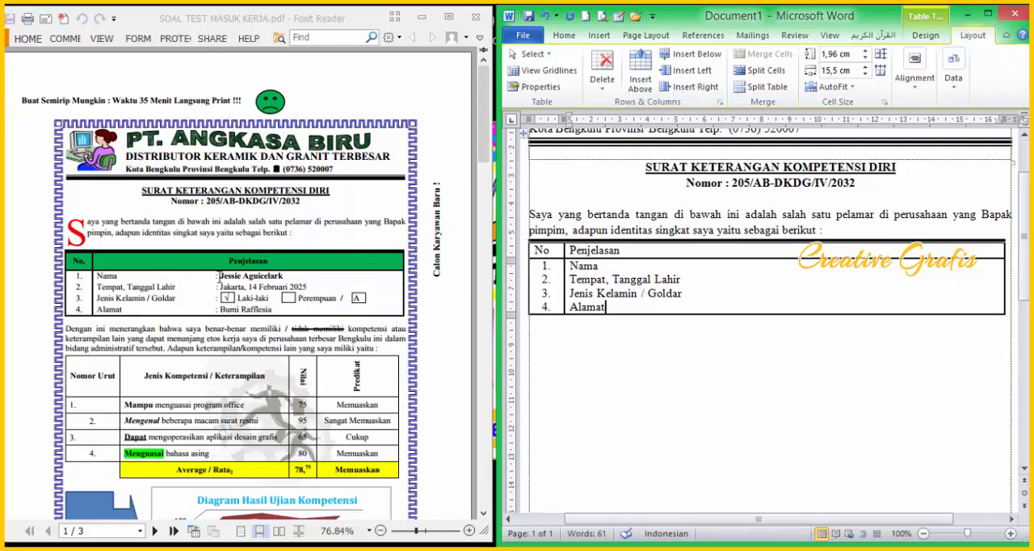
# Step: Maximize the document window and set a left tab stop at about 6.5 cm on the ruler for the four identity labels
pyautogui.click(988, 13)
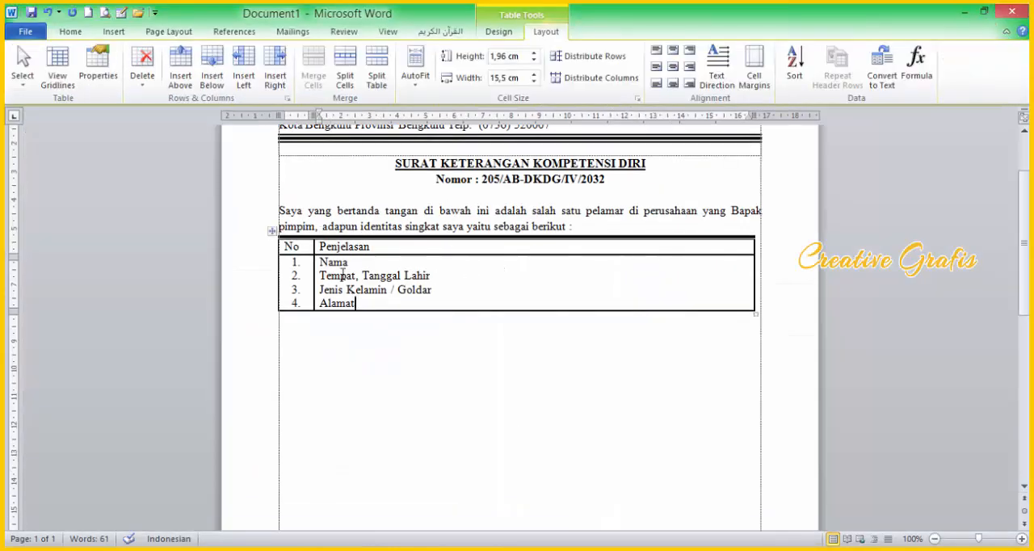
pyautogui.moveTo(320, 261); pyautogui.dragTo(368, 303)
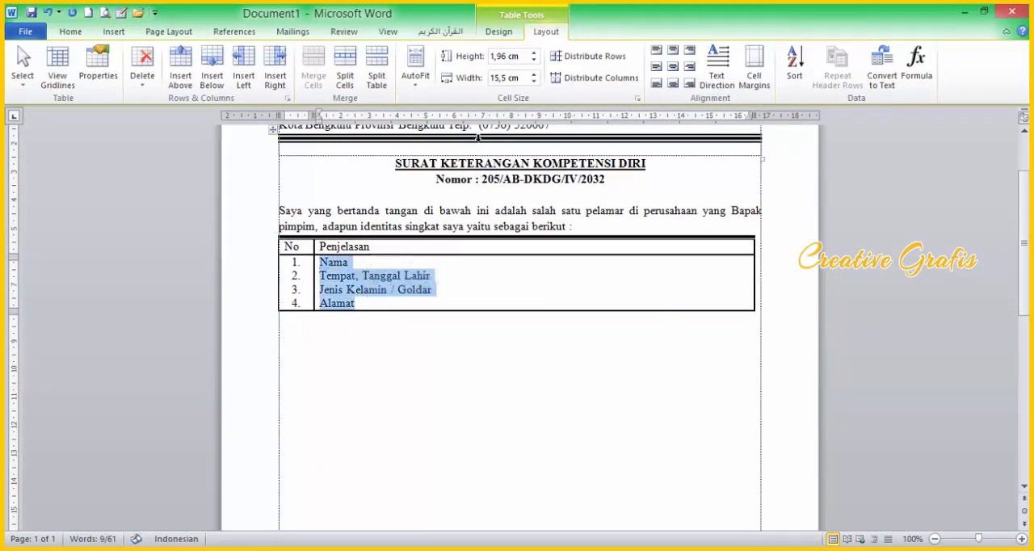
pyautogui.click(481, 120)
pyautogui.moveTo(481, 119); pyautogui.dragTo(471, 120)
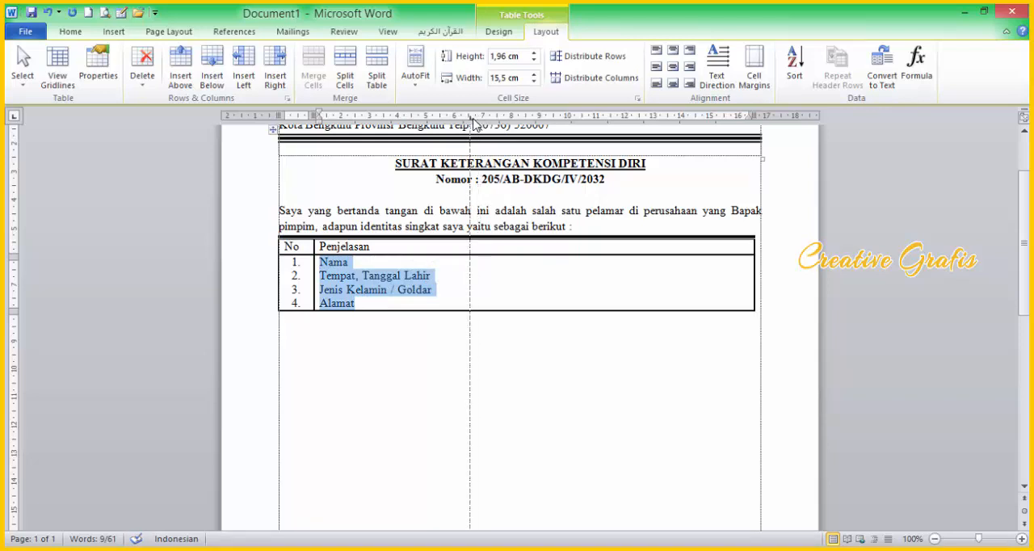
# Step: Add a colon aligned at the tab stop after each of the four identity labels
pyautogui.click(378, 267)
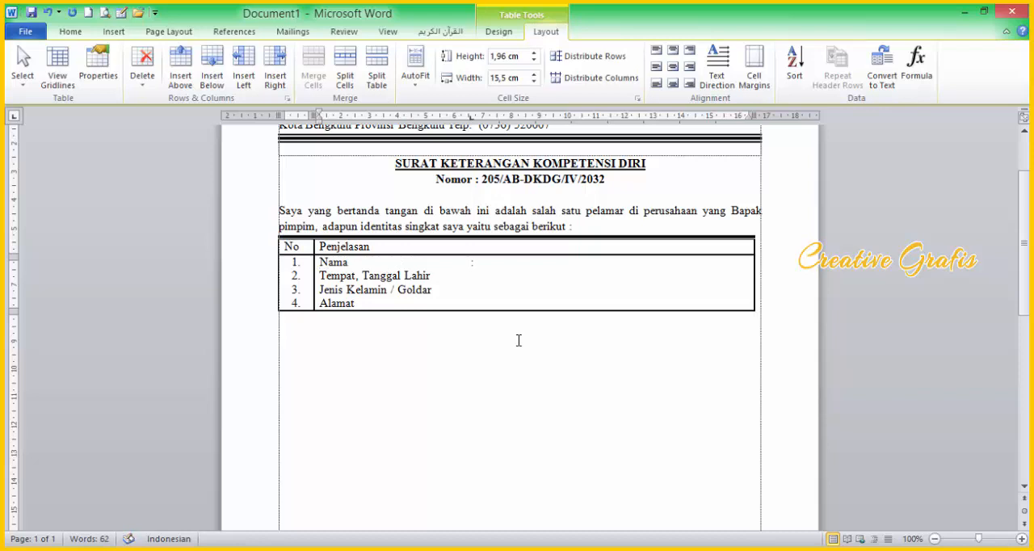
pyautogui.click(445, 276)
pyautogui.press('Tab')
pyautogui.click(444, 299)
pyautogui.press('Tab')
pyautogui.click(367, 304)
pyautogui.hotkey('ctrl', 'Tab')
# Step: Tile the document beside the PDF again and enter the applicant's full name in bold after the "Nama" colon
pyautogui.click(984, 11)
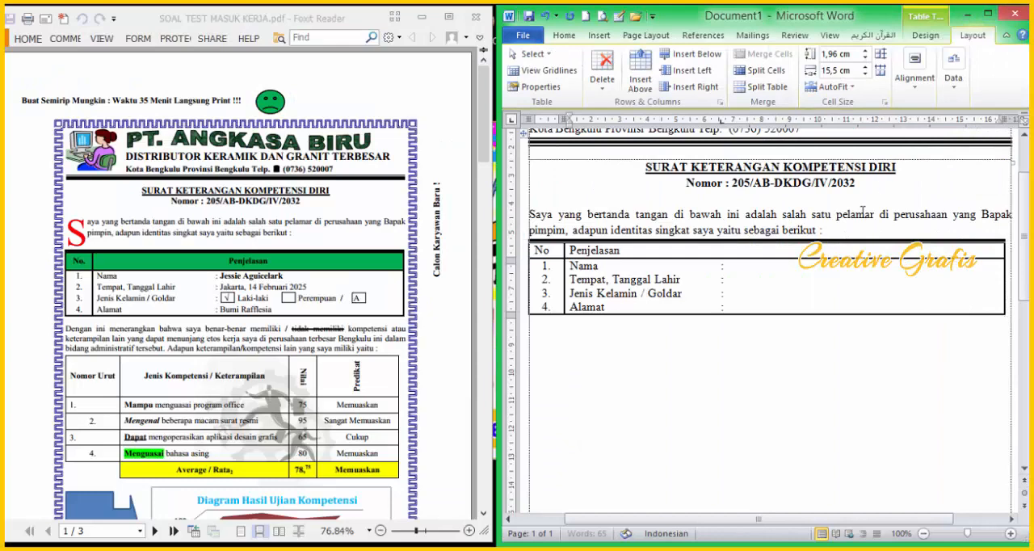
pyautogui.click(744, 265)
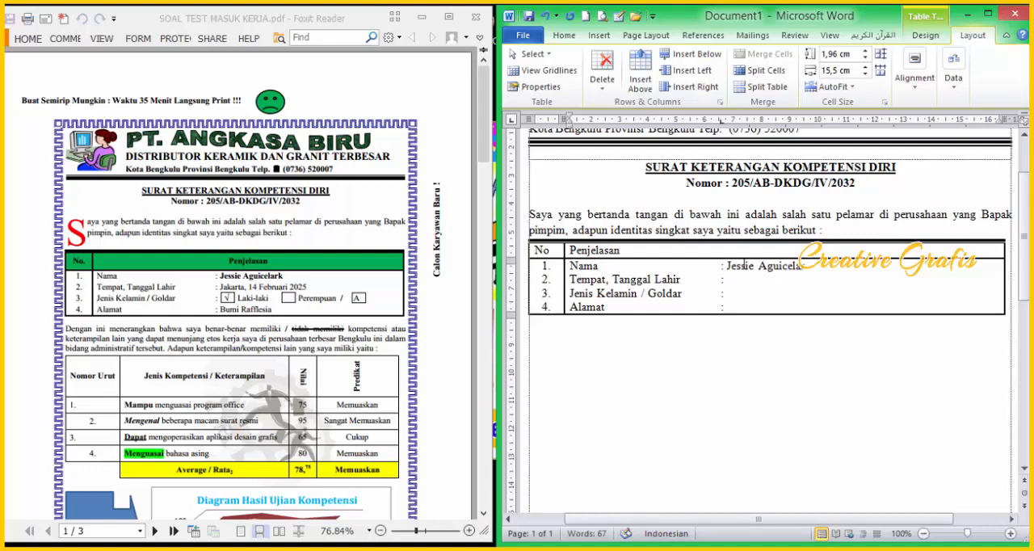
pyautogui.hotkey('ctrl', 'shift', 'Left')
pyautogui.hotkey('ctrl', 'shift', 'Left')
pyautogui.hotkey('ctrl', 'b')
pyautogui.press('Down')
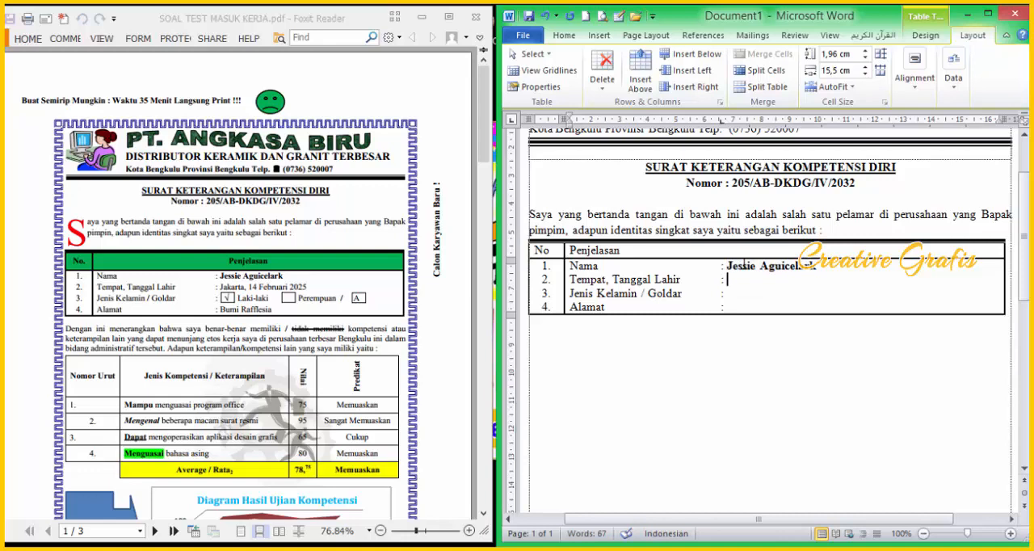
# Step: Enter the place and date of birth from the PDF after the "Tempat, Tanggal Lahir" colon
pyautogui.write('Jakarta, 14 FEbru')
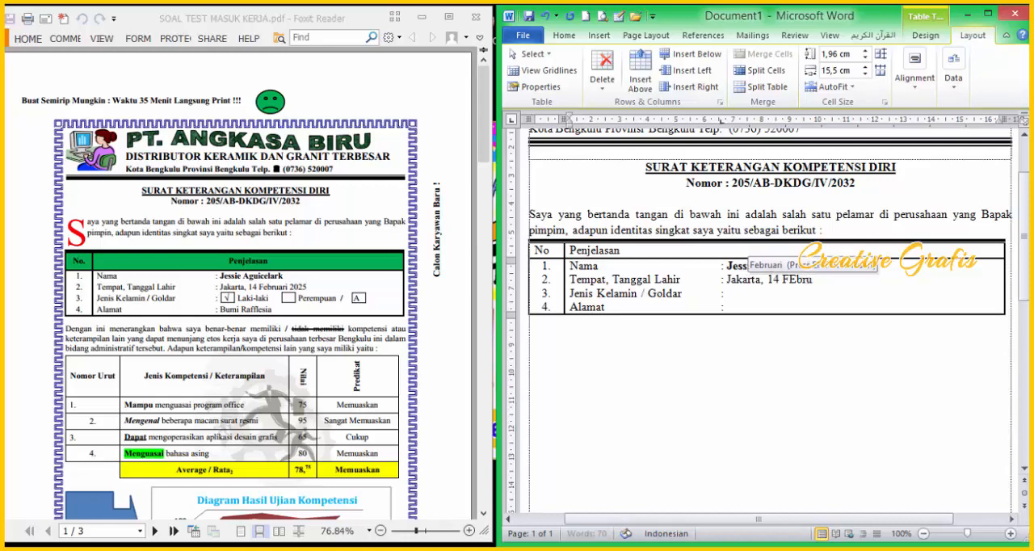
pyautogui.write('ari 2025')
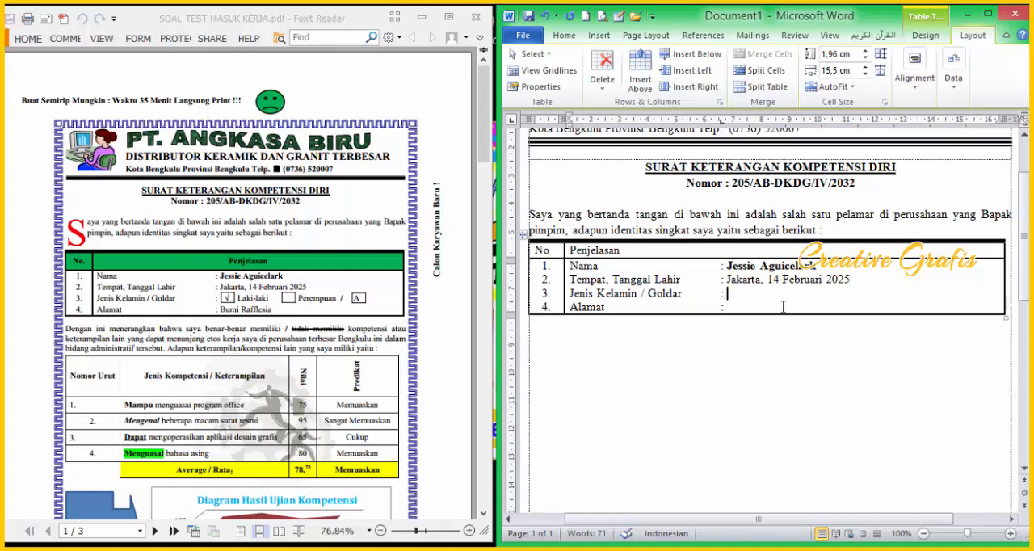
# Step: Enter "Laki-Laki" and "Perempuan" on the "Jenis Kelamin / Goldar" line, leaving spaces around each word
pyautogui.write('Laki-Laki  Perempuan   ?')
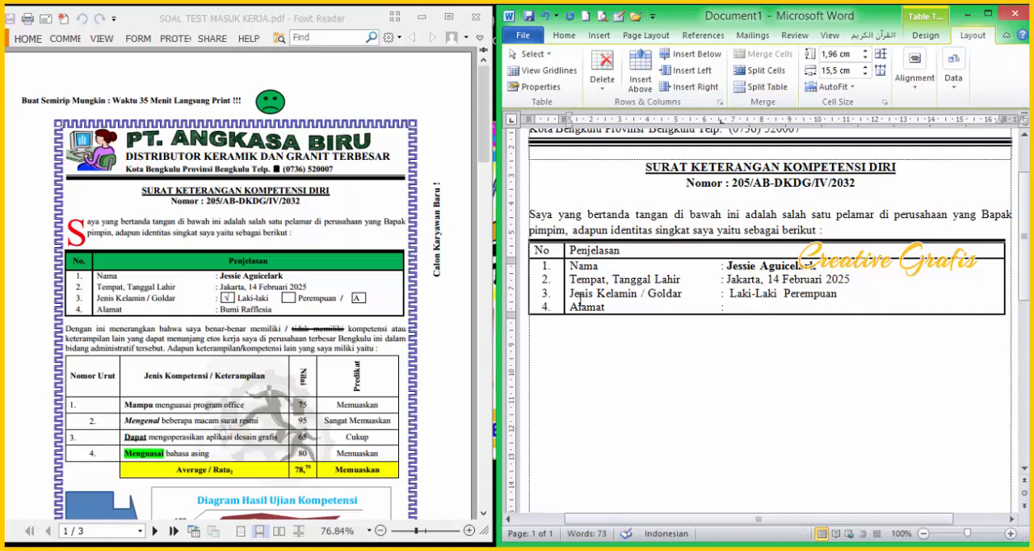
pyautogui.doubleClick(581, 302)
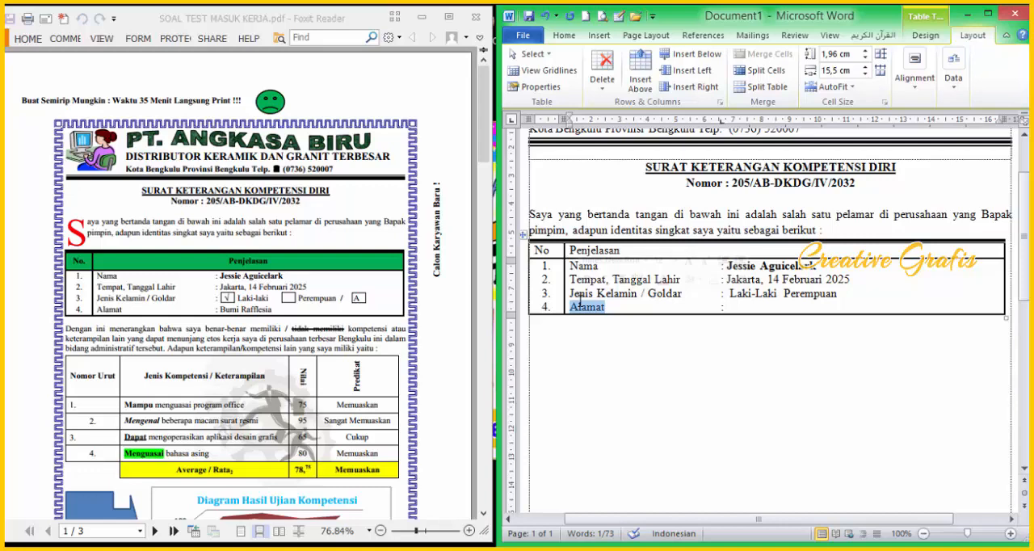
pyautogui.write('?')
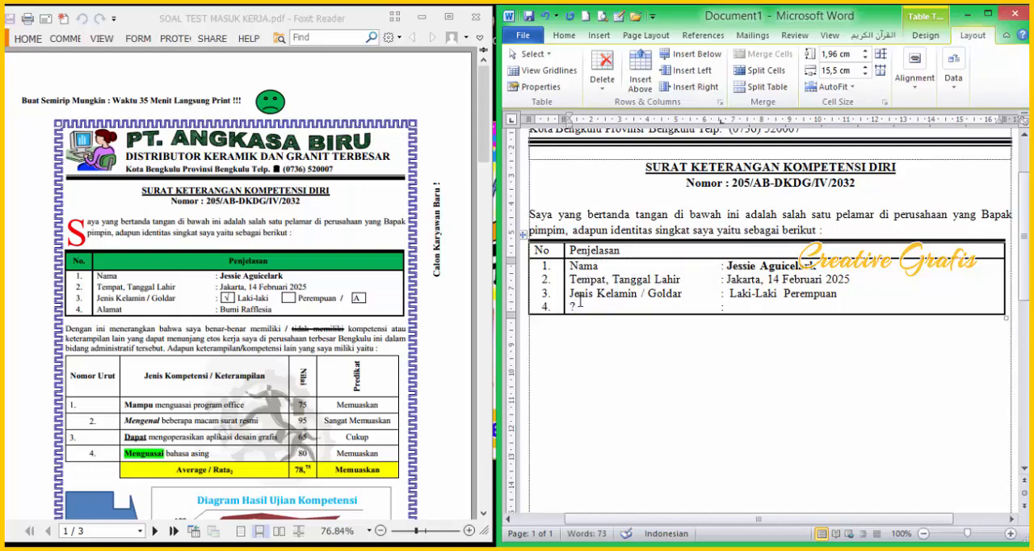
pyautogui.hotkey('ctrl', 'z')
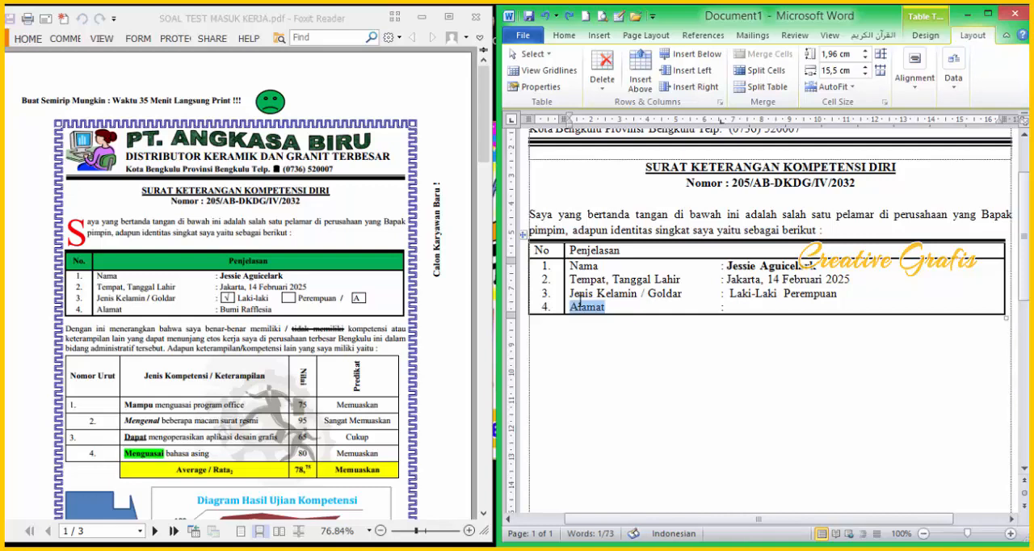
# Step: Add "/ A" after "Perempuan" on the "Jenis Kelamin / Goldar" line
pyautogui.click(867, 294)
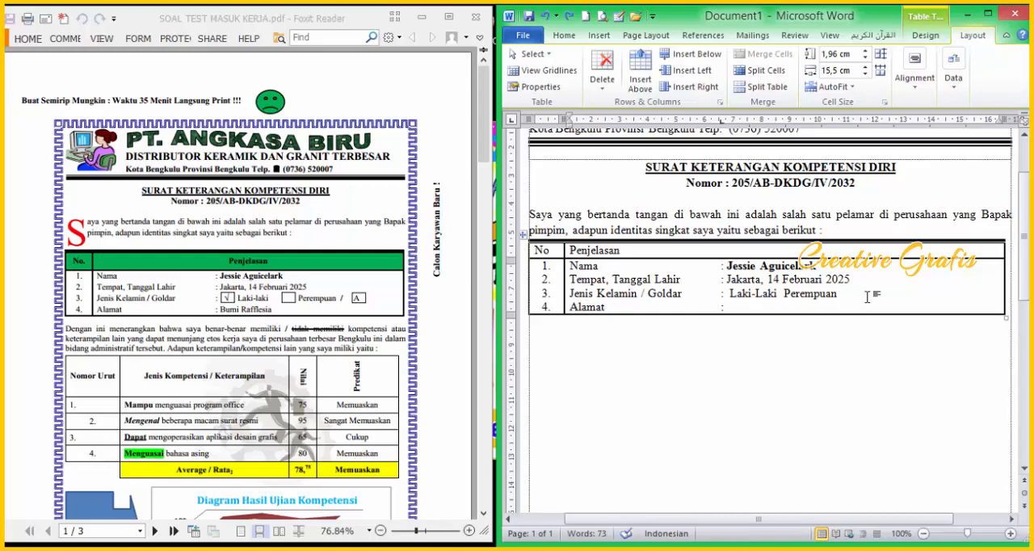
pyautogui.write('?')
pyautogui.press('BackSpace')
pyautogui.press('BackSpace')
pyautogui.write('/ A')
pyautogui.hotkey('shift', 'Down')
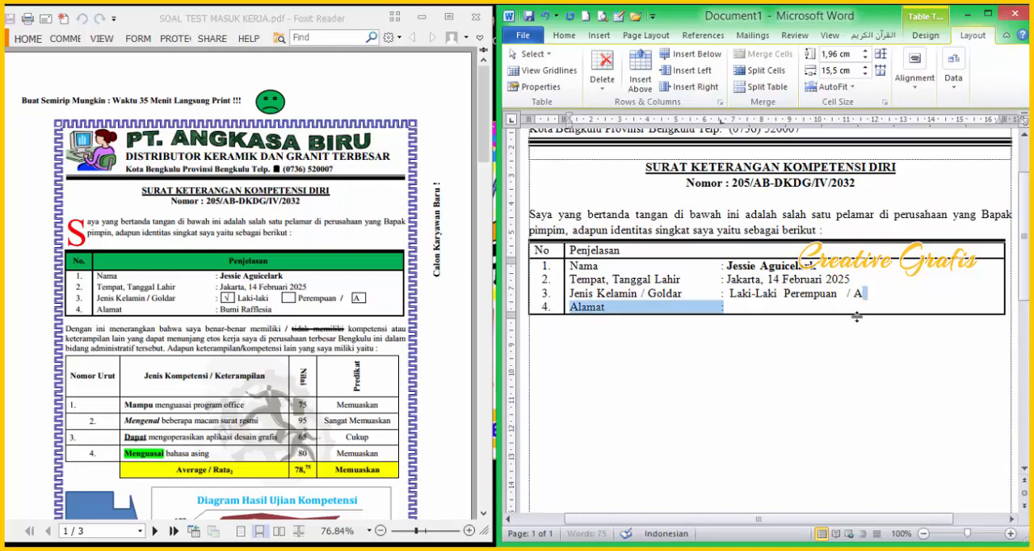
# Step: Draw a small rectangle about 0.44 cm wide and 0.38 cm high at the start of "Laki-Laki"
pyautogui.click(771, 299)
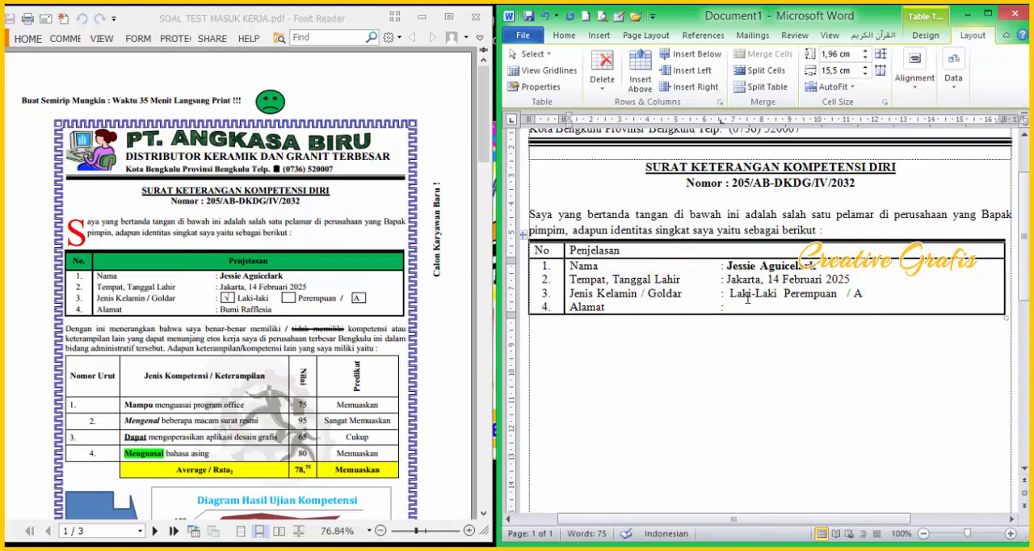
pyautogui.keyDown('ctrl'); pyautogui.scroll(4, 746, 299); pyautogui.keyUp('ctrl')
pyautogui.scroll(-6, 762, 337)
pyautogui.scroll(3, 762, 330)
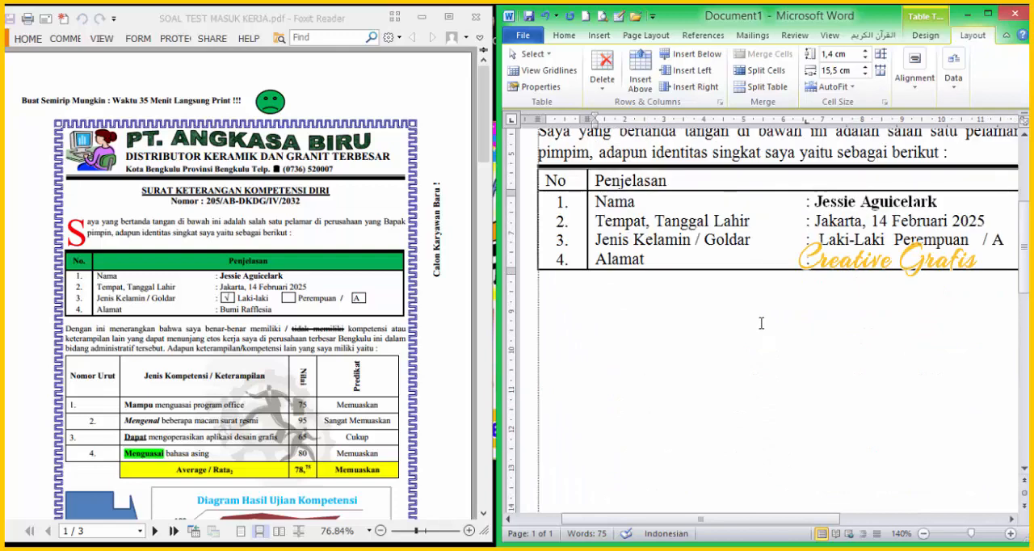
pyautogui.moveTo(683, 520); pyautogui.dragTo(762, 520)
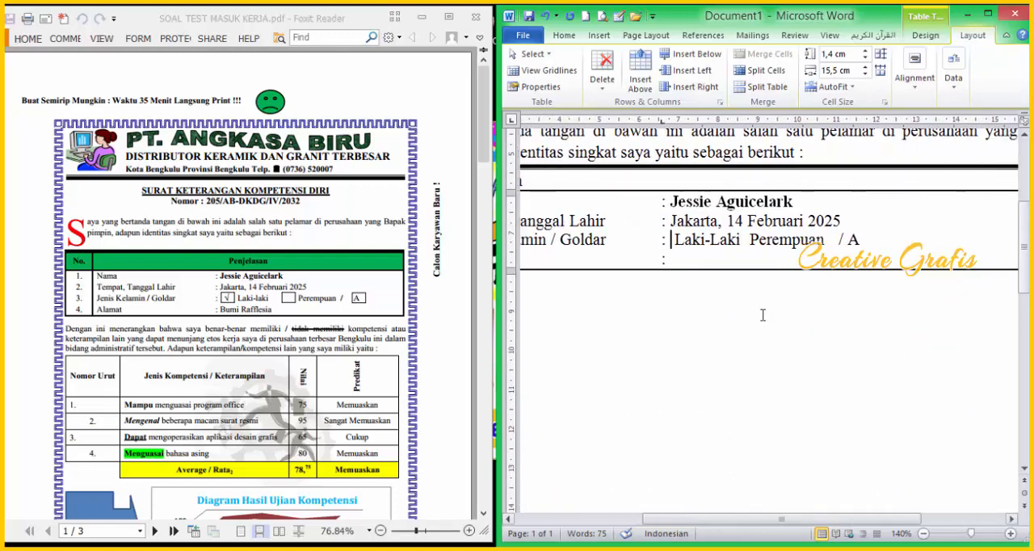
pyautogui.click(599, 36)
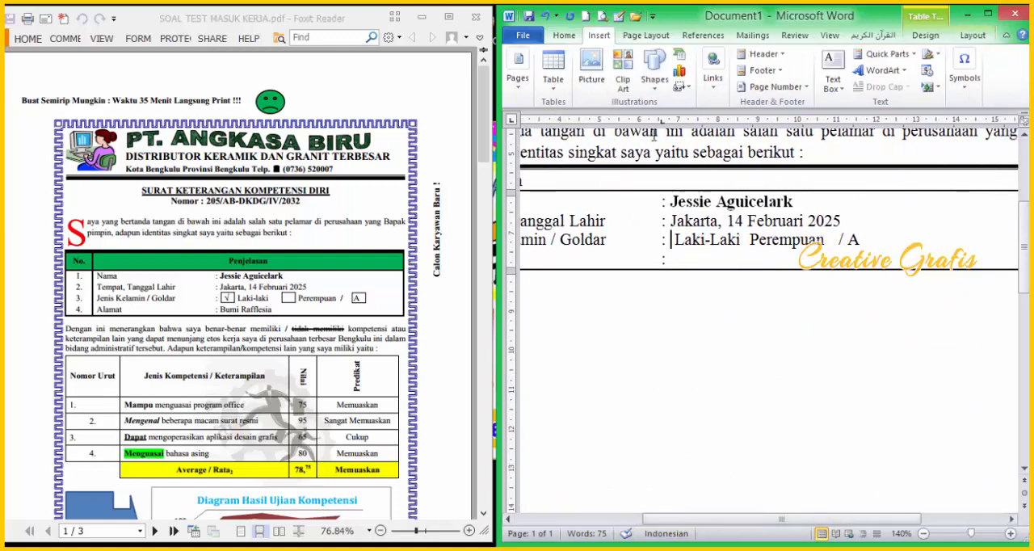
pyautogui.click(655, 77)
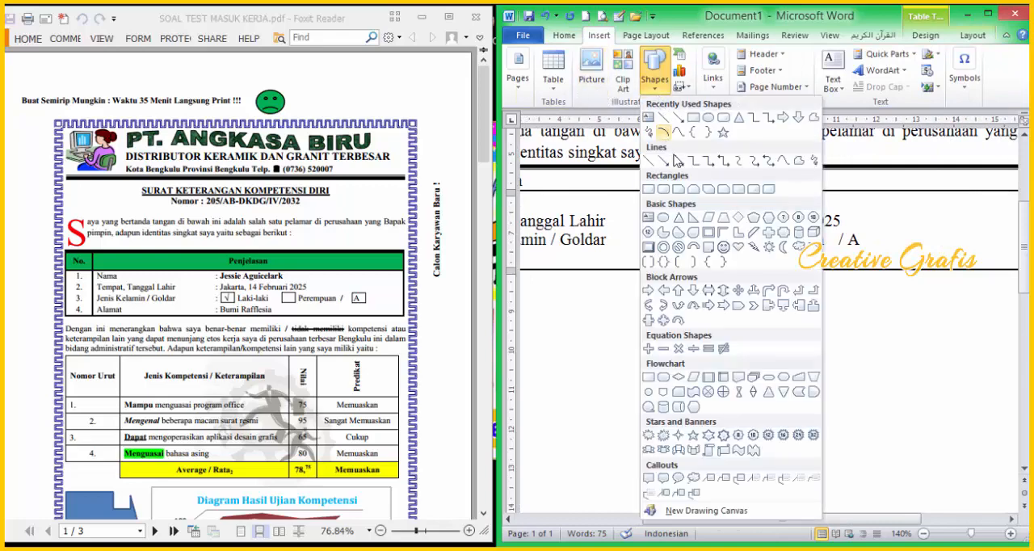
pyautogui.click(694, 119)
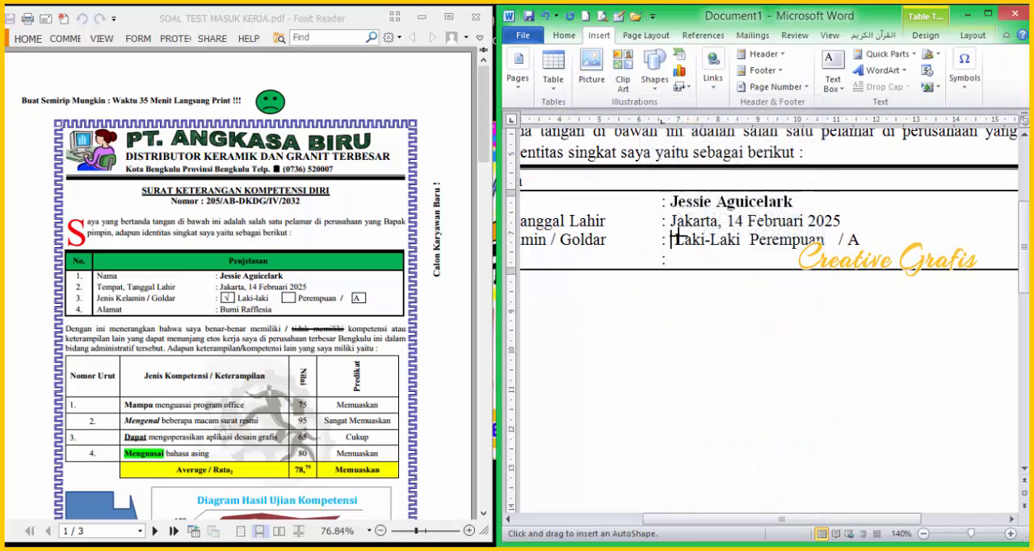
pyautogui.moveTo(690, 246); pyautogui.dragTo(692, 247)
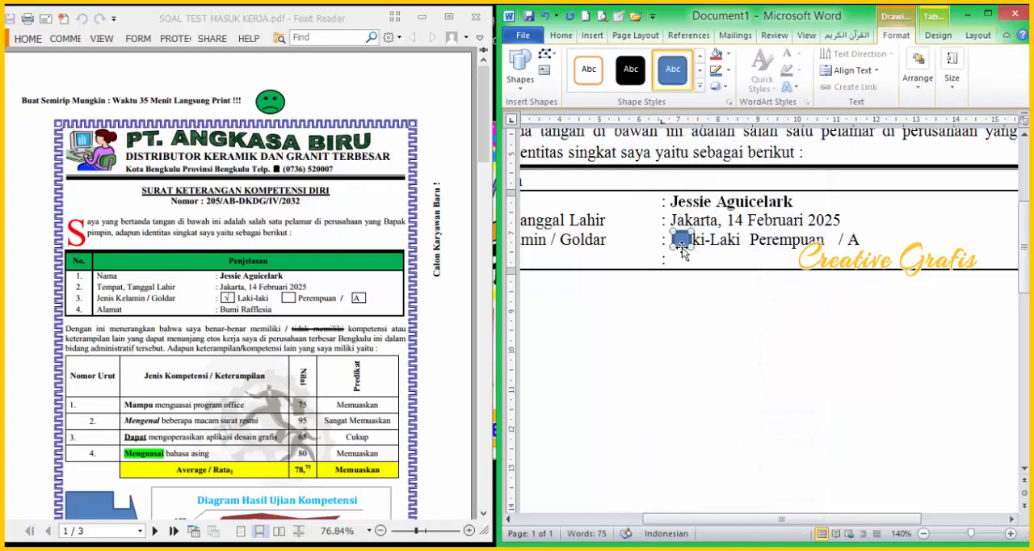
# Step: Remove the small rectangle's fill and give it a black 1 pt outline
pyautogui.click(727, 54)
pyautogui.click(746, 178)
pyautogui.click(728, 70)
pyautogui.click(727, 101)
pyautogui.click(728, 70)
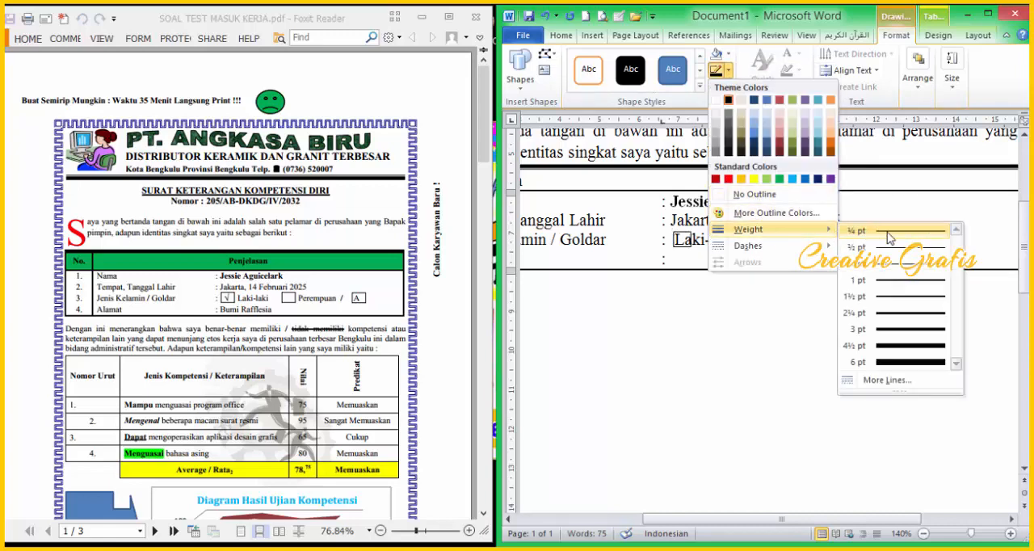
pyautogui.click(883, 282)
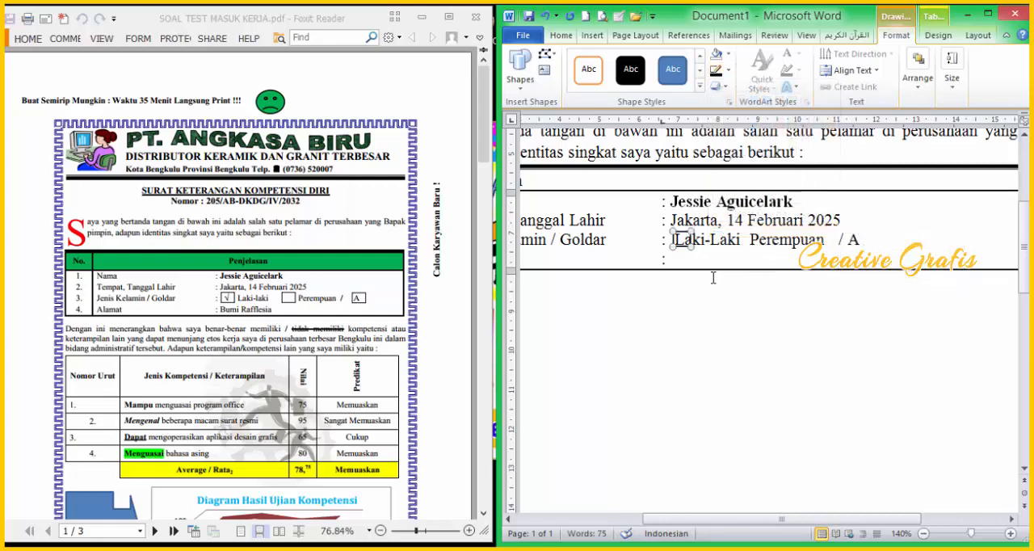
# Step: Add spaces before "Laki-Laki" so the gender text starts clear of the box
pyautogui.click(706, 240)
pyautogui.click(675, 242)
pyautogui.click(710, 242)
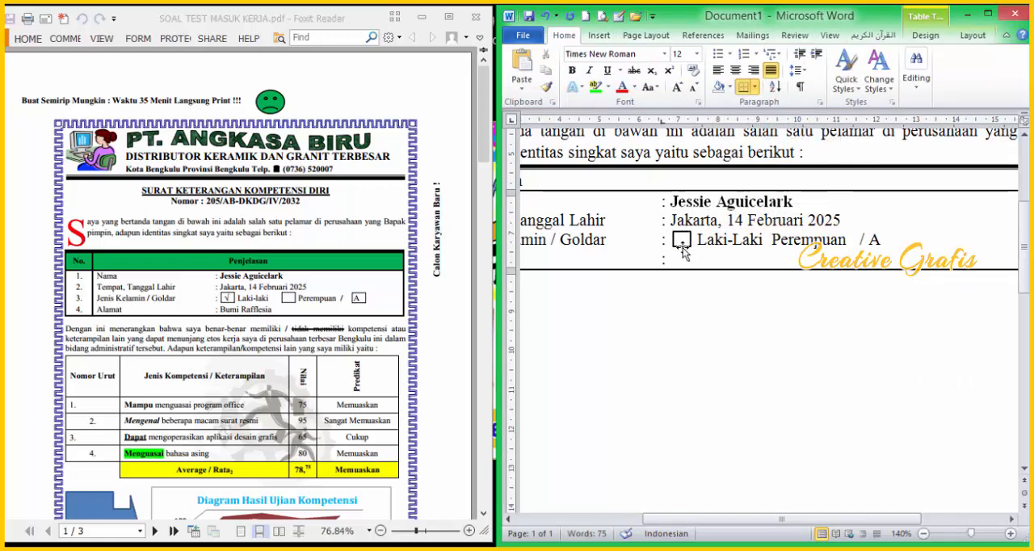
# Step: Insert the √ symbol inside the box, with the document window maximized, and delete one space before "Laki-Laki"
pyautogui.click(601, 35)
pyautogui.click(969, 94)
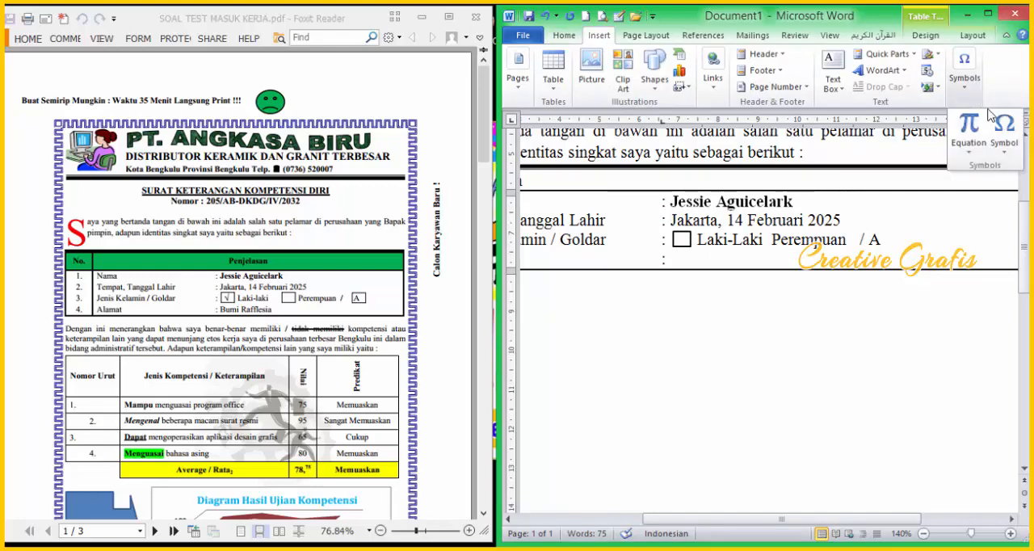
pyautogui.click(988, 16)
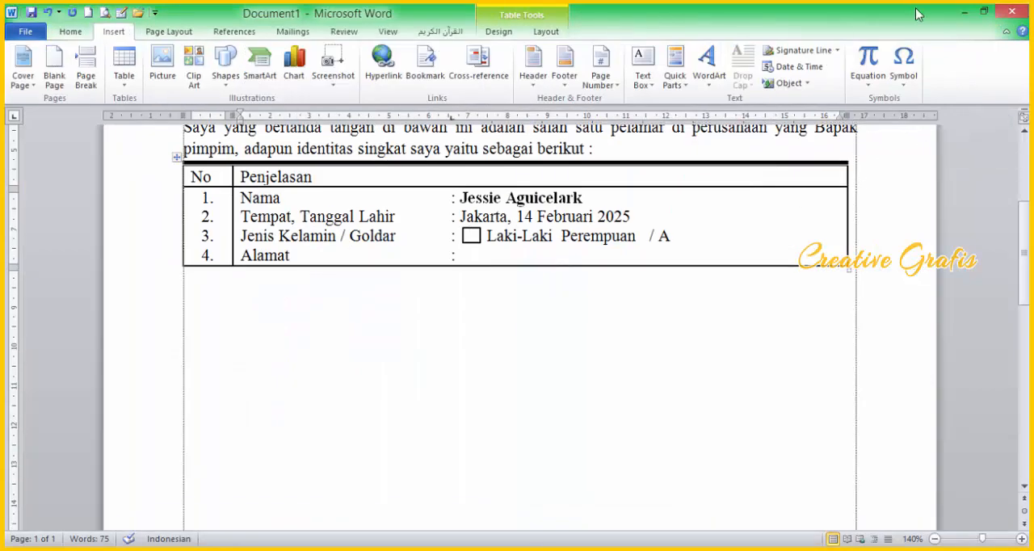
pyautogui.click(903, 65)
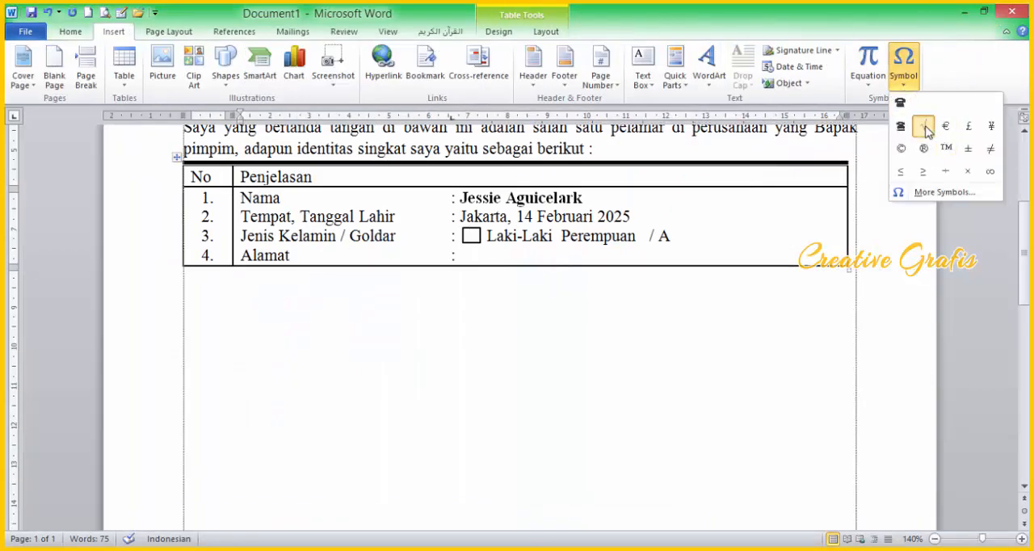
pyautogui.click(923, 126)
pyautogui.click(475, 235)
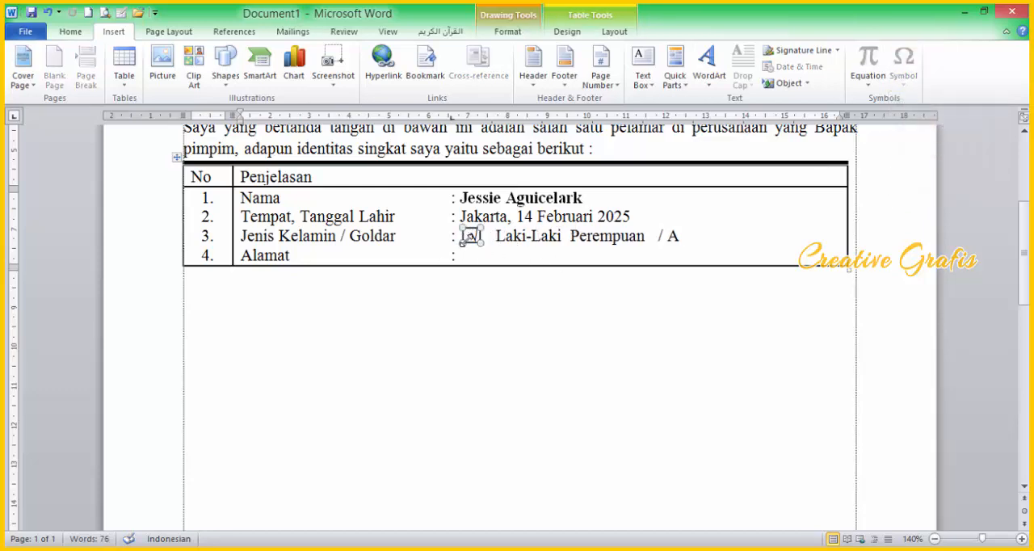
pyautogui.click(493, 242)
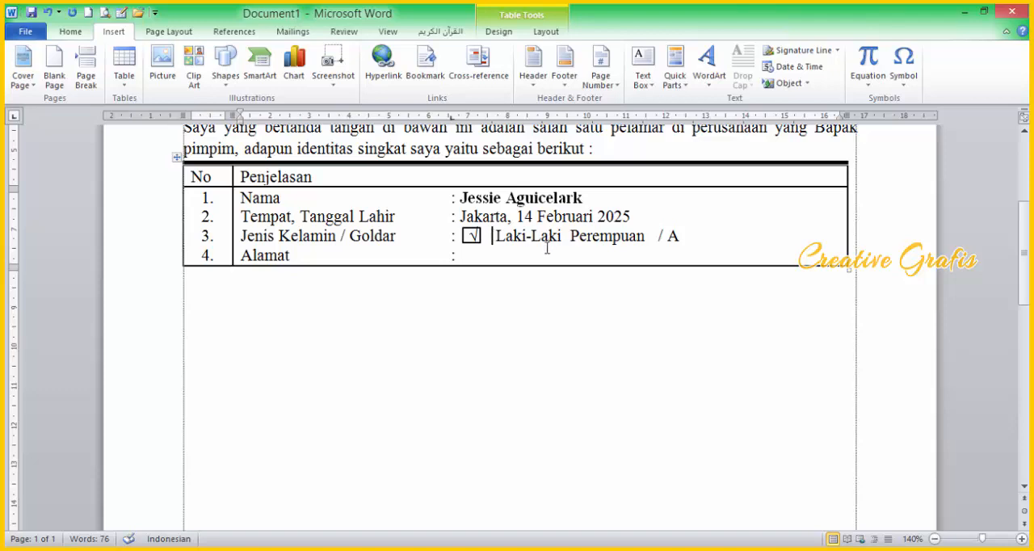
pyautogui.press('BackSpace')
# Step: Duplicate the box, place the copy between "Laki-Laki" and "Perempuan", and add spaces so "Perempuan" clears it
pyautogui.click(477, 235)
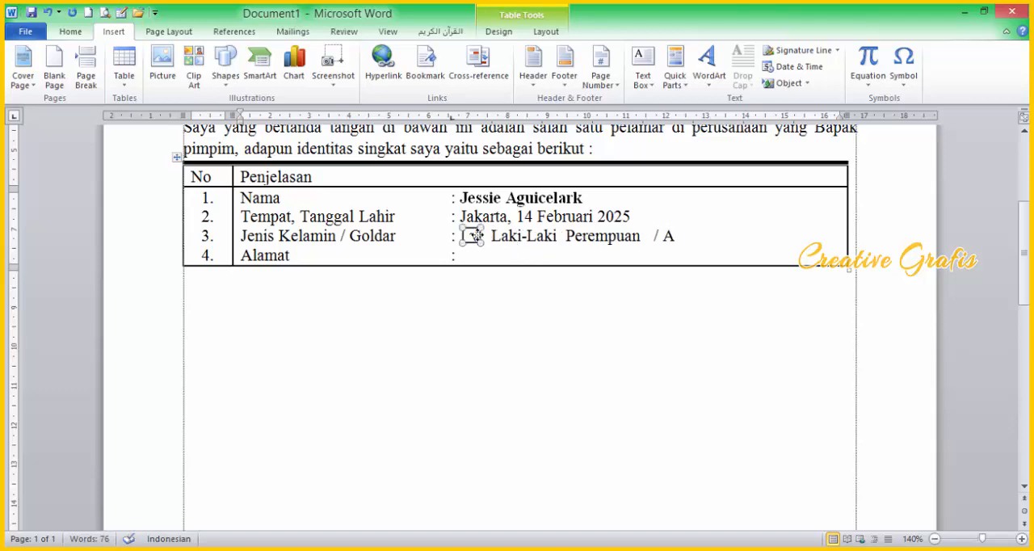
pyautogui.hotkey('ctrl', 'd')
pyautogui.moveTo(485, 244); pyautogui.dragTo(584, 231)
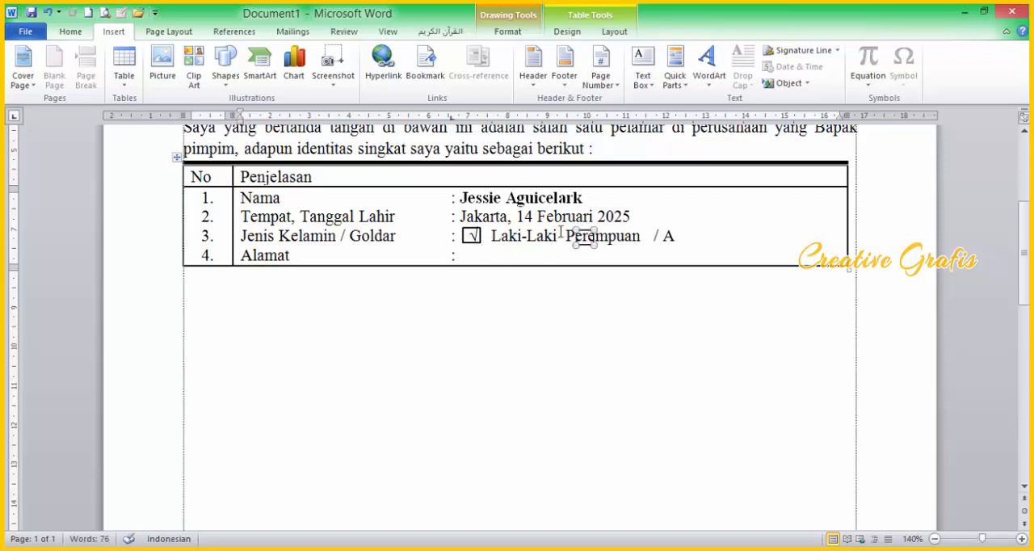
pyautogui.click(567, 237)
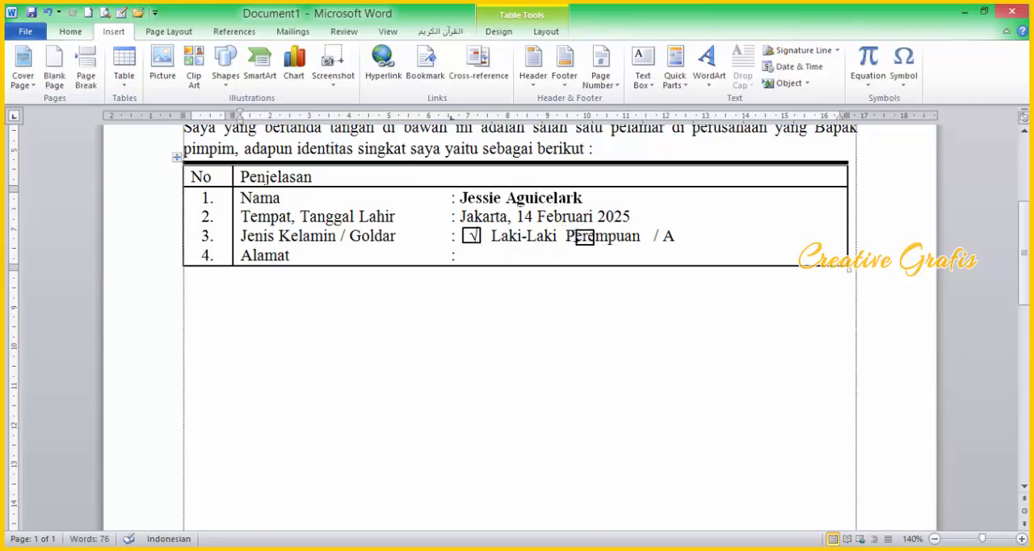
# Step: Copy the box beside "Perempuan" and place the copy around the blood type letter "A"
pyautogui.click(585, 235)
pyautogui.moveTo(586, 235)
pyautogui.mouseDown()
pyautogui.moveTo(603, 252)
pyautogui.moveTo(711, 230)
pyautogui.mouseUp()
pyautogui.click(718, 224)
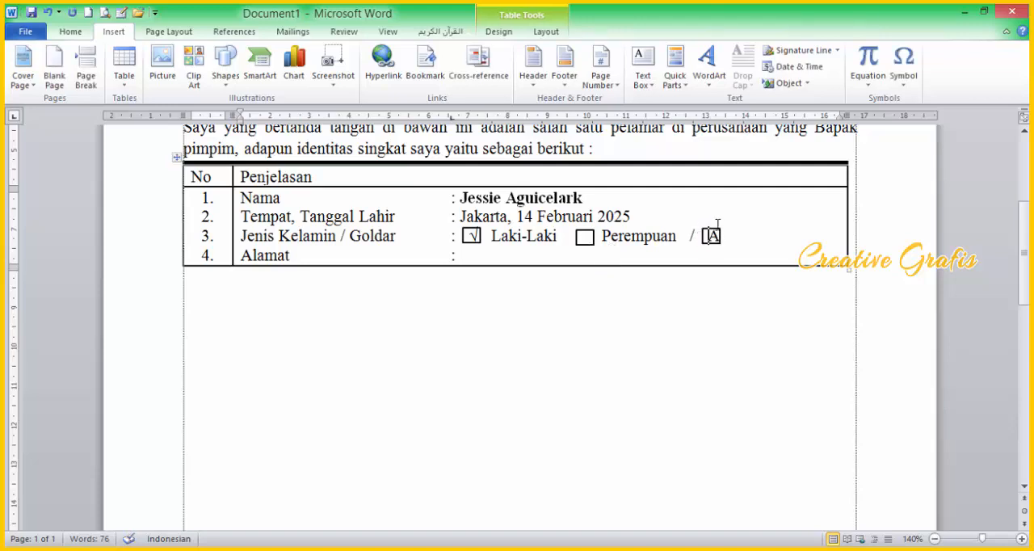
# Step: Align the tops of the three check boxes in the Jenis Kelamin / Goldar row and group them
pyautogui.click(708, 232)
pyautogui.keyDown('shift'); pyautogui.click(585, 236); pyautogui.keyUp('shift')
pyautogui.keyDown('shift'); pyautogui.click(469, 232); pyautogui.keyUp('shift')
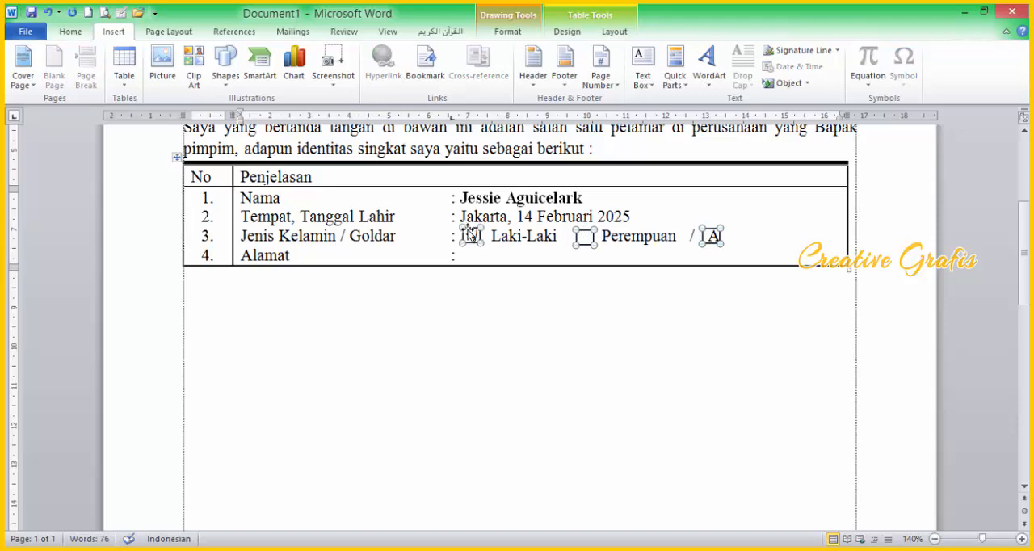
pyautogui.click(607, 34)
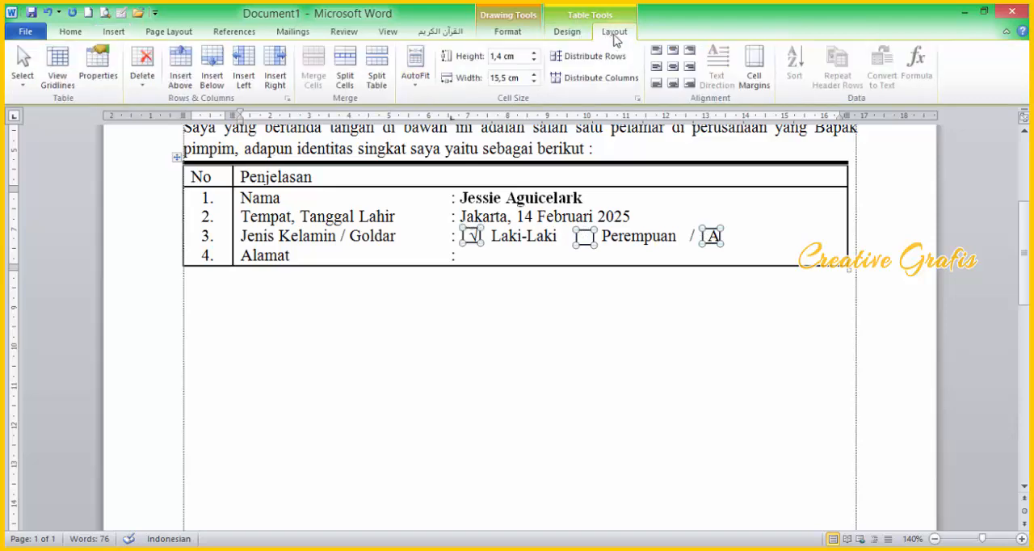
pyautogui.click(567, 33)
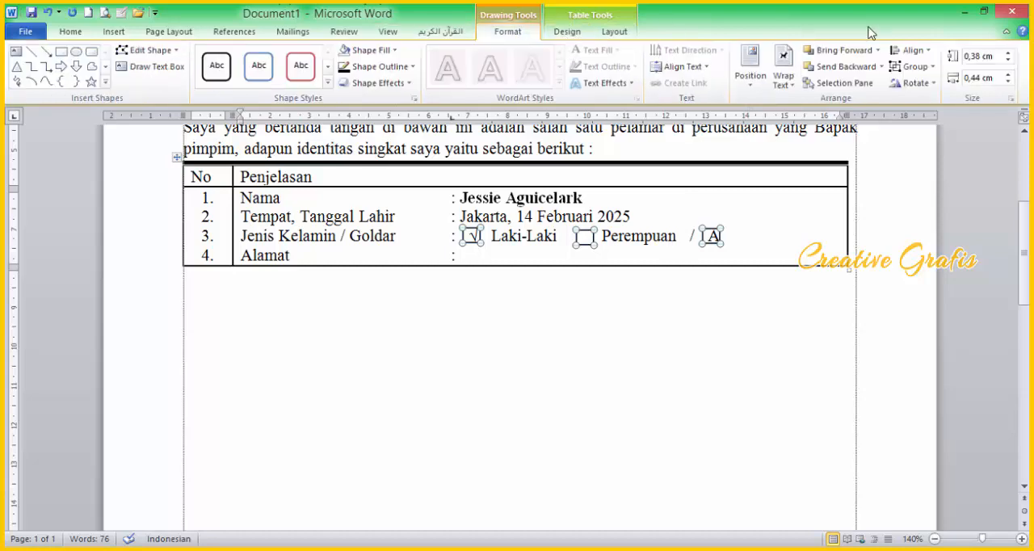
pyautogui.click(911, 50)
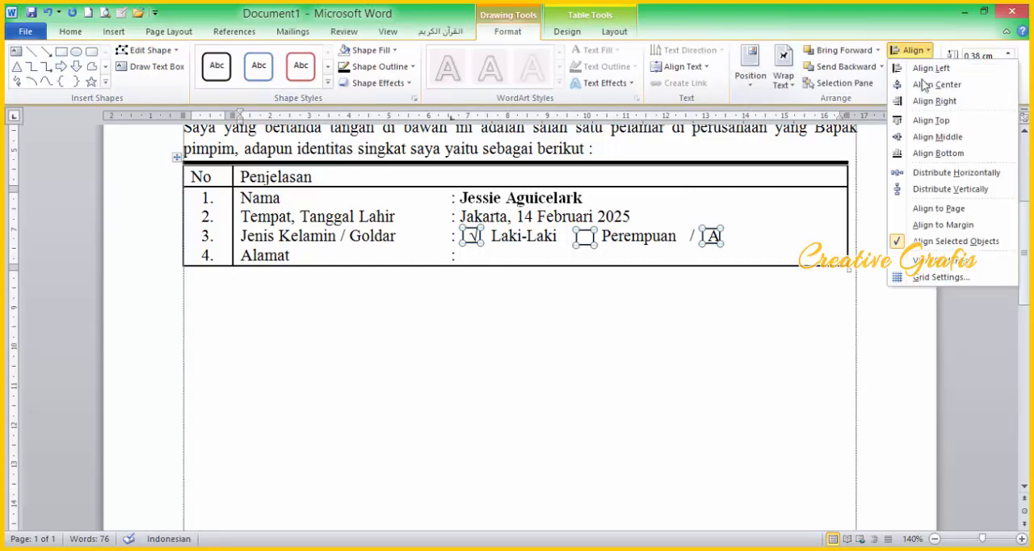
pyautogui.click(900, 122)
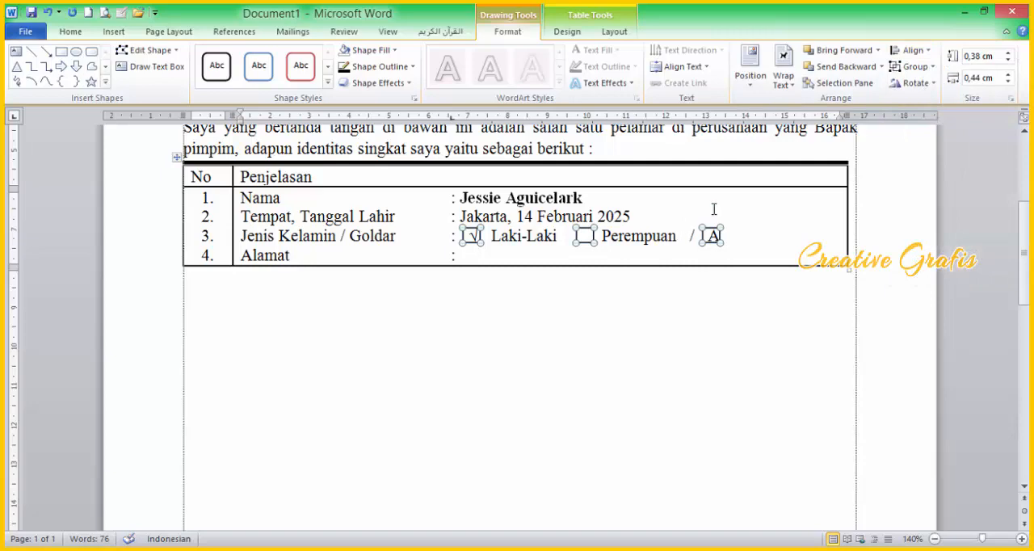
pyautogui.click(913, 66)
pyautogui.click(921, 85)
pyautogui.click(760, 274)
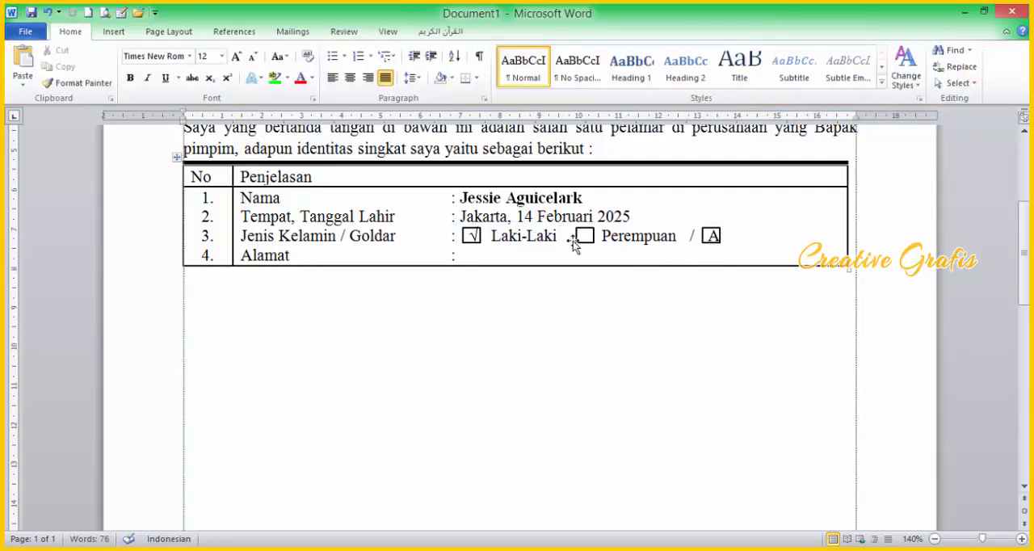
# Step: Reduce the spacing before the slash after "Perempuan" and adjust the letter "A" so it sits centred in its box
pyautogui.click(700, 236)
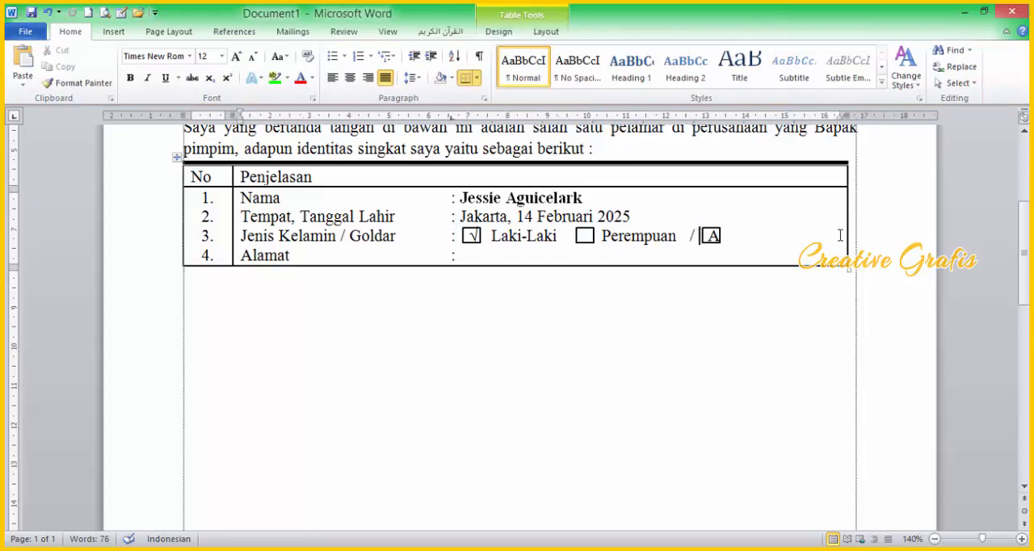
pyautogui.moveTo(683, 236); pyautogui.dragTo(725, 243)
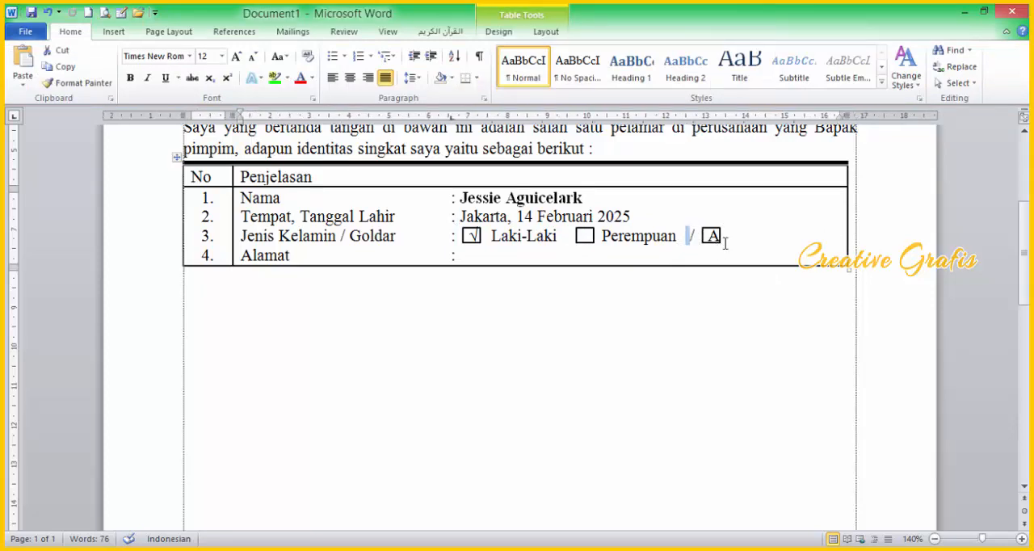
pyautogui.click(723, 245)
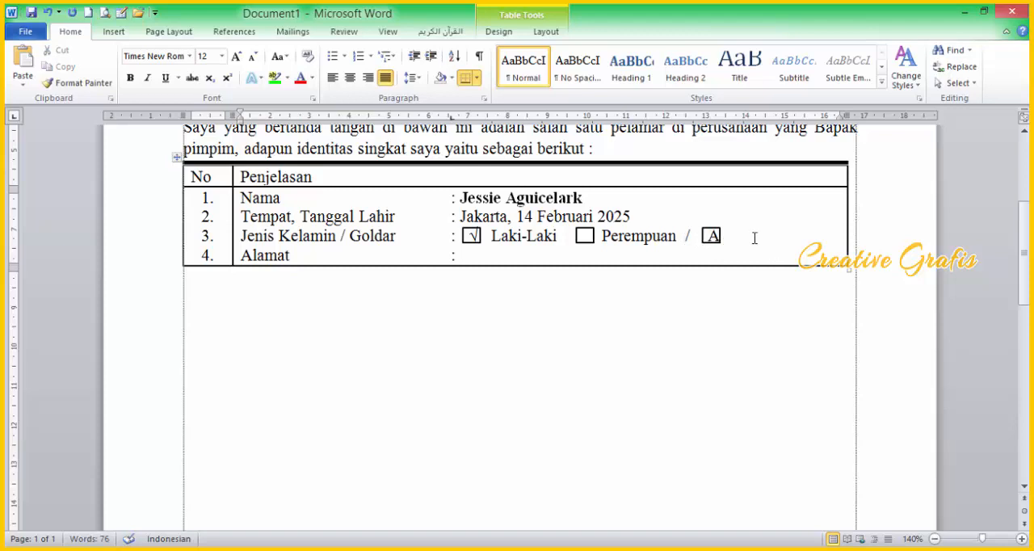
pyautogui.click(695, 315)
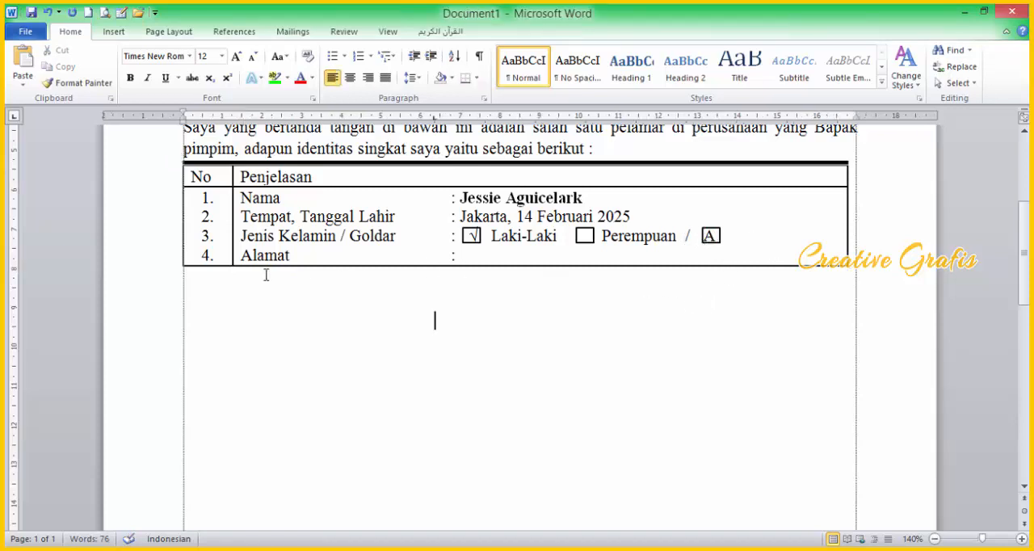
pyautogui.click(307, 265)
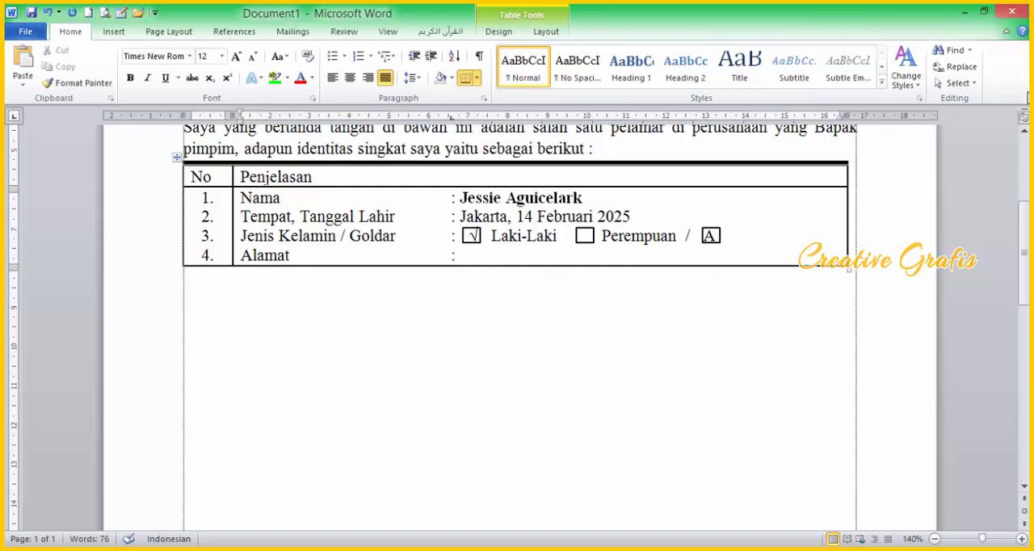
# Step: Return the document to its place beside the PDF and enter the applicant's address in the Alamat row
pyautogui.click(984, 12)
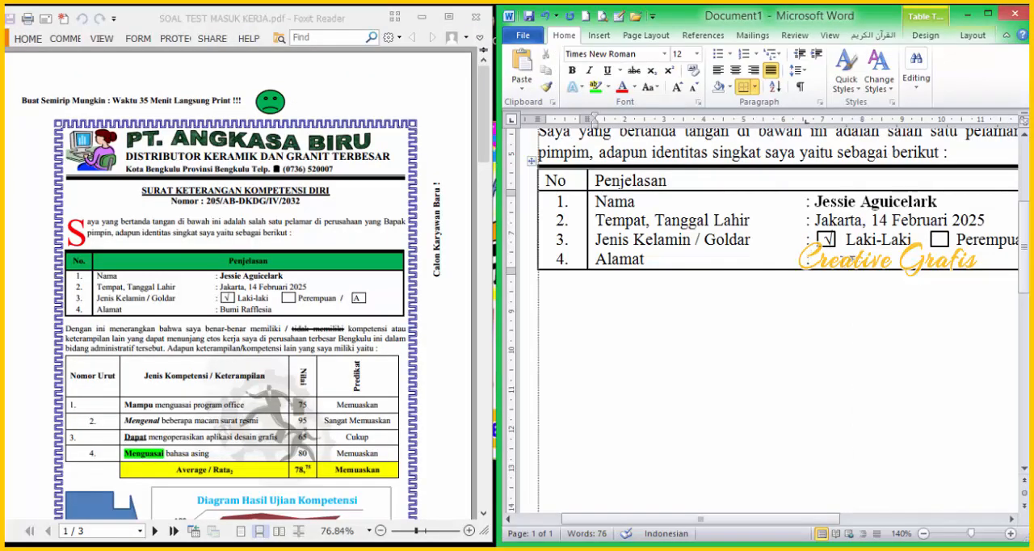
pyautogui.click(806, 301)
pyautogui.write('Bumi')
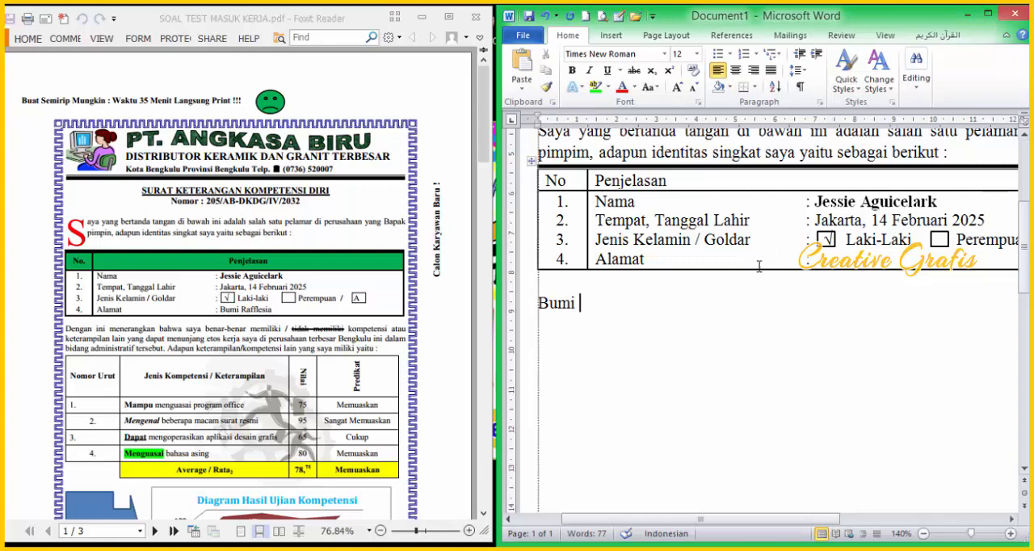
pyautogui.click(831, 255)
pyautogui.write('bu')
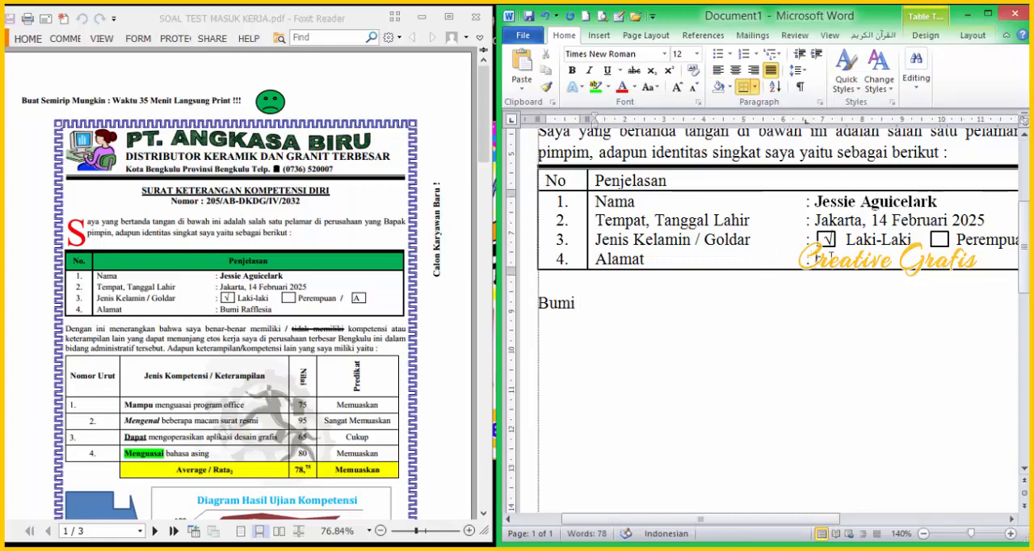
pyautogui.write('mi Rafflesia')
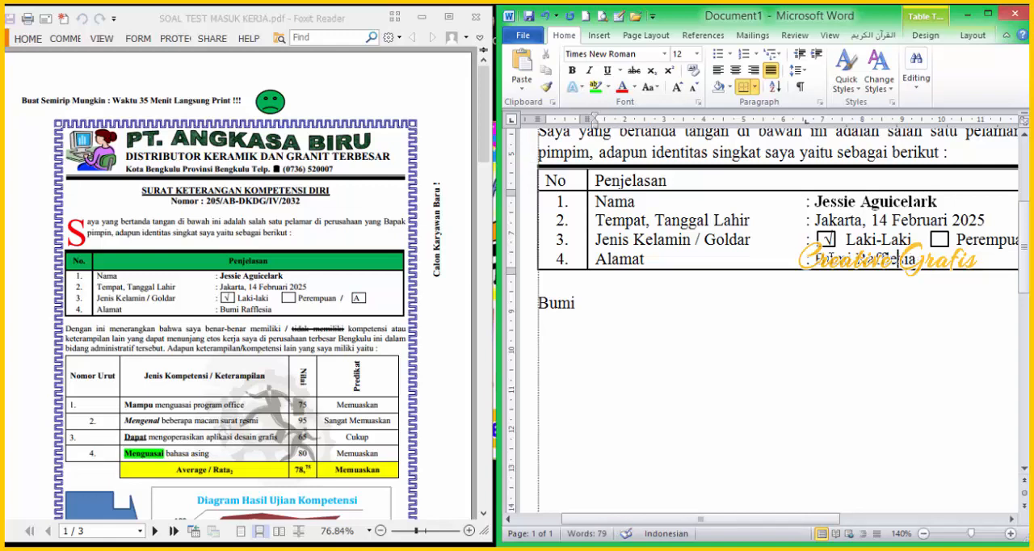
# Step: Widen the document window beside the PDF and zoom out to 110% so the table's full width fits
pyautogui.tripleClick(618, 315)
pyautogui.scroll(-1, 787, 354)
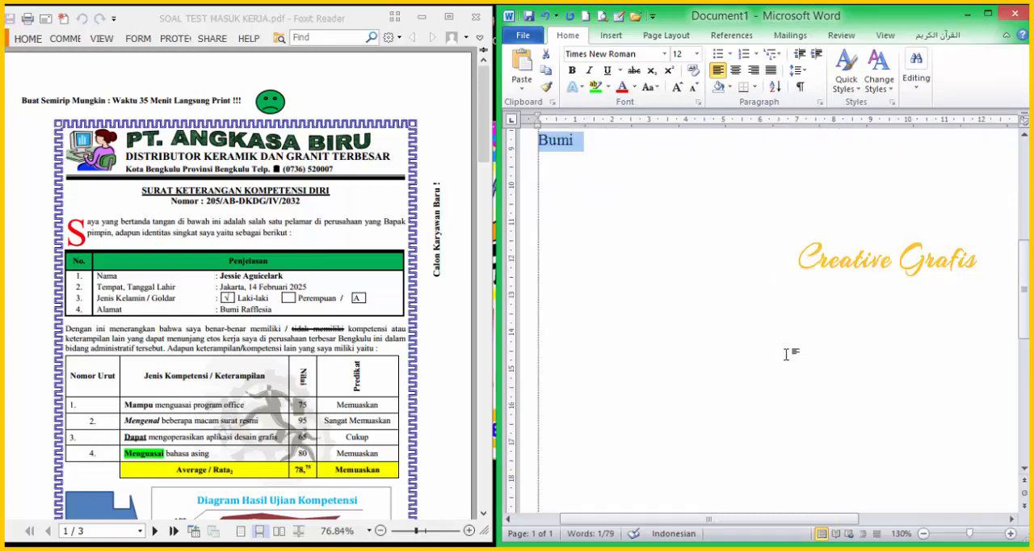
pyautogui.scroll(1, 796, 323)
pyautogui.doubleClick(807, 296)
pyautogui.scroll(-1, 719, 453)
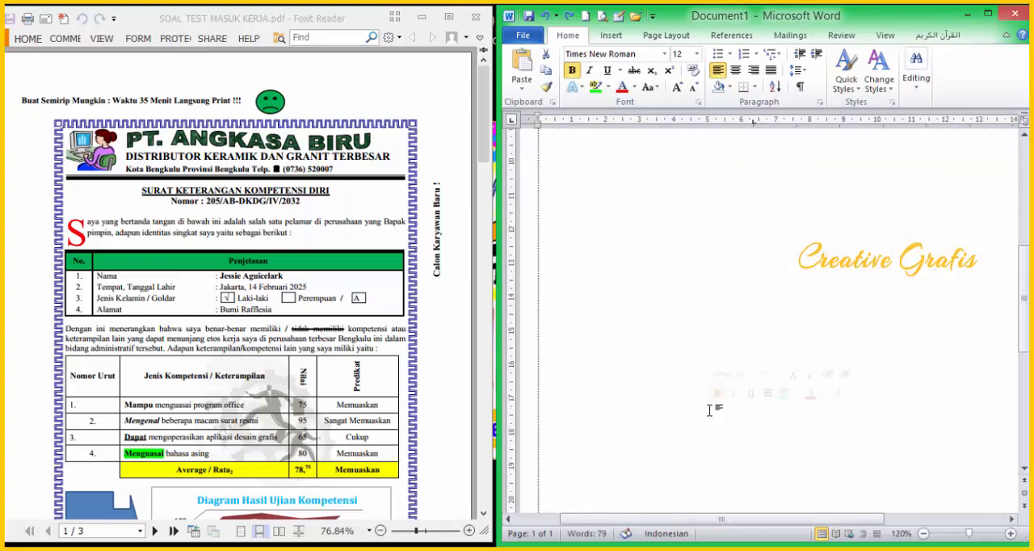
pyautogui.scroll(-1, 728, 478)
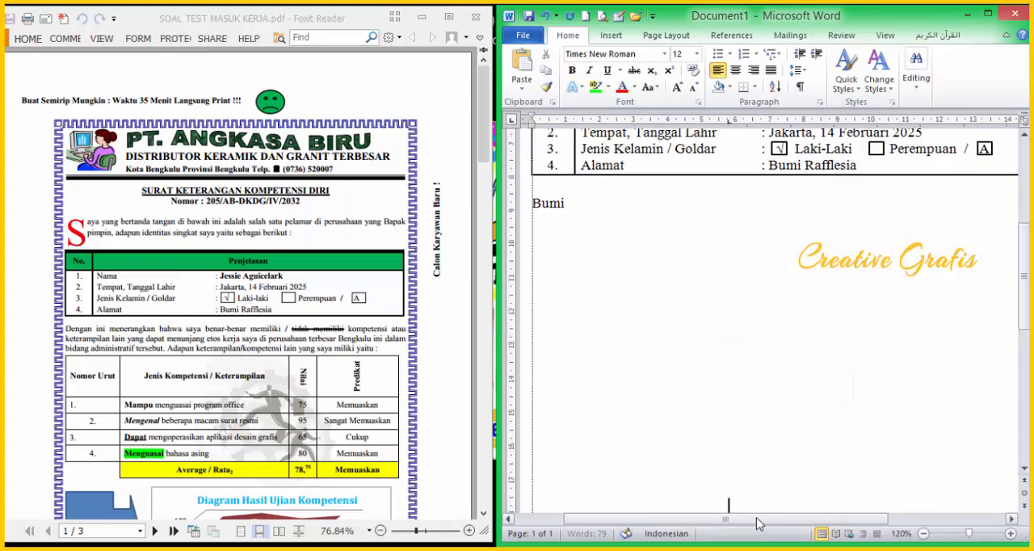
pyautogui.hscroll(1, 704, 505)
pyautogui.hscroll(-1, 561, 393)
pyautogui.moveTo(496, 362); pyautogui.dragTo(423, 362)
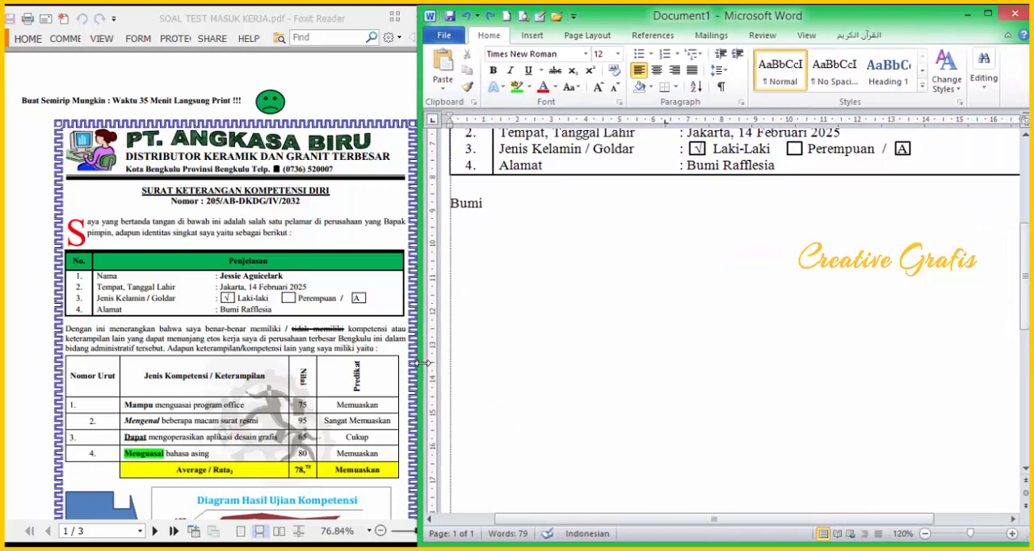
pyautogui.scroll(-1, 539, 370)
pyautogui.scroll(-3, 539, 370)
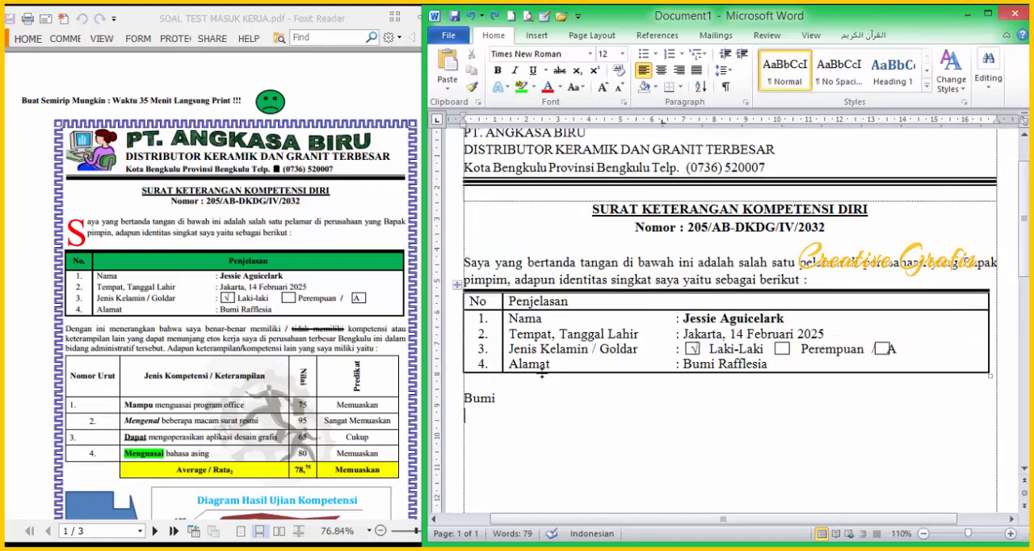
# Step: Replace the stray "Bumi" below the table with "Dengan ini menerankan bahwa saya benar-benar"
pyautogui.moveTo(496, 319); pyautogui.dragTo(445, 318)
pyautogui.write('Dengan ini menem')
pyautogui.press('BackSpace')
pyautogui.write('ran')
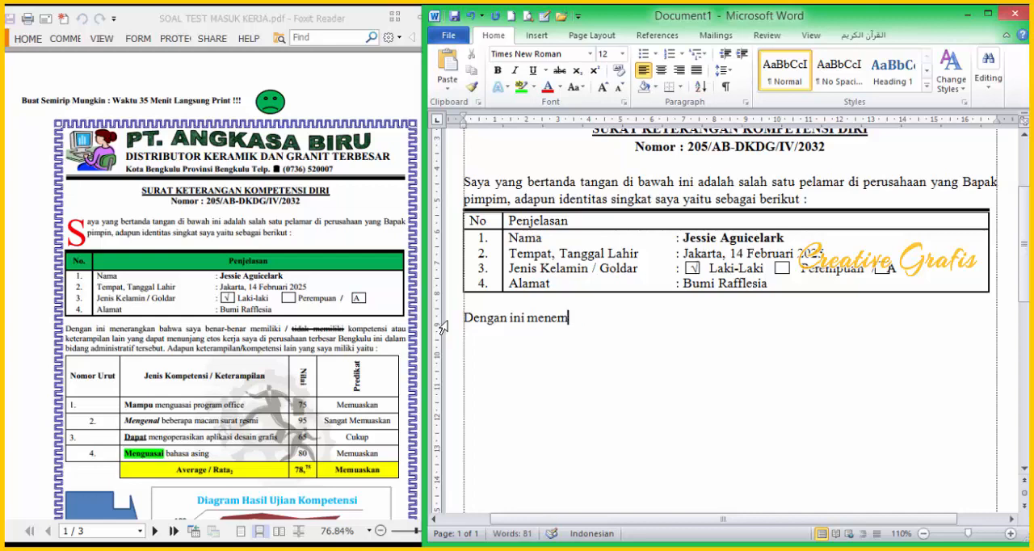
pyautogui.write('kan bahwa saya')
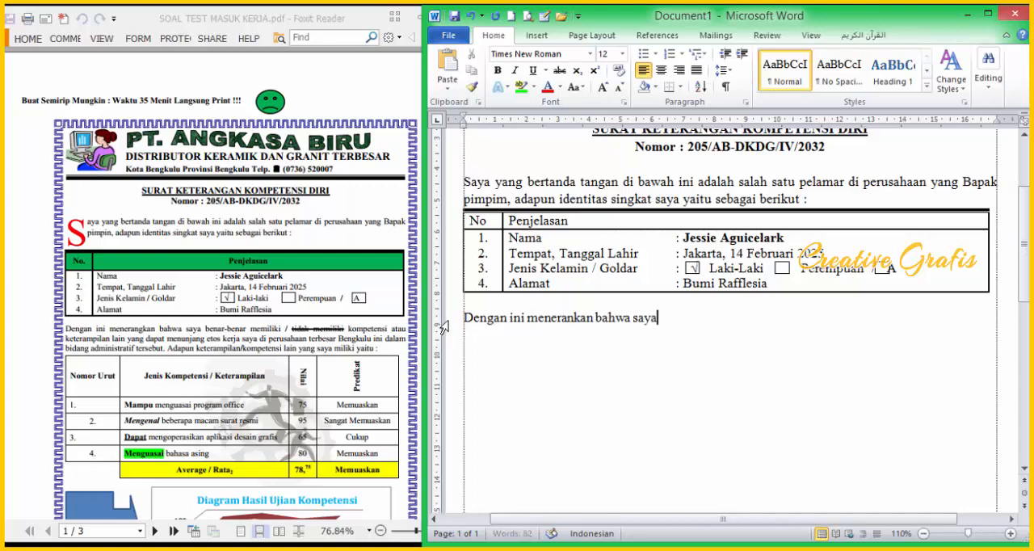
pyautogui.write(' benarbenar')
pyautogui.press('BackSpace')
pyautogui.press('BackSpace')
pyautogui.press('BackSpace')
pyautogui.press('BackSpace')
pyautogui.press('BackSpace')
pyautogui.write('-benar memiliki / tidak memiliki')
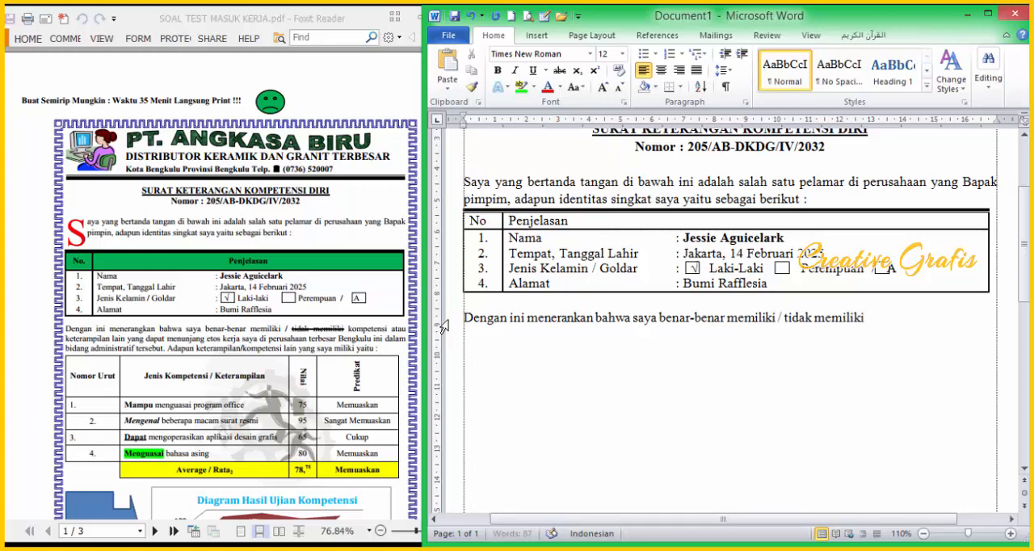
pyautogui.write(' komptensi')
# Step: Apply the Double strikethrough font effect to "tidak memiliki" in the paragraph below the table
pyautogui.moveTo(508, 268); pyautogui.dragTo(785, 320)
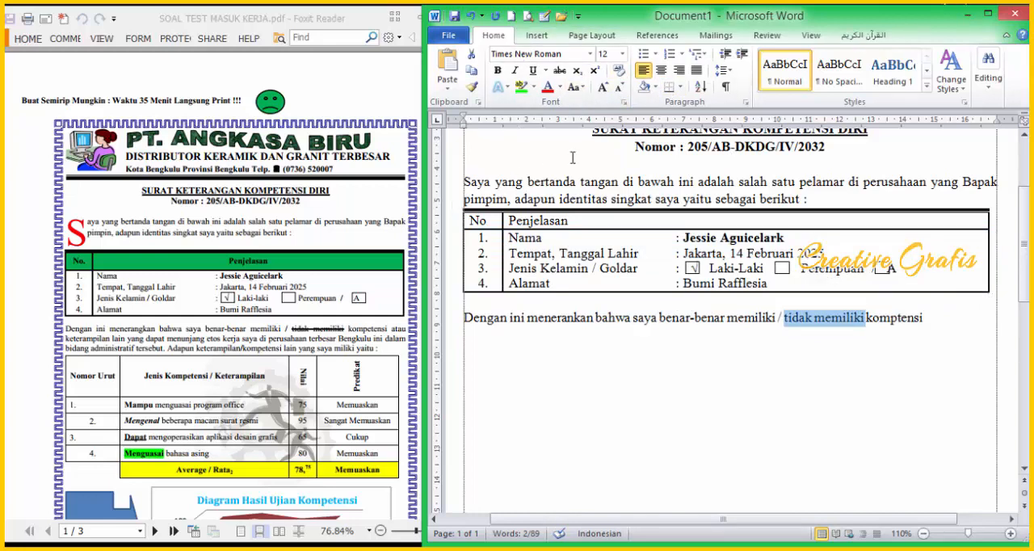
pyautogui.click(560, 71)
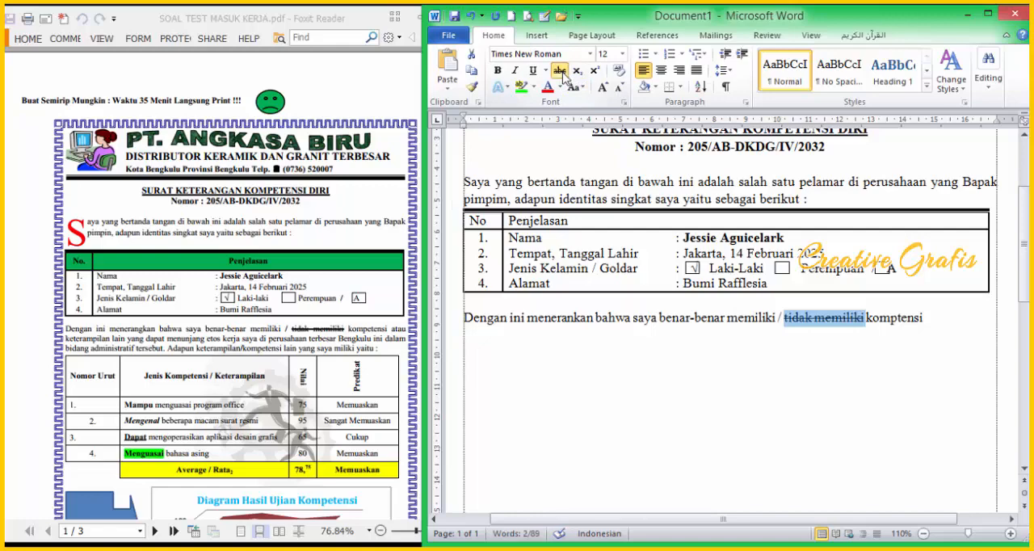
pyautogui.click(987, 14)
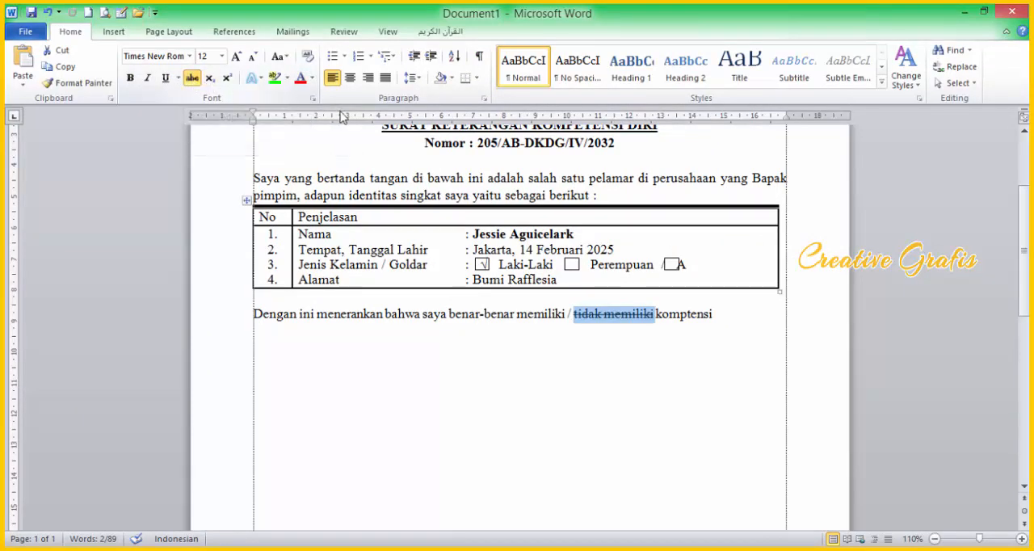
pyautogui.click(313, 98)
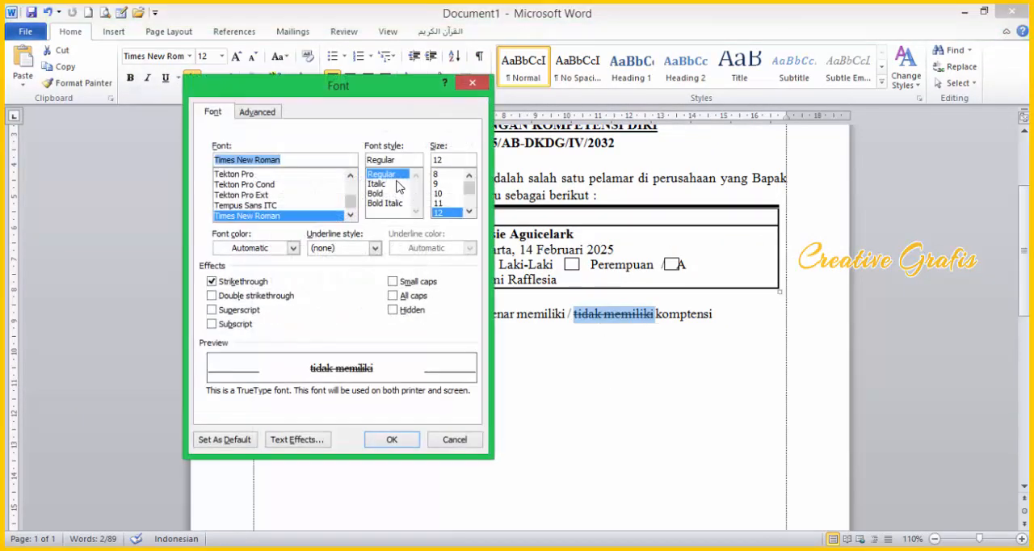
pyautogui.click(232, 298)
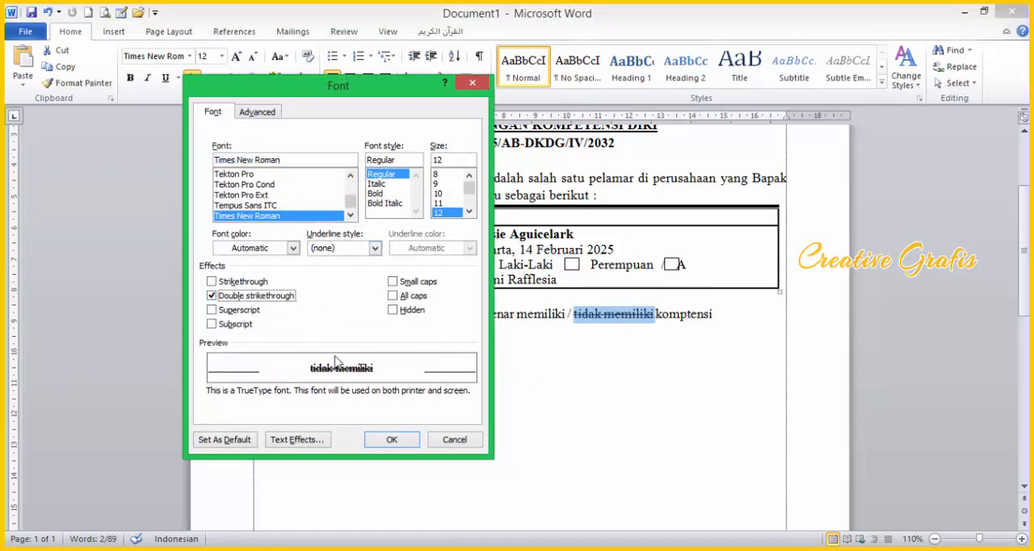
pyautogui.click(393, 439)
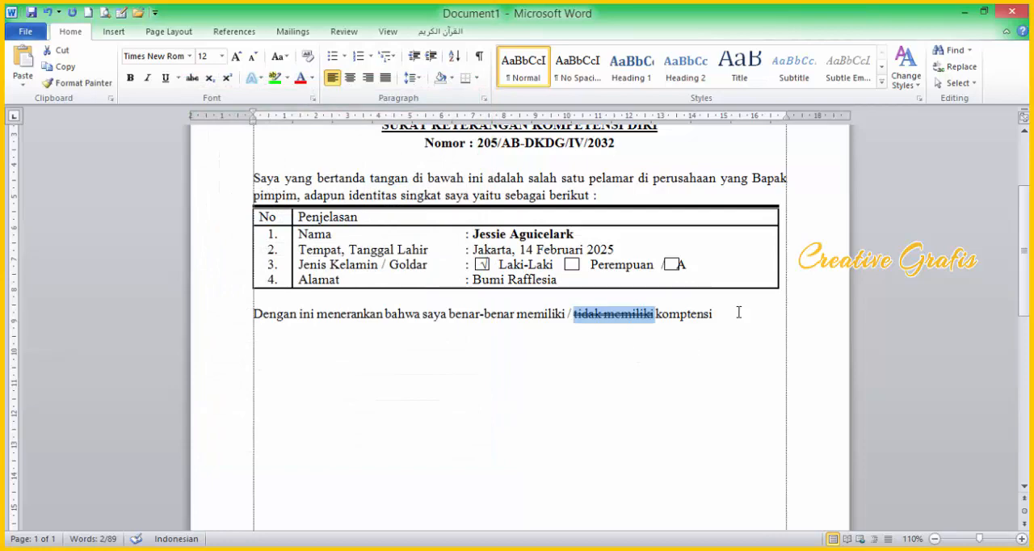
# Step: Bring the PDF back into view beside the document and continue the paragraph with "atau keterampilan lain yang dapat menunjang"
pyautogui.click(984, 11)
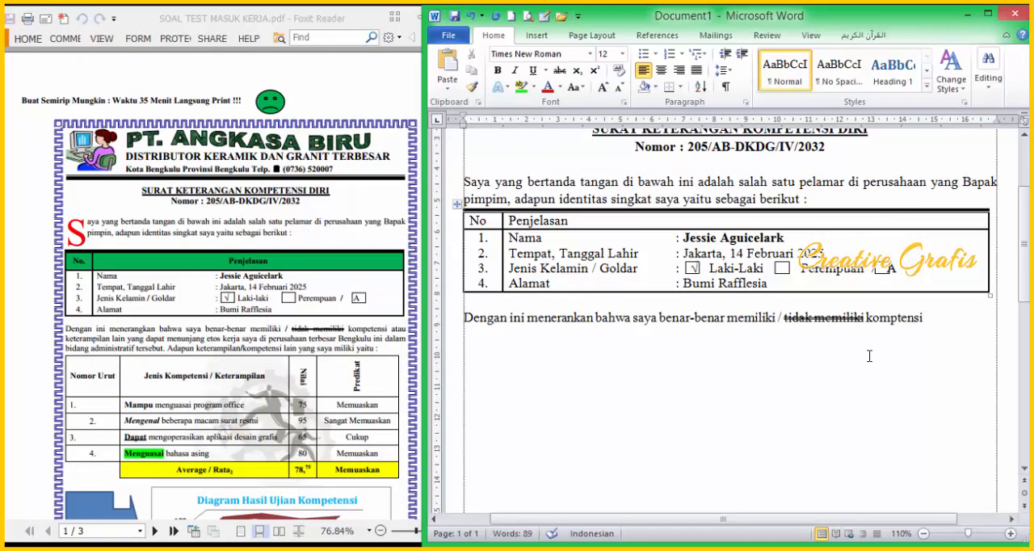
pyautogui.write('atau kerea')
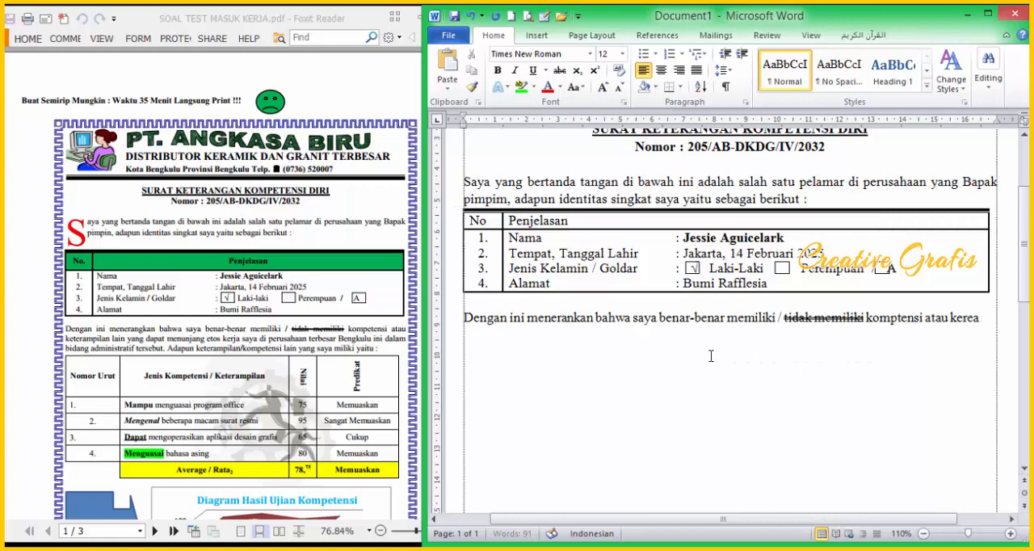
pyautogui.write('terampilan lain yang dapat menunjan')
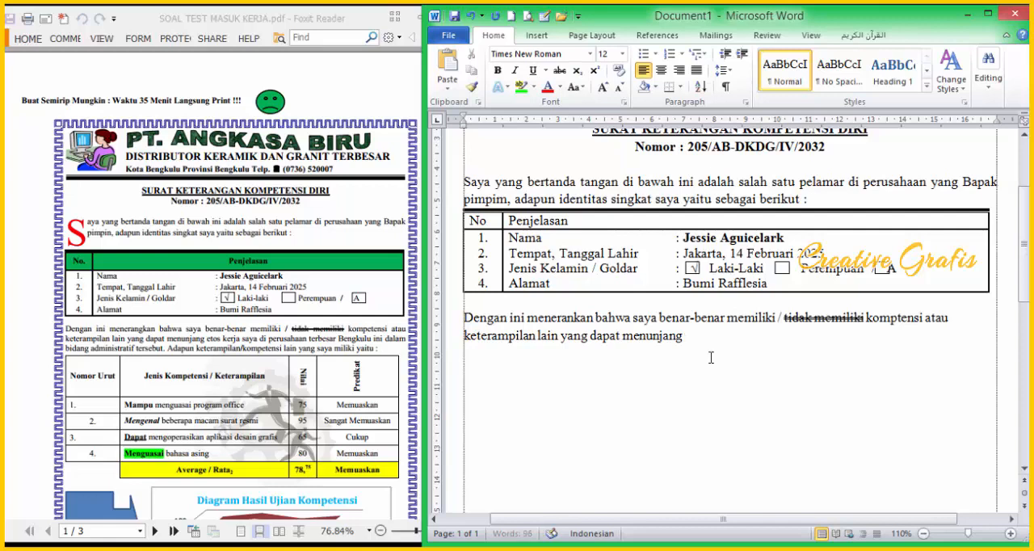
# Step: Add "etos kerja saya di perusahaan terbesar" to the paragraph below the table
pyautogui.write('etos kerja saya di perusahaan ber')
pyautogui.press('BackSpace')
pyautogui.press('BackSpace')
pyautogui.press('BackSpace')
pyautogui.write('terbesar BEngku')
# Step: Continue the paragraph below the identity table with "Bengkulu ini dalam bidang administrasi tersebut"
pyautogui.press('BackSpace')
pyautogui.press('BackSpace')
pyautogui.press('BackSpace')
pyautogui.press('BackSpace')
pyautogui.press('BackSpace')
pyautogui.press('BackSpace')
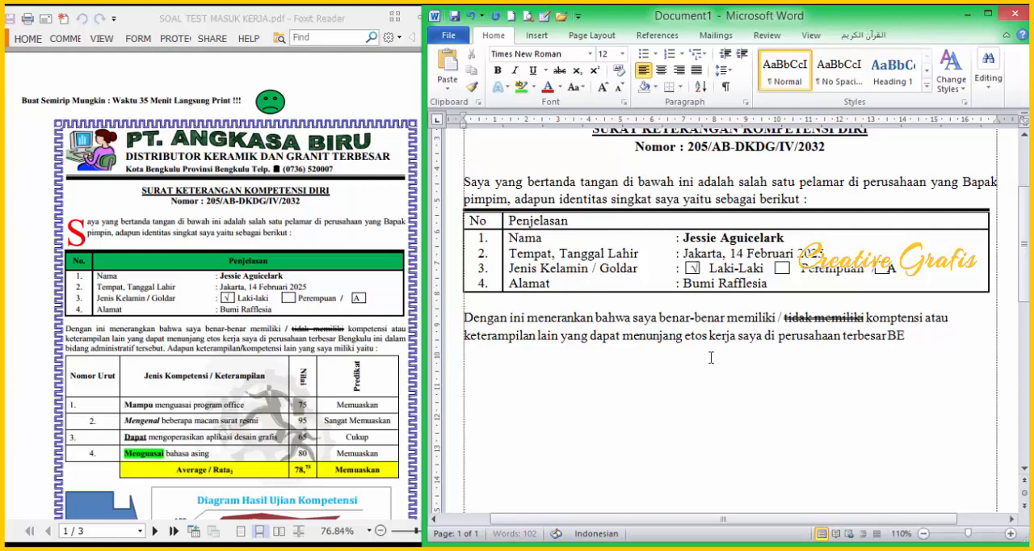
pyautogui.write('Bengkulu ini dala')
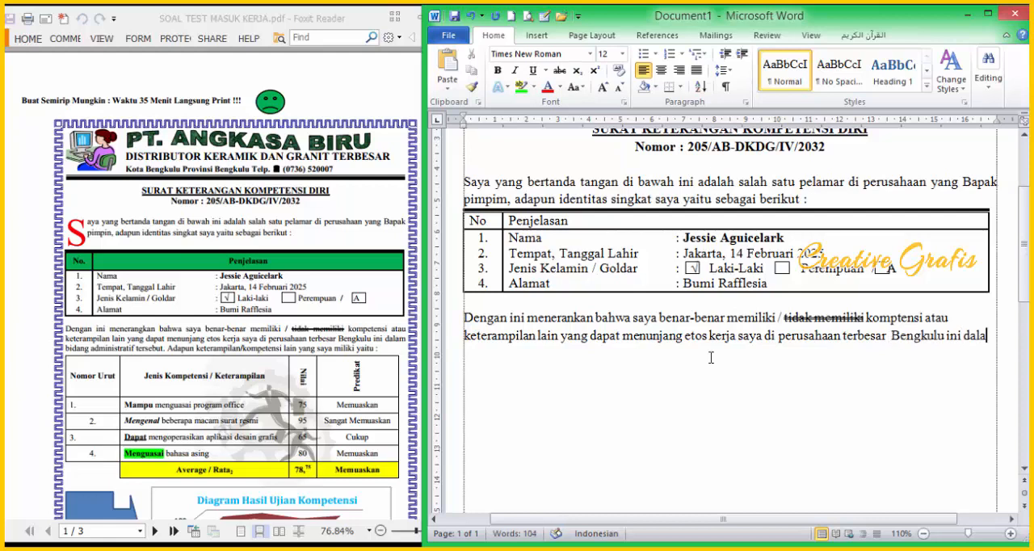
pyautogui.write('m bidang administrasi')
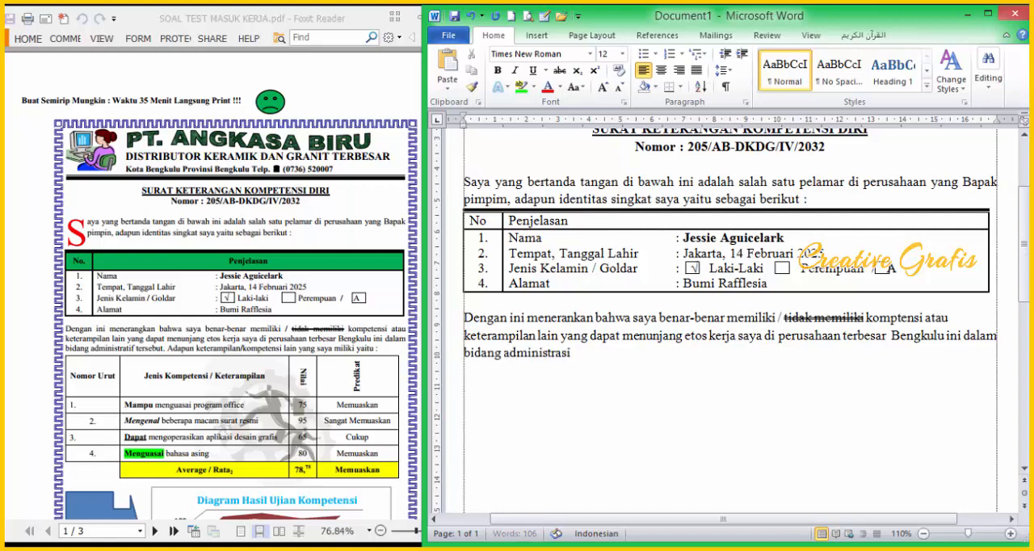
pyautogui.write(' tersebut')
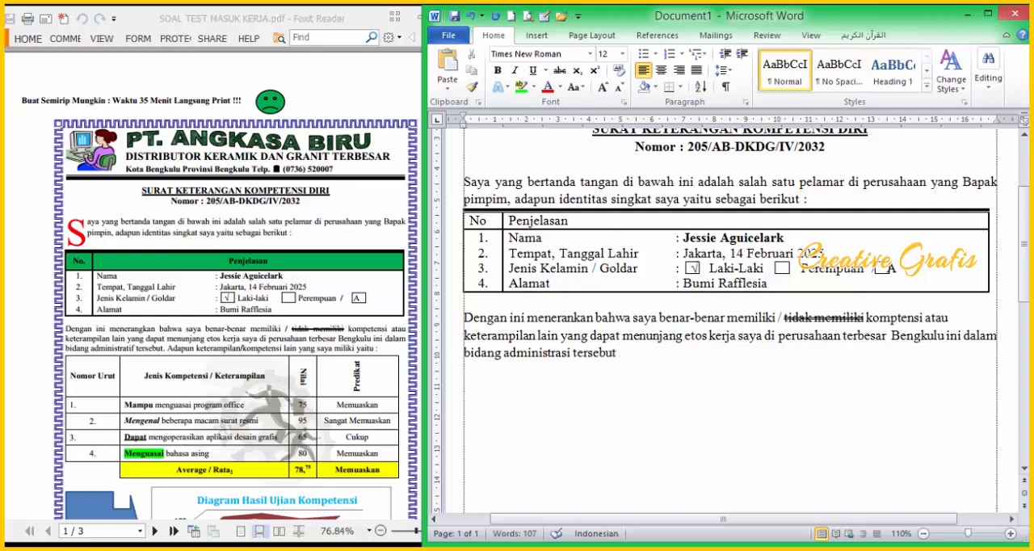
pyautogui.write('. Adapun ket')
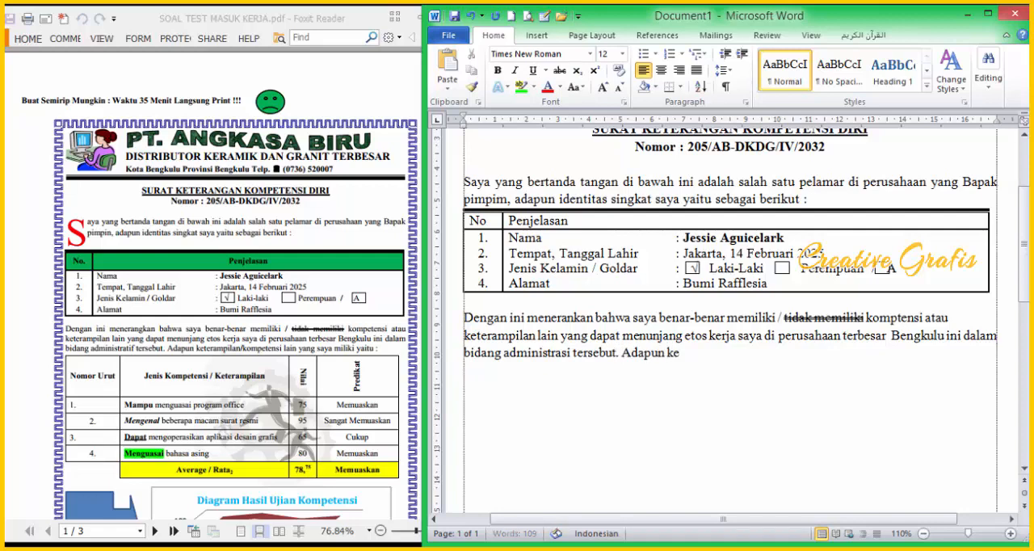
pyautogui.write('erampial')
# Step: End the sentence with a full stop and begin the next one with "Adapun keterampilan"
pyautogui.press('BackSpace')
pyautogui.press('BackSpace')
pyautogui.write('lan')
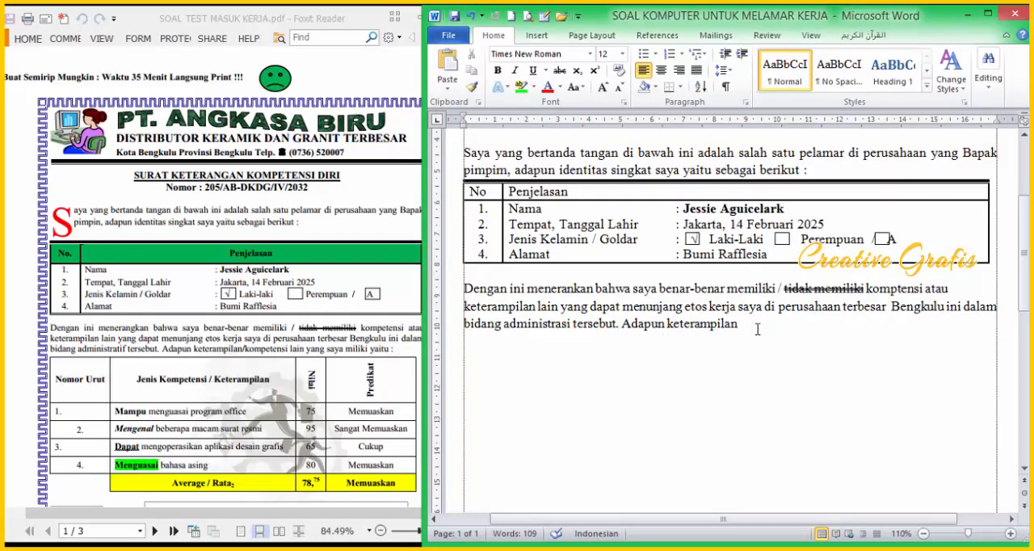
# Step: Complete the paragraph with "/kompotensi lain yang saya miliki yaitu :" and start a new line below it
pyautogui.write('komptens')
pyautogui.press('BackSpace')
pyautogui.press('BackSpace')
pyautogui.press('BackSpace')
pyautogui.press('BackSpace')
pyautogui.write('otensi lain yang')
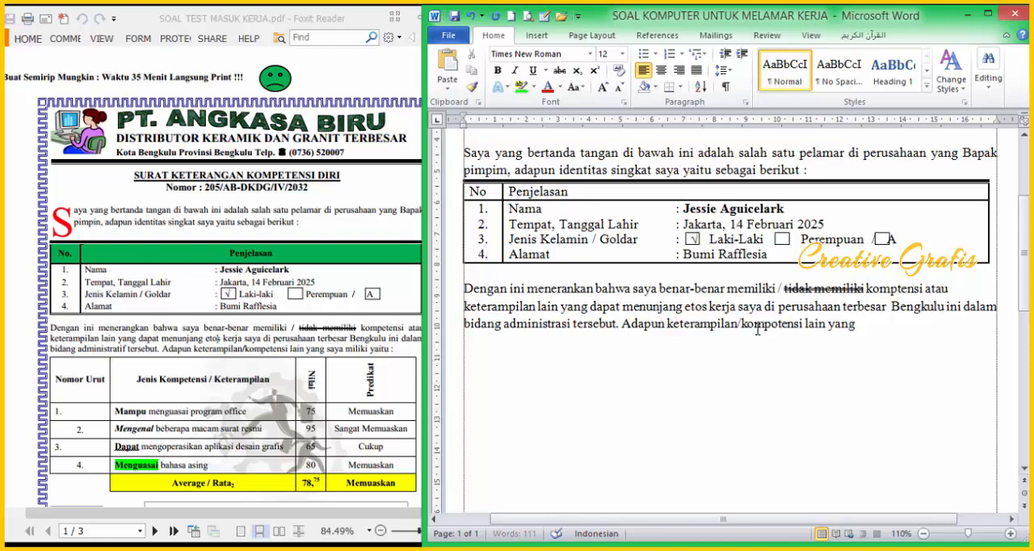
pyautogui.write(' saya miliki yaitu :')
pyautogui.press('Return')
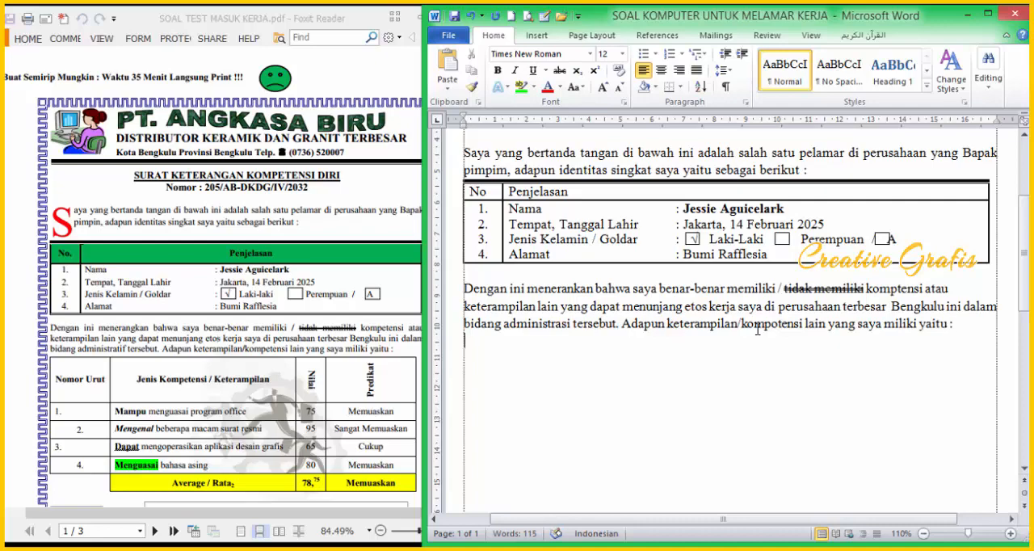
# Step: Bring the competency table of the PDF into view and insert a table of four columns and six rows below the paragraph
pyautogui.click(277, 410)
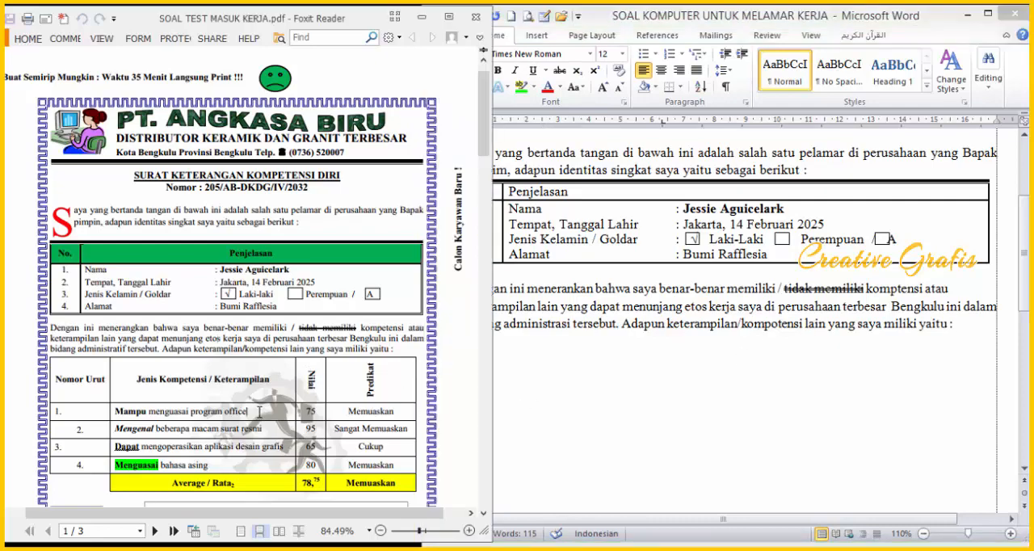
pyautogui.scroll(-5, 278, 411)
pyautogui.click(798, 373)
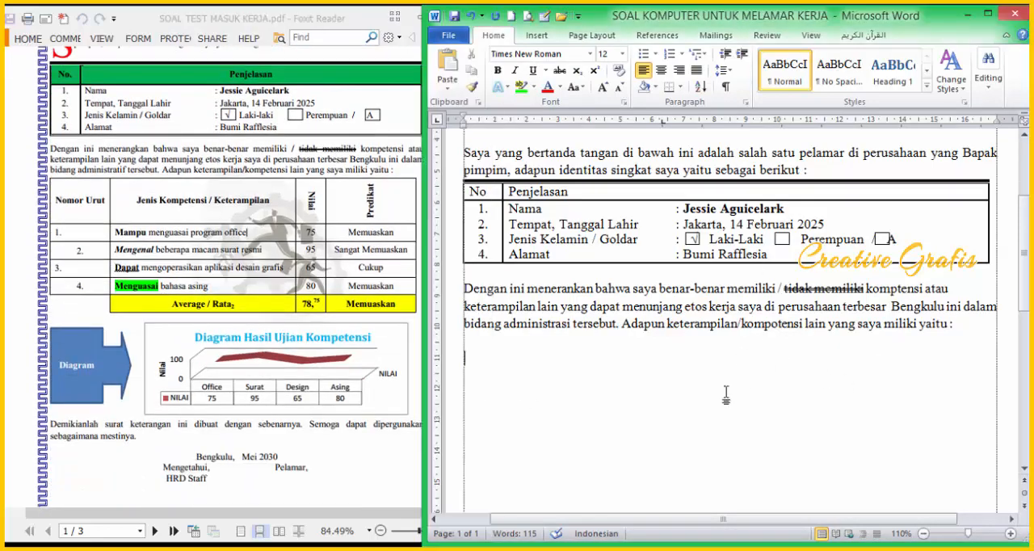
pyautogui.scroll(-3, 700, 406)
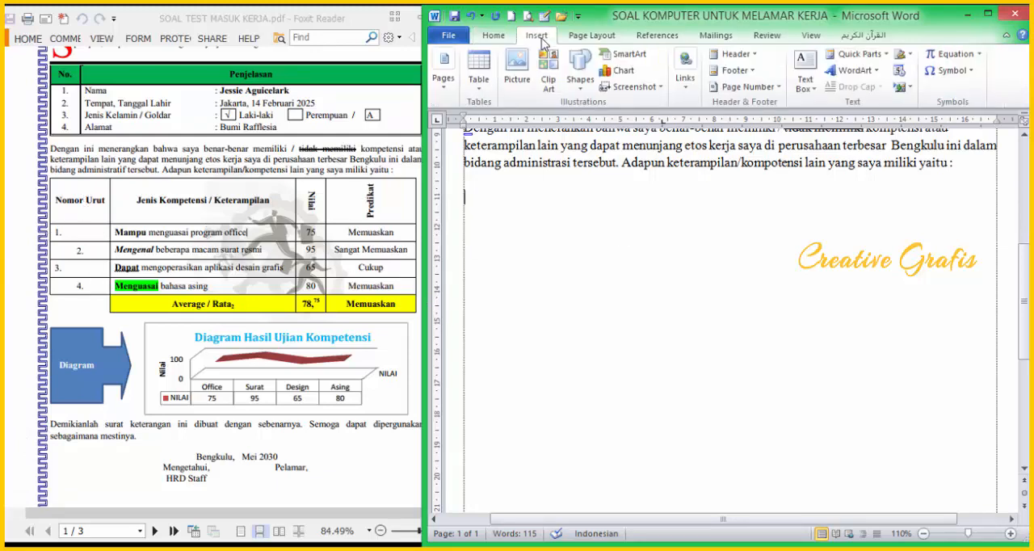
pyautogui.click(479, 77)
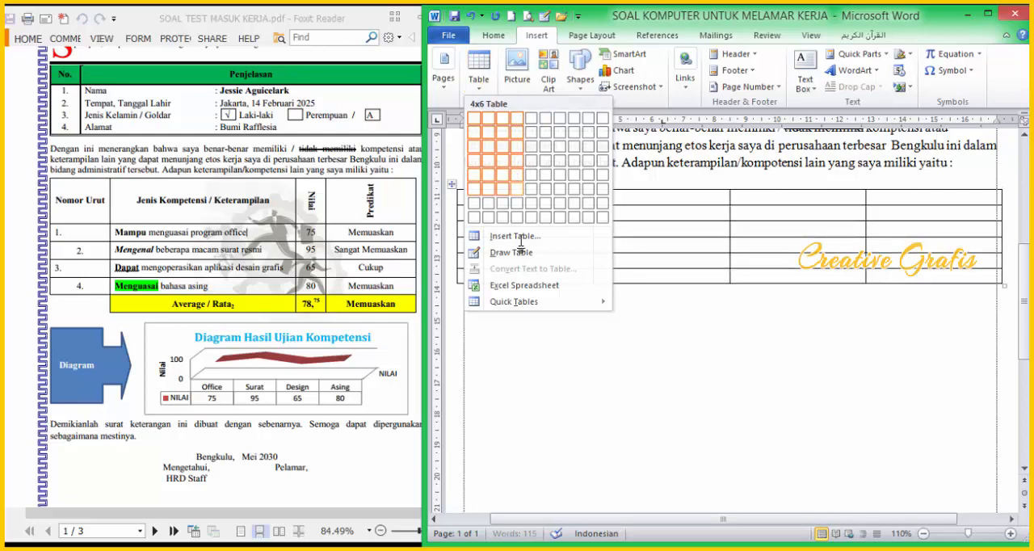
pyautogui.click(521, 189)
# Step: Enter "Nomot Urut" and "Jenis Kompetensi / Keterampilan" as the headers of the new table's first two columns
pyautogui.write('Nomot Urut')
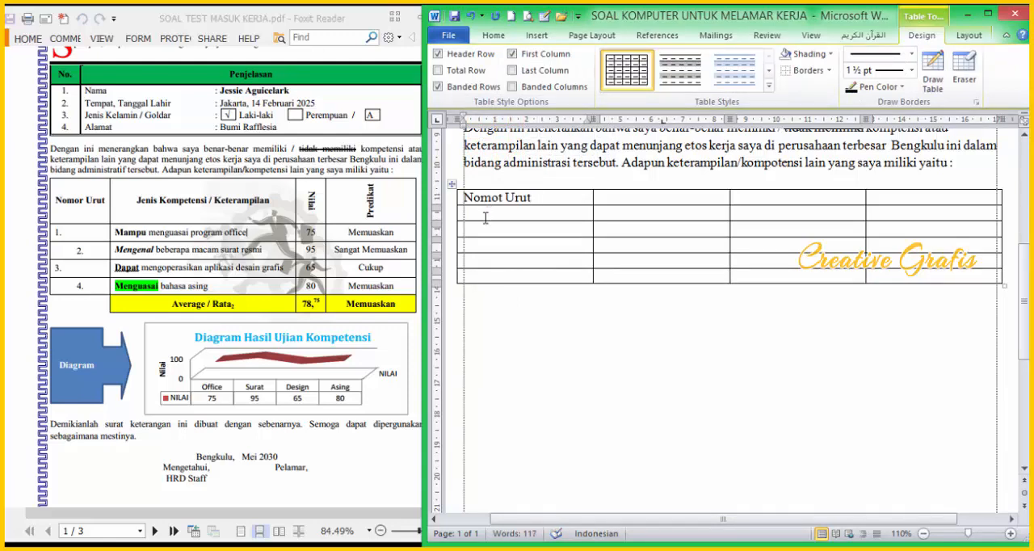
pyautogui.press('Tab')
pyautogui.write('Jeni')
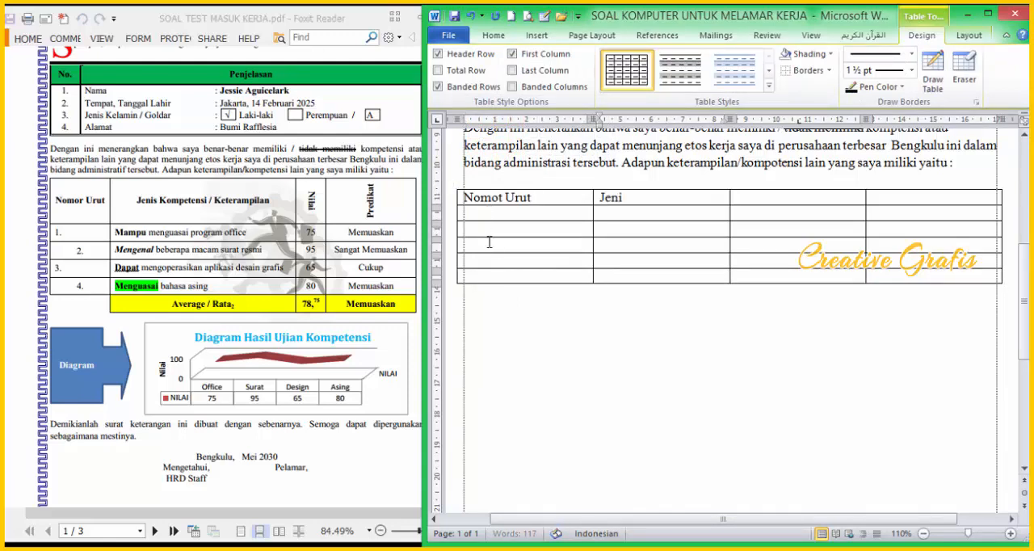
pyautogui.write('s Kope')
pyautogui.press('BackSpace')
pyautogui.press('BackSpace')
pyautogui.write('mpet')
pyautogui.press('BackSpace')
pyautogui.write('etensi')
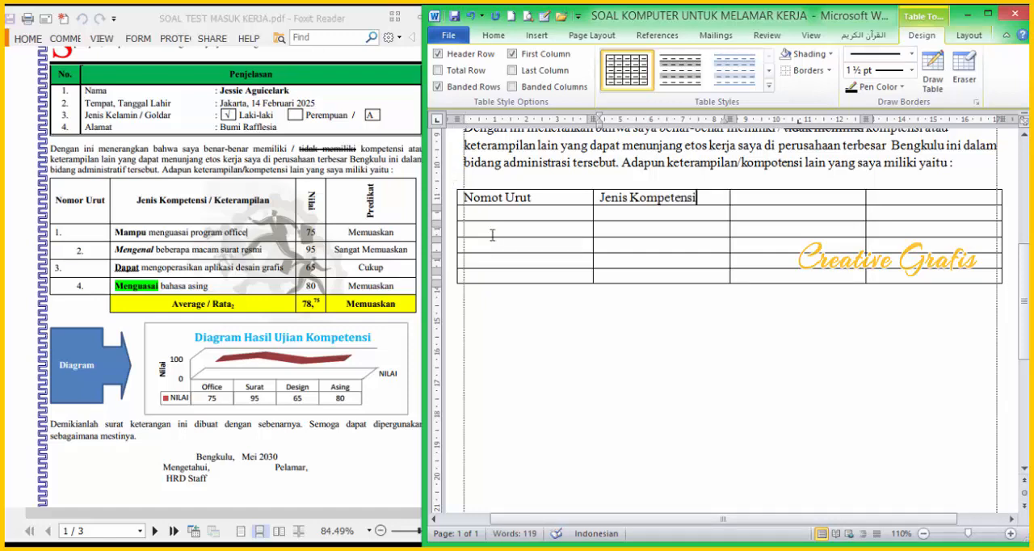
pyautogui.write(' / Kten')
pyautogui.press('BackSpace')
pyautogui.press('BackSpace')
pyautogui.press('BackSpace')
pyautogui.write('et')
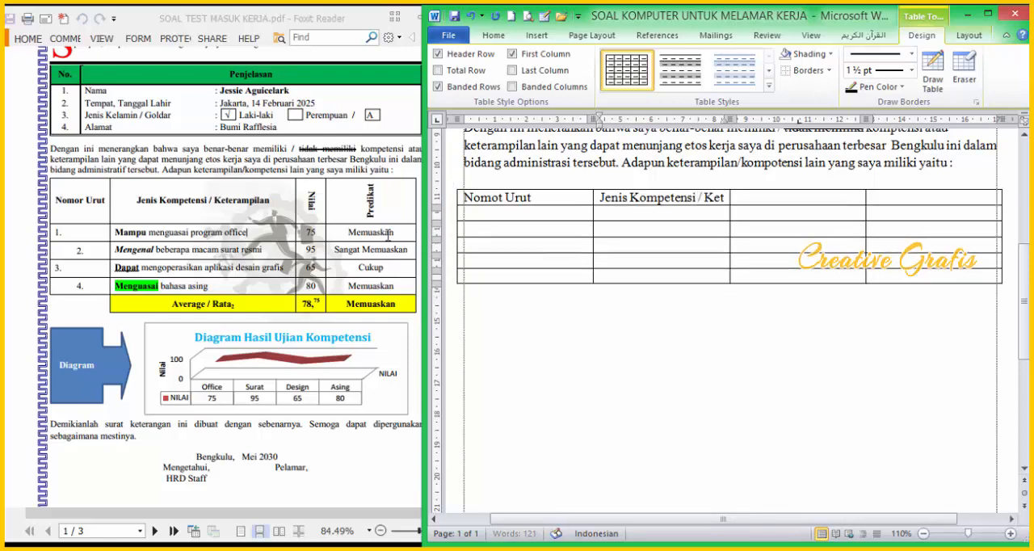
pyautogui.write('erampilan')
# Step: Enter "Nilai" and "Predikat" as the headers of the third and fourth columns
pyautogui.press('Tab')
pyautogui.write('nilai')
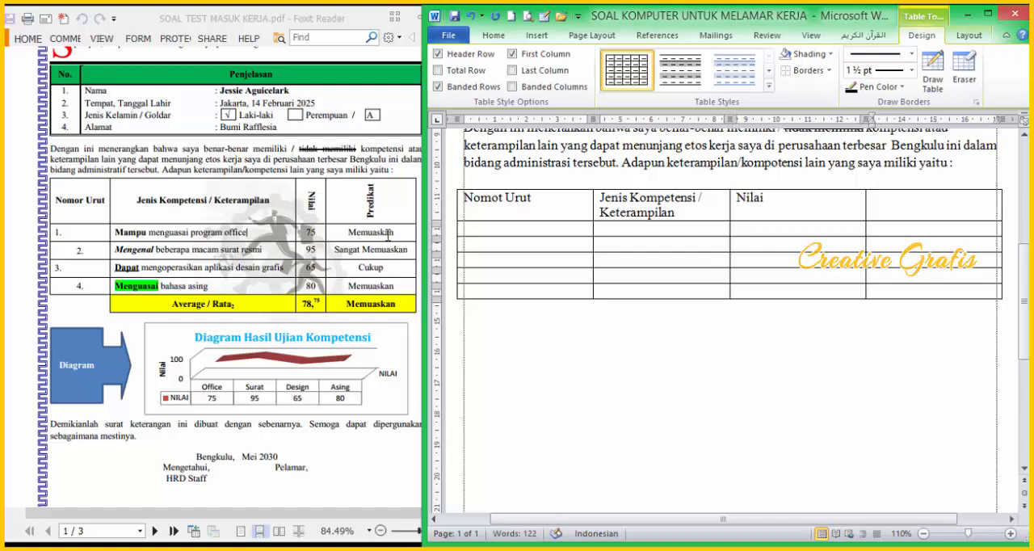
pyautogui.write('Predikat')
# Step: Centre the header row's text horizontally and vertically in its cells and make it bold
pyautogui.moveTo(520, 211); pyautogui.dragTo(954, 203)
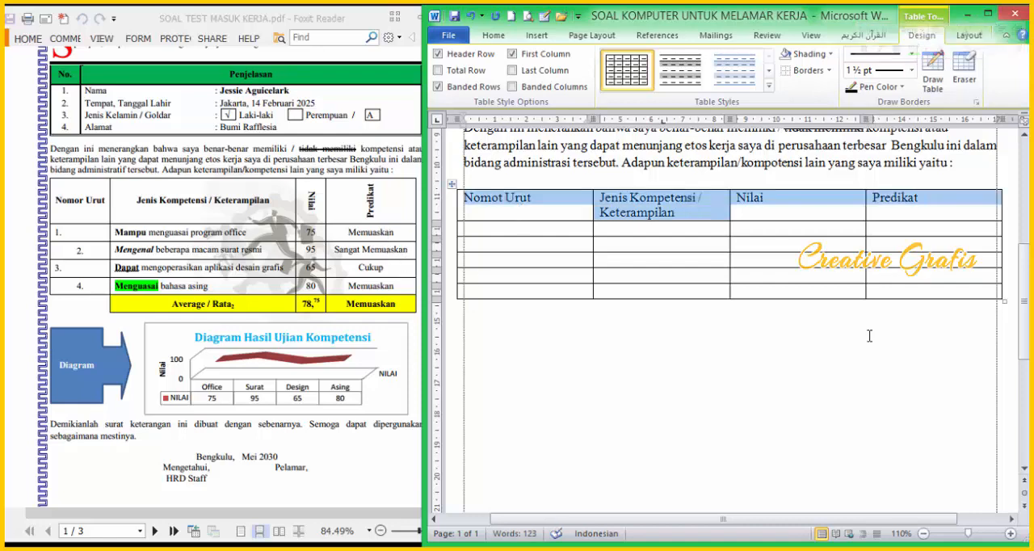
pyautogui.click(969, 36)
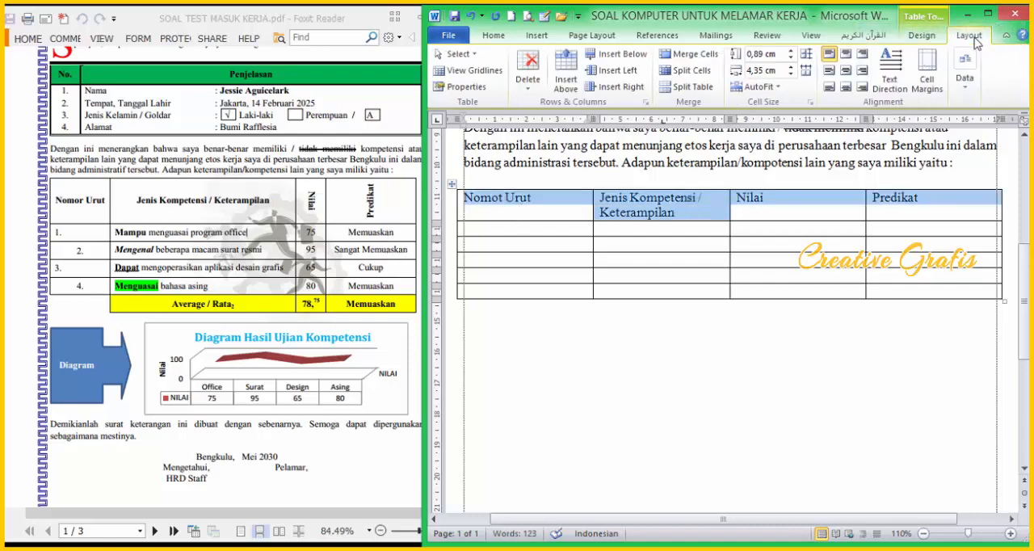
pyautogui.click(846, 71)
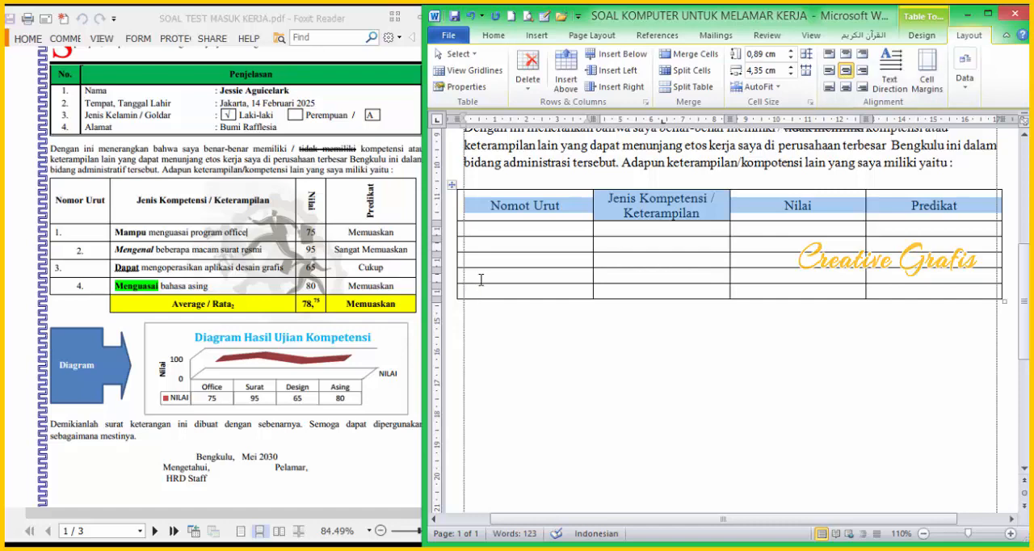
pyautogui.click(494, 35)
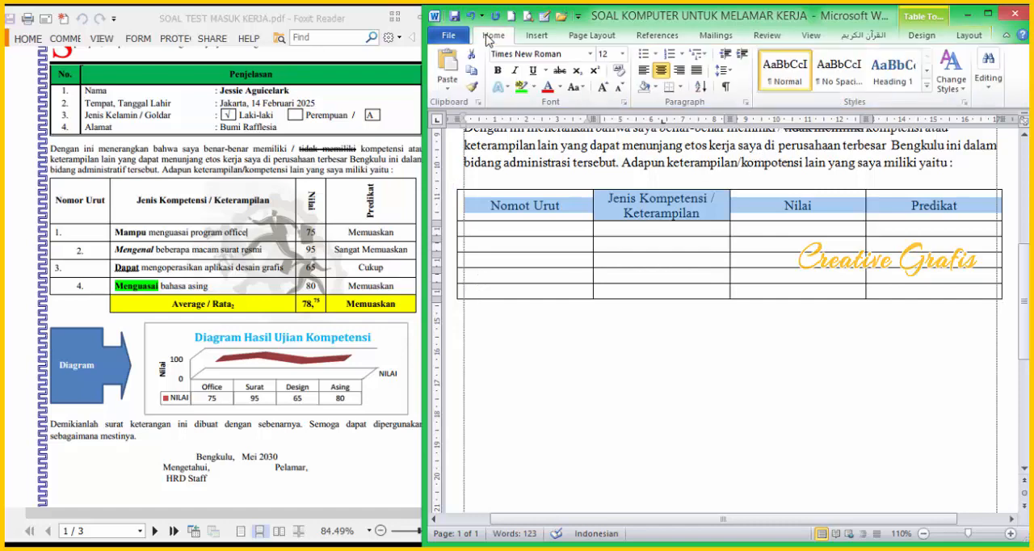
pyautogui.click(498, 71)
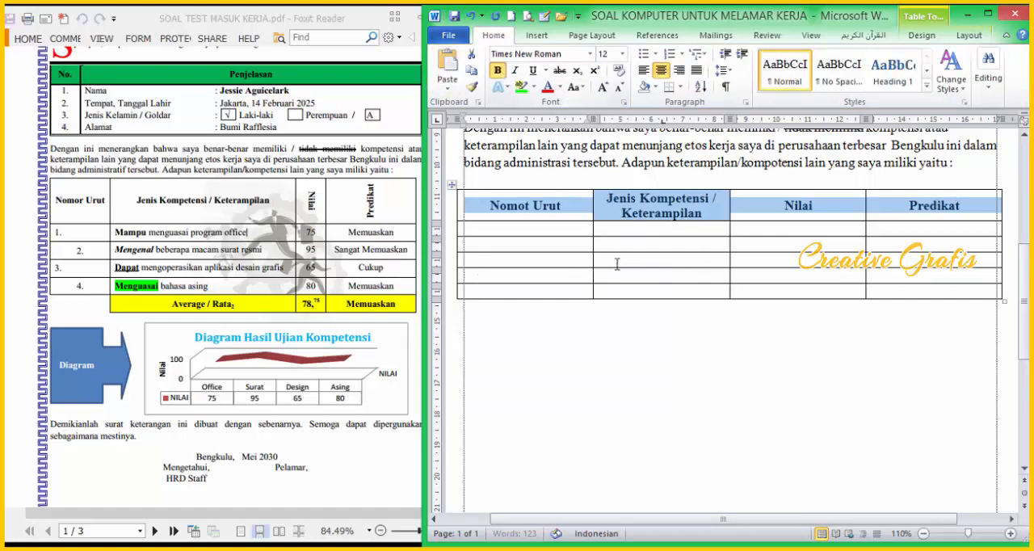
# Step: Number the four rows below the header 1. to 4. in the first column and centre the numbers 2. and 4
pyautogui.click(534, 230)
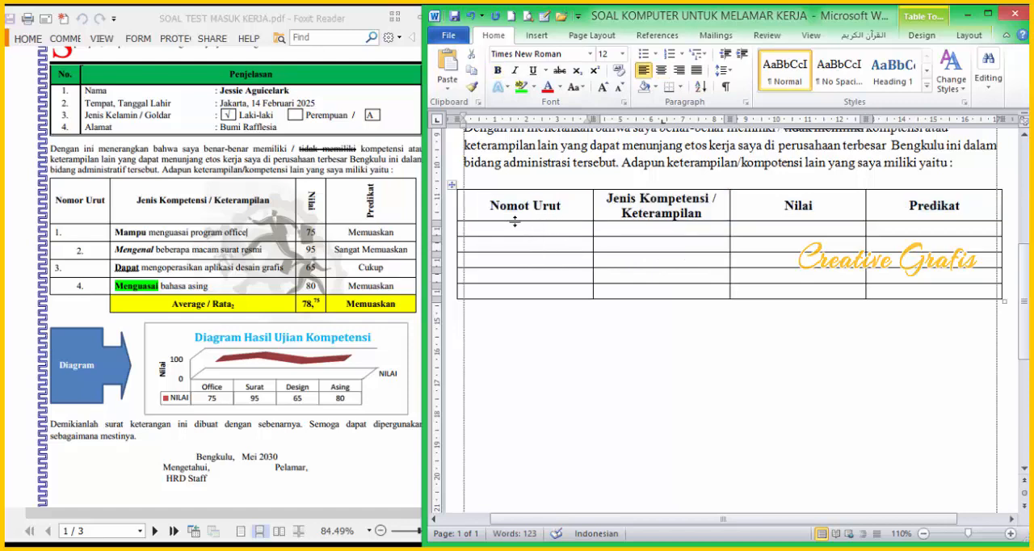
pyautogui.write('1.')
pyautogui.press('Down')
pyautogui.write('2.')
pyautogui.press('Down')
pyautogui.write('3,')
pyautogui.press('Down')
pyautogui.write('4.')
pyautogui.press('Up')
pyautogui.press('BackSpace')
pyautogui.write('.')
pyautogui.moveTo(477, 246); pyautogui.dragTo(457, 283)
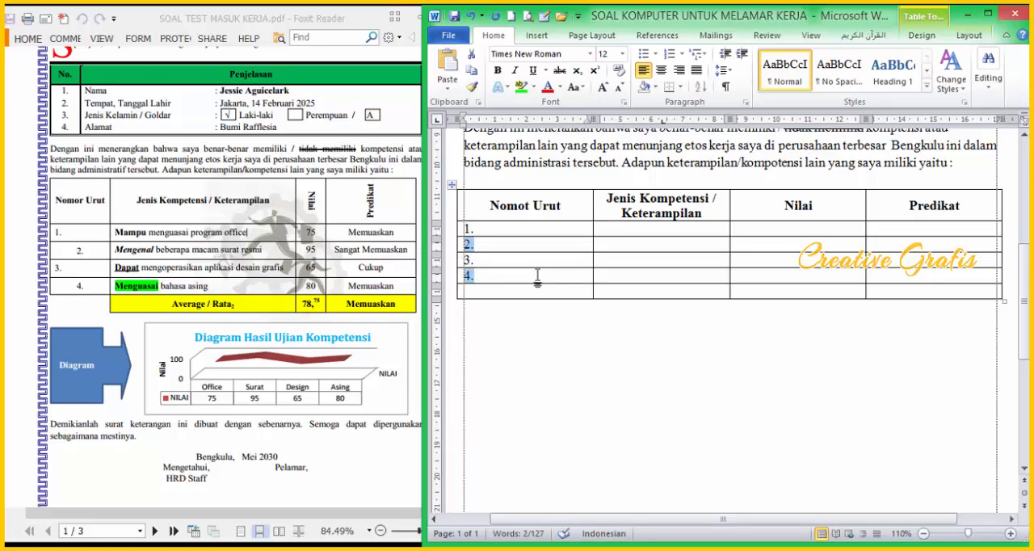
pyautogui.hotkey('ctrl', 'e')
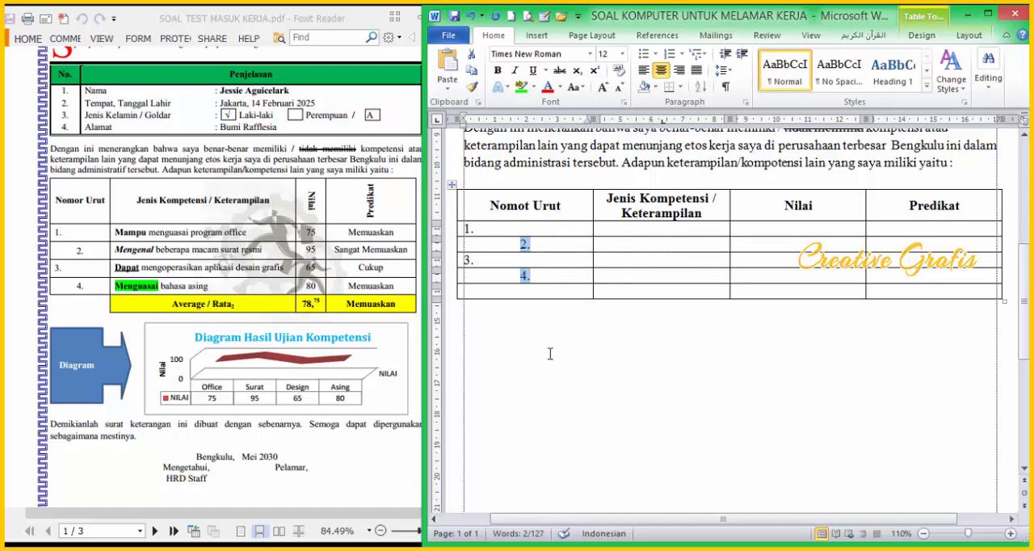
# Step: Align the table's left border with the text margin and narrow the Nomot Urut column to just fit its header
pyautogui.click(495, 248)
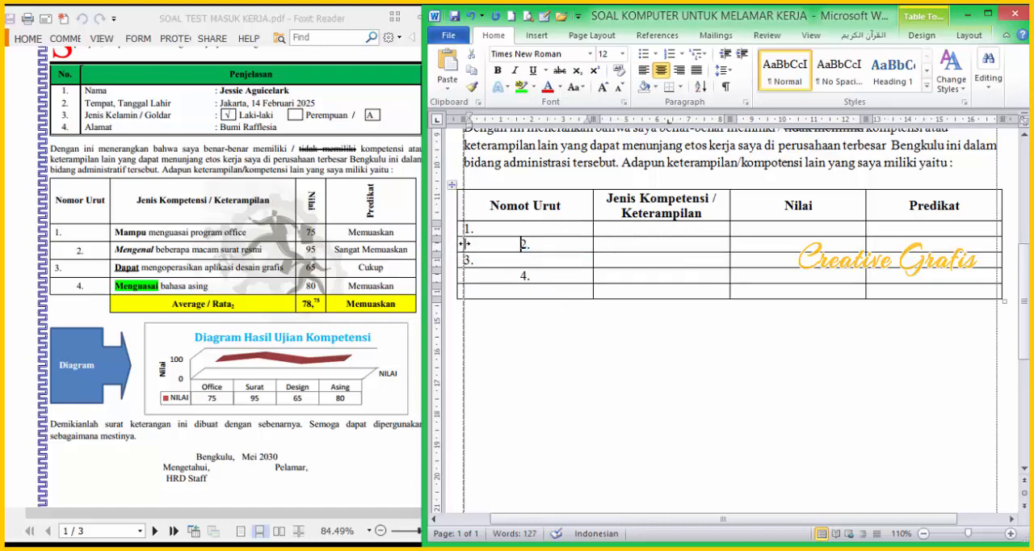
pyautogui.moveTo(464, 243); pyautogui.dragTo(471, 244)
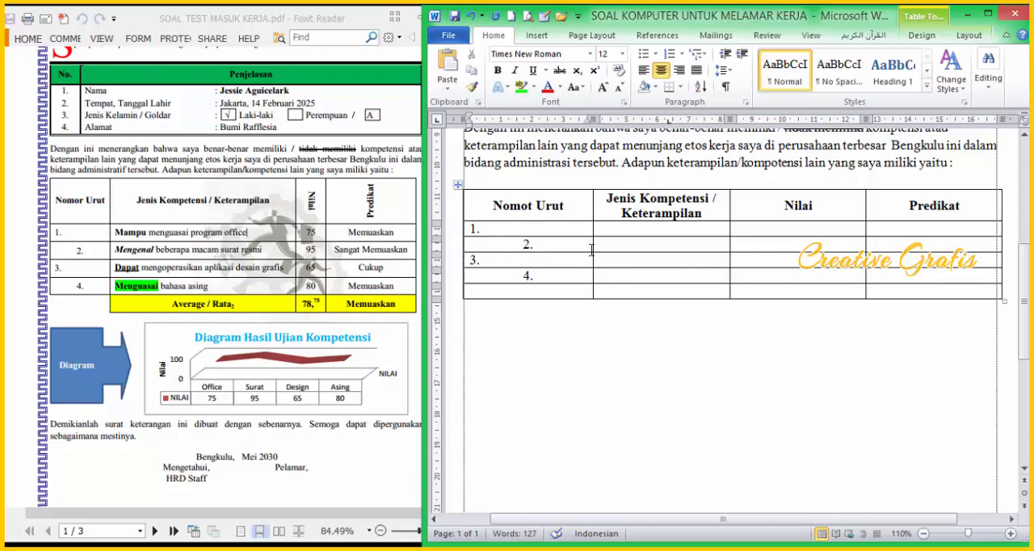
pyautogui.click(591, 250)
pyautogui.moveTo(594, 244); pyautogui.dragTo(549, 243)
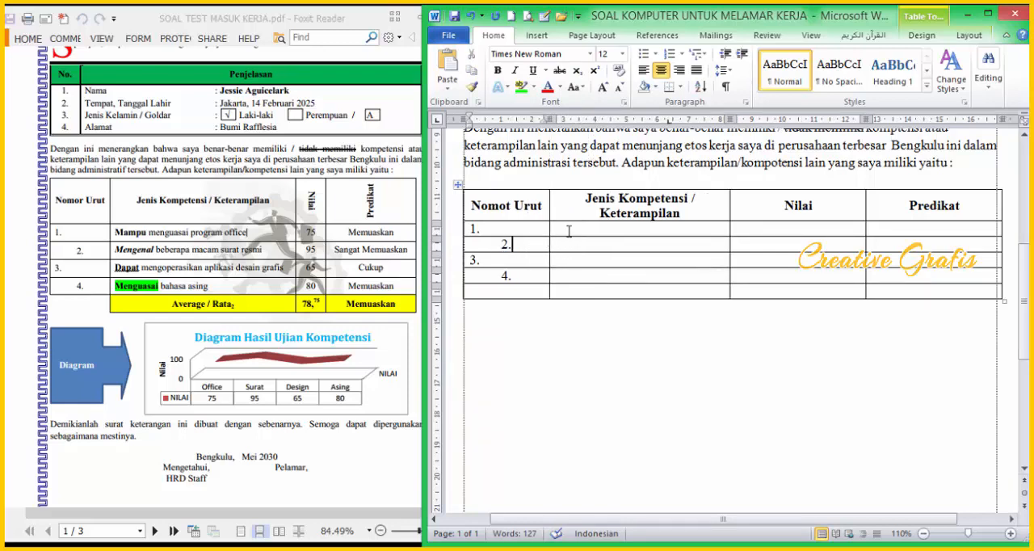
# Step: Enter "Mampu menguasi program office" as the first competency and widen its column so the header and the entry each fit on one line
pyautogui.click(566, 231)
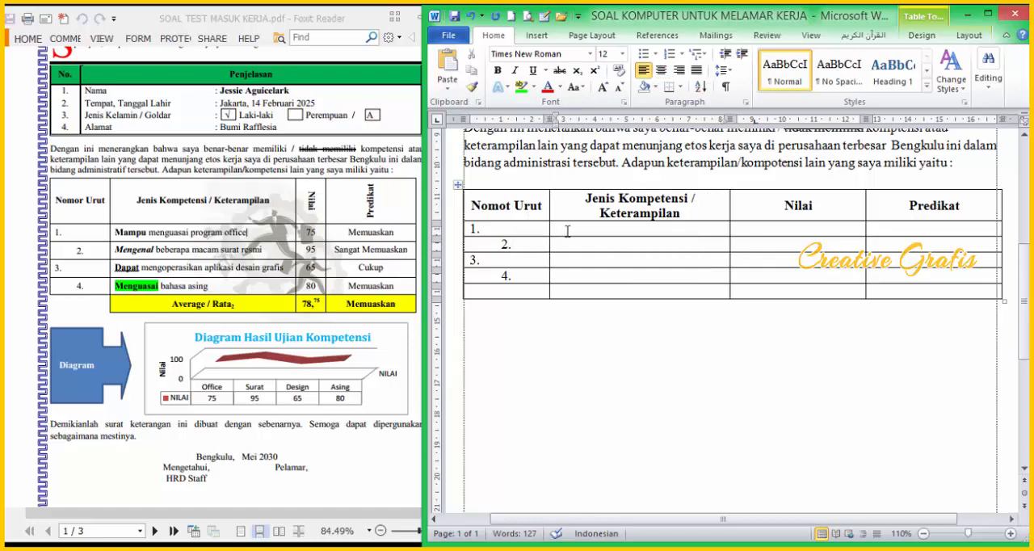
pyautogui.write('Mampu')
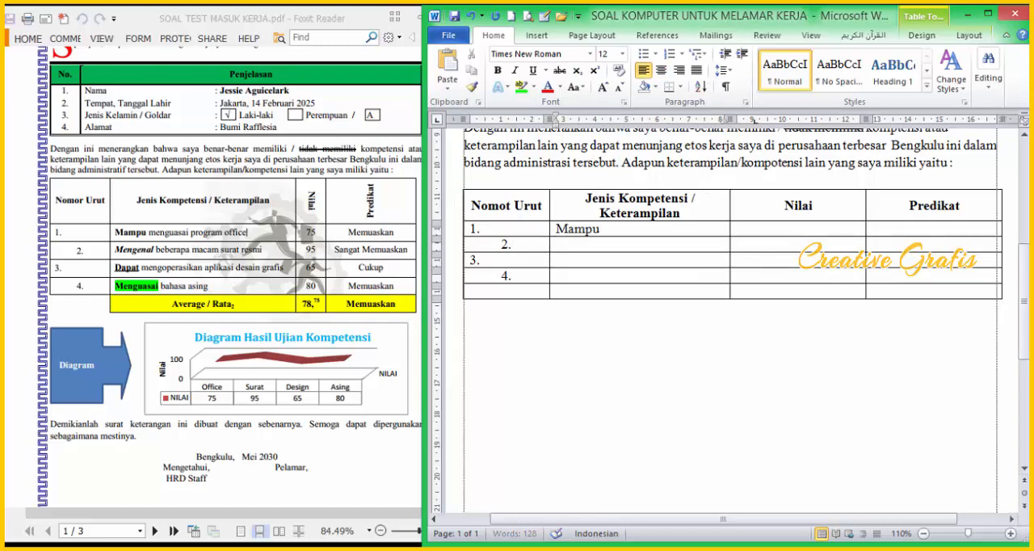
pyautogui.write(' menguasi program')
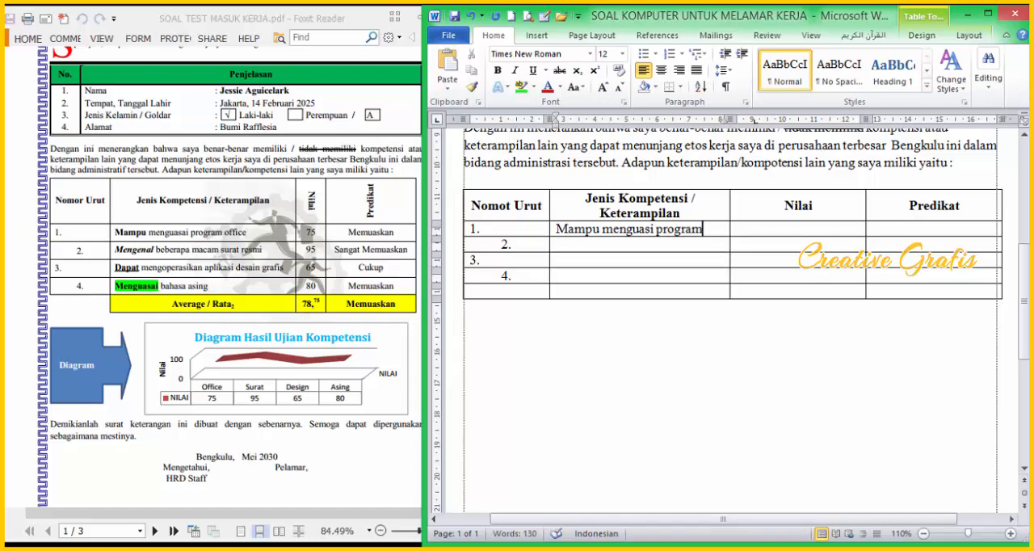
pyautogui.write(' office')
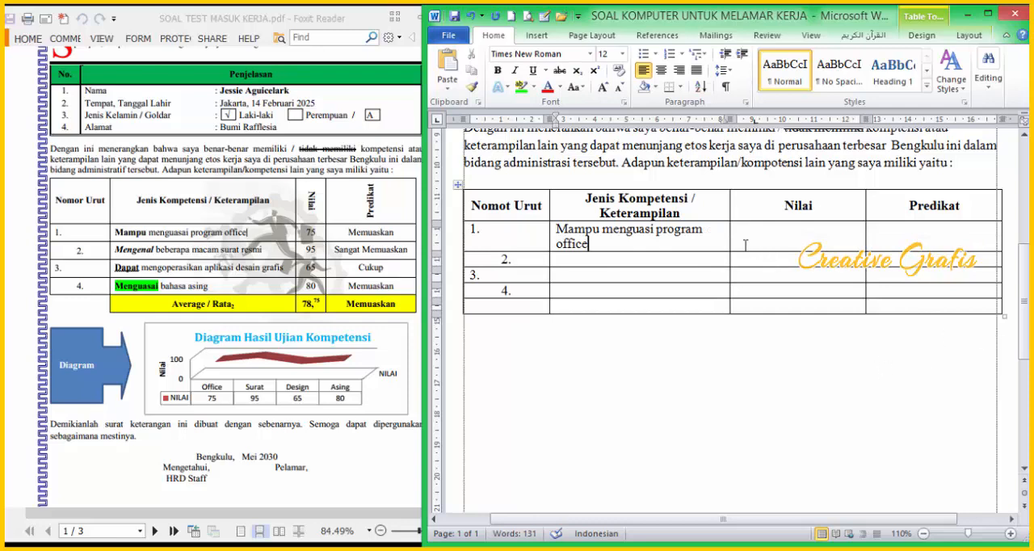
pyautogui.moveTo(730, 244); pyautogui.dragTo(761, 244)
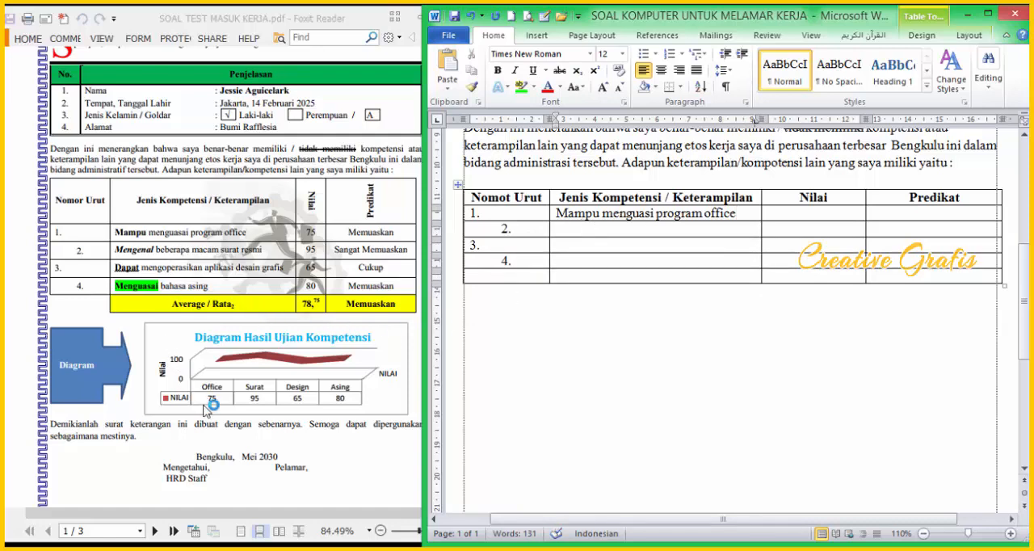
# Step: Check the PDF's competency table and enter "Mengenal beberapa macam surat resmi" as the second competency in the letter's table
pyautogui.click(578, 319)
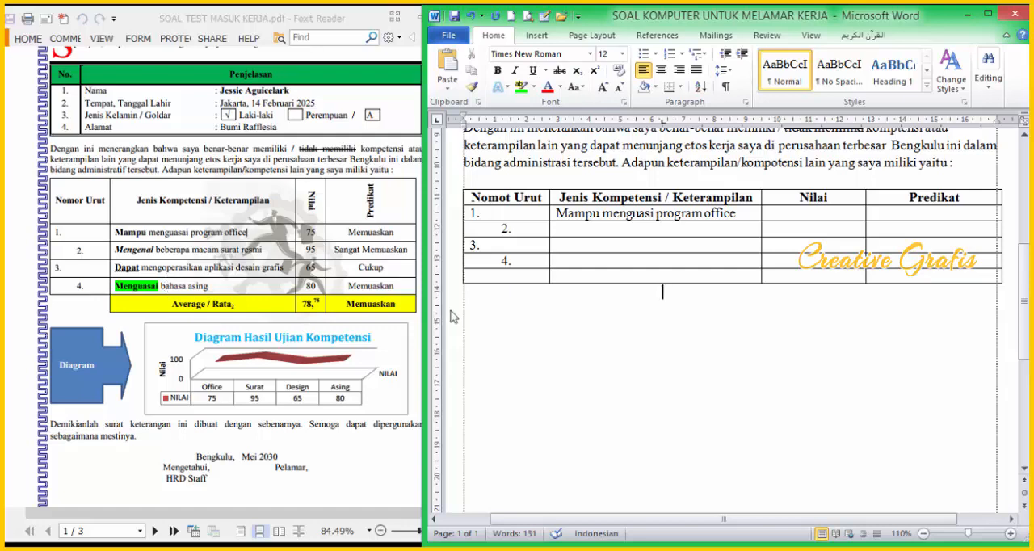
pyautogui.click(248, 164)
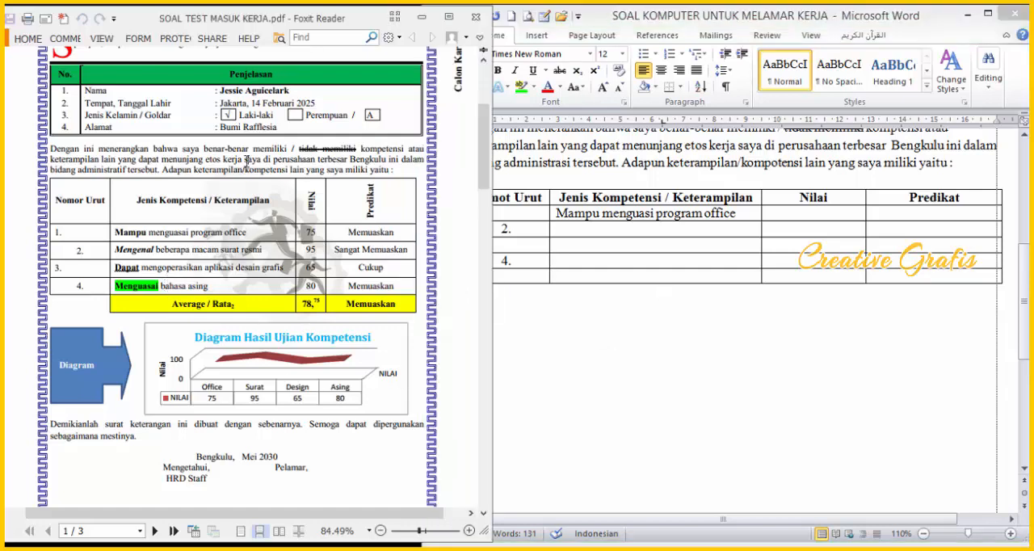
pyautogui.scroll(-2, 247, 165)
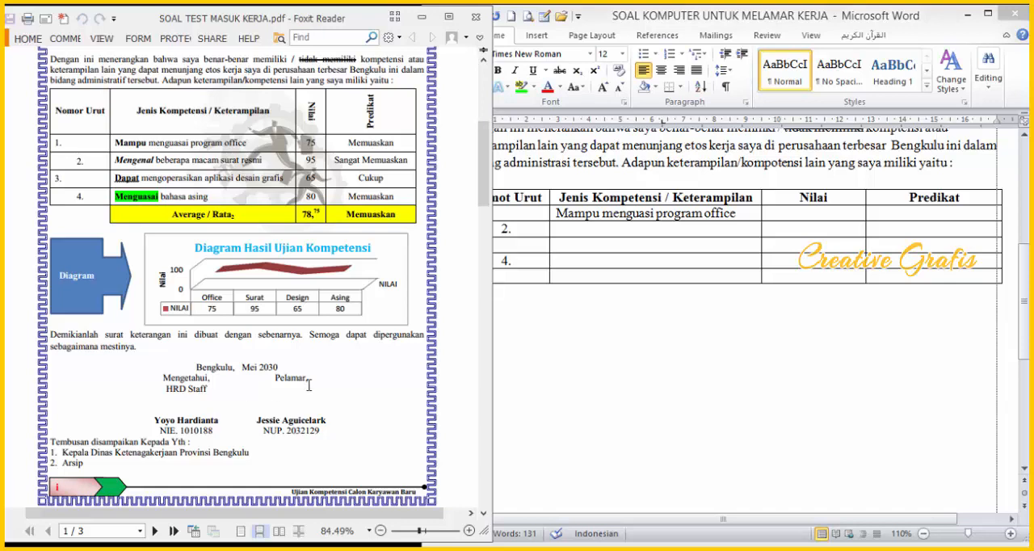
pyautogui.click(524, 311)
pyautogui.click(586, 233)
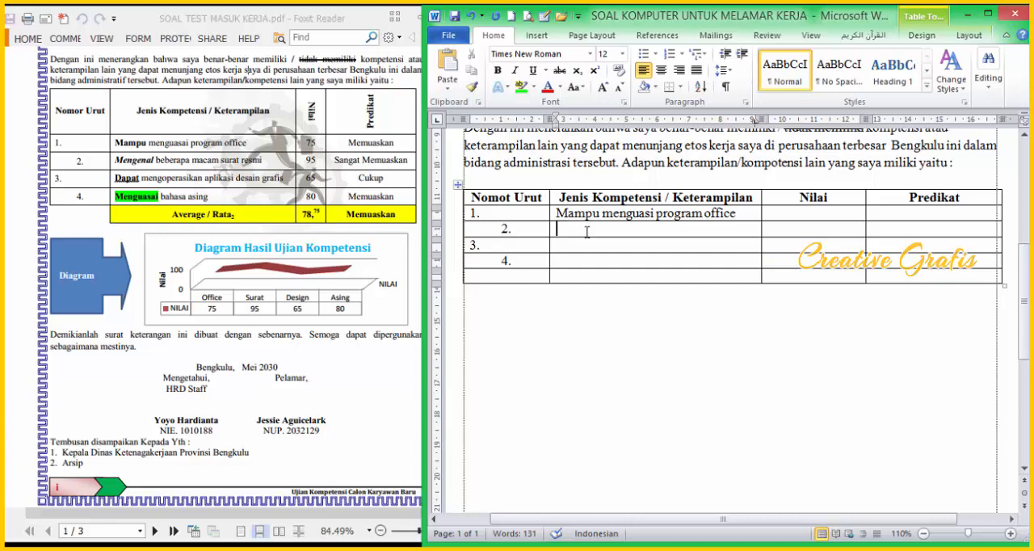
pyautogui.write('Mengenal beberapa')
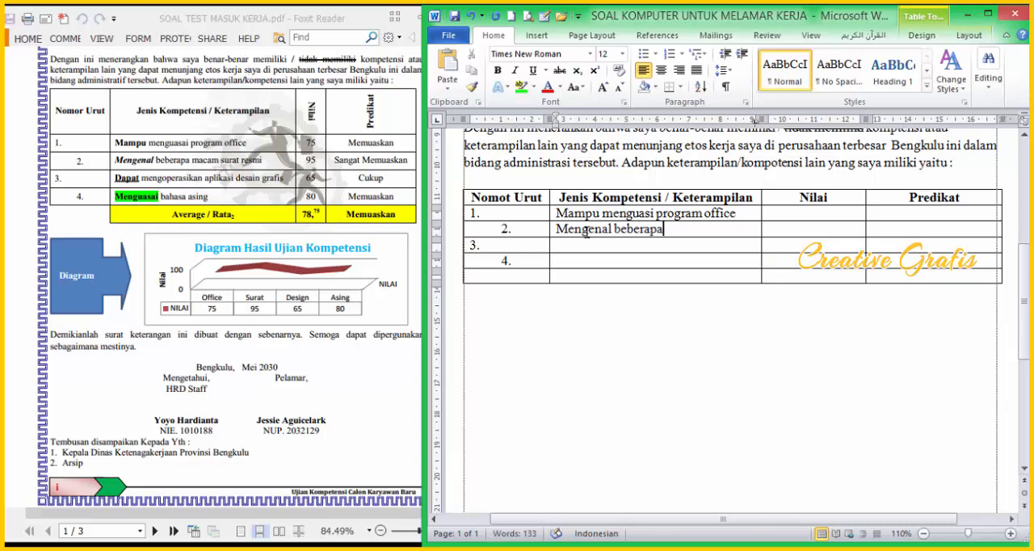
pyautogui.write(' macam surat resmi')
pyautogui.press('Down')
pyautogui.click(501, 232)
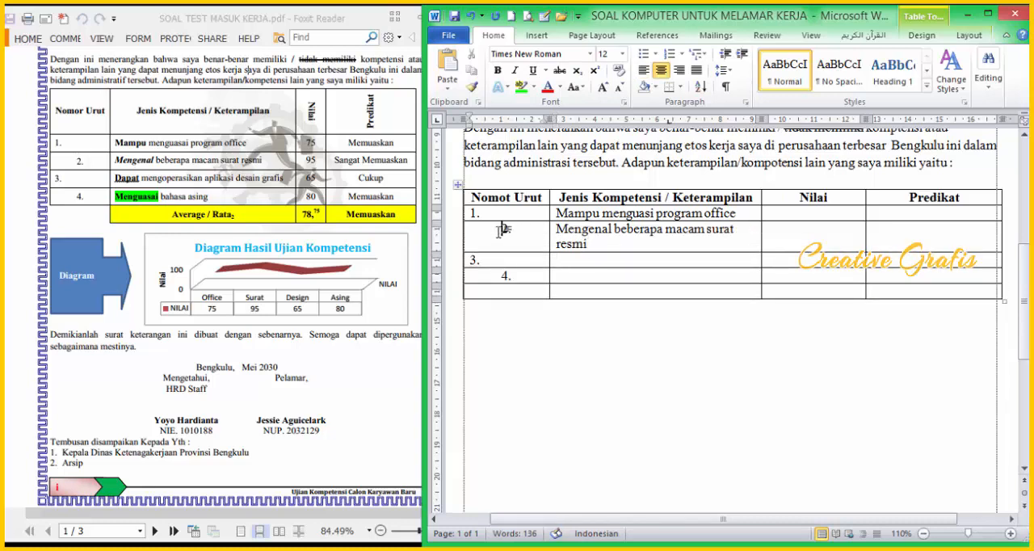
pyautogui.write('dapat')
pyautogui.press('BackSpace')
pyautogui.press('BackSpace')
pyautogui.press('BackSpace')
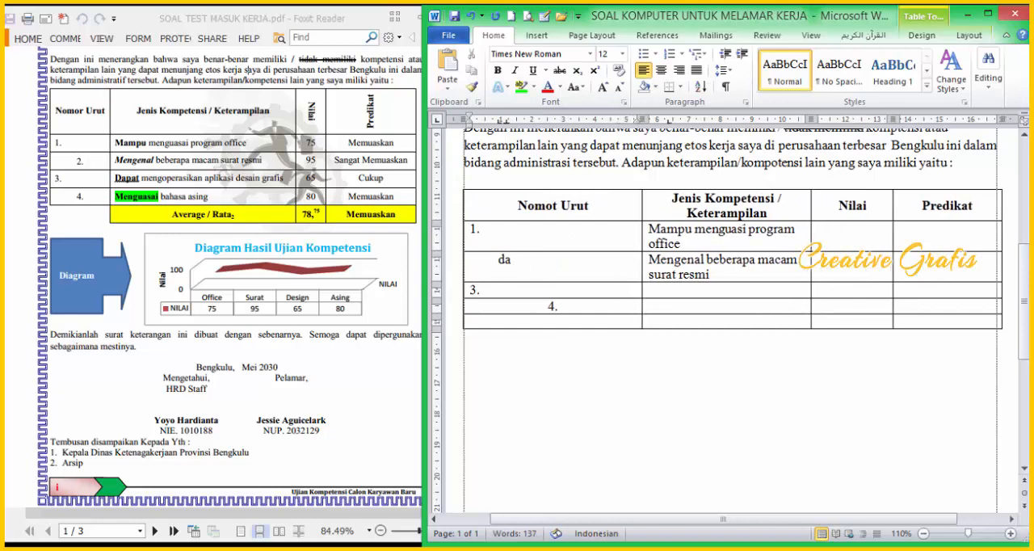
pyautogui.hotkey('ctrl', 'z')
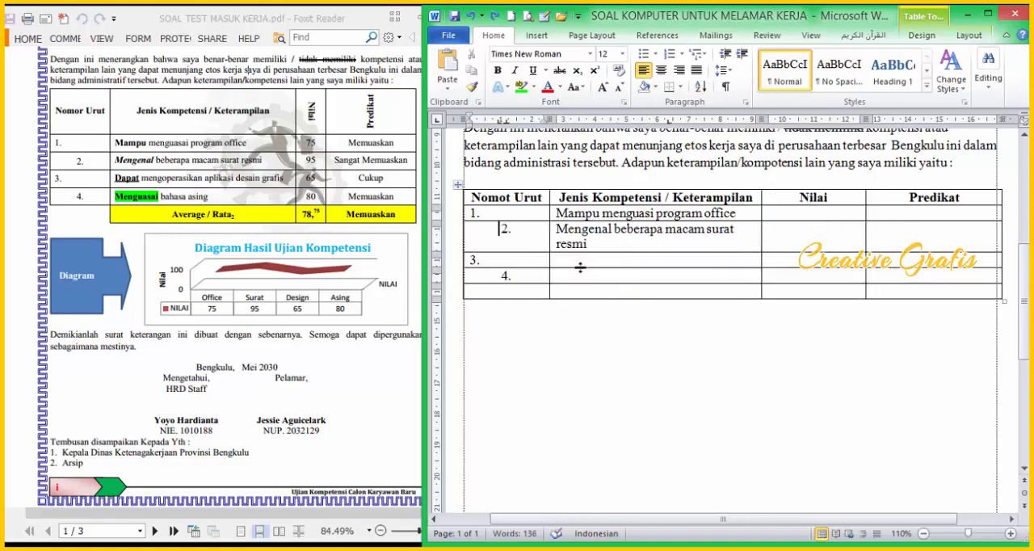
# Step: Enter "Dapat mengoperasikan aplikasi desain grafis" as the third competency in the Jenis Kompetensi / Keterampilan column
pyautogui.click(579, 267)
pyautogui.write('apat')
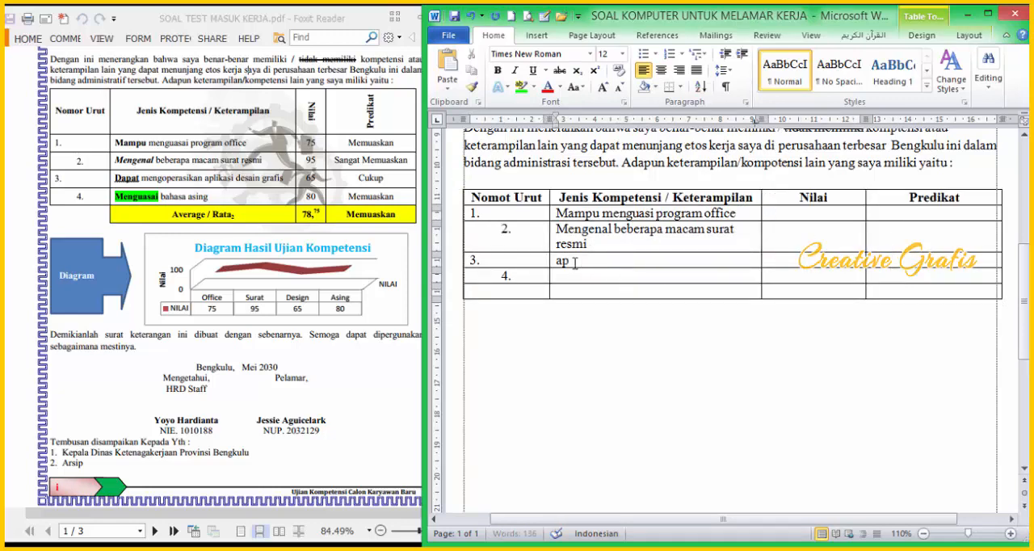
pyautogui.press('BackSpace')
pyautogui.press('BackSpace')
pyautogui.press('BackSpace')
pyautogui.press('BackSpace')
pyautogui.write('Dapat mengoperasikan aplia')
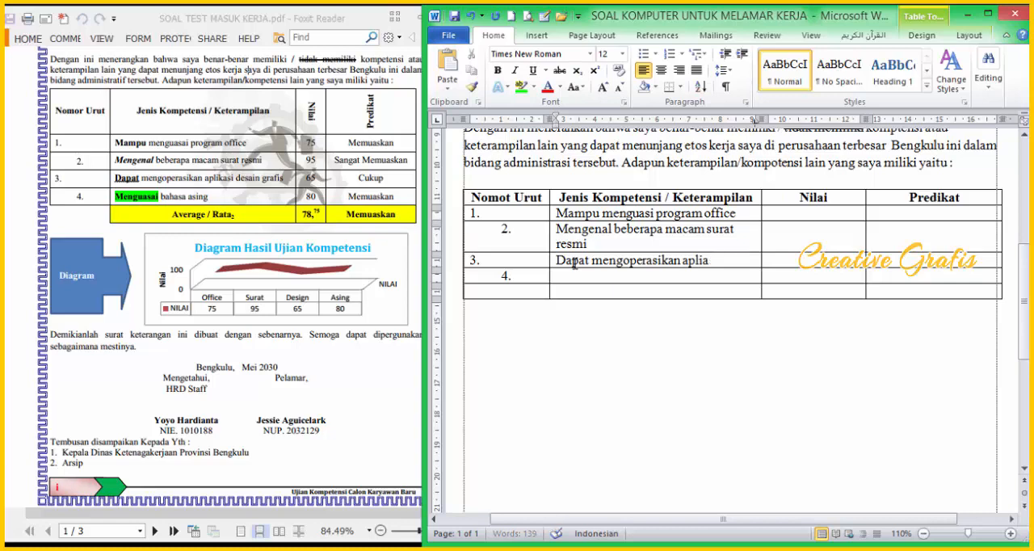
pyautogui.press('BackSpace')
pyautogui.write('kasi desain grafi')
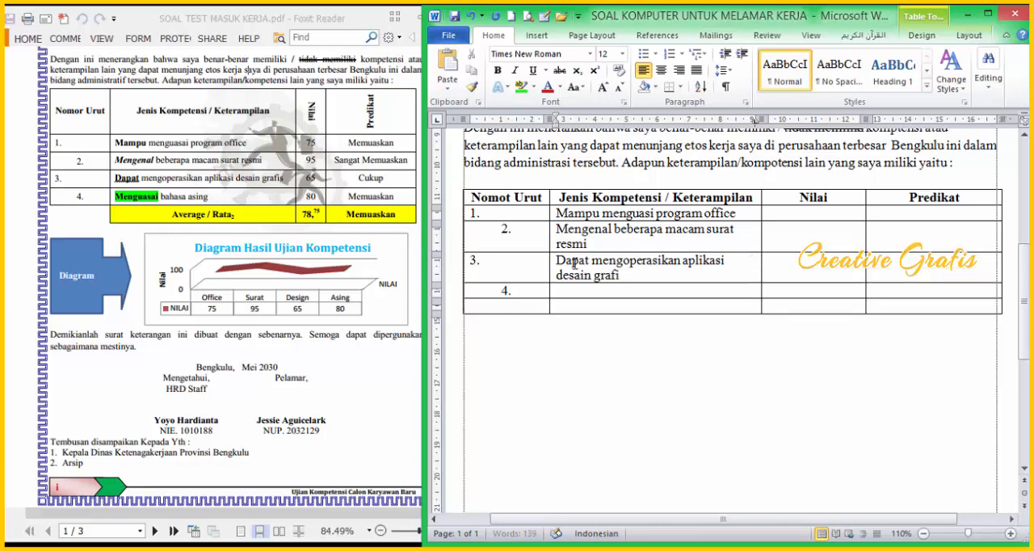
pyautogui.write('s')
pyautogui.press('Down')
pyautogui.click(574, 261)
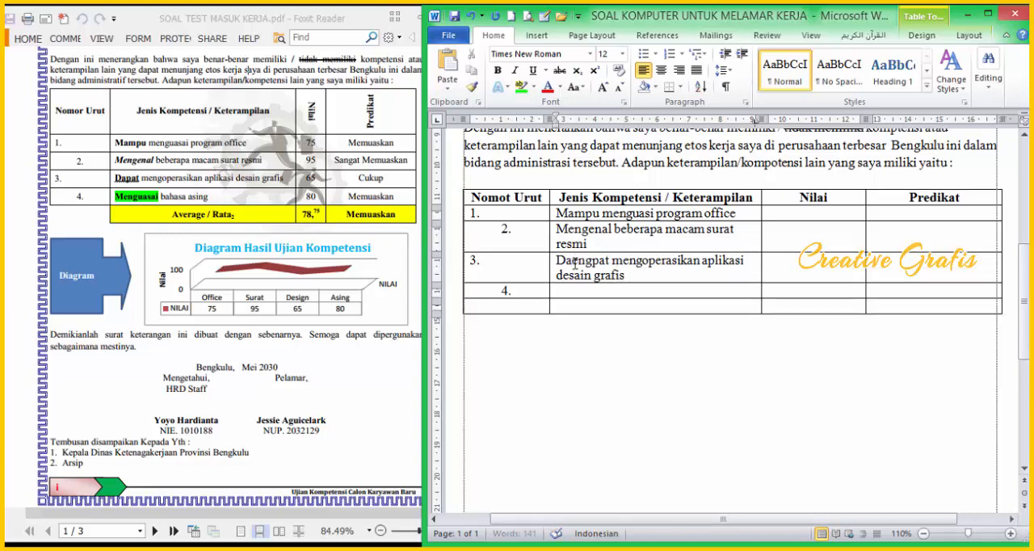
pyautogui.press('BackSpace')
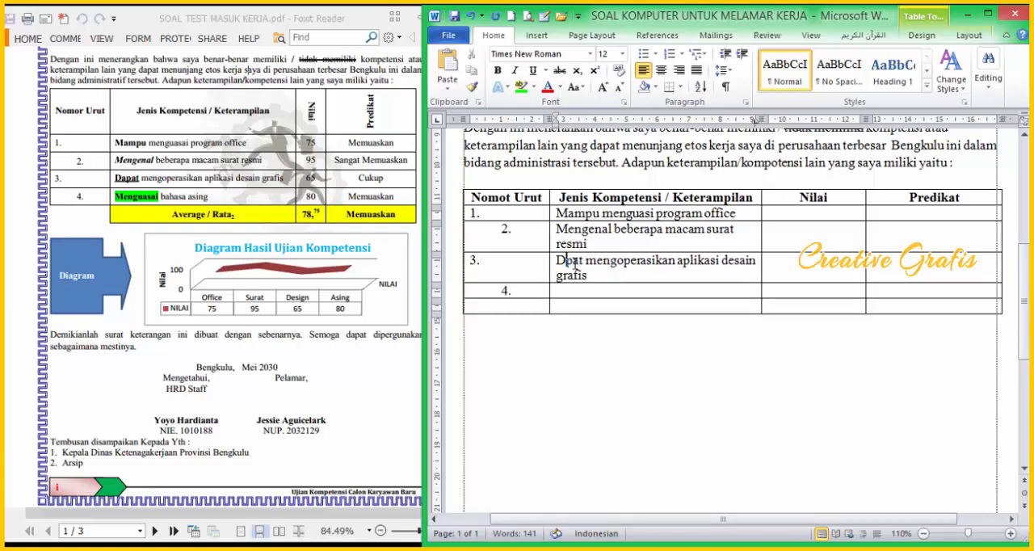
pyautogui.write('a')
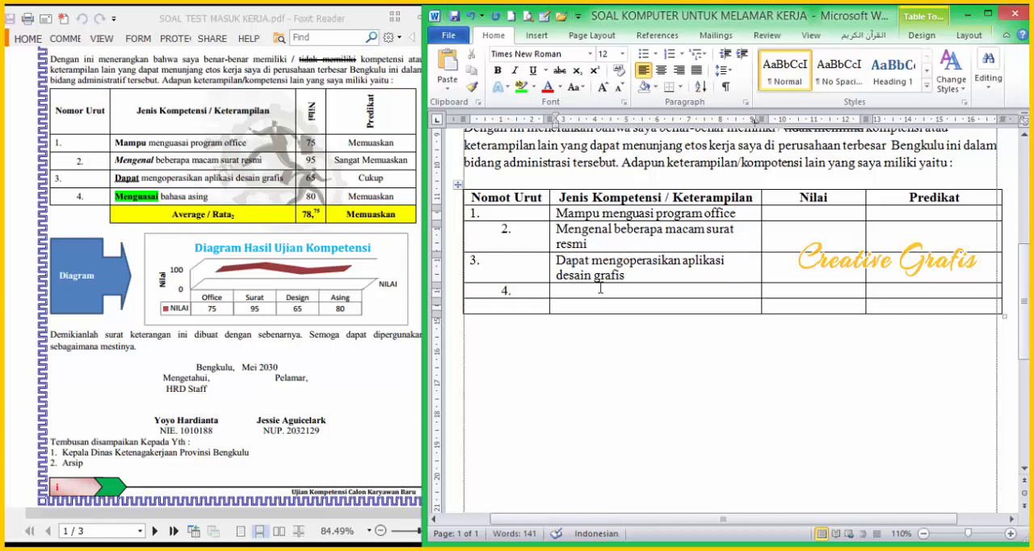
# Step: Enter "Menguasi bahasa asing" as the fourth competency in the Jenis Kompetensi / Keterampilan column
pyautogui.click(593, 292)
pyautogui.write('Menguasai bahasa asing')
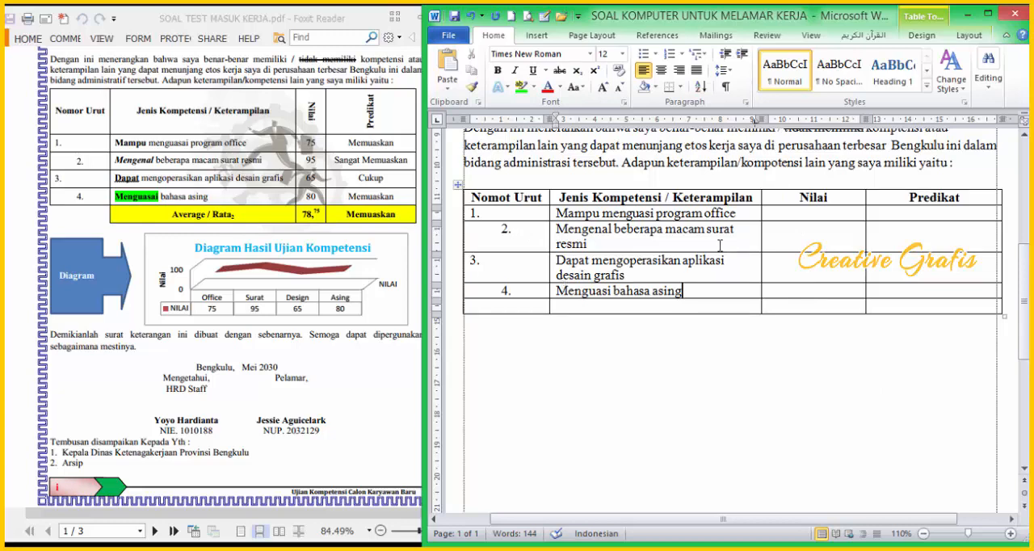
# Step: Widen the competency column so every entry fits on one line, and enter the scores 75, 95, 65 and 80 under Nilai
pyautogui.moveTo(761, 272); pyautogui.dragTo(808, 244)
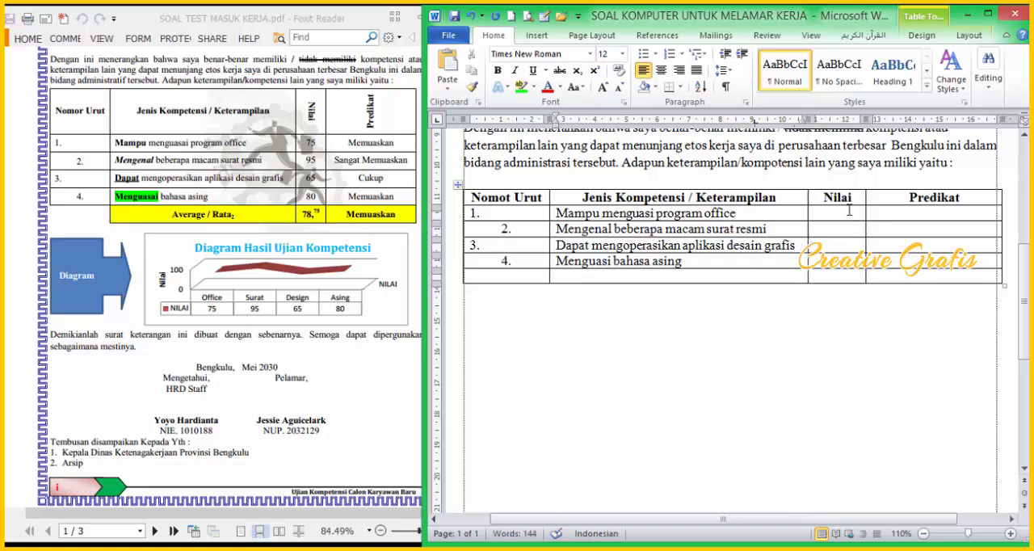
pyautogui.click(842, 213)
pyautogui.write('75')
pyautogui.press('Down')
pyautogui.write('65')
pyautogui.press('Down')
pyautogui.write('65')
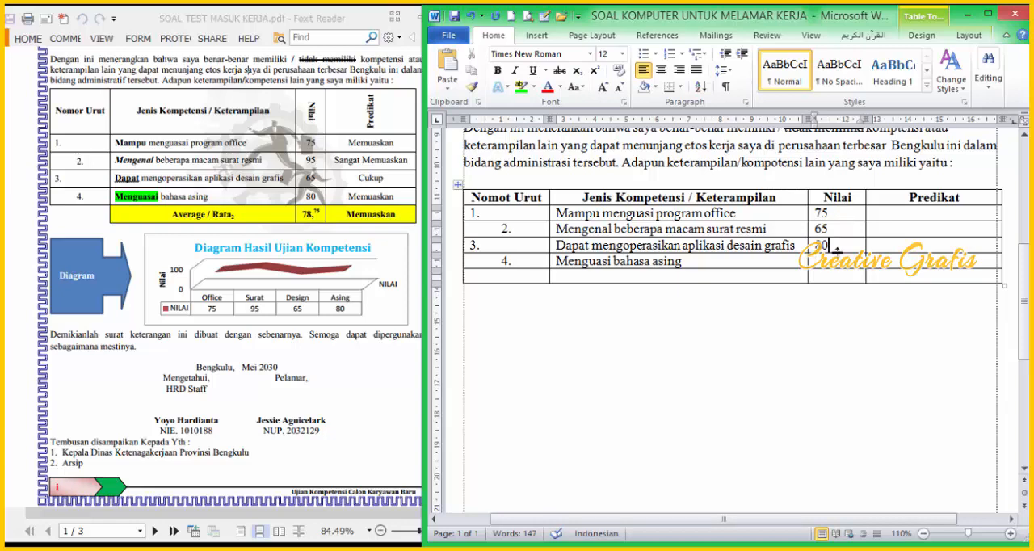
pyautogui.moveTo(833, 231); pyautogui.dragTo(828, 250)
pyautogui.press('Delete')
pyautogui.write('65 80')
pyautogui.click(825, 228)
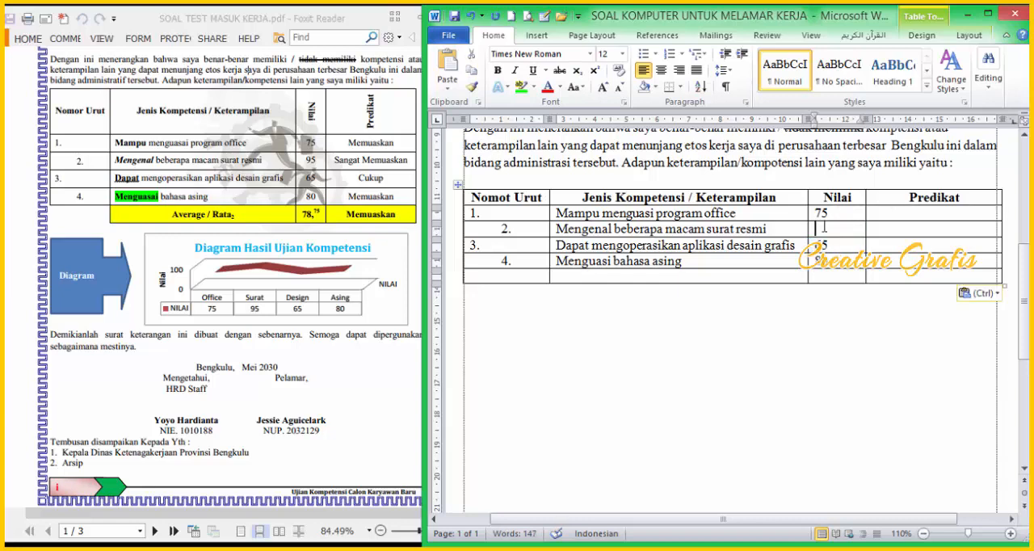
pyautogui.write('95')
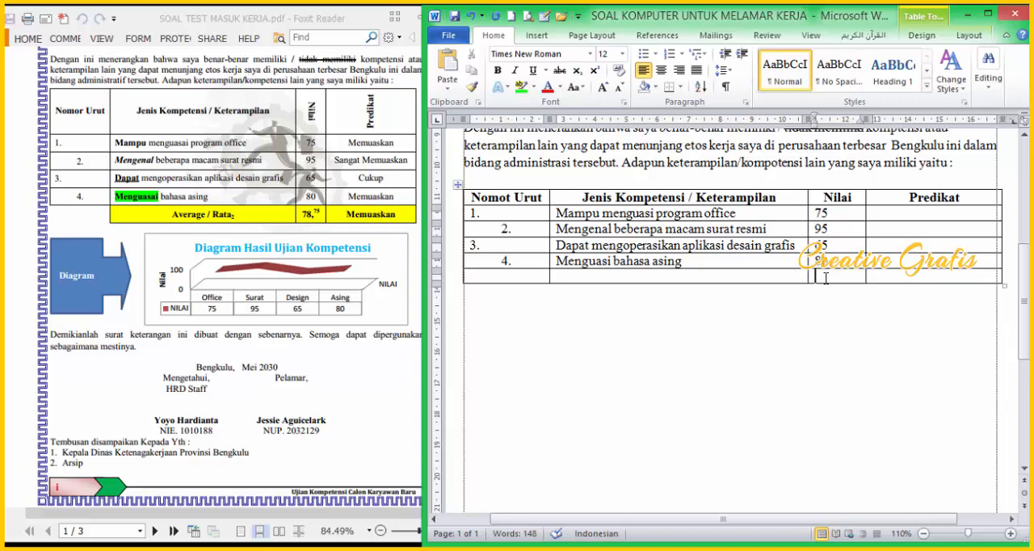
# Step: Insert the formula =AVERAGE(ABOVE) in the Nilai column's empty last cell
pyautogui.click(987, 14)
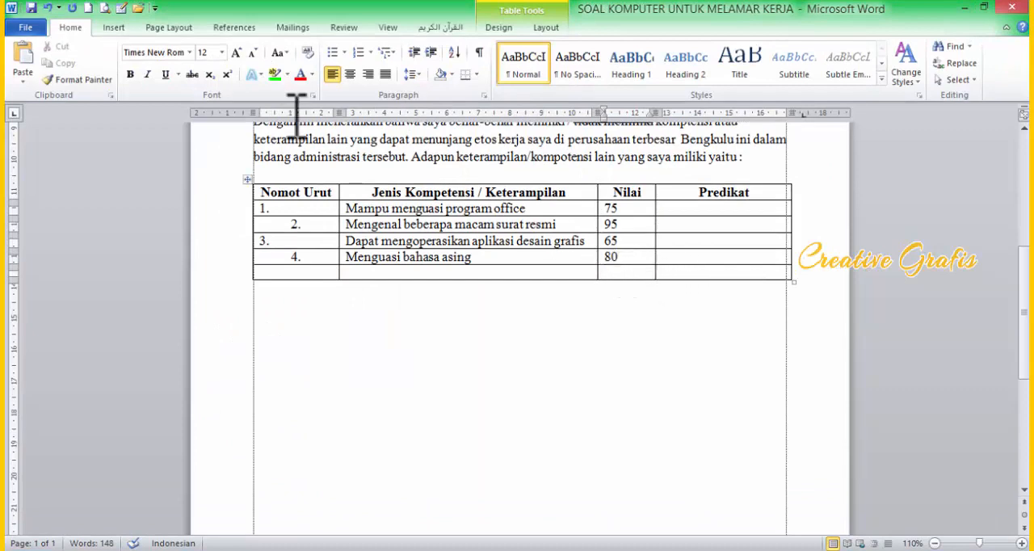
pyautogui.click(545, 27)
pyautogui.click(918, 63)
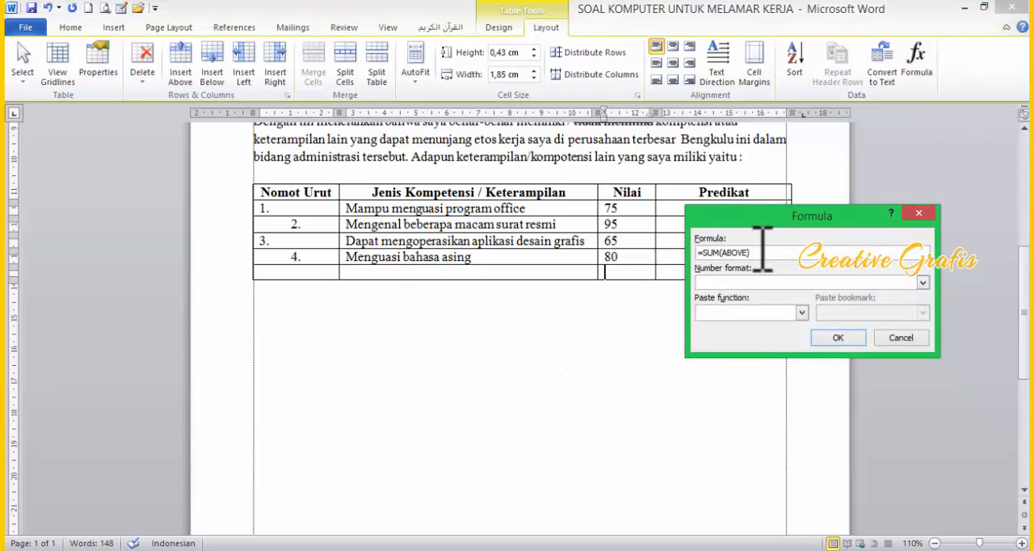
pyautogui.moveTo(718, 252); pyautogui.dragTo(702, 252)
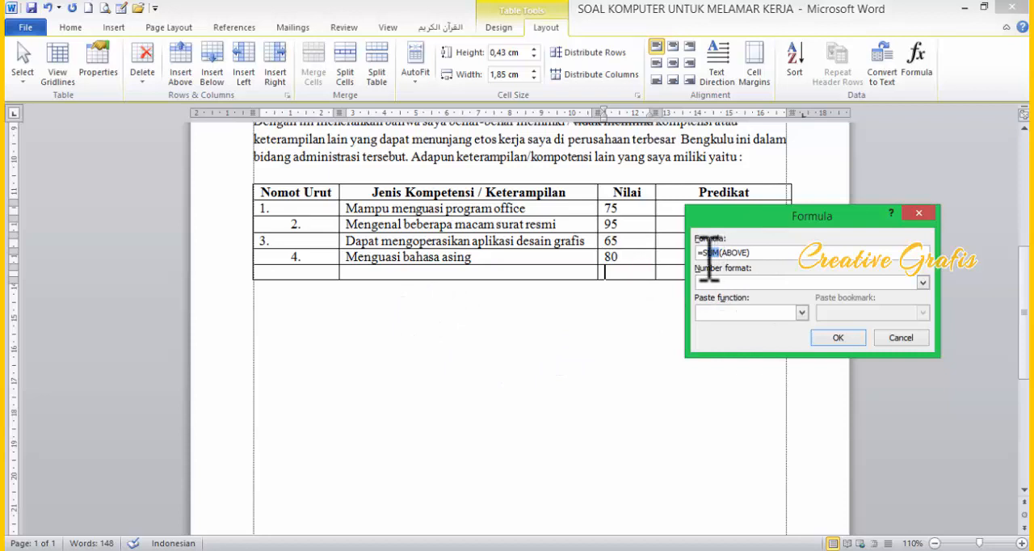
pyautogui.write('AVERAGE')
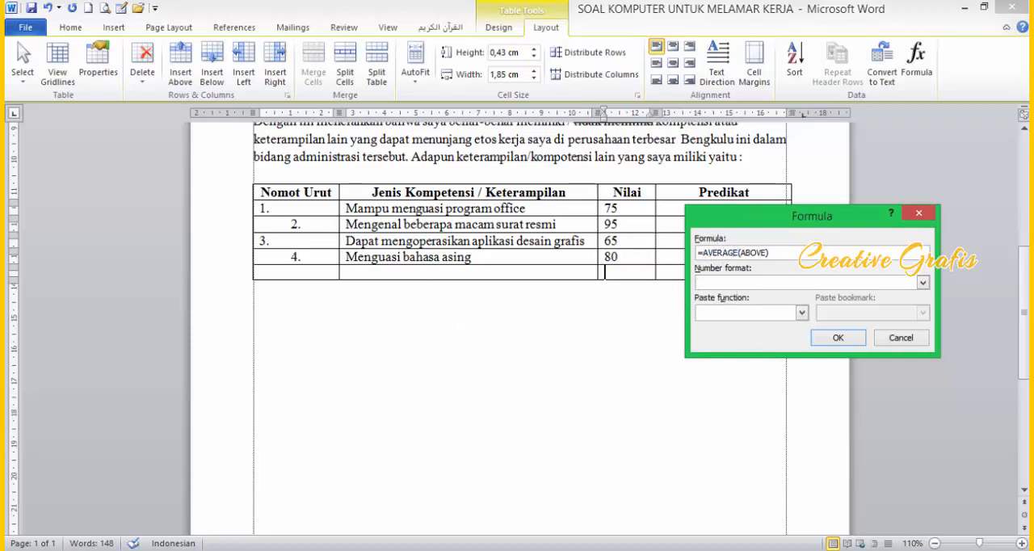
pyautogui.click(838, 338)
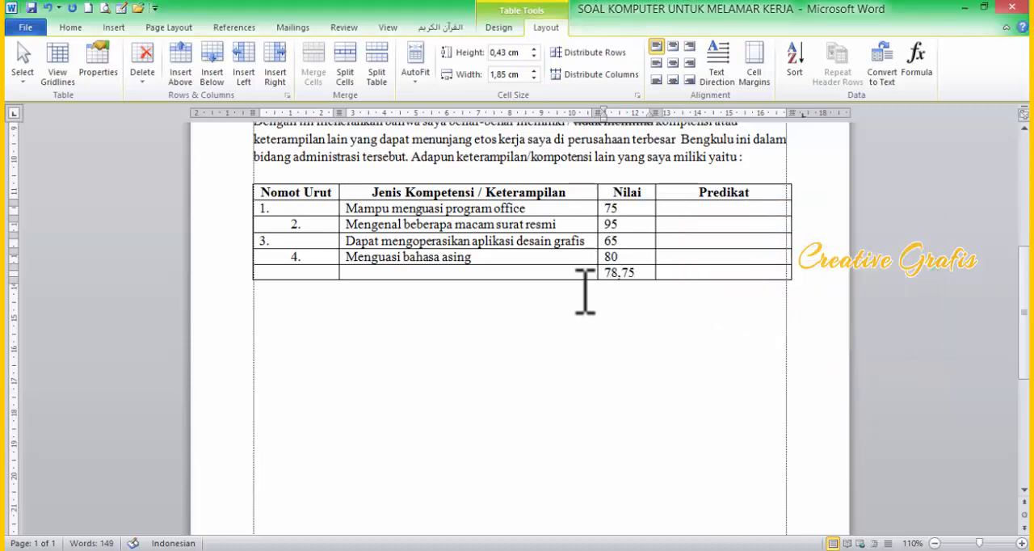
# Step: Enter "Average / Rata2" in the last row of the competency column, with the 2 as subscript
pyautogui.click(400, 276)
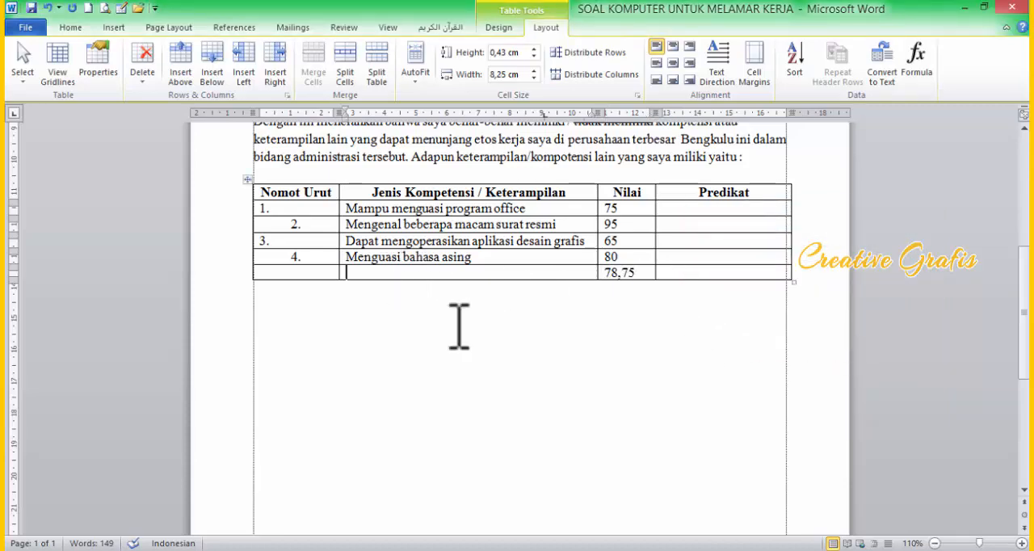
pyautogui.click(984, 8)
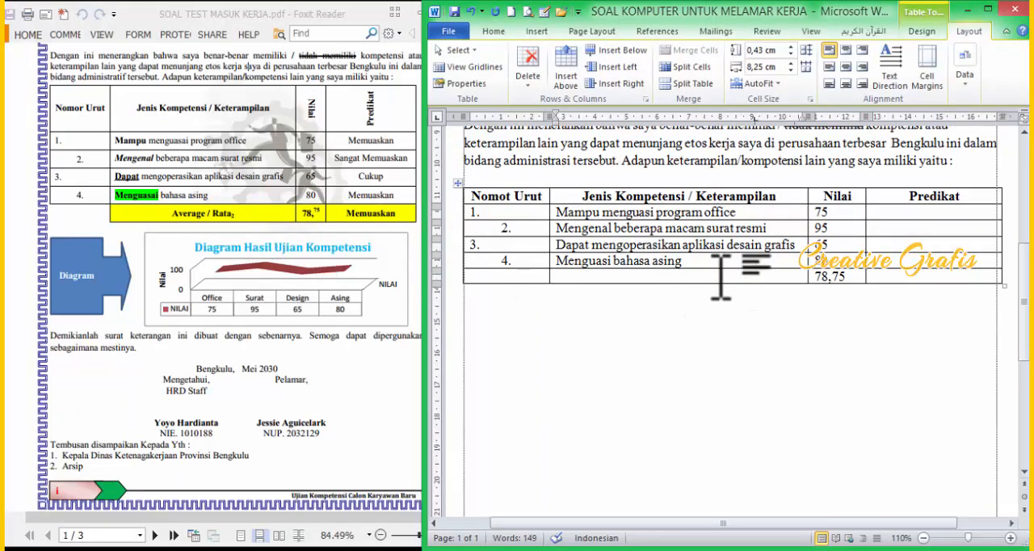
pyautogui.write('A')
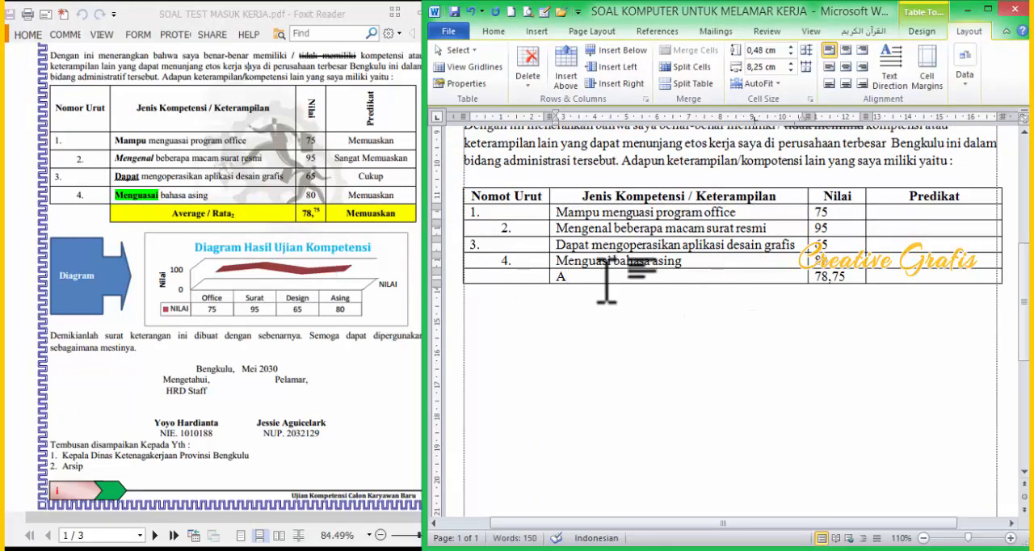
pyautogui.write(' e')
pyautogui.write('ve')
pyautogui.write('rafe')
pyautogui.press('BackSpace')
pyautogui.press('BackSpace')
pyautogui.write('ge')
pyautogui.write('r')
pyautogui.write('Ra')
pyautogui.write('ta2')
pyautogui.hotkey('shift', 'Left')
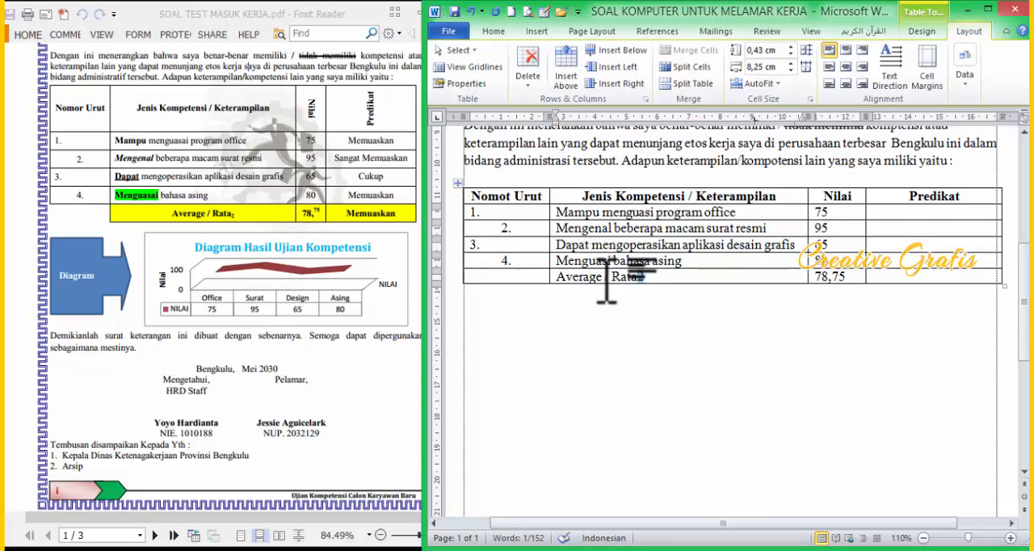
pyautogui.hotkey('ctrl', '=')
# Step: Format the decimal digits 75 of the average score 78,75 as superscript
pyautogui.moveTo(861, 277); pyautogui.dragTo(835, 279)
pyautogui.click(842, 282)
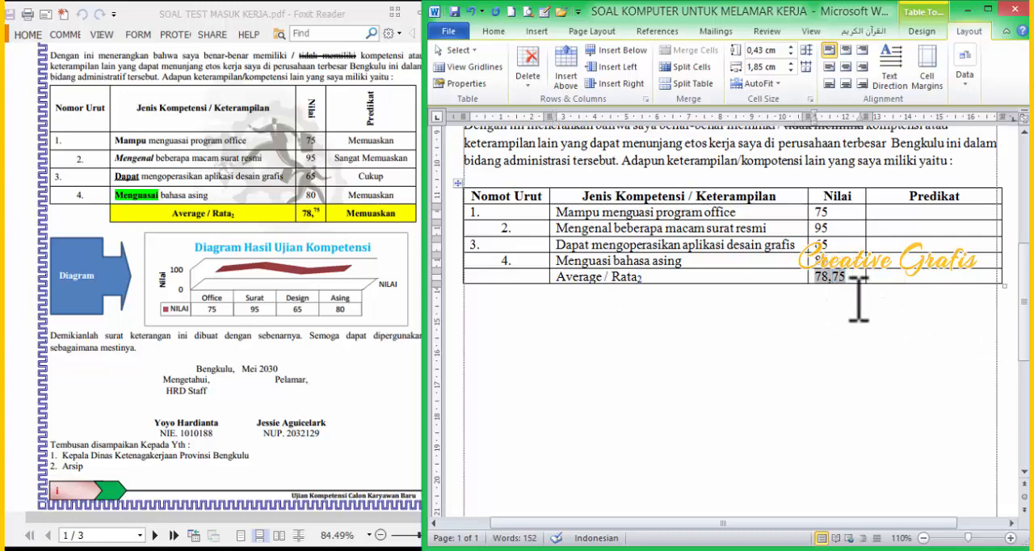
pyautogui.hotkey('shift', 'Right')
pyautogui.hotkey('shift', 'Right')
pyautogui.click(858, 299)
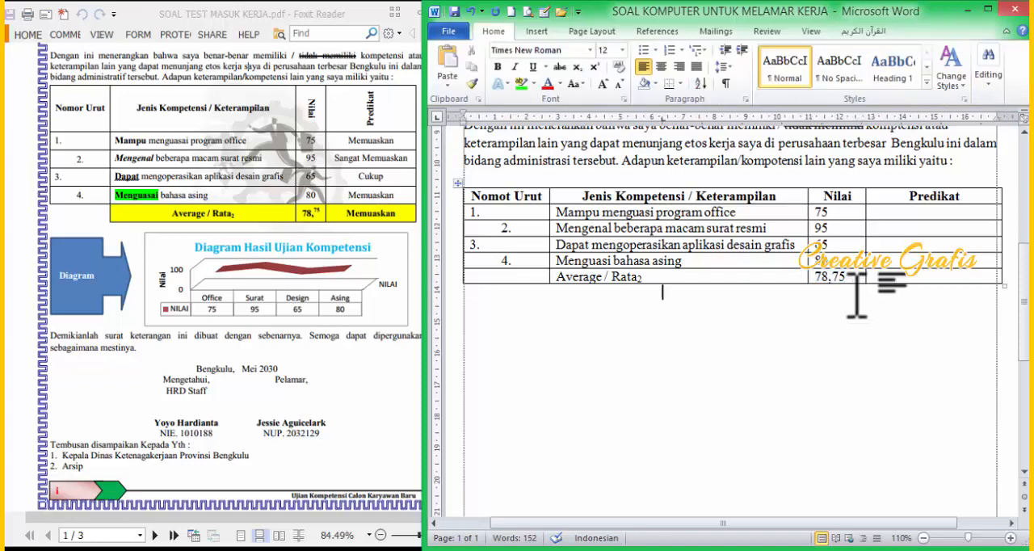
pyautogui.click(854, 279)
pyautogui.doubleClick(854, 278)
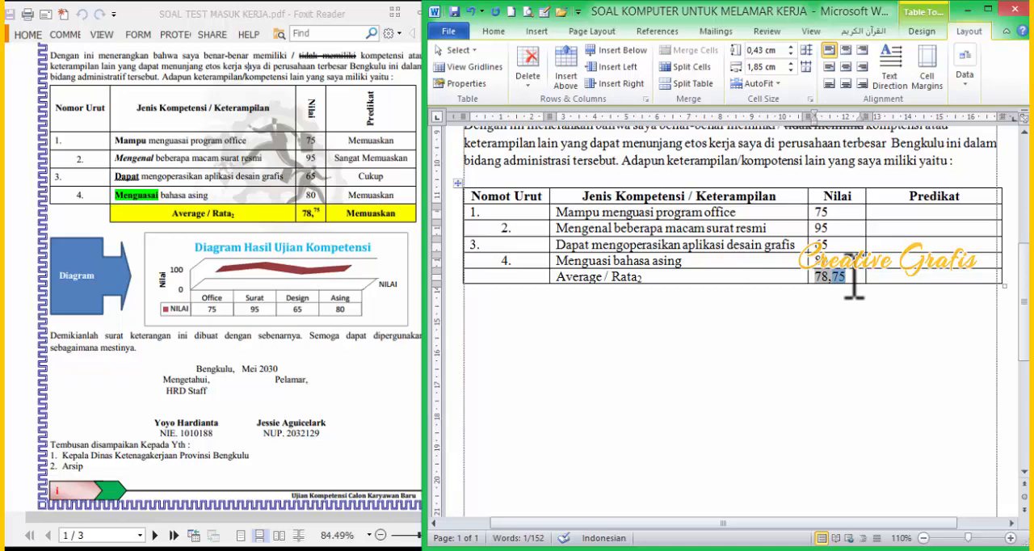
pyautogui.hotkey('ctrl', 'shift', '=')
pyautogui.click(494, 30)
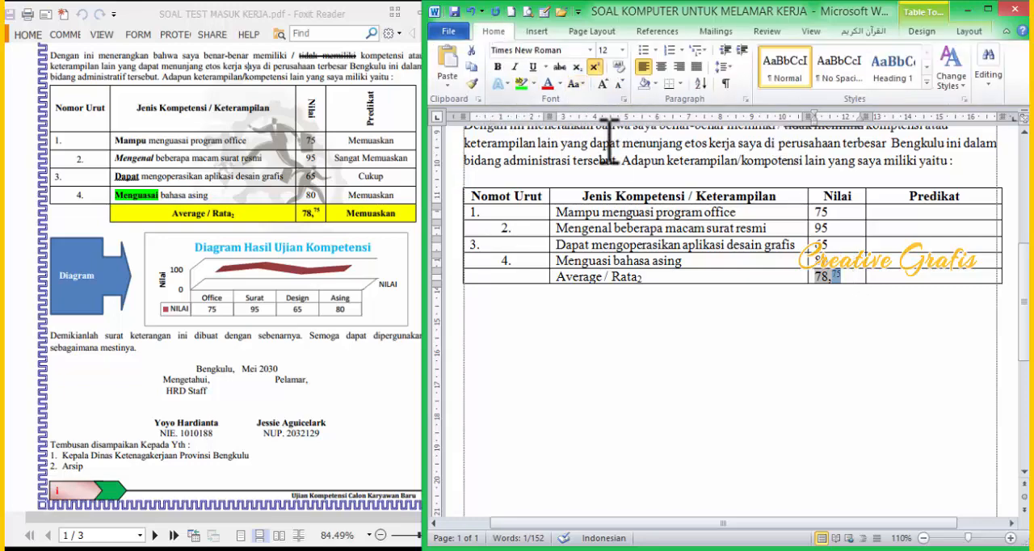
pyautogui.click(987, 9)
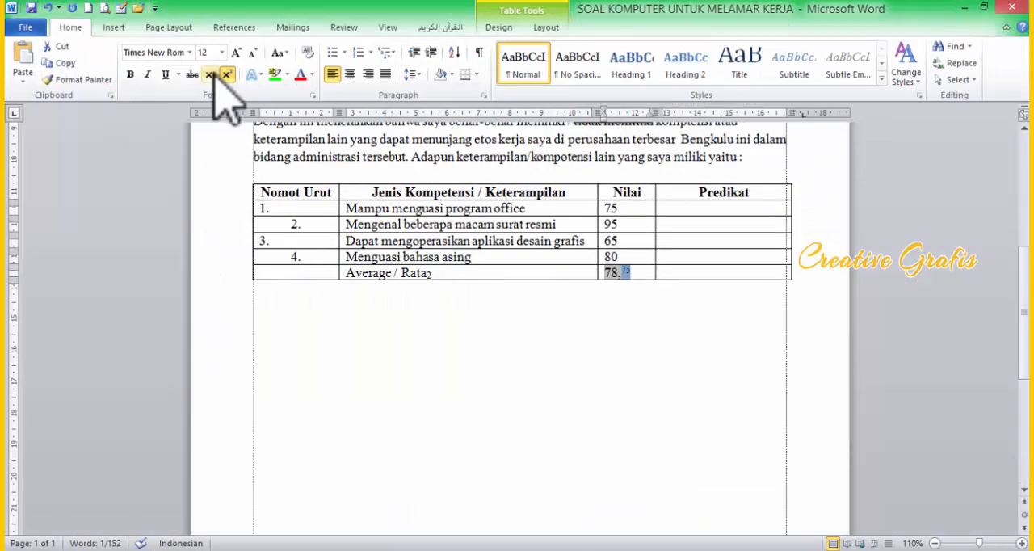
pyautogui.click(985, 8)
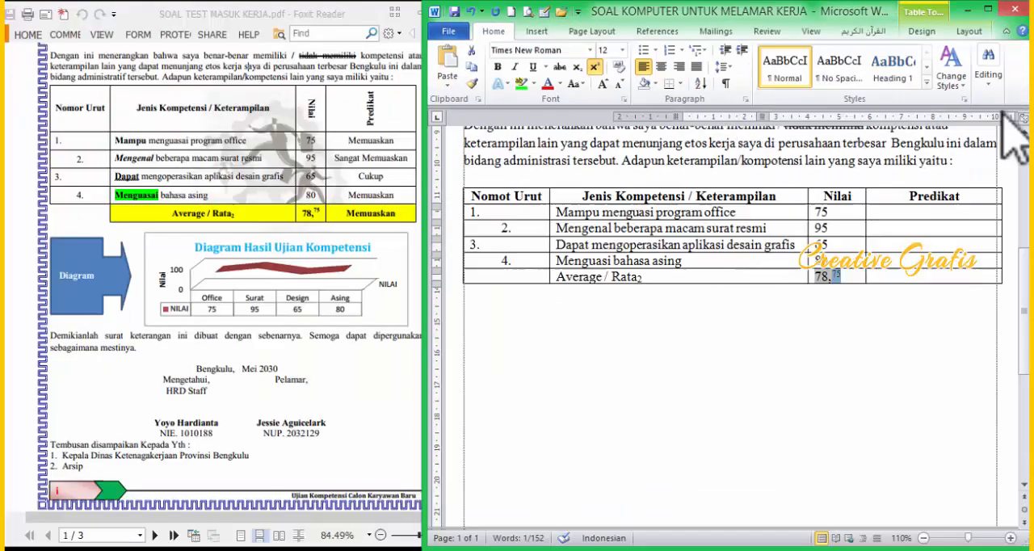
# Step: Enter "Memuaskan" as the Predikat of the average row and copy it to the fourth and first competencies
pyautogui.click(910, 277)
pyautogui.write('Meme')
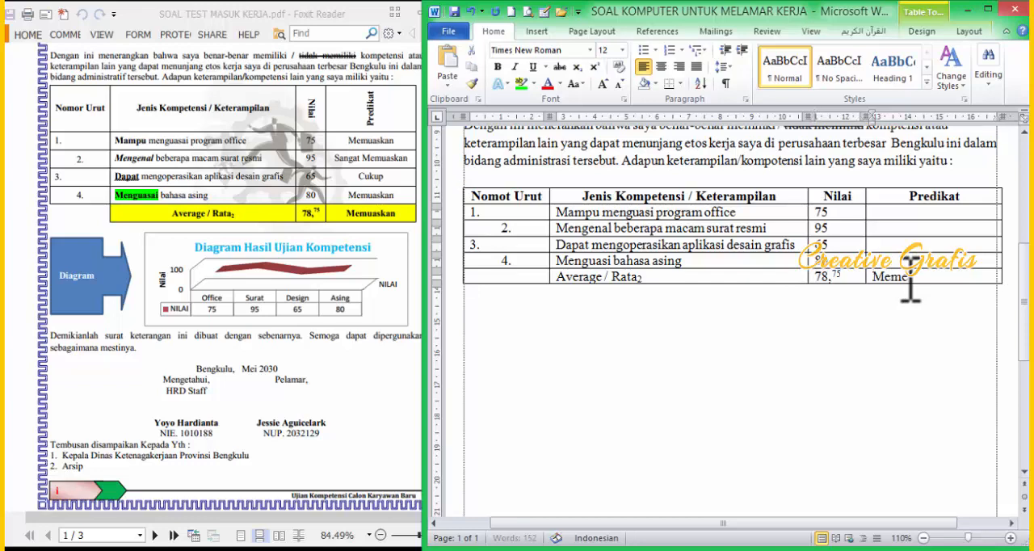
pyautogui.press('BackSpace')
pyautogui.write('uaskan')
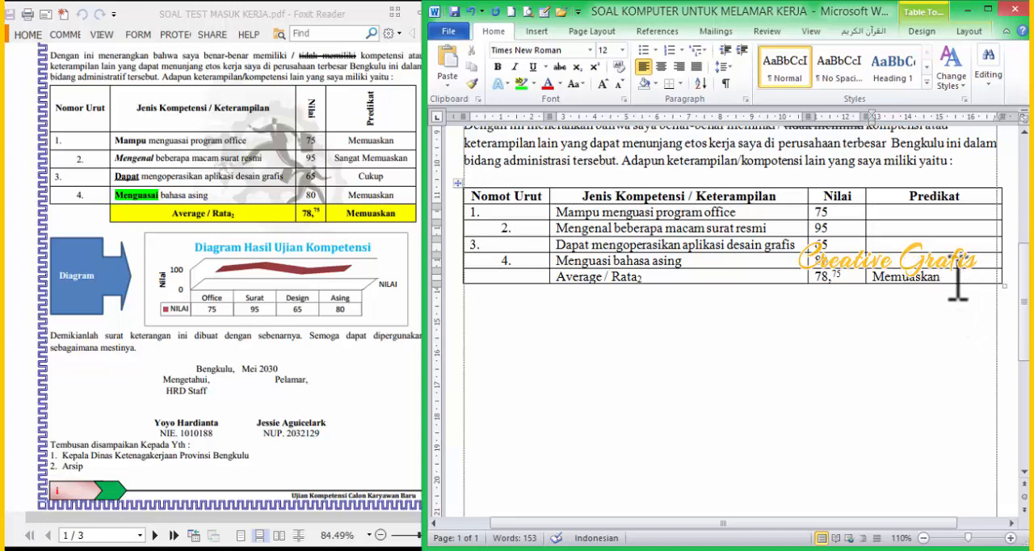
pyautogui.doubleClick(880, 277)
pyautogui.hotkey('ctrl', 'c')
pyautogui.click(916, 260)
pyautogui.hotkey('ctrl', 'v')
pyautogui.click(889, 217)
pyautogui.hotkey('ctrl', 'v')
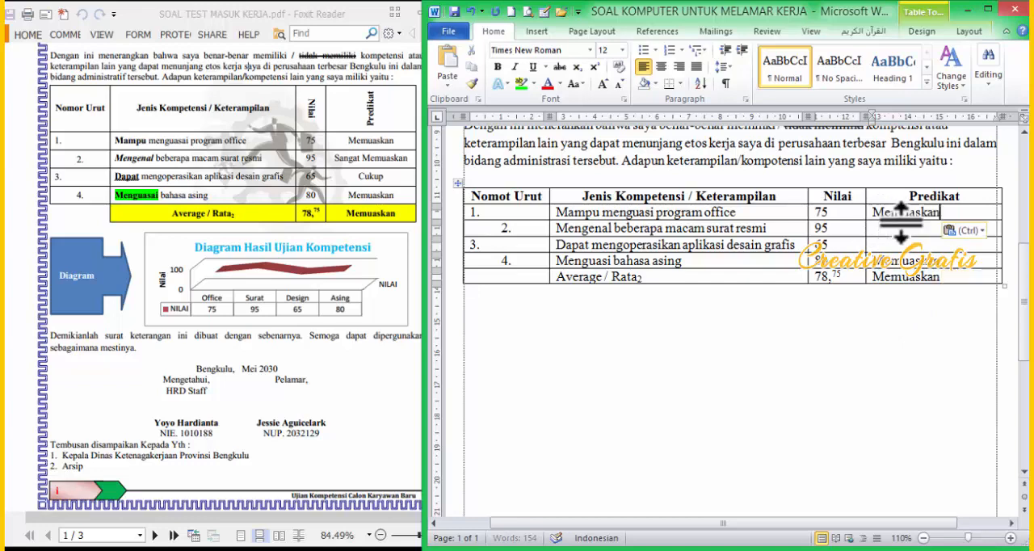
# Step: Enter "Sangat Memuaskan" as the second competency's Predikat and "Cukup" as the third's
pyautogui.click(907, 230)
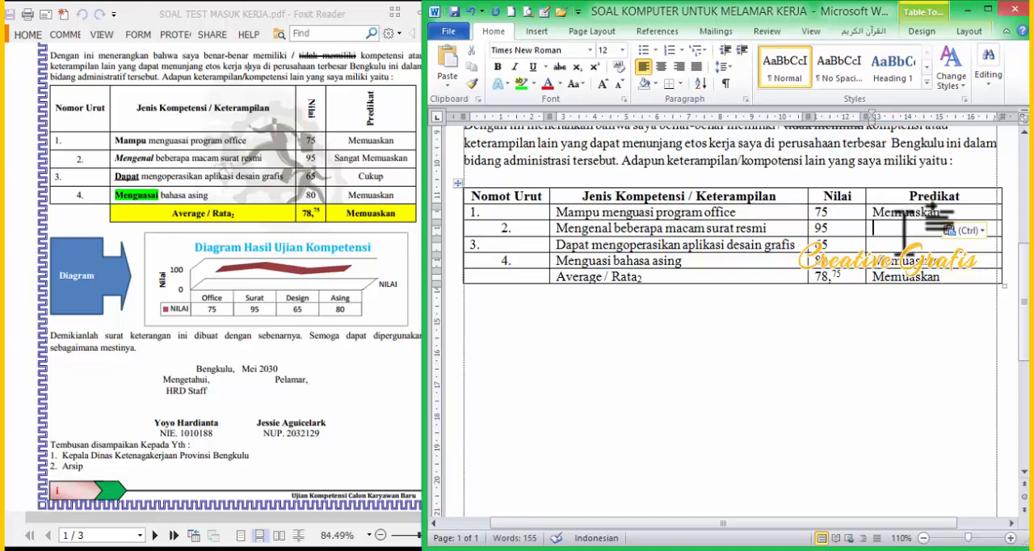
pyautogui.write('sangat ')
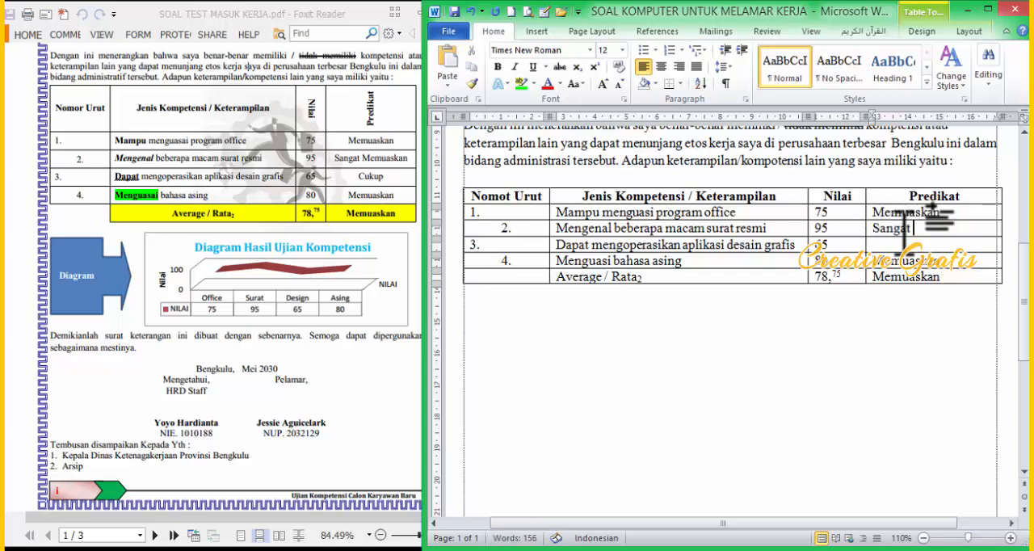
pyautogui.write('Memuaskan')
pyautogui.click(906, 242)
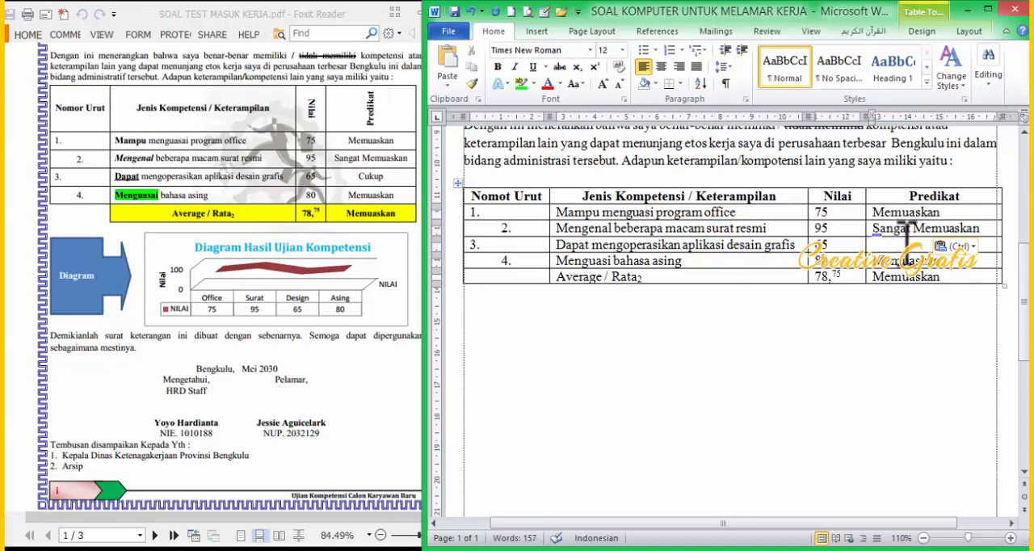
pyautogui.write('cukup')
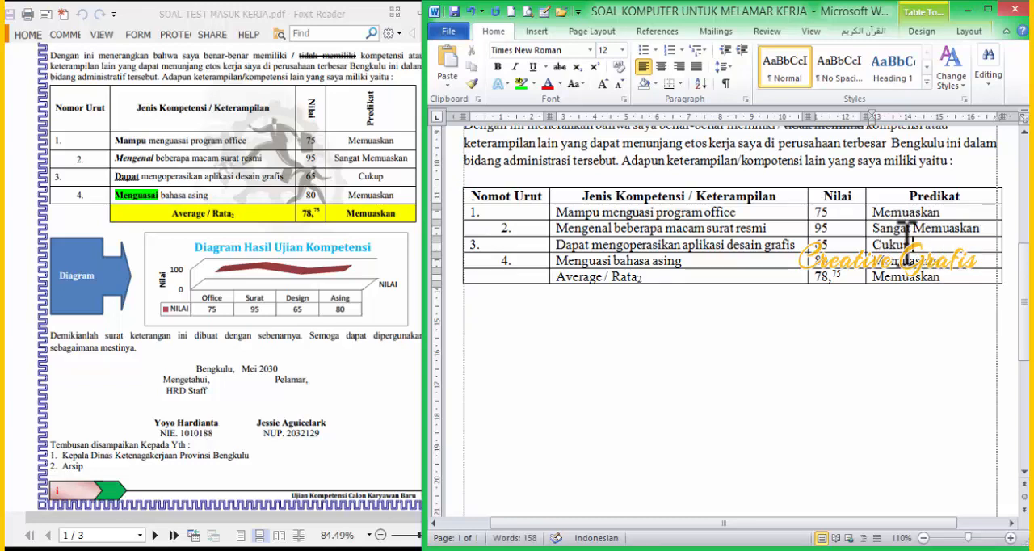
# Step: Center all entries below the headers in the Nilai and Predikat columns
pyautogui.moveTo(911, 213); pyautogui.dragTo(849, 278)
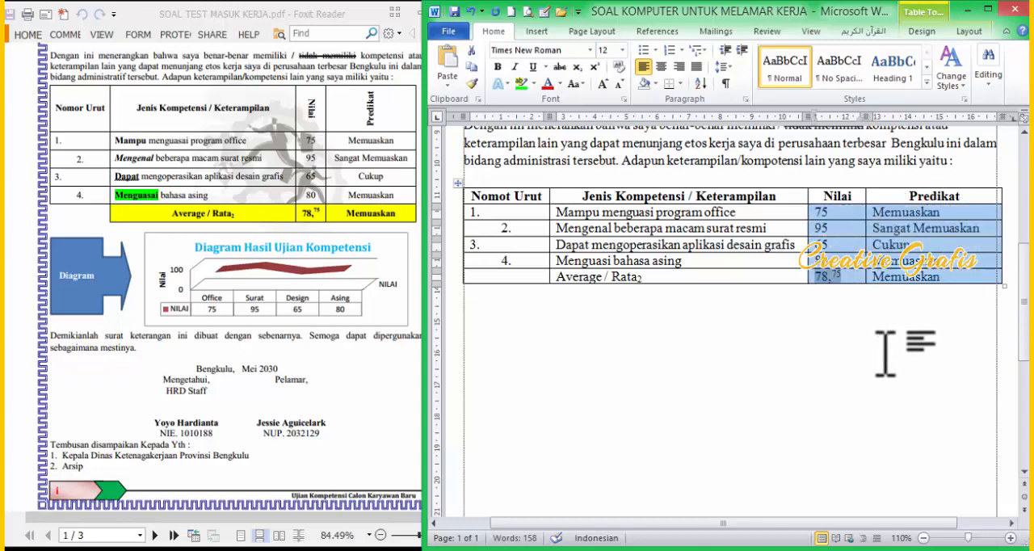
pyautogui.hotkey('ctrl', 'e')
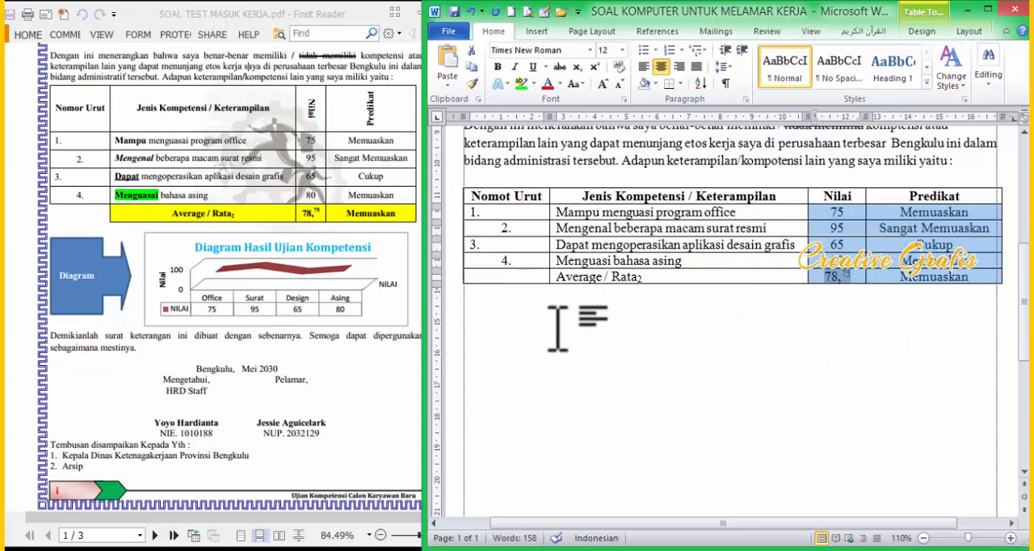
pyautogui.click(499, 304)
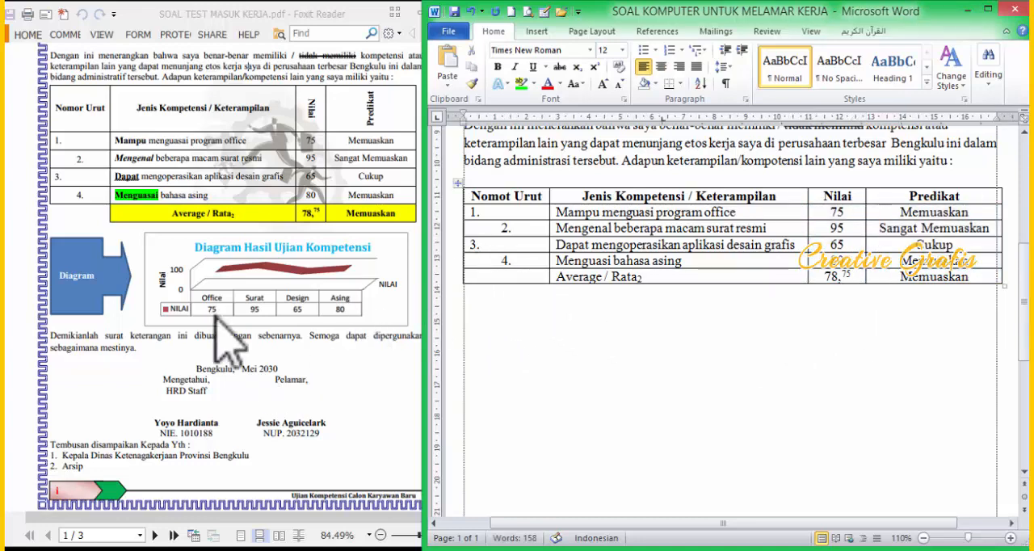
# Step: Begin the closing paragraph below the competency table with "Demikianlah surat keterangan ini"
pyautogui.scroll(-1, 594, 338)
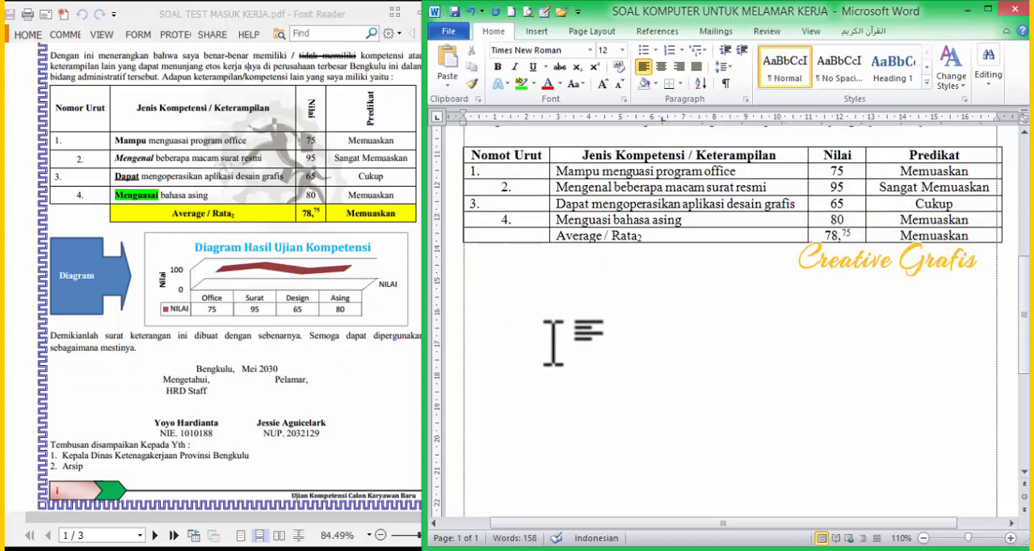
pyautogui.write('demikianlah ')
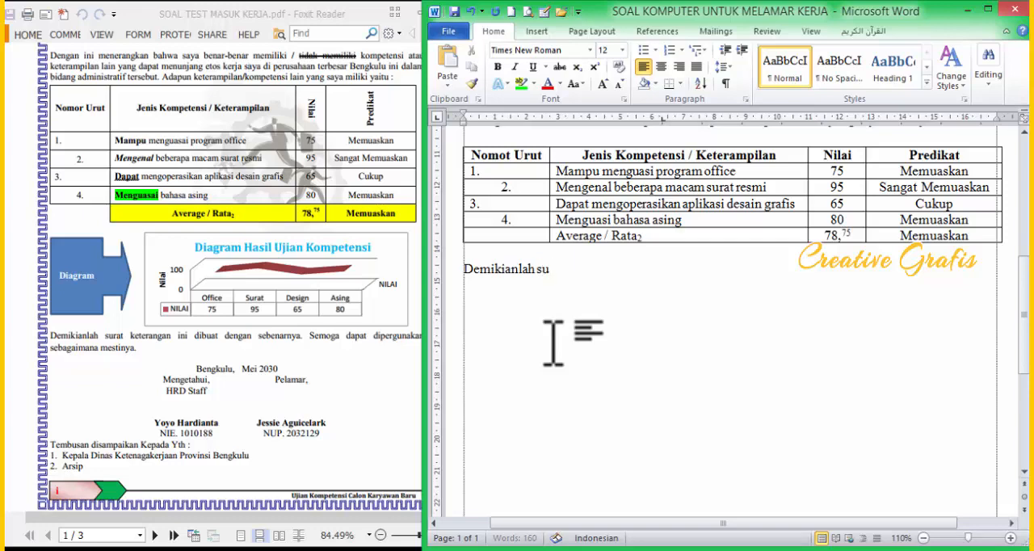
pyautogui.write('surat keterangan ini dai')
pyautogui.press('BackSpace')
pyautogui.press('BackSpace')
pyautogui.write('i')
pyautogui.press('BackSpace')
pyautogui.press('BackSpace')
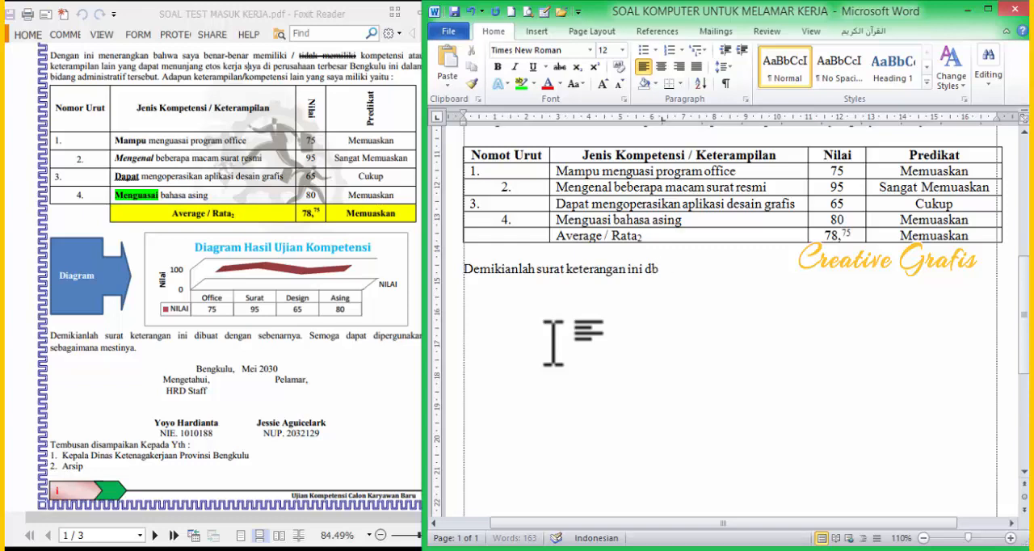
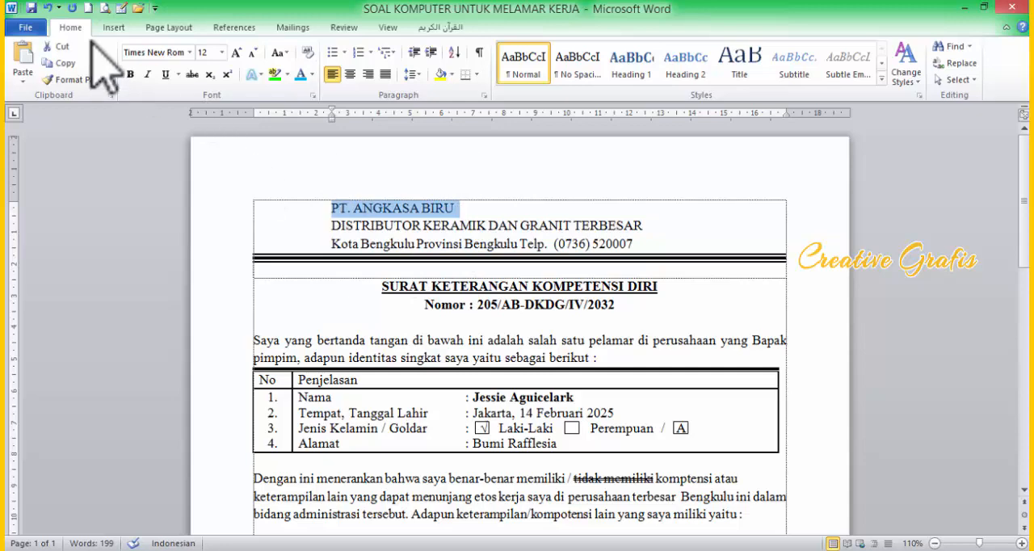
# Step: Convert the "PT. ANGKASA BIRU" letterhead line into WordArt of the first style and add two blank lines before the distributor line
pyautogui.click(114, 27)
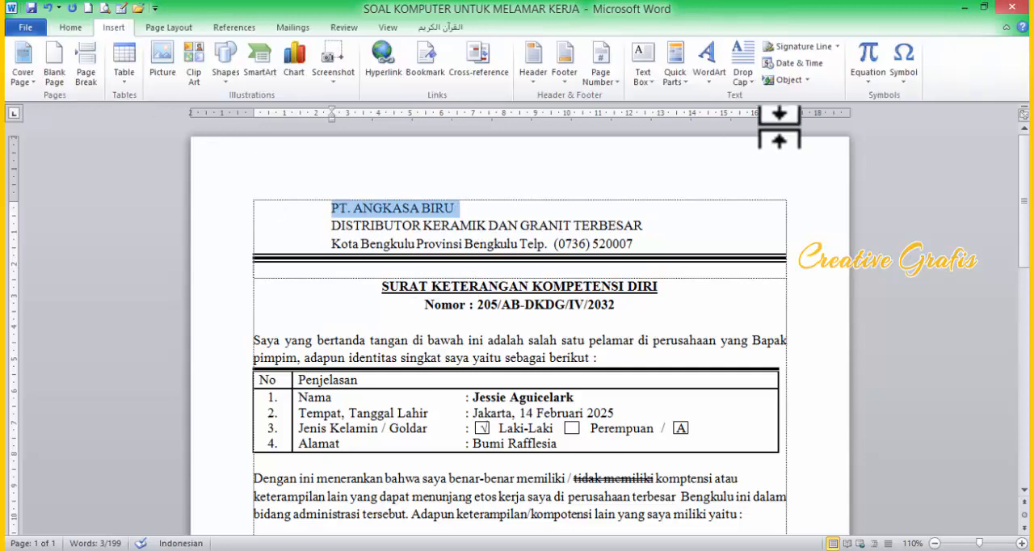
pyautogui.click(709, 78)
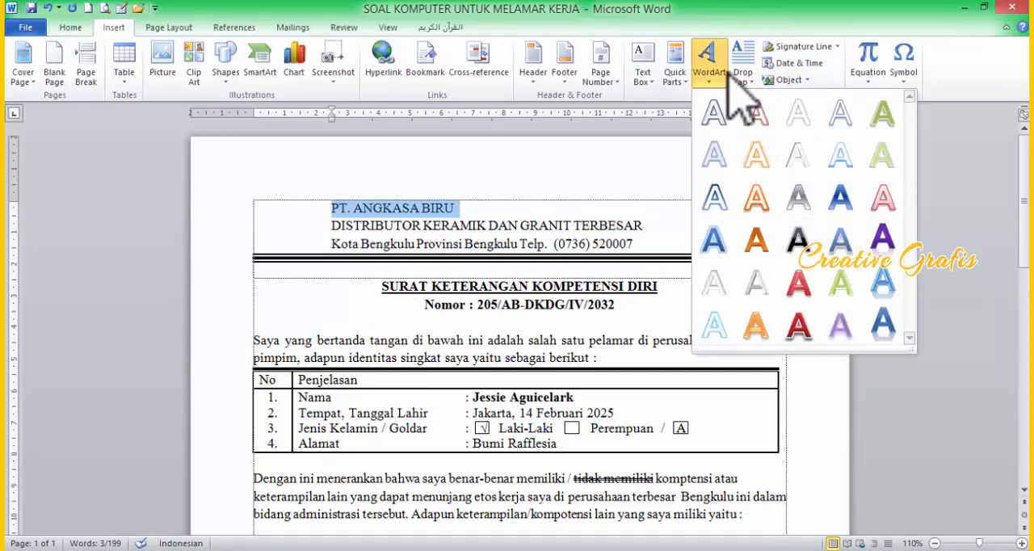
pyautogui.click(715, 117)
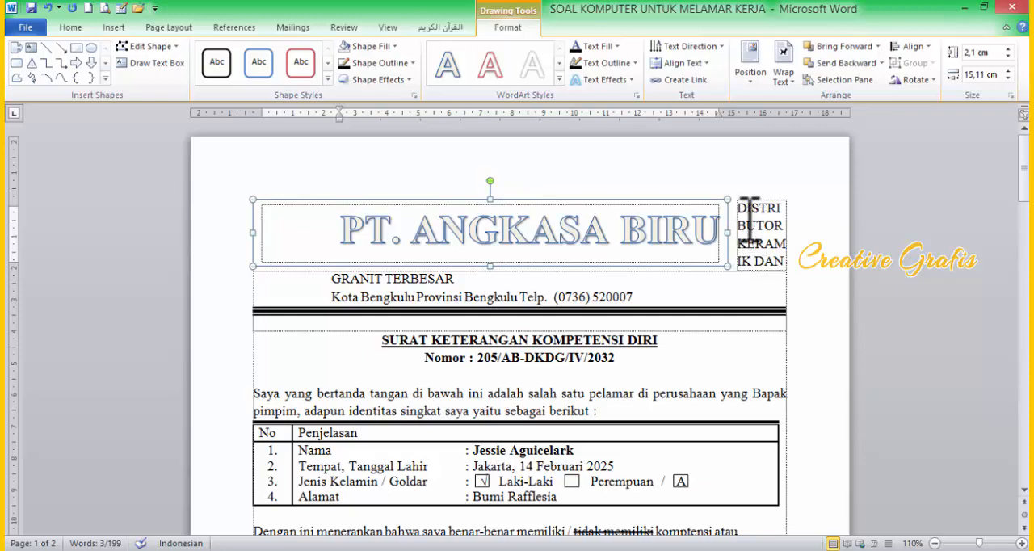
pyautogui.click(755, 214)
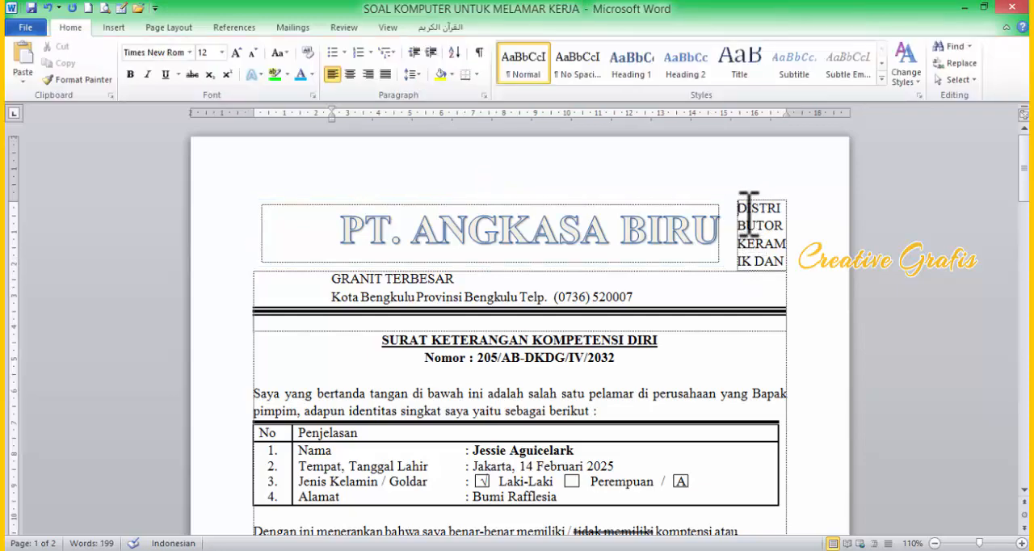
pyautogui.press('Return')
pyautogui.press('Return')
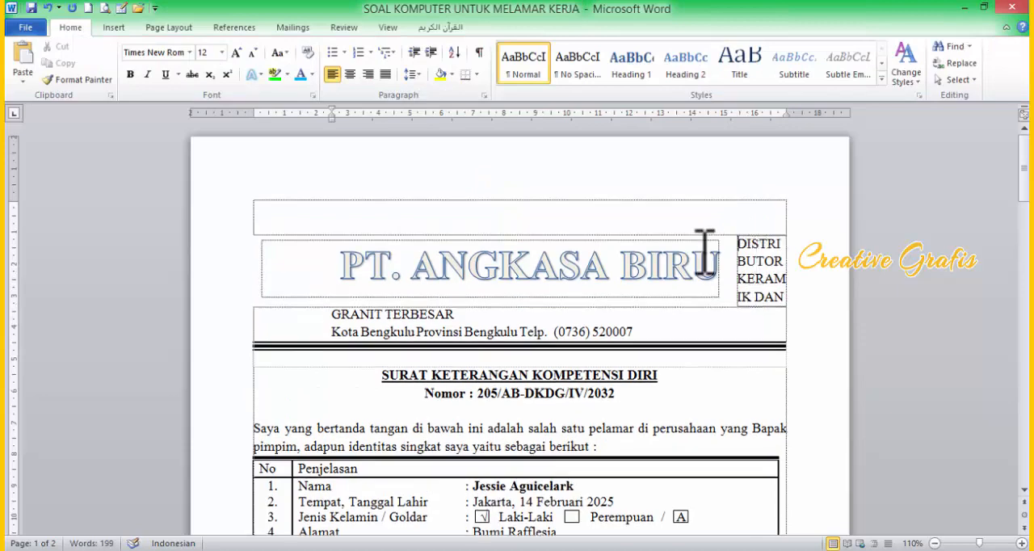
# Step: Set the company name WordArt's text wrapping to In Front of Text and move it up in the letterhead
pyautogui.click(693, 249)
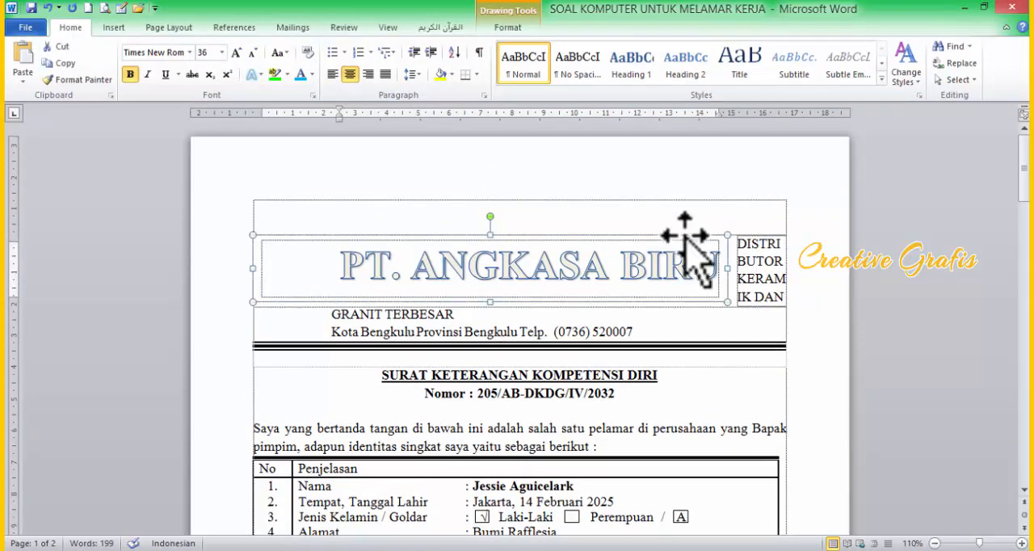
pyautogui.click(783, 68)
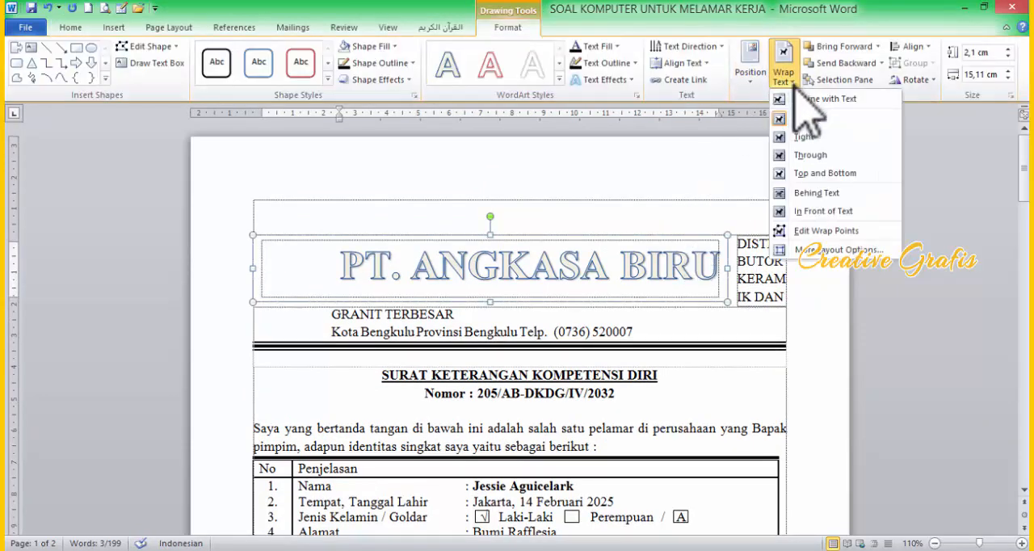
pyautogui.click(818, 212)
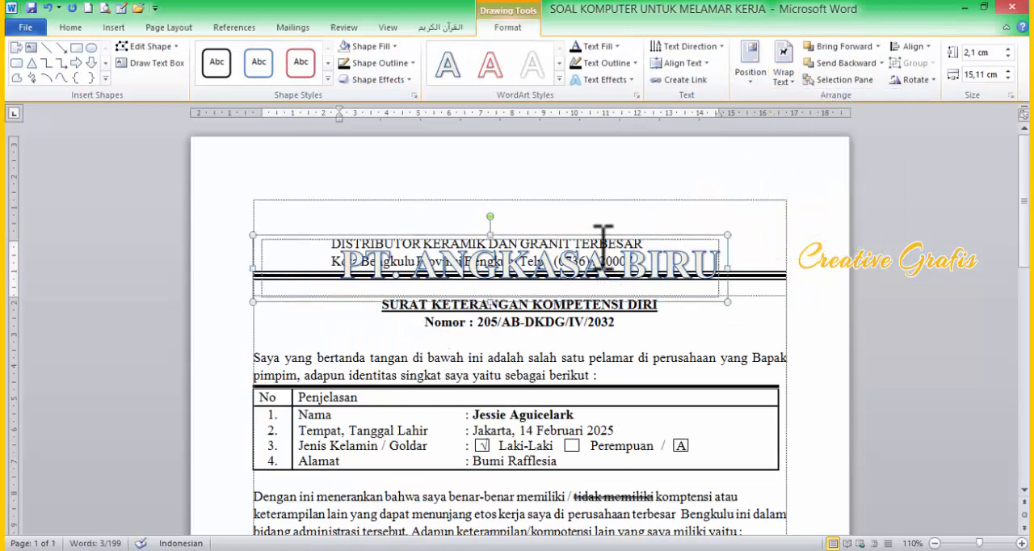
pyautogui.moveTo(598, 241); pyautogui.dragTo(606, 194)
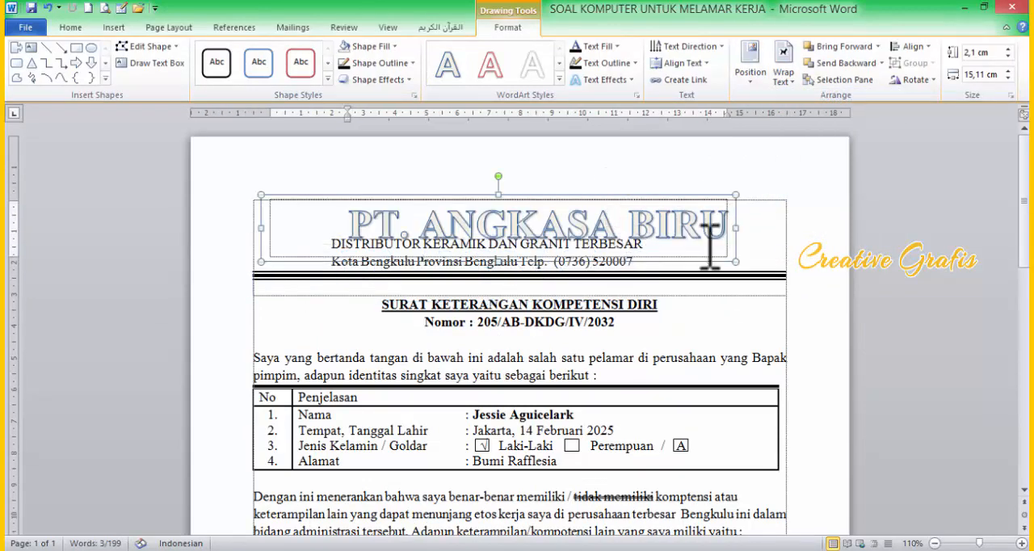
# Step: Resize the company name WordArt box to about 1,75 cm high and 16,7 cm wide and reduce its text size
pyautogui.moveTo(736, 261); pyautogui.dragTo(372, 224)
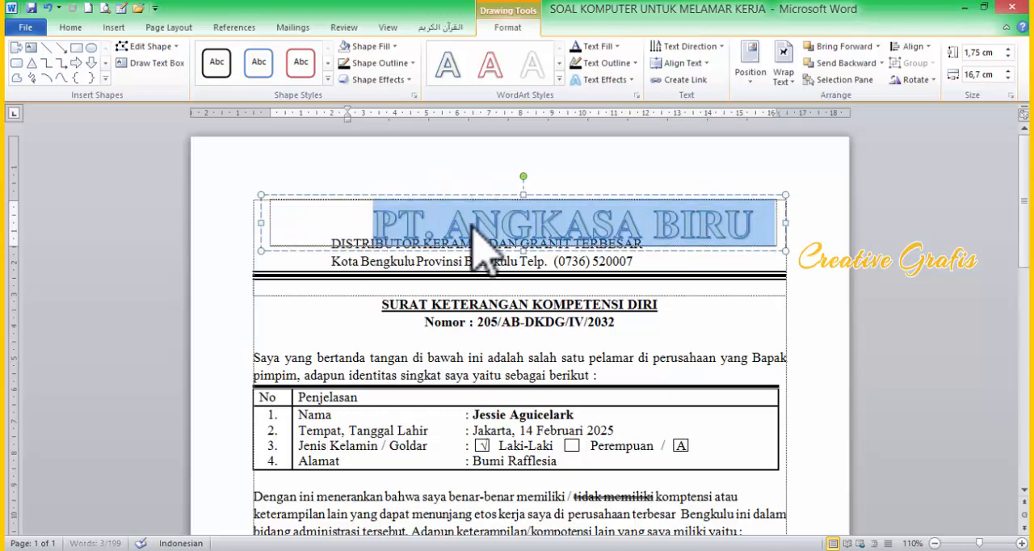
pyautogui.hotkey('ctrl', '[')
pyautogui.hotkey('ctrl', '[')
pyautogui.hotkey('ctrl', '[')
pyautogui.hotkey('ctrl', '[')
pyautogui.hotkey('ctrl', '[')
pyautogui.hotkey('ctrl', '[')
pyautogui.hotkey('ctrl', '[')
pyautogui.hotkey('ctrl', '[')
pyautogui.hotkey('ctrl', '[')
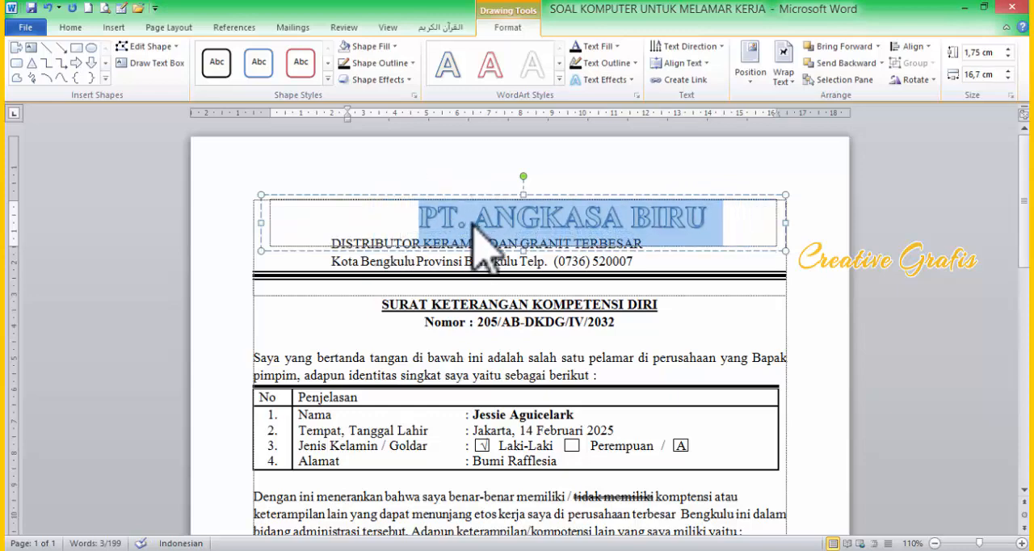
pyautogui.click(745, 232)
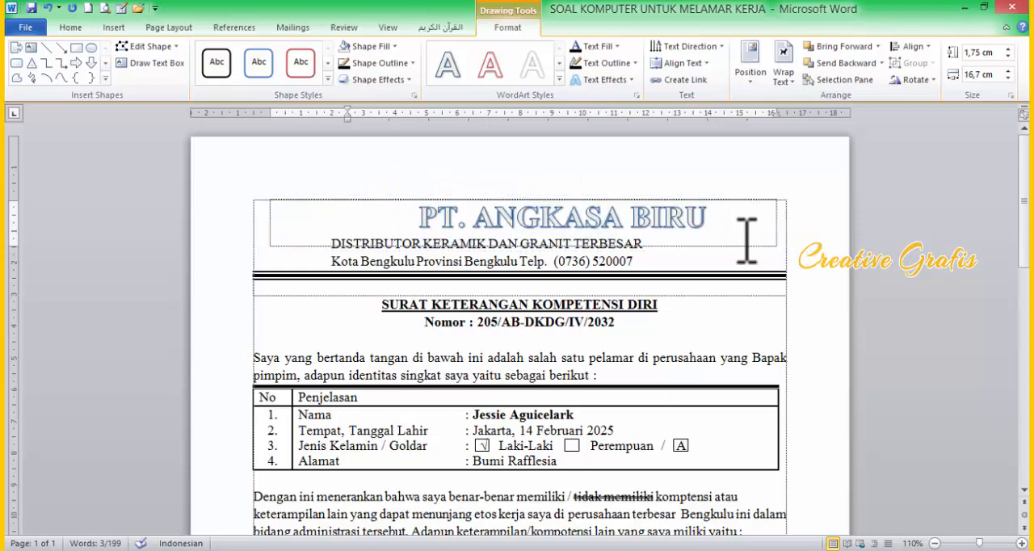
# Step: Narrow the company name WordArt box to about 13,13 cm and place it above the distributor line
pyautogui.tripleClick(263, 223)
pyautogui.moveTo(259, 226); pyautogui.dragTo(373, 223)
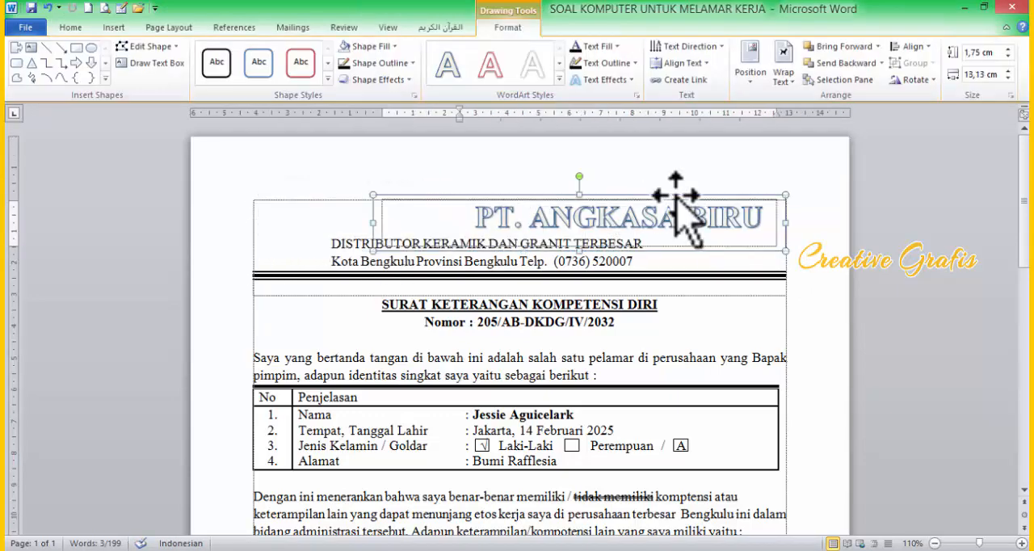
pyautogui.moveTo(676, 196); pyautogui.dragTo(556, 182)
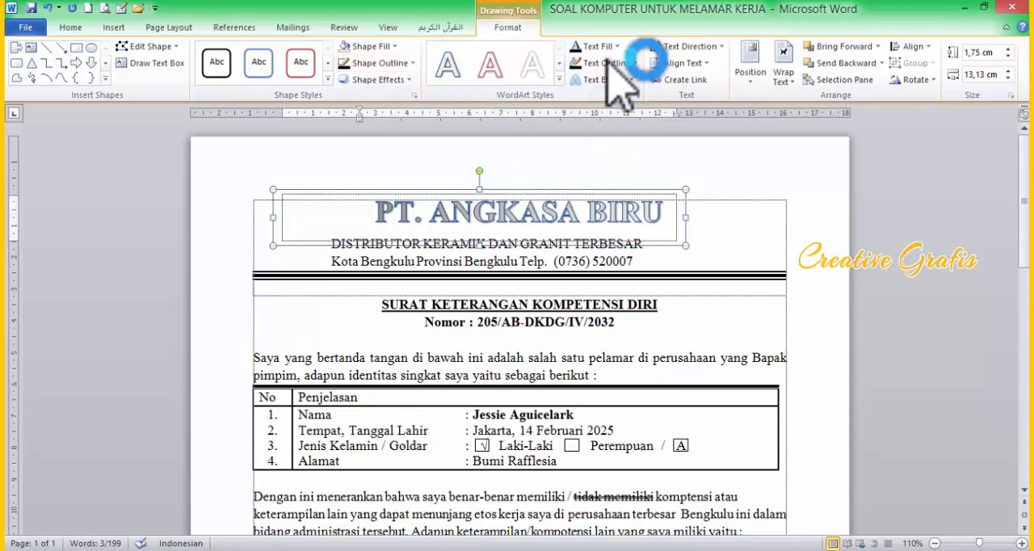
# Step: Try the Chevron Down Transform text effect on the company name WordArt
pyautogui.click(631, 80)
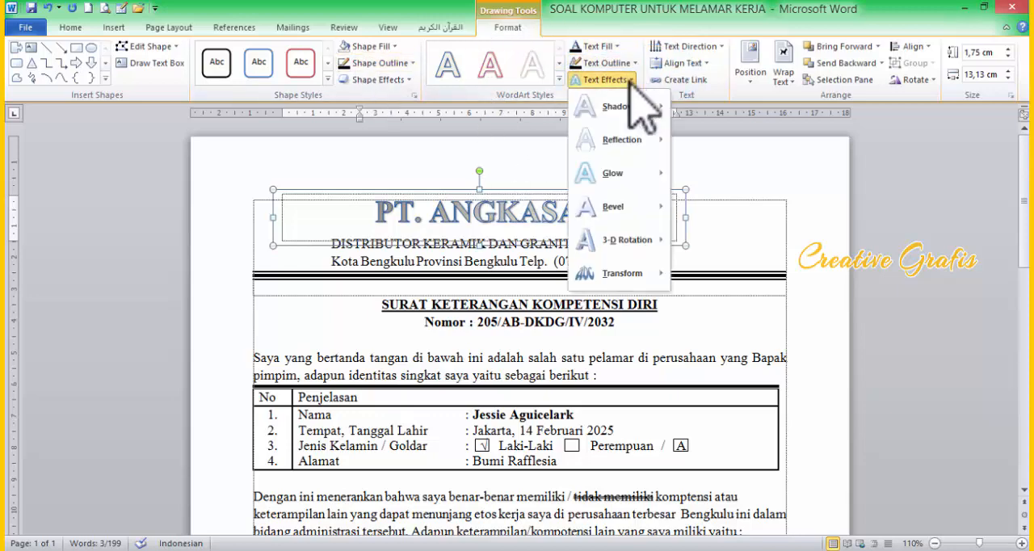
pyautogui.moveTo(639, 277)
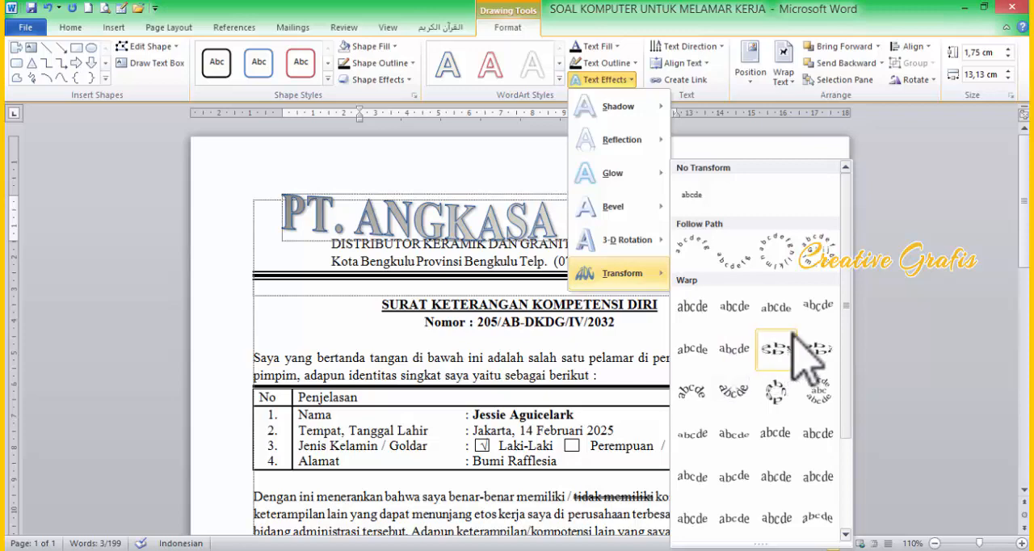
pyautogui.click(734, 349)
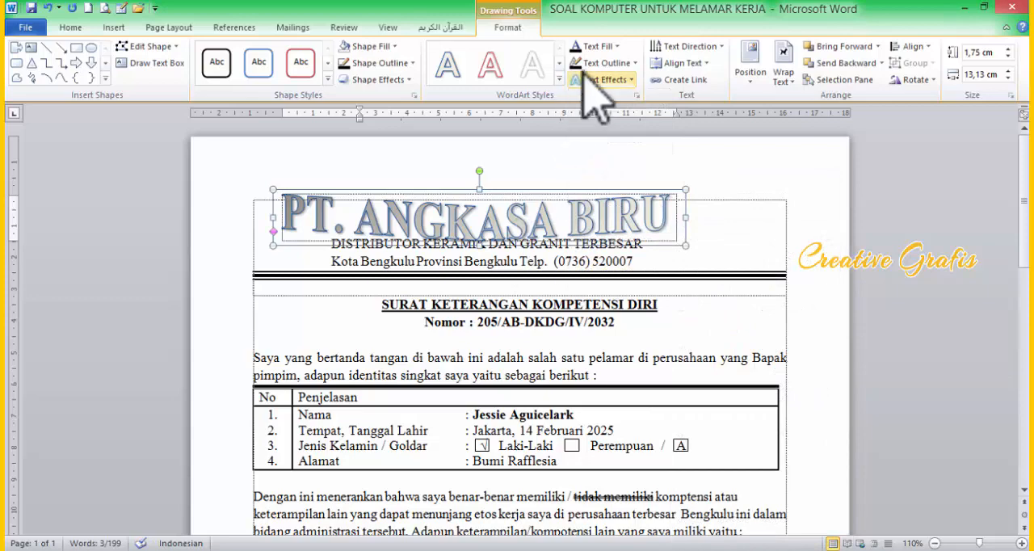
# Step: Apply a wave-shaped warp to the company name WordArt and fit it above the distributor line at about 1,23 by 12,56 cm
pyautogui.click(624, 80)
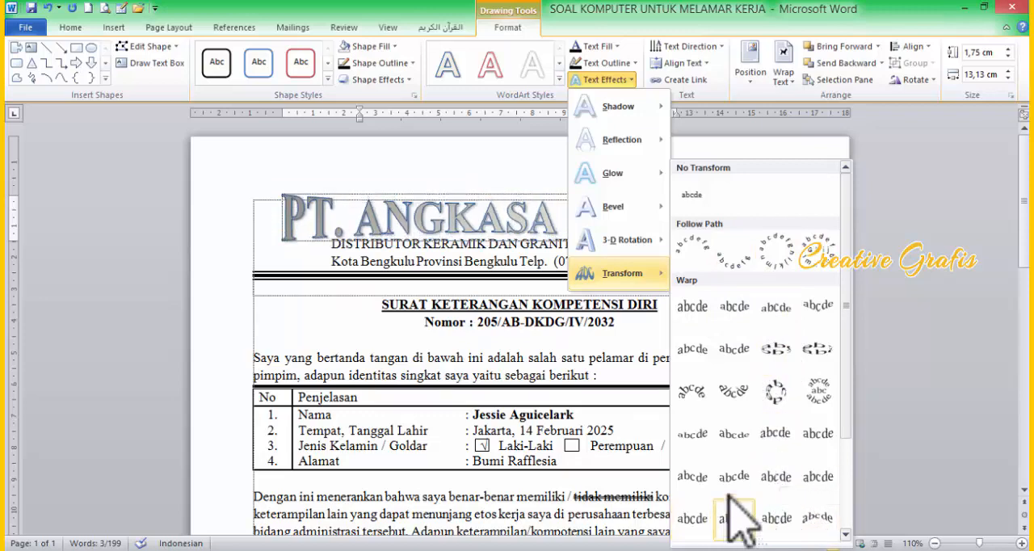
pyautogui.click(699, 485)
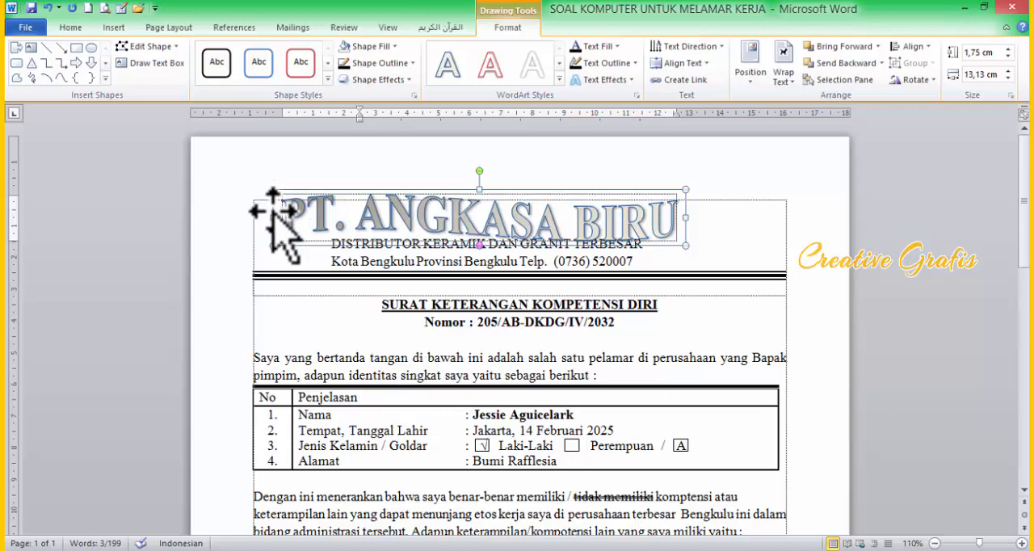
pyautogui.moveTo(273, 211); pyautogui.dragTo(340, 223)
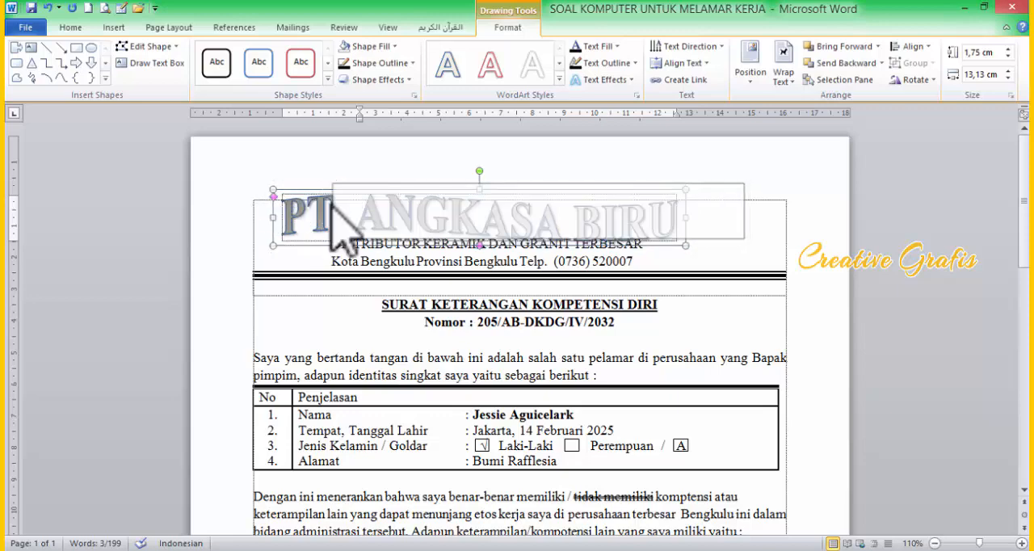
pyautogui.moveTo(744, 184); pyautogui.dragTo(726, 200)
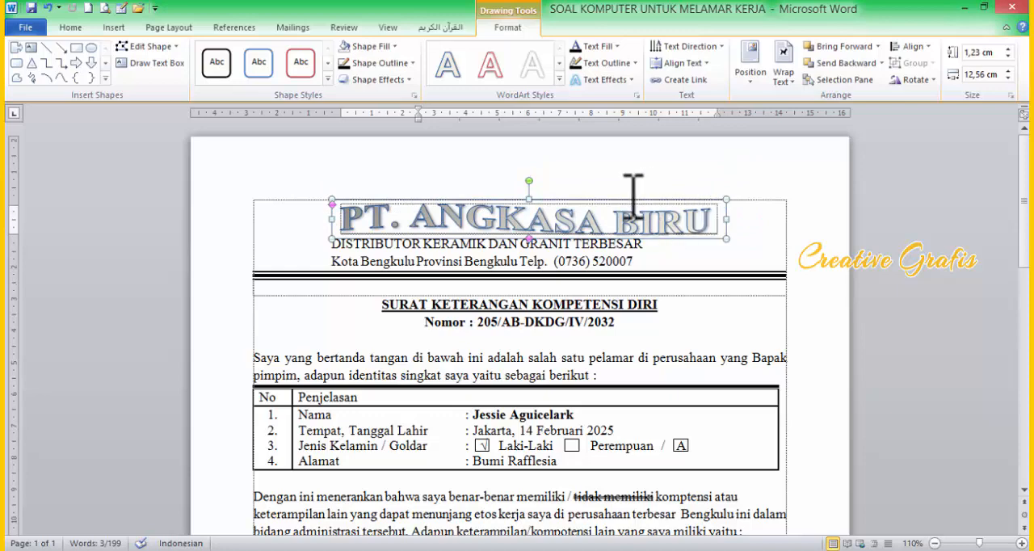
pyautogui.moveTo(626, 199); pyautogui.dragTo(620, 200)
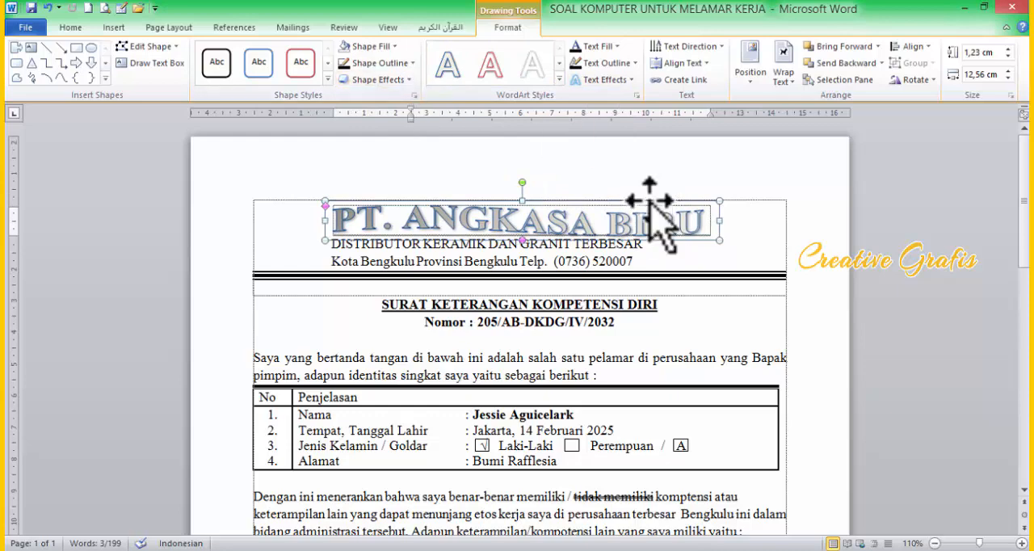
pyautogui.click(616, 47)
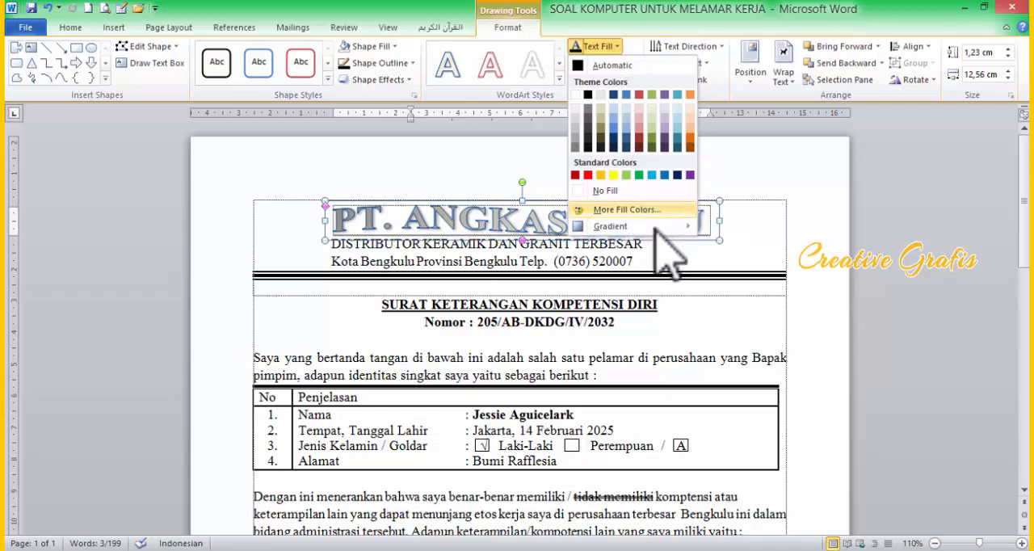
pyautogui.moveTo(669, 228)
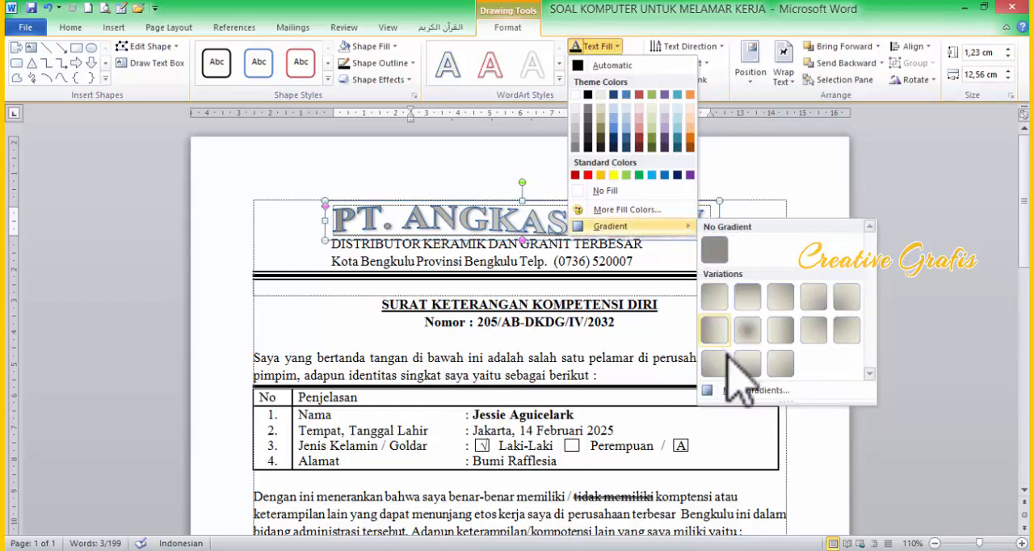
pyautogui.click(538, 212)
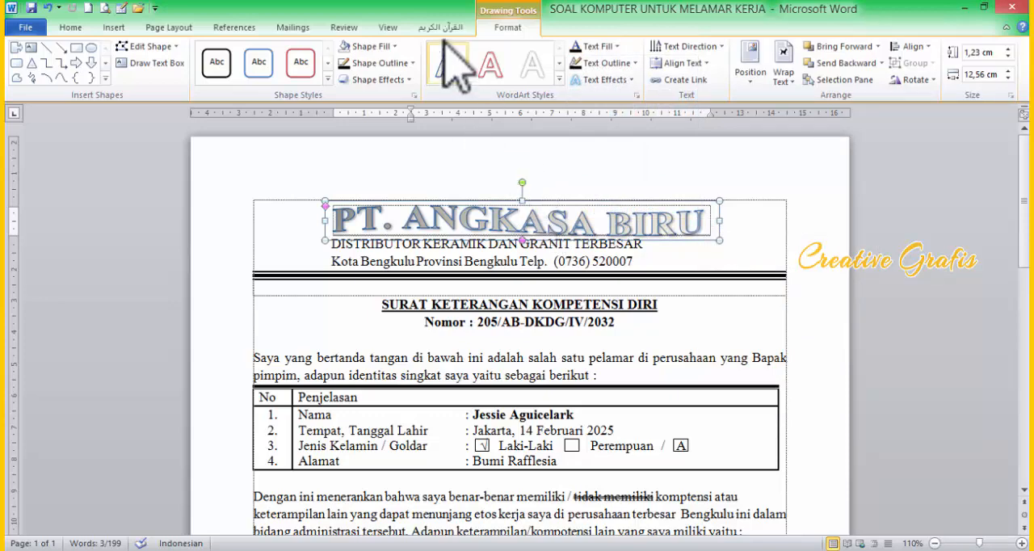
pyautogui.click(386, 47)
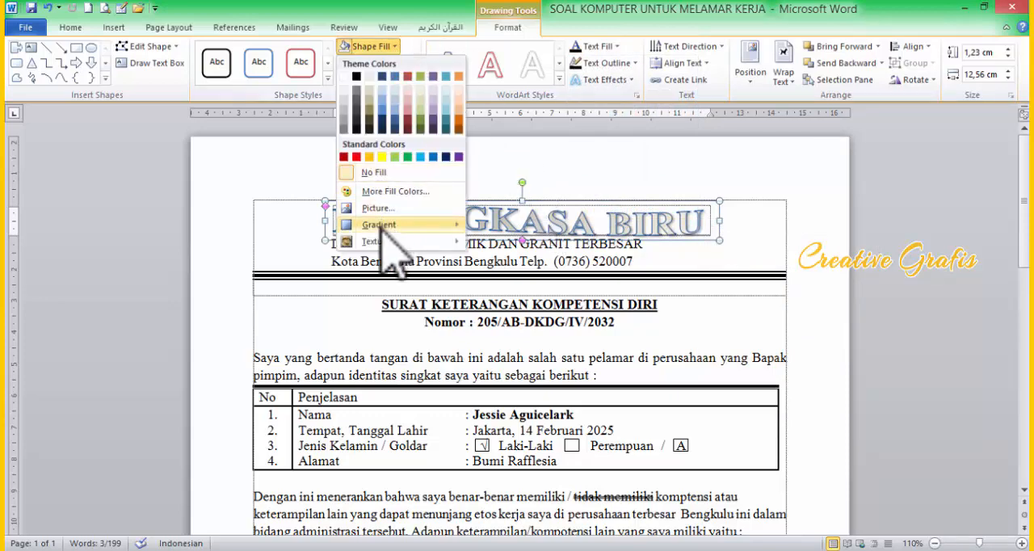
pyautogui.moveTo(376, 240)
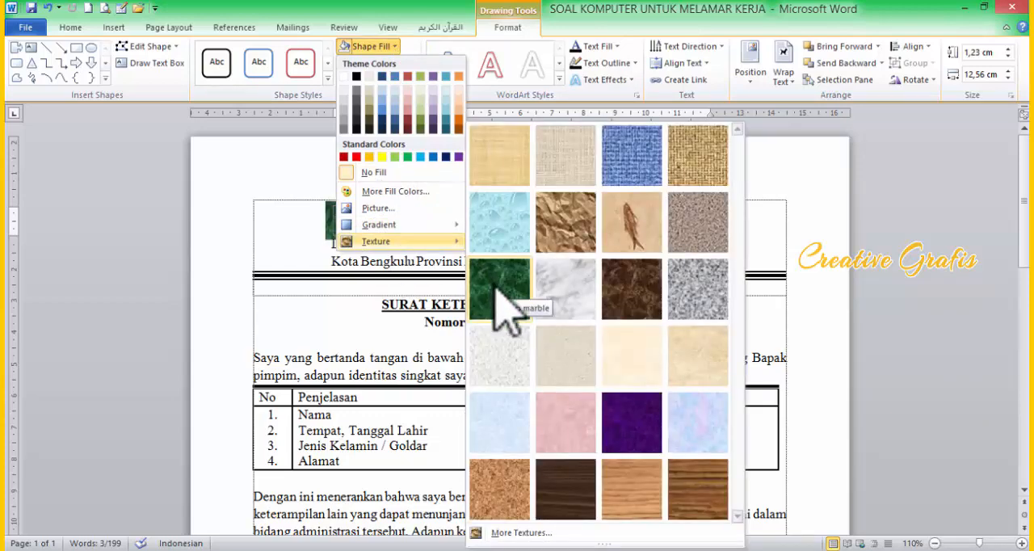
pyautogui.click(323, 210)
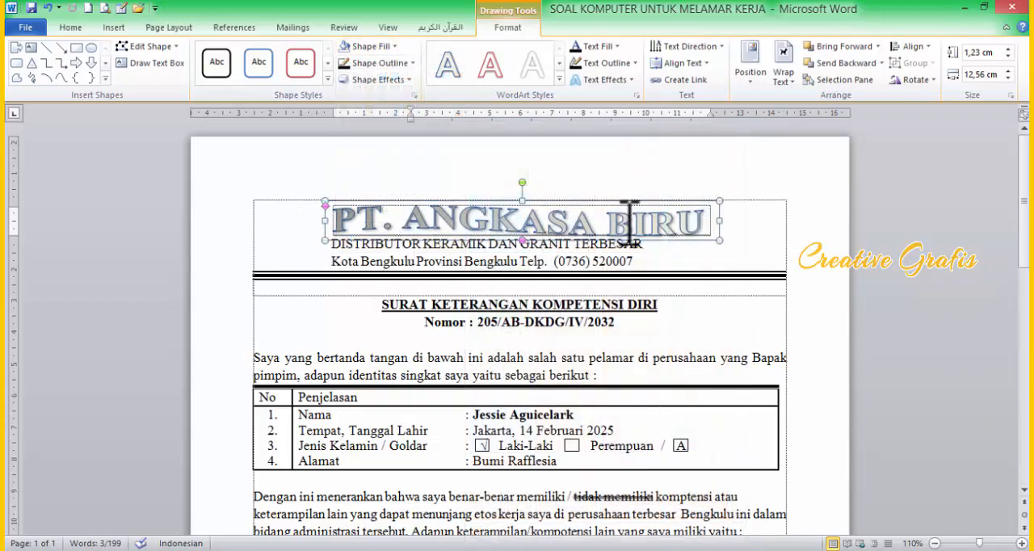
pyautogui.click(666, 226)
# Step: Insert the clip art of a woman working at a computer at the start of the letterhead text
pyautogui.click(770, 228)
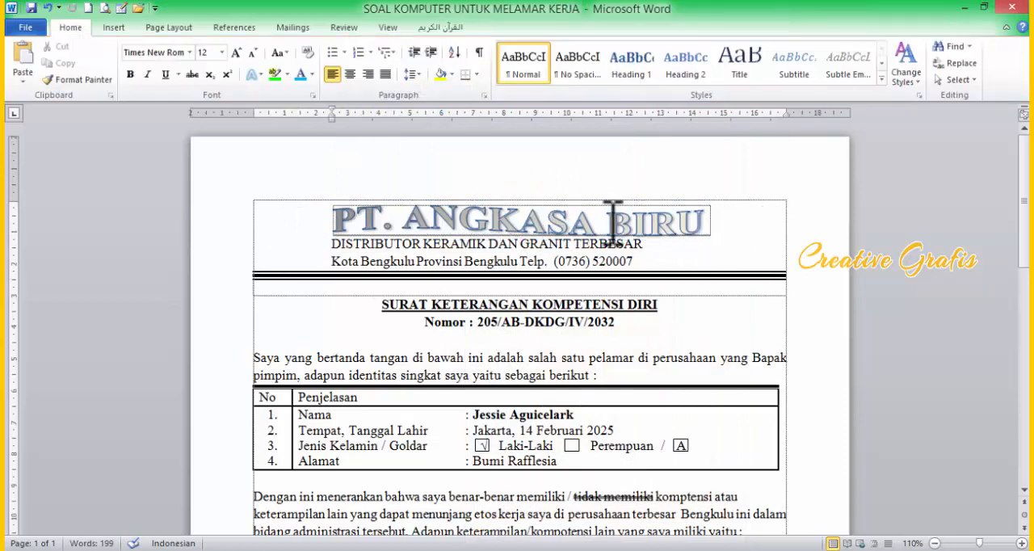
pyautogui.click(113, 27)
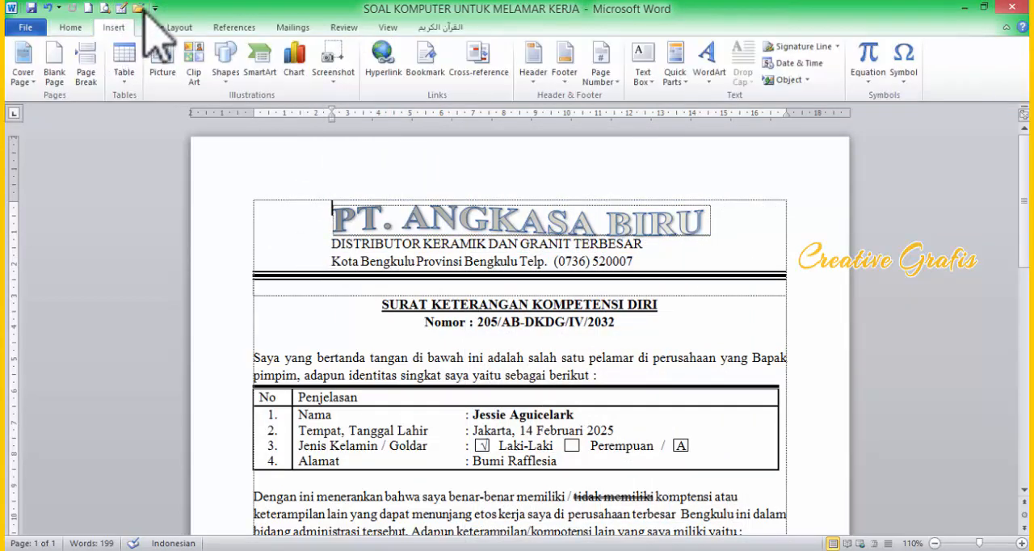
pyautogui.click(194, 80)
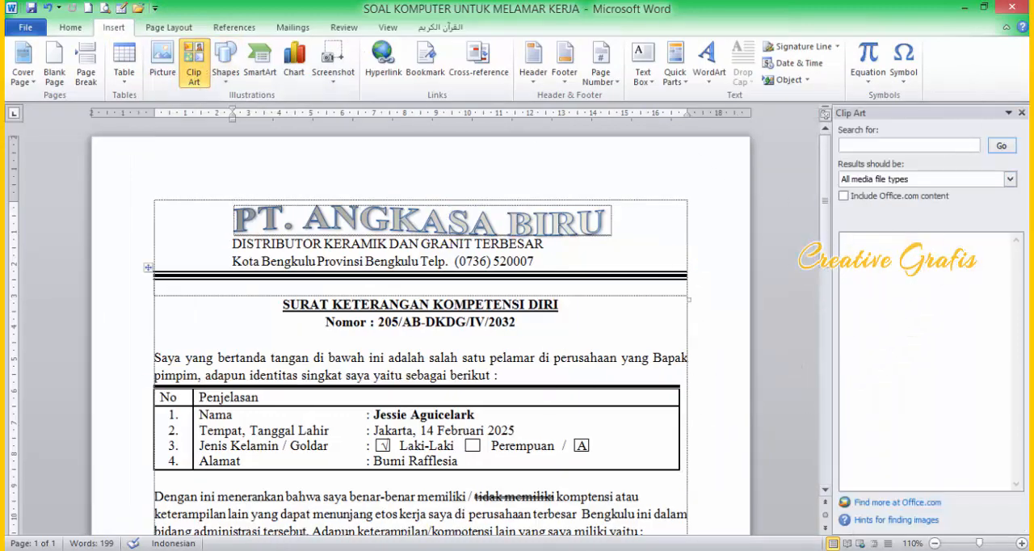
pyautogui.hotkey('alt', 'Tab')
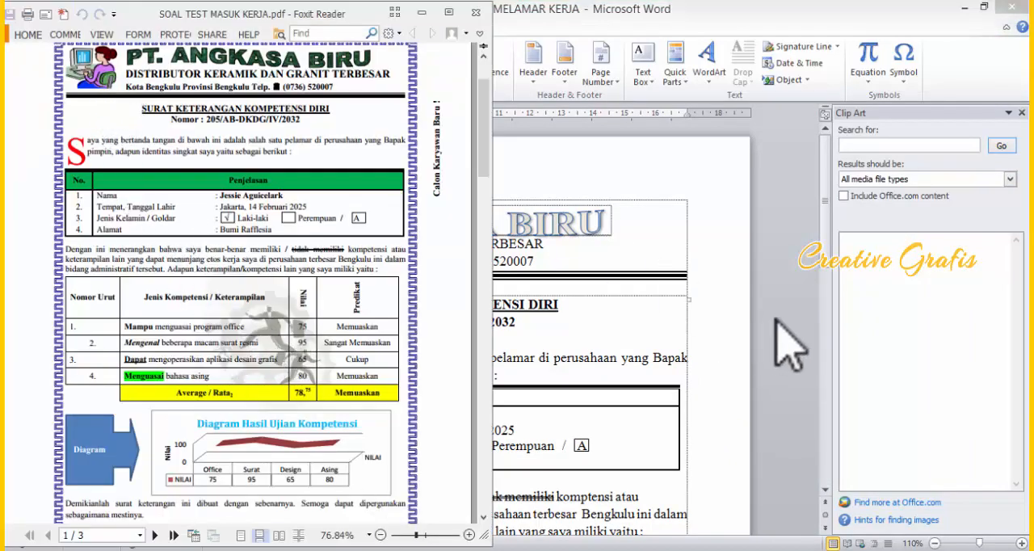
pyautogui.hotkey('alt', 'Tab')
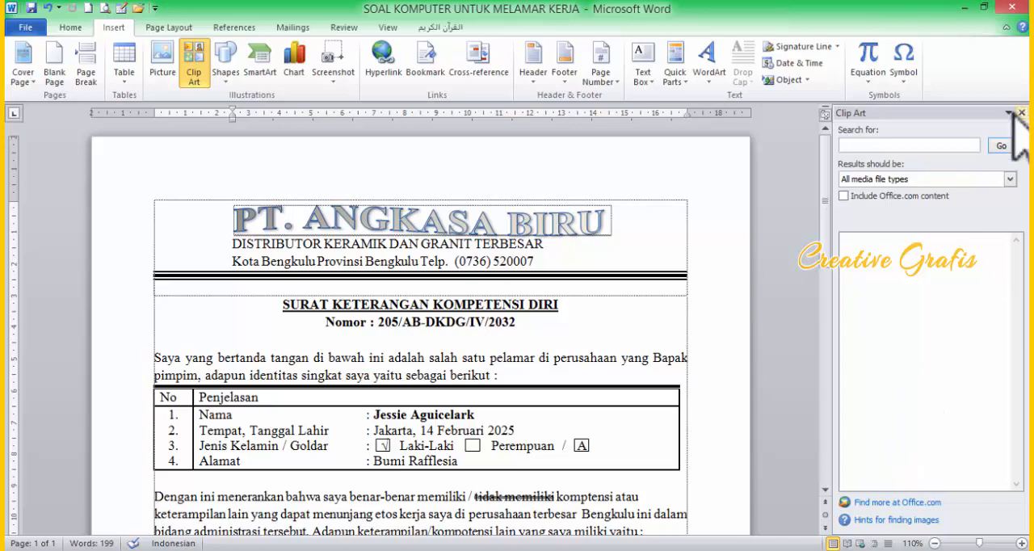
pyautogui.click(1002, 147)
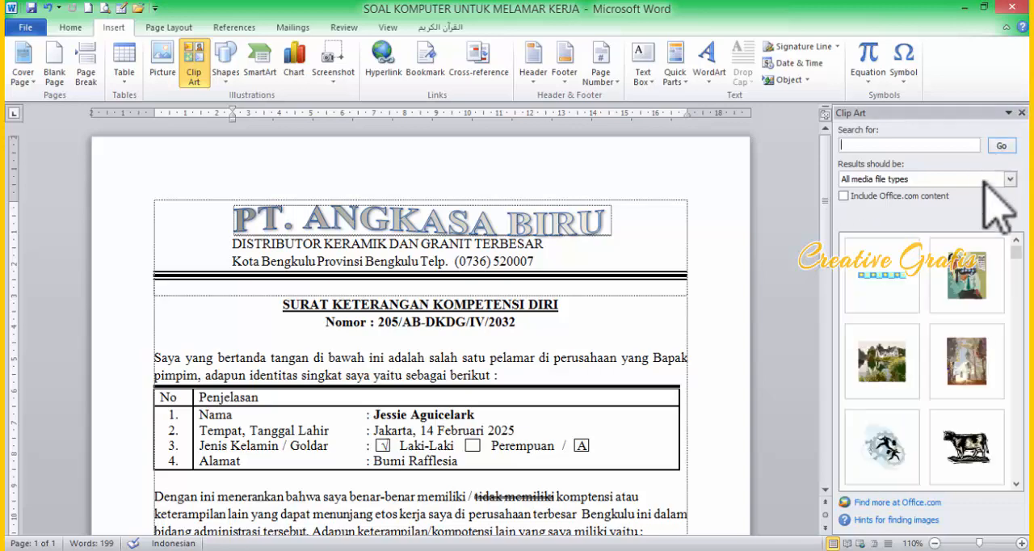
pyautogui.click(1016, 485)
pyautogui.click(1016, 486)
pyautogui.click(1016, 486)
pyautogui.click(1017, 486)
pyautogui.click(1017, 486)
pyautogui.click(1016, 487)
pyautogui.click(1017, 486)
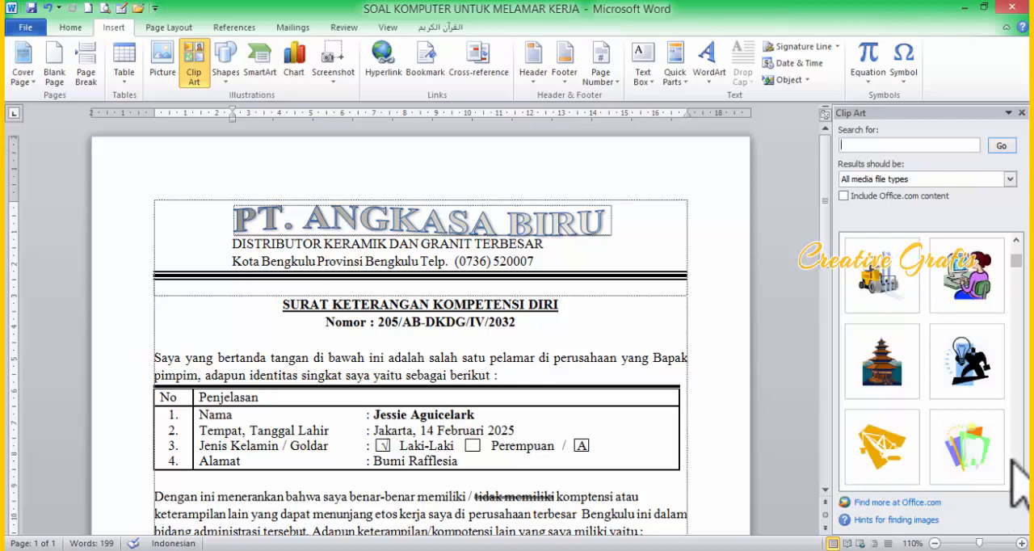
pyautogui.click(974, 292)
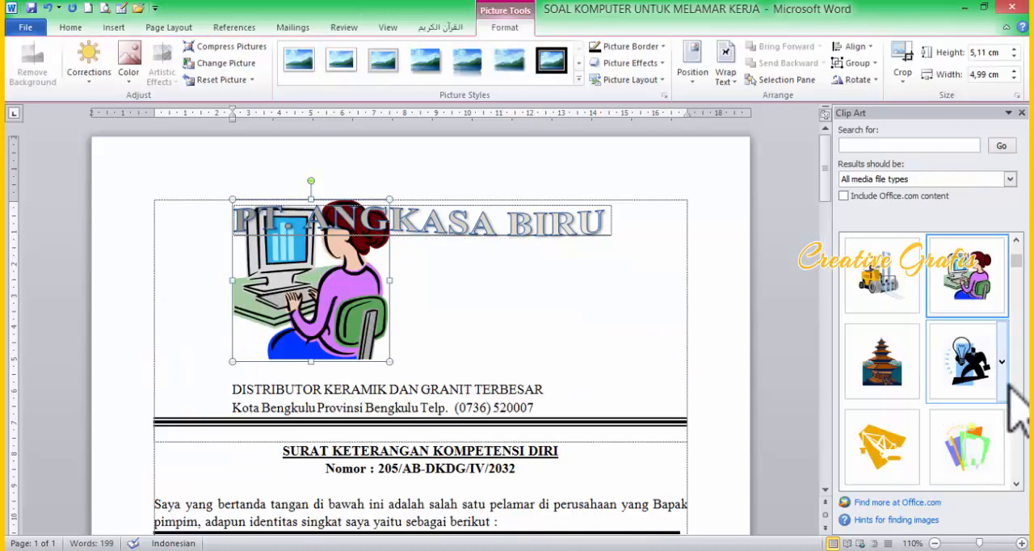
# Step: Browse the clip art results for the picture of running businessmen on gears used in the reference PDF
pyautogui.click(1016, 485)
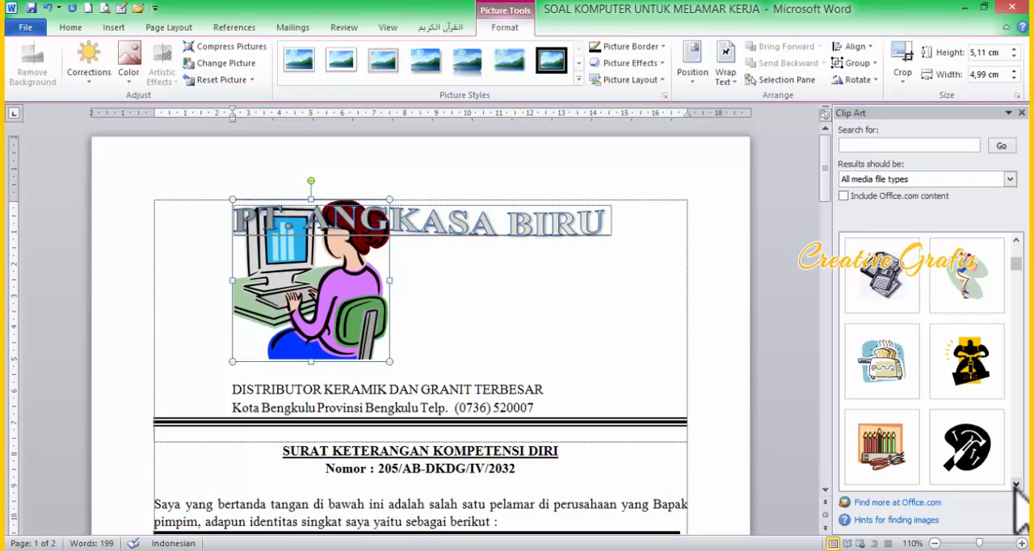
pyautogui.click(1017, 485)
pyautogui.click(1017, 485)
pyautogui.click(1016, 484)
pyautogui.click(1017, 485)
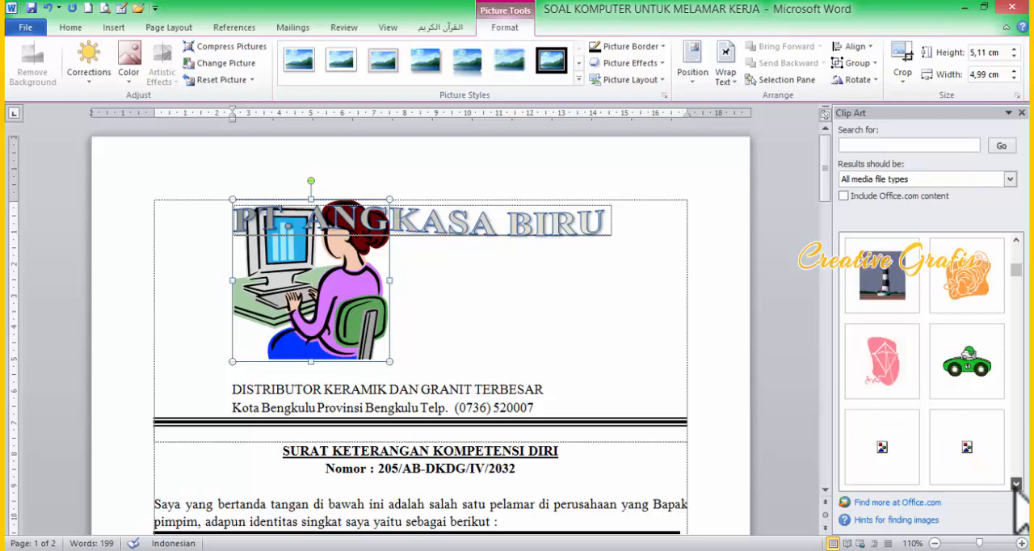
pyautogui.click(1017, 485)
pyautogui.click(1016, 485)
pyautogui.click(1017, 485)
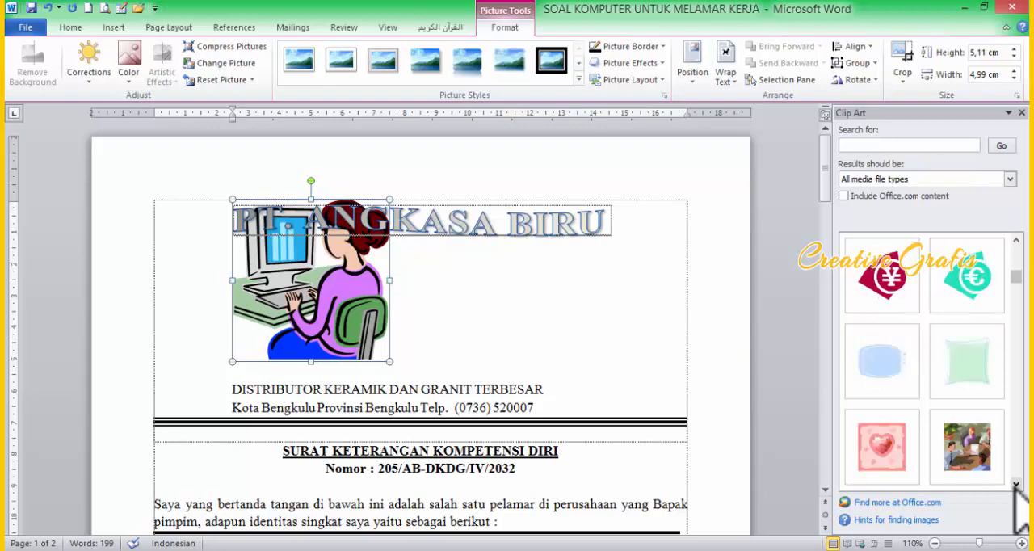
pyautogui.click(1017, 485)
pyautogui.click(1017, 485)
pyautogui.click(1017, 485)
pyautogui.click(1016, 484)
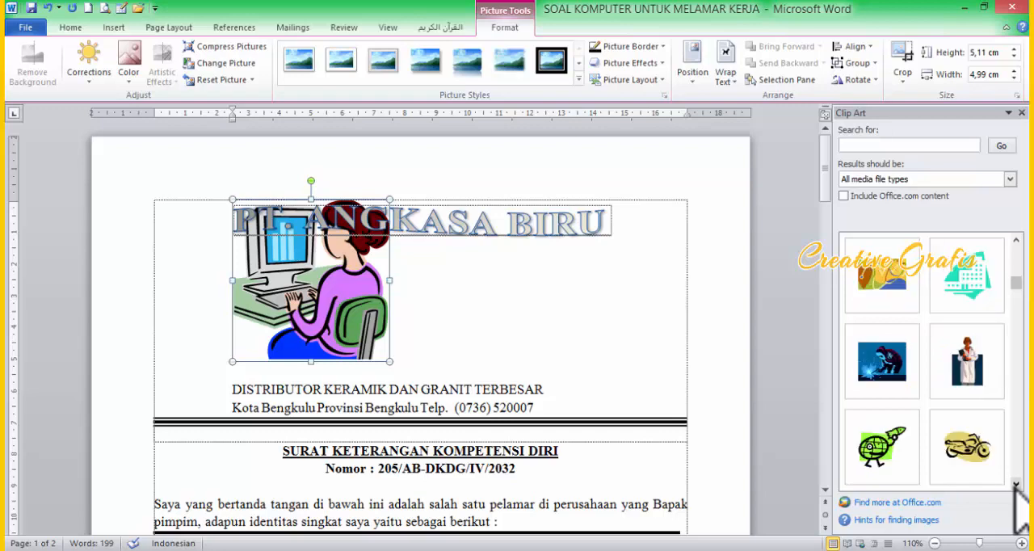
pyautogui.click(1016, 485)
pyautogui.click(1017, 484)
pyautogui.click(1016, 485)
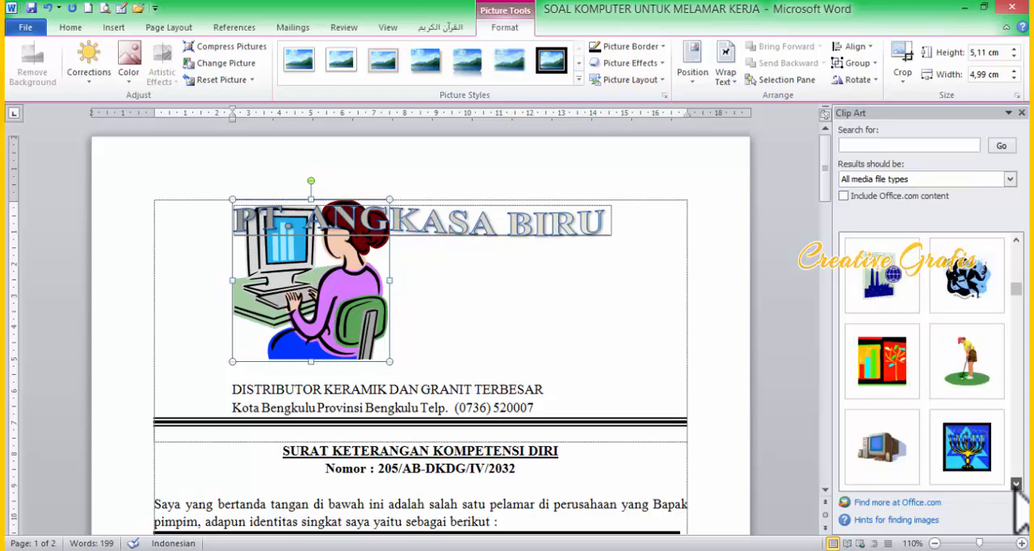
pyautogui.click(1017, 484)
pyautogui.click(1017, 485)
pyautogui.click(1016, 485)
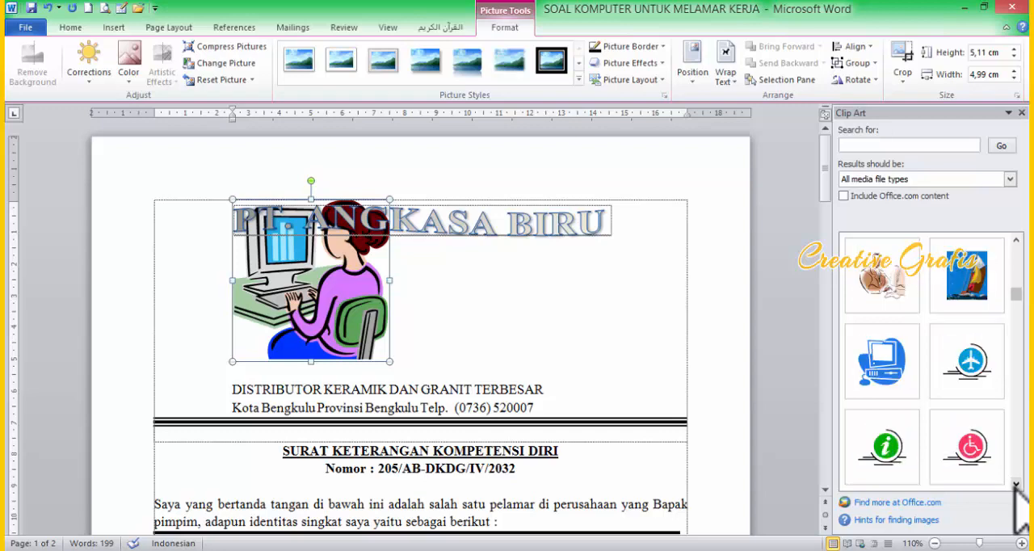
pyautogui.click(1017, 485)
pyautogui.click(1016, 484)
pyautogui.click(1016, 485)
pyautogui.click(1016, 484)
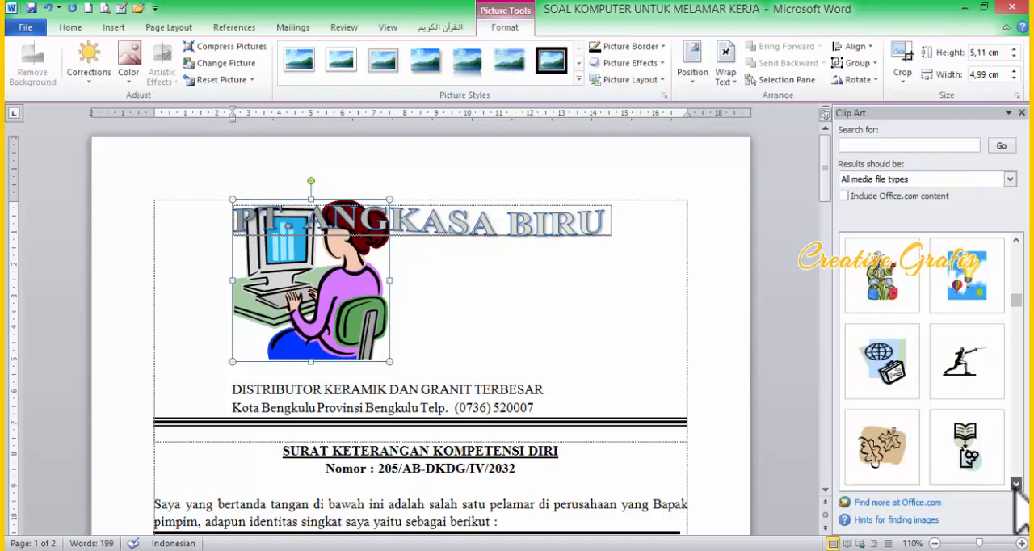
pyautogui.click(1017, 484)
pyautogui.click(1016, 485)
pyautogui.click(1017, 485)
pyautogui.click(1016, 485)
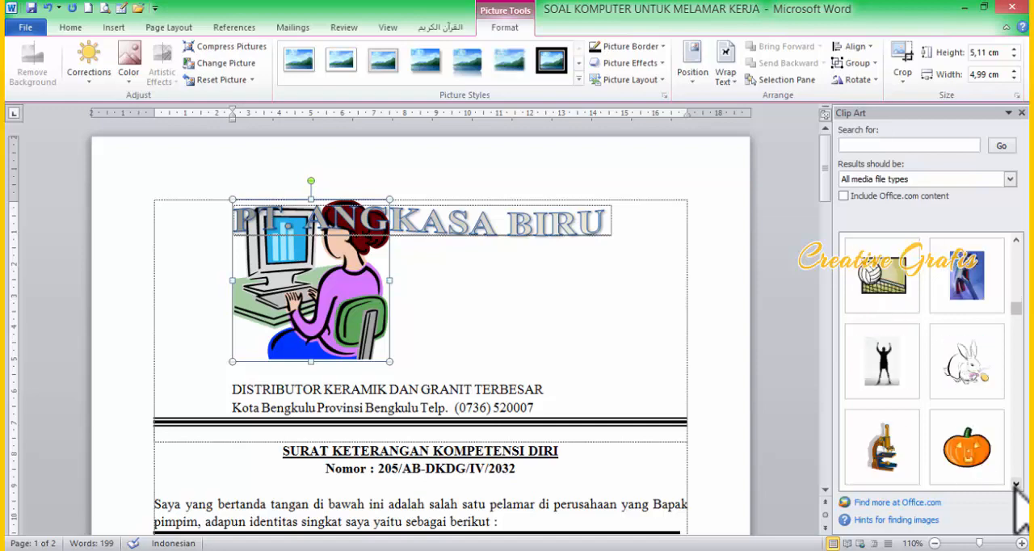
pyautogui.click(1016, 485)
pyautogui.click(1017, 485)
pyautogui.click(1016, 485)
pyautogui.click(1016, 485)
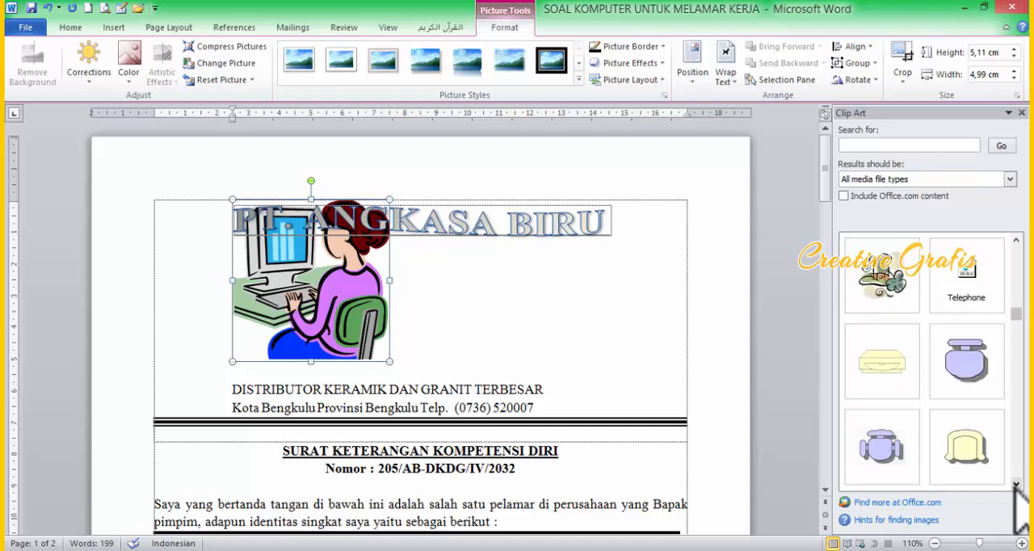
pyautogui.click(1016, 485)
pyautogui.click(1017, 485)
pyautogui.click(1017, 485)
pyautogui.click(1016, 485)
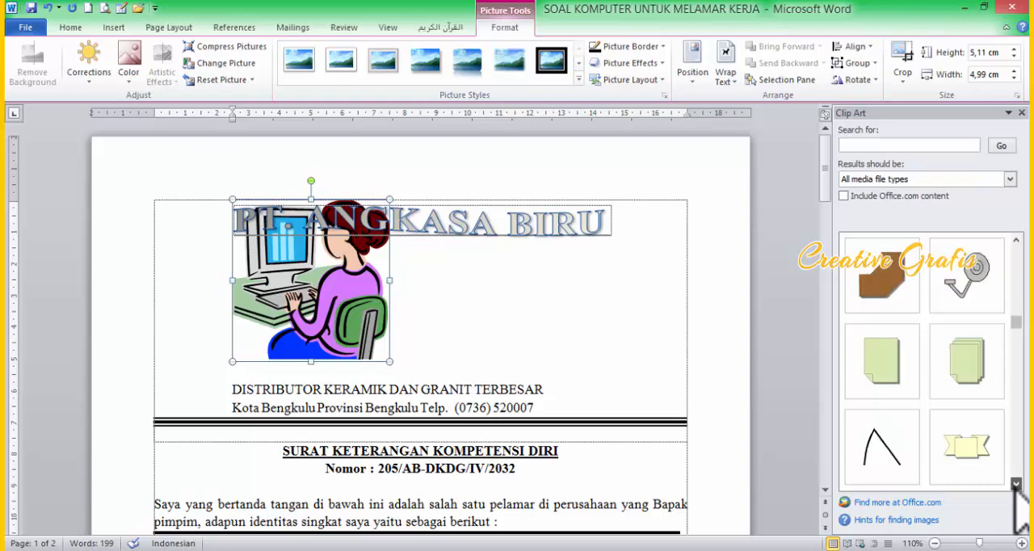
# Step: Insert the clip art of running businessmen with gears next to the woman-at-computer picture and close the clip art search
pyautogui.moveTo(1012, 325); pyautogui.dragTo(1011, 252)
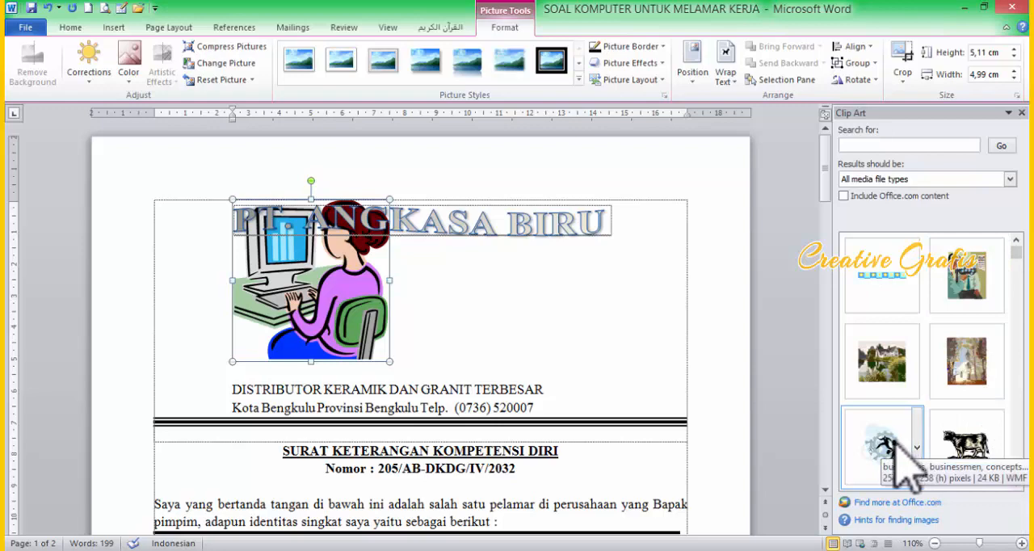
pyautogui.moveTo(905, 473); pyautogui.dragTo(452, 323)
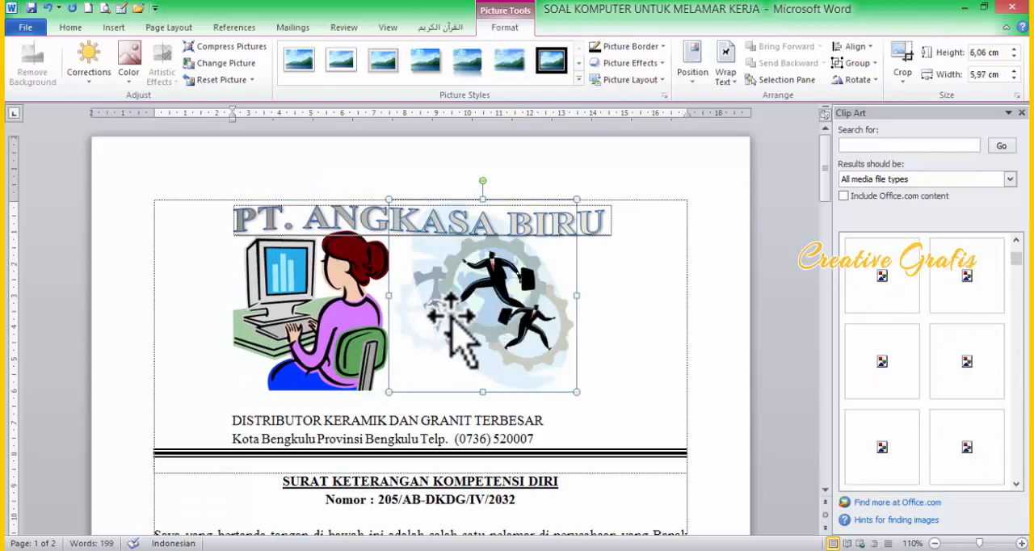
pyautogui.click(589, 270)
pyautogui.click(485, 288)
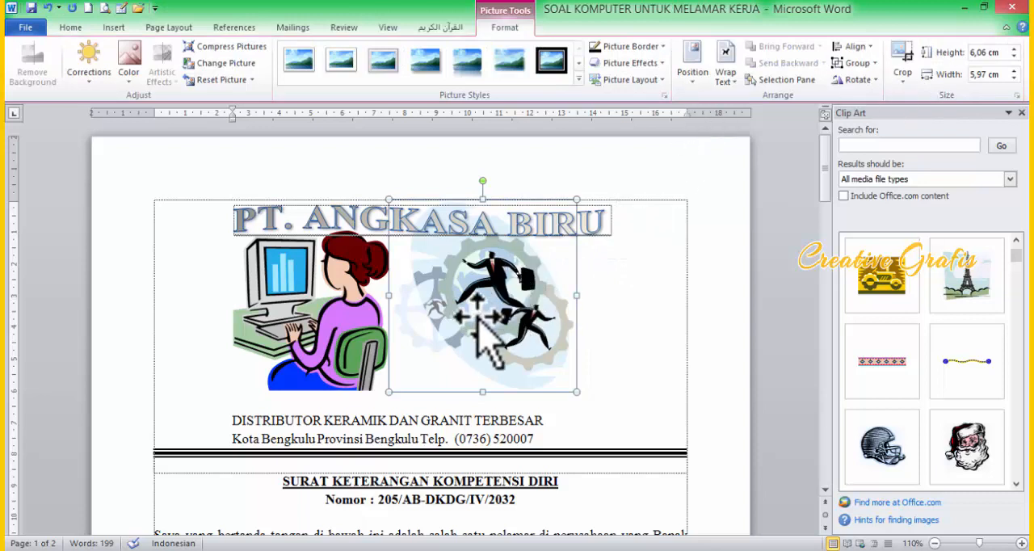
pyautogui.click(991, 8)
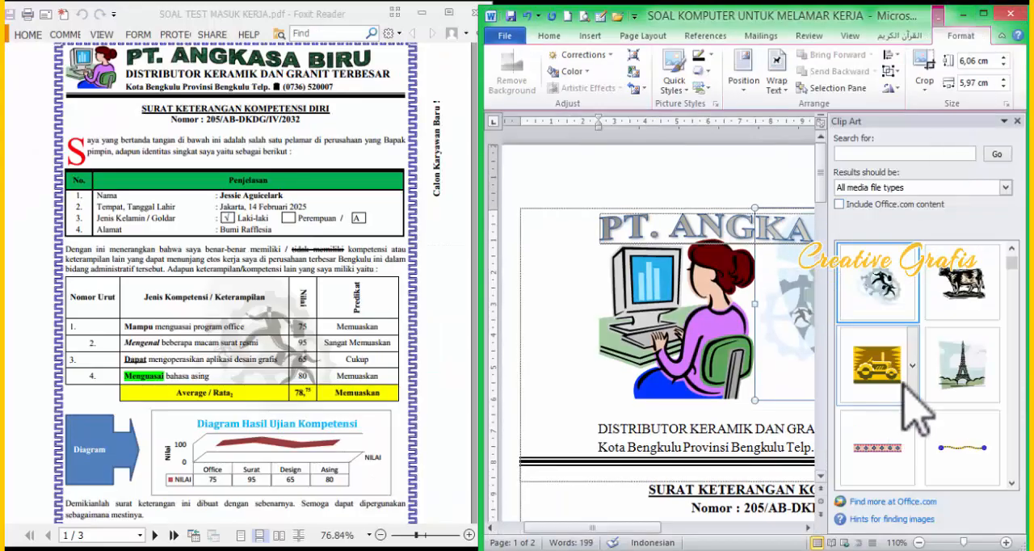
pyautogui.click(1018, 122)
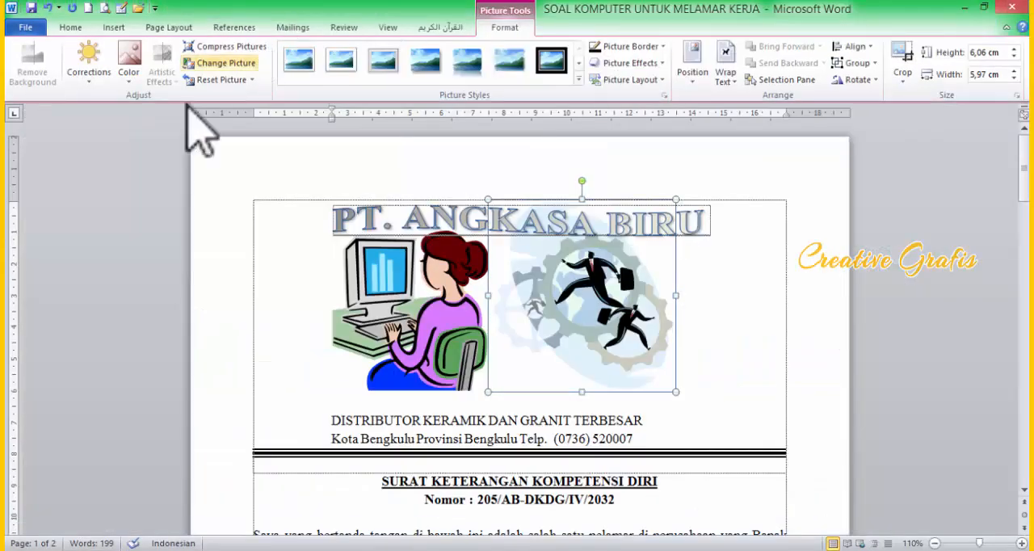
# Step: Recolor the businessmen clip art to Tan, Background color 2 Light and set its text wrapping to Behind Text
pyautogui.click(128, 76)
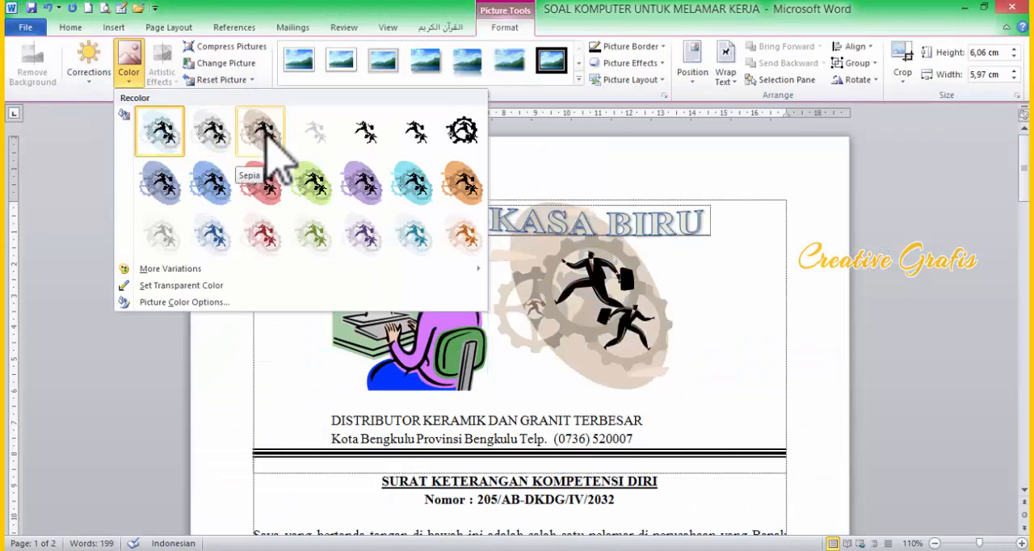
pyautogui.click(171, 241)
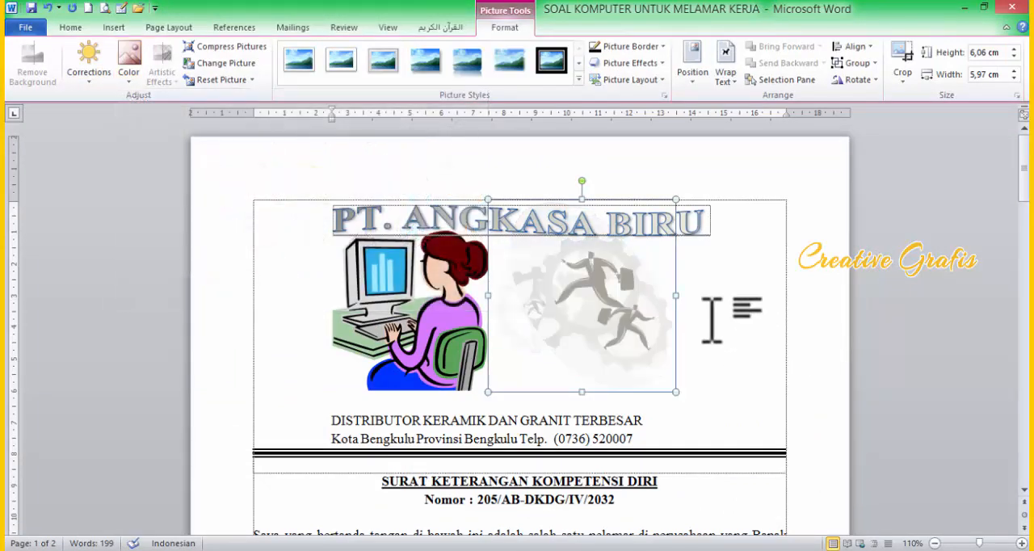
pyautogui.rightClick(612, 317)
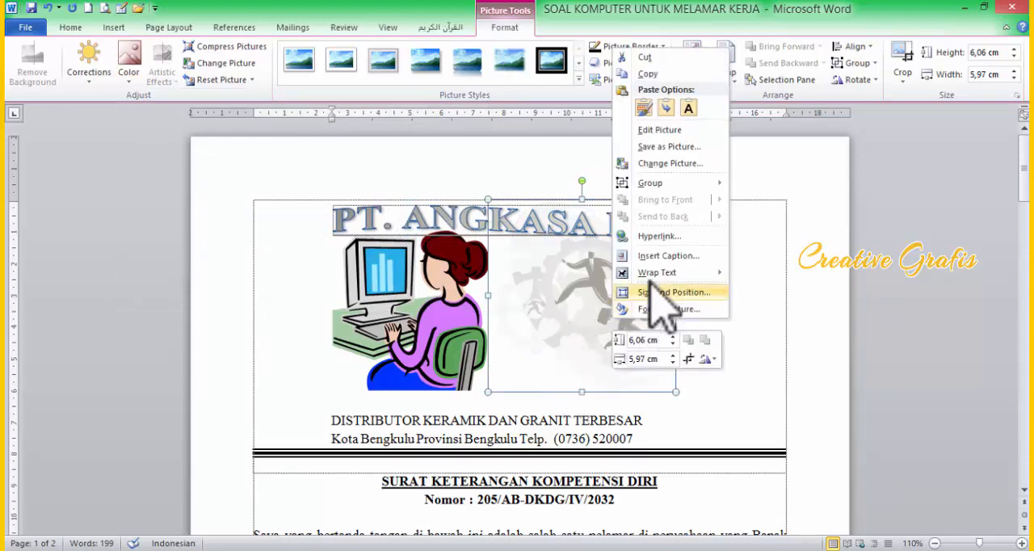
pyautogui.moveTo(670, 272)
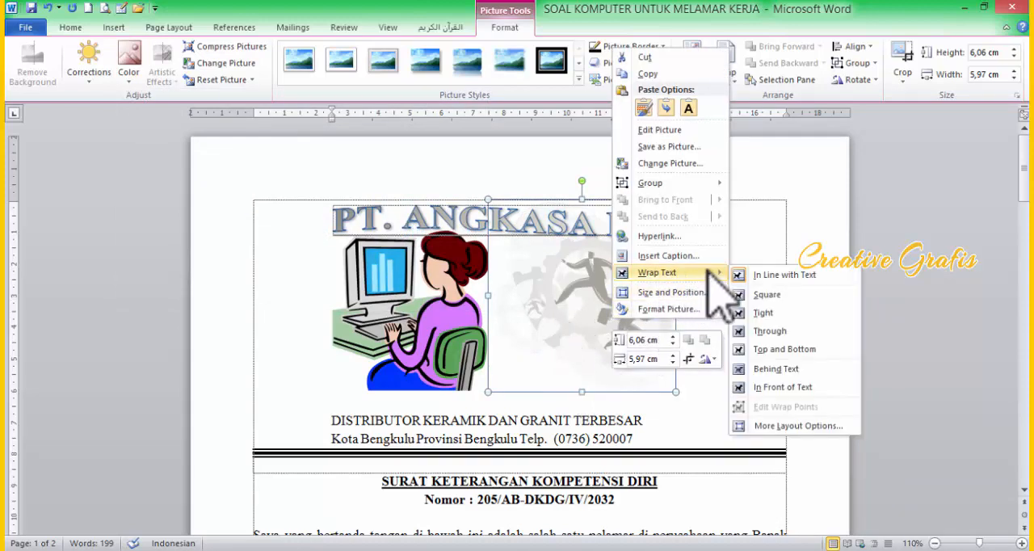
pyautogui.click(777, 370)
pyautogui.click(763, 368)
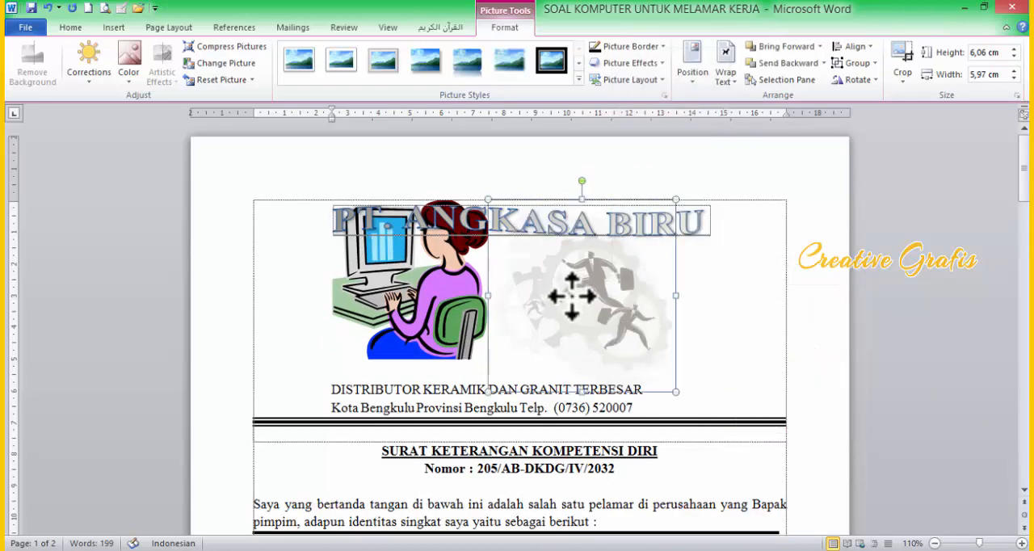
# Step: Move the faded businessmen picture down onto the competency table, behind the Jenis Kompetensi and Nilai columns
pyautogui.moveTo(572, 295); pyautogui.dragTo(593, 483)
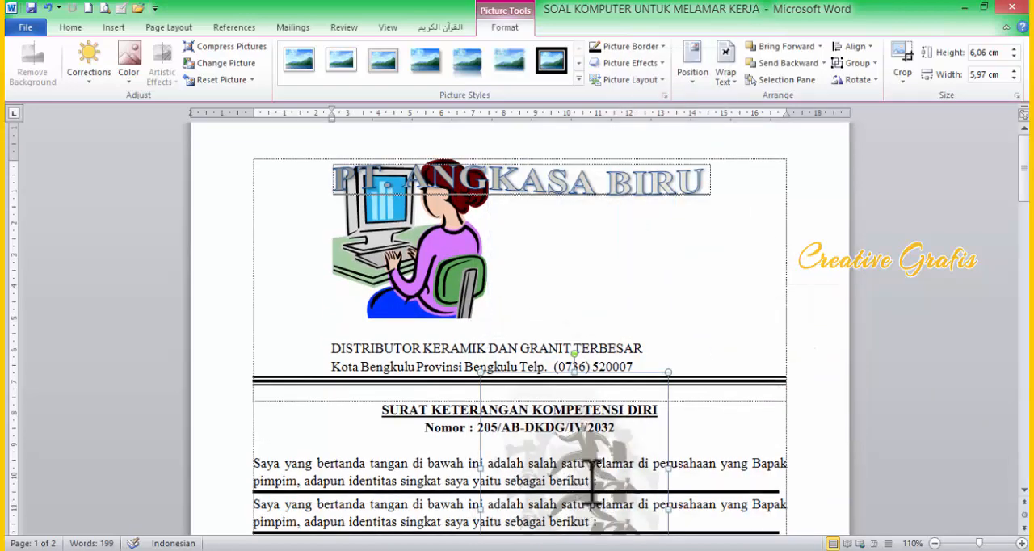
pyautogui.scroll(-5, 604, 408)
pyautogui.moveTo(612, 212); pyautogui.dragTo(614, 272)
pyautogui.moveTo(600, 392); pyautogui.dragTo(595, 446)
pyautogui.click(985, 7)
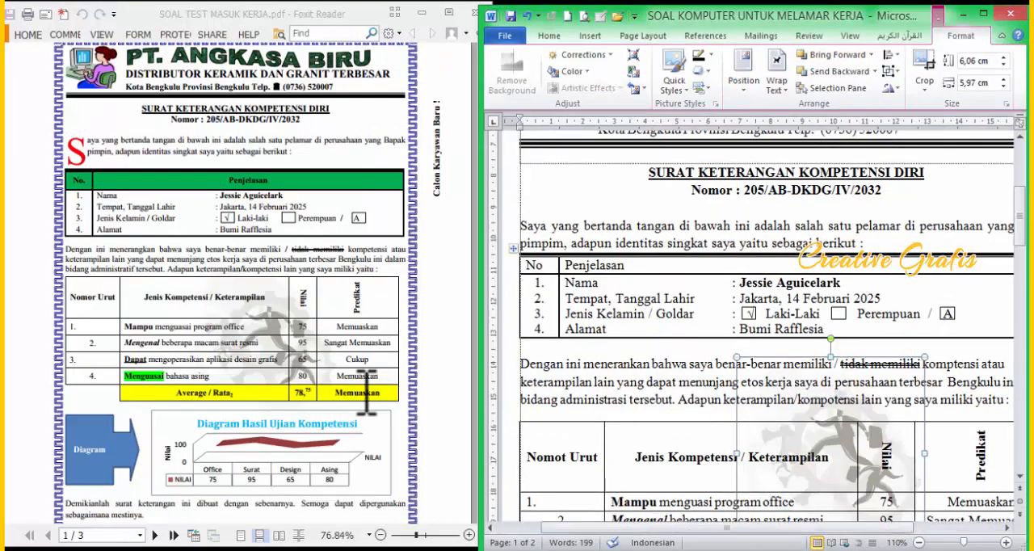
pyautogui.scroll(-3, 856, 323)
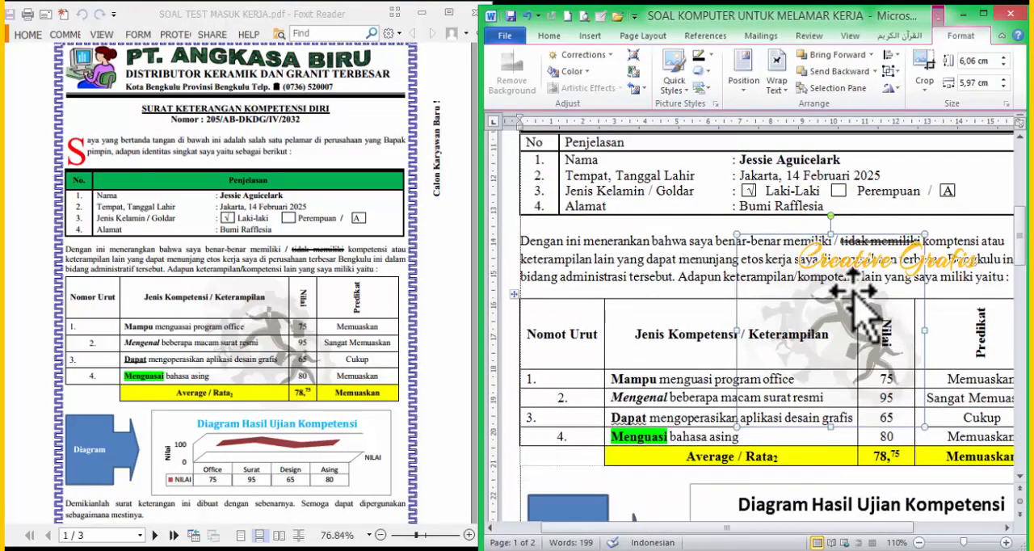
pyautogui.moveTo(848, 283); pyautogui.dragTo(843, 338)
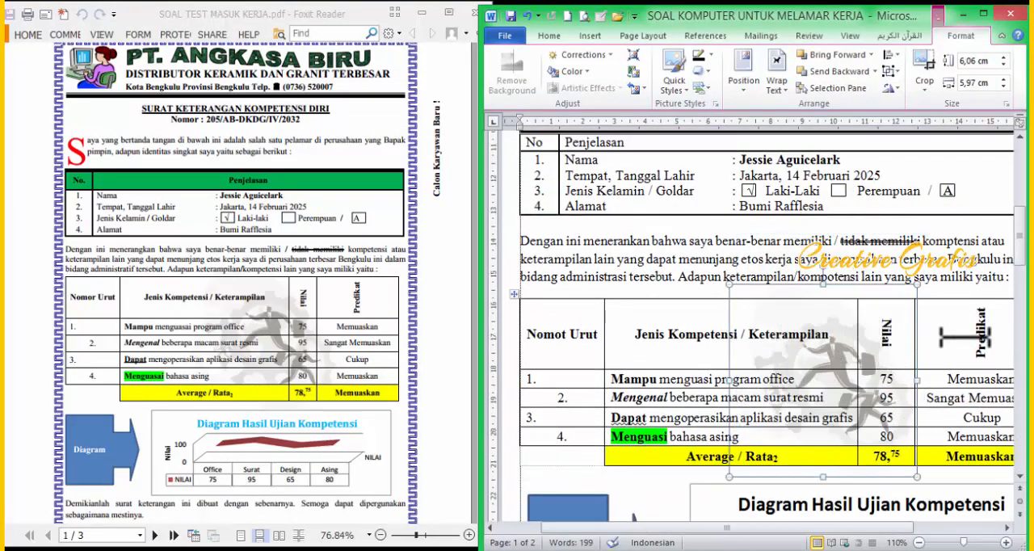
# Step: Nudge the businessmen watermark slightly right and down over the competency table to match the reference PDF
pyautogui.press('Right')
pyautogui.press('Right')
pyautogui.press('Right')
pyautogui.press('Right')
pyautogui.press('Right')
pyautogui.press('Right')
pyautogui.press('Right')
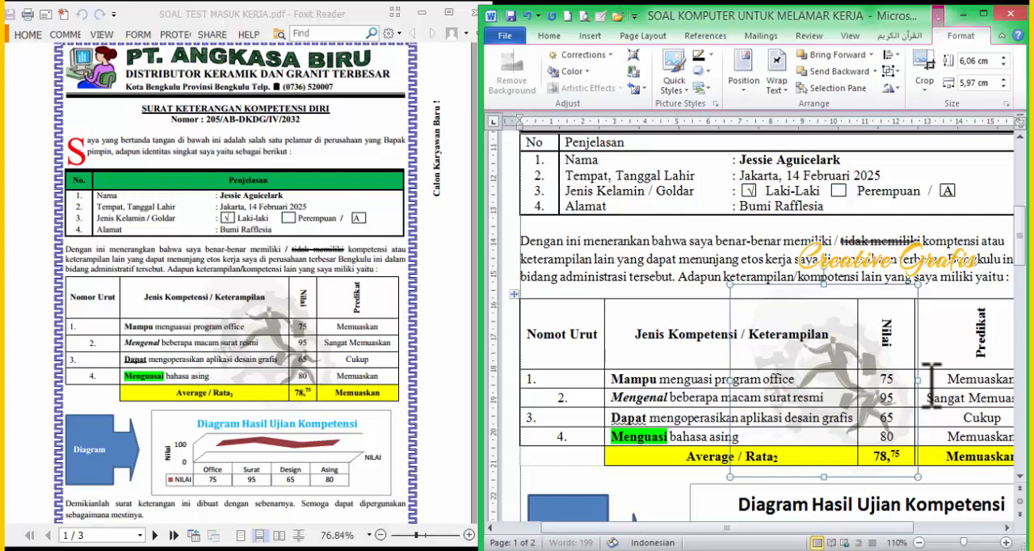
pyautogui.press('Down')
pyautogui.press('Down')
pyautogui.press('Down')
pyautogui.press('Down')
pyautogui.press('Down')
pyautogui.press('Down')
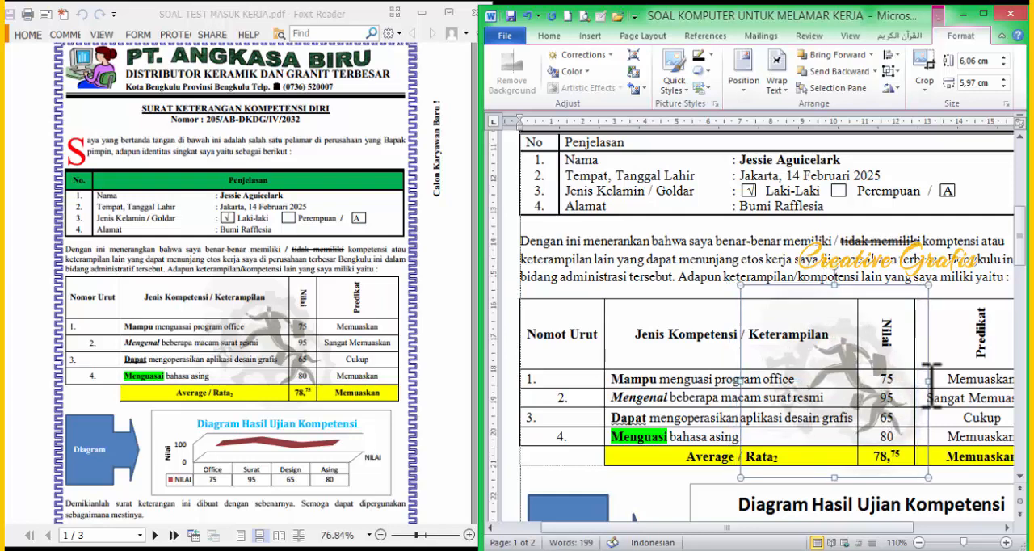
pyautogui.press('Down')
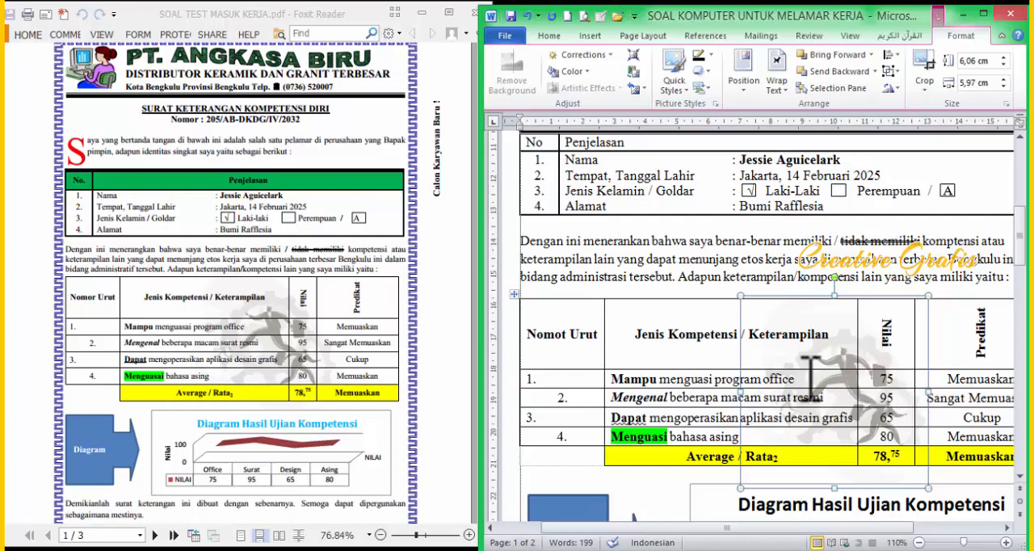
# Step: Set the text wrapping of the woman-at-computer picture in the letterhead to In Front of Text
pyautogui.click(766, 237)
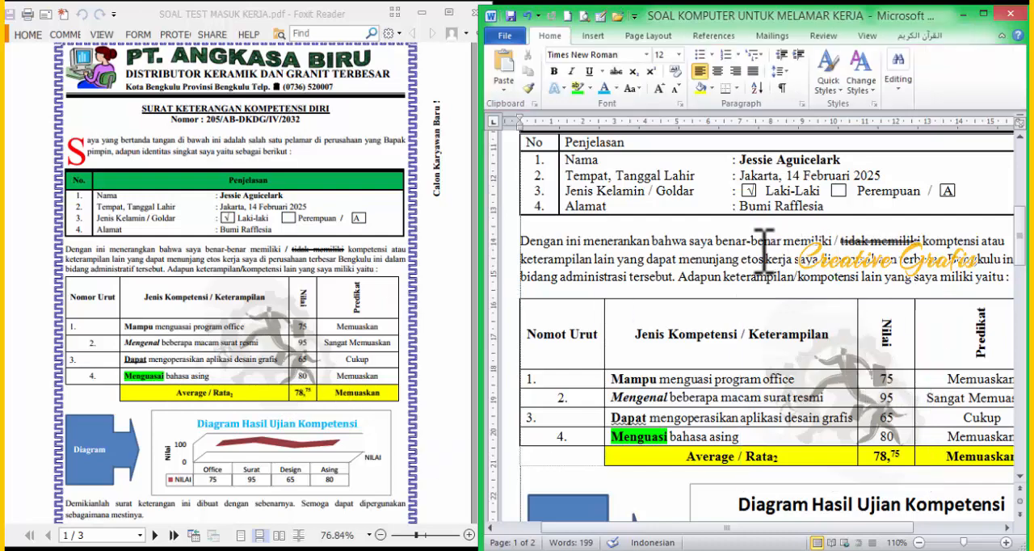
pyautogui.scroll(7, 752, 243)
pyautogui.click(702, 234)
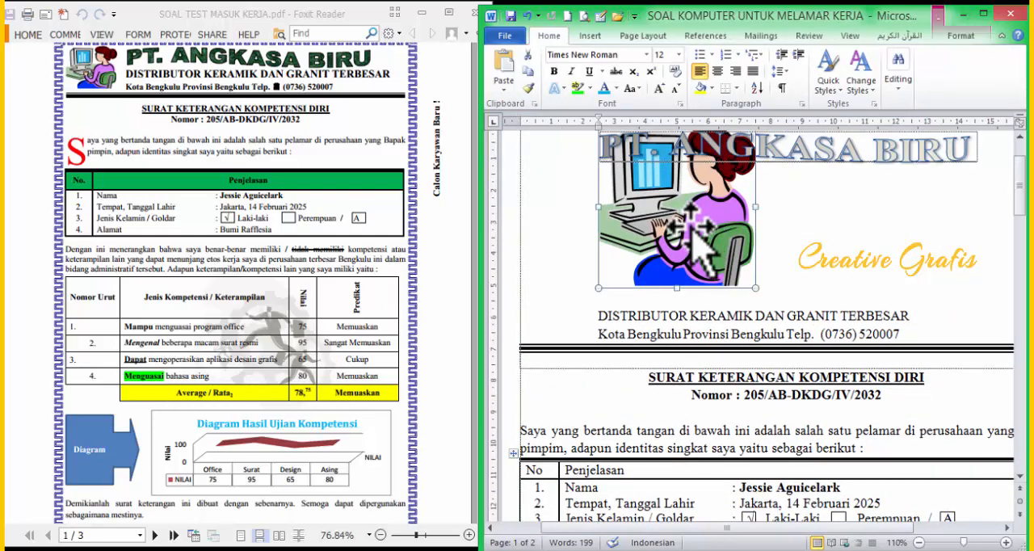
pyautogui.scroll(2, 701, 235)
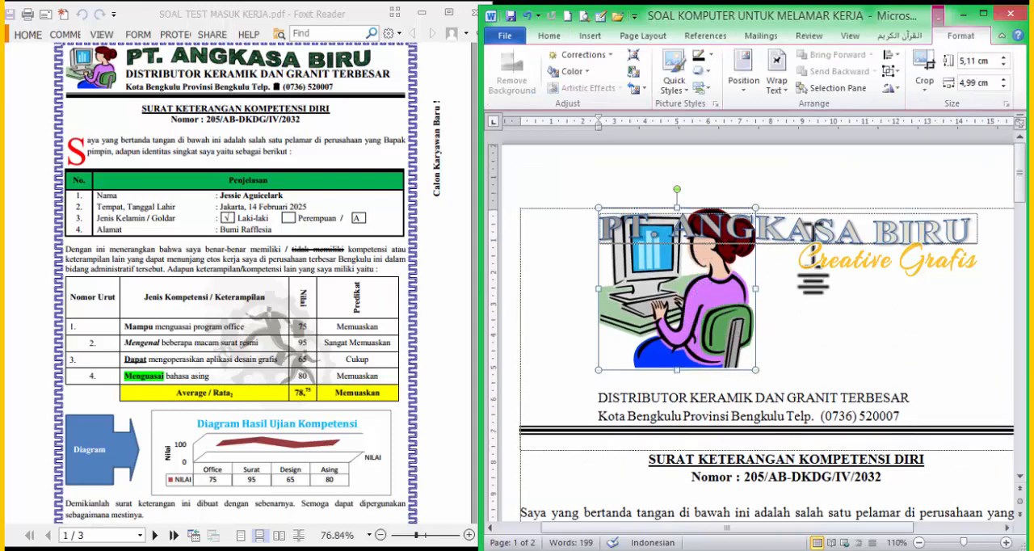
pyautogui.rightClick(688, 352)
pyautogui.moveTo(765, 305)
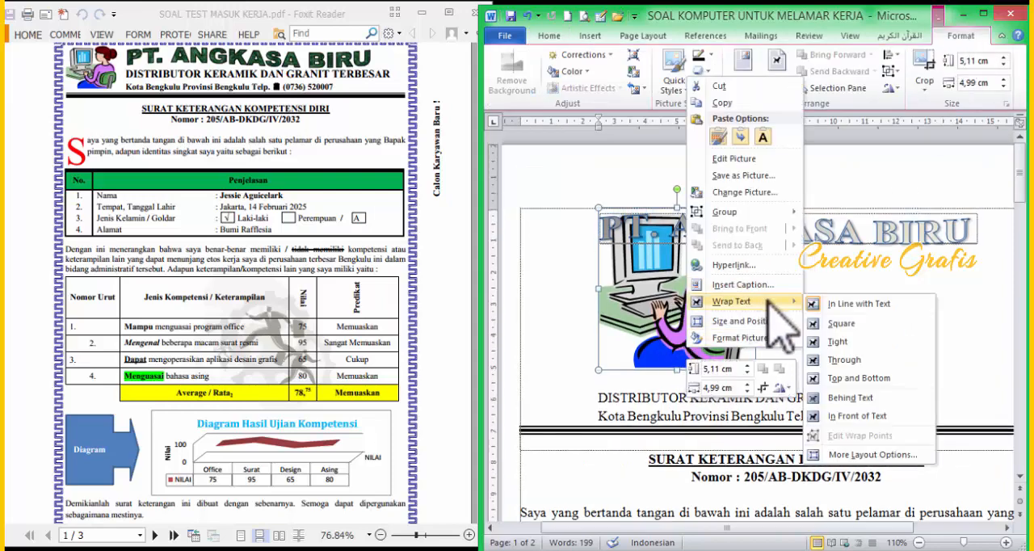
pyautogui.click(851, 417)
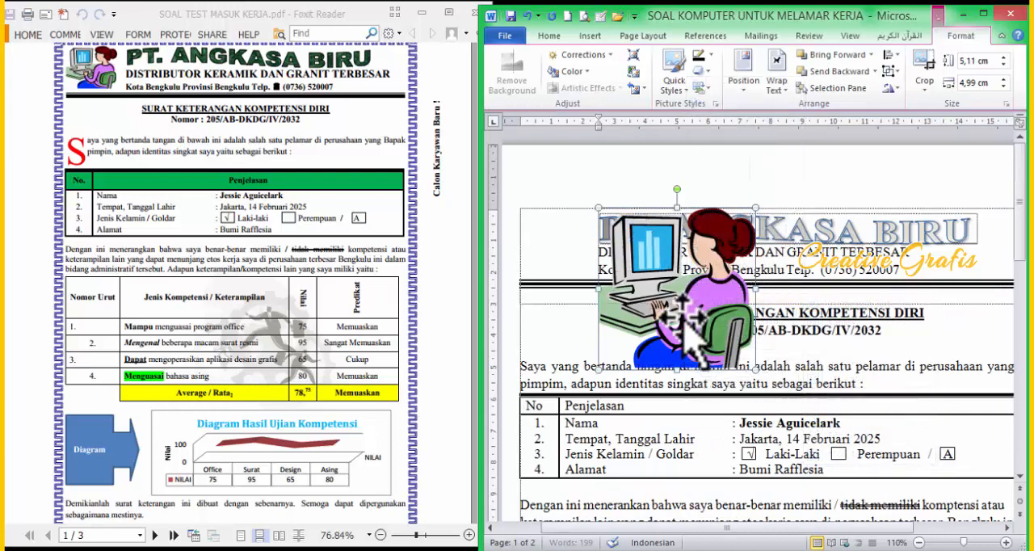
# Step: Move the woman-at-computer picture into the empty space beside the letterhead text and shrink it to about 2 cm by 2 cm
pyautogui.moveTo(684, 336); pyautogui.dragTo(606, 336)
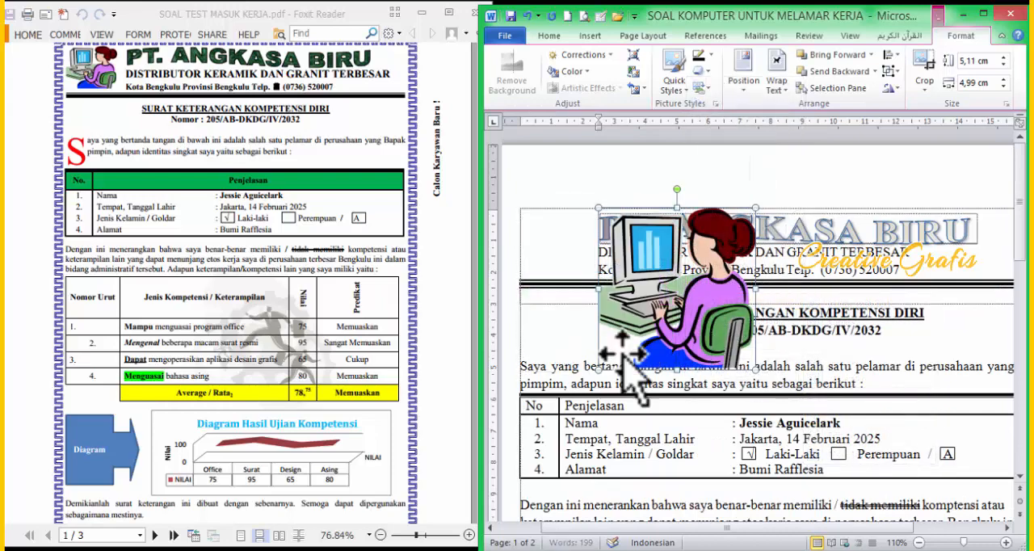
pyautogui.click(677, 375)
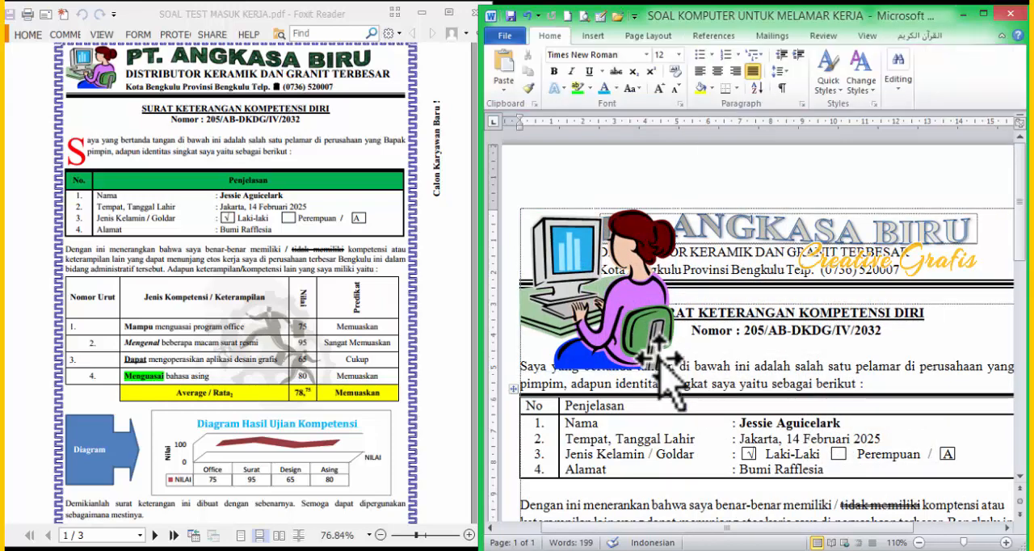
pyautogui.click(659, 347)
pyautogui.moveTo(677, 372); pyautogui.dragTo(582, 274)
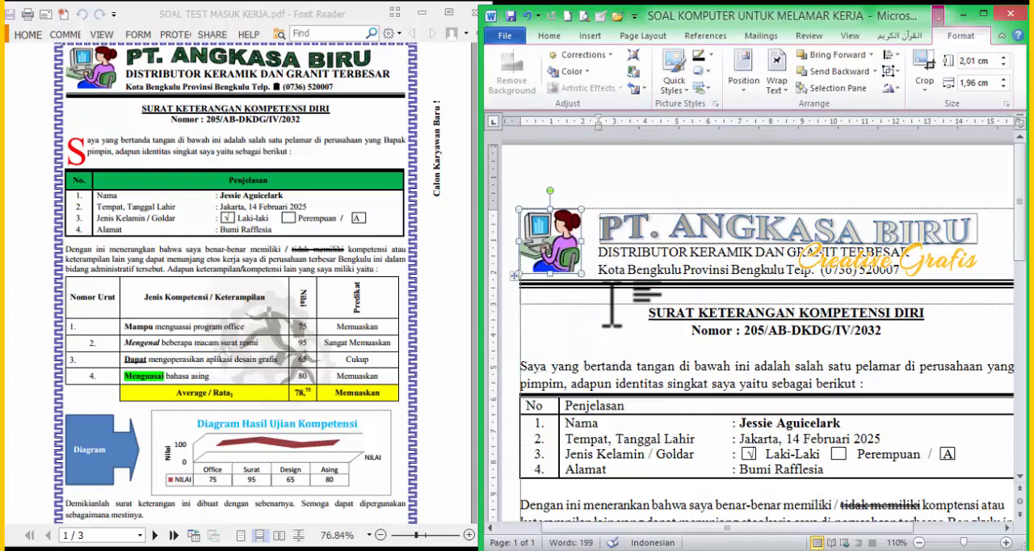
pyautogui.click(612, 305)
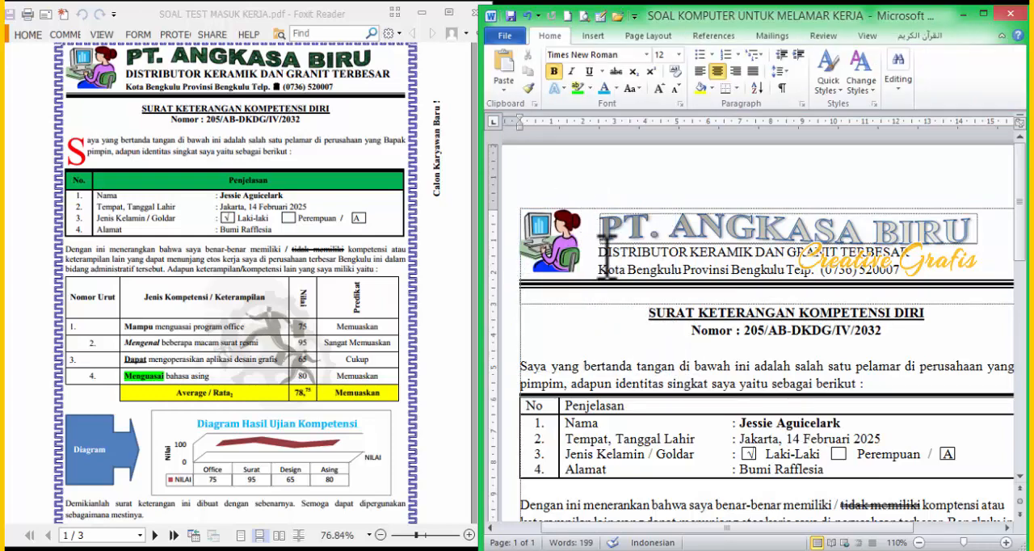
# Step: Make the two address lines under PT. ANGKASA BIRU bold and set their font size to 14
pyautogui.moveTo(606, 257); pyautogui.dragTo(835, 293)
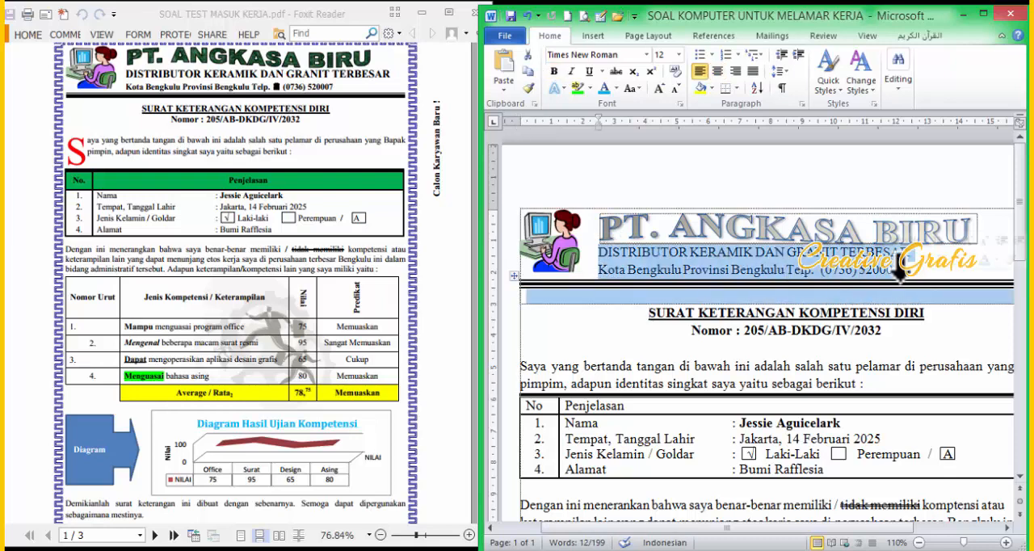
pyautogui.hotkey('ctrl', 'b')
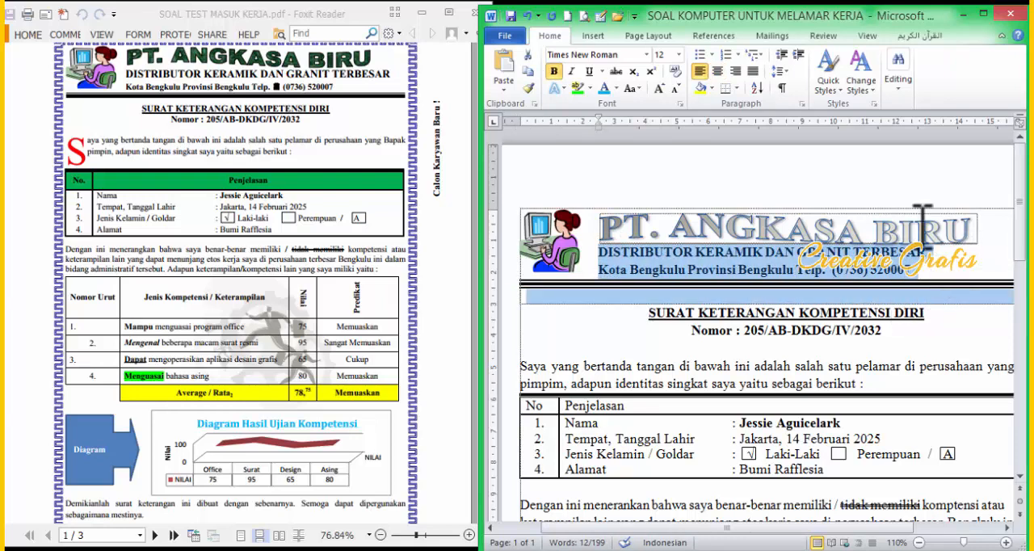
pyautogui.hotkey('ctrl', ']')
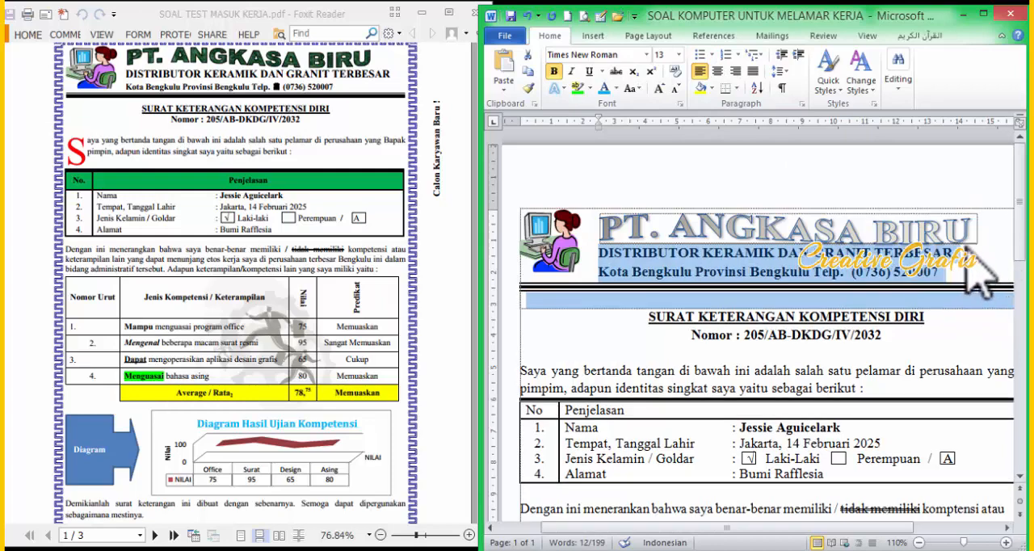
pyautogui.hotkey('ctrl', ']')
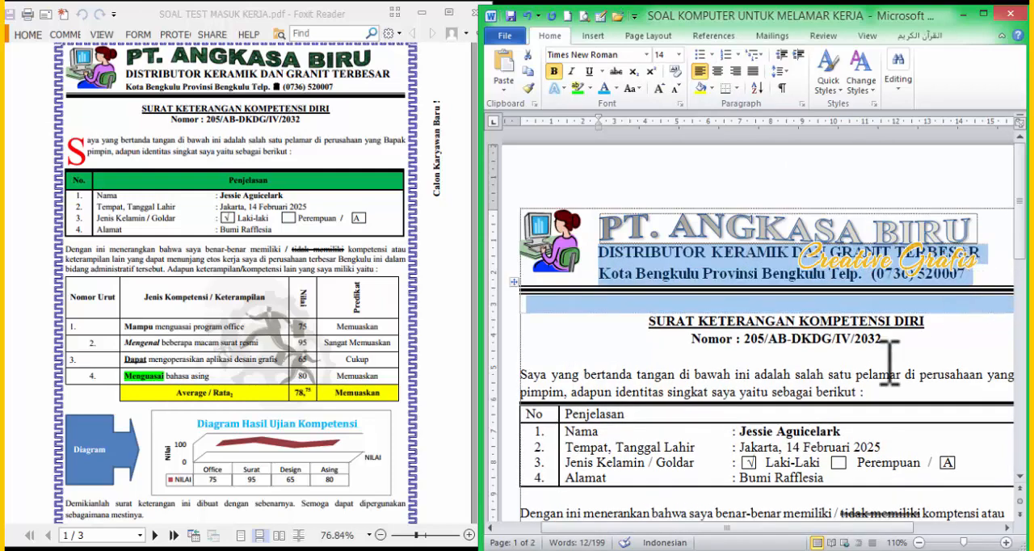
pyautogui.click(849, 347)
# Step: Enlarge the letterhead picture slightly and shift the address lines and the PT. ANGKASA BIRU WordArt right to clear it
pyautogui.click(570, 257)
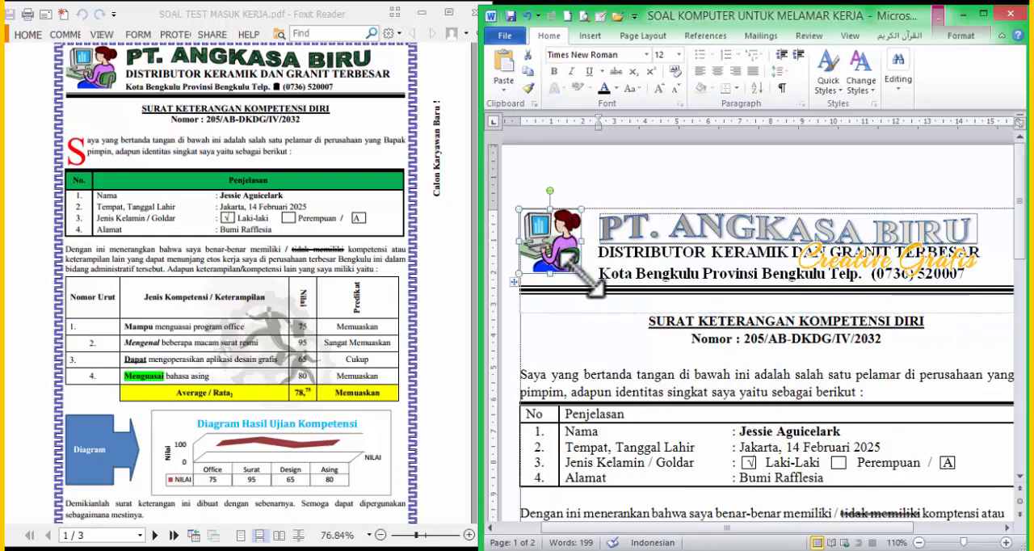
pyautogui.moveTo(582, 273)
pyautogui.mouseDown()
pyautogui.moveTo(591, 284)
pyautogui.moveTo(637, 276)
pyautogui.moveTo(633, 176)
pyautogui.moveTo(605, 127)
pyautogui.mouseUp()
pyautogui.click(598, 233)
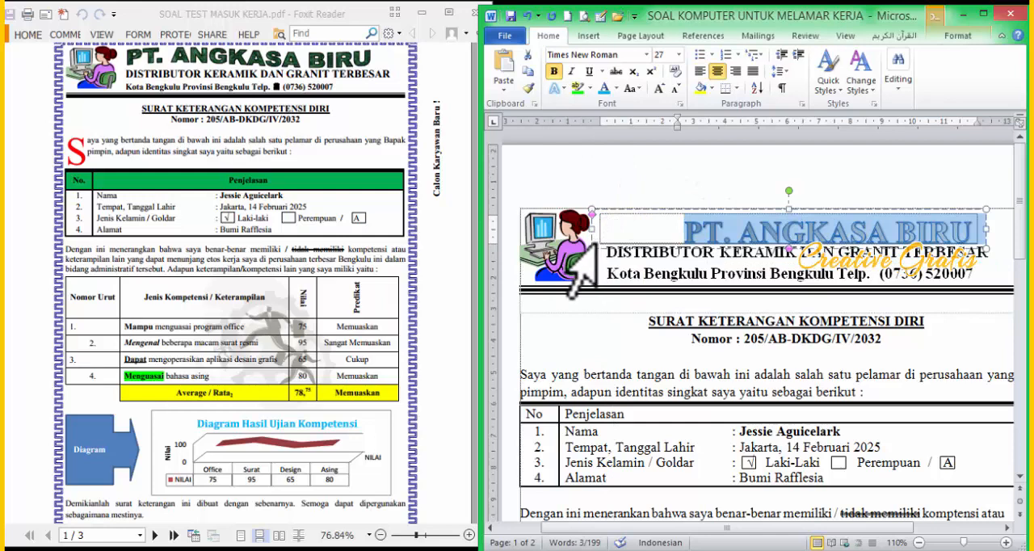
pyautogui.click(590, 240)
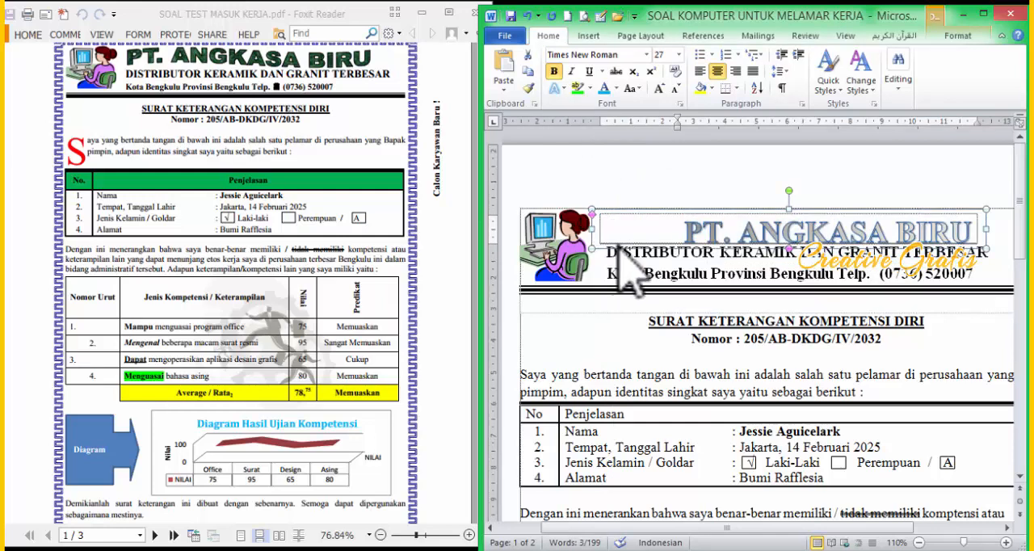
pyautogui.press('Right')
pyautogui.press('Right')
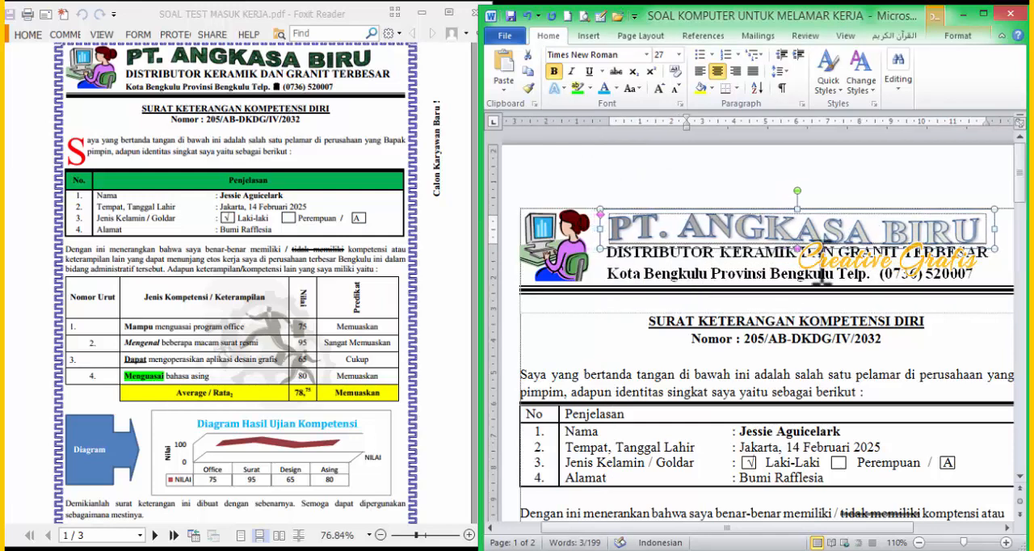
pyautogui.click(822, 275)
# Step: Select the whole PT. ANGKASA BIRU WordArt text and maximize the Word window
pyautogui.scroll(-2, 936, 234)
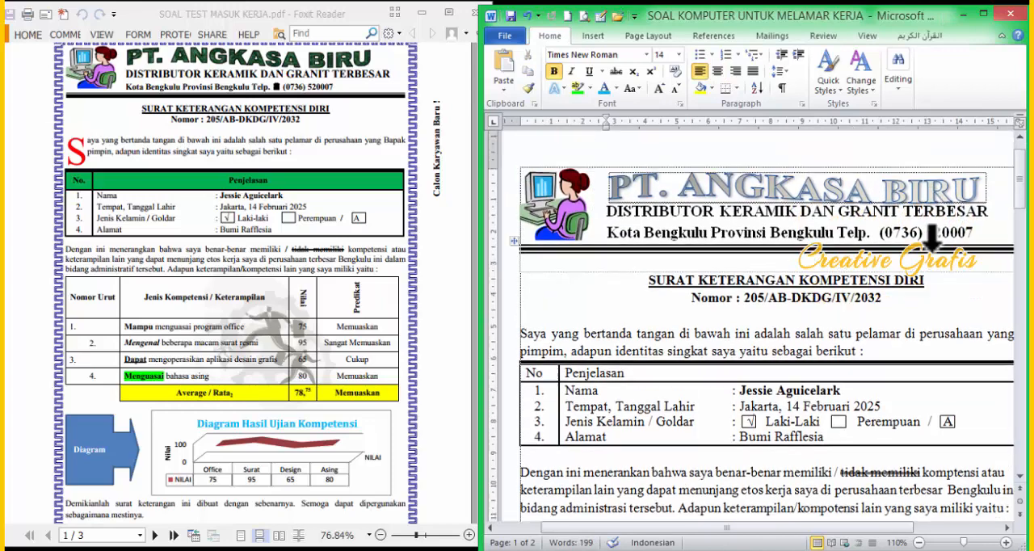
pyautogui.click(958, 189)
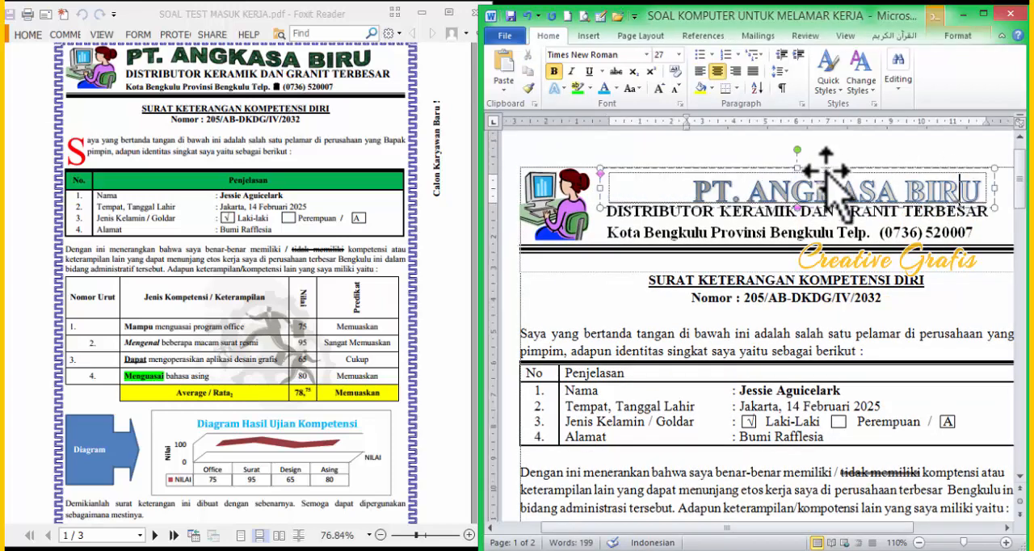
pyautogui.click(830, 168)
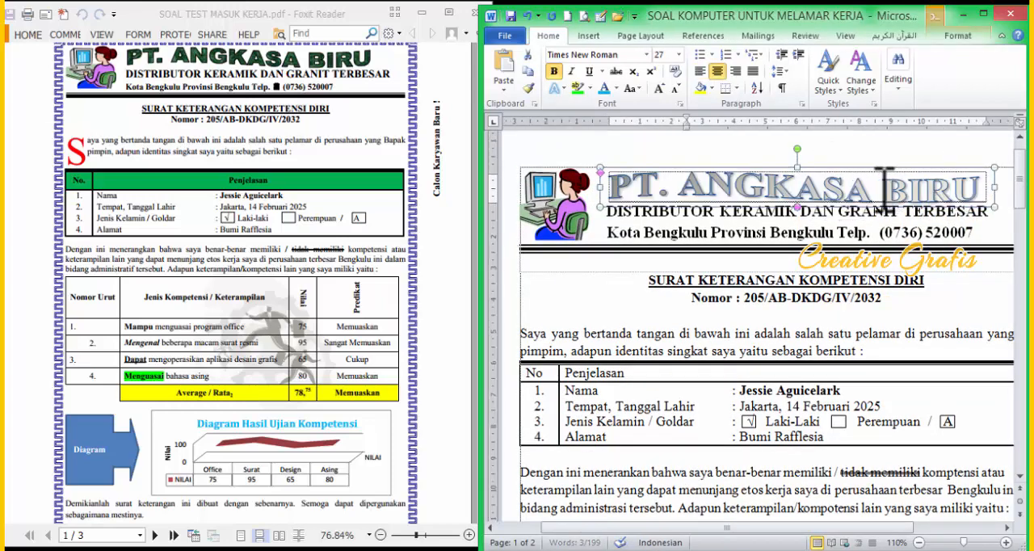
pyautogui.click(982, 188)
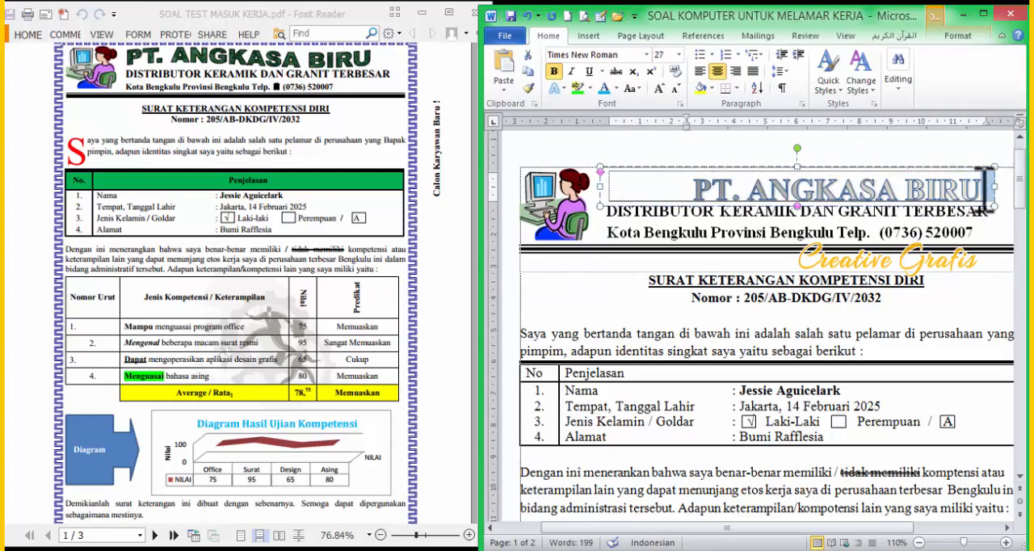
pyautogui.moveTo(984, 190); pyautogui.dragTo(794, 188)
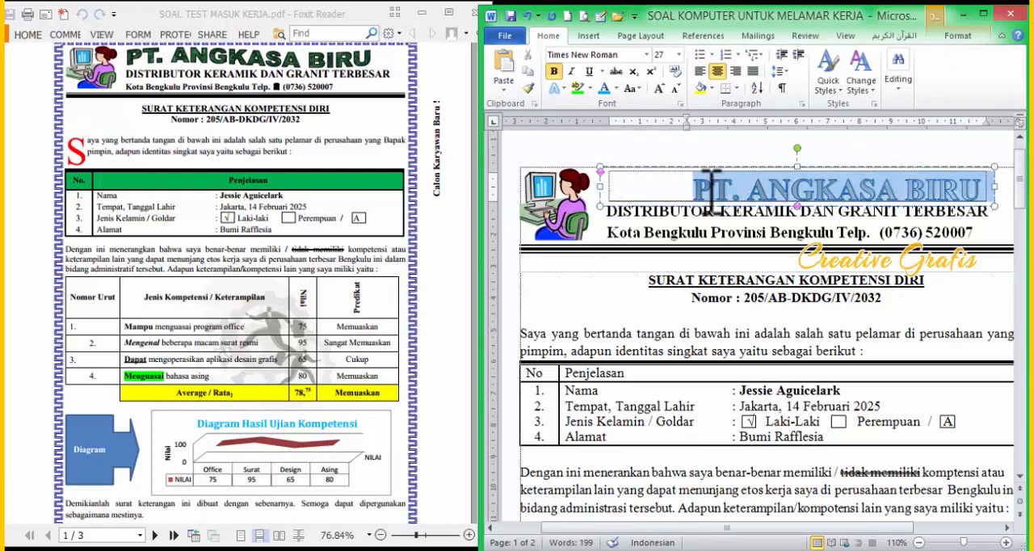
pyautogui.click(983, 12)
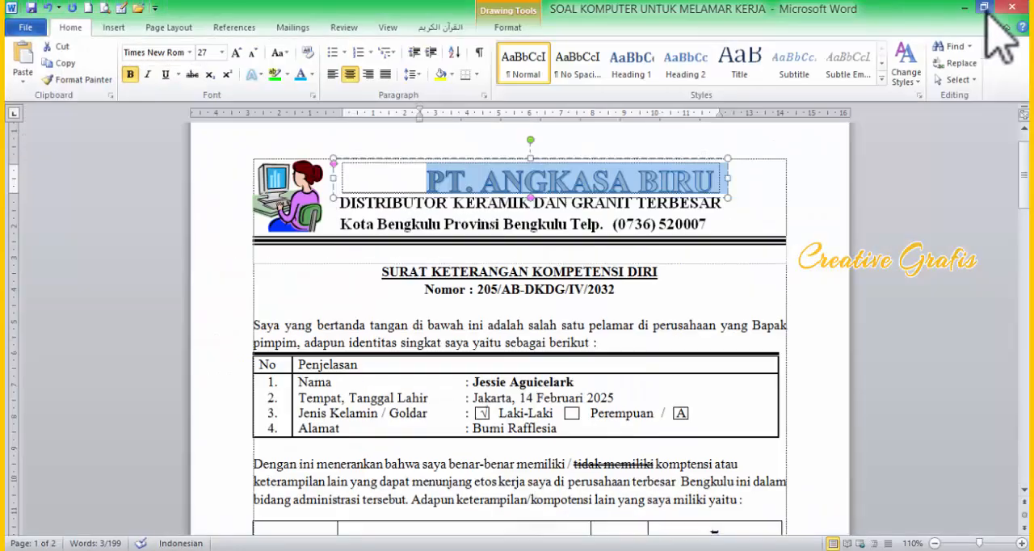
# Step: Try to recolor the PT. ANGKASA BIRU WordArt text with a custom color and with the standard green
pyautogui.click(312, 76)
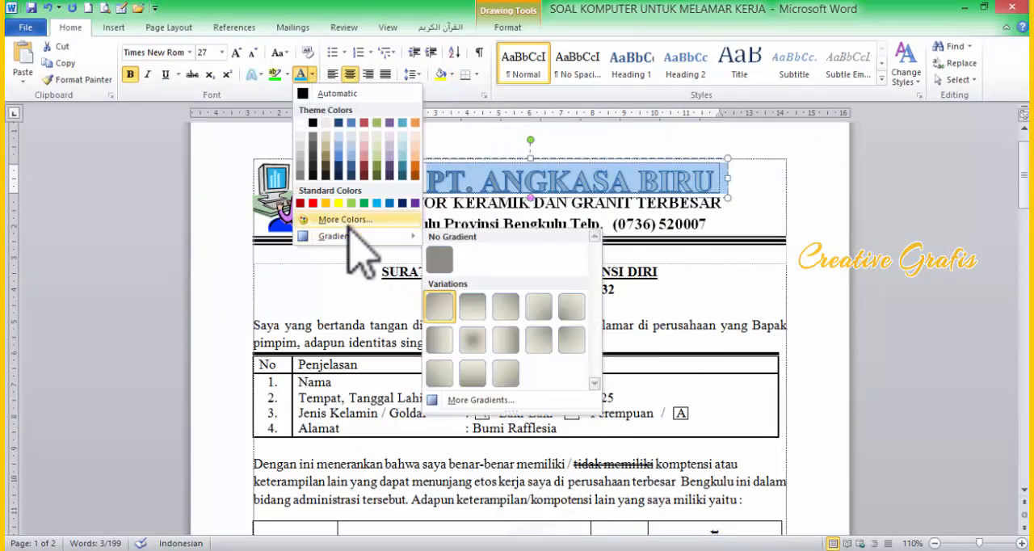
pyautogui.click(563, 259)
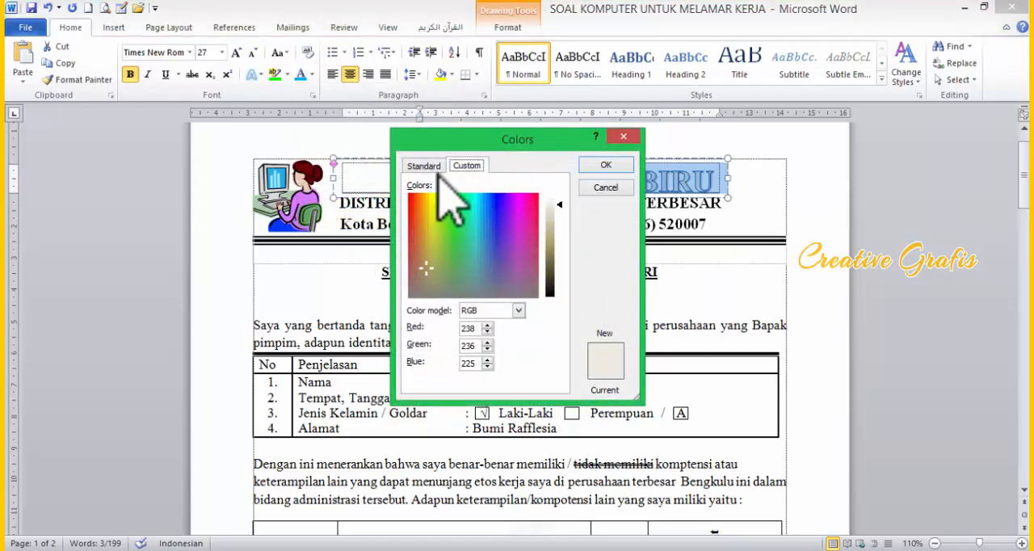
pyautogui.click(422, 166)
pyautogui.click(463, 166)
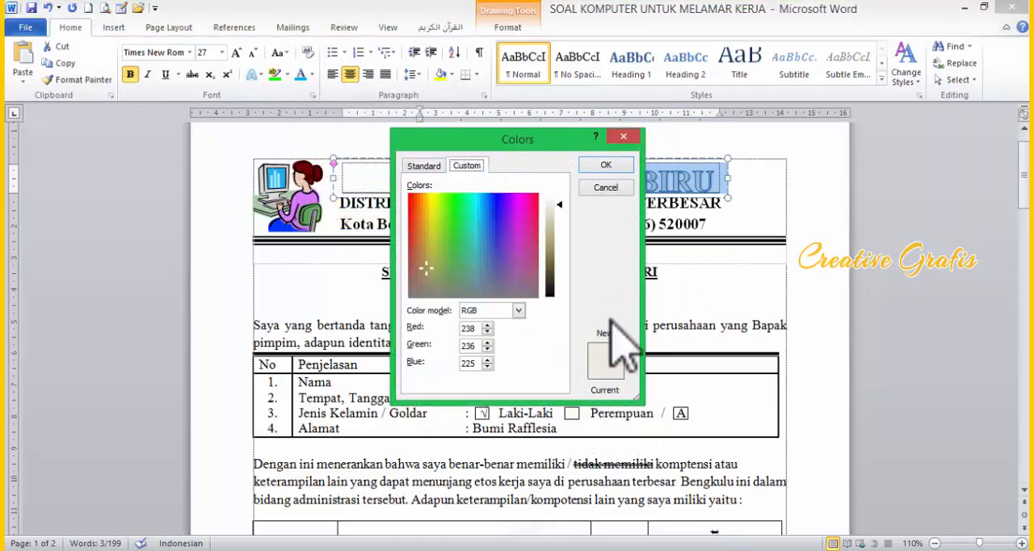
pyautogui.click(606, 165)
pyautogui.click(734, 161)
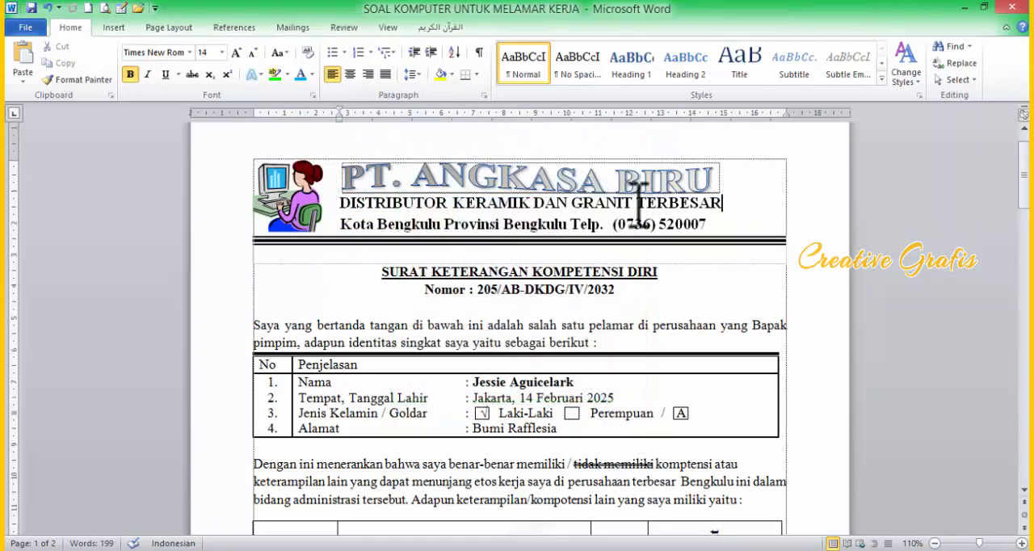
pyautogui.click(572, 166)
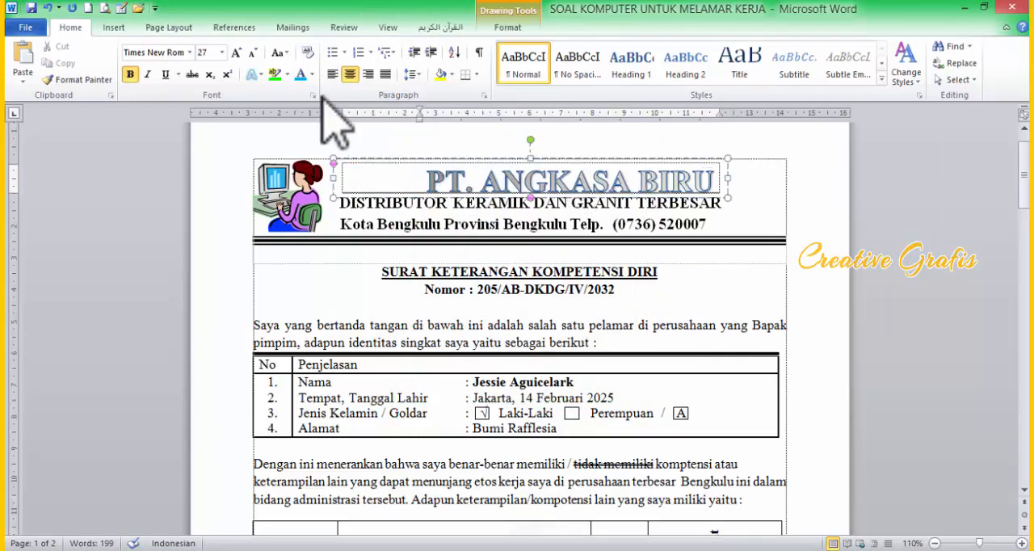
pyautogui.click(312, 74)
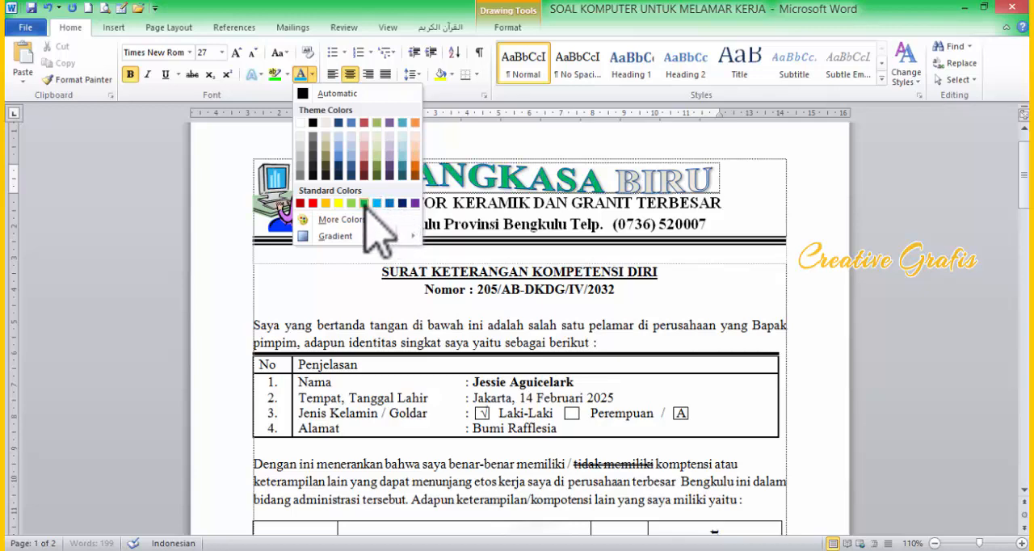
pyautogui.click(663, 175)
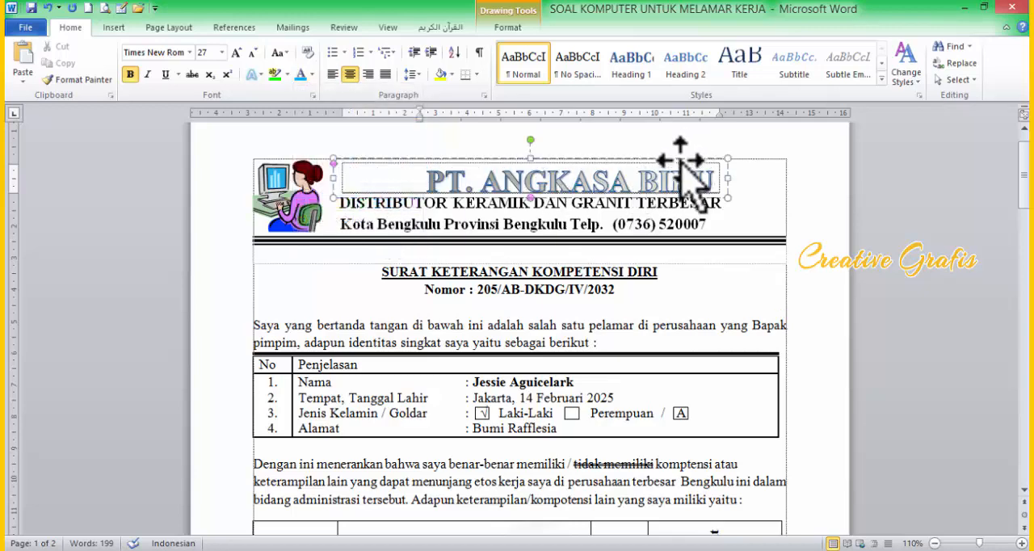
# Step: Apply an olive green theme font color to the PT. ANGKASA BIRU WordArt text
pyautogui.click(312, 75)
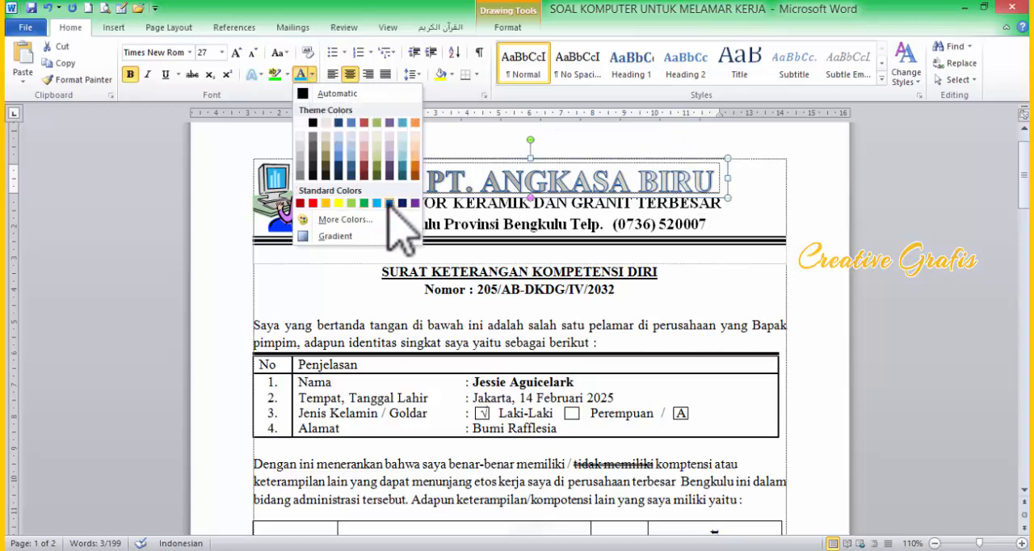
pyautogui.click(378, 131)
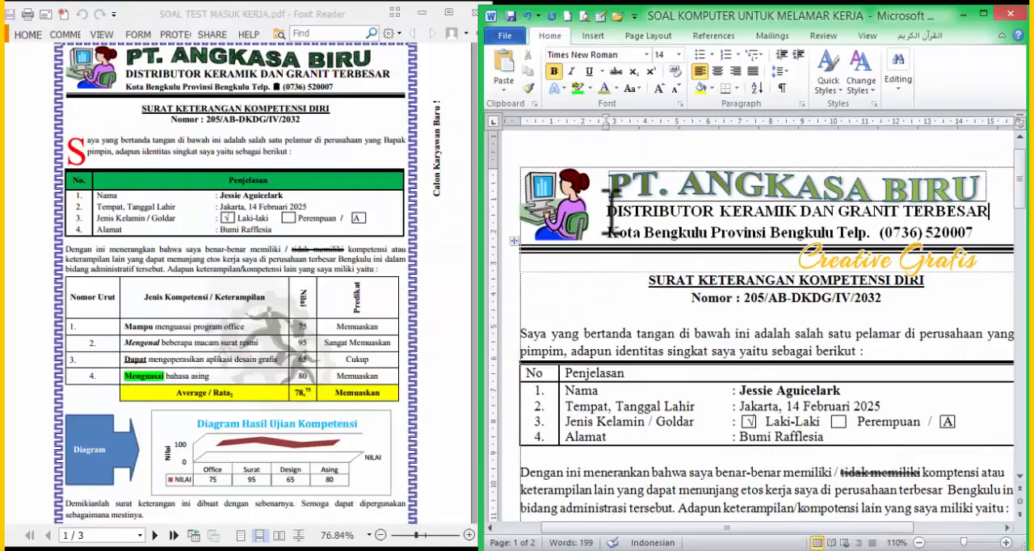
pyautogui.click(582, 262)
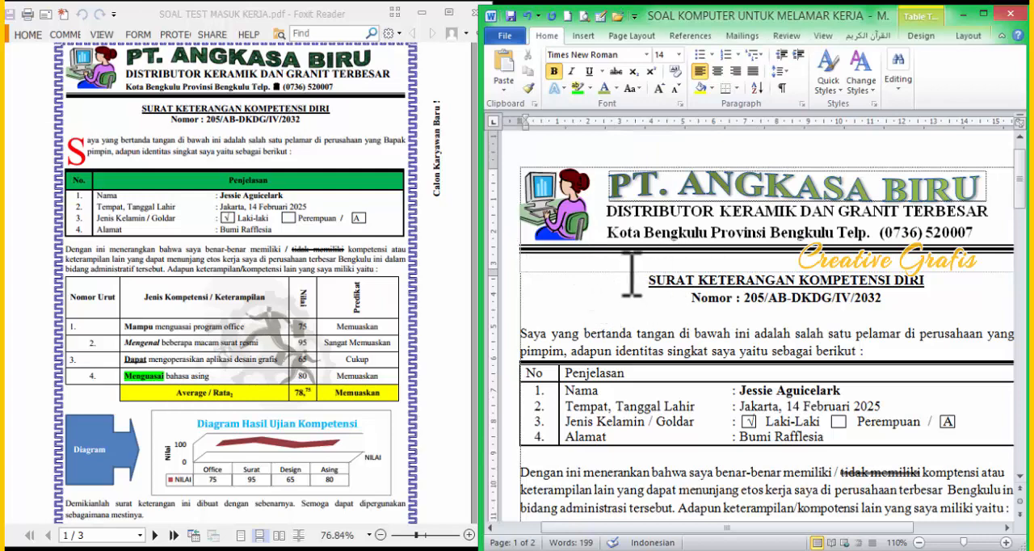
# Step: Center and bold the header row (No, Penjelasan) of the identity table
pyautogui.moveTo(625, 266); pyautogui.dragTo(624, 262)
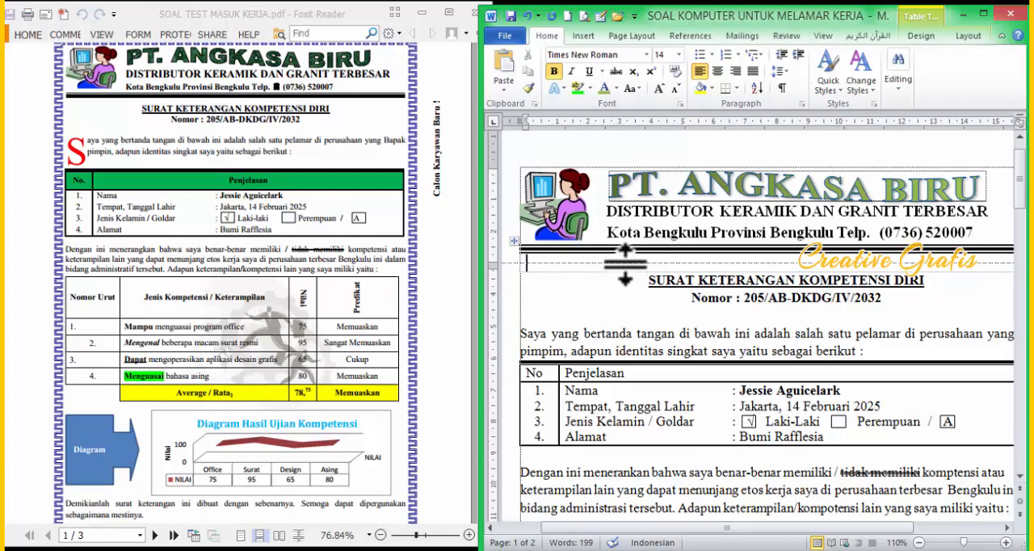
pyautogui.click(621, 306)
pyautogui.click(514, 373)
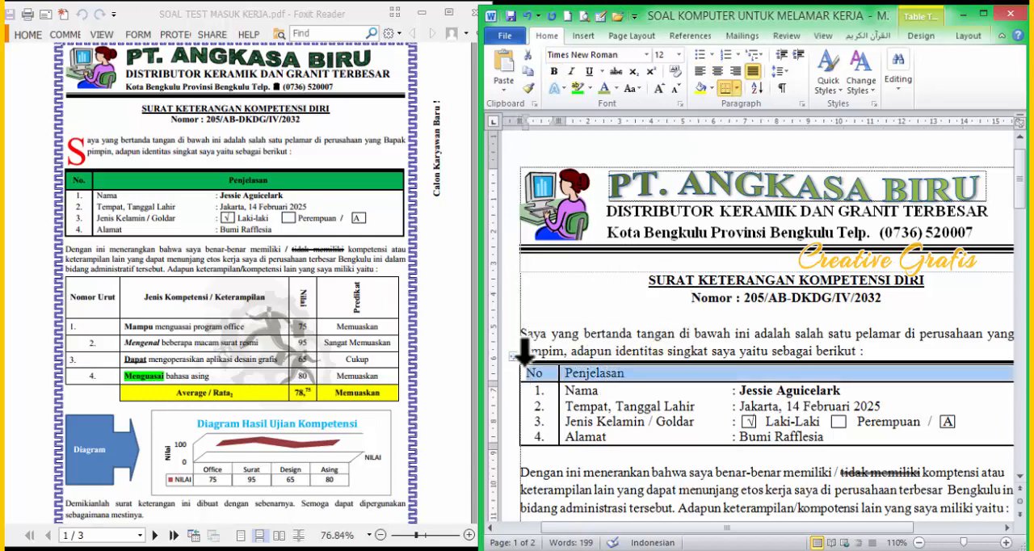
pyautogui.hotkey('ctrl', 'e')
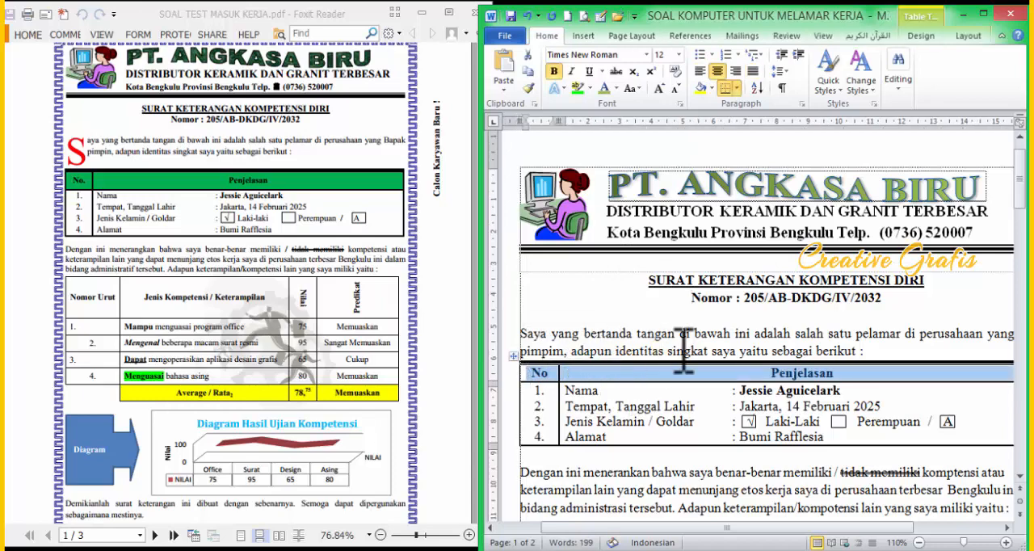
# Step: Shade the identity table's header row with the olive green theme color
pyautogui.click(711, 88)
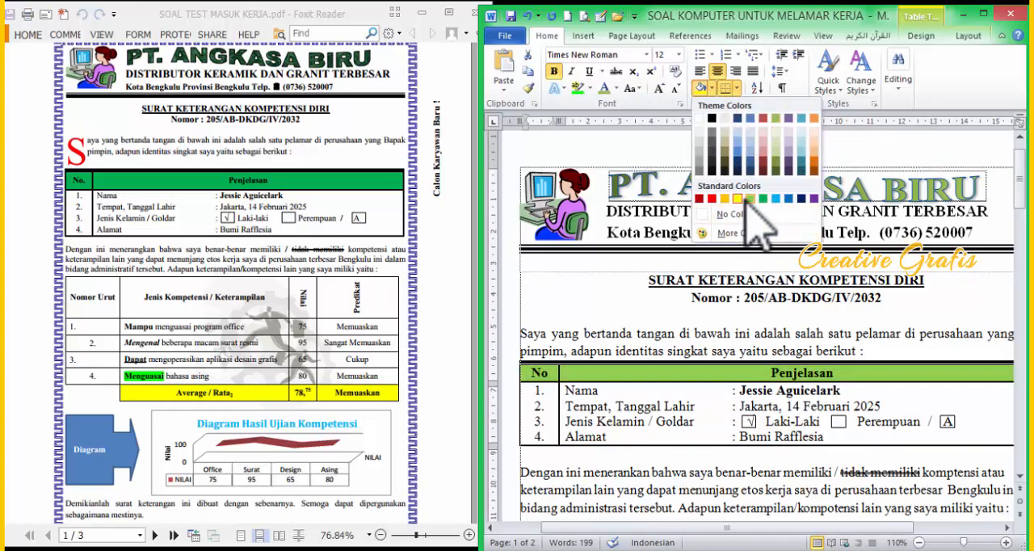
pyautogui.click(778, 120)
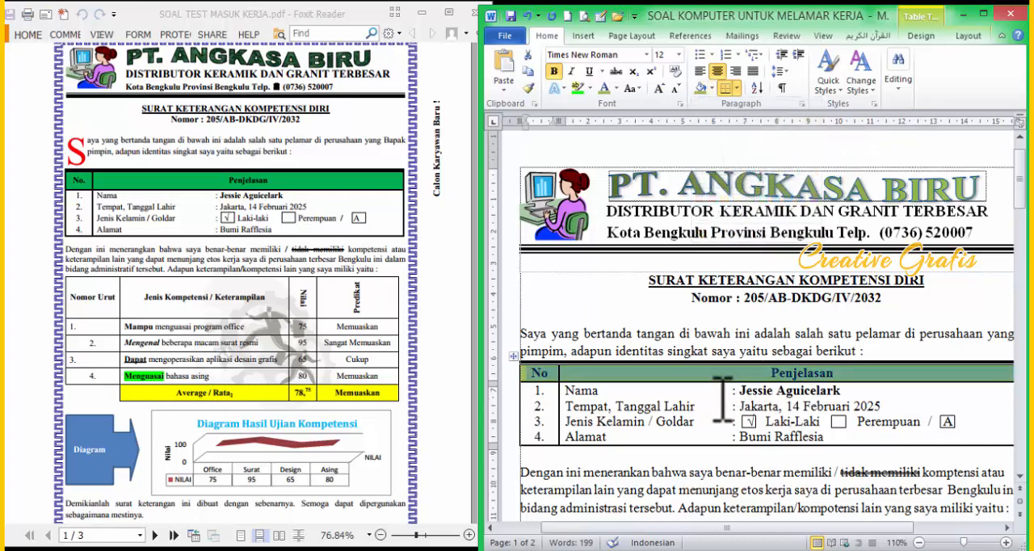
pyautogui.scroll(-3, 712, 408)
pyautogui.scroll(-1, 720, 420)
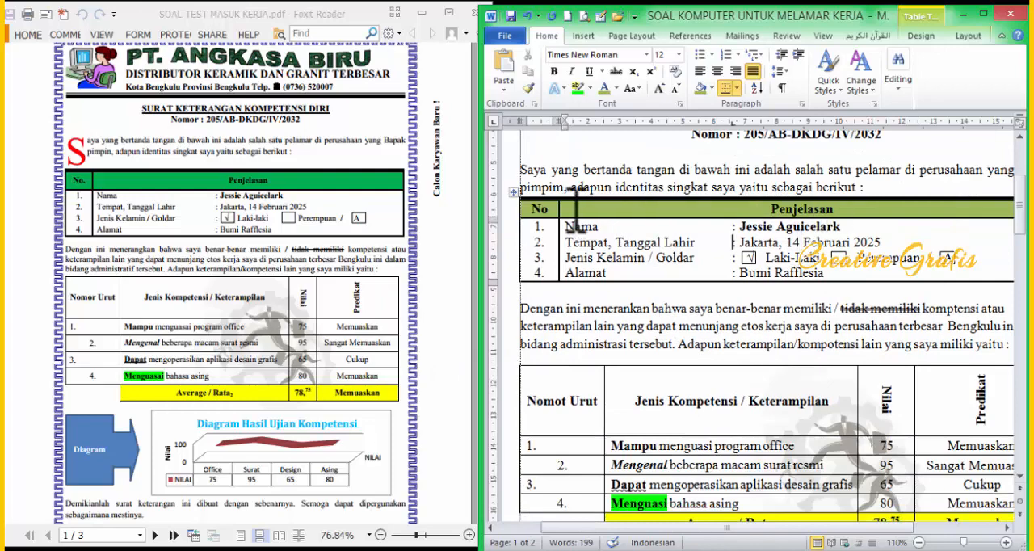
# Step: Fill the header row of the identity table with the standard green color
pyautogui.click(514, 208)
pyautogui.click(983, 14)
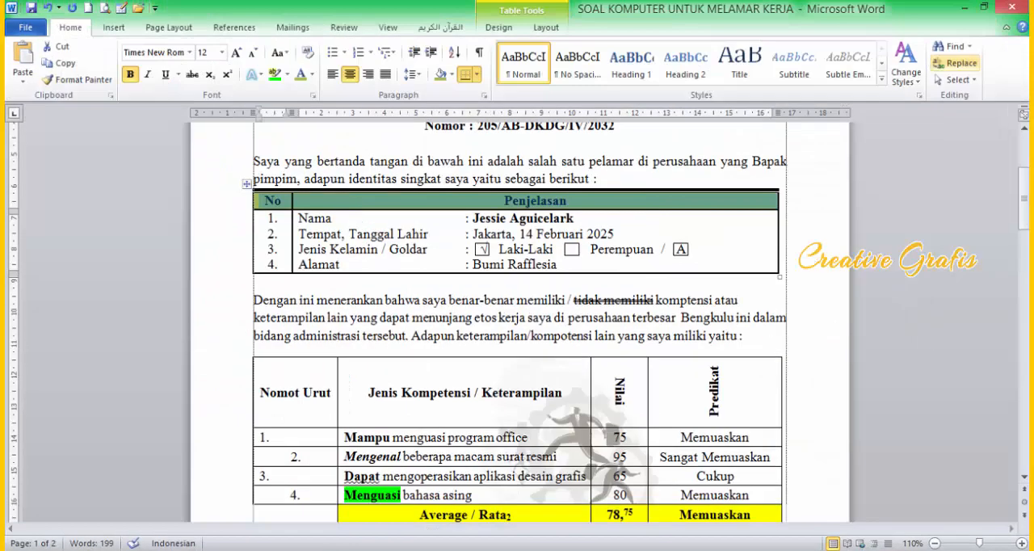
pyautogui.click(451, 75)
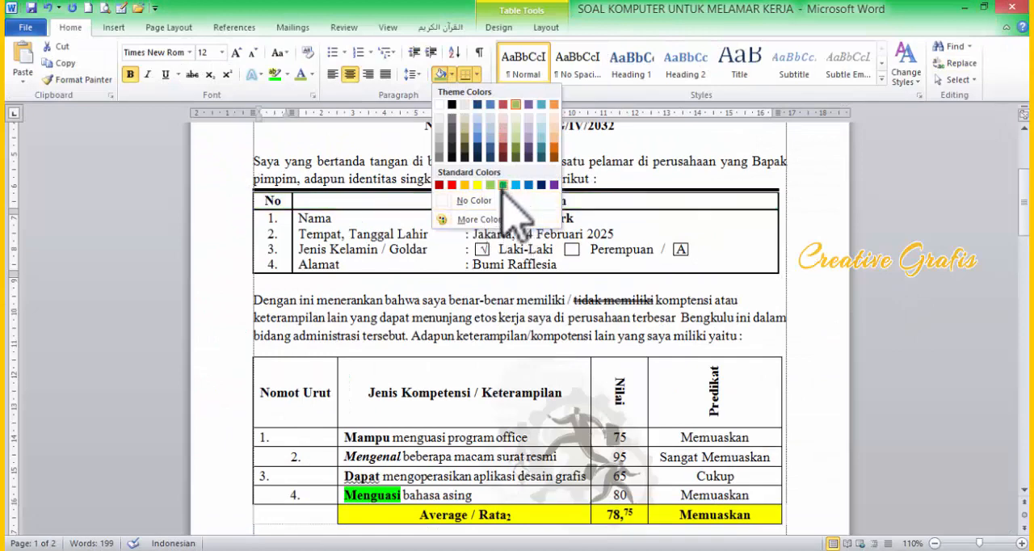
pyautogui.click(503, 185)
pyautogui.click(537, 280)
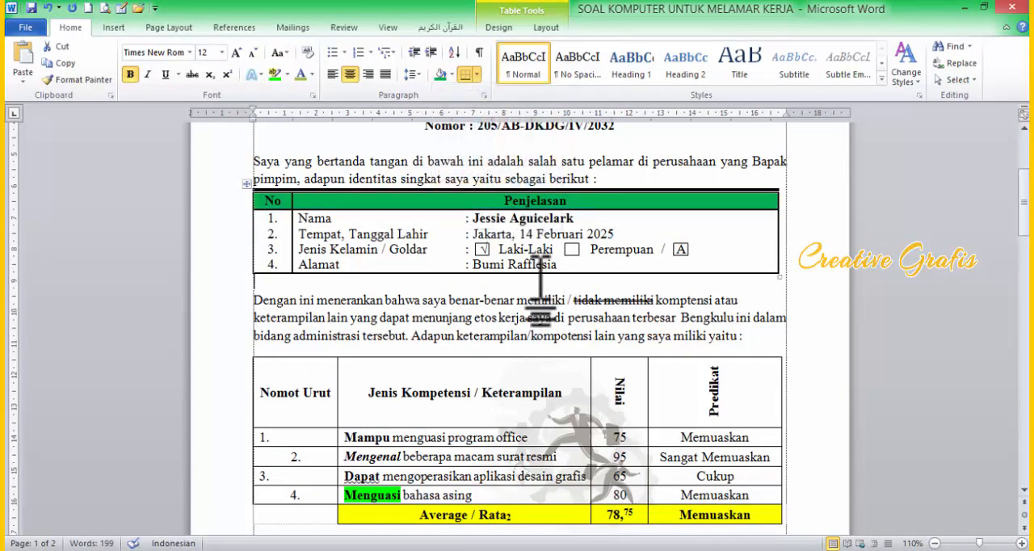
# Step: Compare the competency table, diagram and page frame of the letter with the reference PDF
pyautogui.click(984, 8)
pyautogui.scroll(-2, 535, 363)
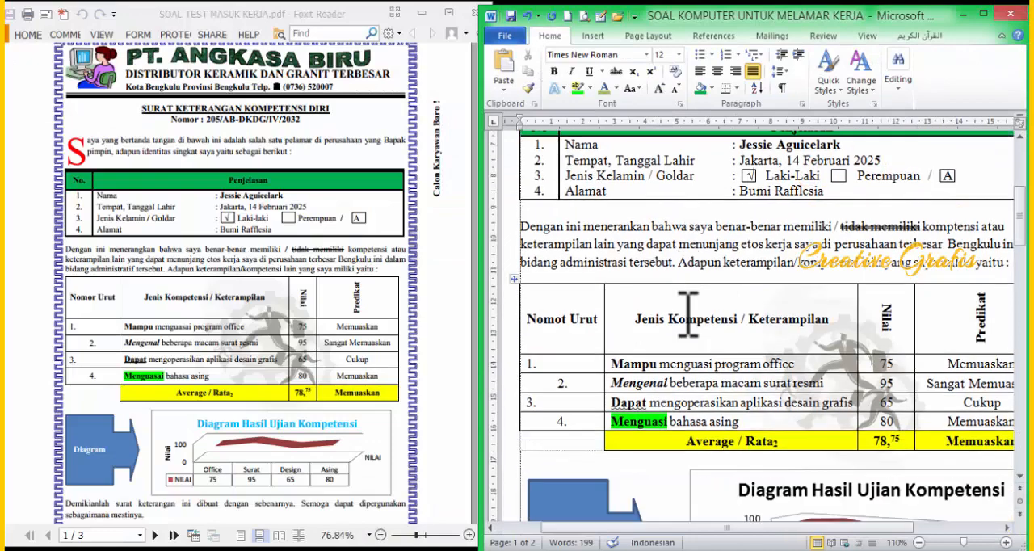
pyautogui.scroll(1, 534, 363)
pyautogui.scroll(-1, 311, 376)
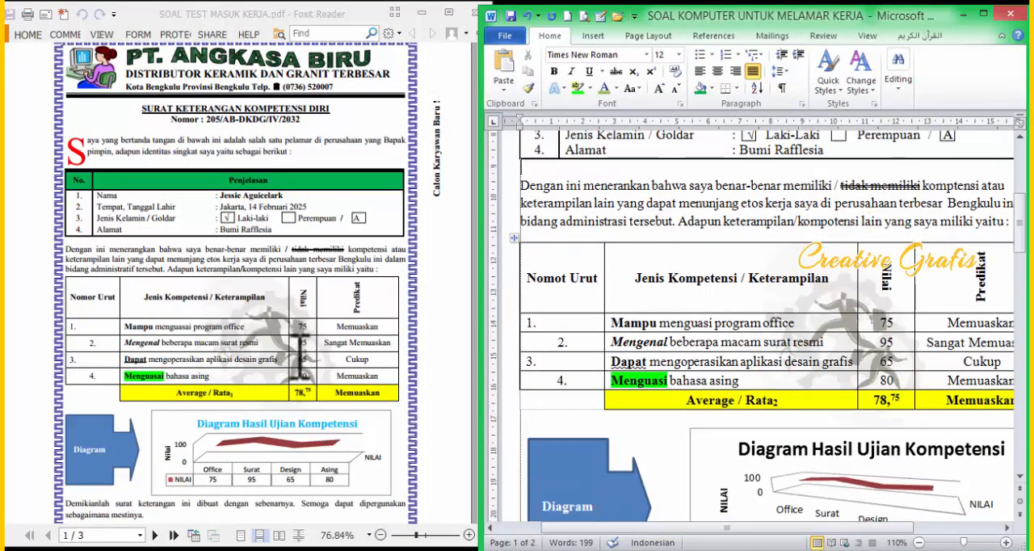
pyautogui.scroll(-2, 473, 400)
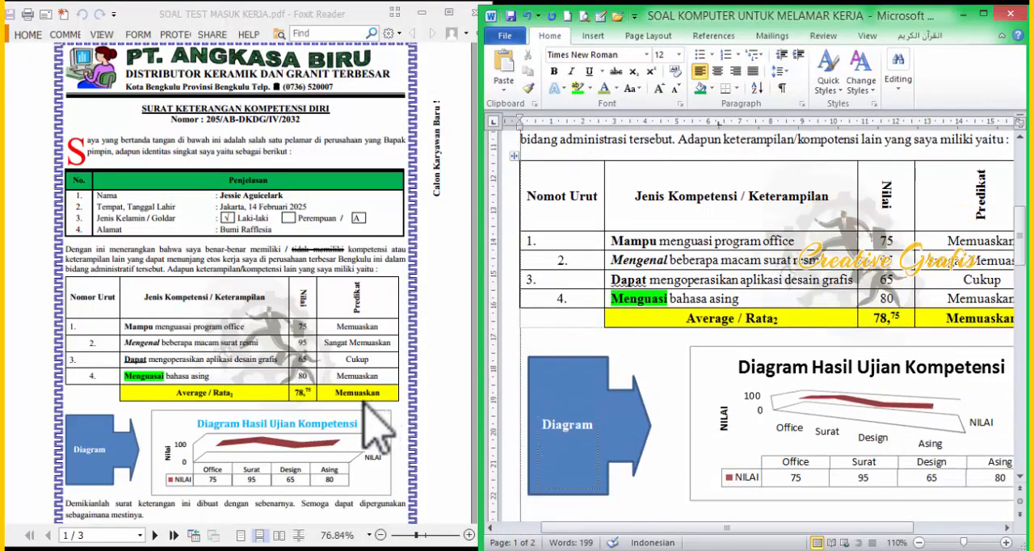
pyautogui.scroll(-5, 281, 339)
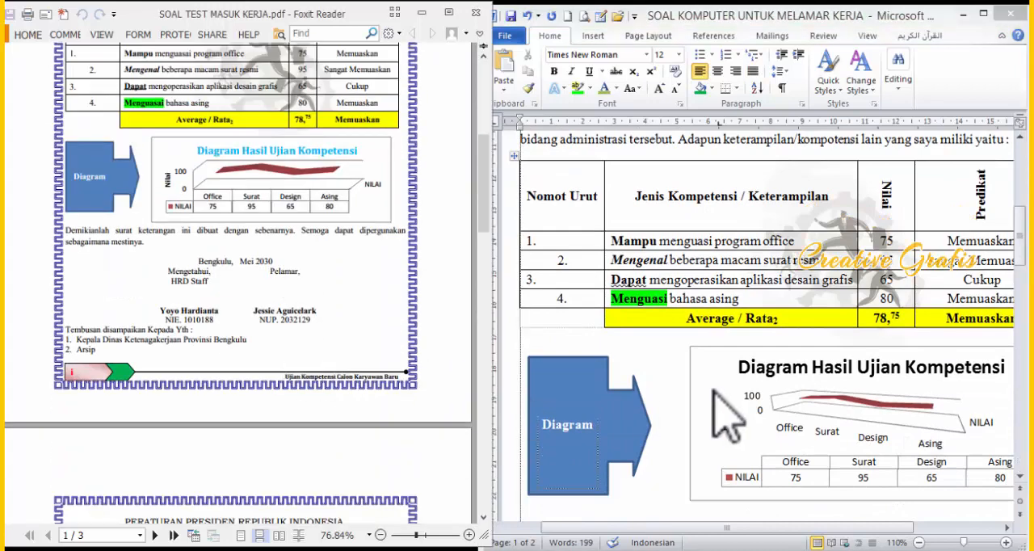
pyautogui.click(985, 14)
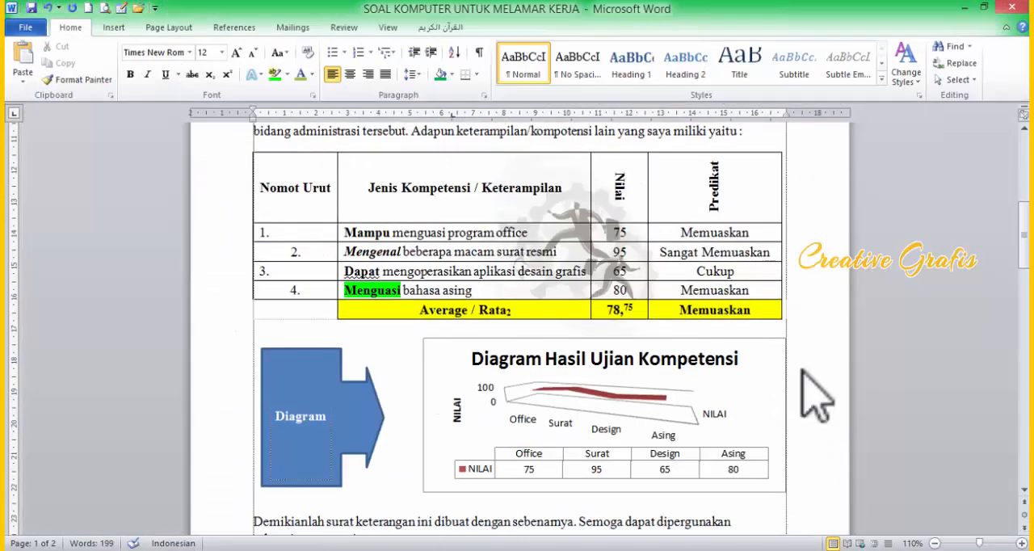
# Step: Add a 10 pt dark blue meander-pattern art border around the pages of the whole document
pyautogui.click(113, 27)
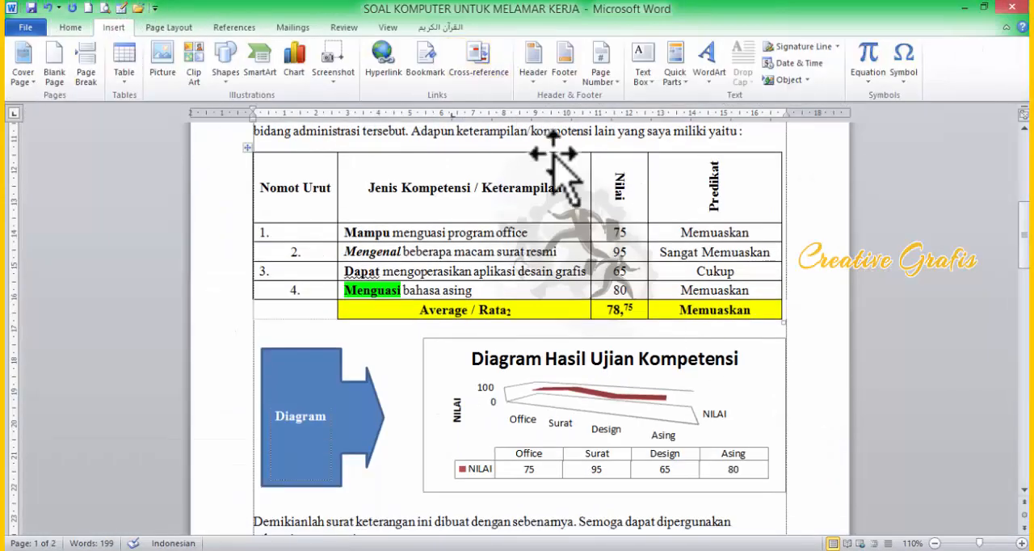
pyautogui.click(169, 27)
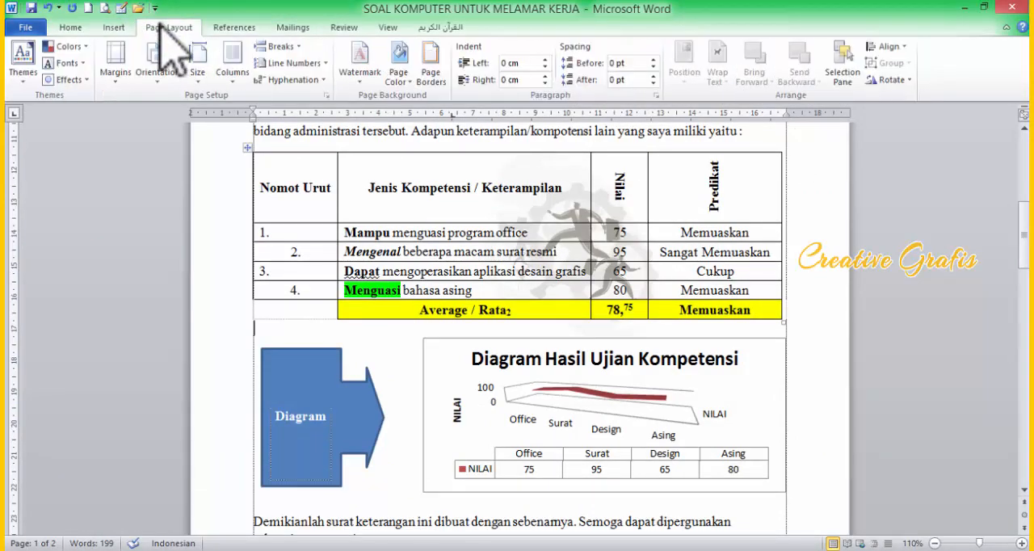
pyautogui.click(432, 64)
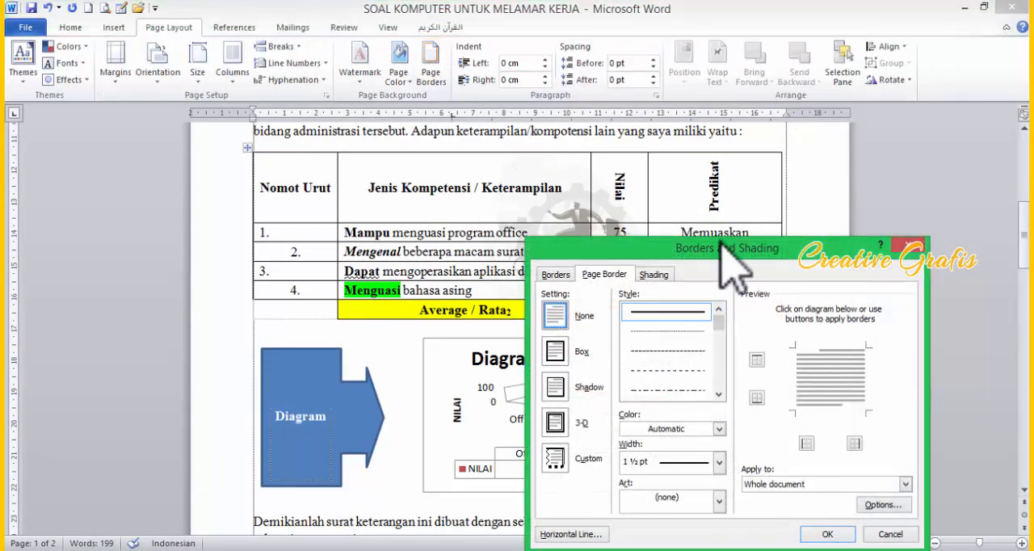
pyautogui.moveTo(719, 243); pyautogui.dragTo(717, 112)
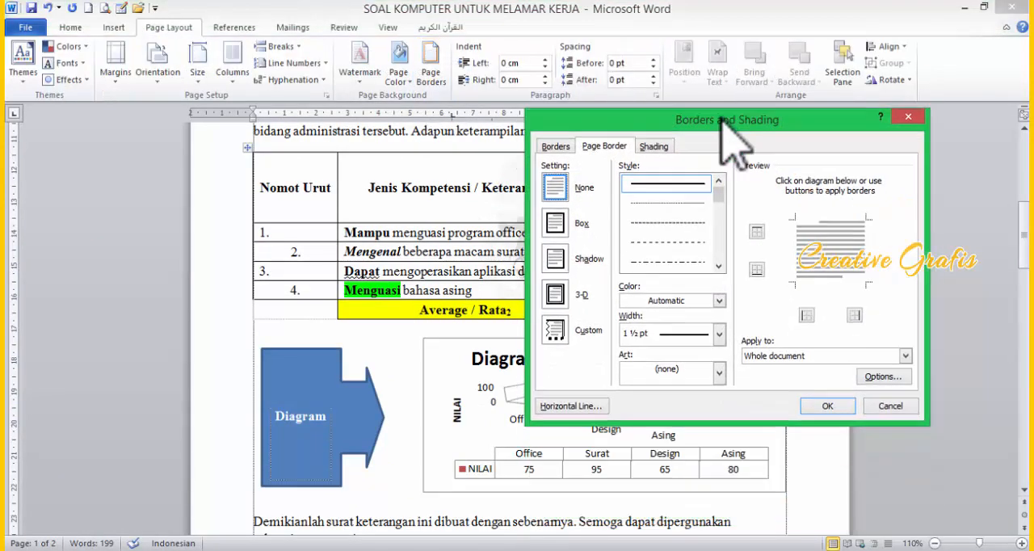
pyautogui.click(718, 372)
pyautogui.moveTo(720, 403); pyautogui.dragTo(717, 426)
pyautogui.click(675, 415)
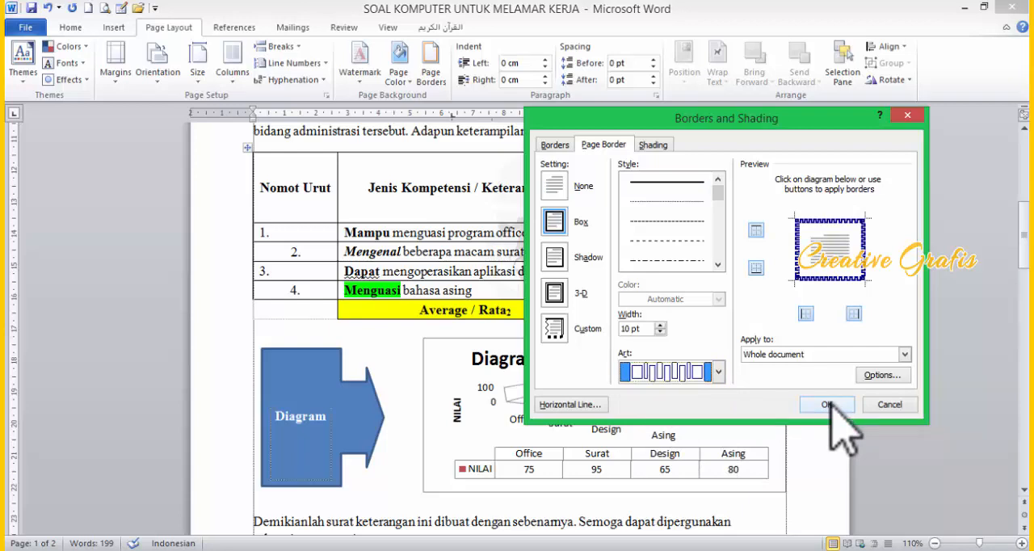
pyautogui.click(828, 404)
# Step: Measure the page border's margins from the text instead of the page edge, and save the document
pyautogui.scroll(5, 309, 283)
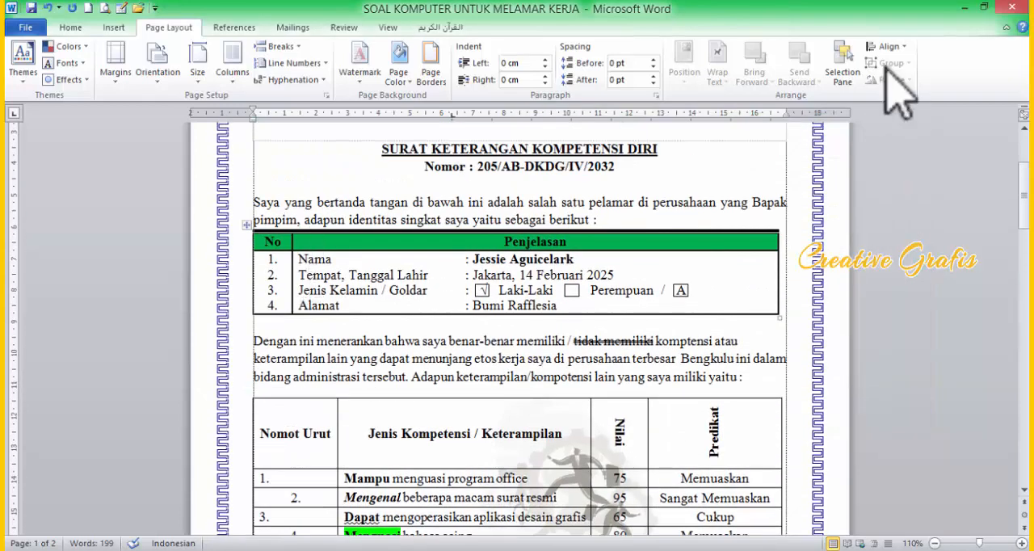
pyautogui.click(984, 6)
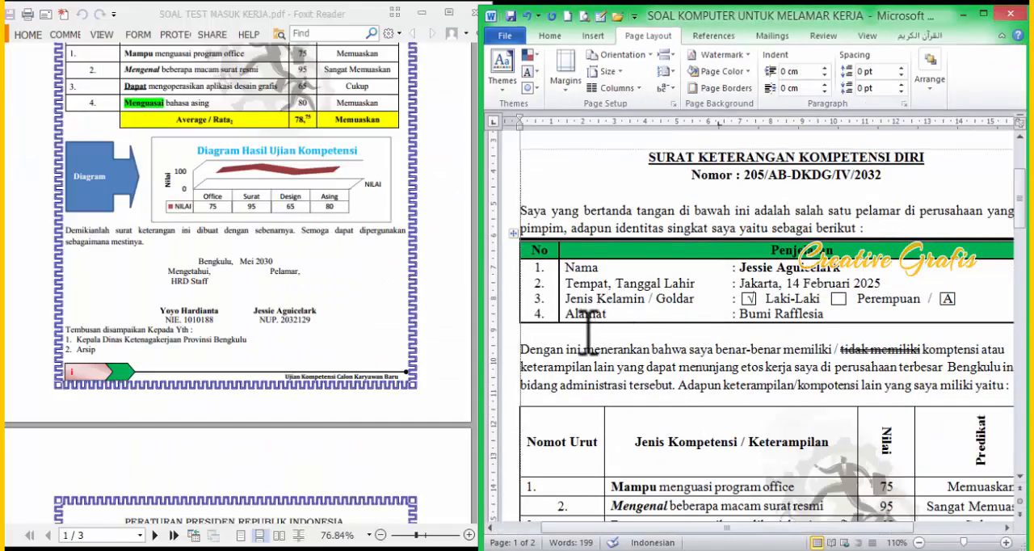
pyautogui.scroll(-4, 629, 347)
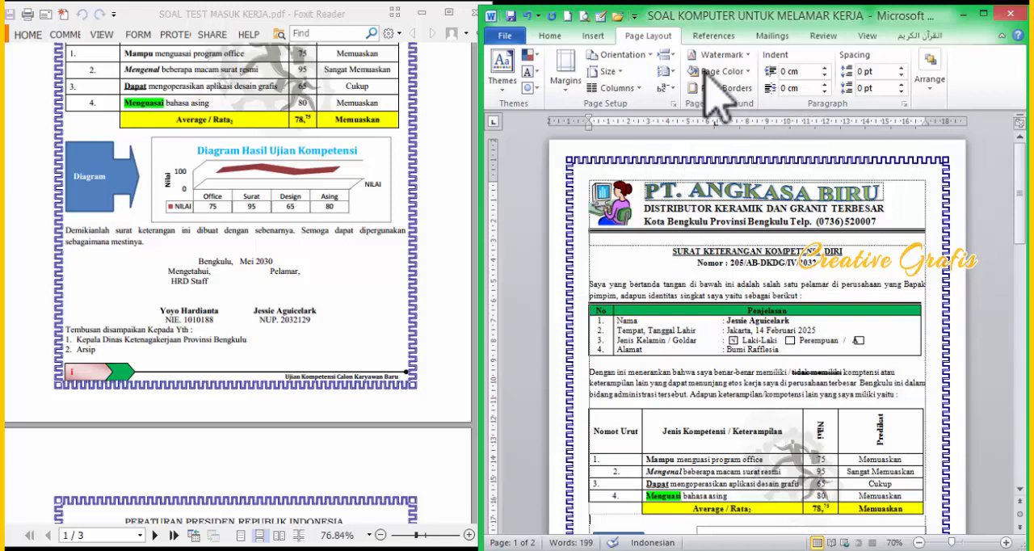
pyautogui.click(984, 13)
pyautogui.click(430, 73)
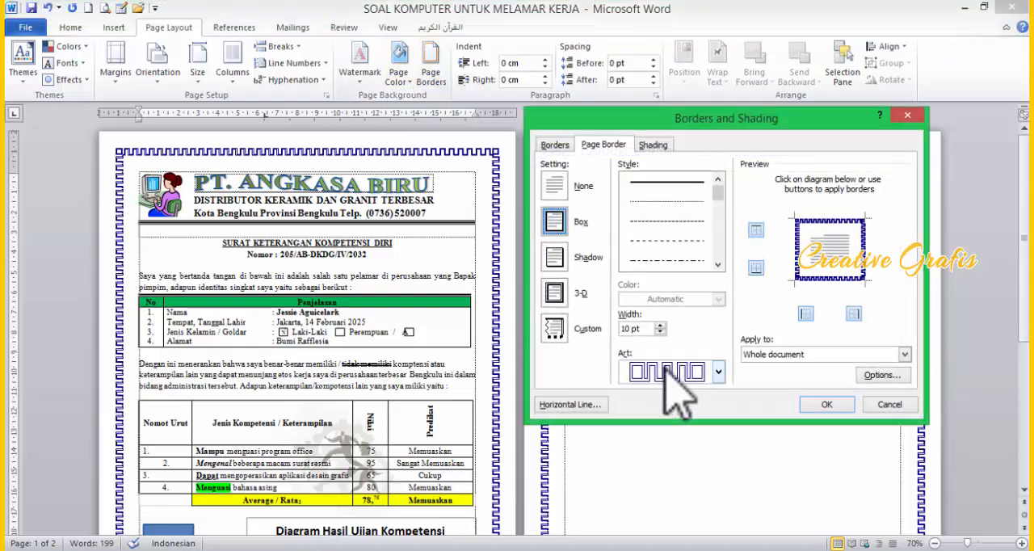
pyautogui.click(884, 375)
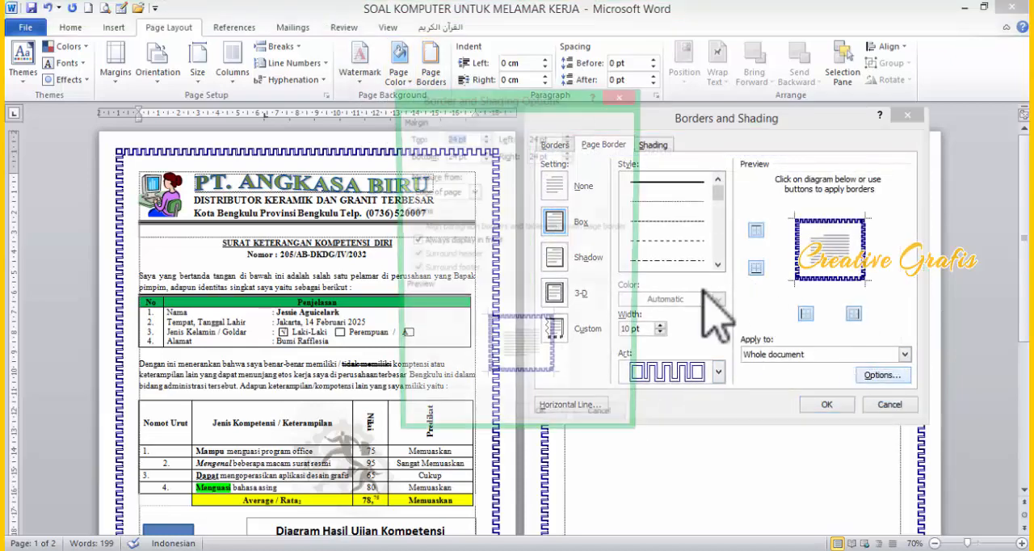
pyautogui.click(473, 194)
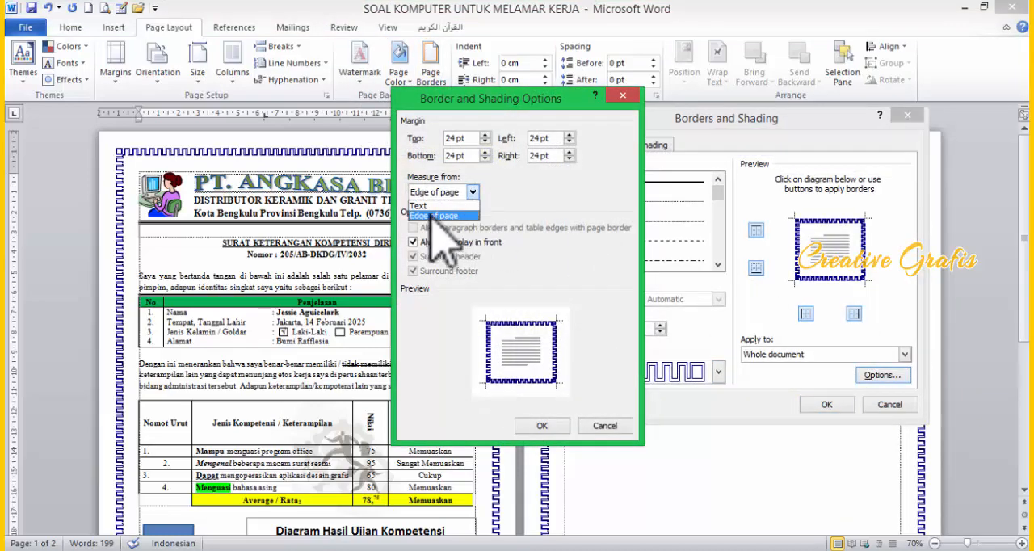
pyautogui.click(467, 202)
pyautogui.click(536, 425)
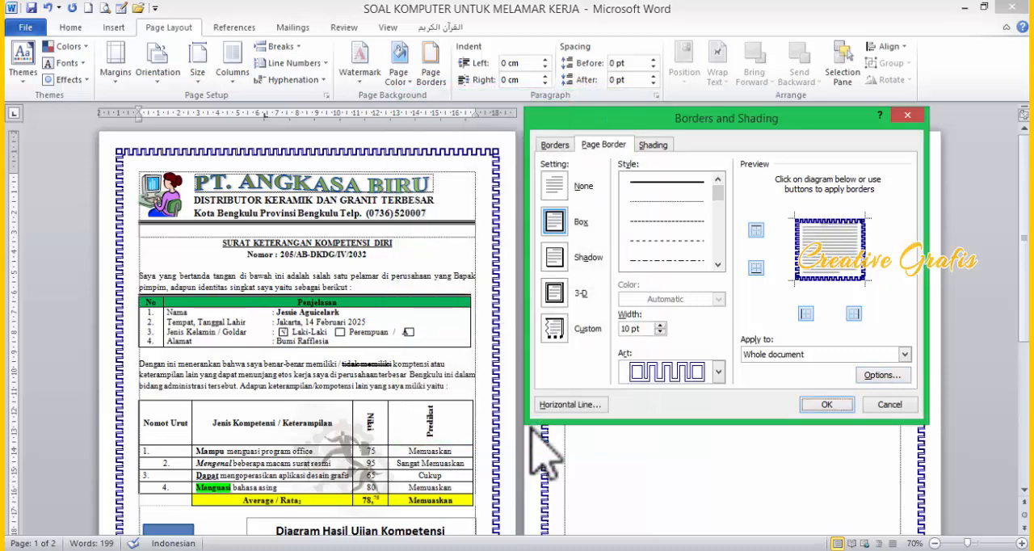
pyautogui.click(827, 404)
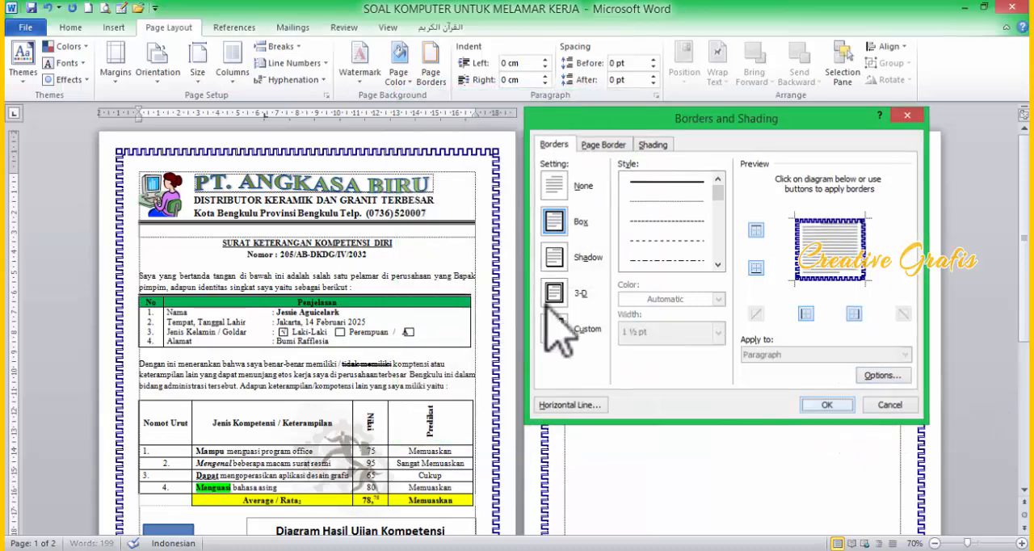
pyautogui.click(579, 240)
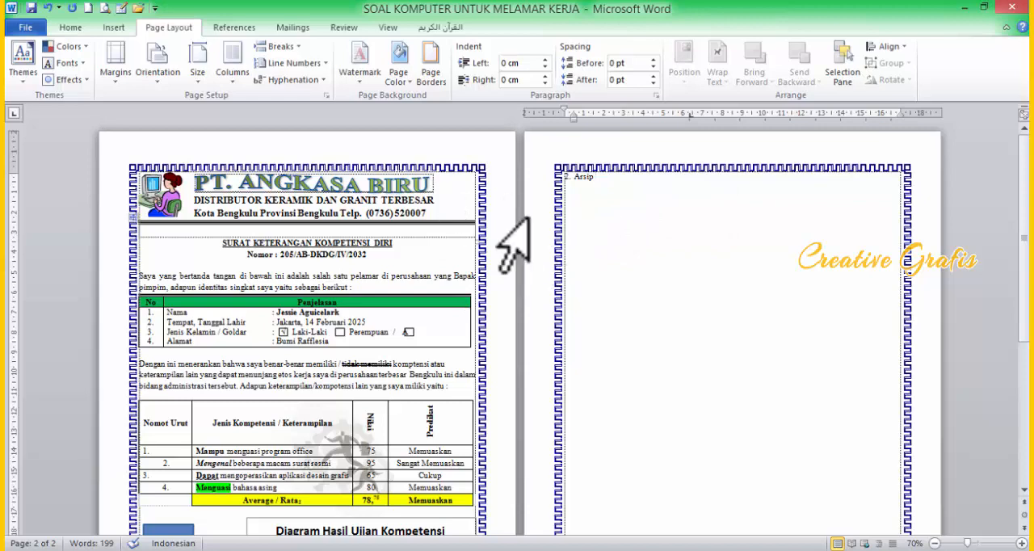
pyautogui.click(23, 31)
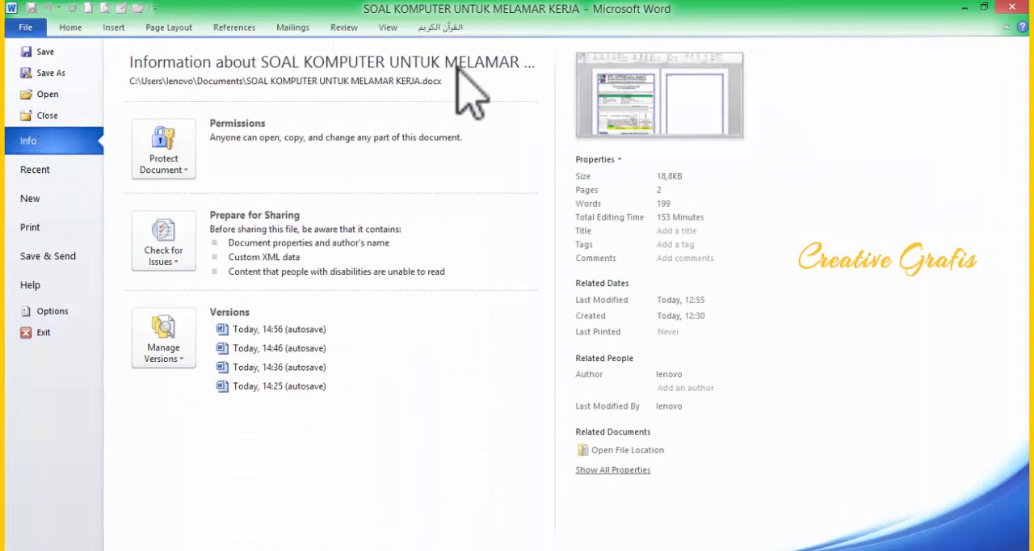
pyautogui.click(42, 55)
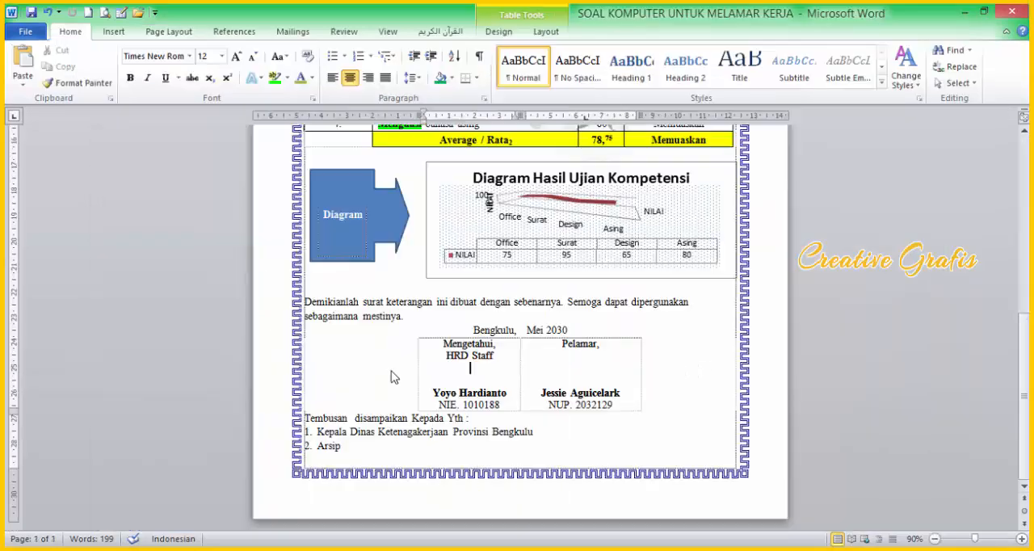
# Step: Insert a black telephone symbol between "Telp." and the phone number in the letterhead's address line
pyautogui.scroll(10, 427, 312)
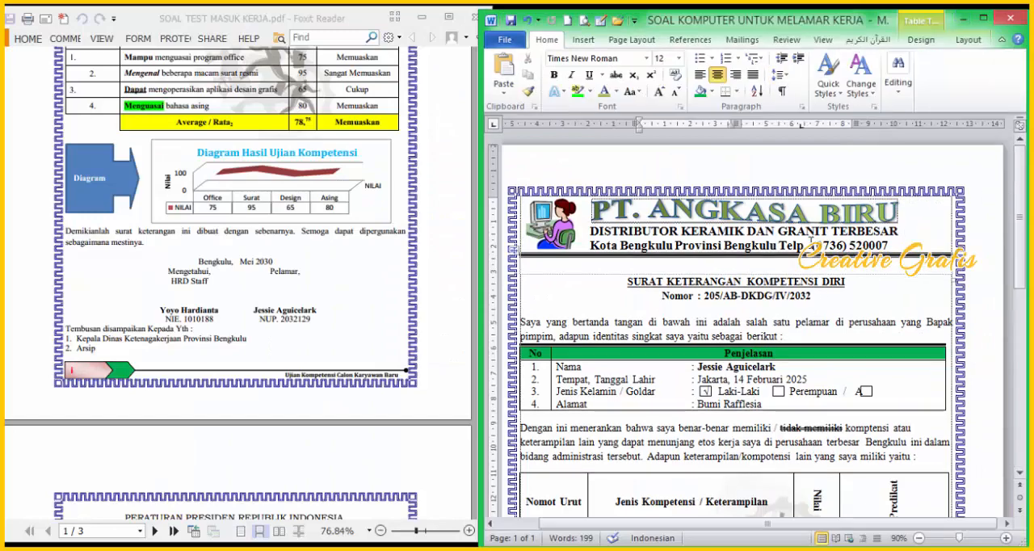
pyautogui.click(987, 22)
pyautogui.click(115, 32)
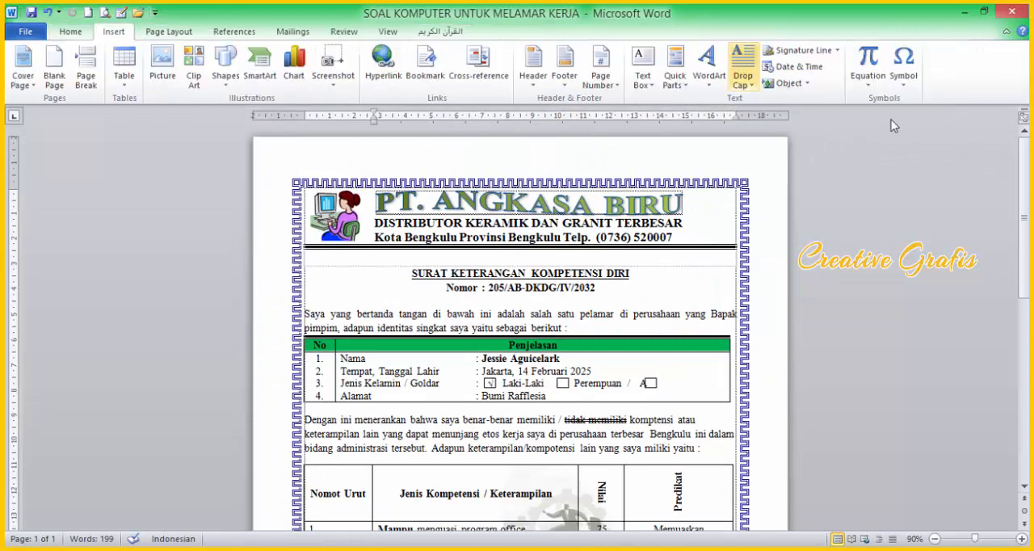
pyautogui.click(908, 84)
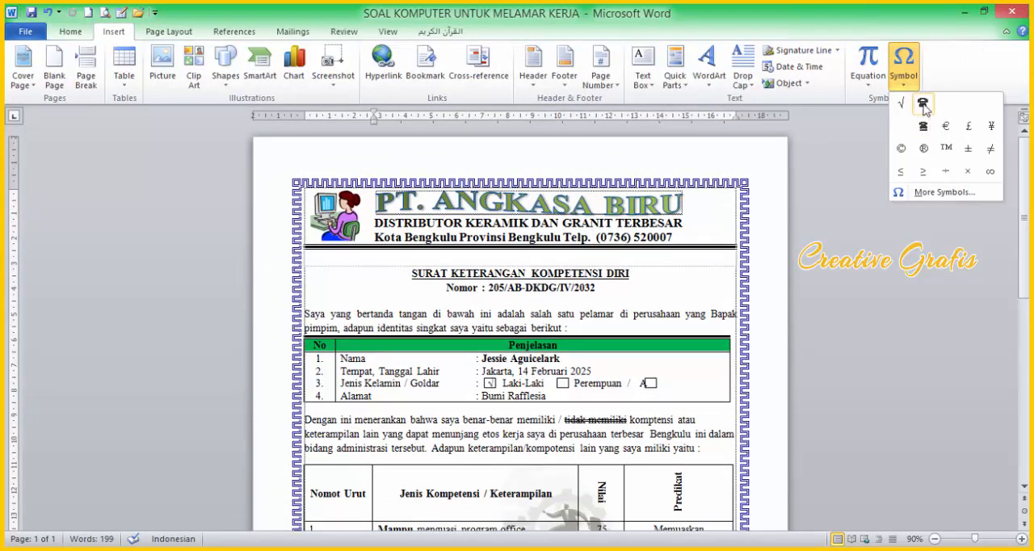
pyautogui.click(923, 105)
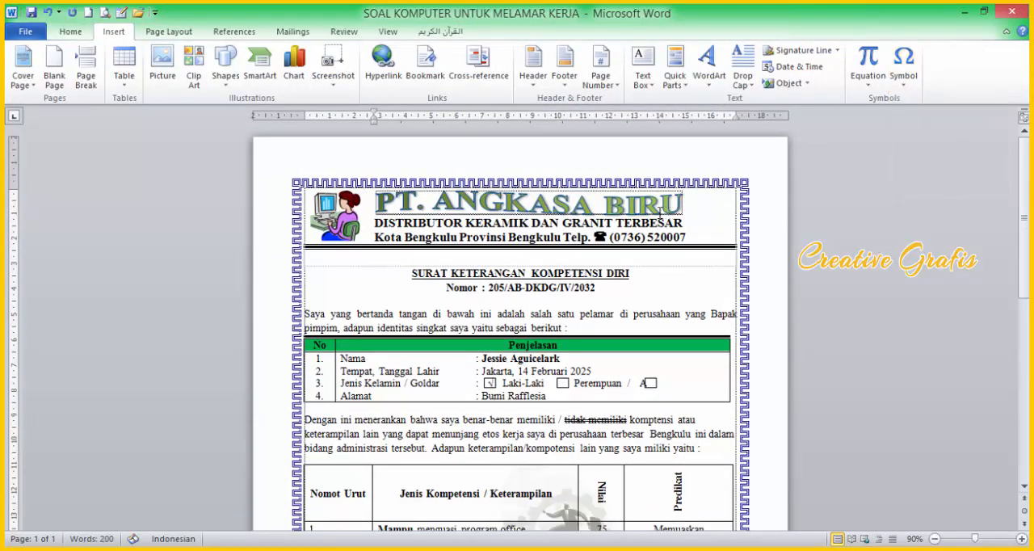
pyautogui.click(904, 68)
pyautogui.click(947, 193)
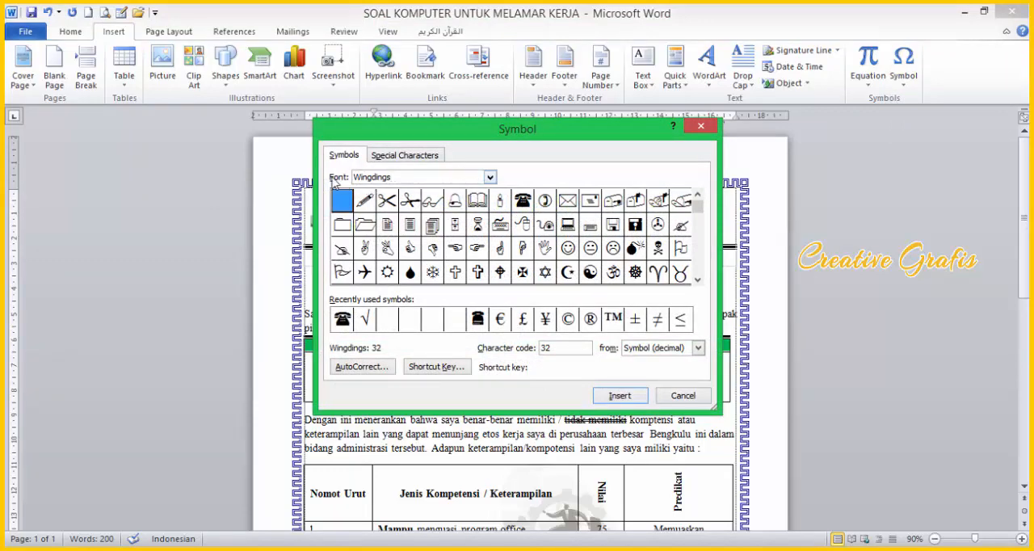
pyautogui.click(405, 176)
pyautogui.write('webding')
pyautogui.press('Return')
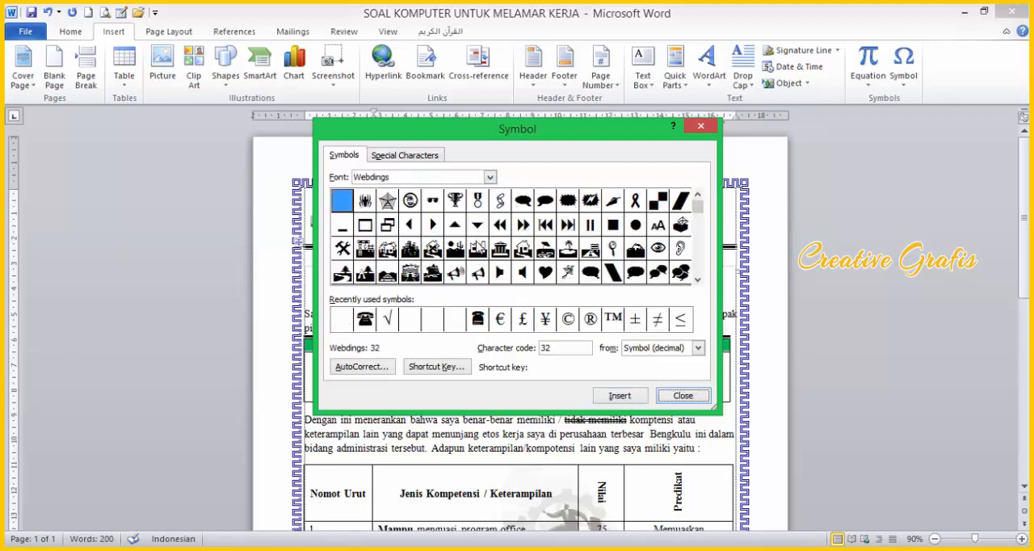
pyautogui.moveTo(701, 210); pyautogui.dragTo(700, 252)
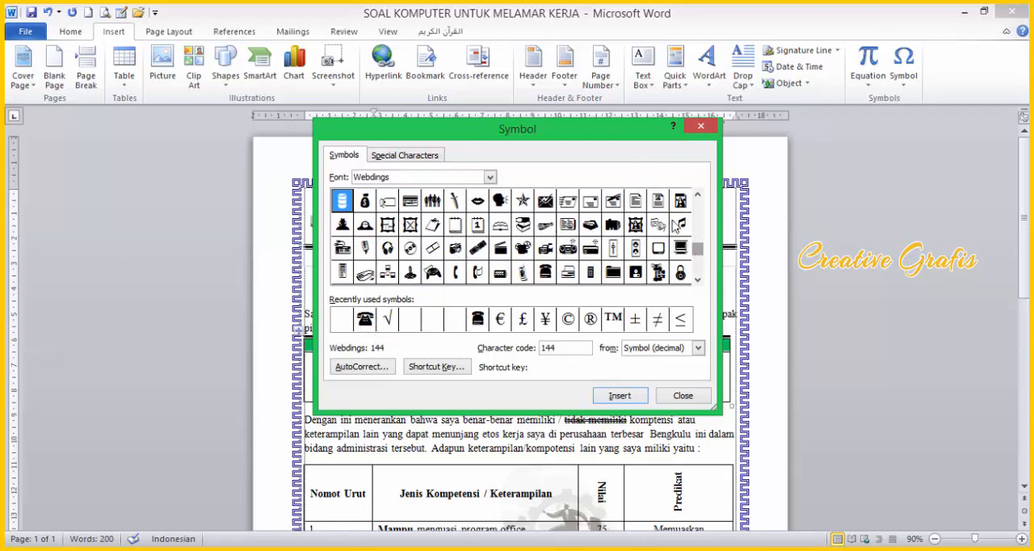
pyautogui.click(683, 395)
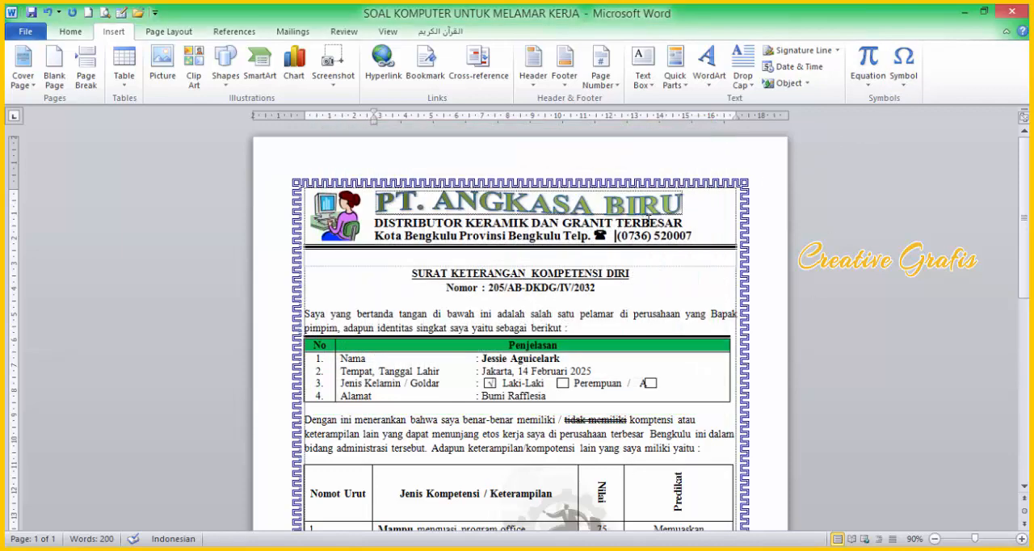
pyautogui.press('BackSpace')
pyautogui.press('BackSpace')
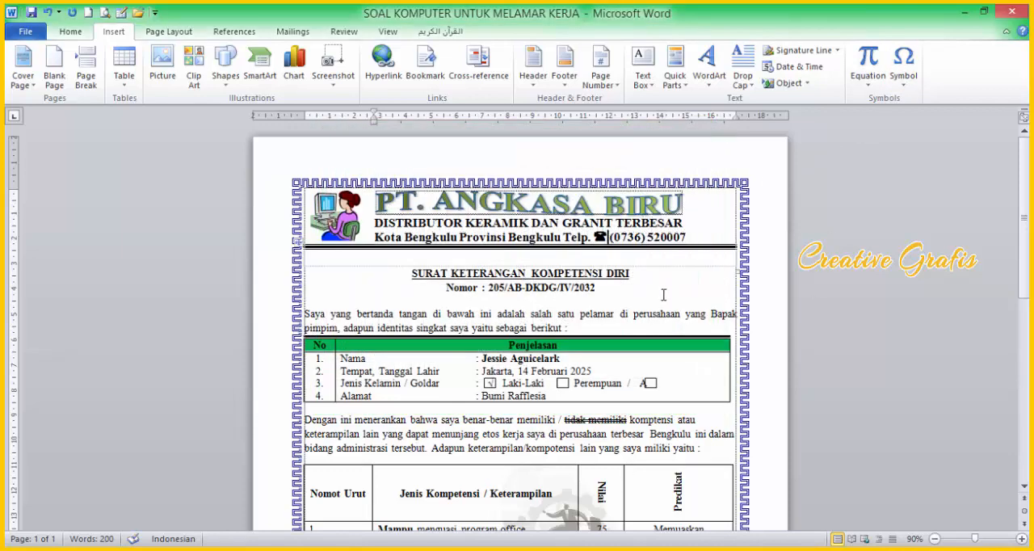
# Step: Compare the letter with the reference PDF from the competency diagram up to the opening paragraph
pyautogui.scroll(-3, 665, 292)
pyautogui.scroll(-4, 628, 438)
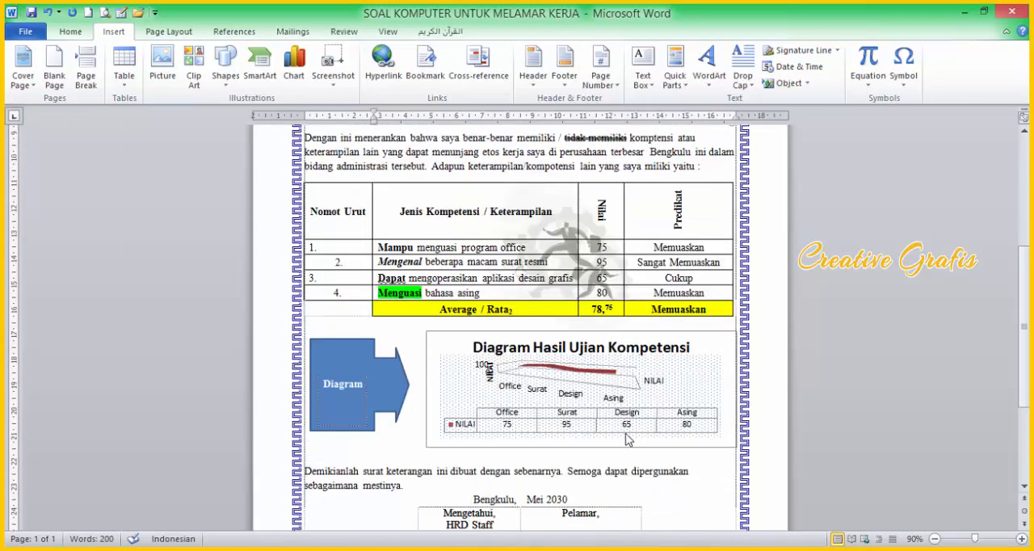
pyautogui.click(983, 12)
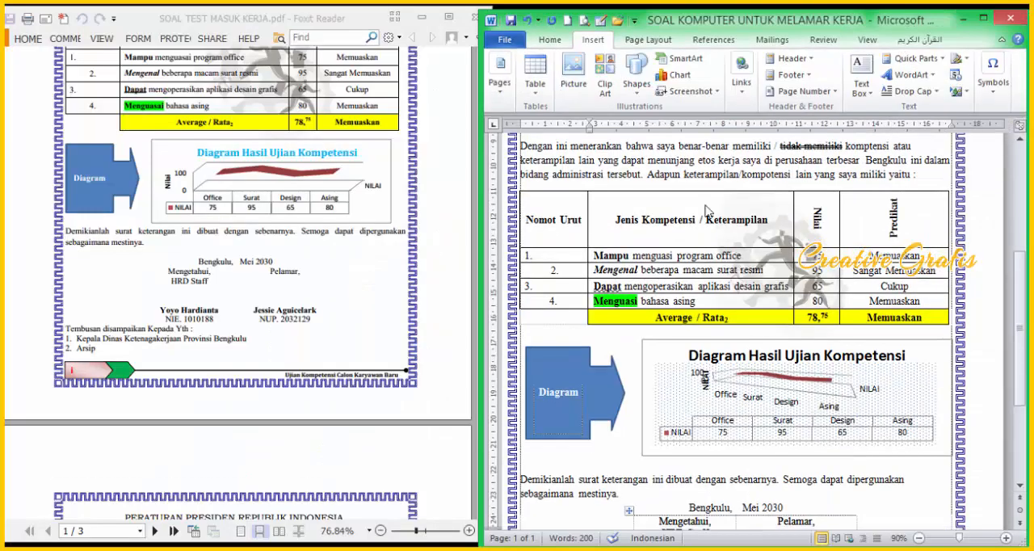
pyautogui.scroll(4, 127, 363)
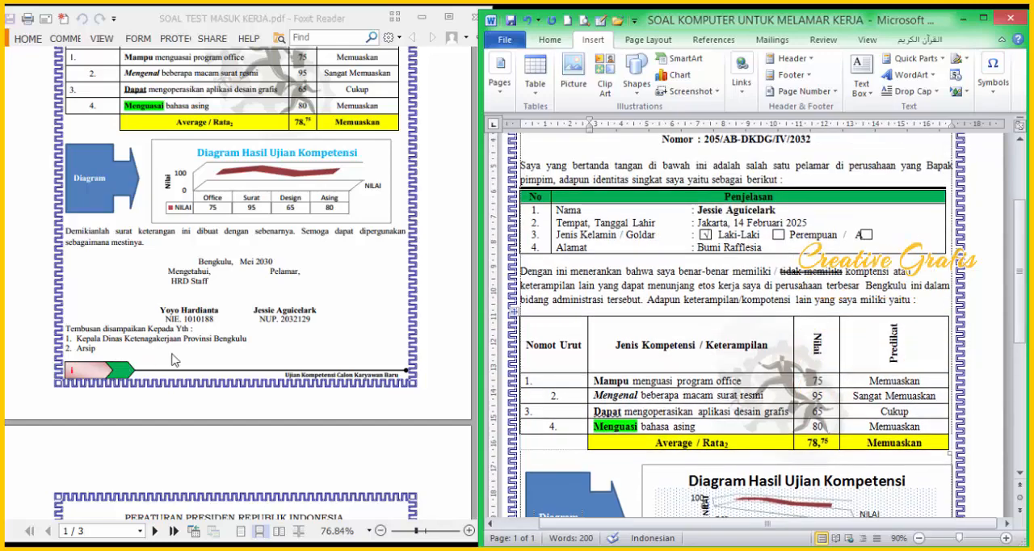
pyautogui.scroll(-2, 265, 338)
pyautogui.click(340, 347)
pyautogui.scroll(9, 340, 348)
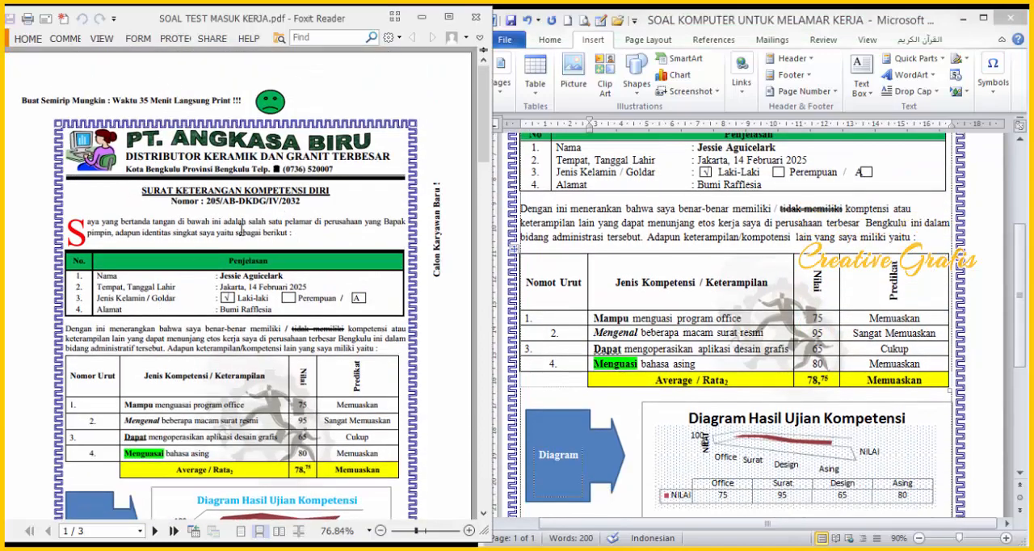
# Step: Apply a Dropped drop cap to the letter "S" that begins the opening paragraph "Saya yang bertanda tangan"
pyautogui.click(614, 248)
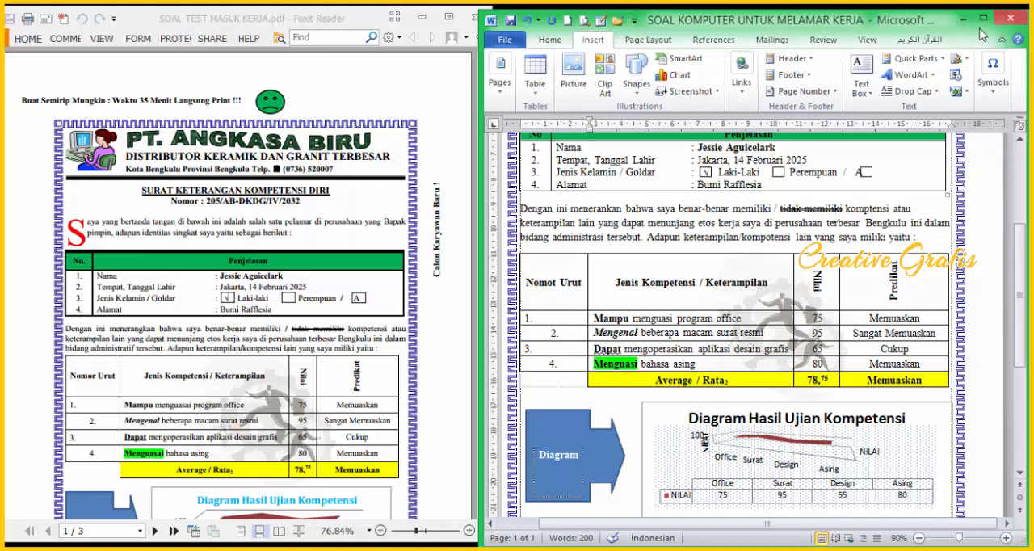
pyautogui.scroll(3, 638, 250)
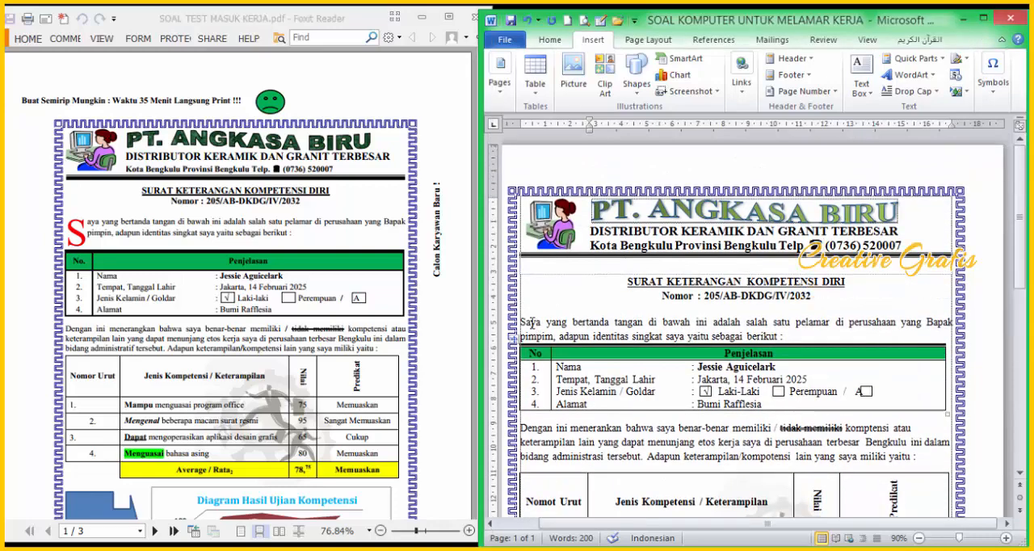
pyautogui.moveTo(521, 321); pyautogui.dragTo(528, 322)
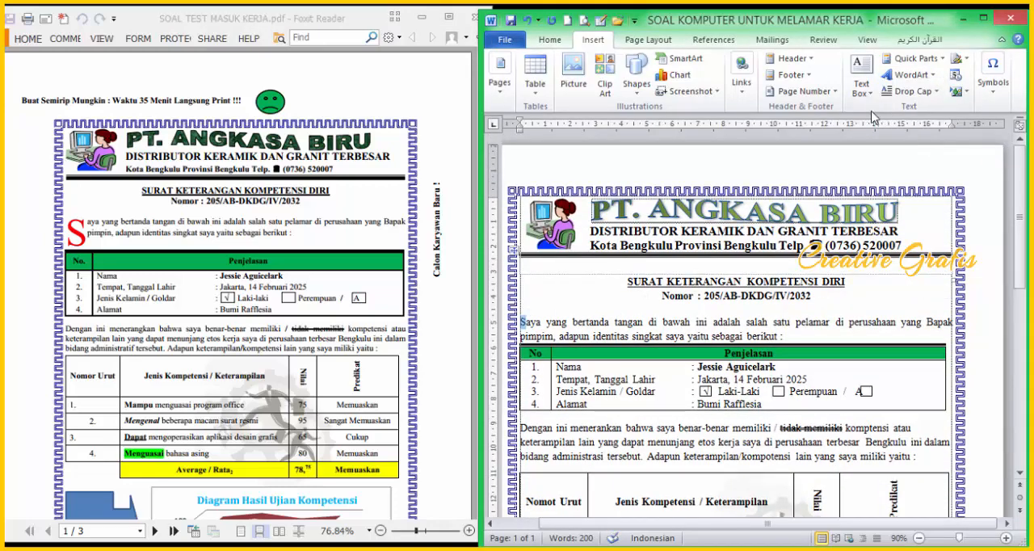
pyautogui.click(992, 16)
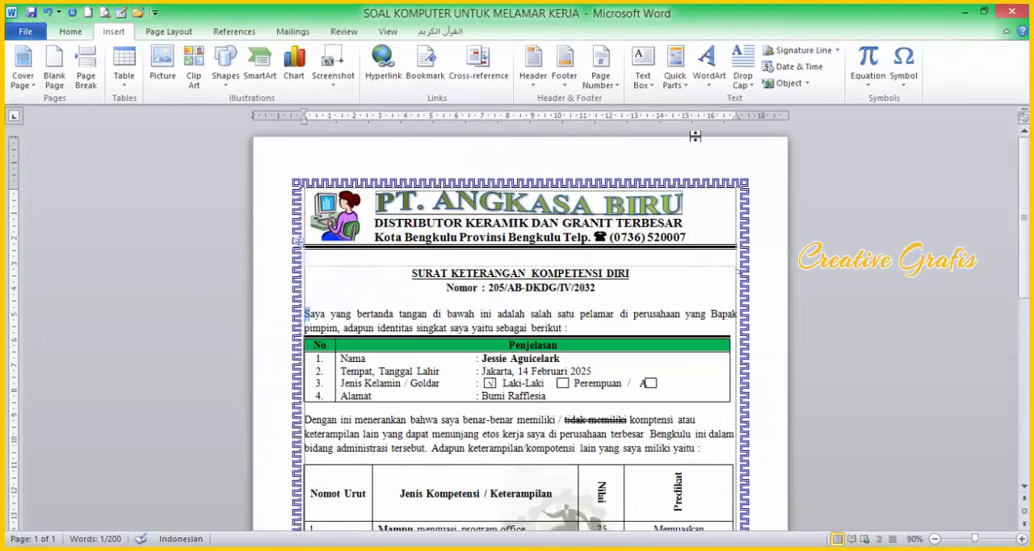
pyautogui.click(752, 94)
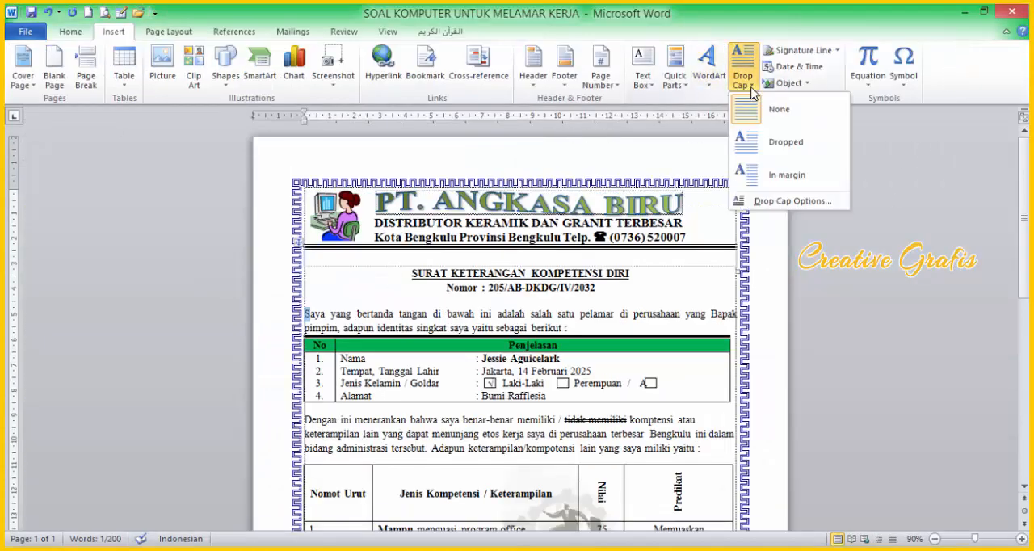
pyautogui.click(747, 153)
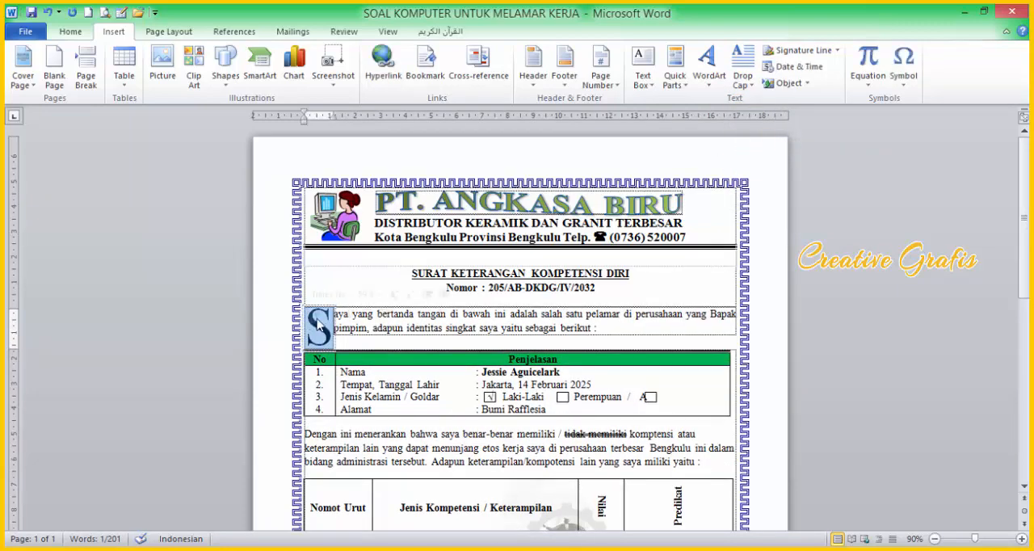
# Step: Colour the drop cap "S" standard red
pyautogui.click(71, 33)
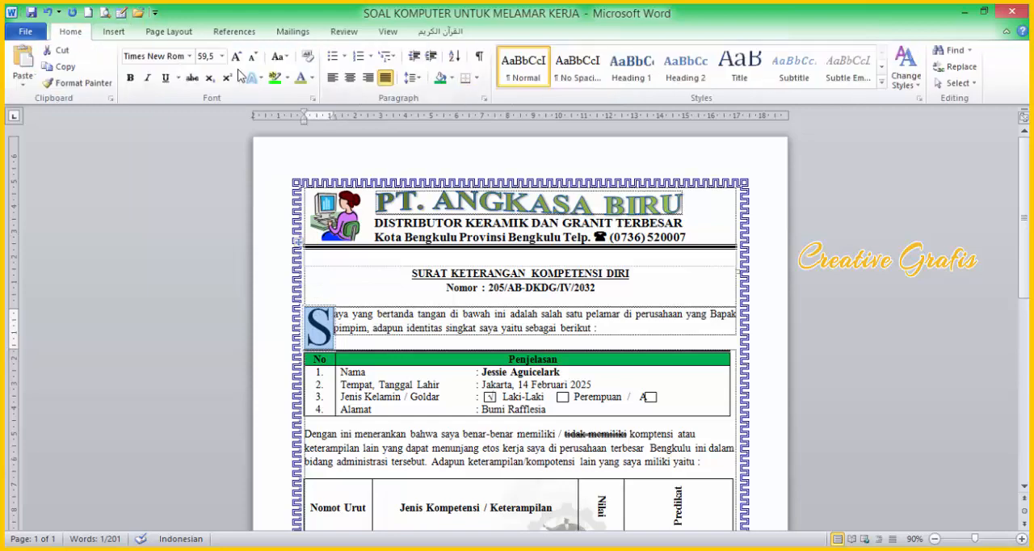
pyautogui.click(312, 78)
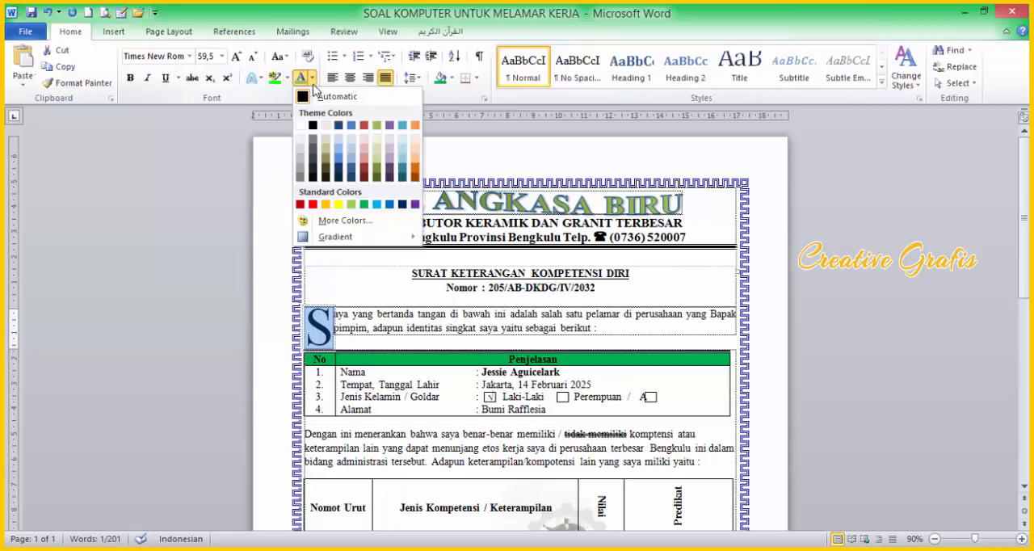
pyautogui.click(314, 205)
pyautogui.click(400, 348)
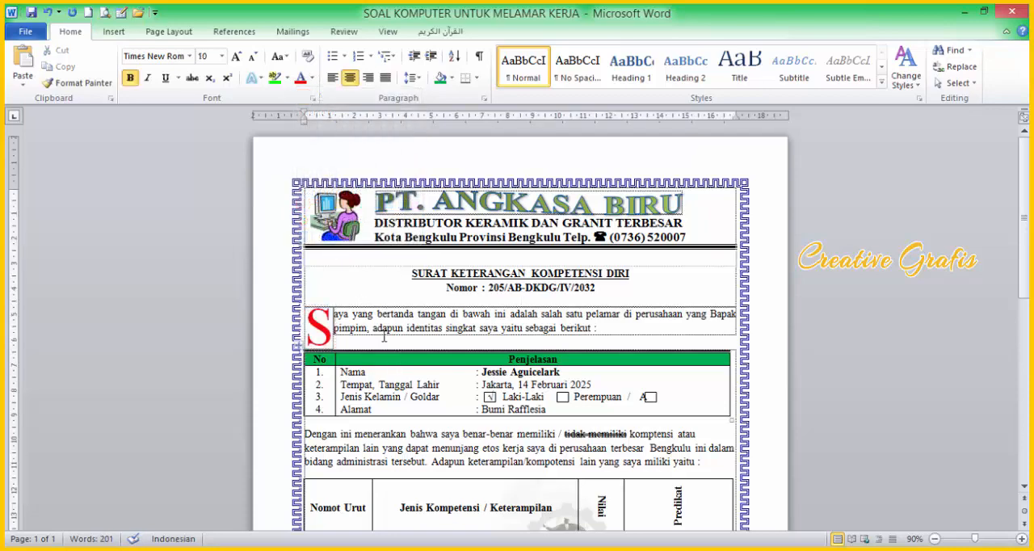
# Step: Reduce the font size of the drop cap "S" to 54.5 pt
pyautogui.scroll(-2, 384, 337)
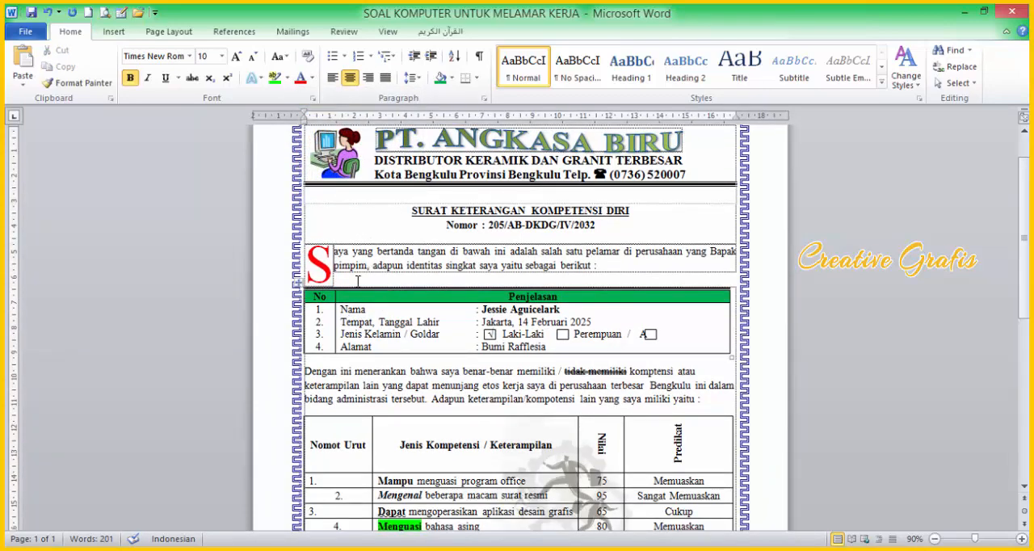
pyautogui.click(314, 272)
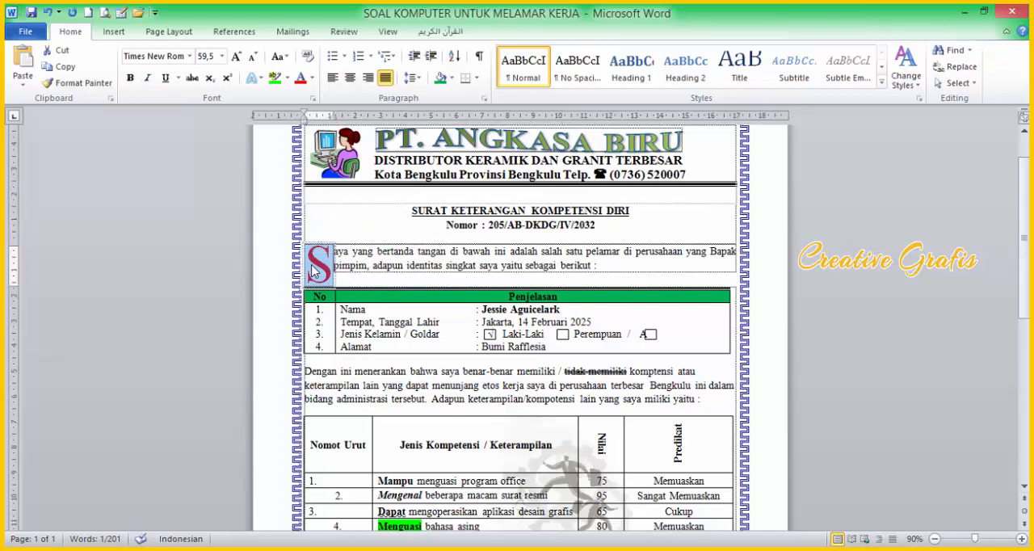
pyautogui.hotkey('ctrl', '[')
pyautogui.hotkey('ctrl', '[')
pyautogui.hotkey('ctrl', '[')
pyautogui.hotkey('ctrl', '[')
pyautogui.hotkey('ctrl', '[')
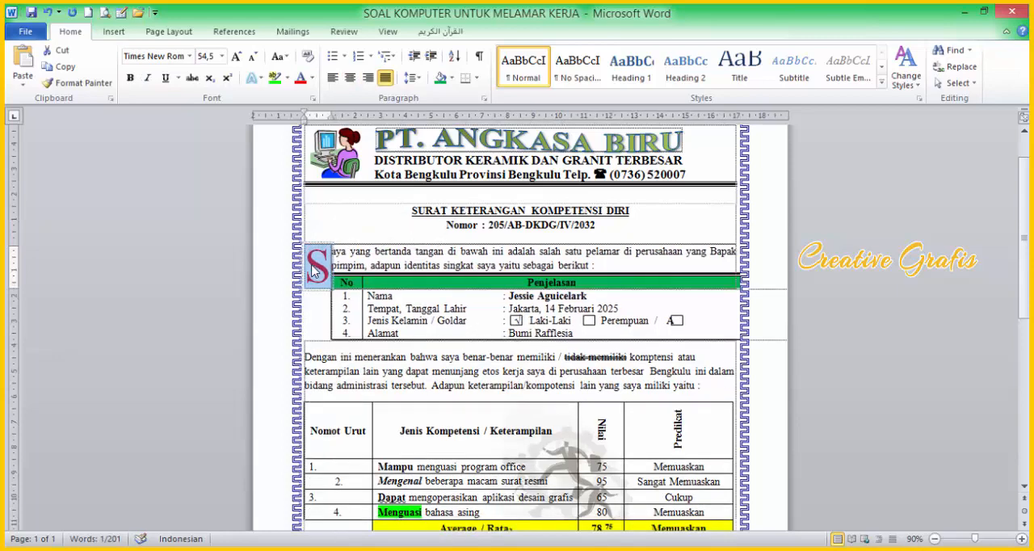
# Step: Check the drop cap's frame settings and move the frame slightly upward beside the opening paragraph
pyautogui.click(316, 240)
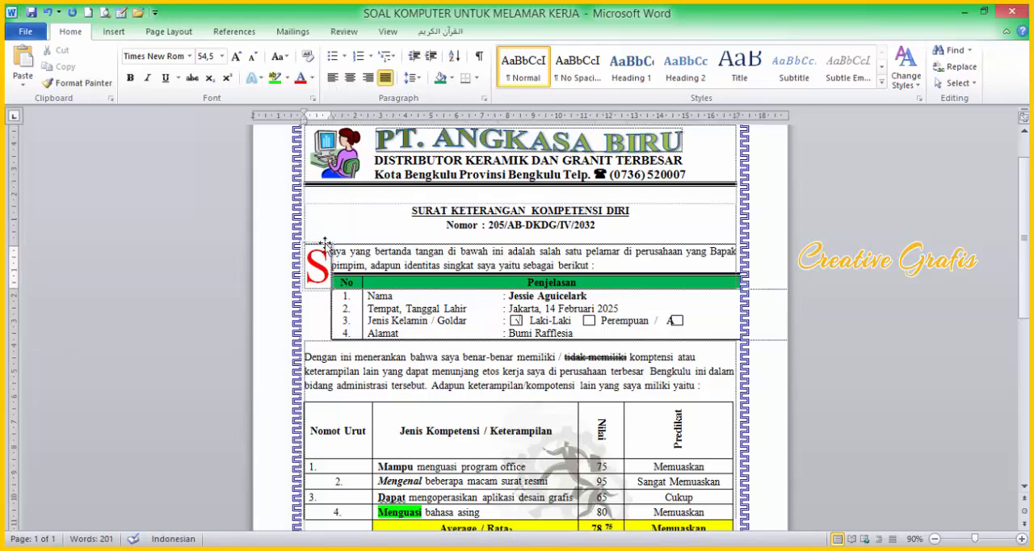
pyautogui.doubleClick(324, 243)
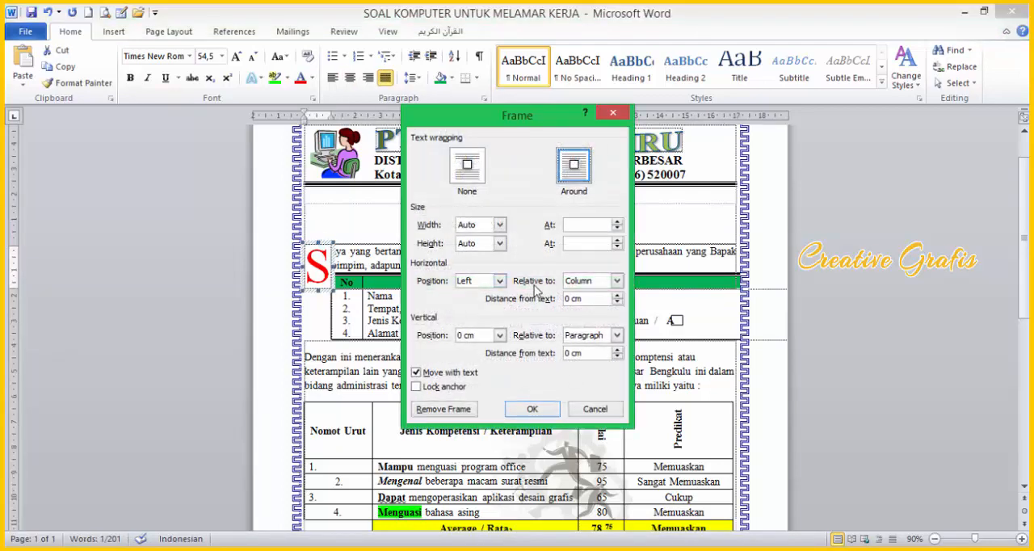
pyautogui.click(532, 409)
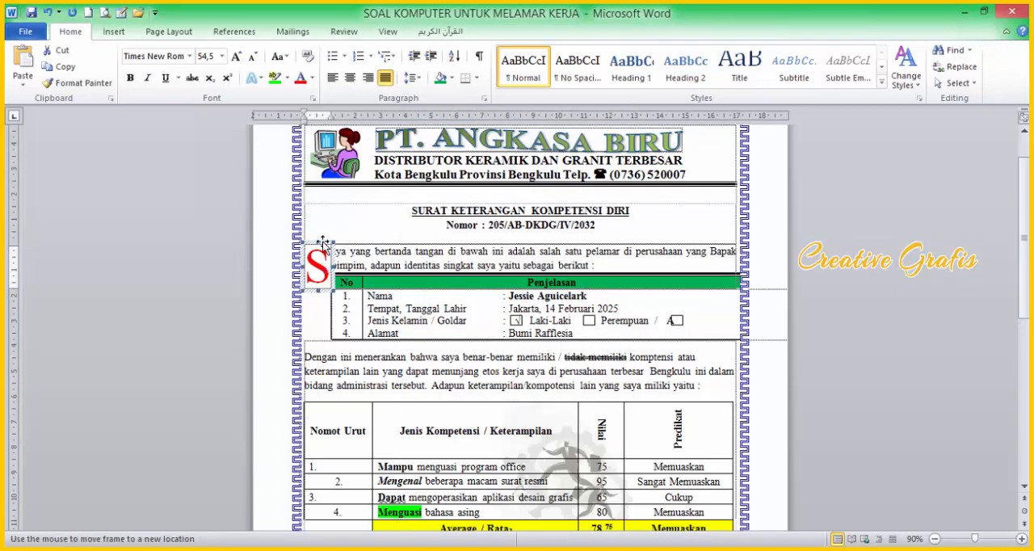
pyautogui.moveTo(322, 243); pyautogui.dragTo(324, 237)
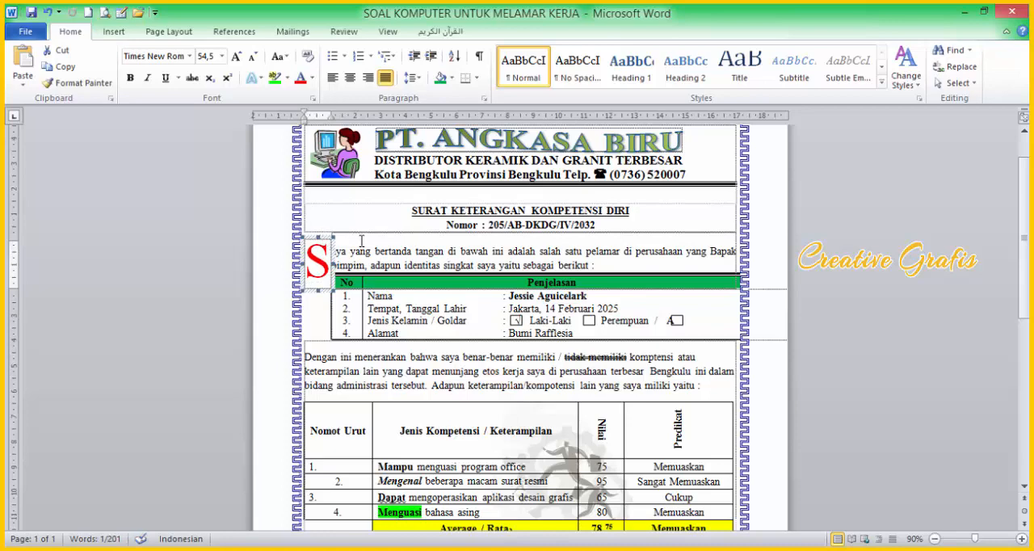
pyautogui.click(363, 265)
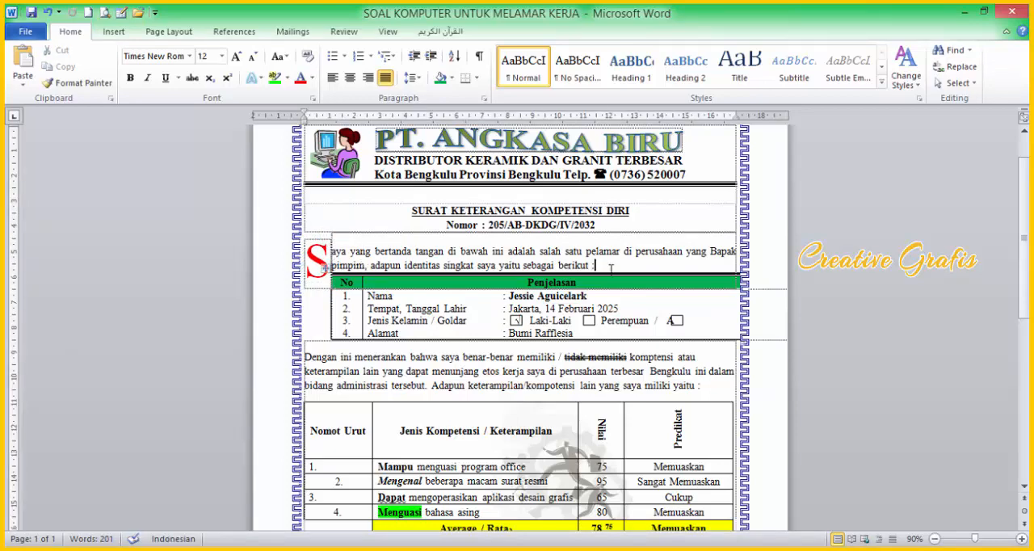
# Step: Add an empty 8 pt line between the opening paragraph and the identity table so the table sits below the drop cap
pyautogui.press('Return')
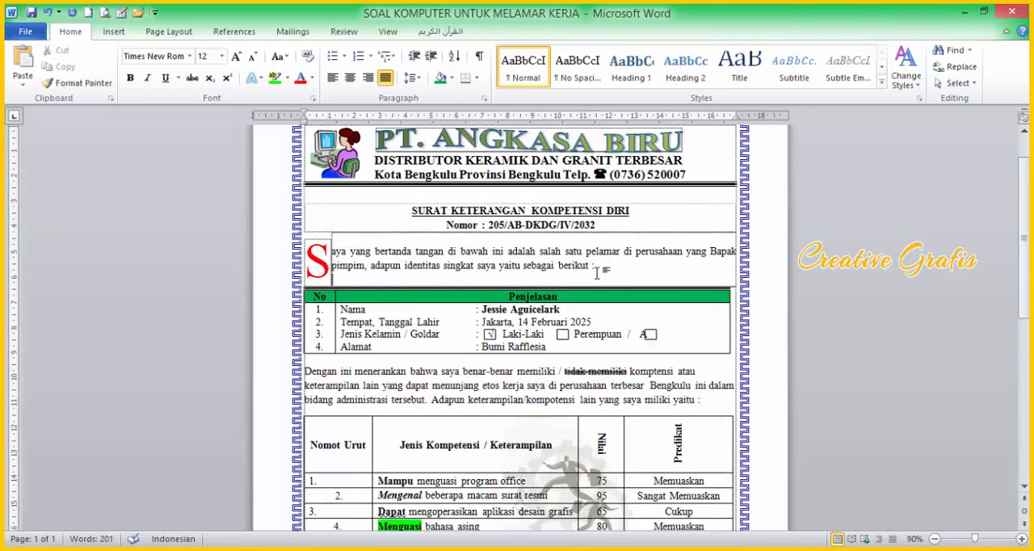
pyautogui.press('BackSpace')
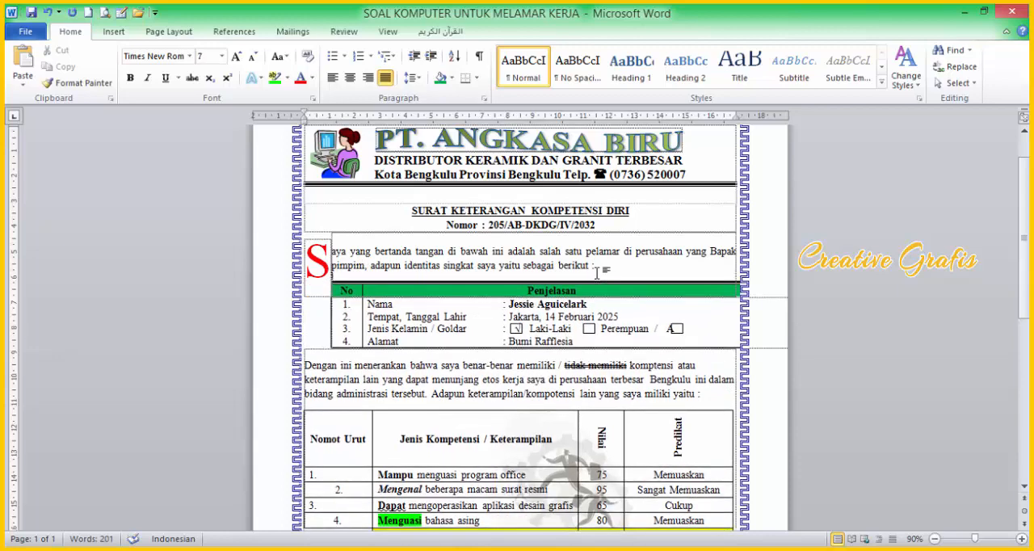
pyautogui.hotkey('ctrl', ']')
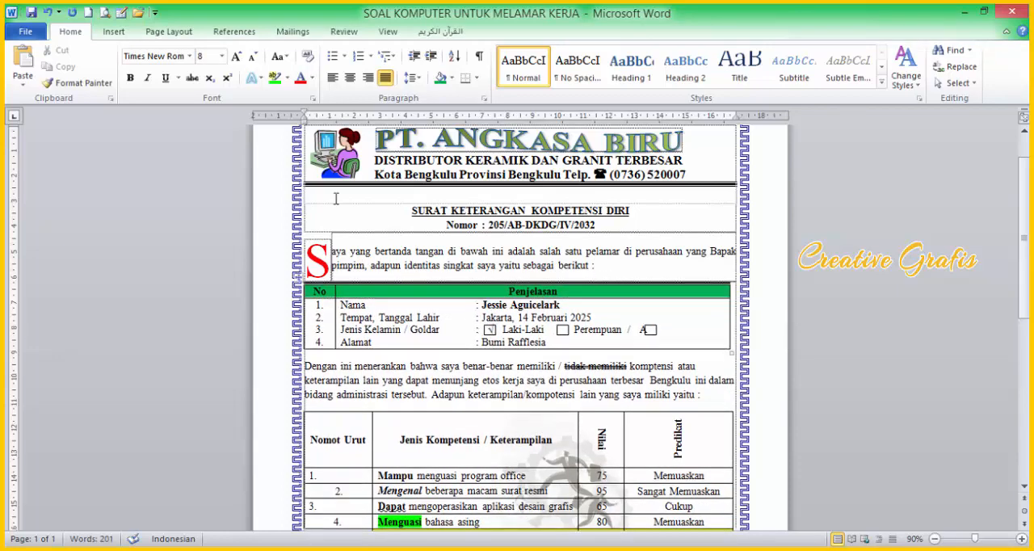
pyautogui.click(326, 241)
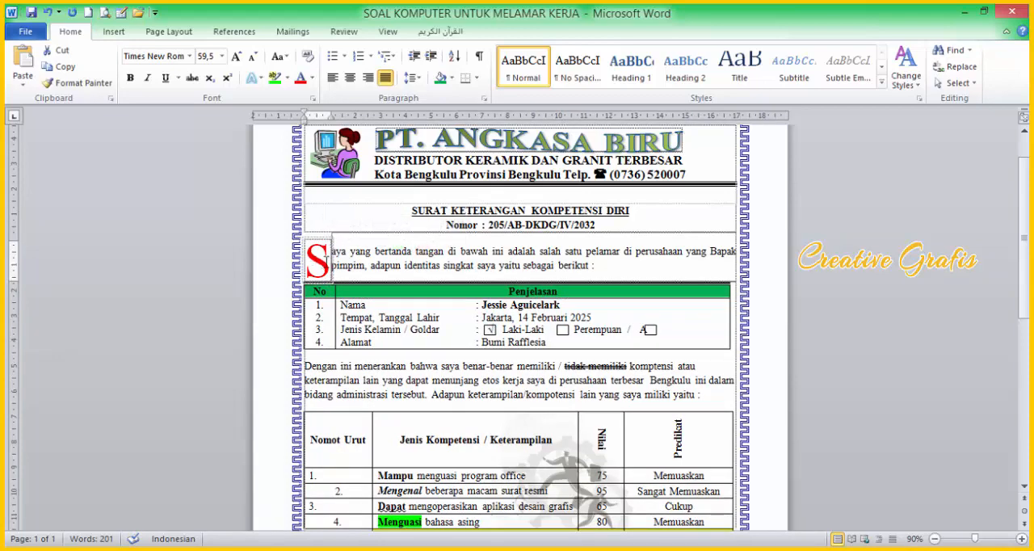
pyautogui.click(332, 279)
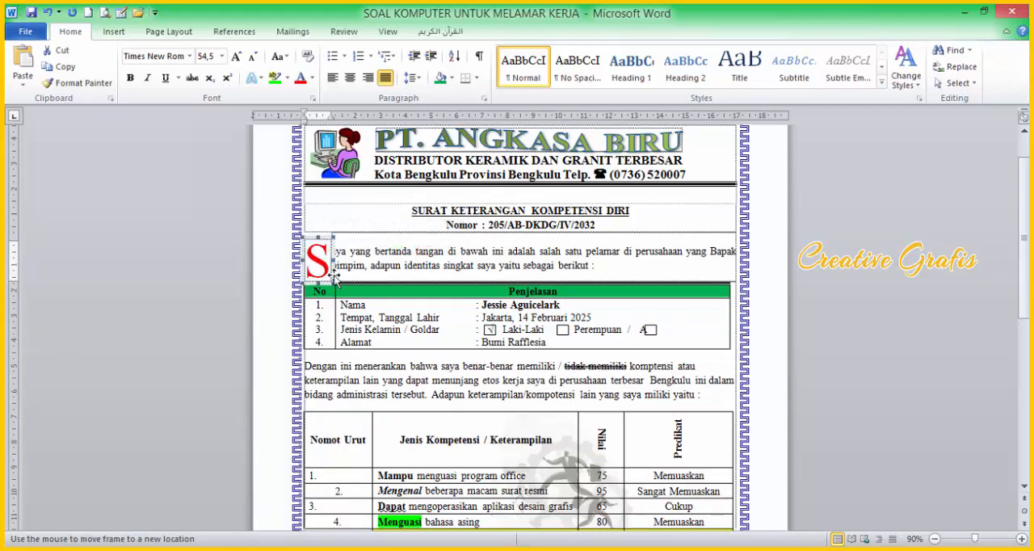
pyautogui.click(356, 273)
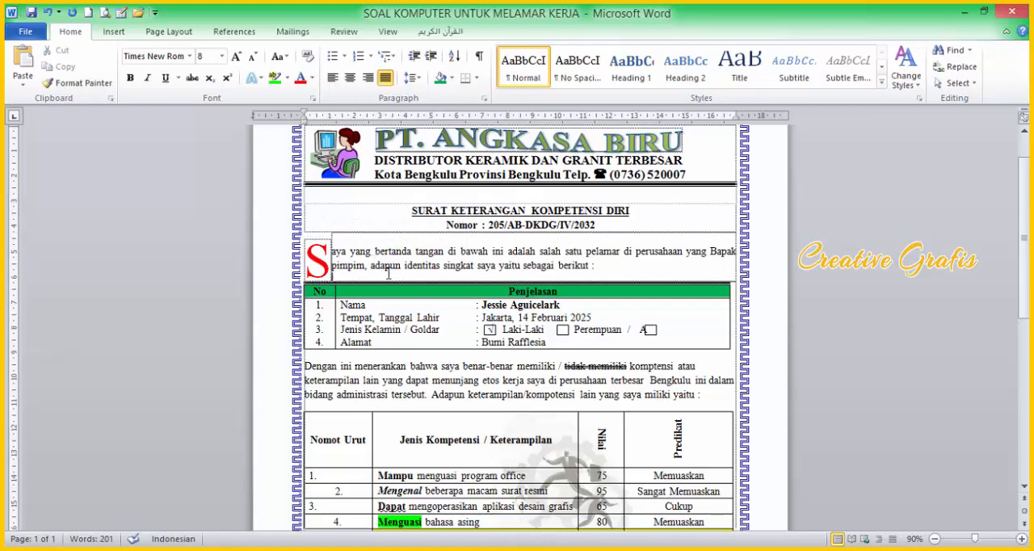
# Step: Add spacing after "Perempuan" in the Jenis Kelamin / Goldar row so that the "A" falls inside its box
pyautogui.scroll(-2, 414, 300)
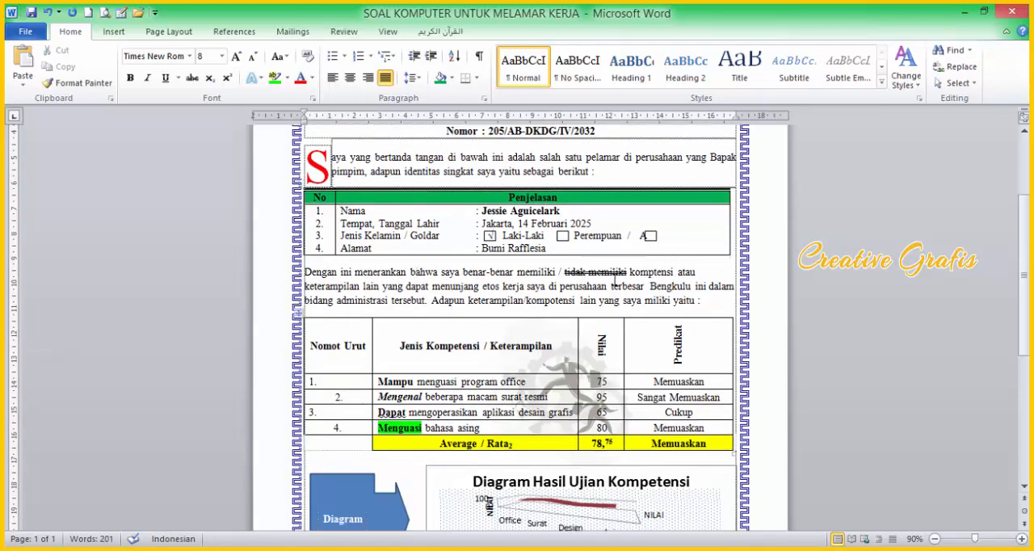
pyautogui.scroll(3, 615, 280)
pyautogui.scroll(-5, 616, 280)
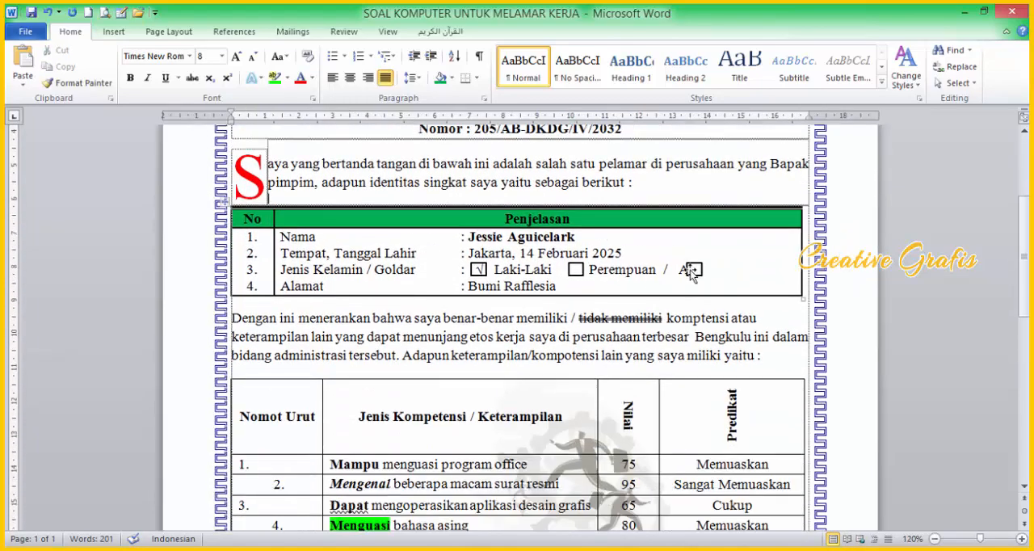
pyautogui.click(674, 271)
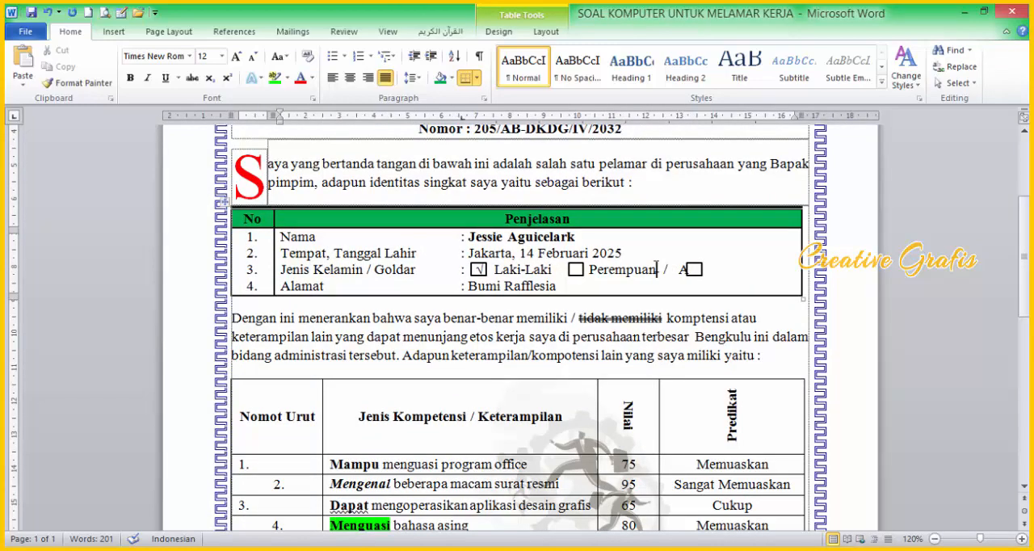
pyautogui.click(656, 269)
# Step: Compare the lower part of the letter with the reference PDF's diagram, signature block and page footer
pyautogui.scroll(-10, 663, 284)
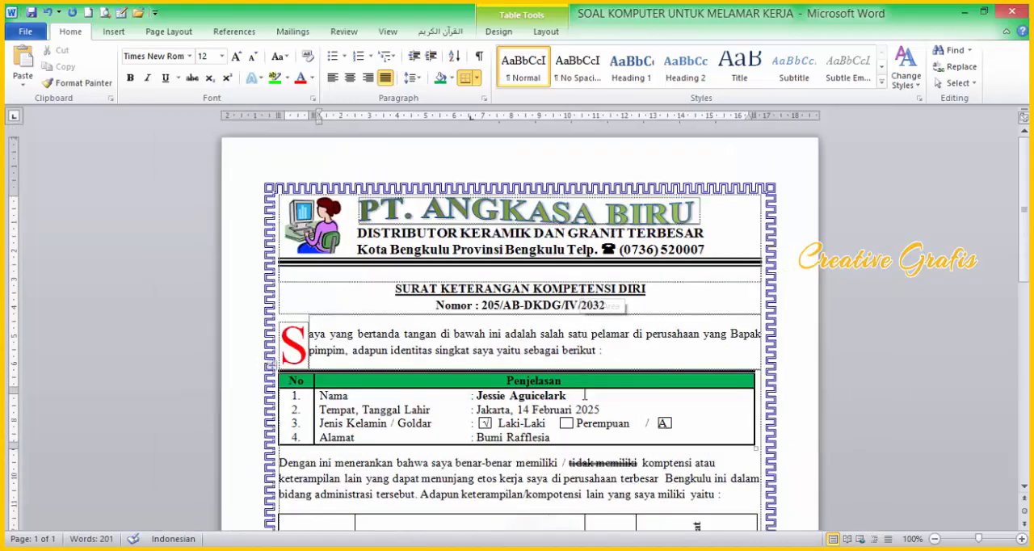
pyautogui.scroll(-8, 517, 323)
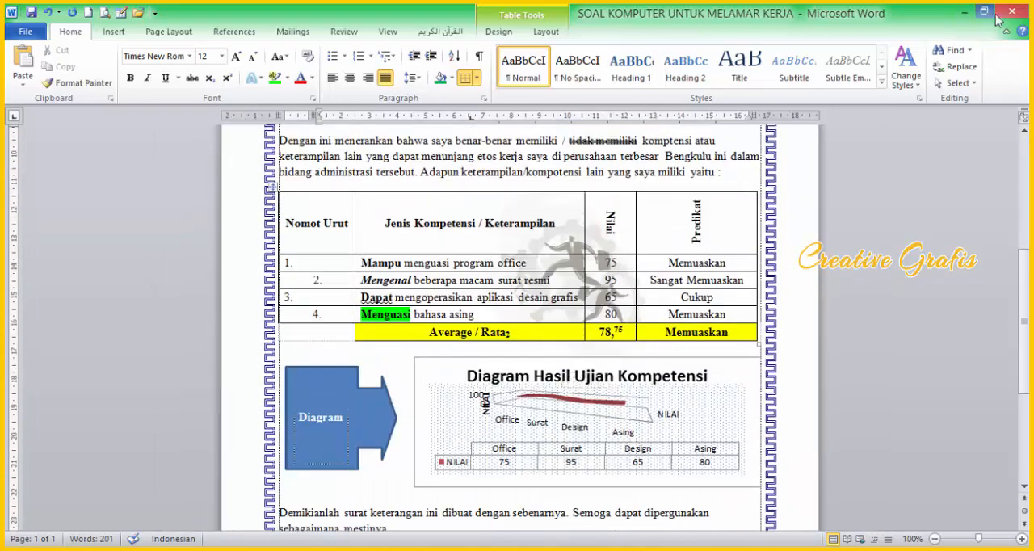
pyautogui.click(984, 11)
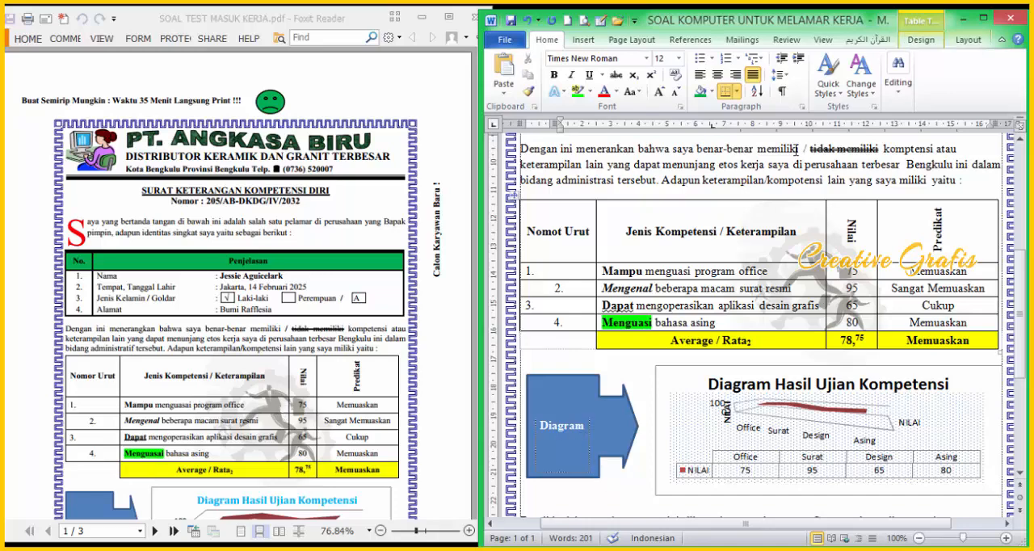
pyautogui.click(217, 348)
pyautogui.scroll(-3, 220, 353)
pyautogui.scroll(-3, 216, 370)
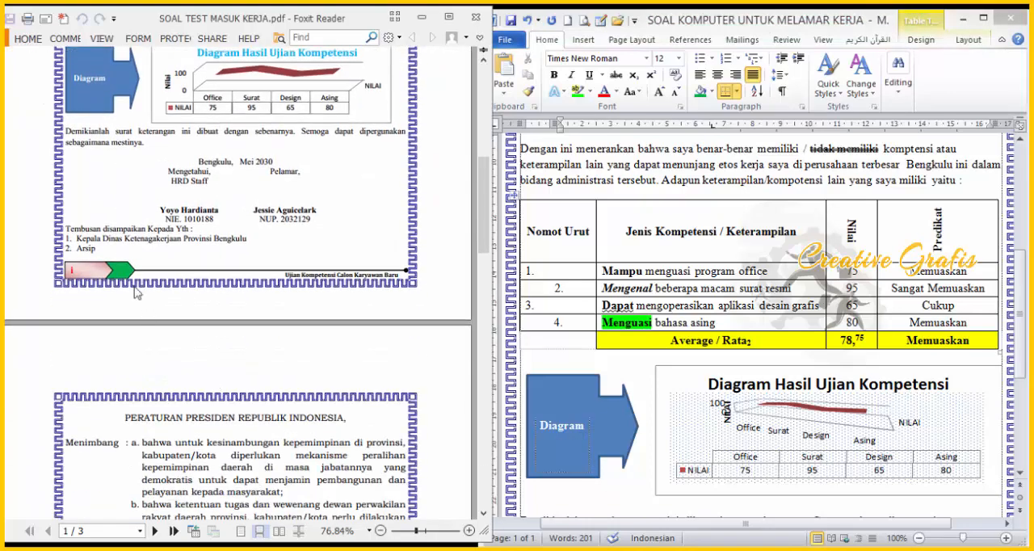
pyautogui.scroll(3, 133, 291)
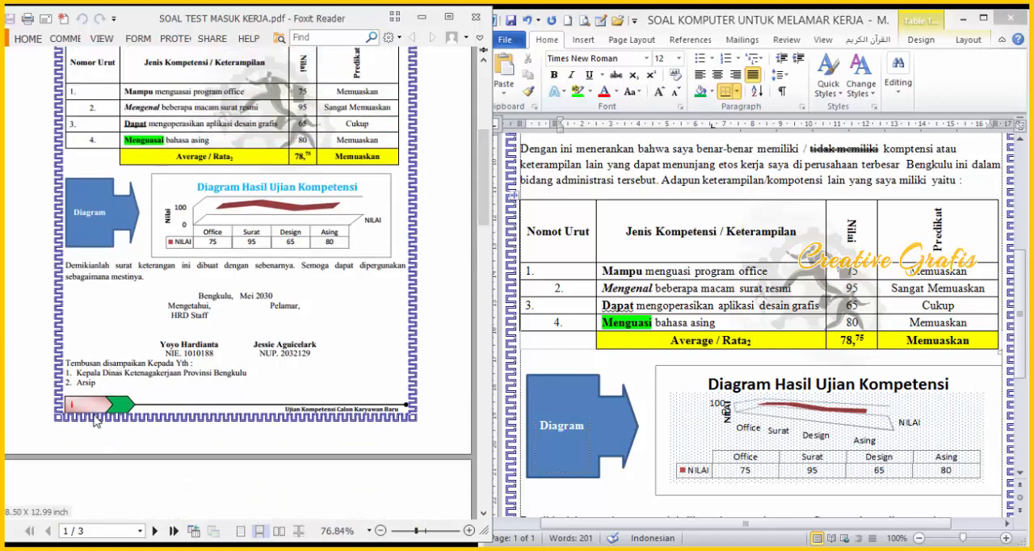
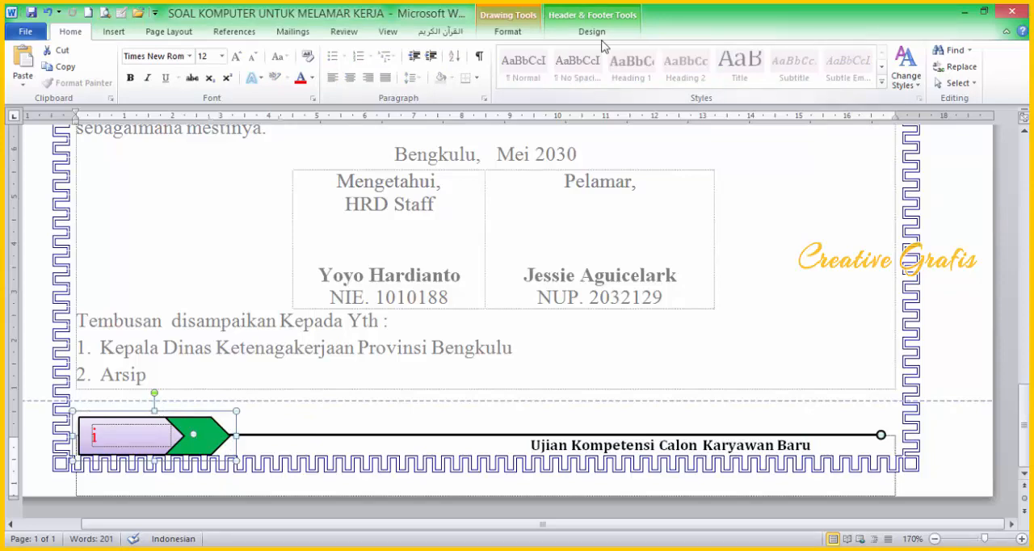
# Step: Align the footer's arrow shapes and line by their middles and group them into one object
pyautogui.click(606, 29)
pyautogui.click(530, 36)
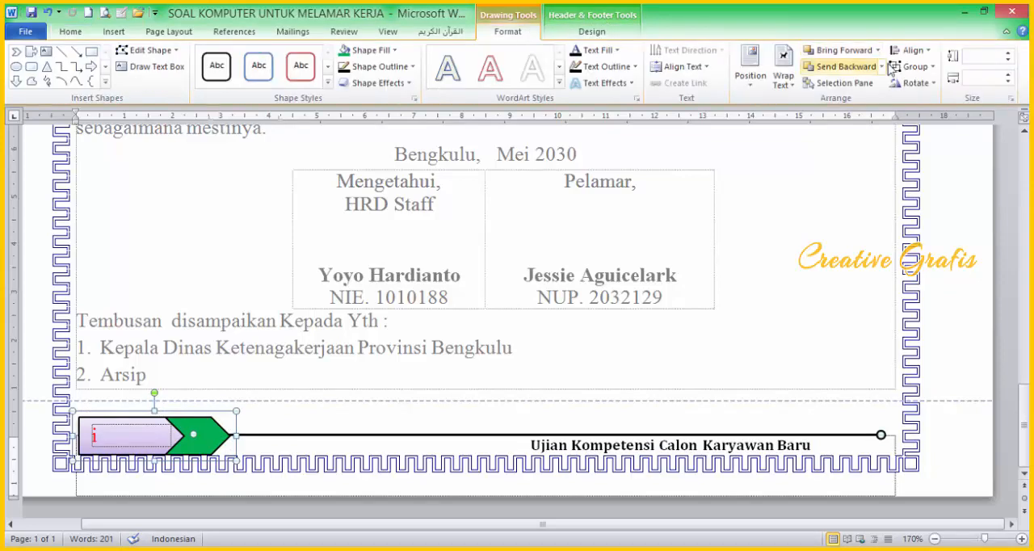
pyautogui.click(917, 51)
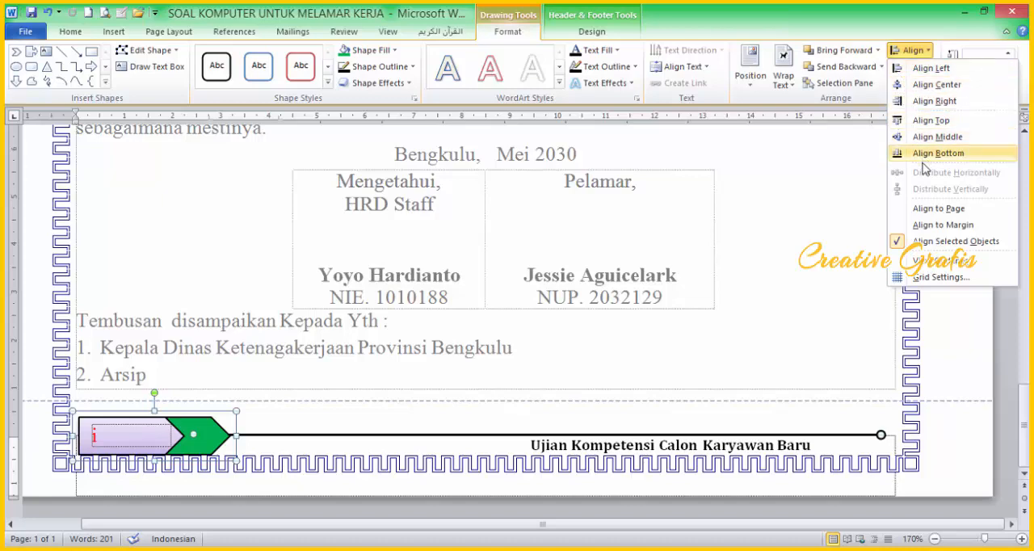
pyautogui.click(909, 139)
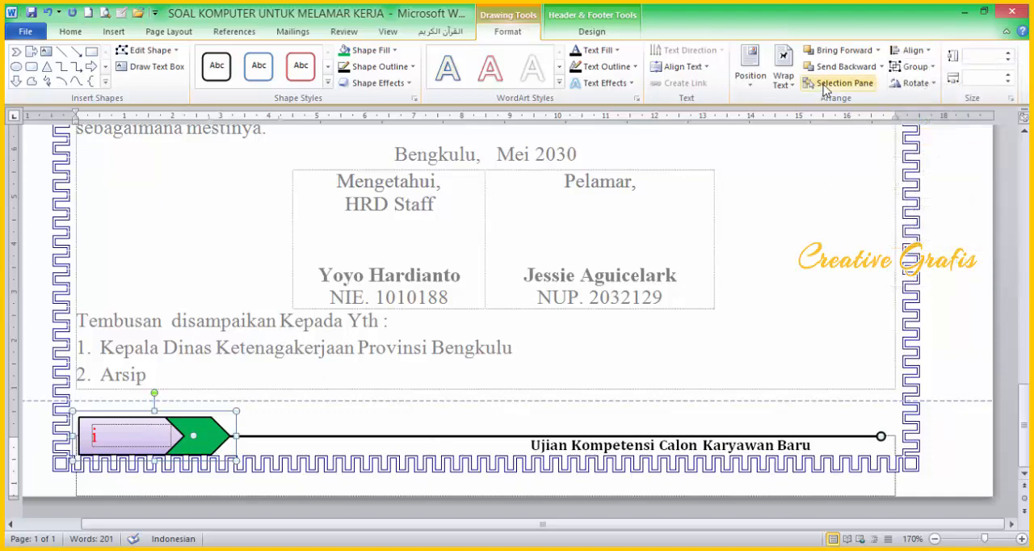
pyautogui.click(914, 67)
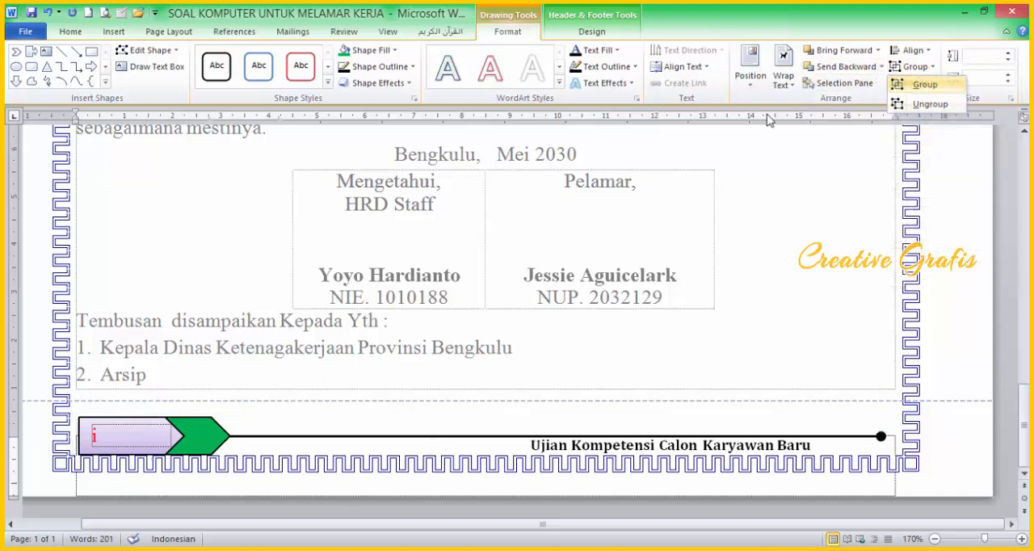
# Step: Nudge the grouped footer graphic slightly upward and shift "Ujian Kompetensi Calon Karyawan Baru" rightward toward the line's end, then leave the footer
pyautogui.hotkey('ctrl', 'Up')
pyautogui.hotkey('ctrl', 'Up')
pyautogui.hotkey('ctrl', 'Up')
pyautogui.hotkey('ctrl', 'Up')
pyautogui.hotkey('ctrl', 'Up')
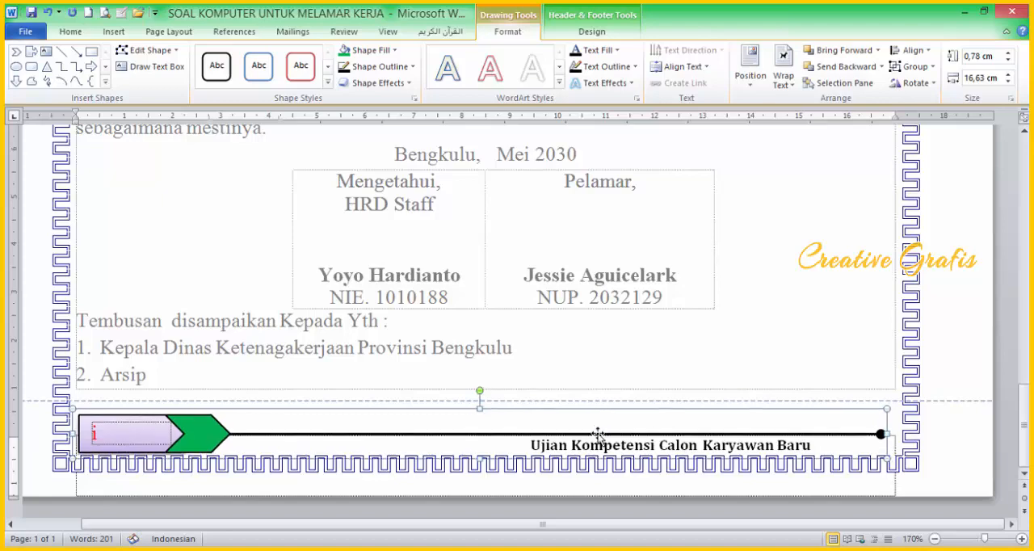
pyautogui.hotkey('ctrl', 'Down')
pyautogui.hotkey('ctrl', 'Down')
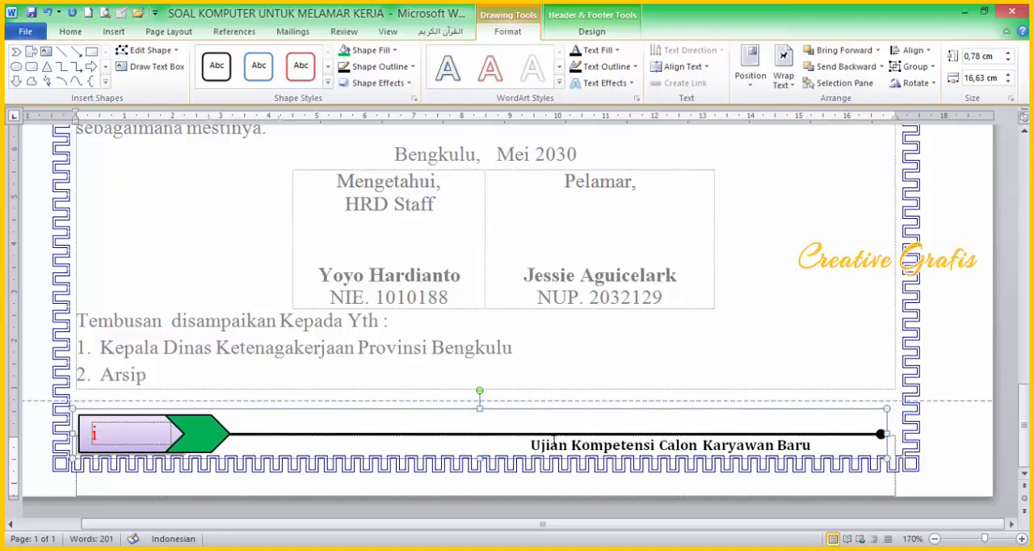
pyautogui.click(529, 445)
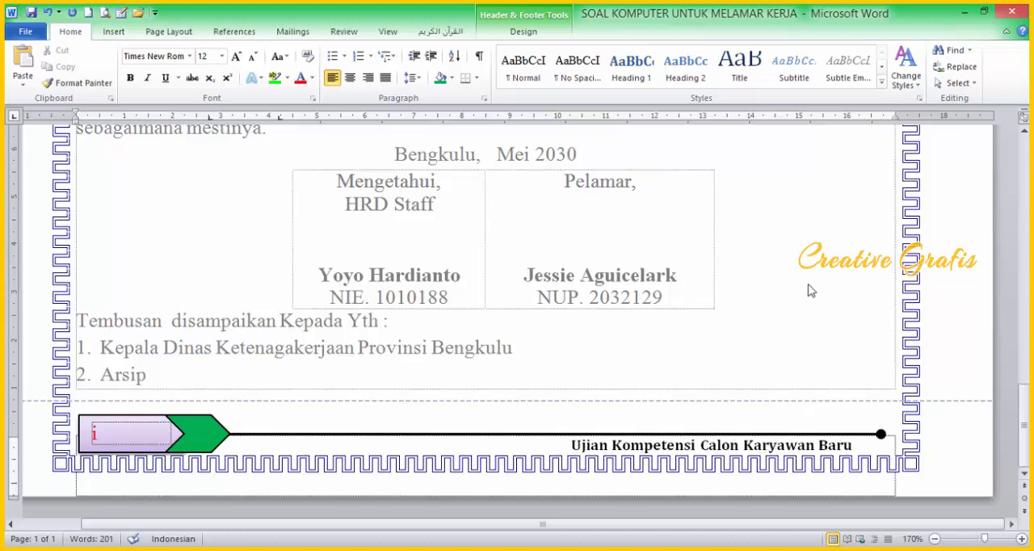
pyautogui.doubleClick(750, 293)
# Step: Compare the letter with the reference PDF, including the notes outside its page border
pyautogui.scroll(-7, 753, 296)
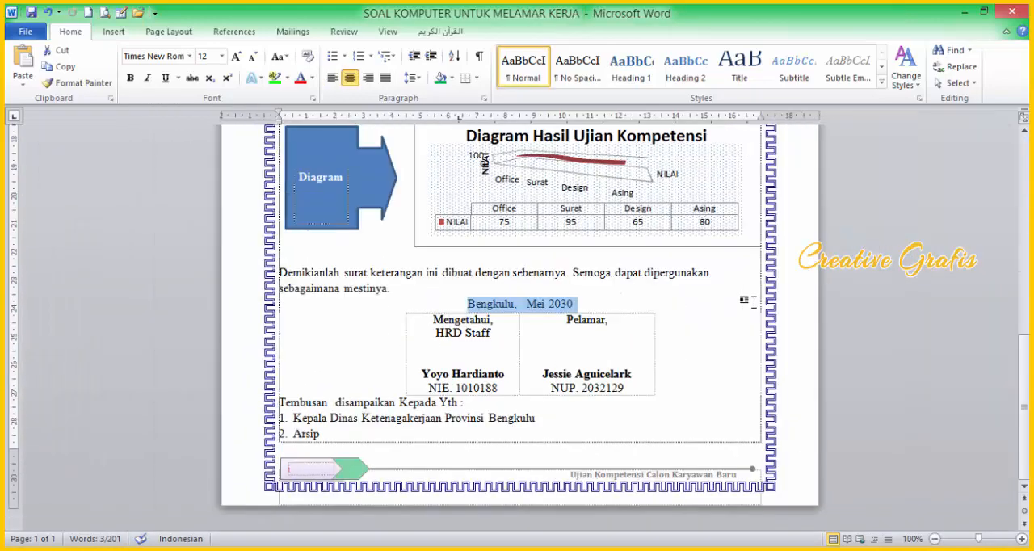
pyautogui.scroll(10, 709, 285)
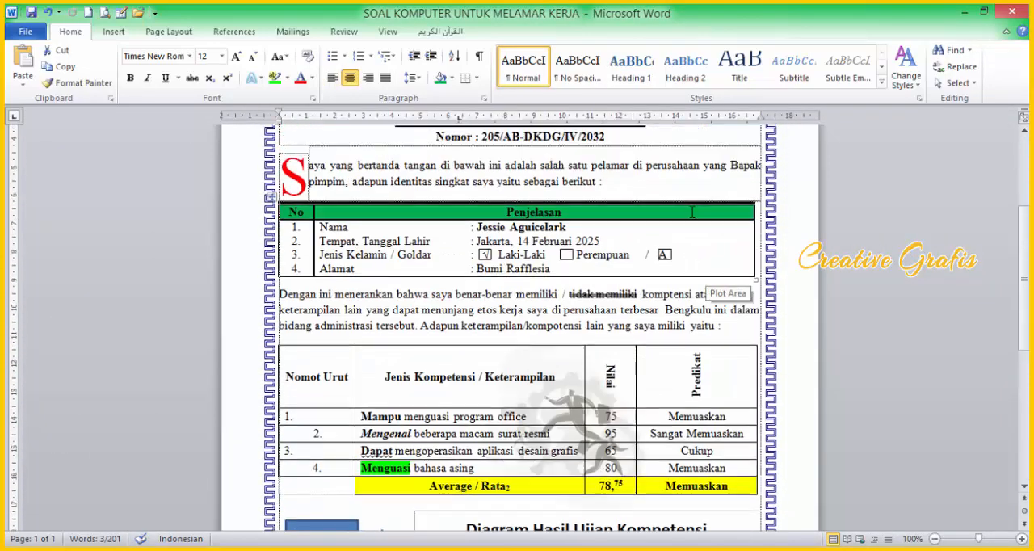
pyautogui.click(984, 12)
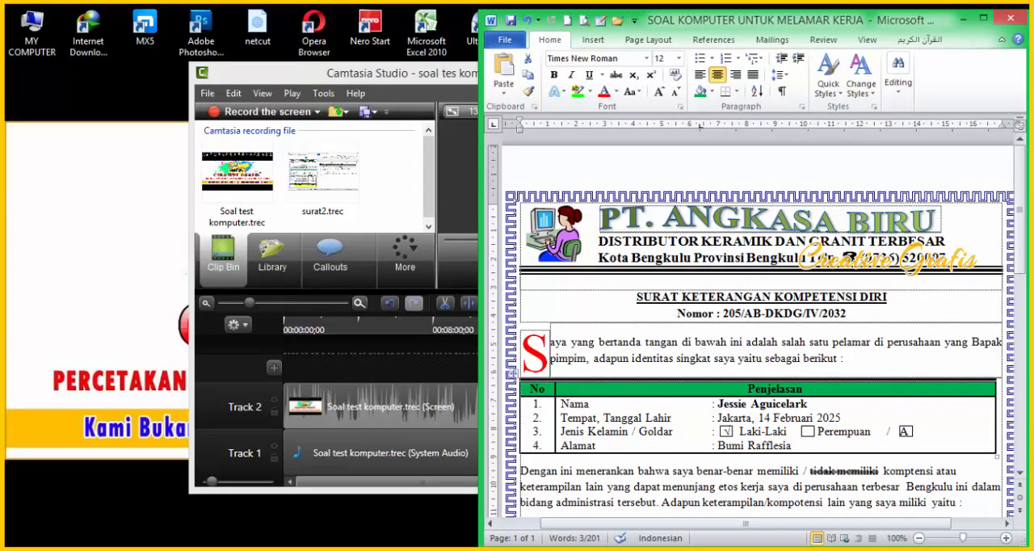
pyautogui.click(369, 547)
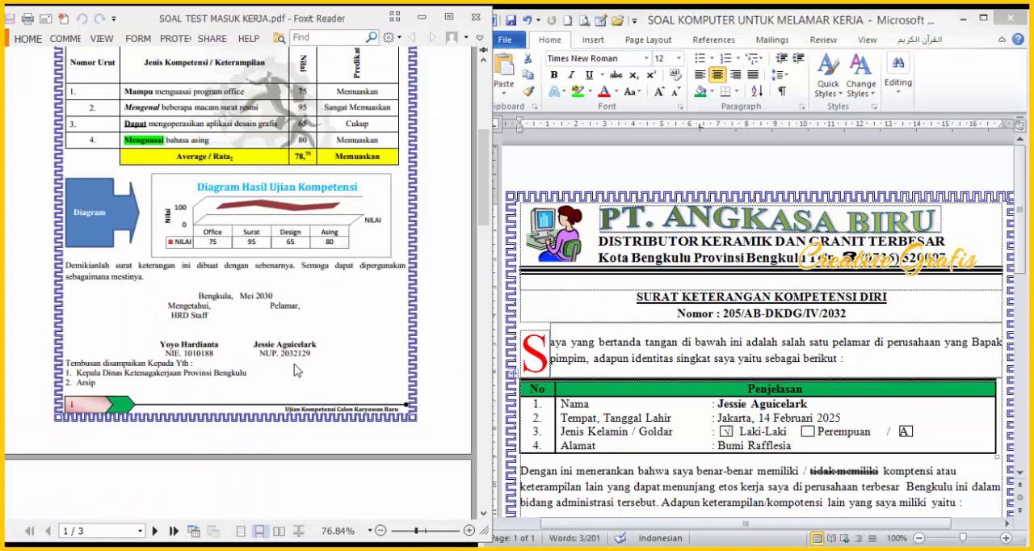
pyautogui.scroll(1, 297, 370)
pyautogui.scroll(6, 298, 349)
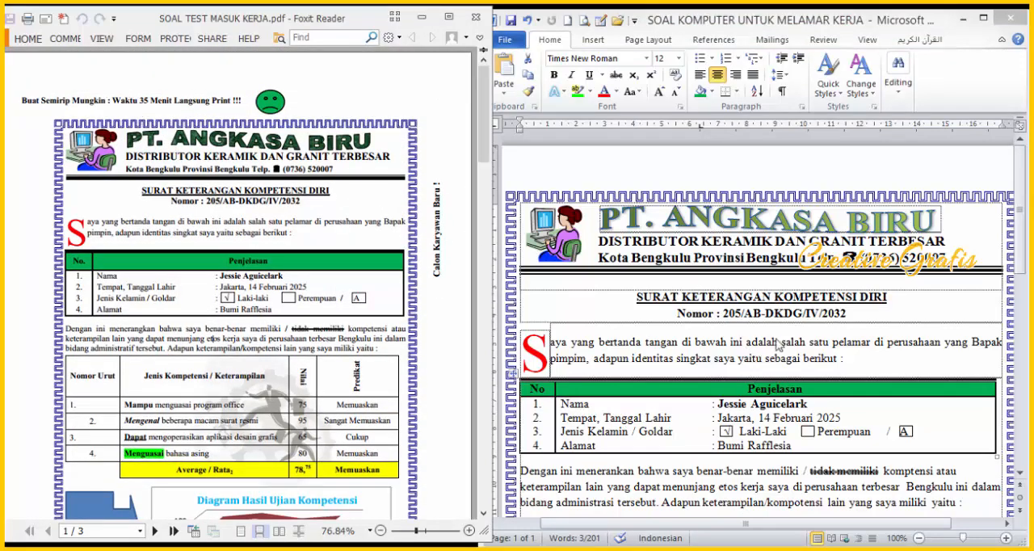
pyautogui.click(983, 17)
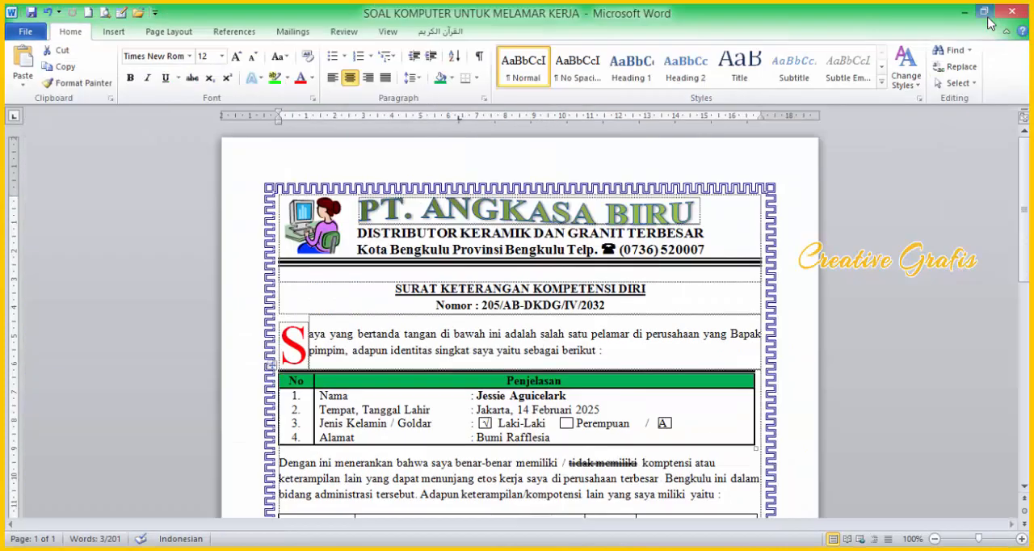
# Step: Copy the words "Calon Karyawan Baru" from the footer text and return to the document body
pyautogui.scroll(-12, 641, 462)
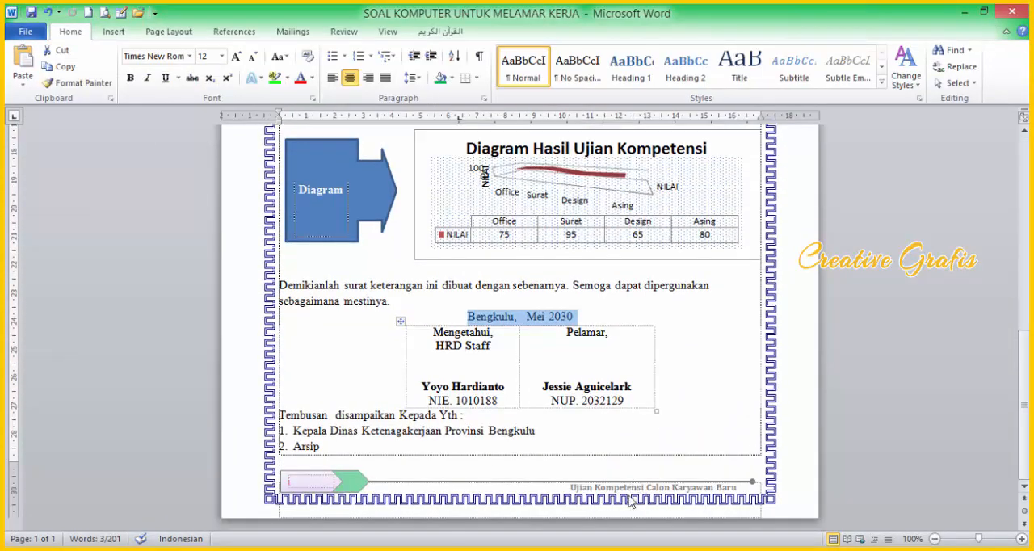
pyautogui.doubleClick(636, 490)
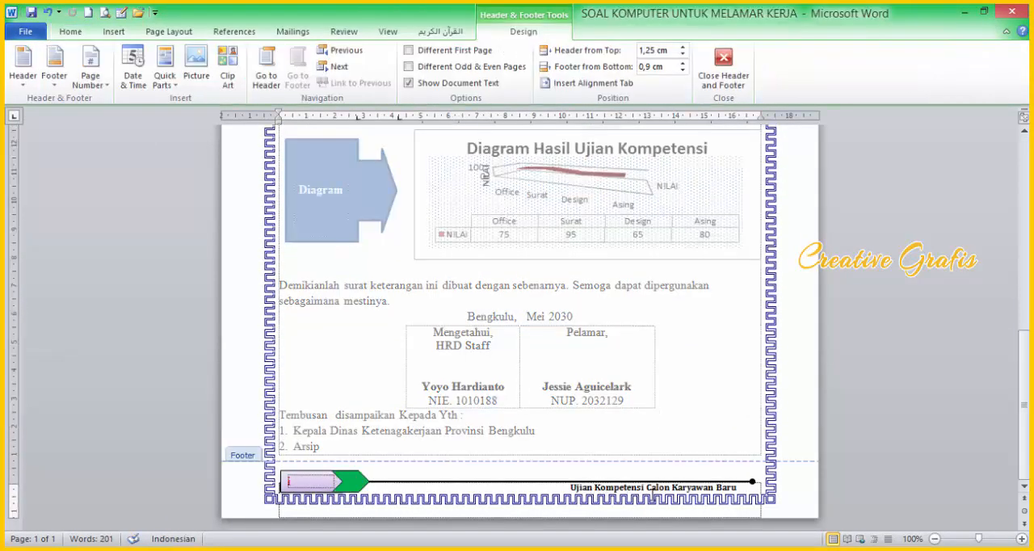
pyautogui.moveTo(648, 489); pyautogui.dragTo(732, 491)
pyautogui.hotkey('ctrl', 'c')
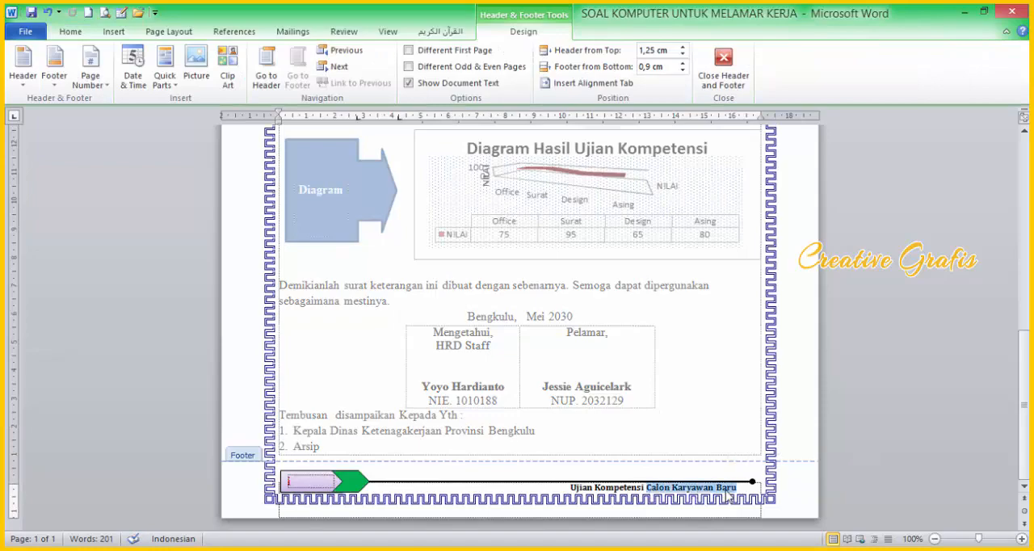
pyautogui.doubleClick(660, 343)
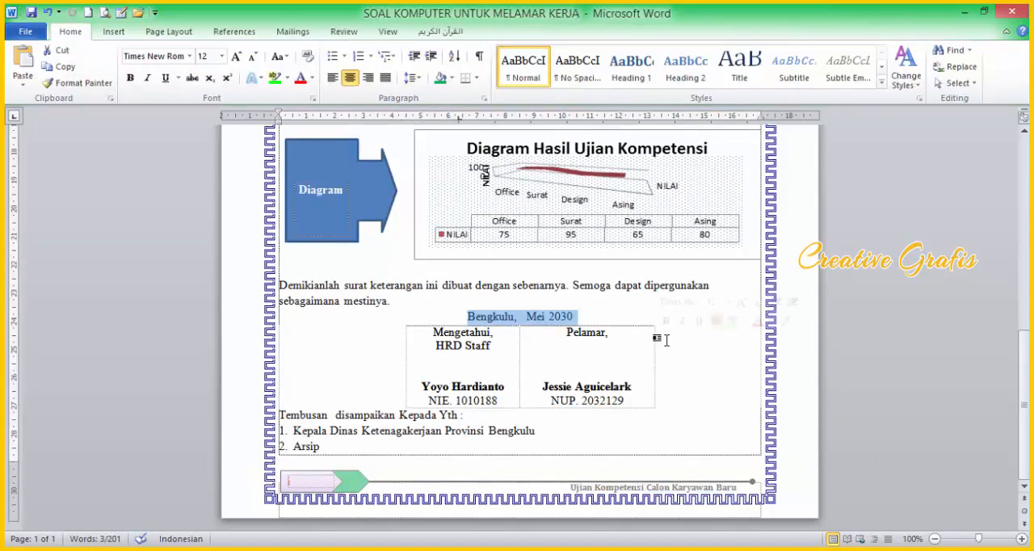
# Step: Draw a text box about 8.69 cm wide and 0.95 cm high above the letterhead's border and paste "Calon Karyawan Baru" into it
pyautogui.scroll(10, 666, 340)
pyautogui.click(114, 31)
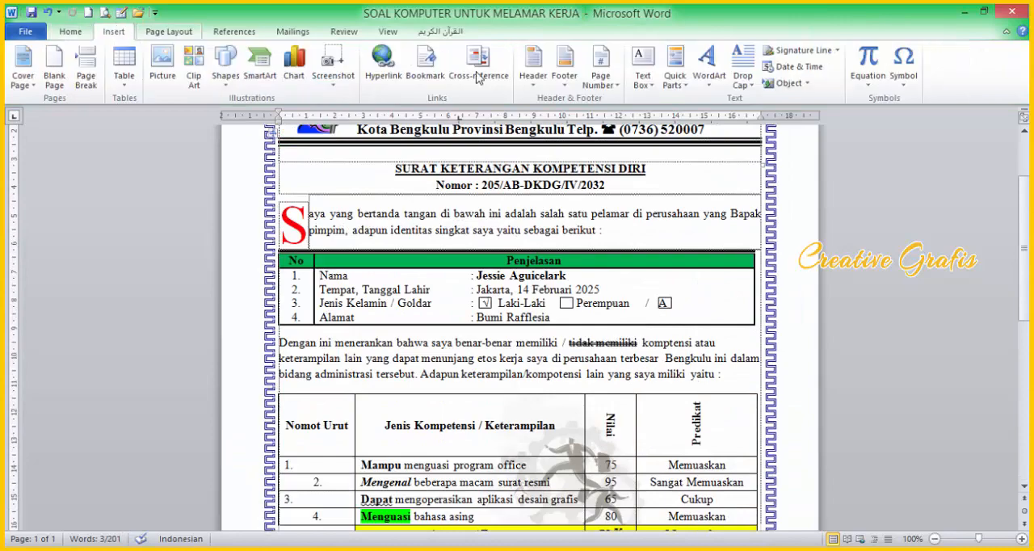
pyautogui.click(642, 81)
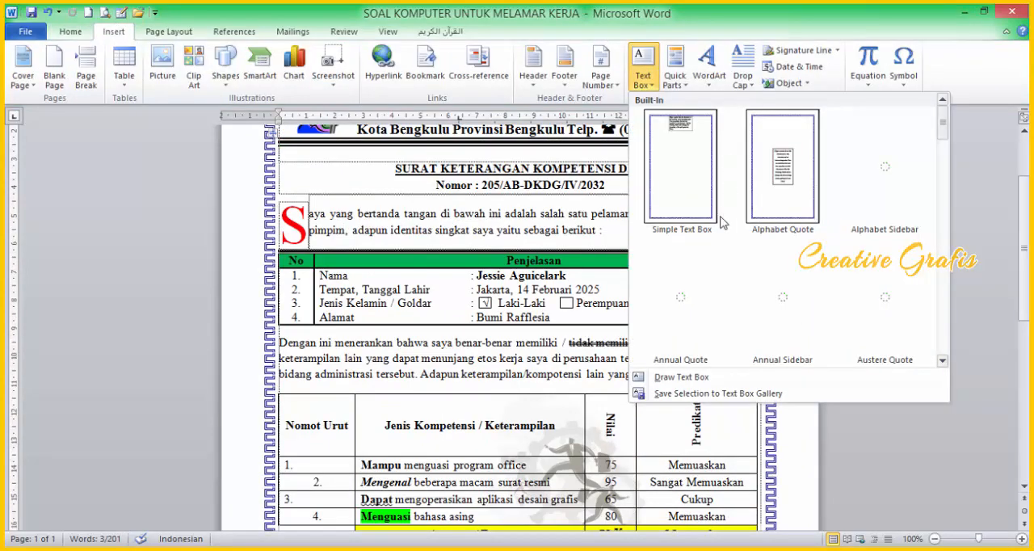
pyautogui.click(681, 377)
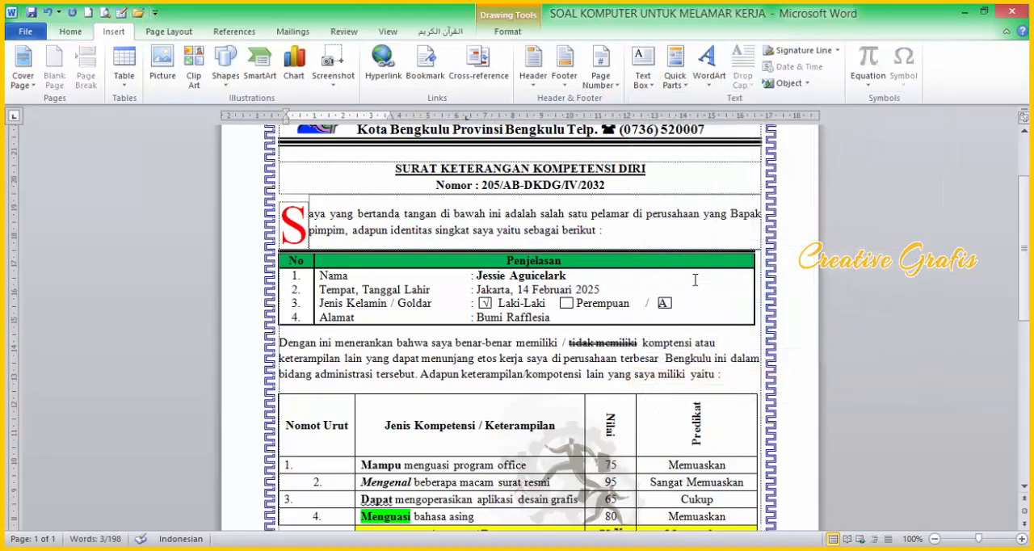
pyautogui.scroll(3, 695, 279)
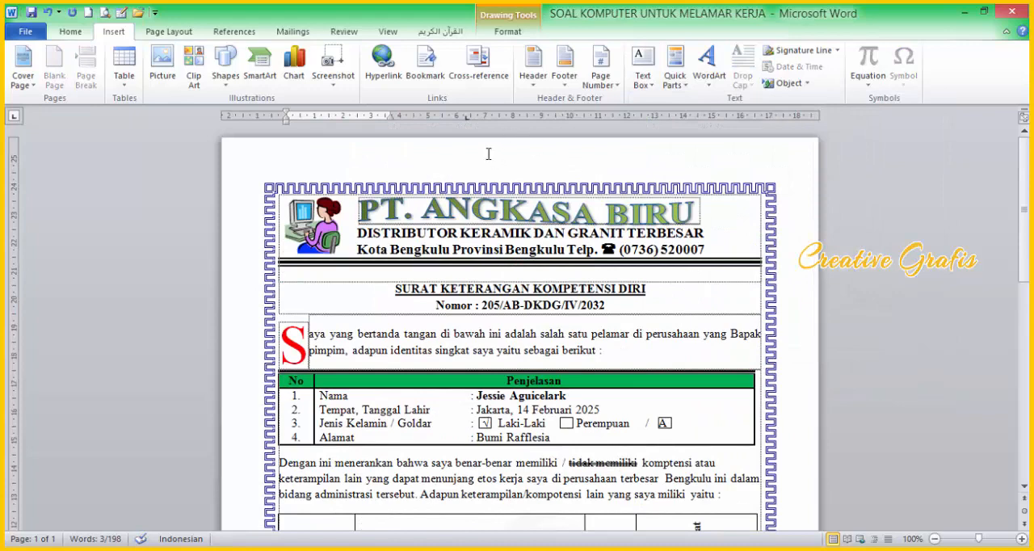
pyautogui.click(646, 80)
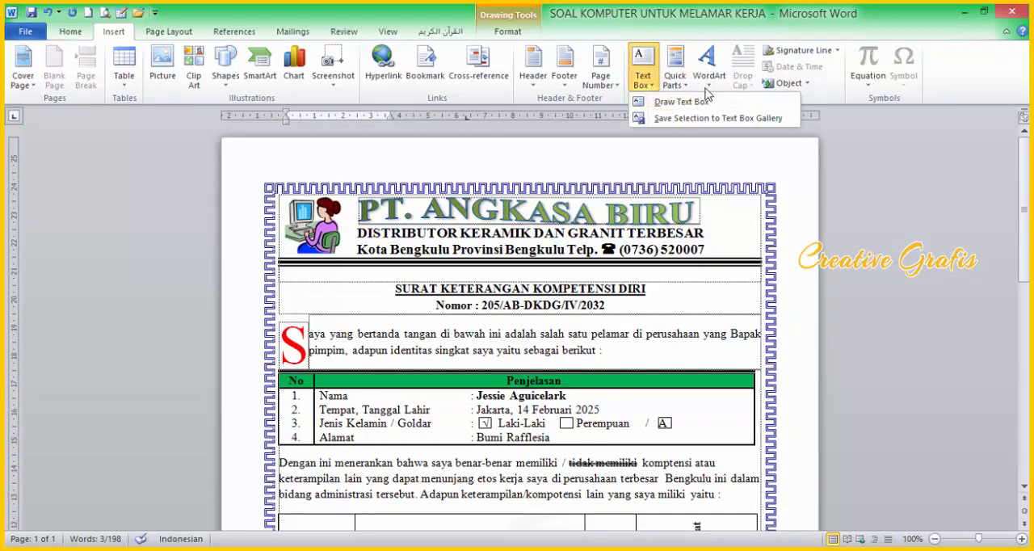
pyautogui.click(677, 101)
pyautogui.moveTo(490, 154); pyautogui.dragTo(738, 179)
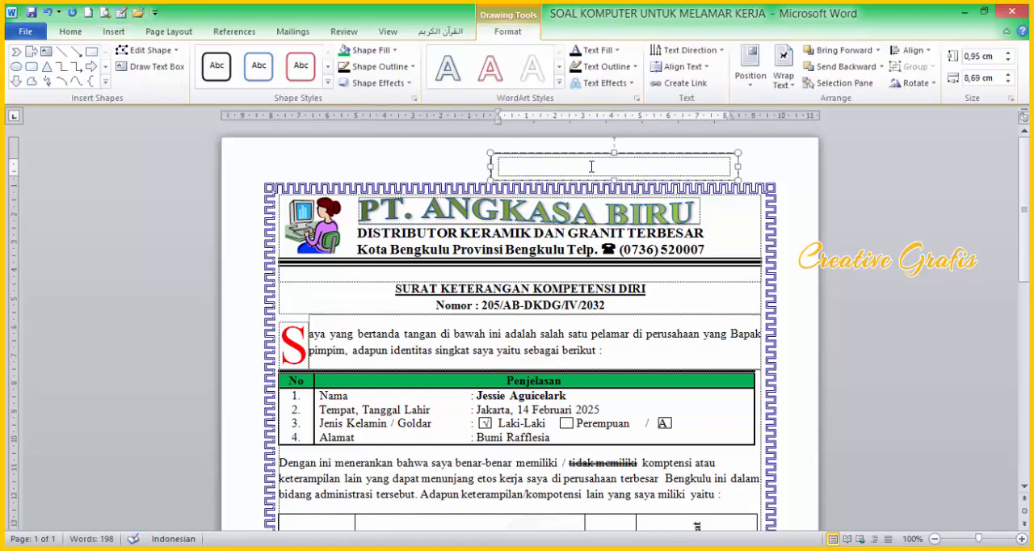
pyautogui.hotkey('ctrl', 'v')
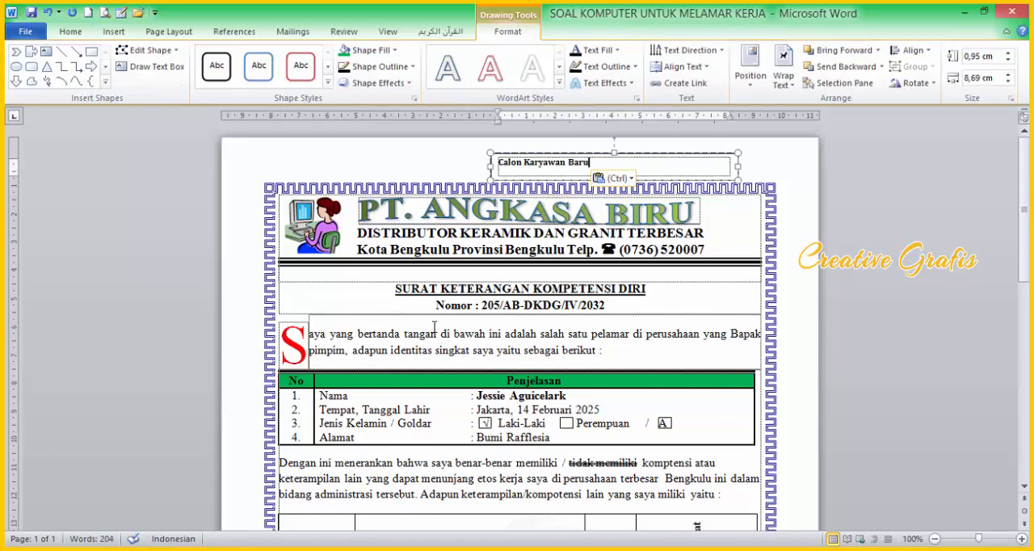
# Step: Duplicate the "Calon Karyawan Baru" text box and move the copy to the page's upper-left area above the border
pyautogui.hotkey('ctrl', 'a')
pyautogui.press('ctrl')
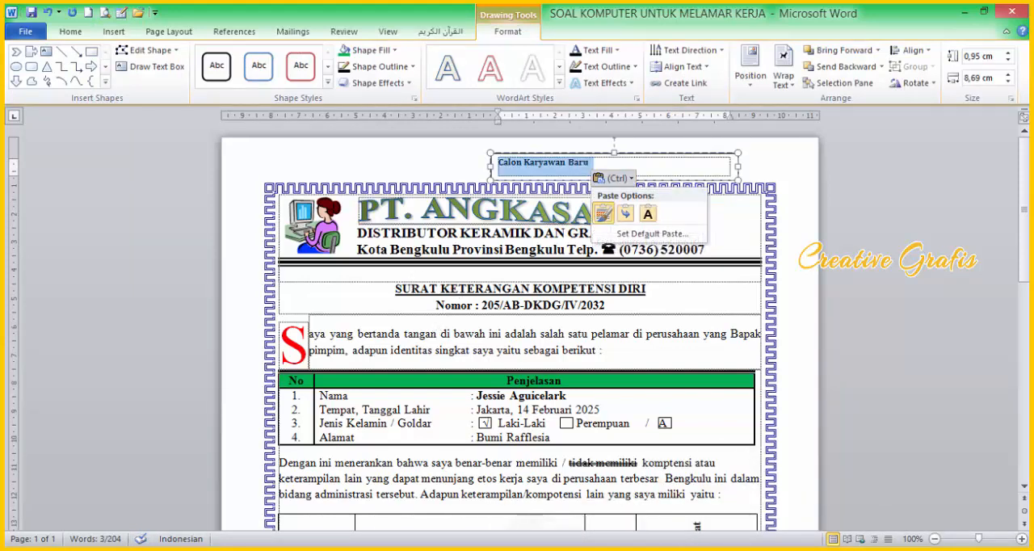
pyautogui.click(982, 14)
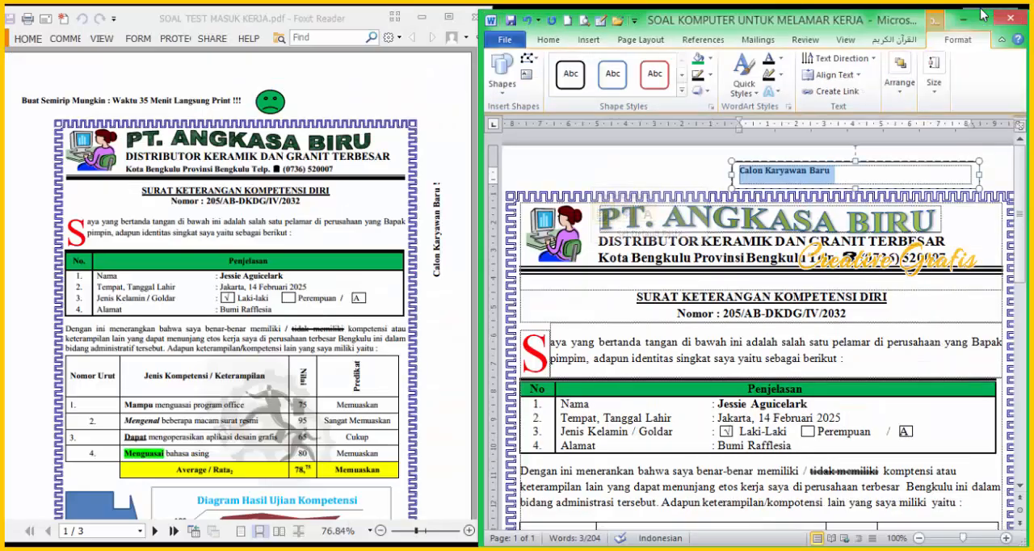
pyautogui.click(889, 160)
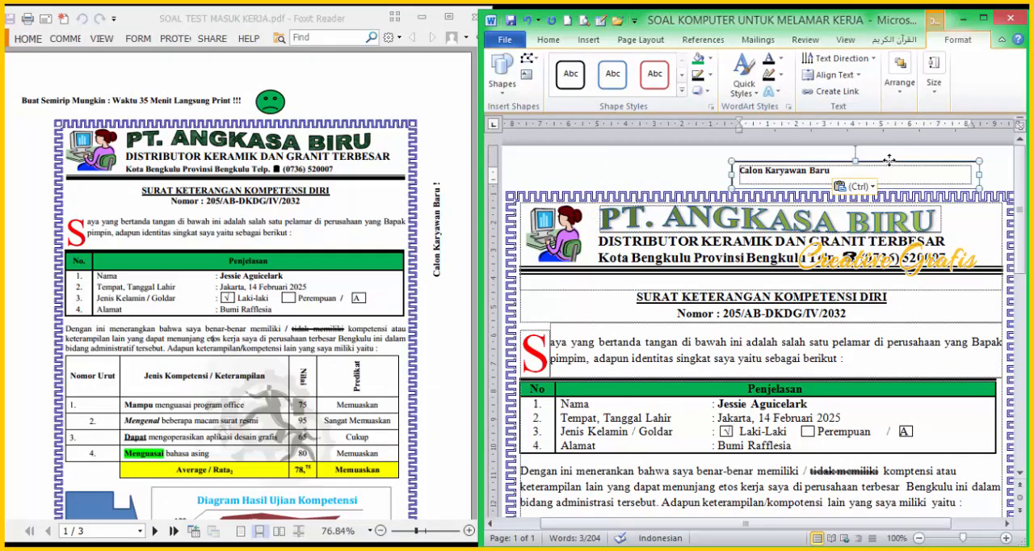
pyautogui.hotkey('ctrl', 'd')
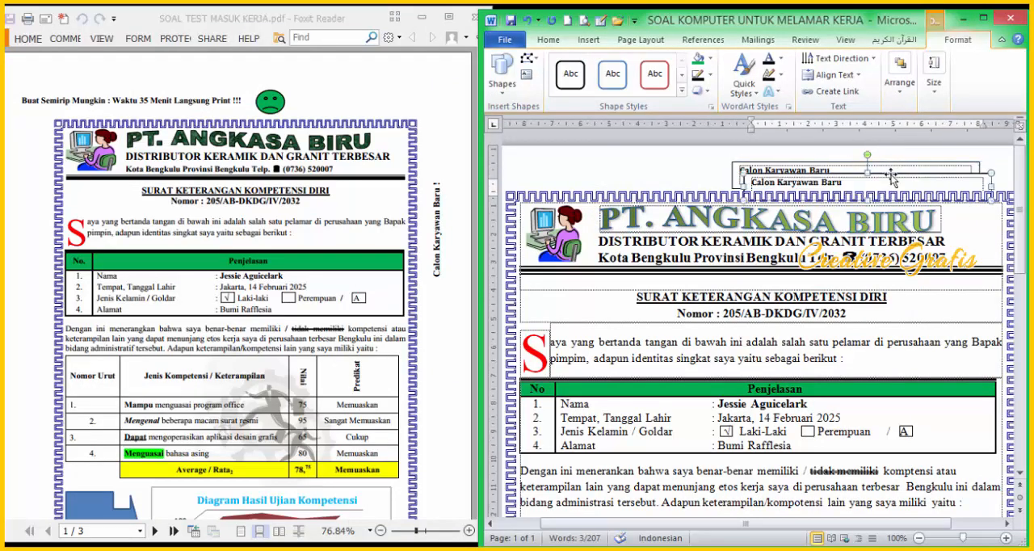
pyautogui.moveTo(831, 174); pyautogui.dragTo(605, 175)
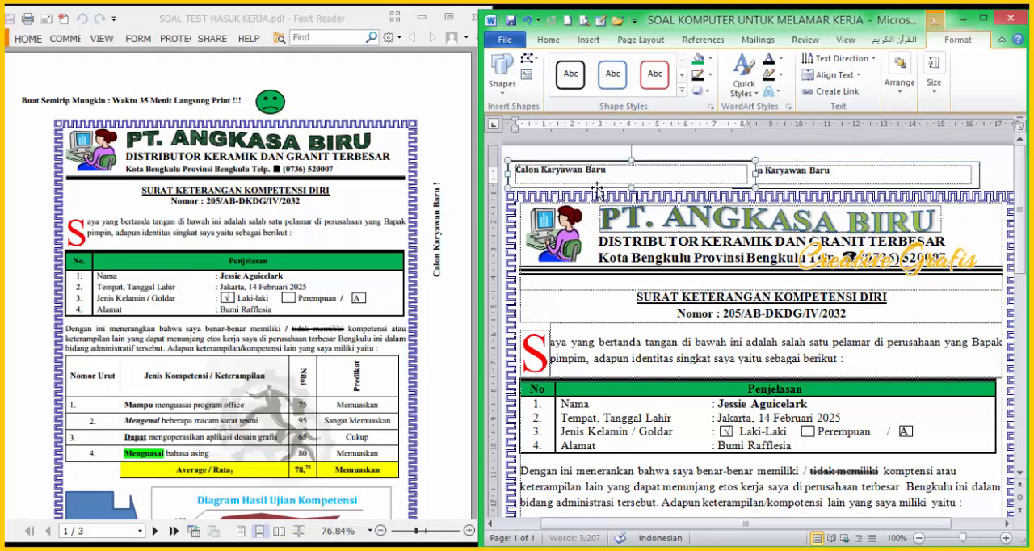
# Step: Replace the copied text box's text with "Buat Semirip Mungkin : Waktu 35 Menit Langsung Print !!!" and widen the box to fit it on one line
pyautogui.click(573, 170)
pyautogui.hotkey('ctrl', 'a')
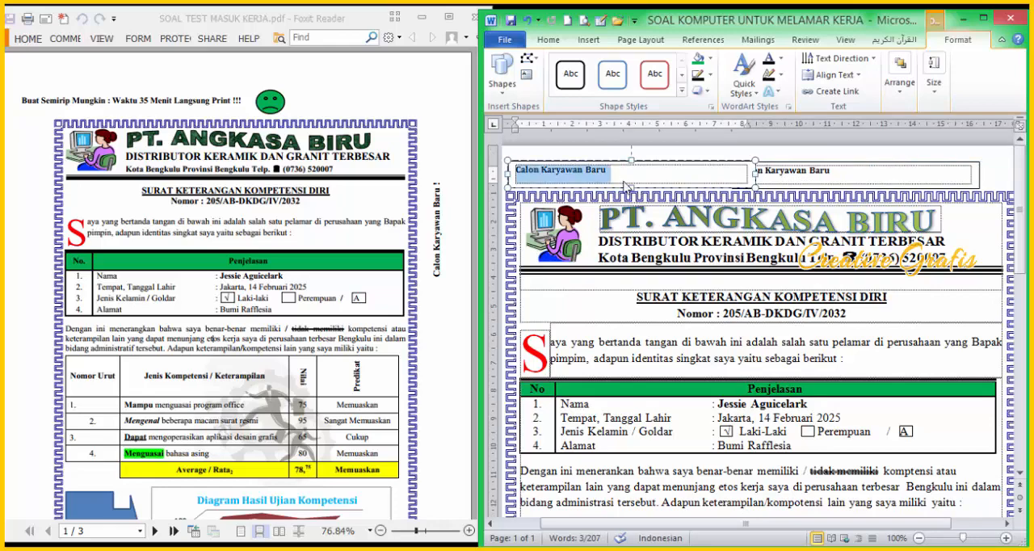
pyautogui.click(625, 187)
pyautogui.write('Buat')
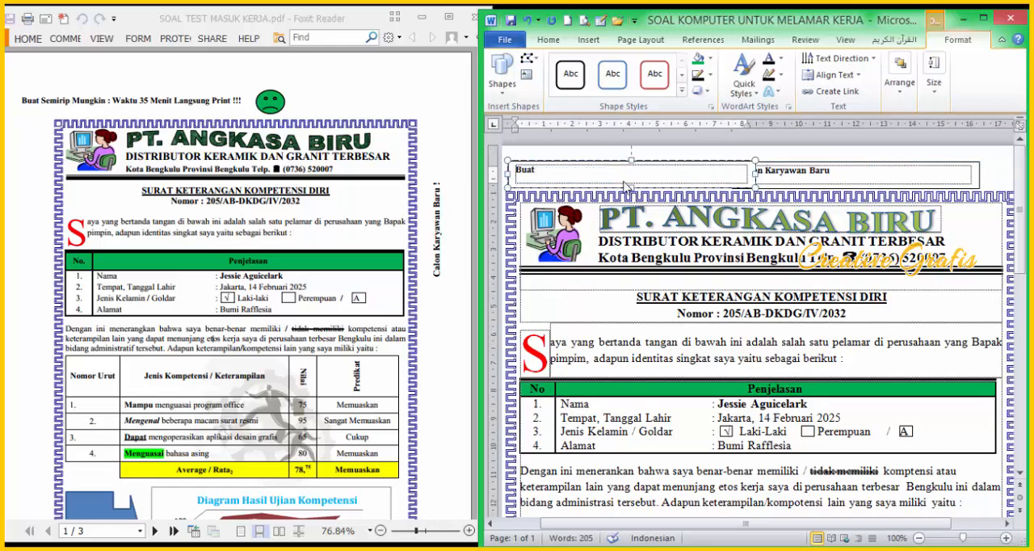
pyautogui.write(' Semirip M')
pyautogui.press('BackSpace')
pyautogui.press('BackSpace')
pyautogui.press('BackSpace')
pyautogui.press('BackSpace')
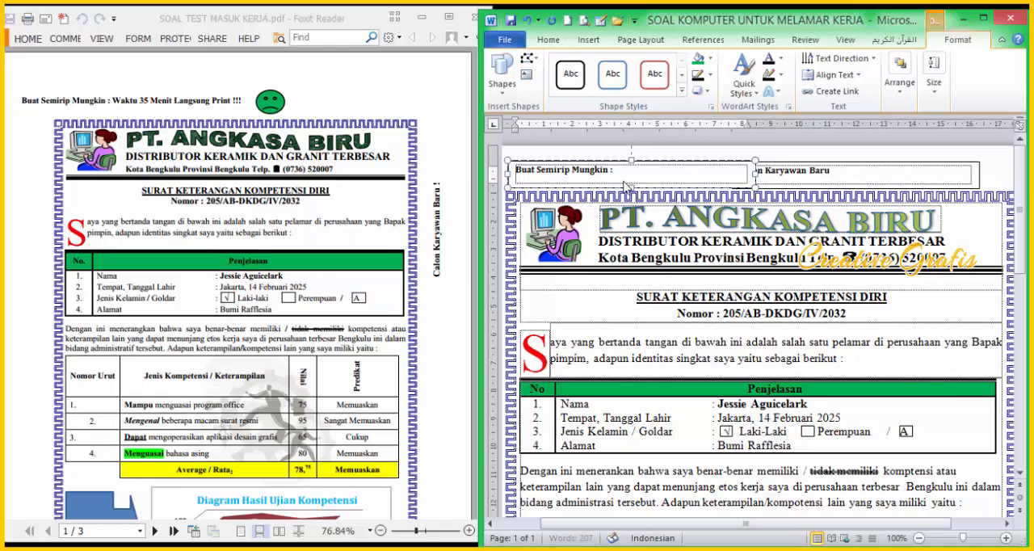
pyautogui.write('ngkin : Wa')
pyautogui.write('tu')
pyautogui.press('BackSpace')
pyautogui.press('BackSpace')
pyautogui.write('ktu 35 Menit Langsung')
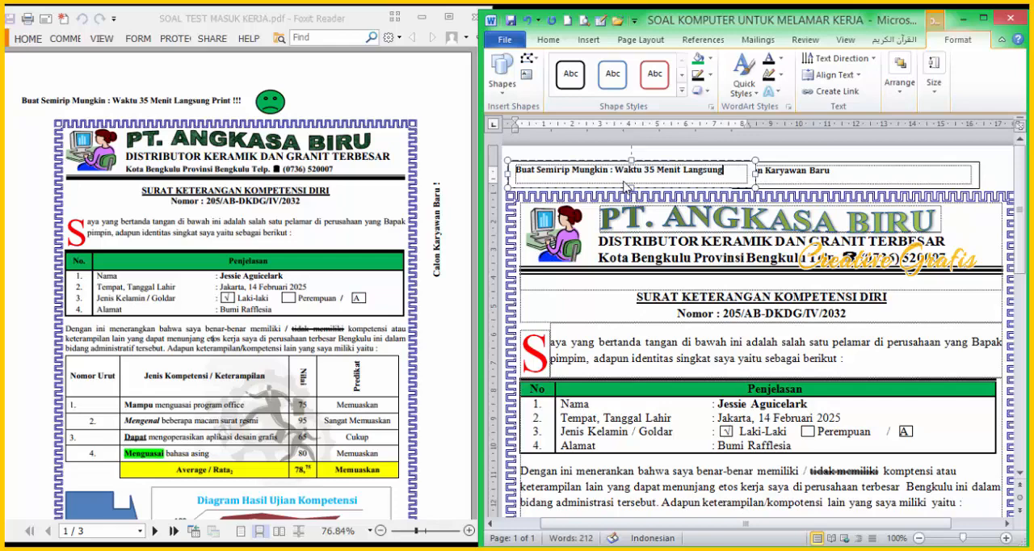
pyautogui.write(' Print')
pyautogui.press('Return')
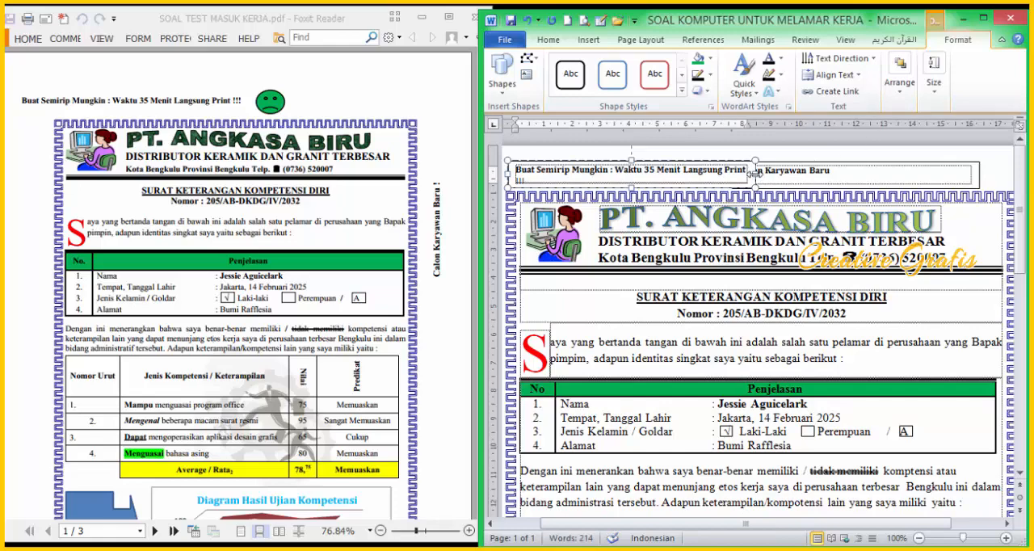
pyautogui.moveTo(755, 171); pyautogui.dragTo(777, 173)
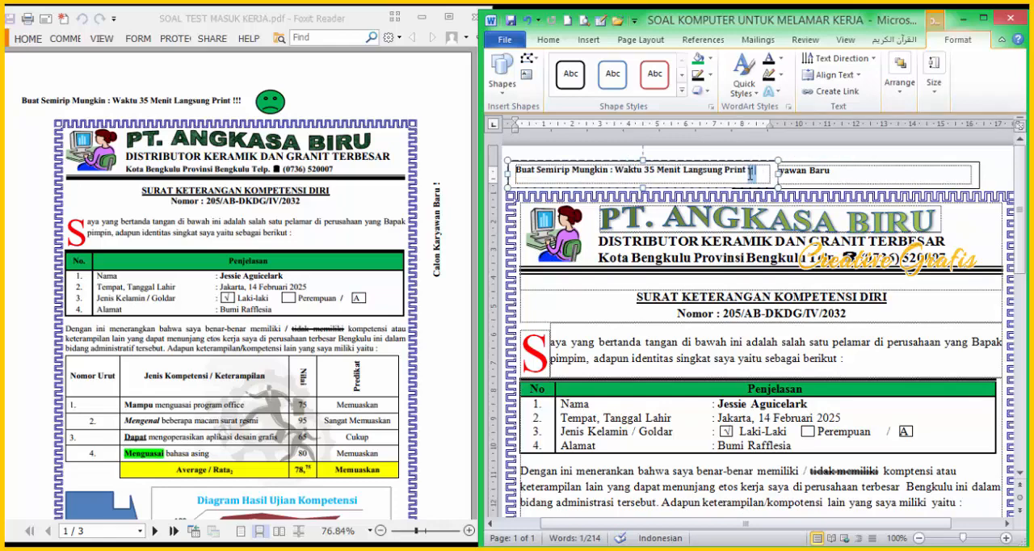
# Step: Draw a smiley face after the "Langsung Print !!!" text box, turn its mouth into a frown and fill it green with a black outline
pyautogui.click(751, 173)
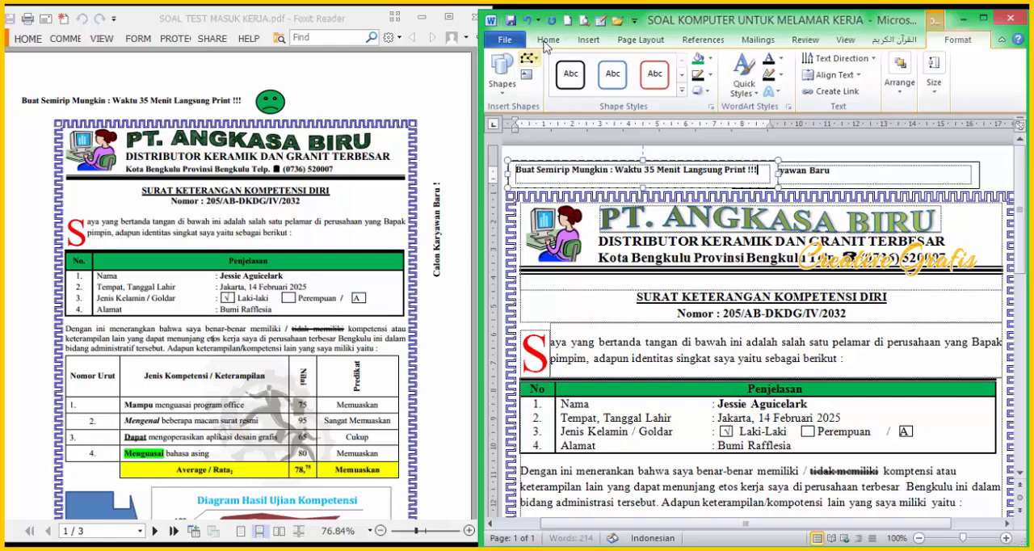
pyautogui.click(590, 40)
pyautogui.click(638, 85)
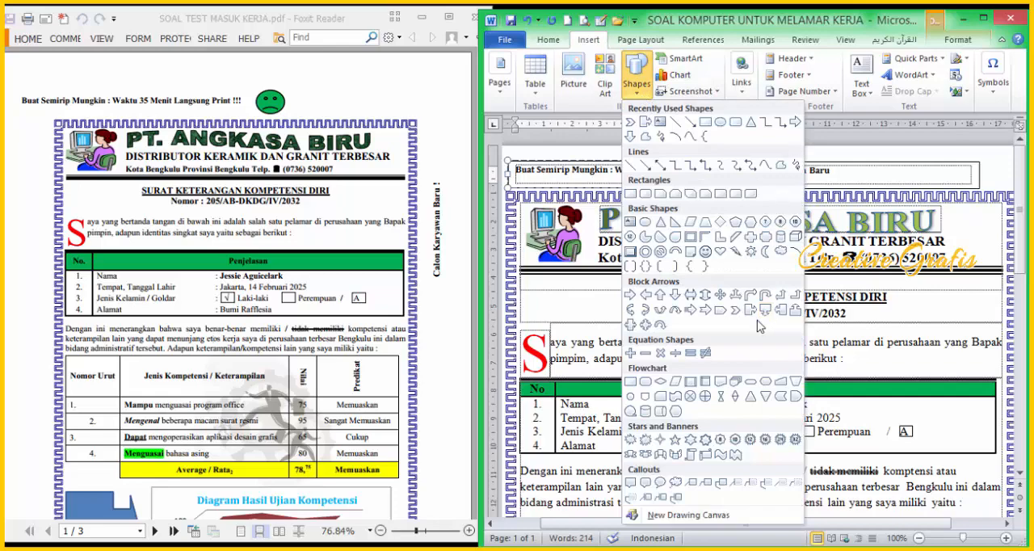
pyautogui.click(697, 248)
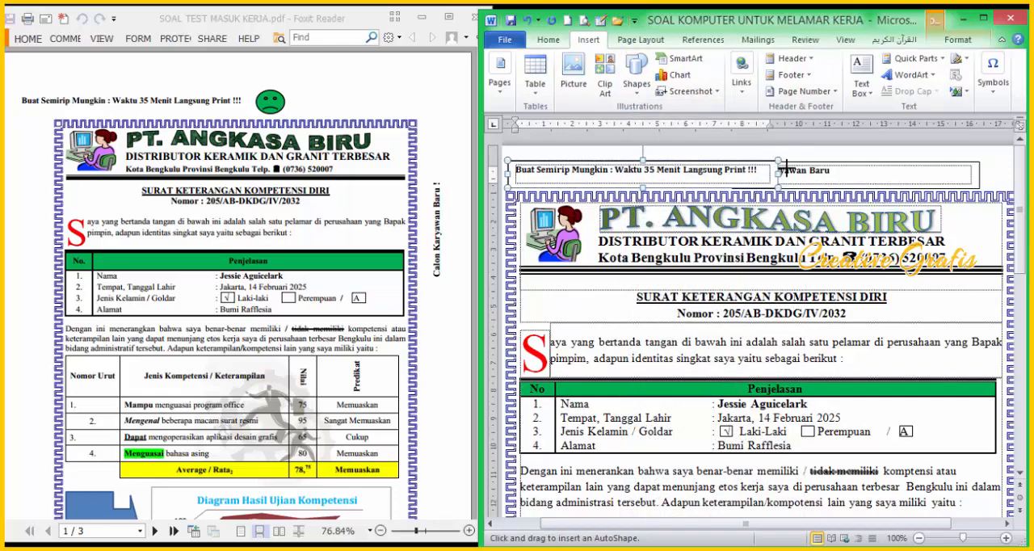
pyautogui.moveTo(789, 171); pyautogui.dragTo(807, 191)
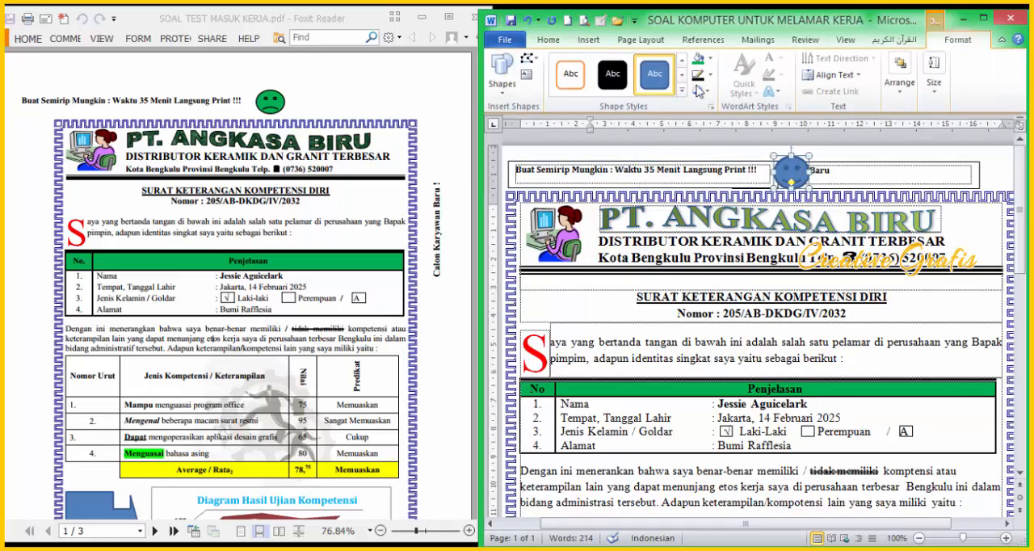
pyautogui.click(699, 59)
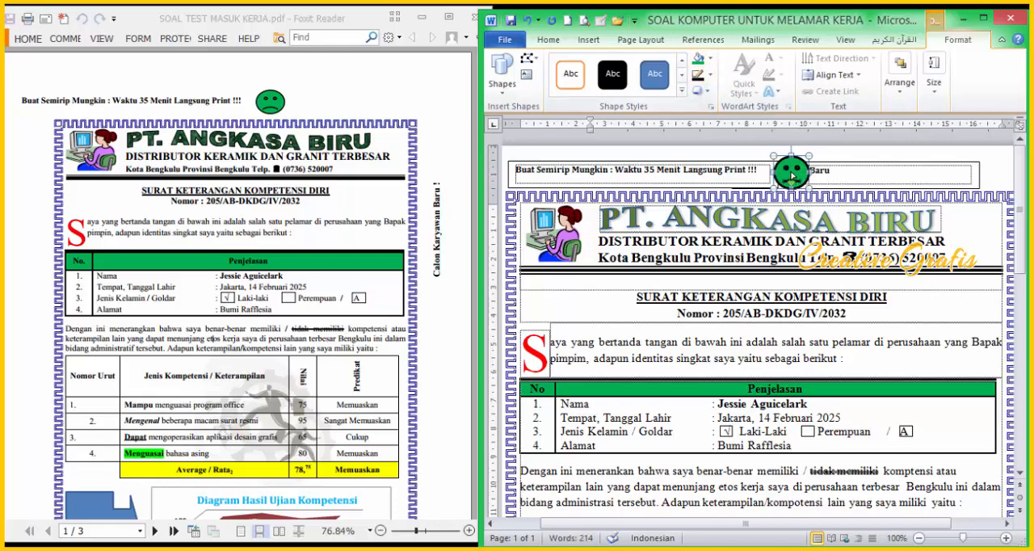
# Step: Move the "Calon Karyawan Baru" text box down over the letterhead's double rule, narrow it slightly and add " !" after its text
pyautogui.click(898, 169)
pyautogui.click(899, 167)
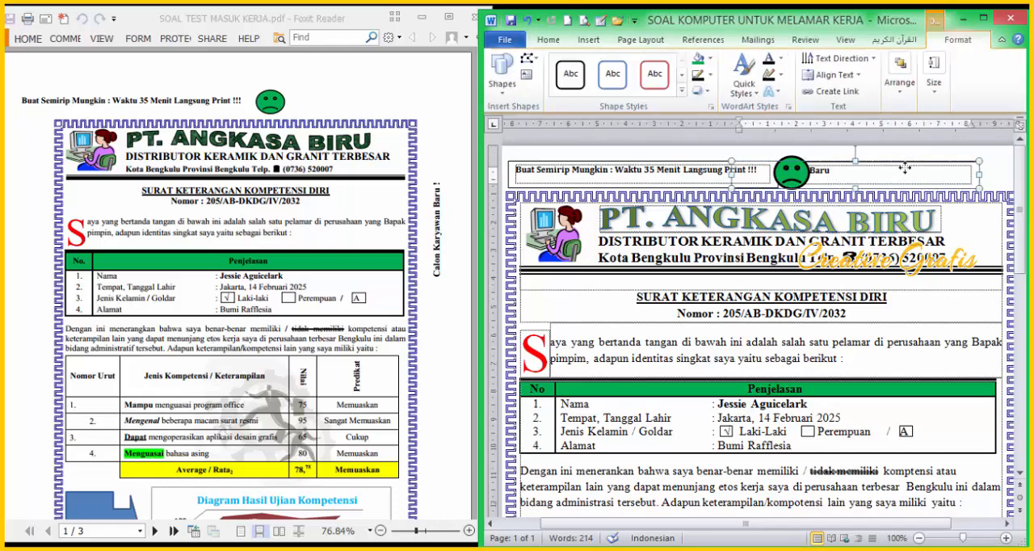
pyautogui.moveTo(900, 162); pyautogui.dragTo(969, 264)
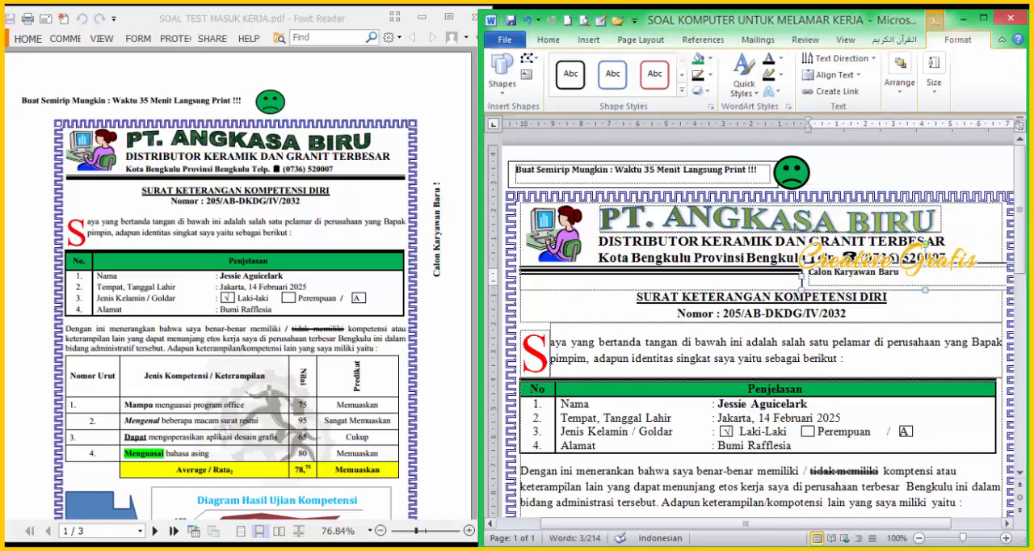
pyautogui.moveTo(808, 524); pyautogui.dragTo(855, 529)
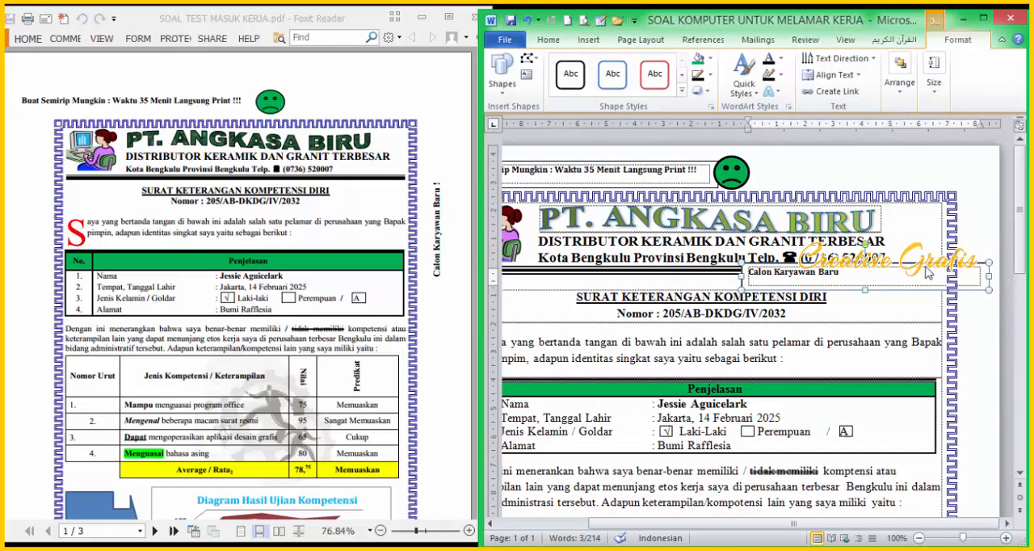
pyautogui.moveTo(968, 277); pyautogui.dragTo(954, 277)
pyautogui.moveTo(876, 277); pyautogui.dragTo(729, 278)
pyautogui.click(876, 279)
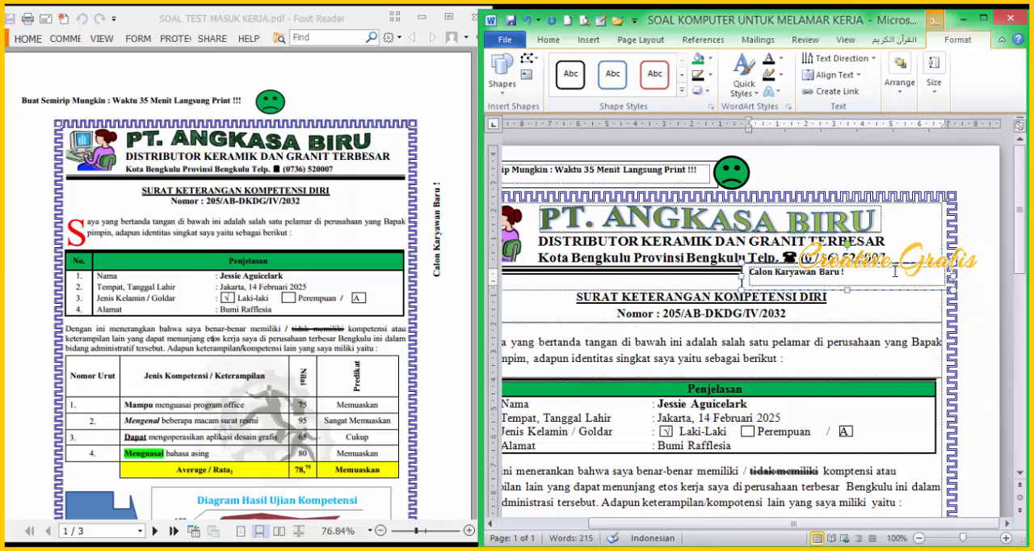
# Step: Rotate the "Calon Karyawan Baru !" text box 90° counterclockwise, place it outside the page border's right side and shorten it
pyautogui.moveTo(845, 244); pyautogui.dragTo(750, 278)
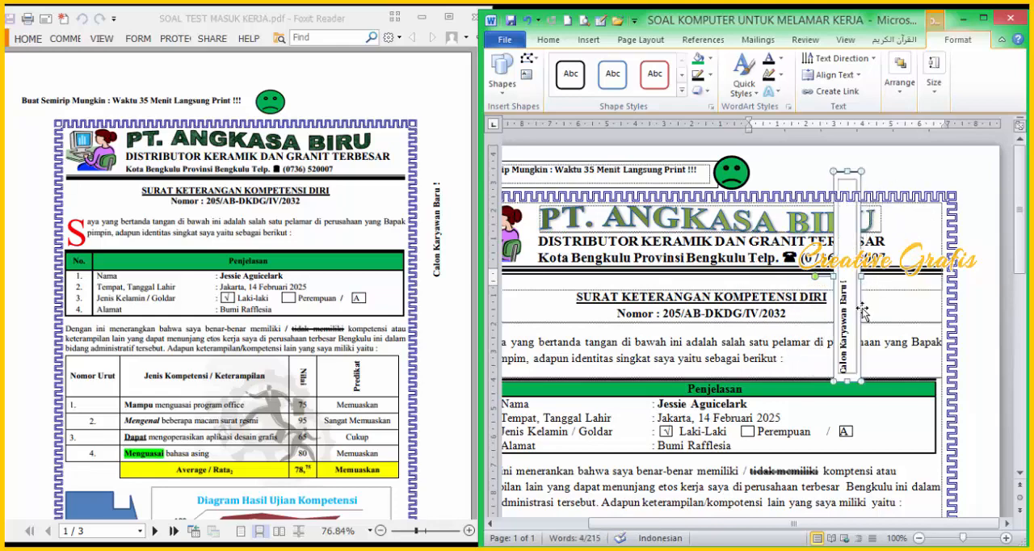
pyautogui.moveTo(863, 309); pyautogui.dragTo(996, 332)
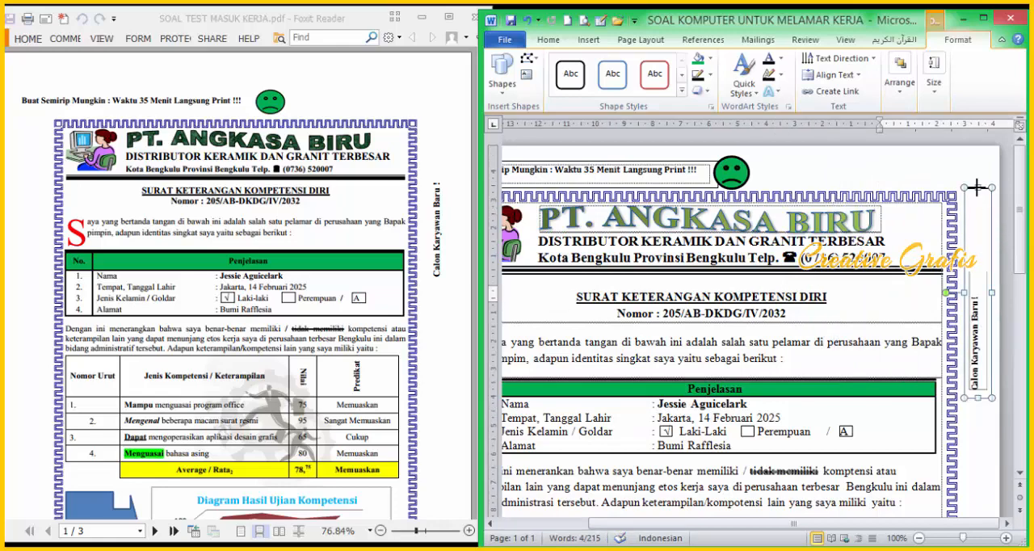
pyautogui.moveTo(977, 188); pyautogui.dragTo(977, 224)
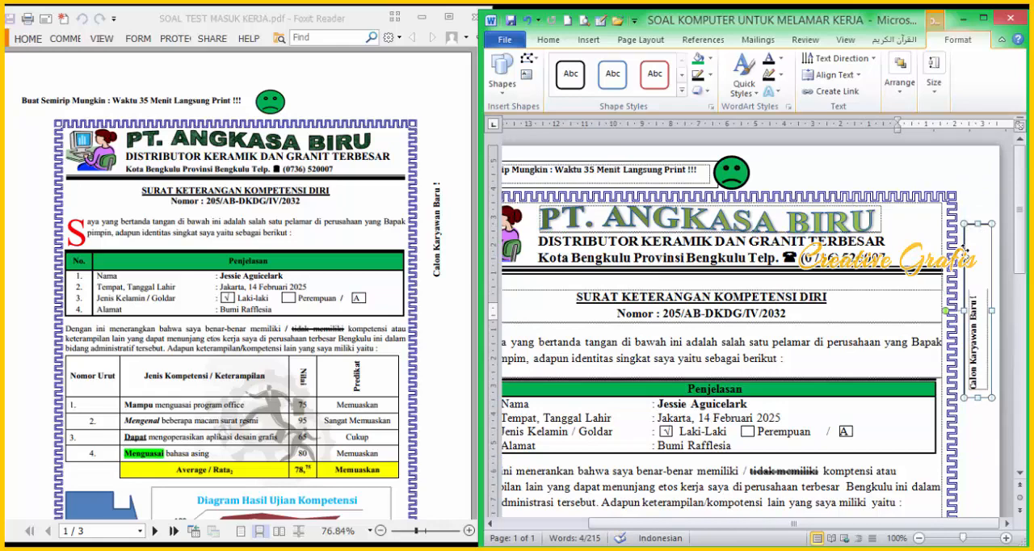
pyautogui.click(984, 189)
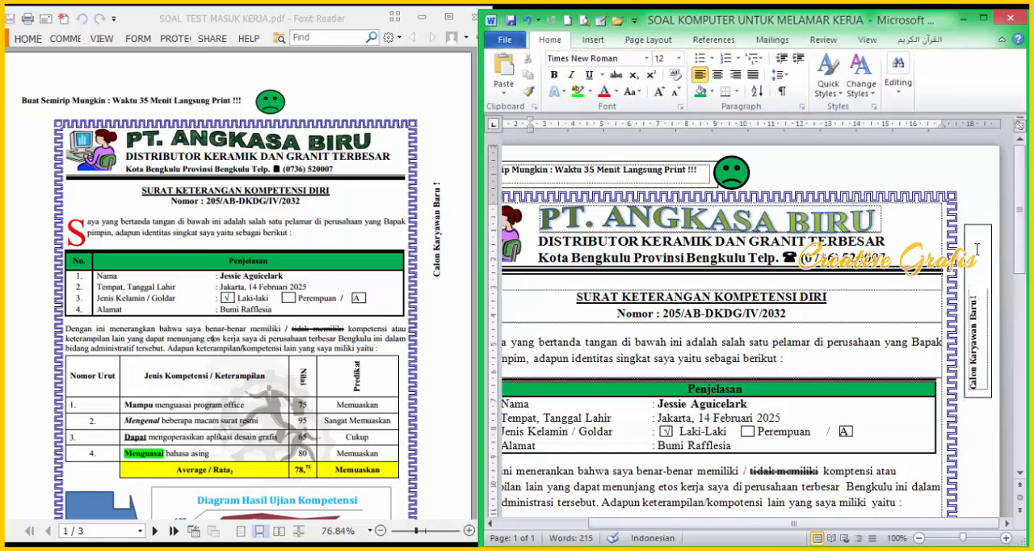
# Step: Remove the shape outline from both the vertical "Calon Karyawan Baru !" and the "Buat Semirip Mungkin" text boxes
pyautogui.click(976, 229)
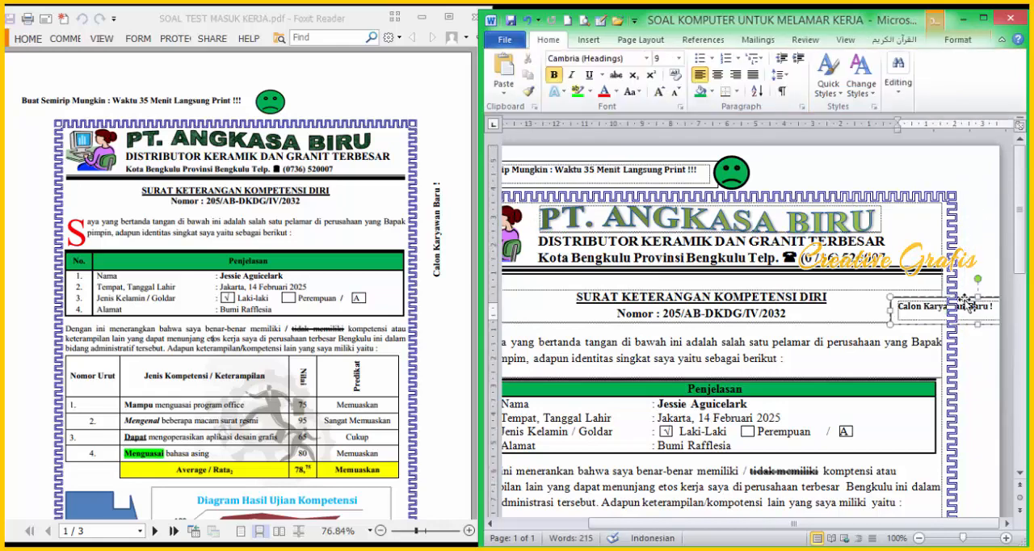
pyautogui.click(905, 323)
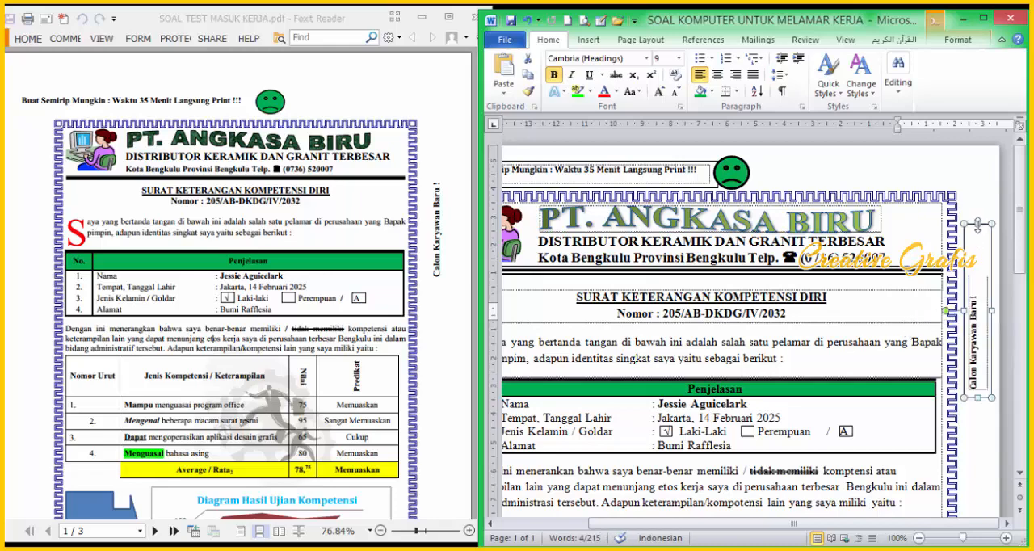
pyautogui.keyDown('shift'); pyautogui.click(711, 165); pyautogui.keyUp('shift')
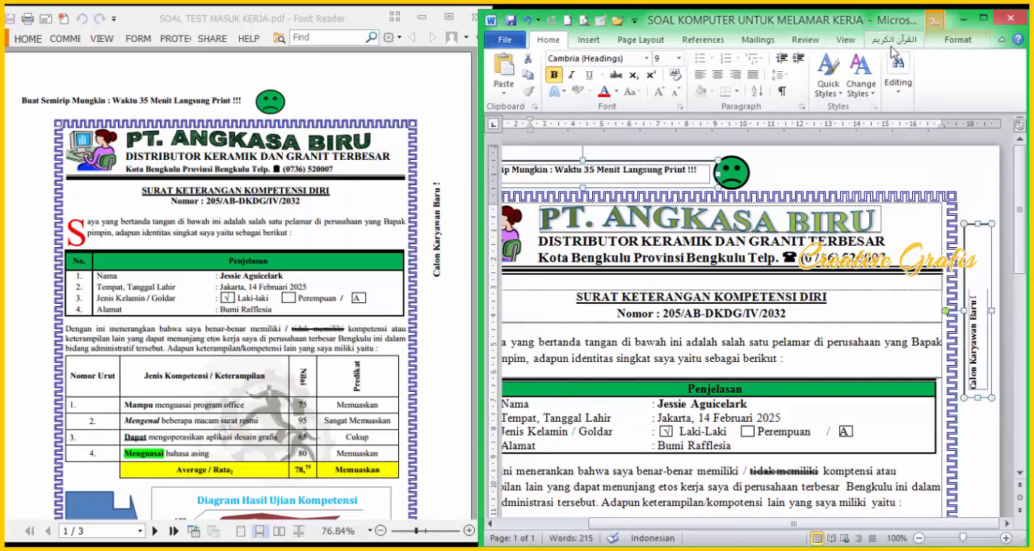
pyautogui.click(983, 17)
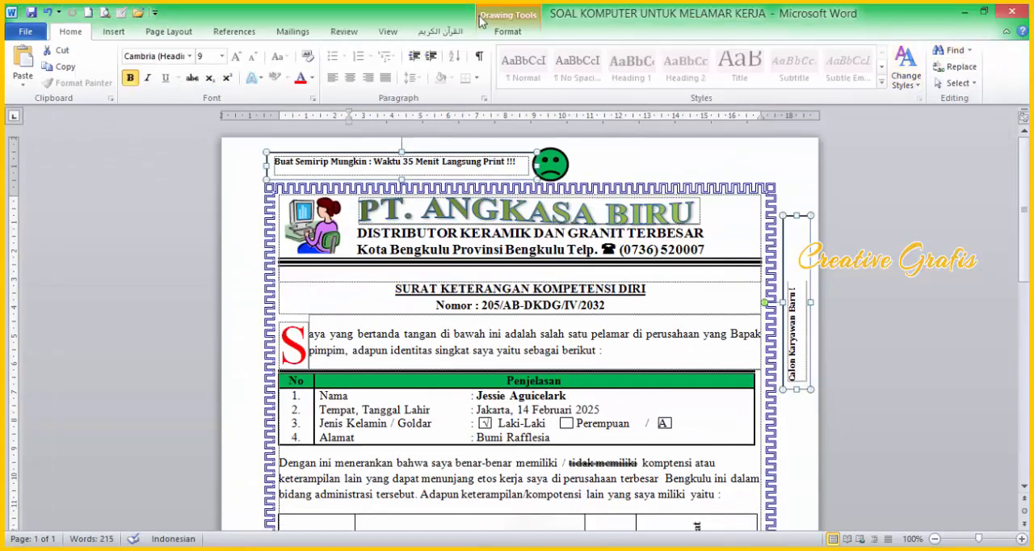
pyautogui.click(509, 31)
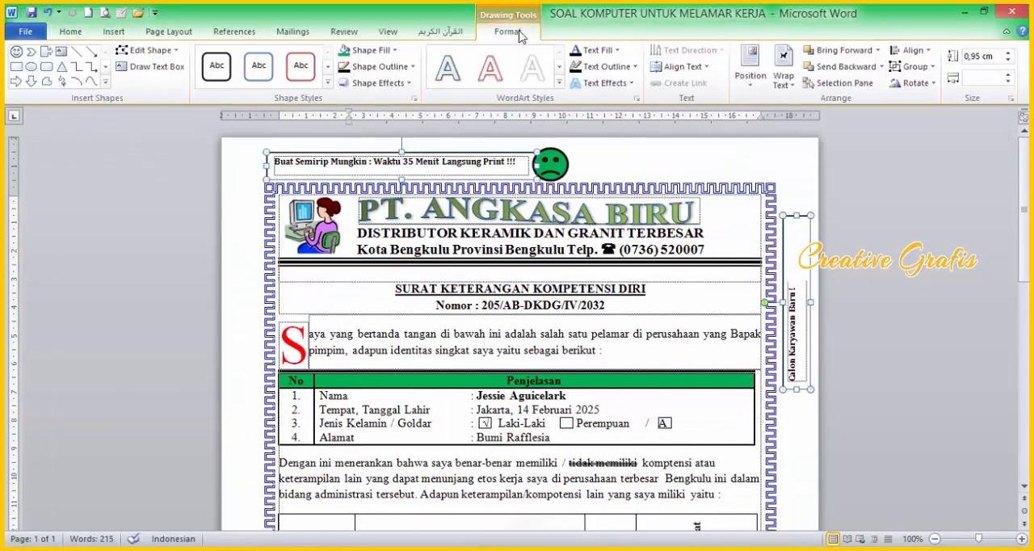
pyautogui.click(413, 67)
pyautogui.click(378, 189)
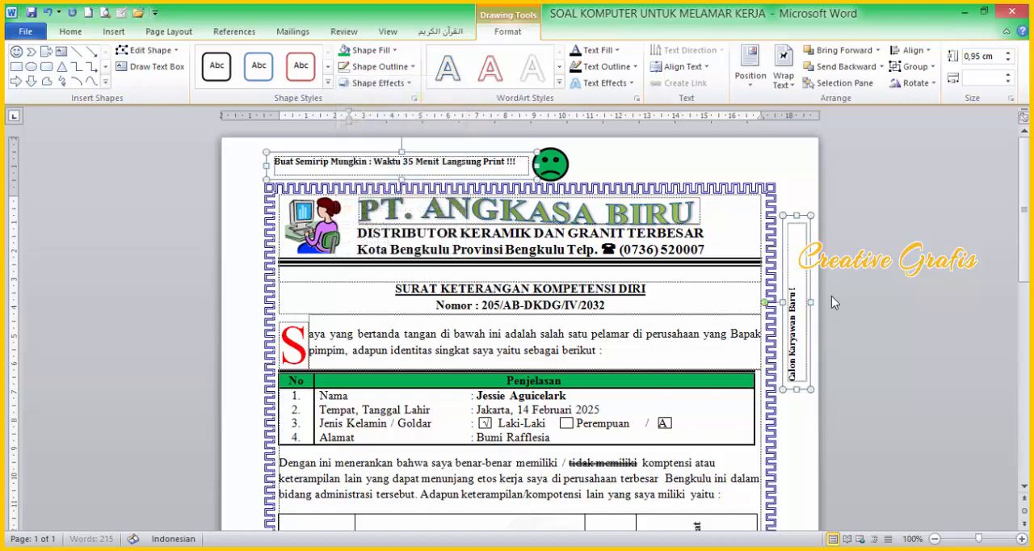
pyautogui.click(602, 159)
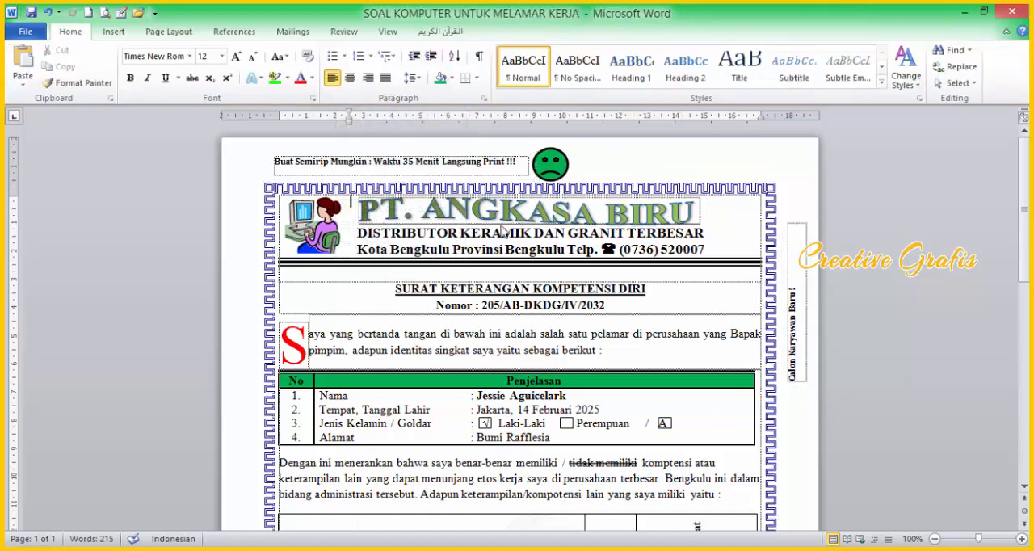
# Step: Shift the "Buat Semirip Mungkin" text box left toward the page edge, leaving a gap before the sad face
pyautogui.click(328, 155)
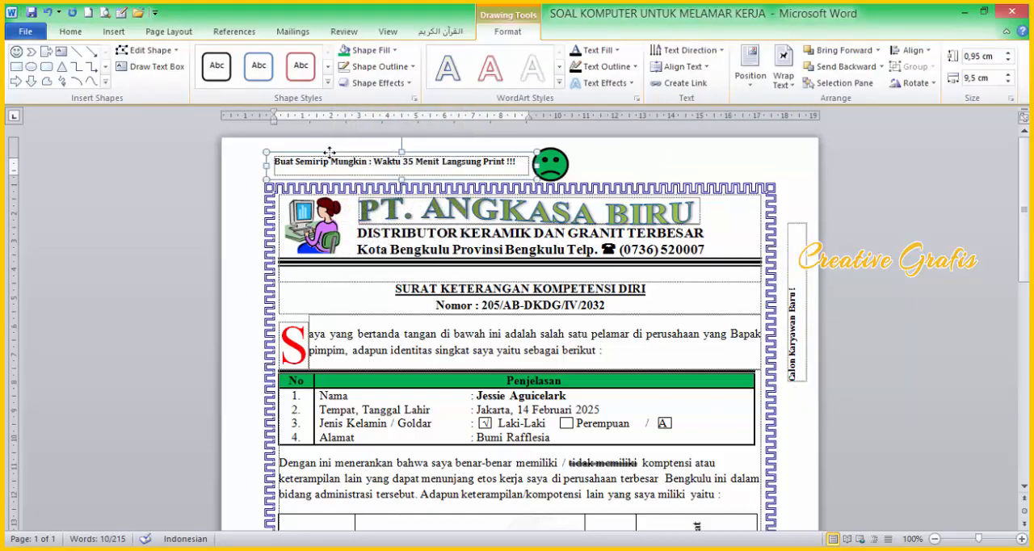
pyautogui.press('Left')
pyautogui.press('Left')
pyautogui.press('Left')
pyautogui.press('Left')
pyautogui.press('Left')
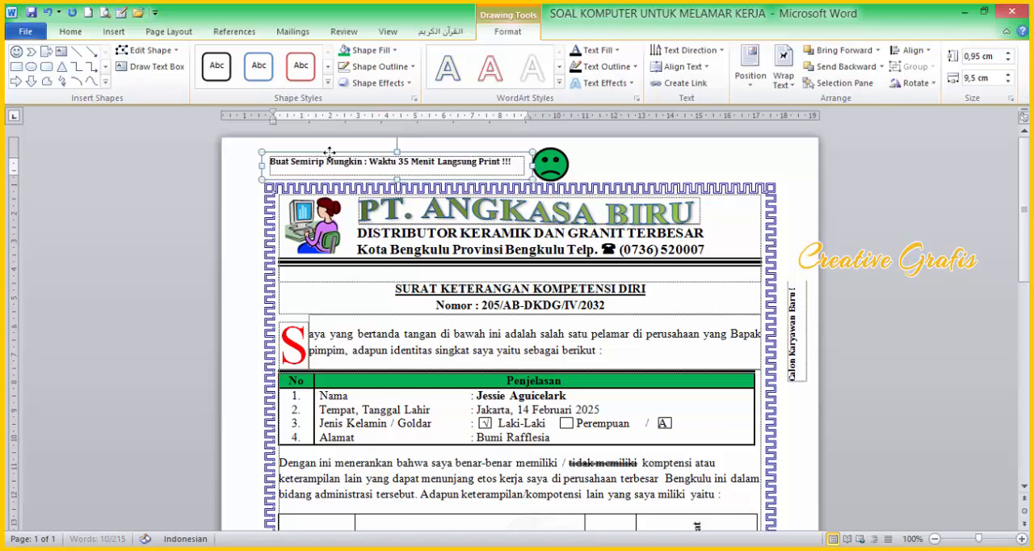
pyautogui.press('Left')
pyautogui.press('Left')
pyautogui.press('Left')
pyautogui.press('Left')
pyautogui.press('Left')
pyautogui.press('Left')
pyautogui.press('Left')
pyautogui.press('Left')
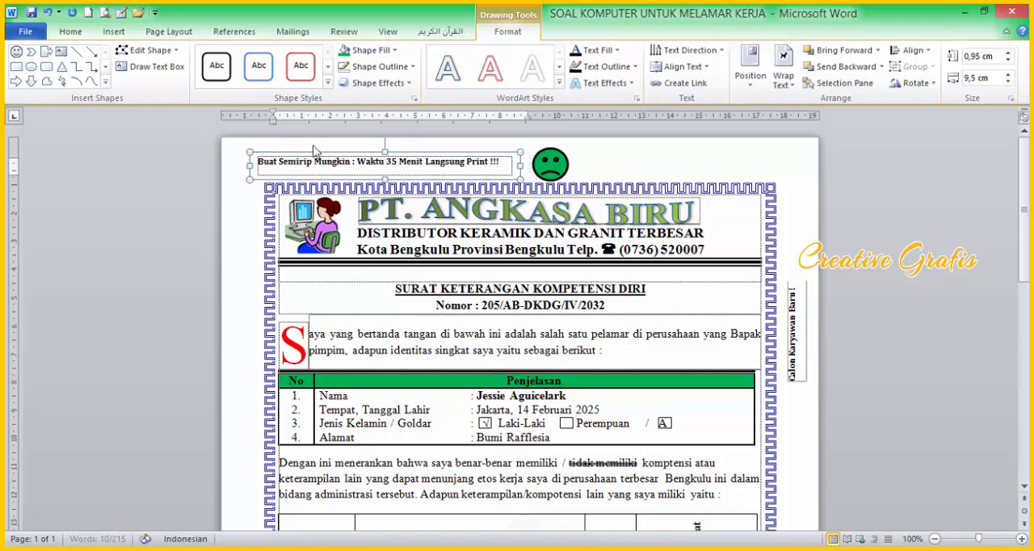
pyautogui.press('Left')
pyautogui.press('Left')
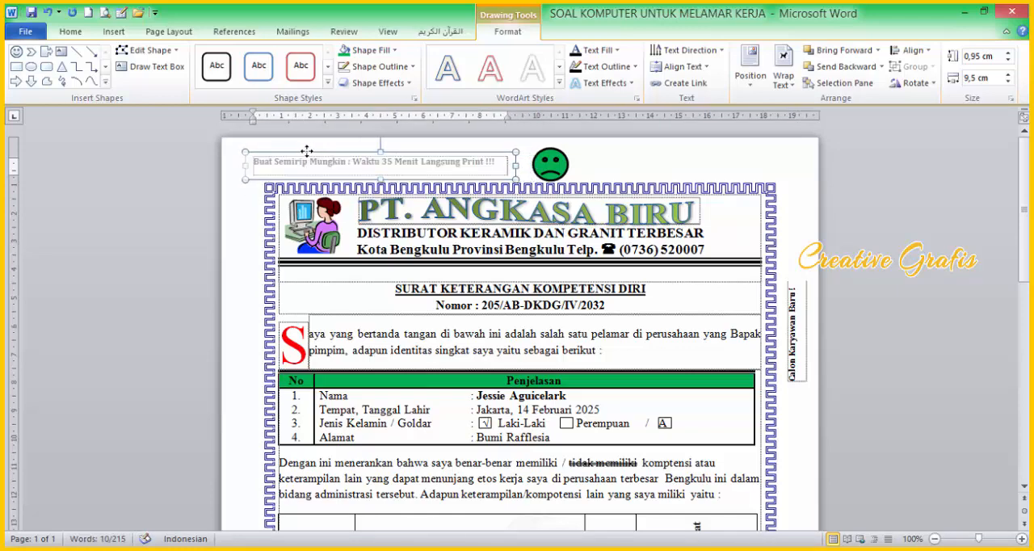
pyautogui.moveTo(303, 150); pyautogui.dragTo(291, 152)
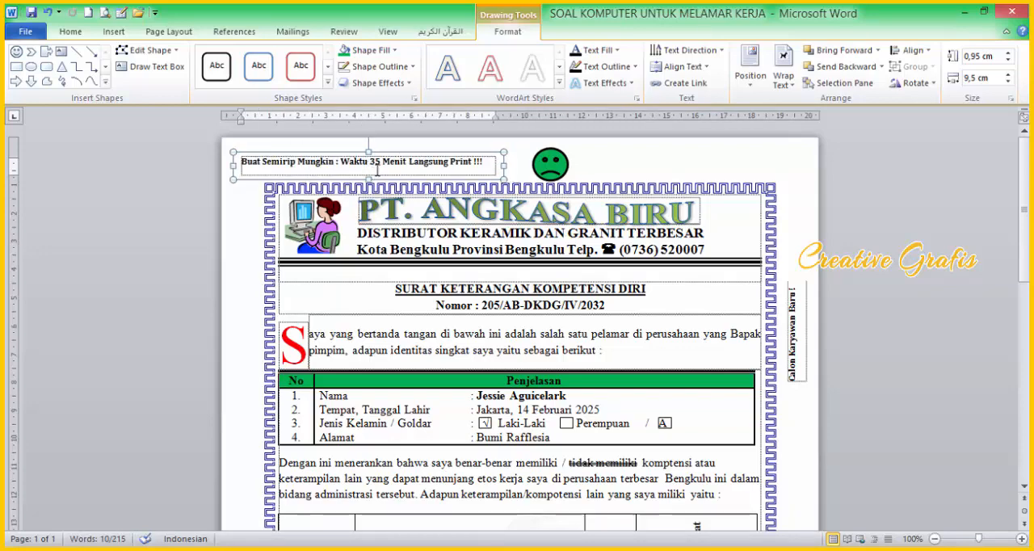
pyautogui.click(799, 390)
# Step: Restore the side-by-side view with the PDF and enlarge the letterhead line "DISTRIBUTOR KERAMIK DAN GRANIT TERBESAR" to 16 pt
pyautogui.scroll(-2, 517, 412)
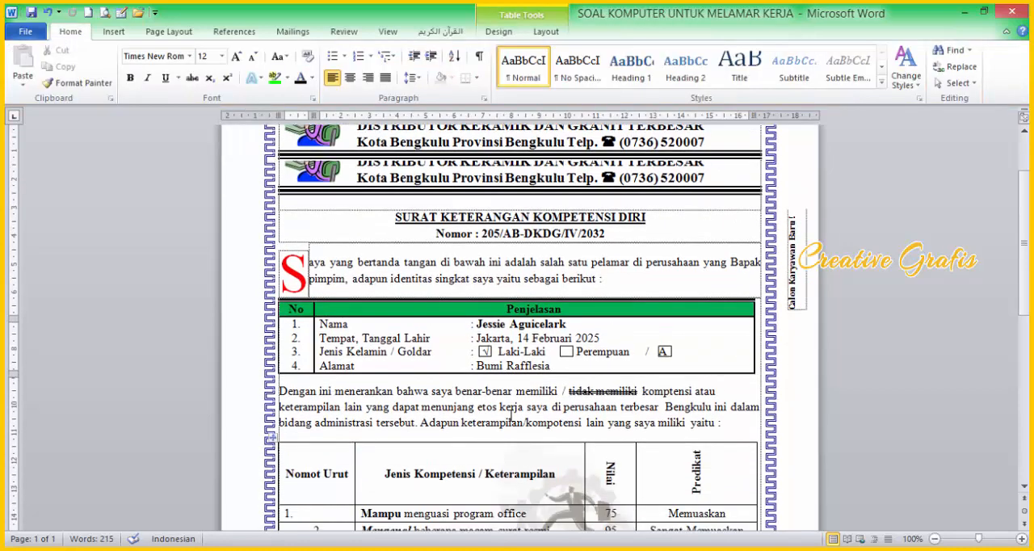
pyautogui.click(984, 11)
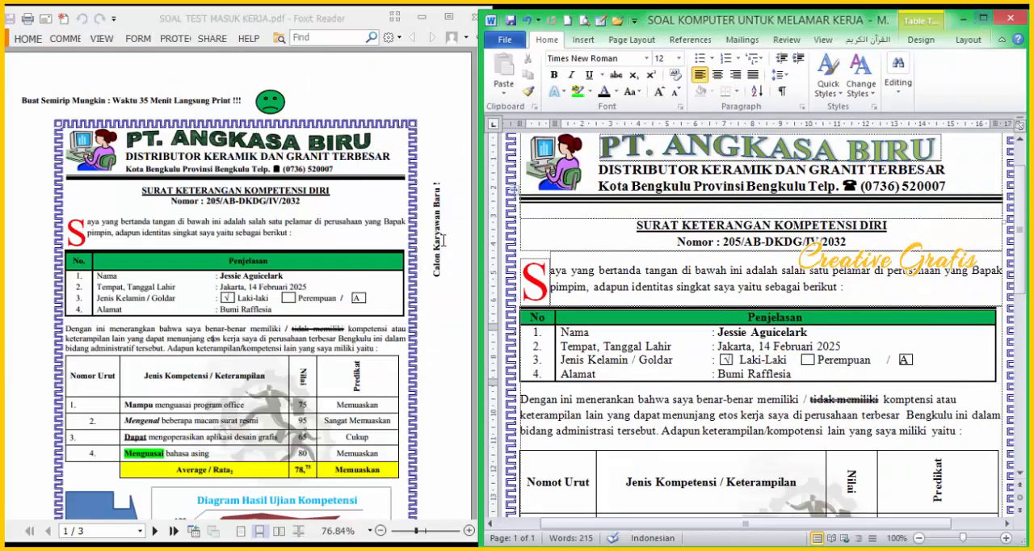
pyautogui.scroll(2, 765, 200)
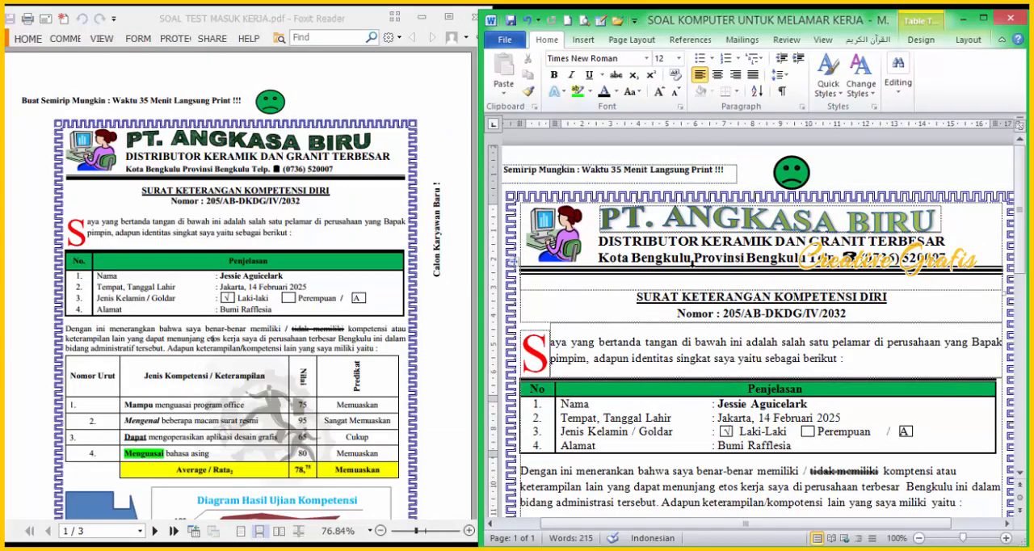
pyautogui.scroll(-2, 693, 269)
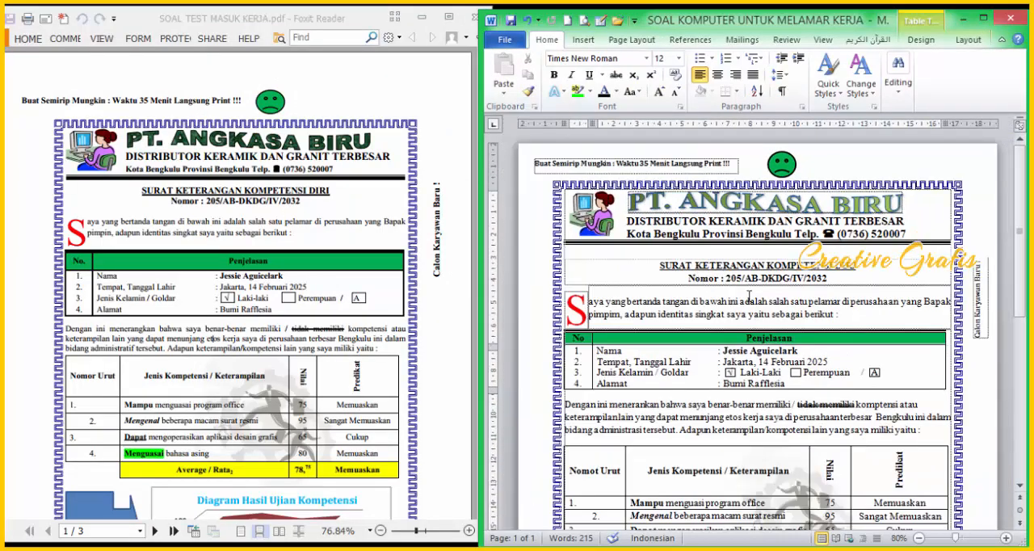
pyautogui.moveTo(922, 216); pyautogui.dragTo(676, 216)
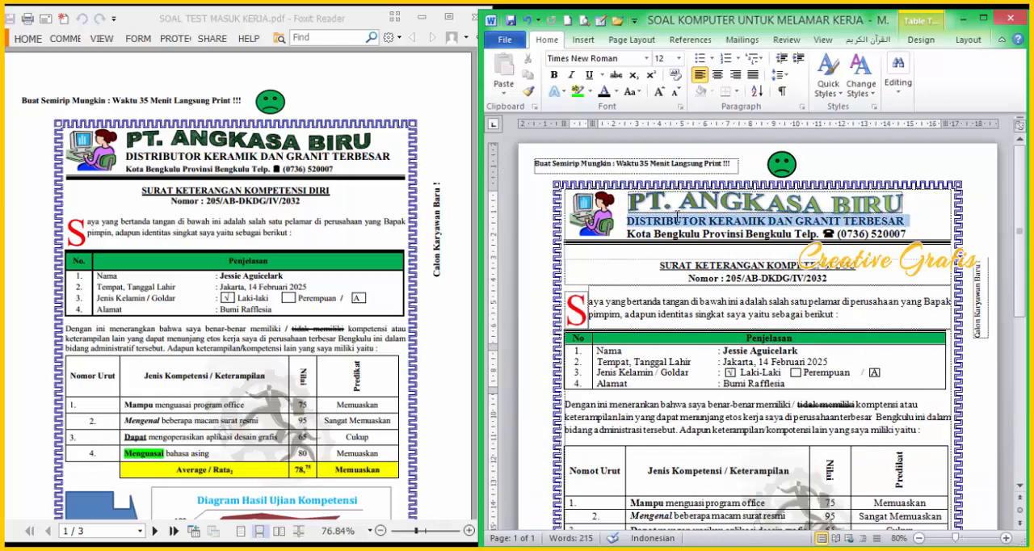
pyautogui.hotkey('ctrl', ']')
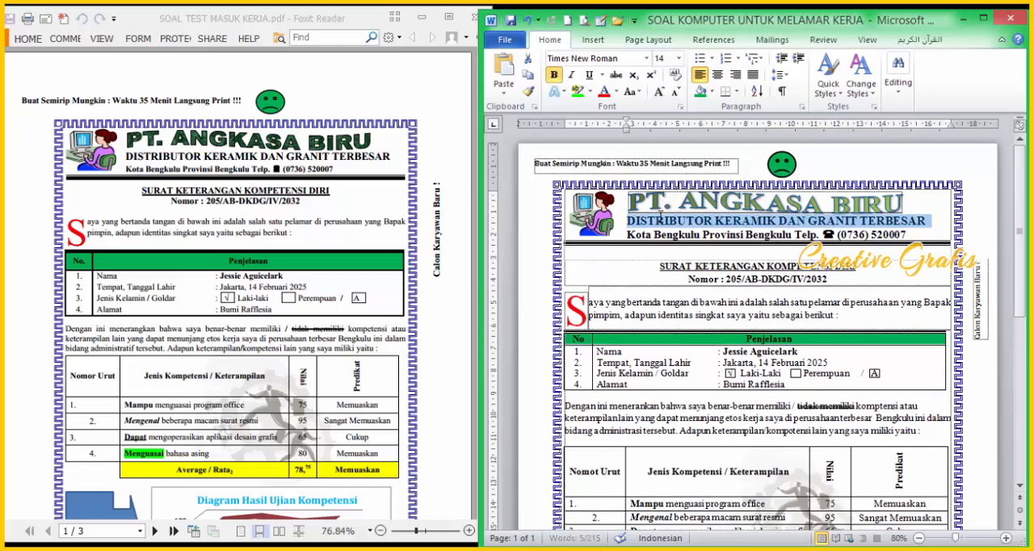
pyautogui.hotkey('ctrl', ']')
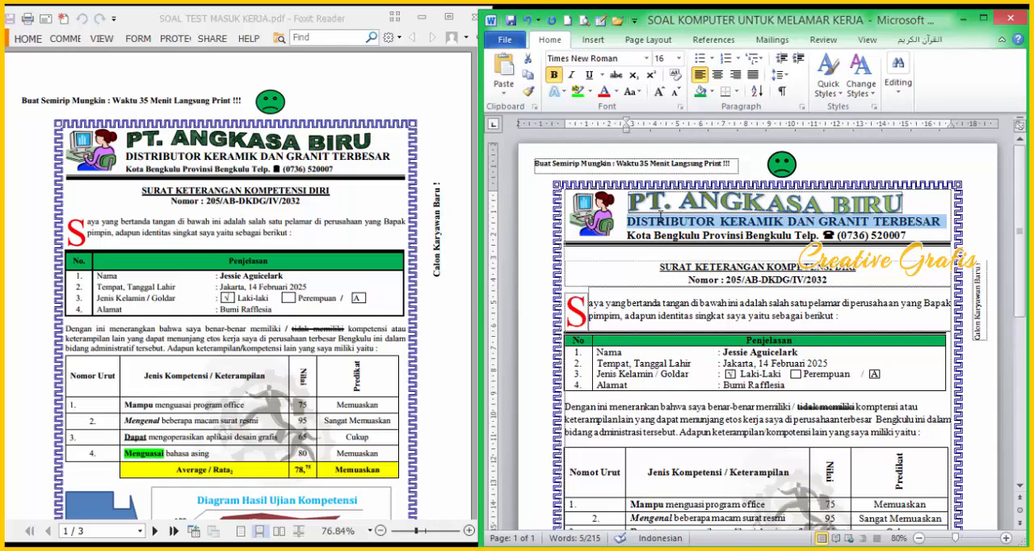
# Step: Justify the "Dengan ini menerangkan" paragraph above the competency table
pyautogui.scroll(-1, 742, 273)
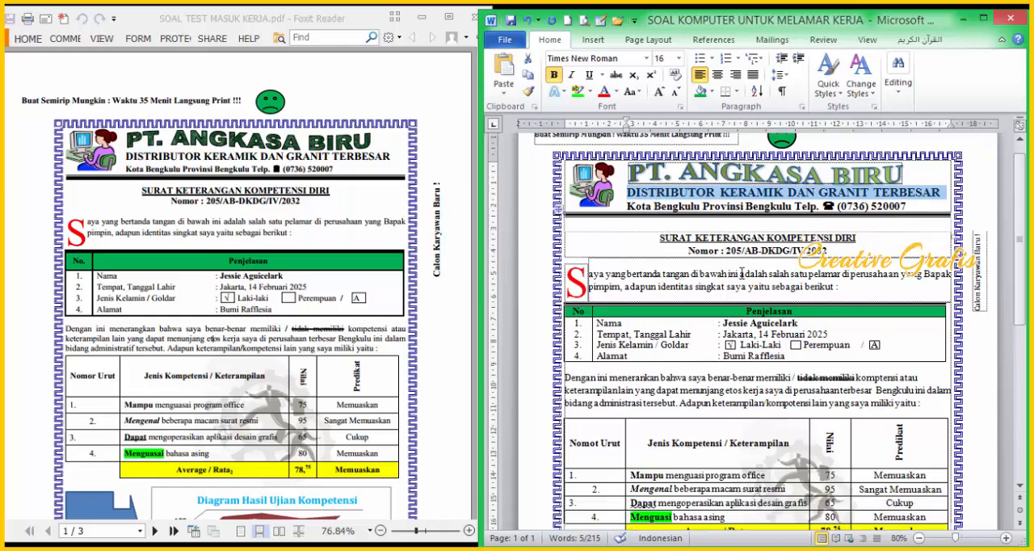
pyautogui.scroll(-2, 745, 259)
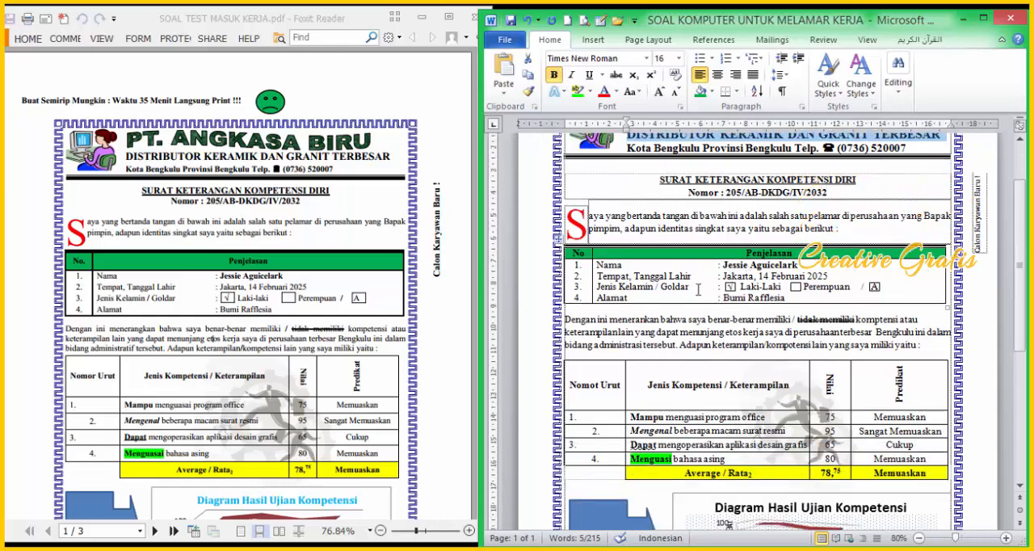
pyautogui.scroll(-2, 645, 282)
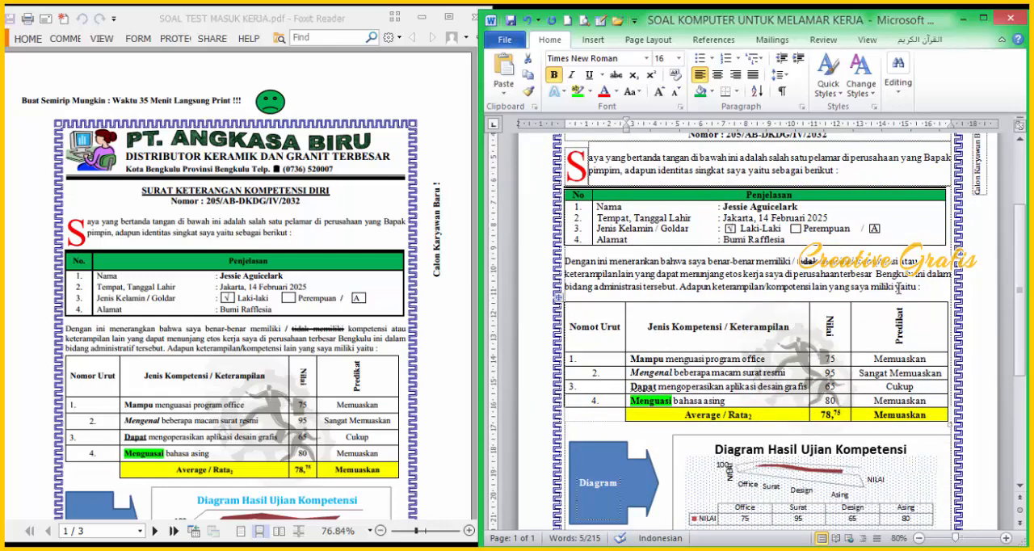
pyautogui.scroll(-2, 770, 360)
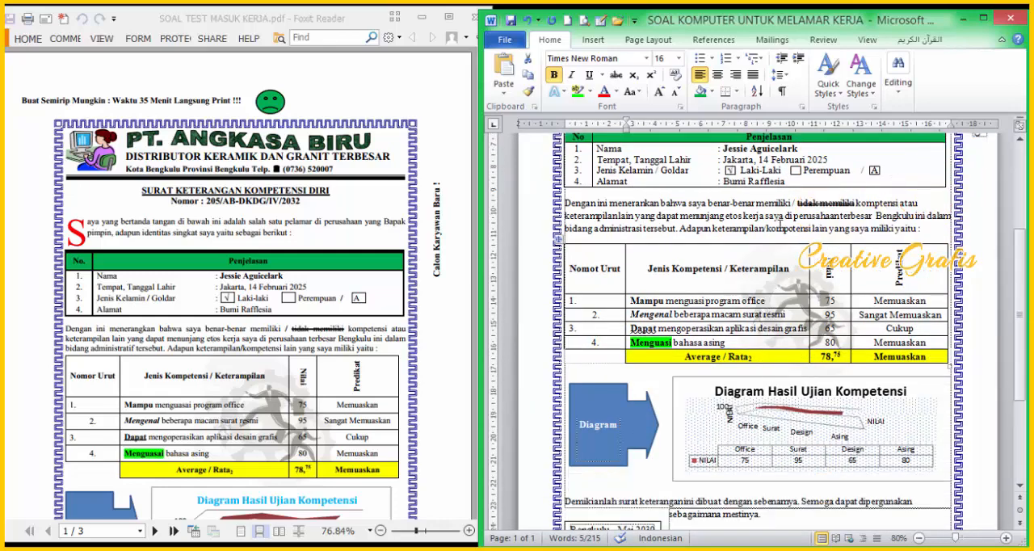
pyautogui.moveTo(924, 226); pyautogui.dragTo(557, 202)
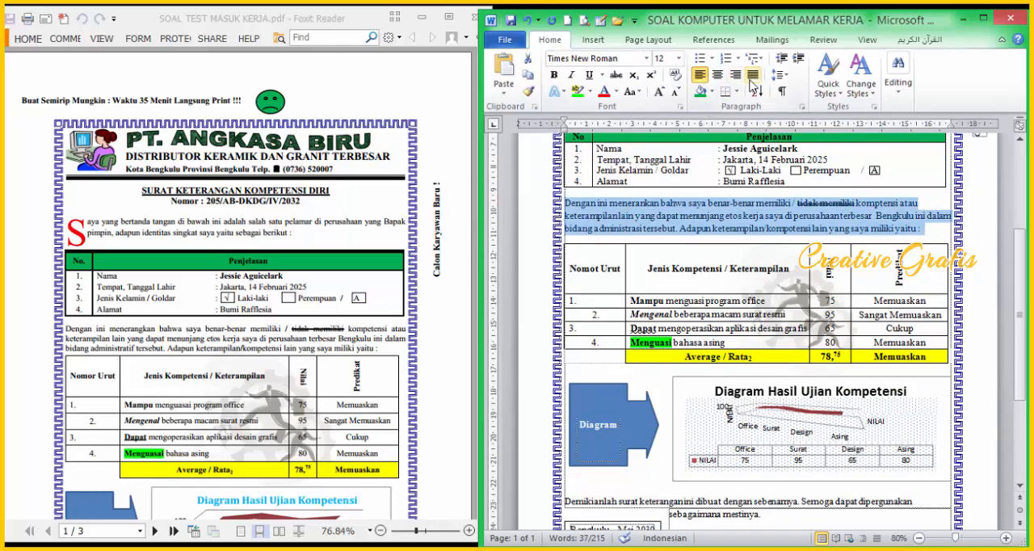
pyautogui.click(751, 78)
# Step: Set all text in the competency table to 11 pt and slightly reduce the height of its header row
pyautogui.scroll(-2, 858, 396)
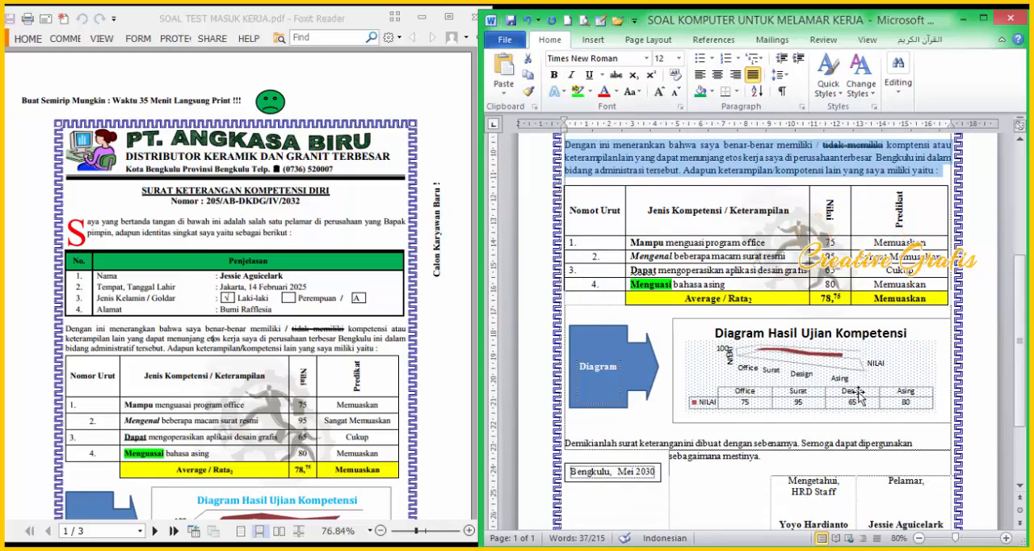
pyautogui.click(799, 349)
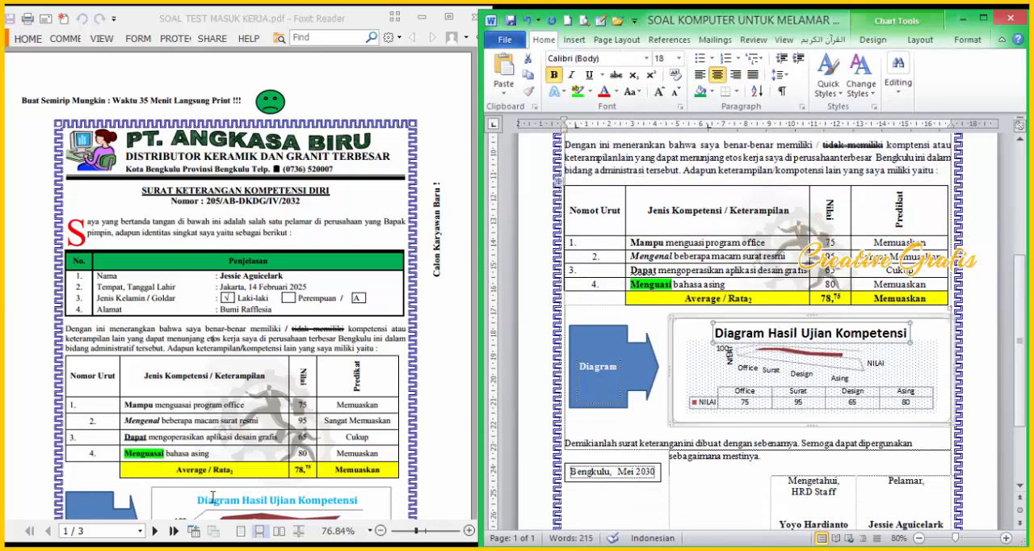
pyautogui.click(753, 256)
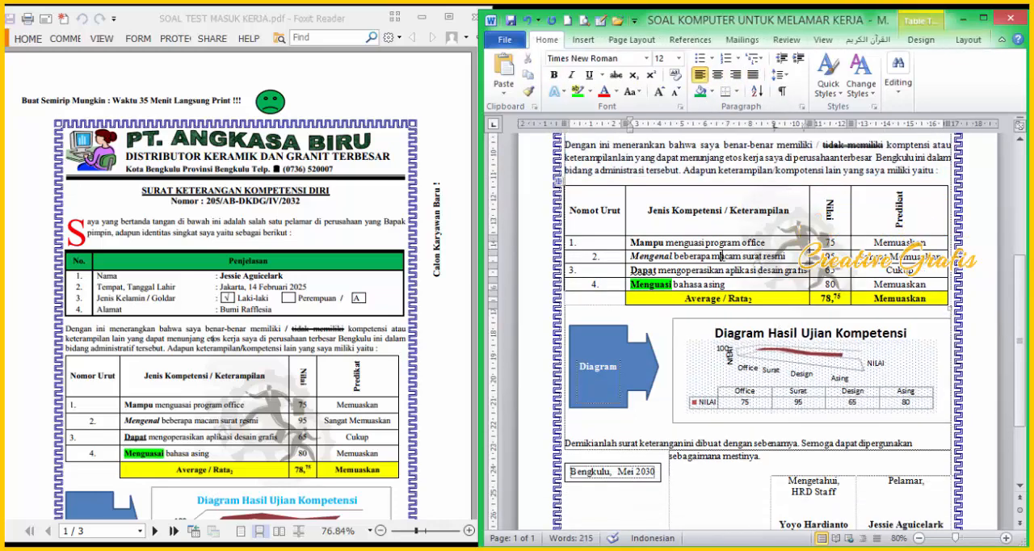
pyautogui.moveTo(606, 209); pyautogui.dragTo(918, 302)
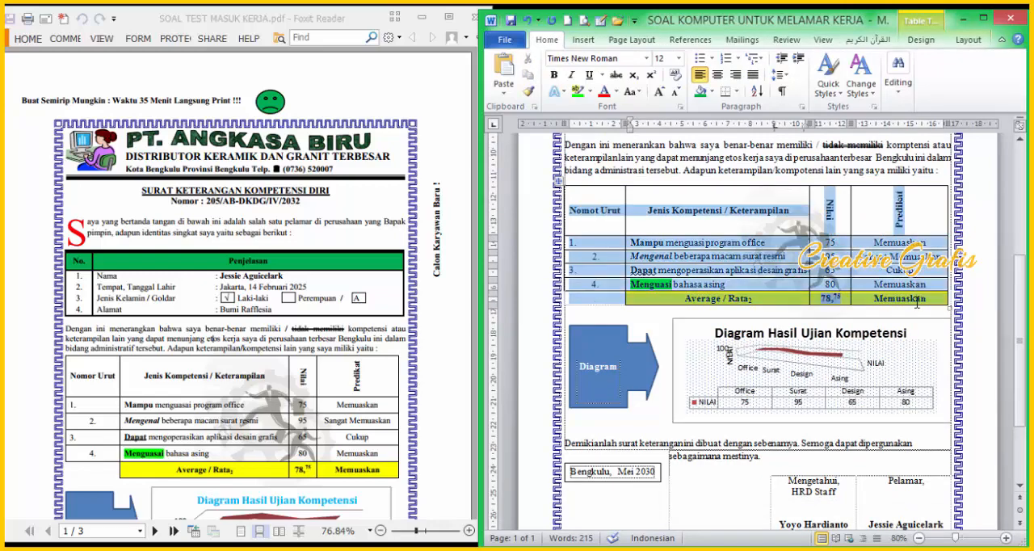
pyautogui.click(679, 58)
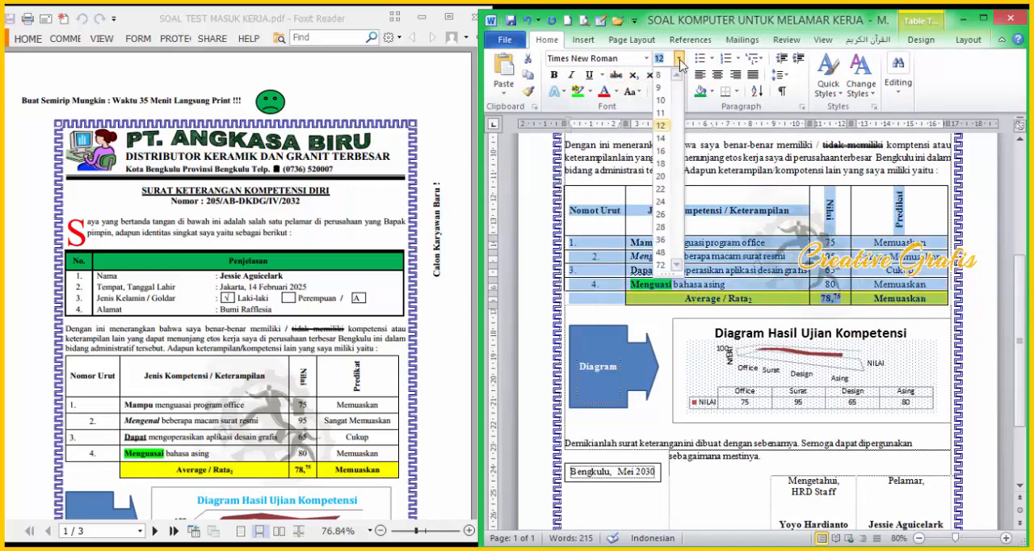
pyautogui.click(661, 113)
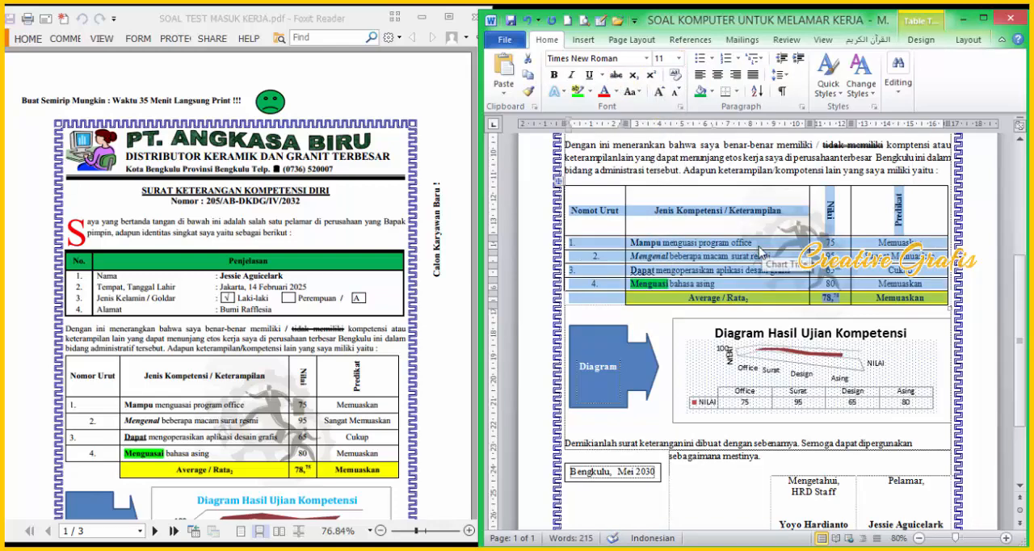
pyautogui.click(755, 219)
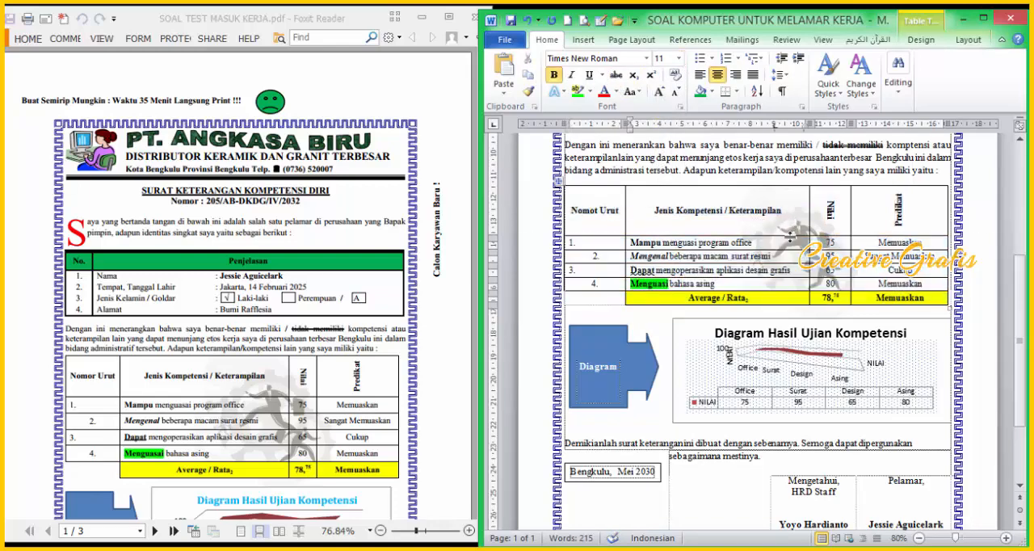
pyautogui.moveTo(791, 235); pyautogui.dragTo(786, 233)
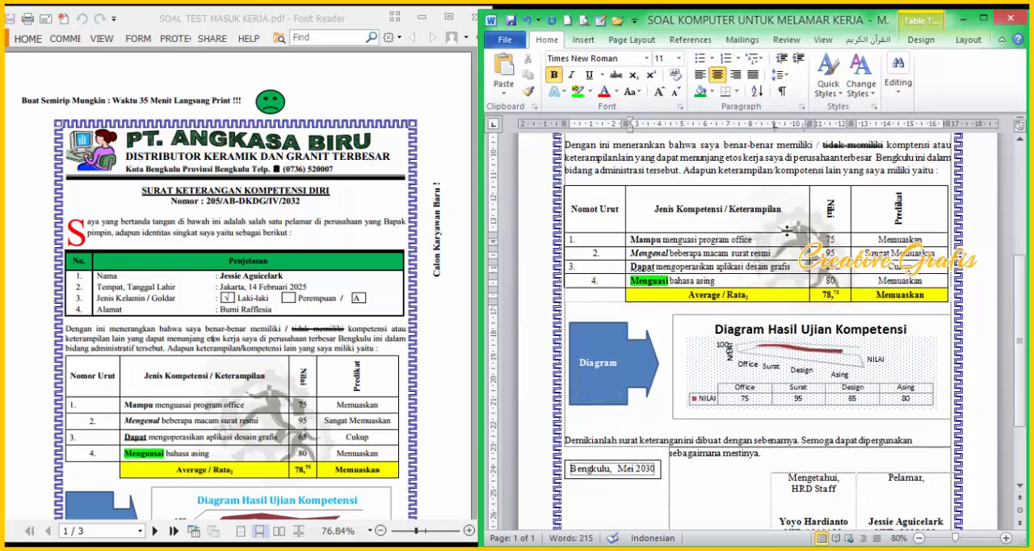
# Step: Compare the "Diagram Hasil Ujian Kompetensi" chart and the closing part of the letter with the PDF original
pyautogui.click(709, 313)
pyautogui.scroll(-3, 719, 327)
pyautogui.click(911, 304)
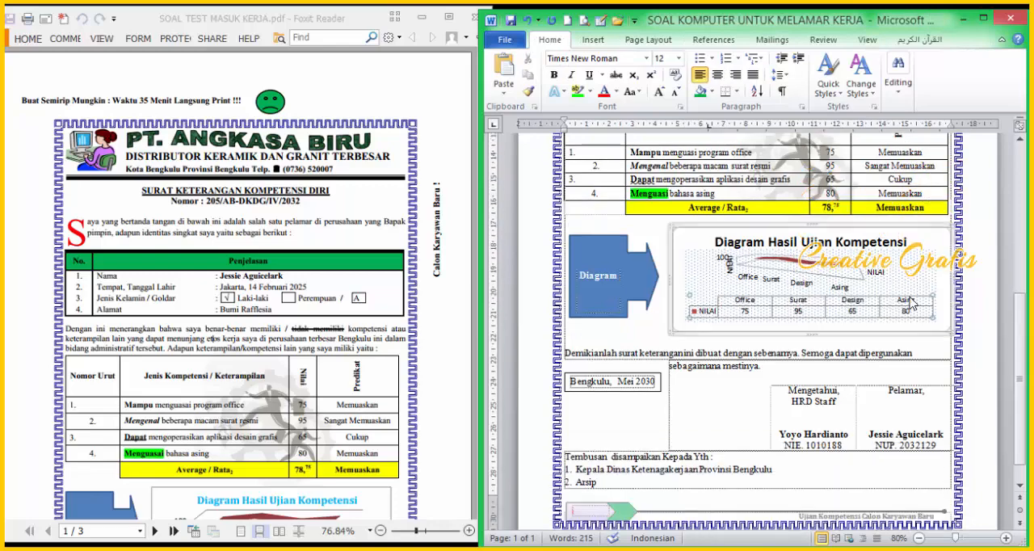
pyautogui.click(915, 287)
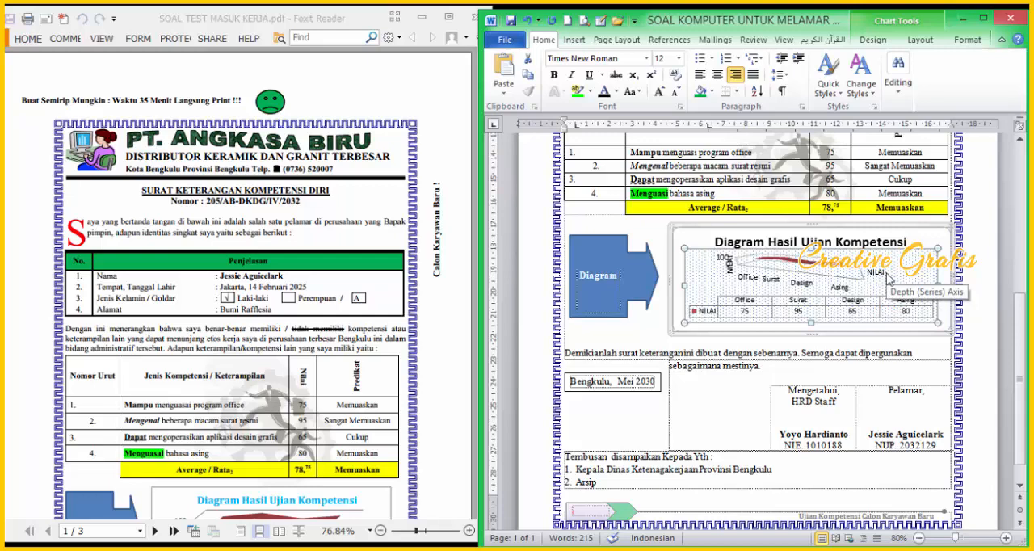
pyautogui.scroll(-1, 871, 307)
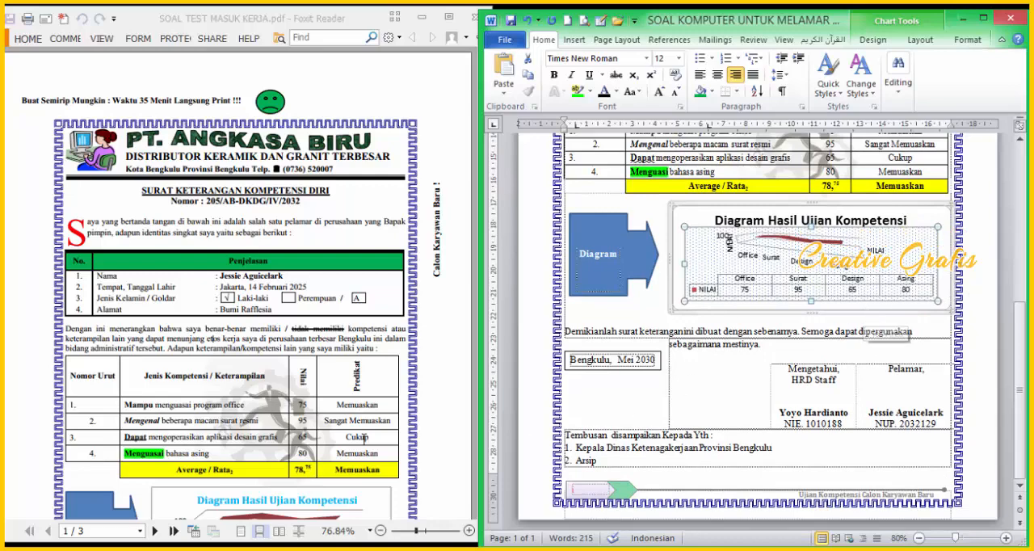
pyautogui.click(371, 387)
pyautogui.scroll(-5, 372, 387)
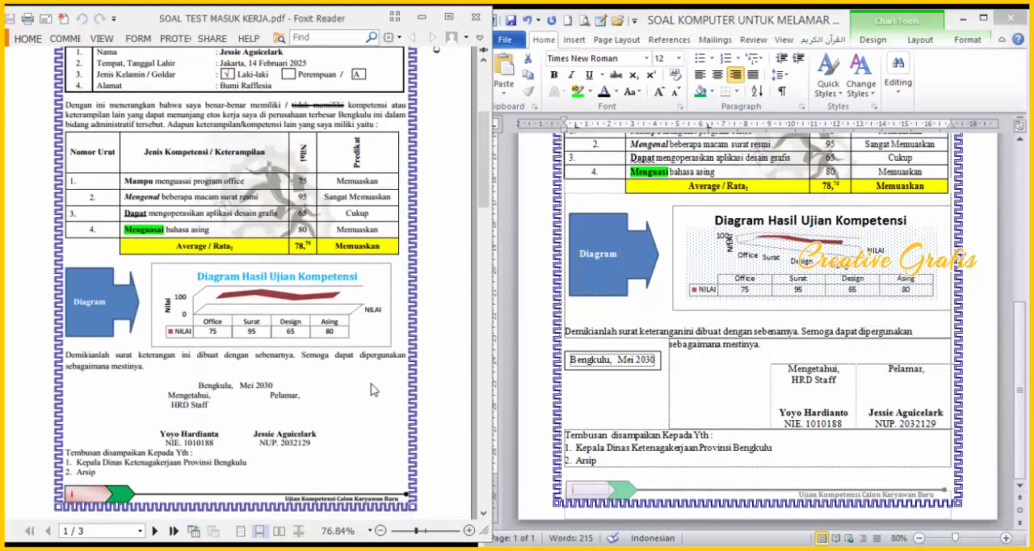
pyautogui.click(671, 214)
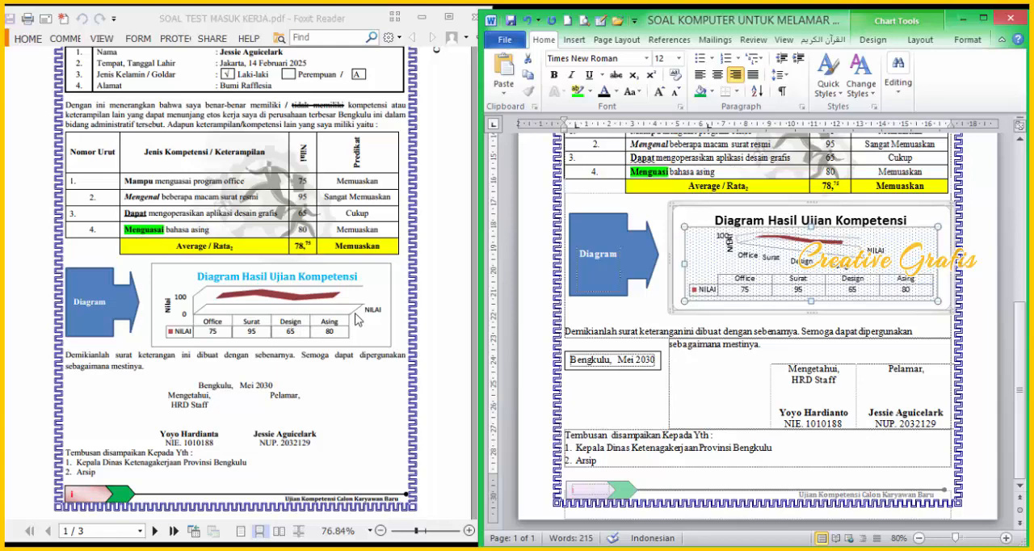
# Step: Delete the empty line between the chart and the closing paragraph starting with "Demikianlah"
pyautogui.click(657, 219)
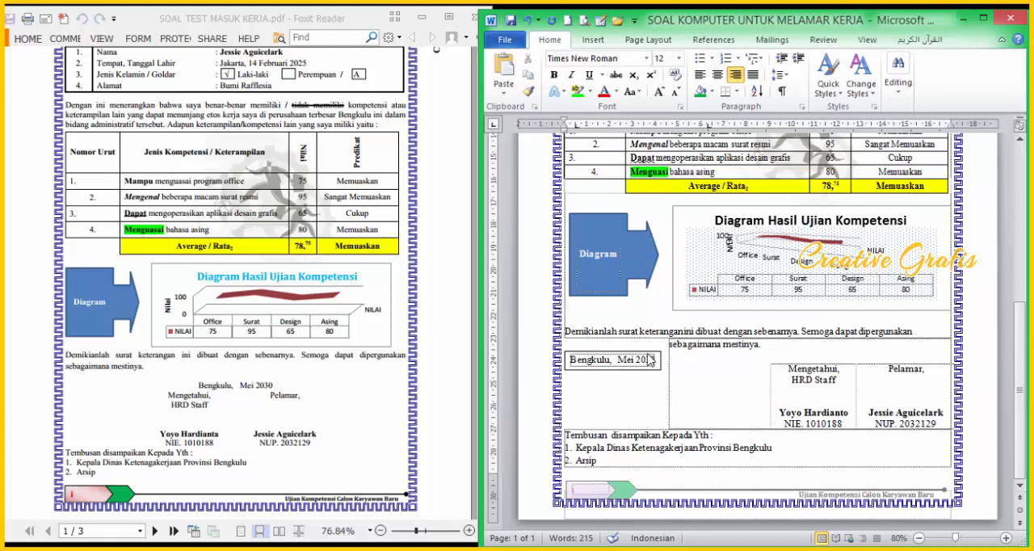
pyautogui.click(613, 327)
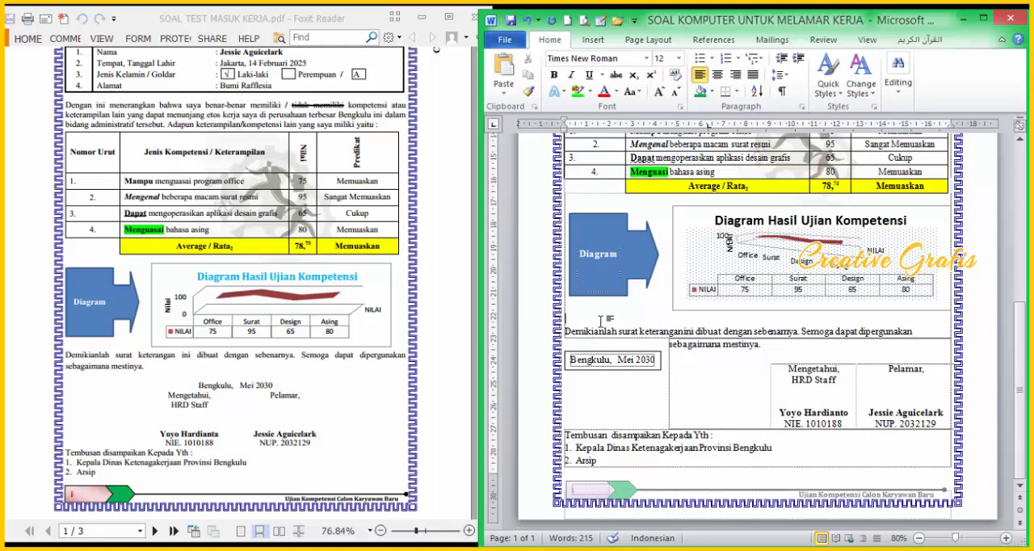
pyautogui.press('Delete')
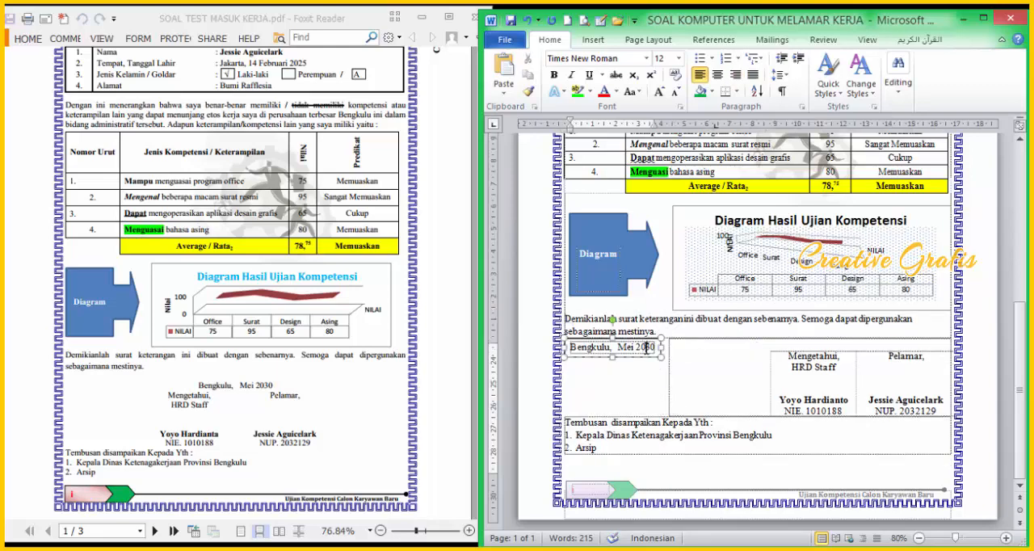
# Step: Copy "Bengkulu, Mei 2030" from its text box to the line above the signature table, and delete the text box
pyautogui.click(639, 357)
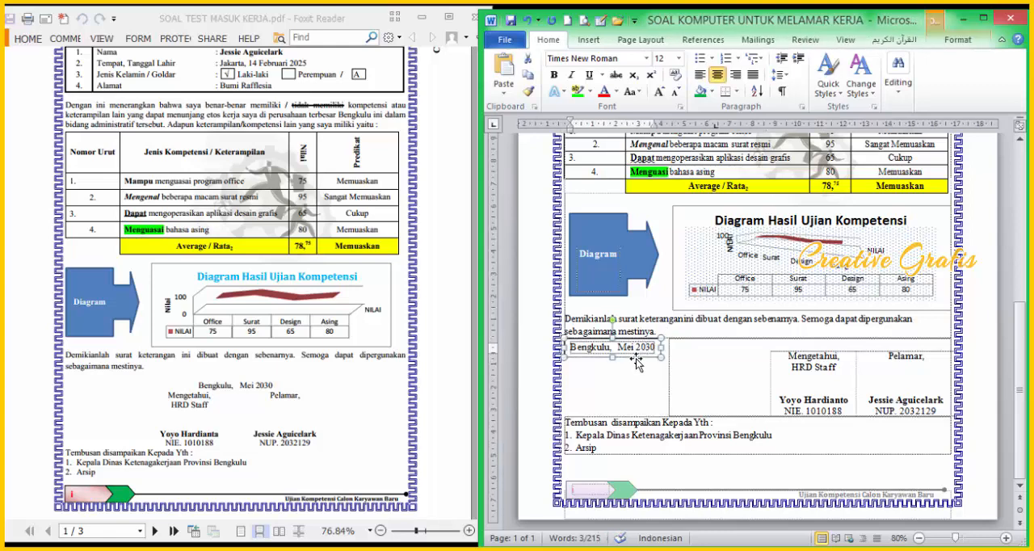
pyautogui.doubleClick(637, 361)
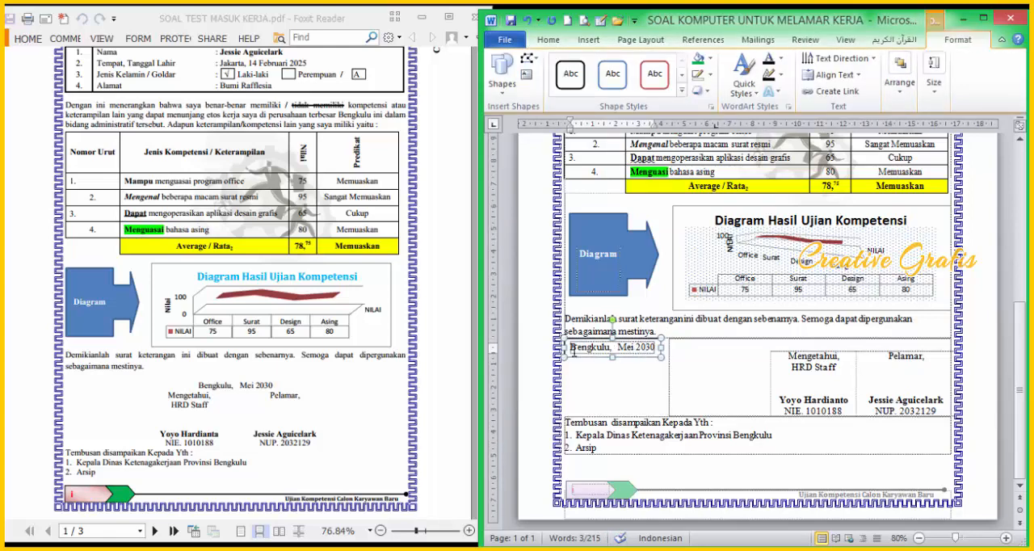
pyautogui.moveTo(572, 349); pyautogui.dragTo(657, 348)
pyautogui.hotkey('ctrl', 'c')
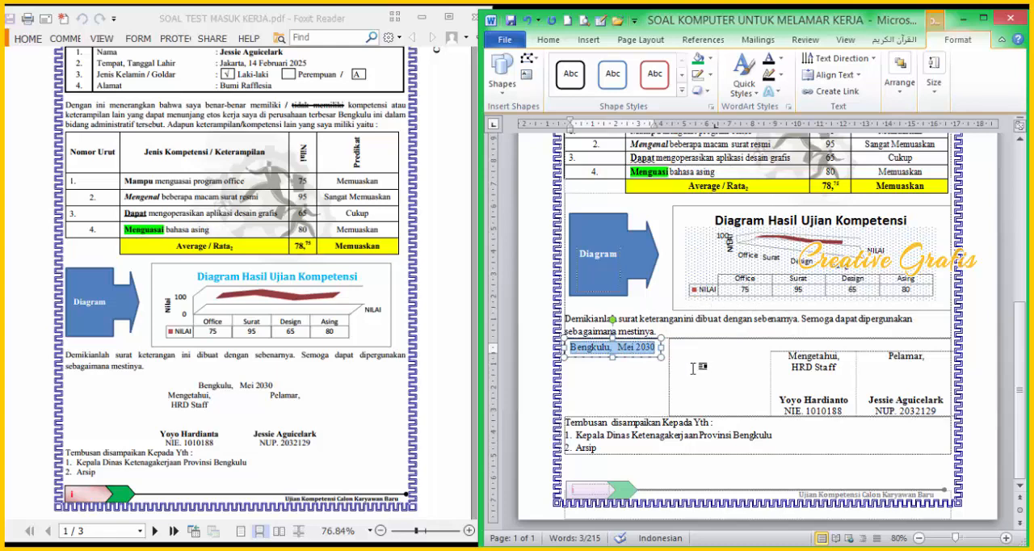
pyautogui.click(698, 335)
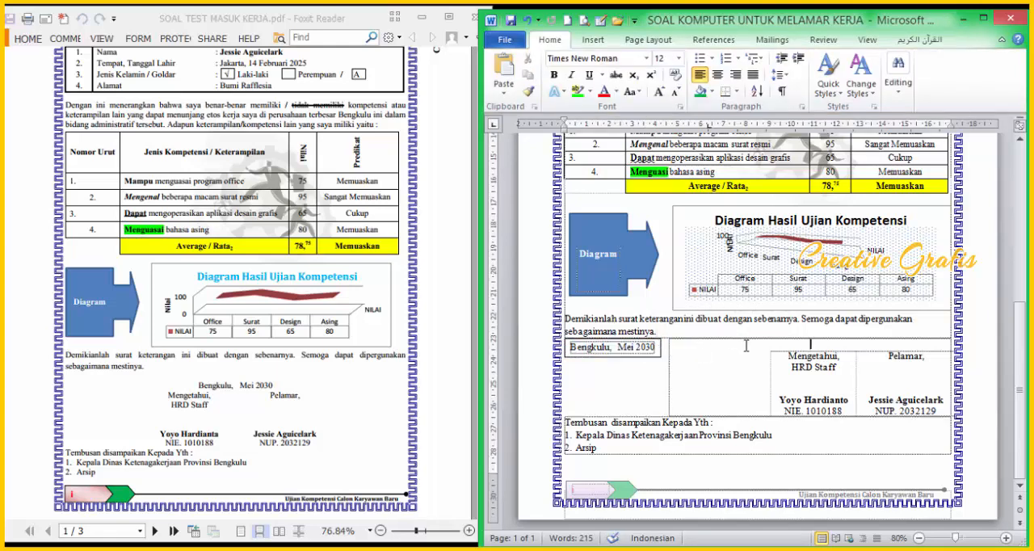
pyautogui.hotkey('ctrl', 'v')
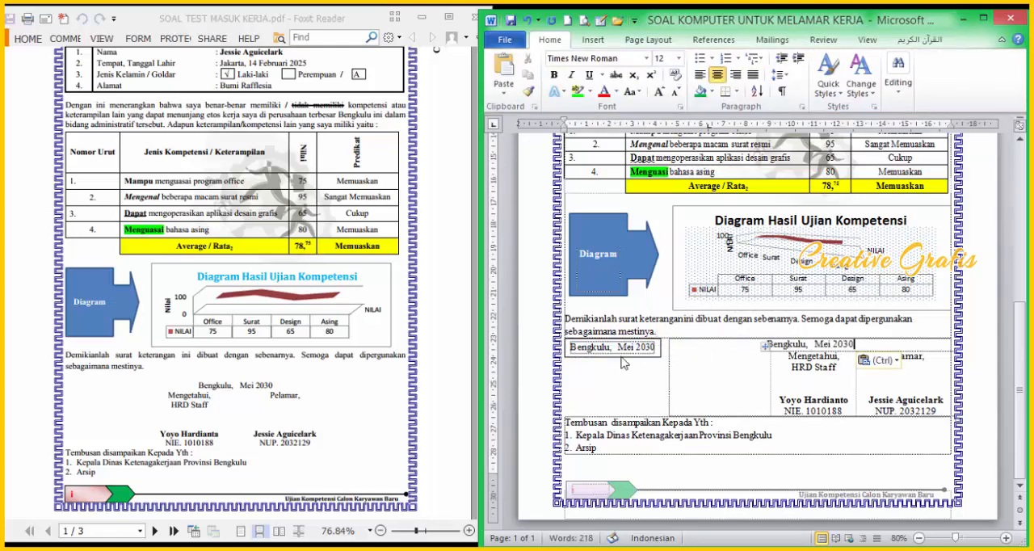
pyautogui.click(622, 356)
pyautogui.press('Delete')
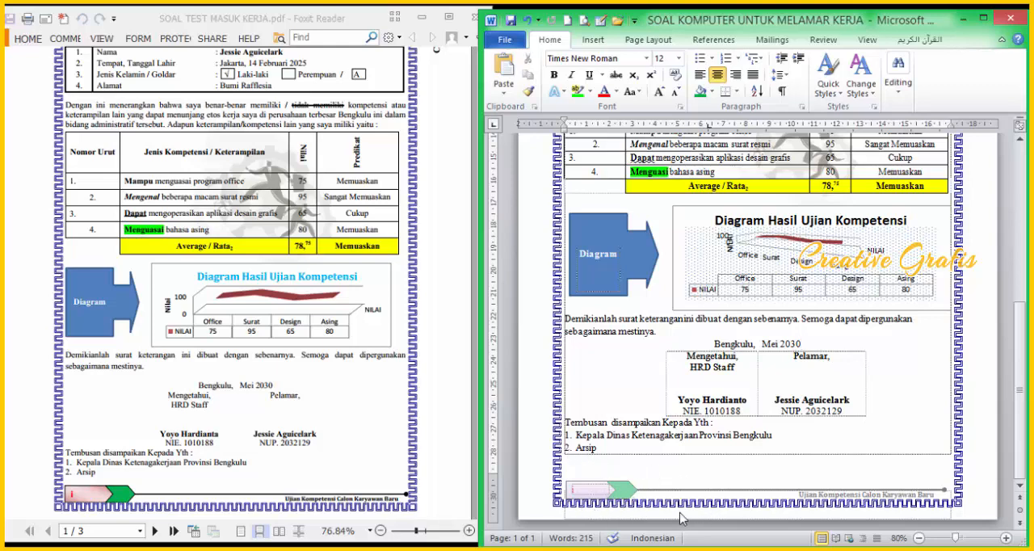
# Step: Check the letter against the PDF from the footer and chart back up to the letterhead and down through the tables
pyautogui.click(337, 482)
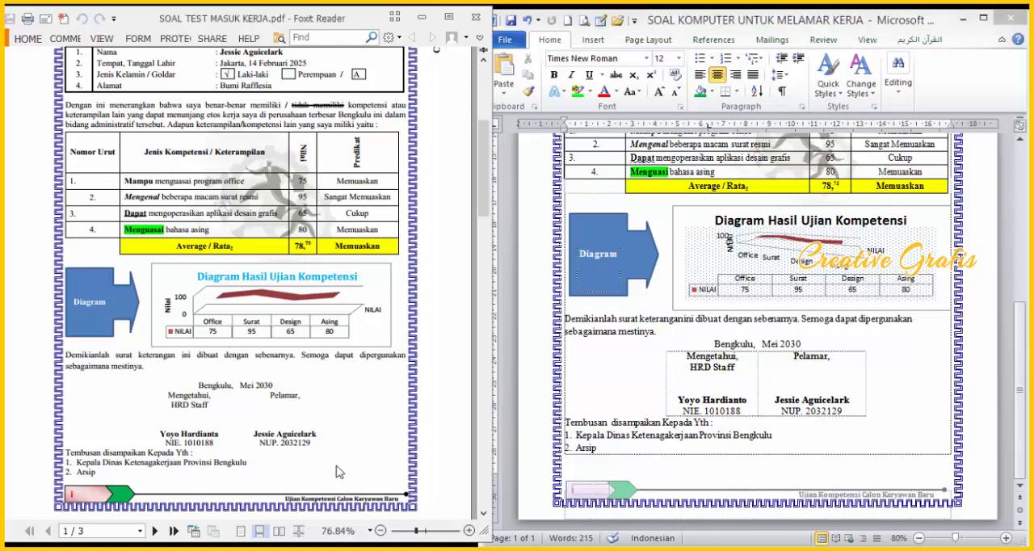
pyautogui.scroll(-3, 338, 477)
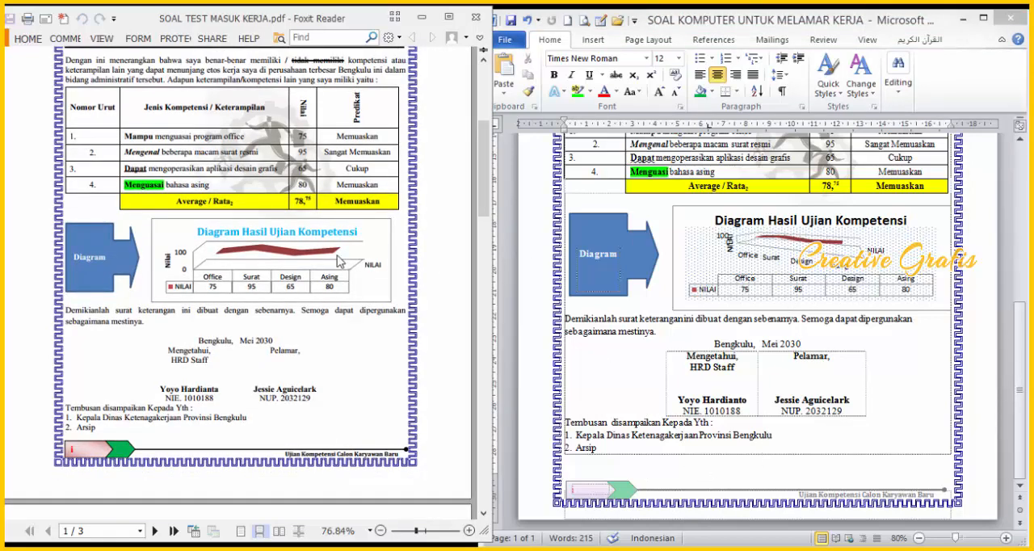
pyautogui.click(794, 252)
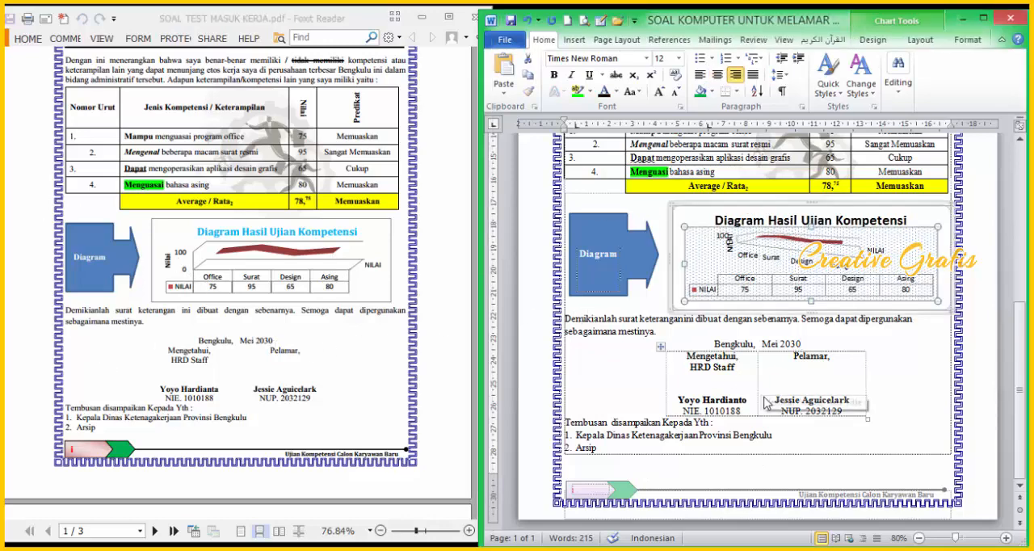
pyautogui.scroll(5, 760, 388)
pyautogui.scroll(4, 774, 363)
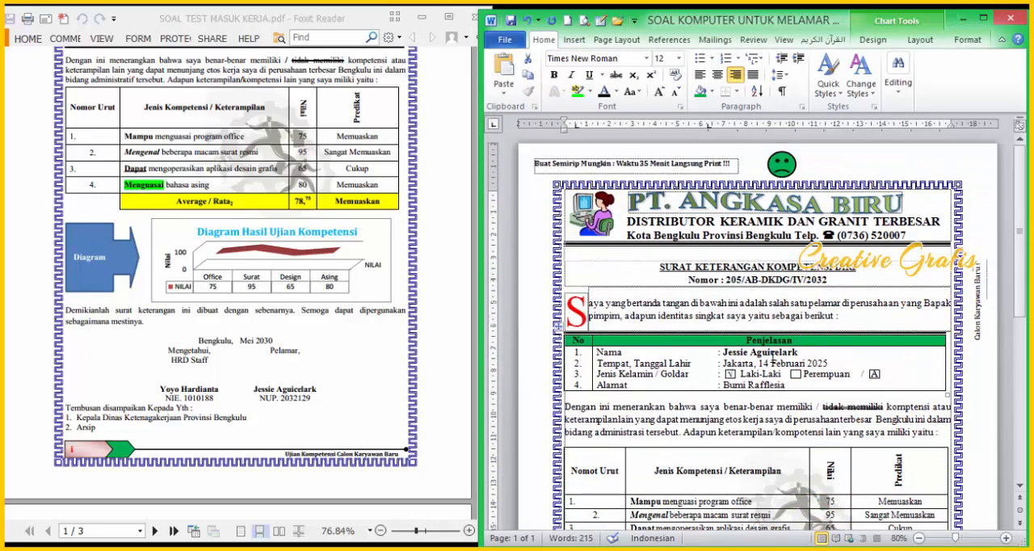
pyautogui.click(340, 348)
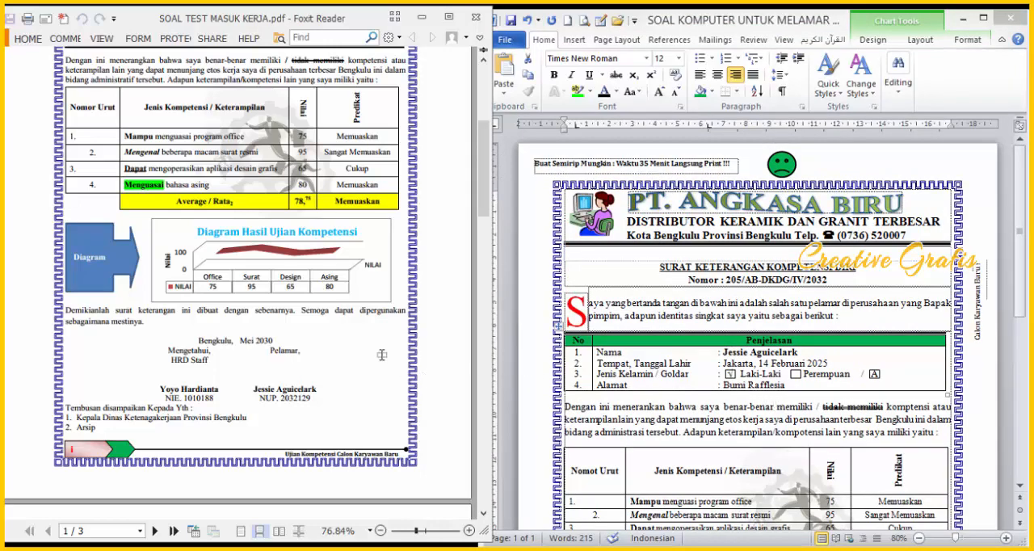
pyautogui.scroll(4, 386, 362)
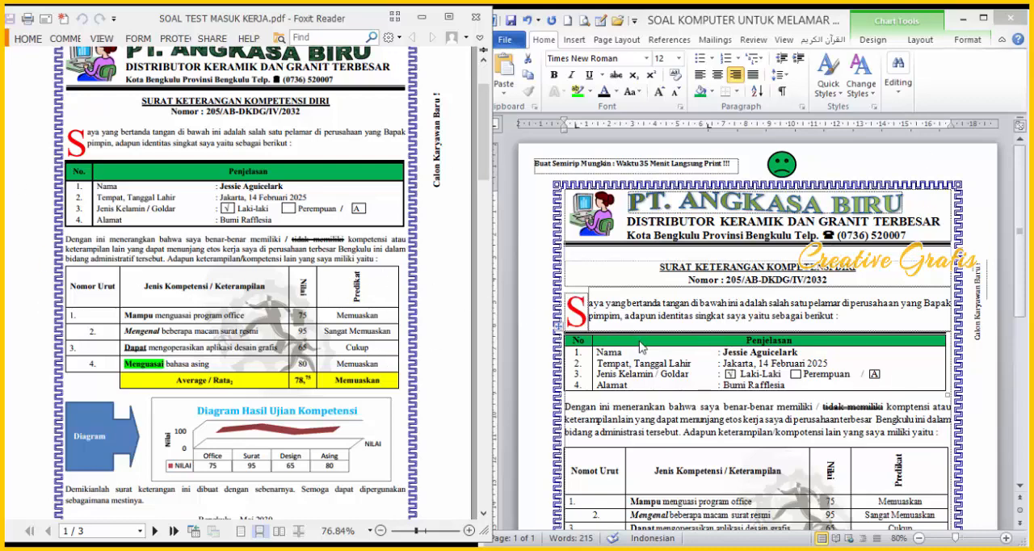
pyautogui.scroll(-1, 643, 347)
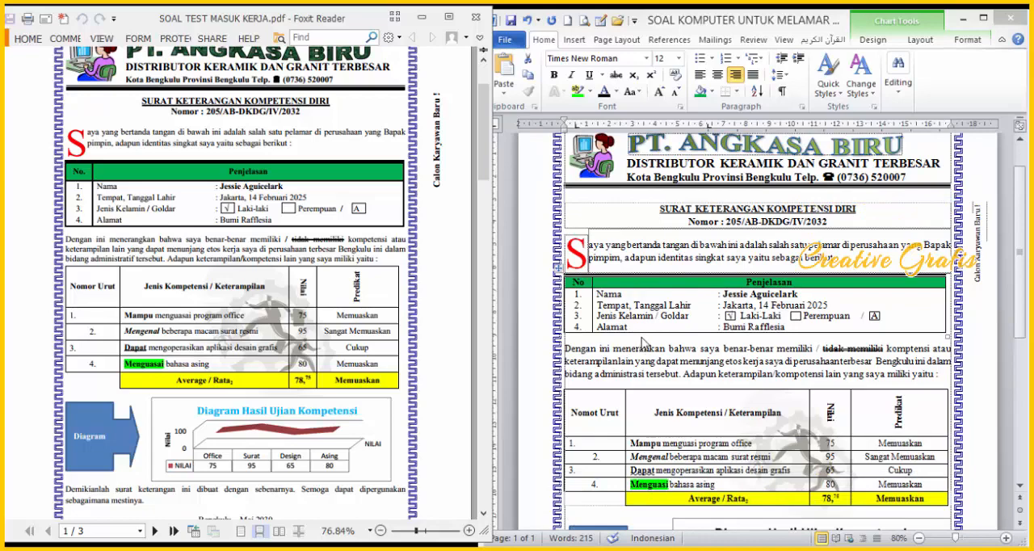
pyautogui.scroll(-1, 725, 346)
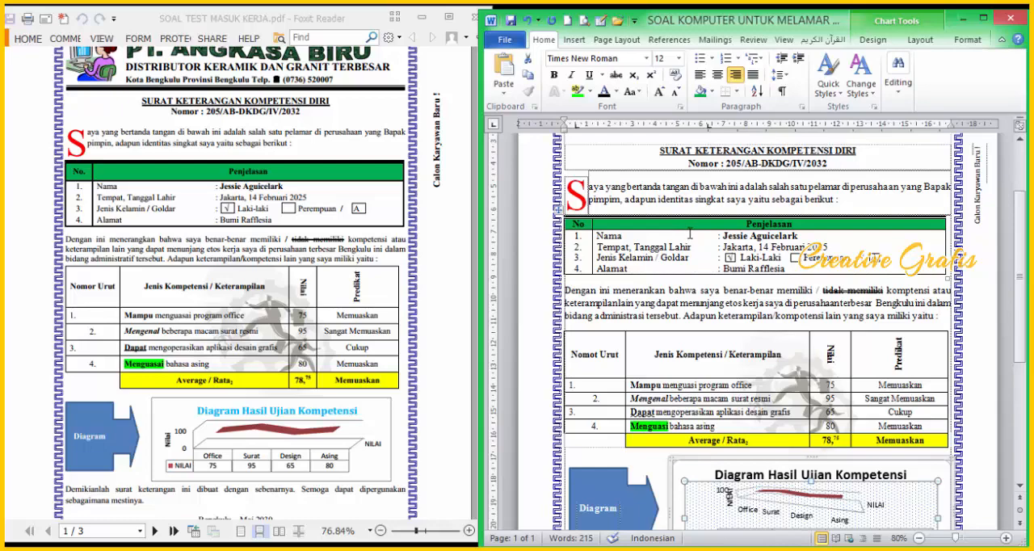
# Step: Make the header row of the identity table about 0,78 cm high and centre its "No" and "Penjelasan" text vertically
pyautogui.moveTo(688, 230); pyautogui.dragTo(687, 238)
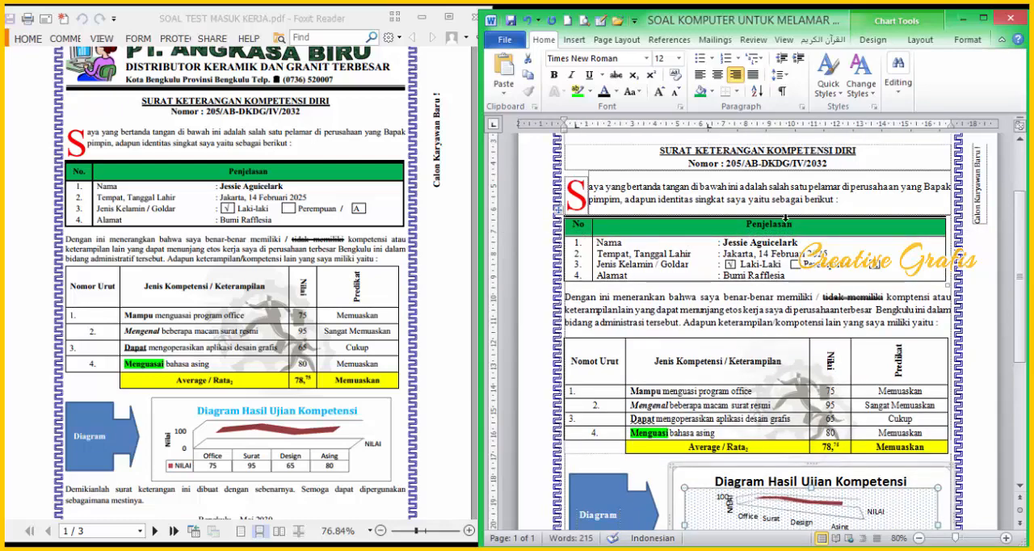
pyautogui.moveTo(776, 226); pyautogui.dragTo(576, 229)
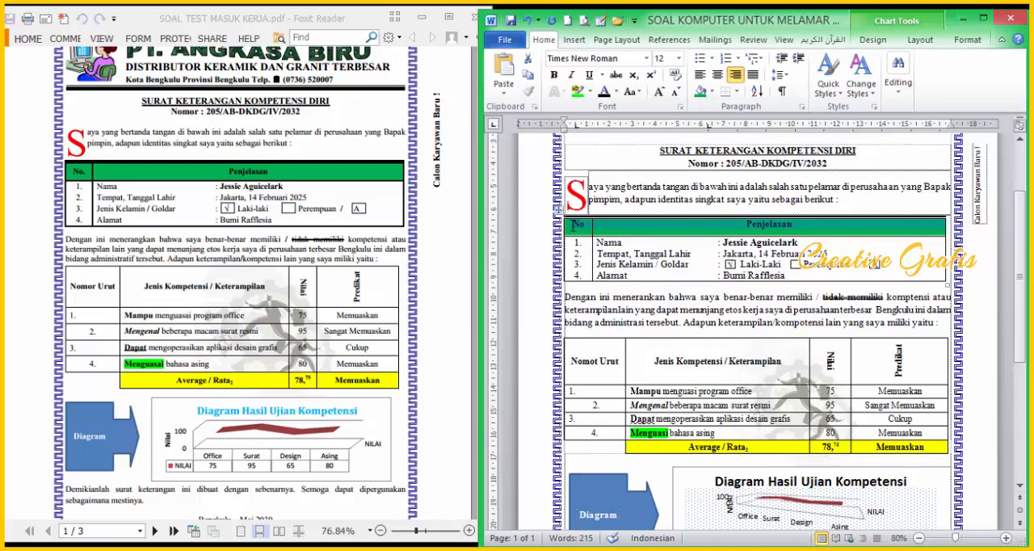
pyautogui.click(981, 18)
pyautogui.click(546, 32)
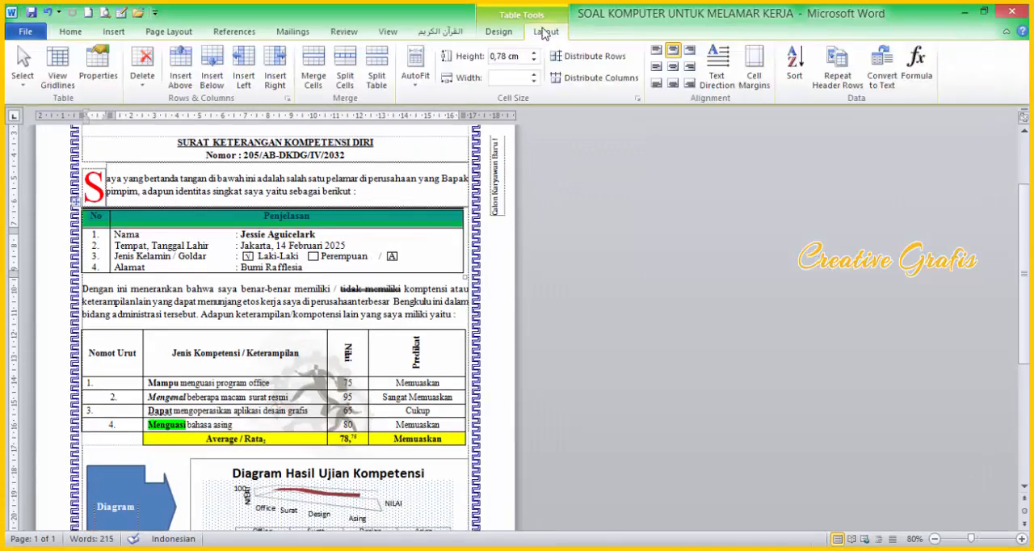
pyautogui.click(606, 258)
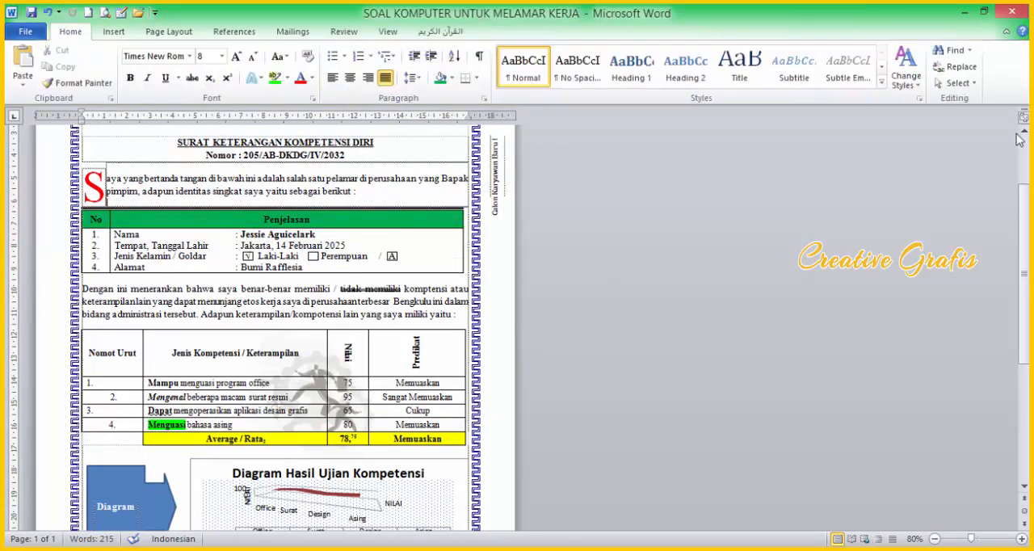
# Step: Add empty lines after "2. Arsip" at the end of the letter until a second page starts
pyautogui.keyDown('ctrl'); pyautogui.scroll(3, 501, 306); pyautogui.keyUp('ctrl')
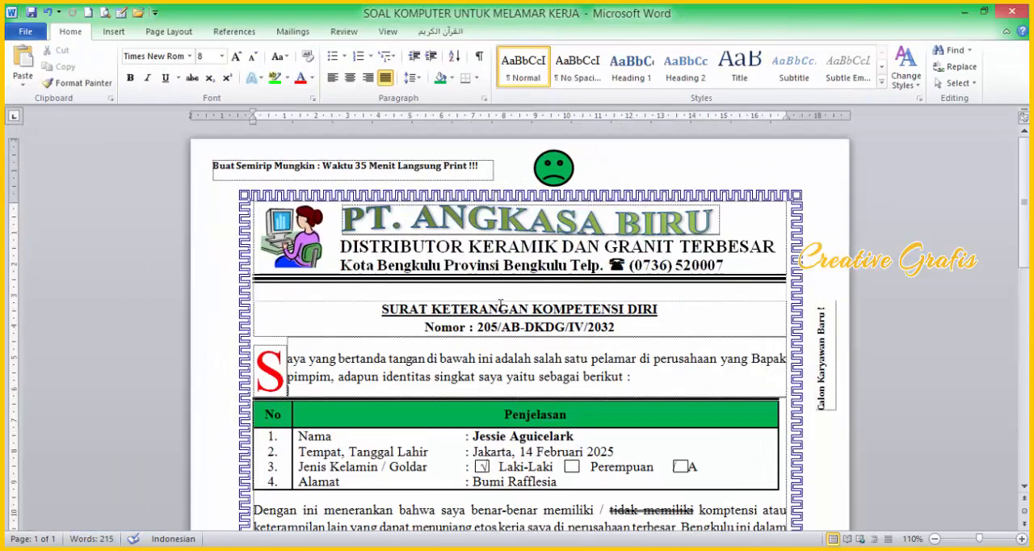
pyautogui.keyDown('ctrl'); pyautogui.scroll(-1, 501, 305); pyautogui.keyUp('ctrl')
pyautogui.scroll(-10, 505, 348)
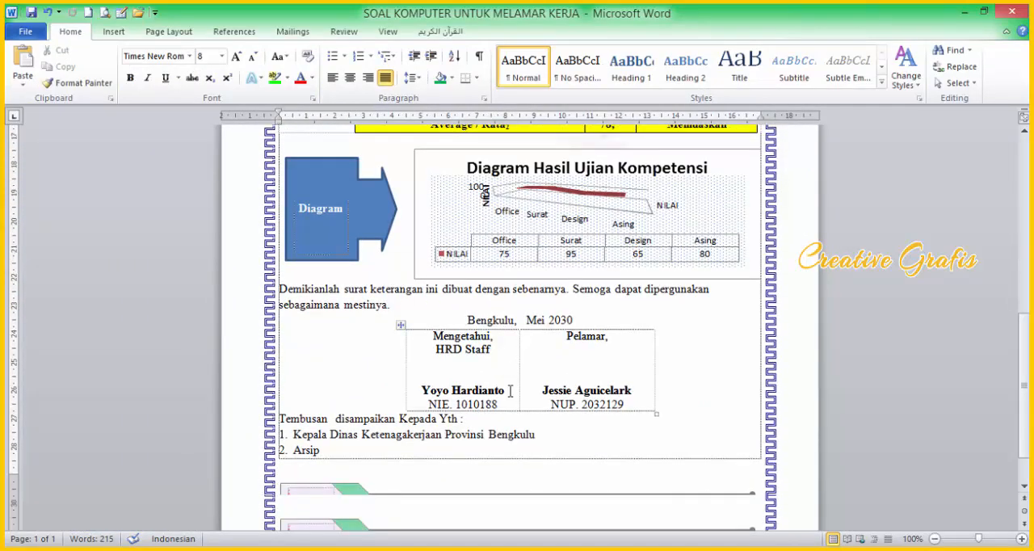
pyautogui.scroll(-1, 501, 412)
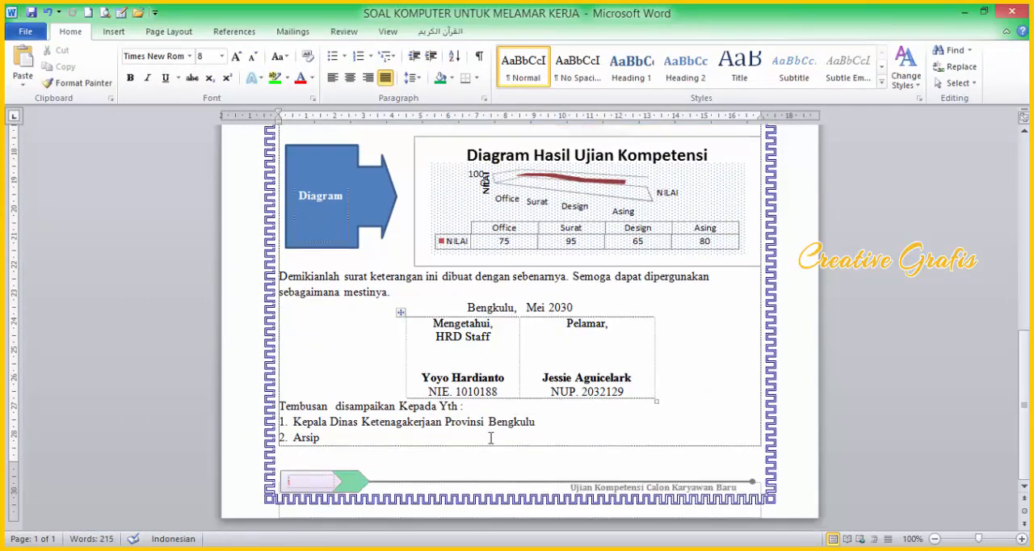
pyautogui.click(610, 437)
pyautogui.press('Return')
pyautogui.press('Return')
pyautogui.press('Return')
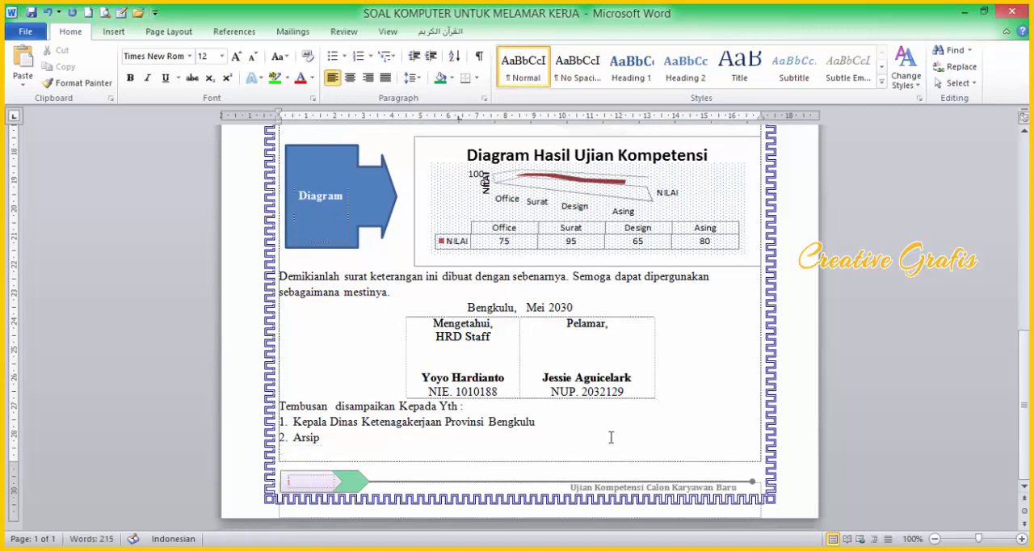
pyautogui.press('Return')
pyautogui.press('Return')
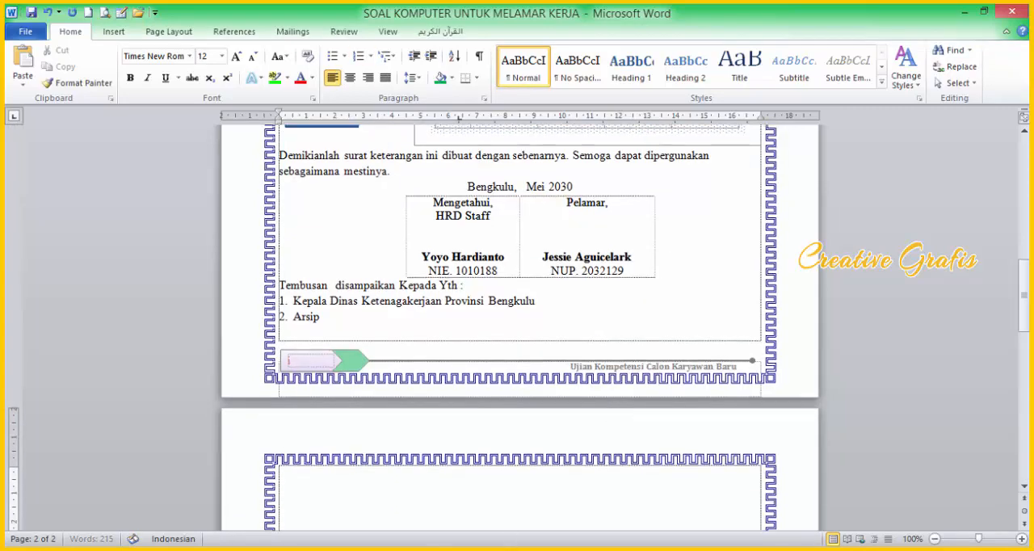
# Step: Copy the full "PERATURAN PRESIDEN REPUBLIK INDONESIA" text from page 2 of the PDF and paste it onto page 2 of the Word document
pyautogui.click(984, 12)
pyautogui.scroll(-10, 230, 332)
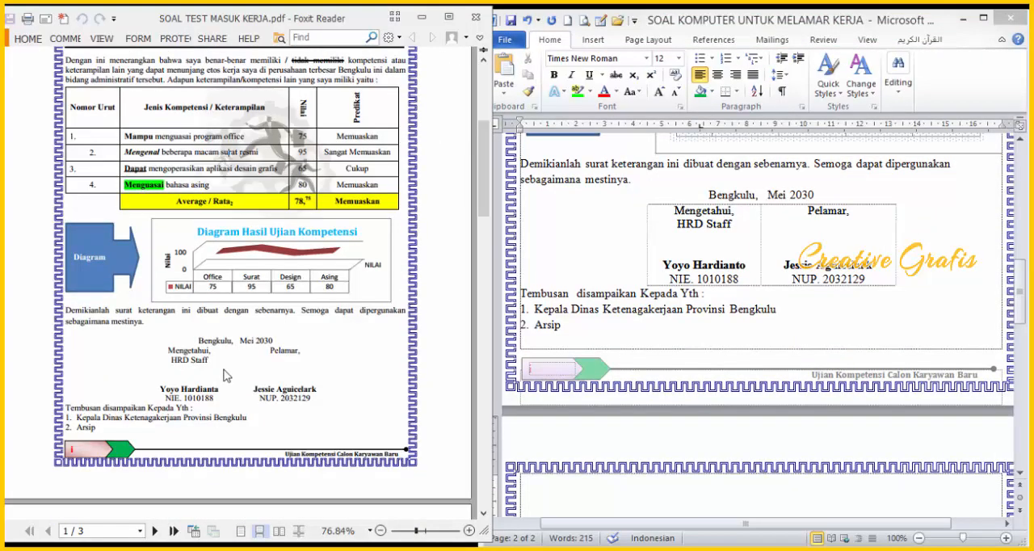
pyautogui.moveTo(114, 147); pyautogui.dragTo(200, 219)
pyautogui.click(155, 168)
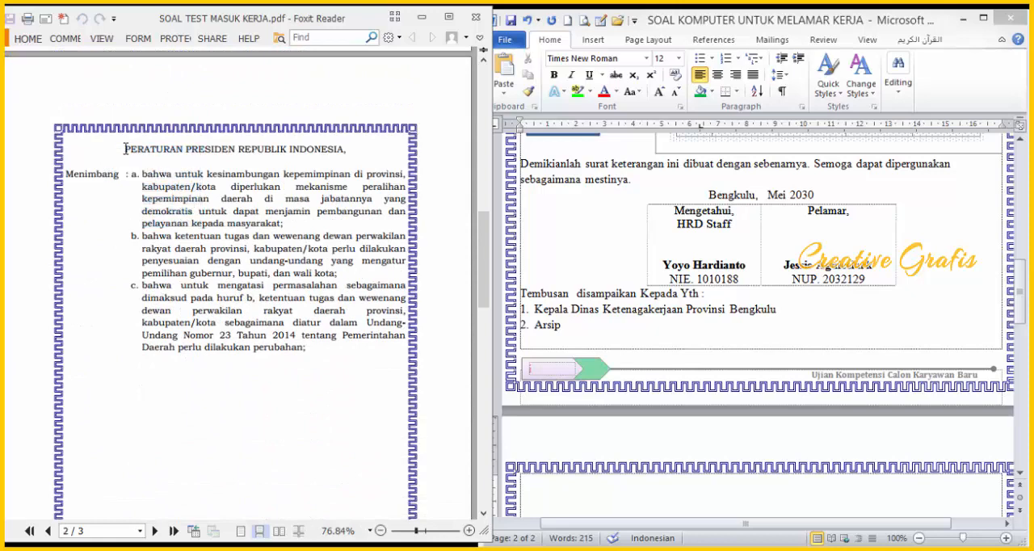
pyautogui.moveTo(125, 148); pyautogui.dragTo(308, 355)
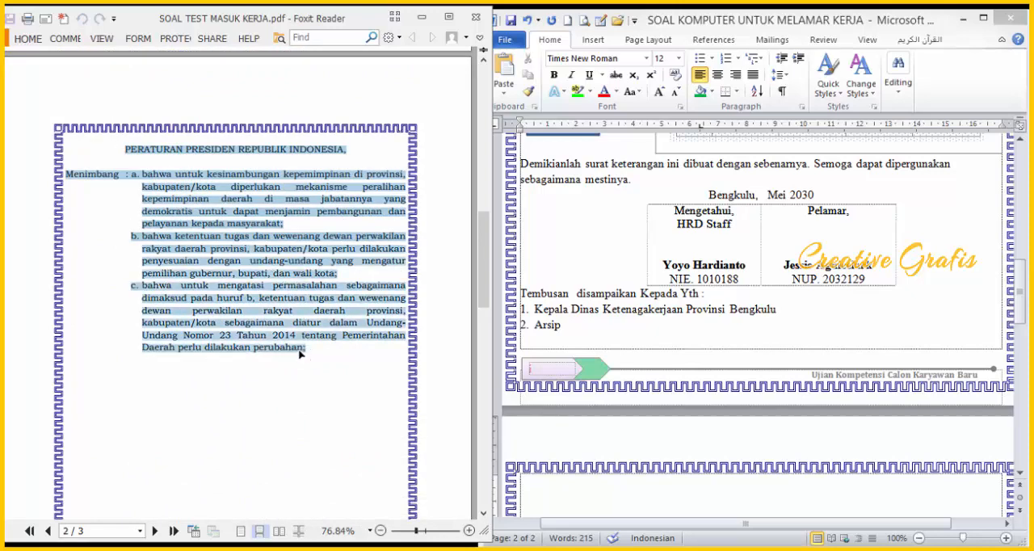
pyautogui.click(600, 494)
pyautogui.scroll(-3, 590, 444)
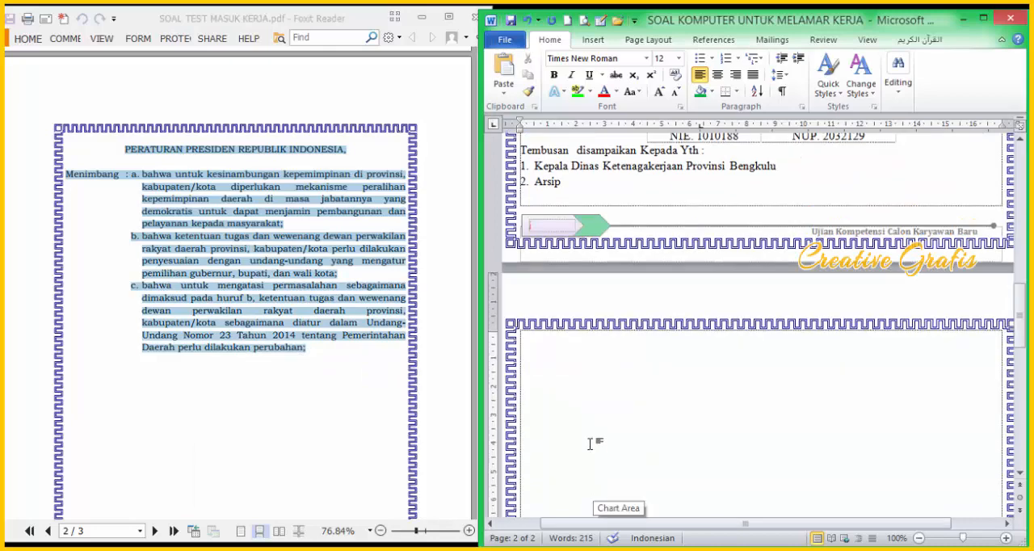
pyautogui.scroll(-2, 590, 443)
pyautogui.write('PERATURAN PRESIDEN REPUBLIK INDONESIA, Menimbang : a. bahwa untuk kesinambungan kepemimpinan di provinsi, kabupaten/kota diperlukan mekanisme peralihan kepemimpinan daerah di masa jabatannya yang demokratis untuk dapat menjamin pembangunan dan pelayanan kepada masyarakat; b. bahwa ketentuan tugas dan wewenang dewan perwakilan rakyat daerah provinsi, kabupaten/kota perlu dilakukan penyesuaian dengan undang-undang yang mengatur pemilihan gubernur, bupati, dan wali kota; c. bahwa untuk mengatasi permasalahan sebagaimana dimaksud pada huruf b, ketentuan tugas dan wewenang dewan perwakilan rakyat daerah provinsi, kabupaten/kota sebagaimana diatur dalam UndangUndang Nomor 23 Tahun 2014 tentang Pemerintahan Daerah perlu dilakukan perubahan;')
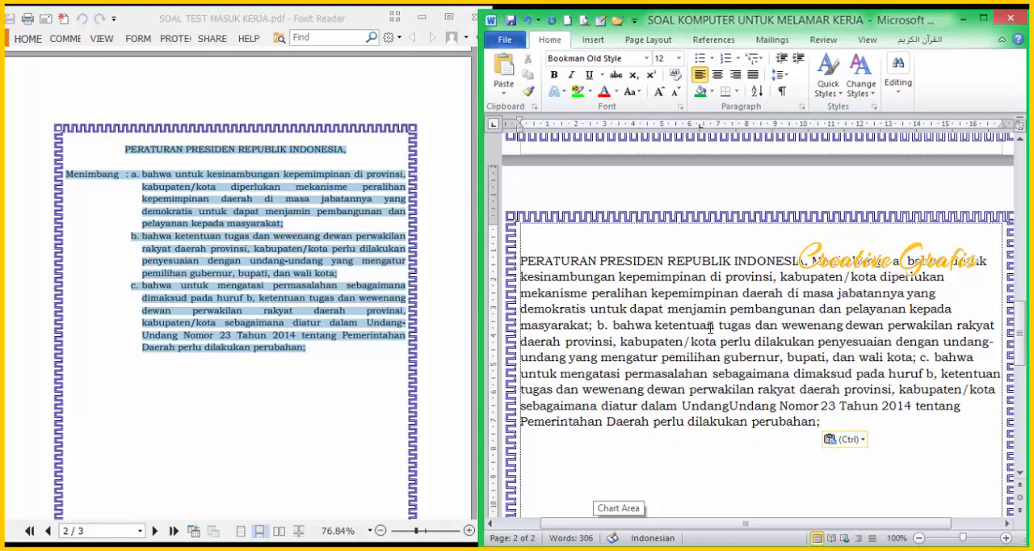
# Step: Split the pasted text so that "Menimbang" starts a new line below the heading
pyautogui.moveTo(711, 327); pyautogui.dragTo(709, 328)
pyautogui.scroll(2, 711, 357)
pyautogui.scroll(-1, 711, 356)
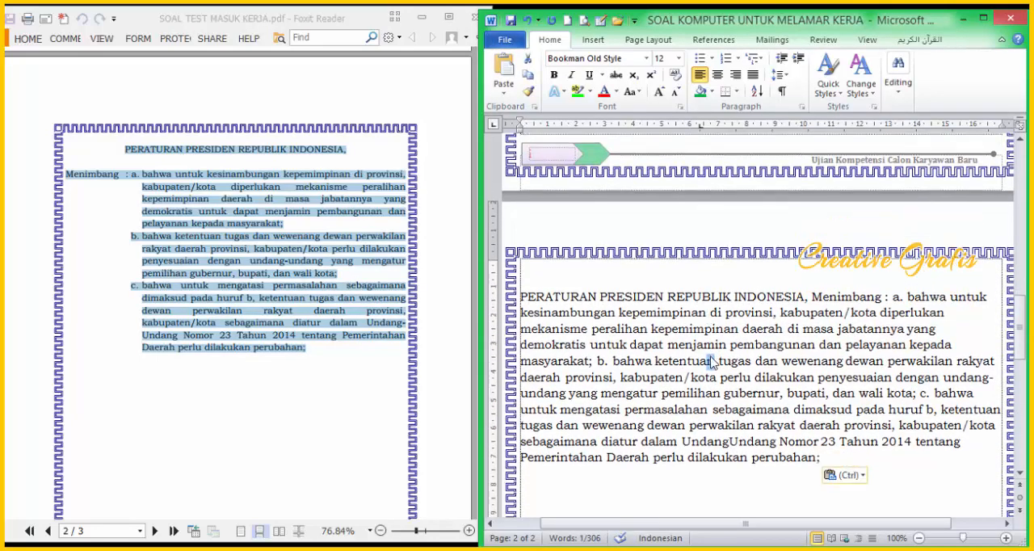
pyautogui.click(104, 204)
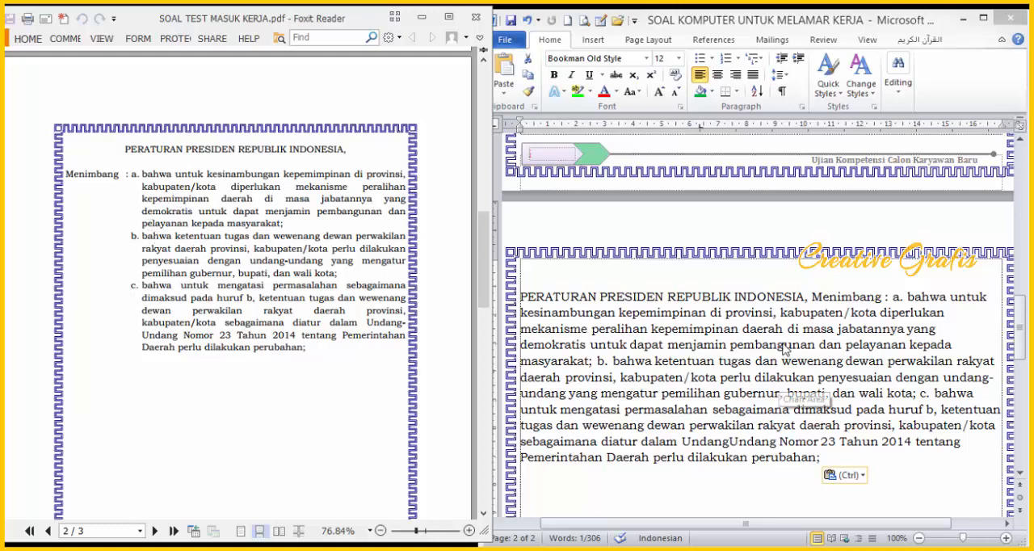
pyautogui.click(816, 299)
pyautogui.click(816, 299)
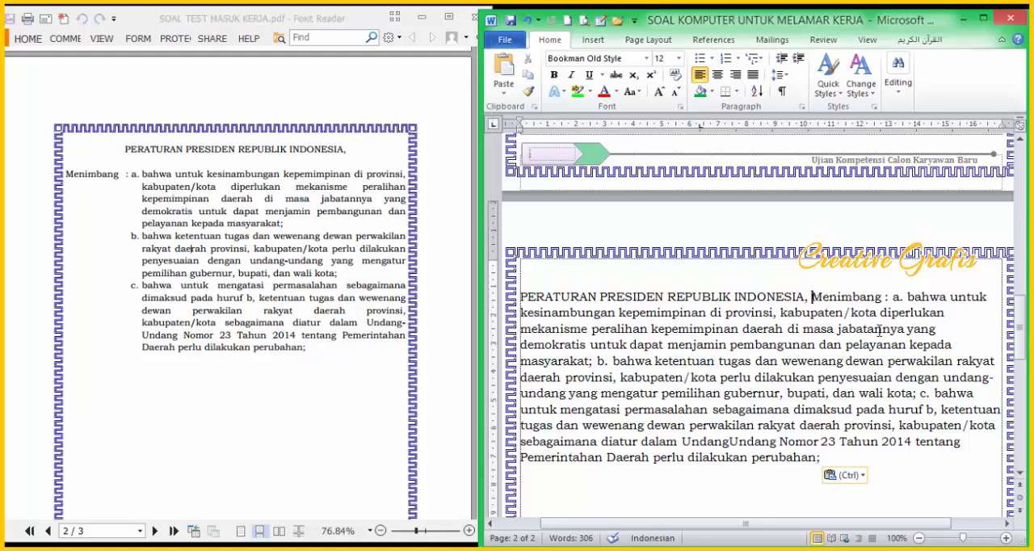
pyautogui.press('Return')
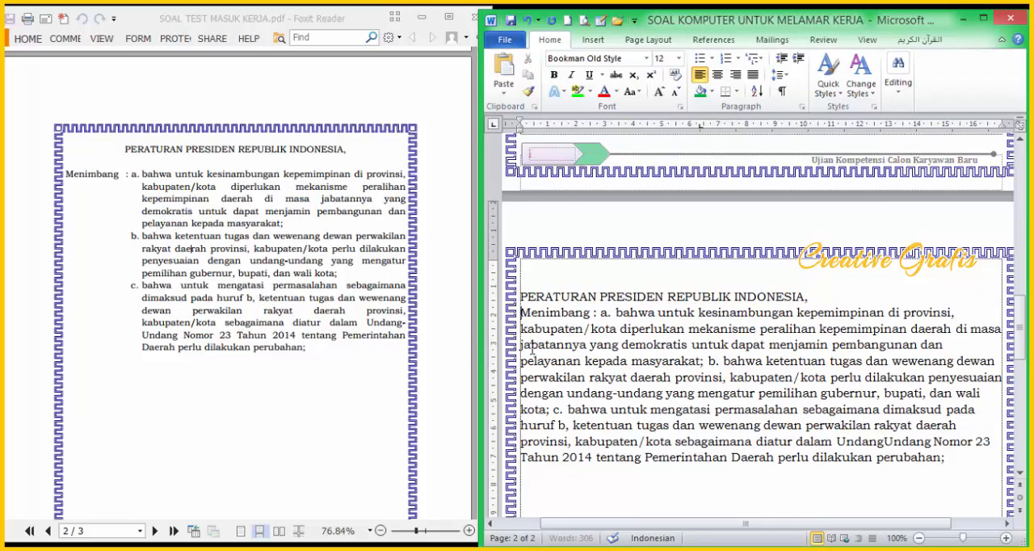
pyautogui.moveTo(143, 222); pyautogui.dragTo(202, 342)
pyautogui.click(157, 241)
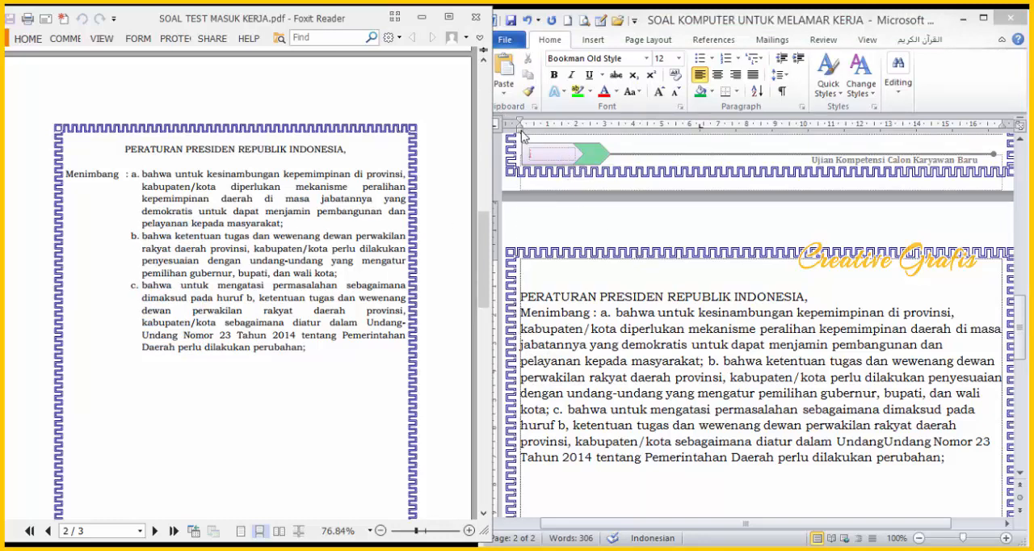
pyautogui.click(522, 136)
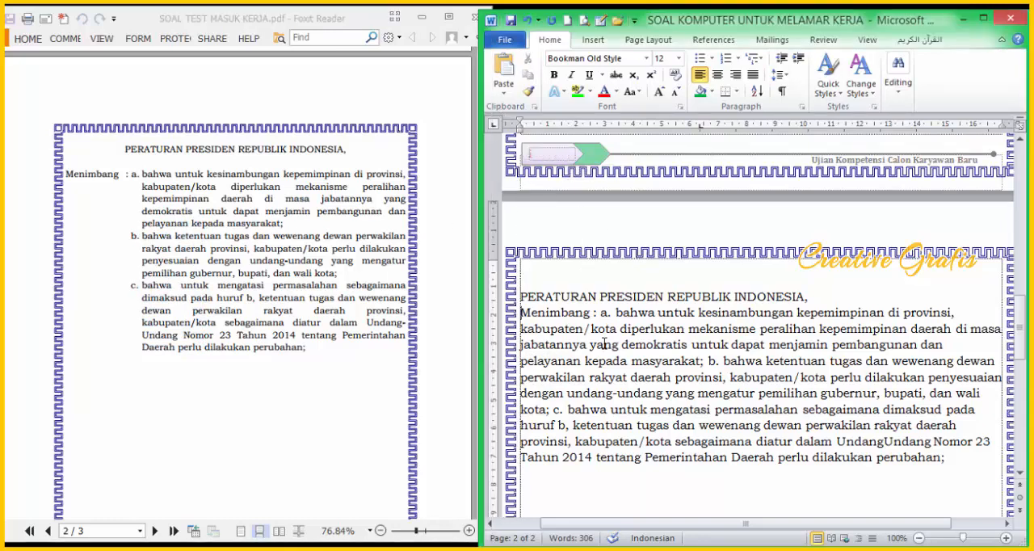
pyautogui.click(147, 180)
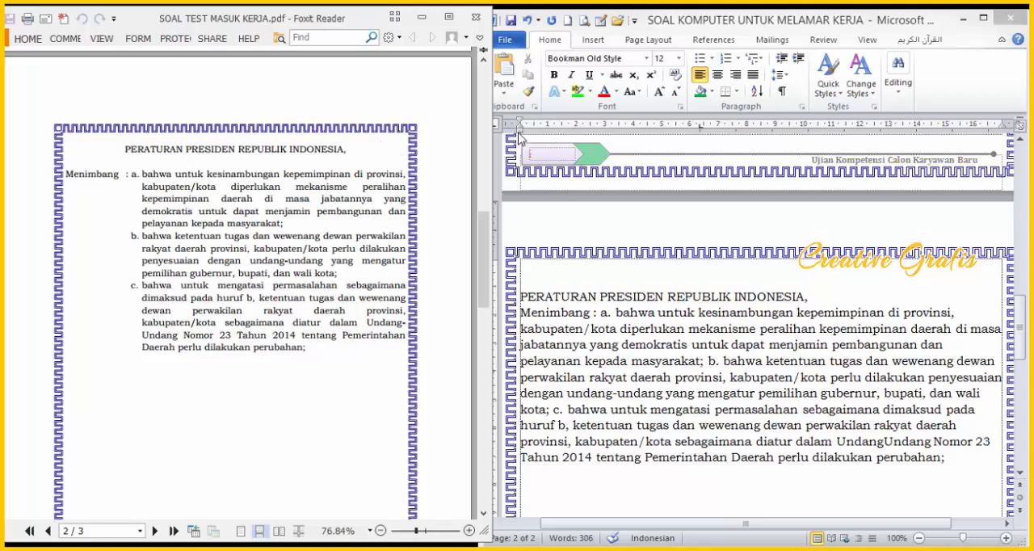
pyautogui.click(651, 373)
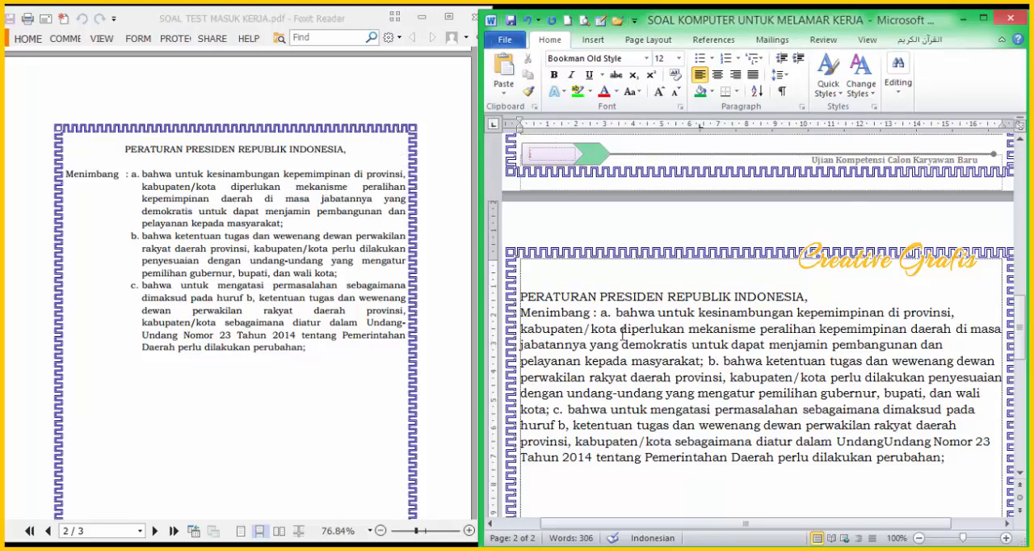
# Step: Centre the heading "PERATURAN PRESIDEN REPUBLIK INDONESIA," and insert an empty line below it
pyautogui.click(984, 16)
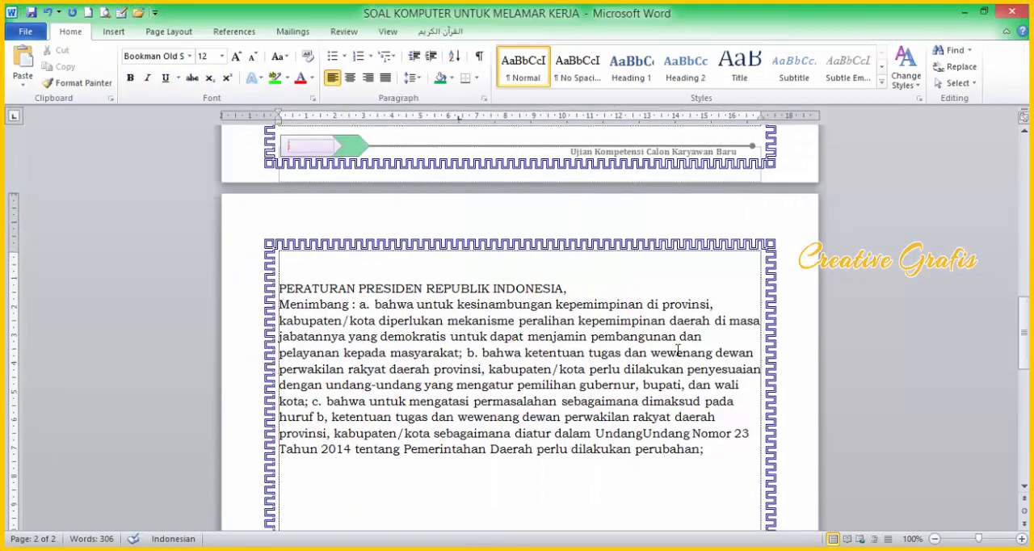
pyautogui.keyDown('ctrl'); pyautogui.scroll(3, 540, 336); pyautogui.keyUp('ctrl')
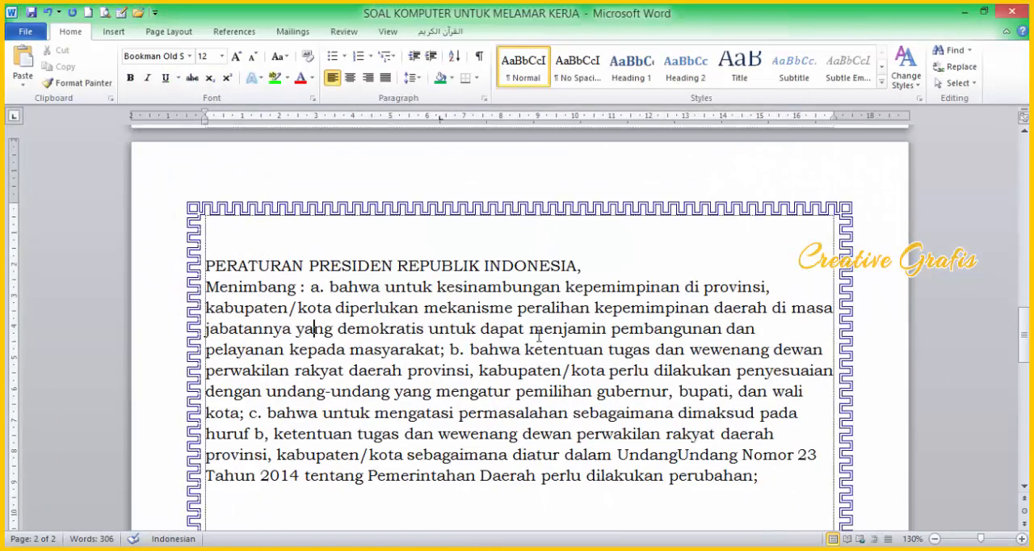
pyautogui.keyDown('ctrl'); pyautogui.scroll(1, 539, 336); pyautogui.keyUp('ctrl')
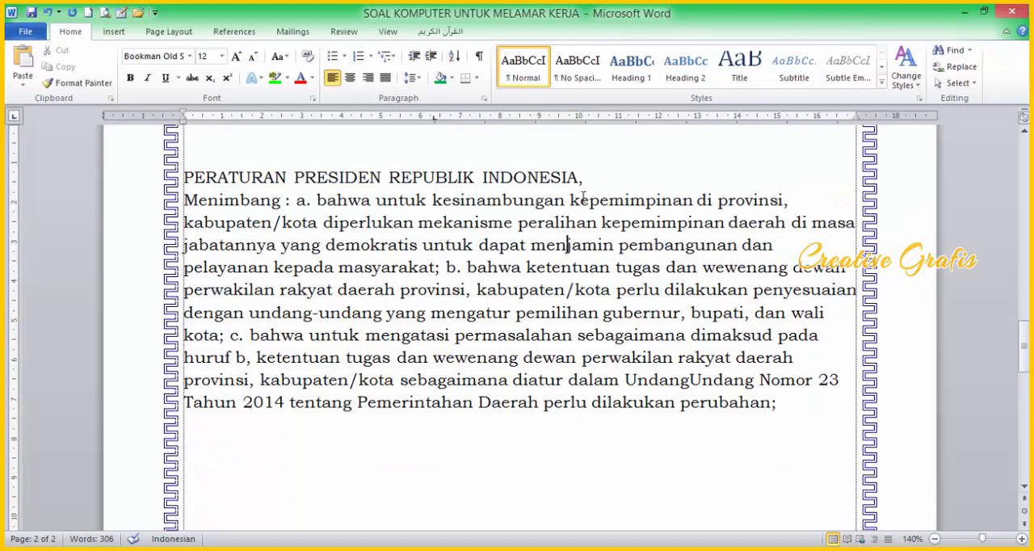
pyautogui.scroll(2, 582, 197)
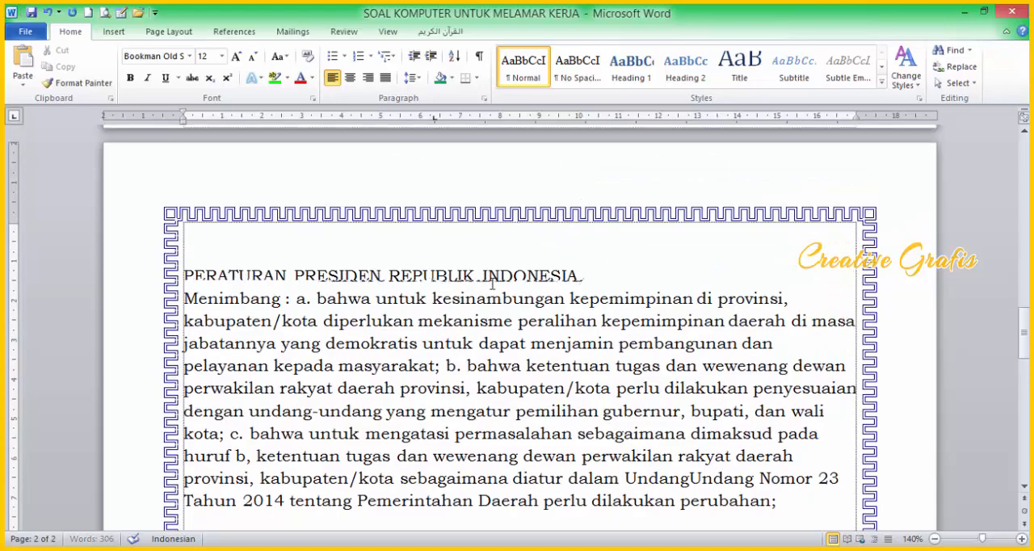
pyautogui.hotkey('ctrl', 'e')
pyautogui.moveTo(828, 258); pyautogui.dragTo(731, 283)
pyautogui.click(729, 274)
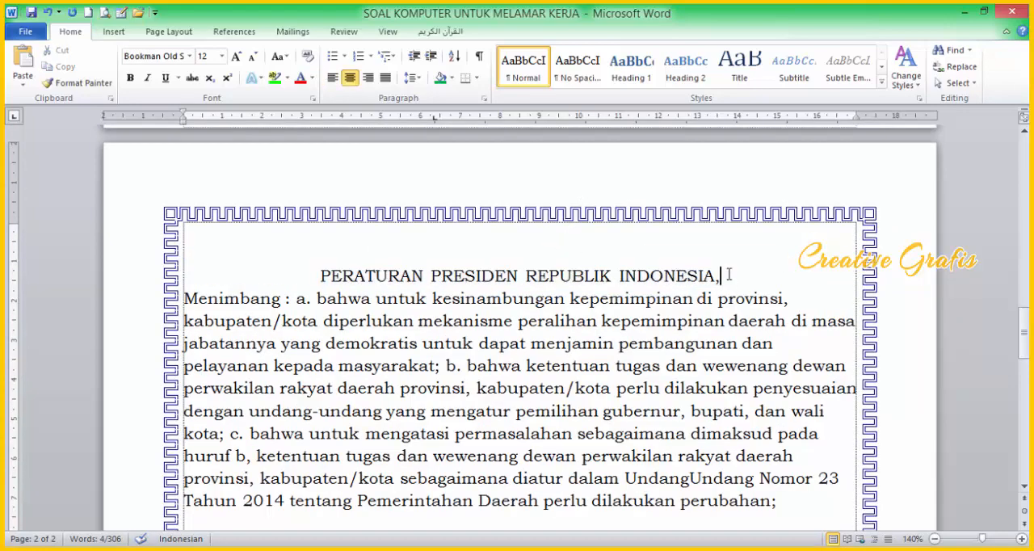
pyautogui.press('Return')
pyautogui.scroll(-3, 297, 292)
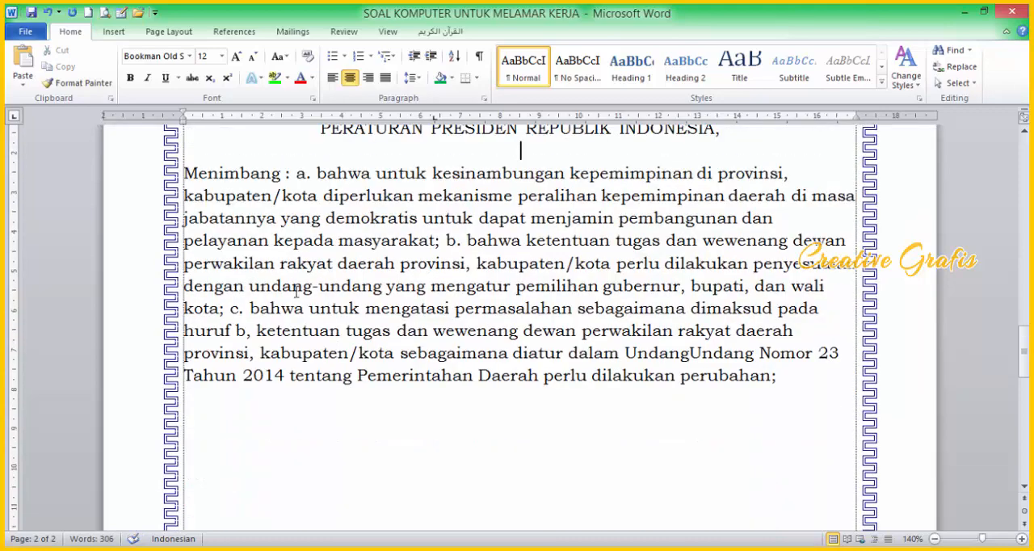
# Step: Duplicate the "Menimbang" paragraph below the original, leaving empty lines between the two
pyautogui.moveTo(186, 172); pyautogui.dragTo(815, 397)
pyautogui.hotkey('ctrl', 'c')
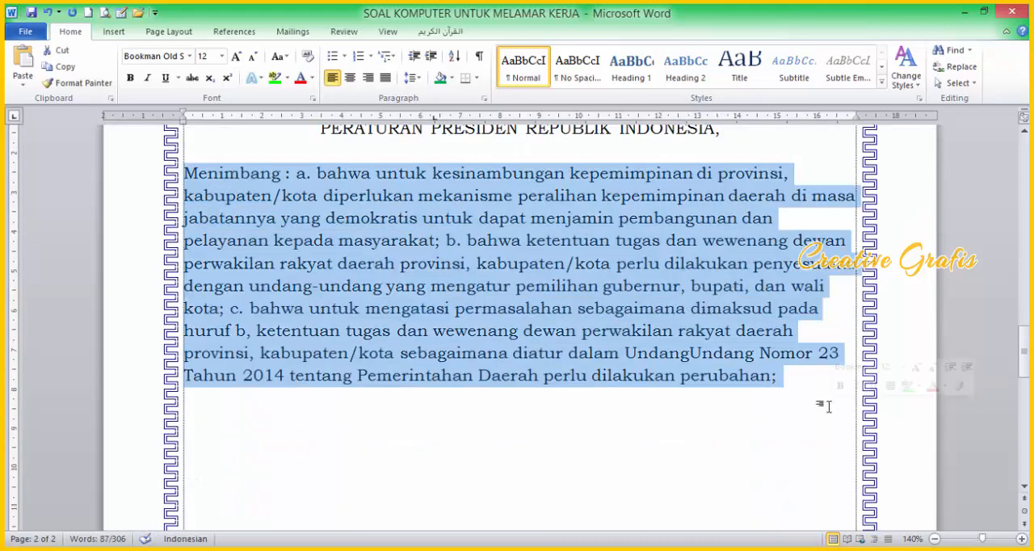
pyautogui.scroll(-3, 397, 385)
pyautogui.click(395, 385)
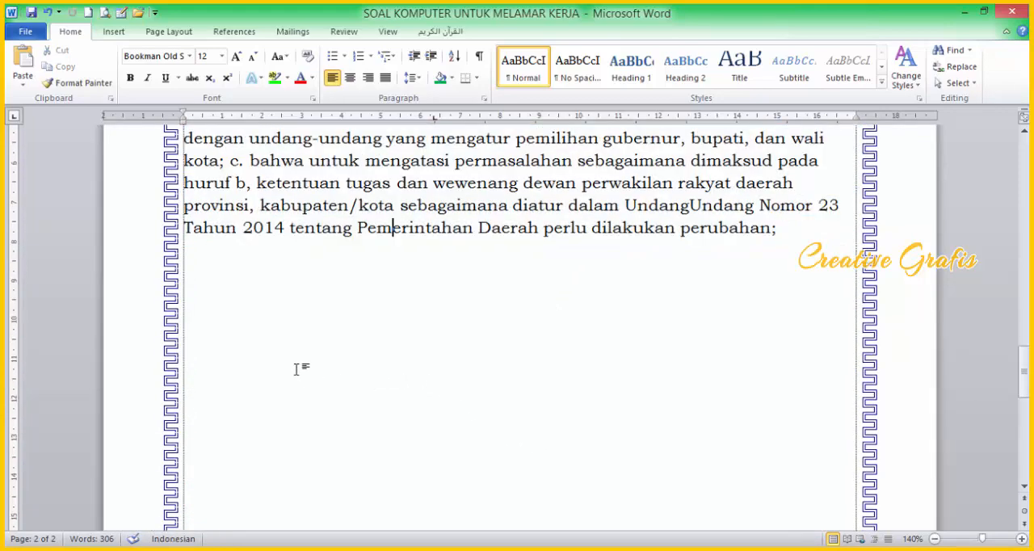
pyautogui.click(812, 241)
pyautogui.hotkey('ctrl', 'v')
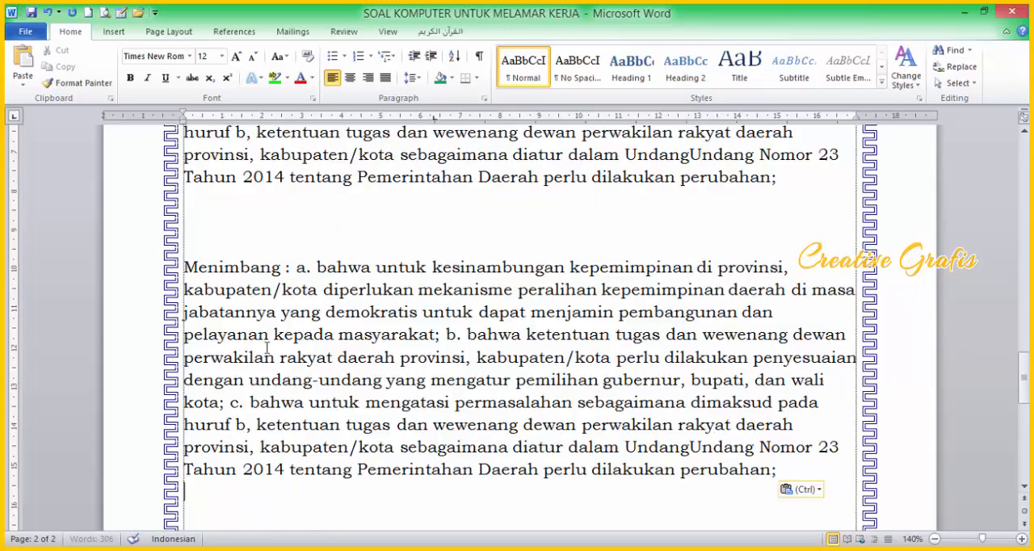
# Step: Insert a page break between the two "Menimbang" paragraphs to move the copy onto page 3
pyautogui.scroll(4, 298, 363)
pyautogui.click(391, 428)
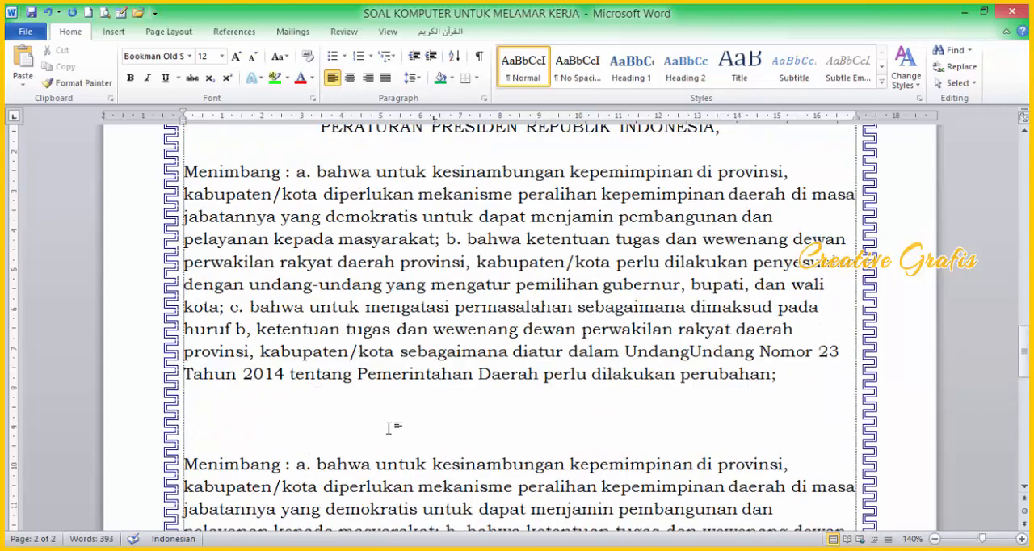
pyautogui.hotkey('ctrl', 'Return')
pyautogui.scroll(-5, 391, 444)
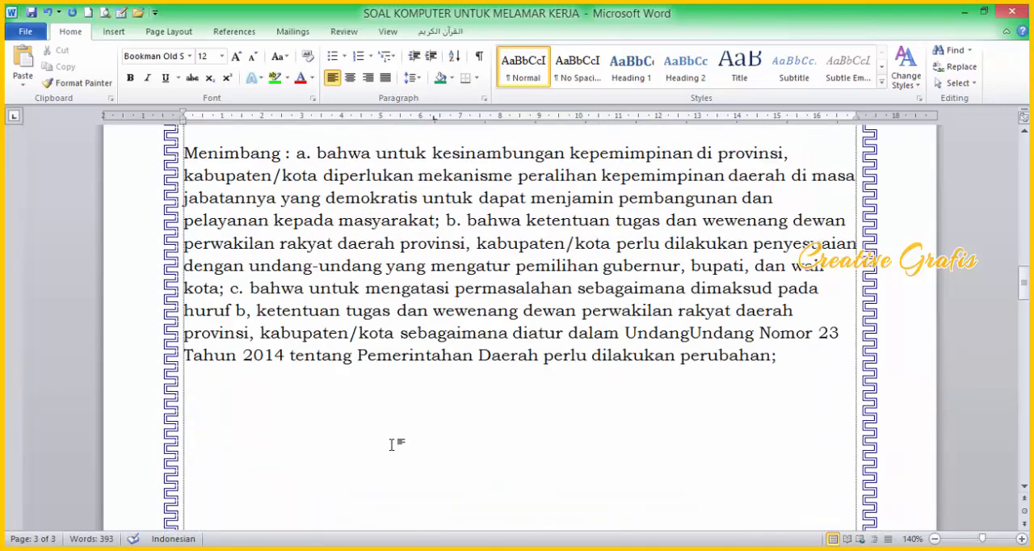
pyautogui.scroll(7, 391, 444)
pyautogui.scroll(-2, 430, 425)
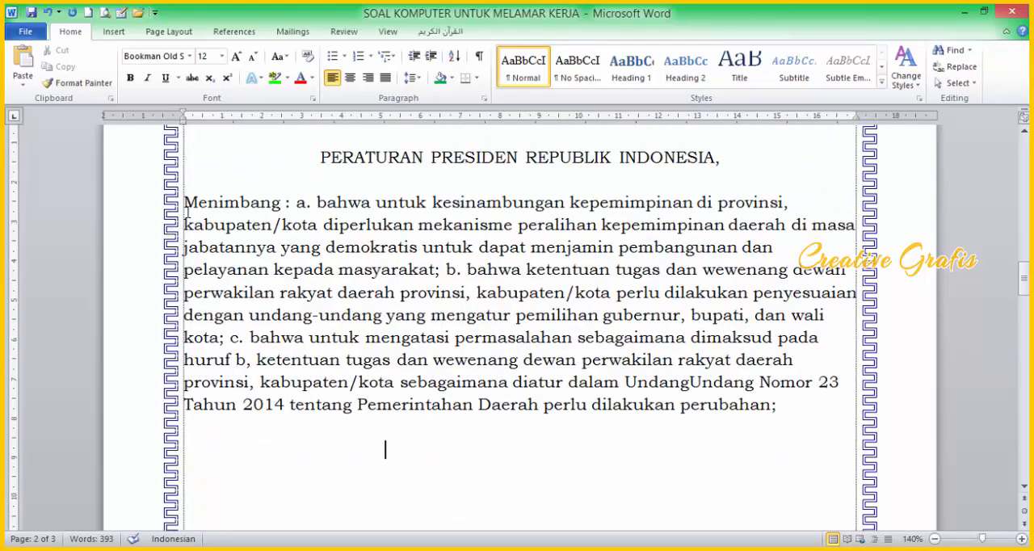
# Step: Give the first "Menimbang" paragraph a hanging indent of about 3.5 cm and add two tab stops near 3 cm
pyautogui.moveTo(185, 203); pyautogui.dragTo(783, 412)
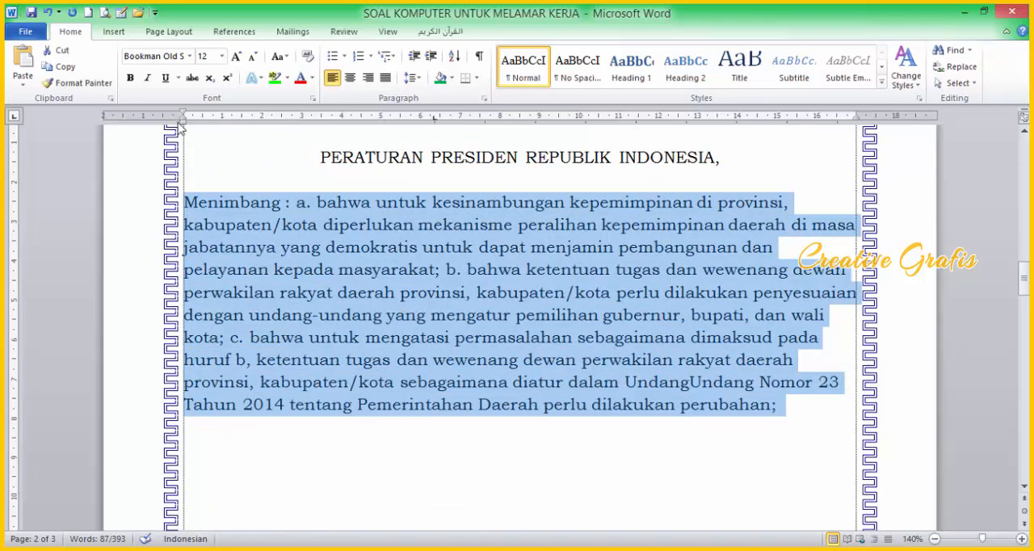
pyautogui.moveTo(185, 120)
pyautogui.mouseDown()
pyautogui.moveTo(309, 143)
pyautogui.moveTo(278, 150)
pyautogui.moveTo(320, 144)
pyautogui.mouseUp()
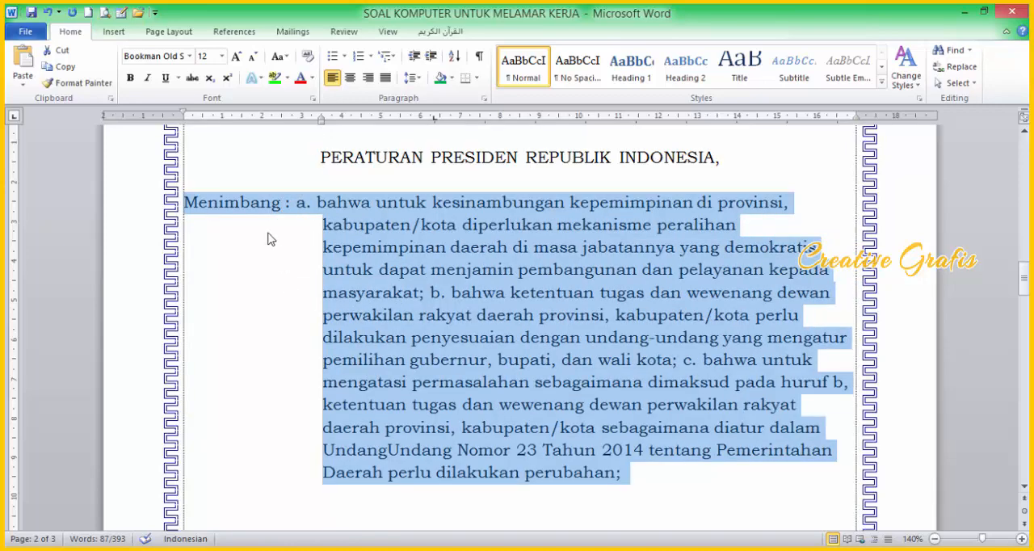
pyautogui.moveTo(362, 121)
pyautogui.mouseDown()
pyautogui.moveTo(282, 123)
pyautogui.moveTo(293, 125)
pyautogui.mouseUp()
pyautogui.moveTo(373, 119); pyautogui.dragTo(300, 123)
pyautogui.click(312, 292)
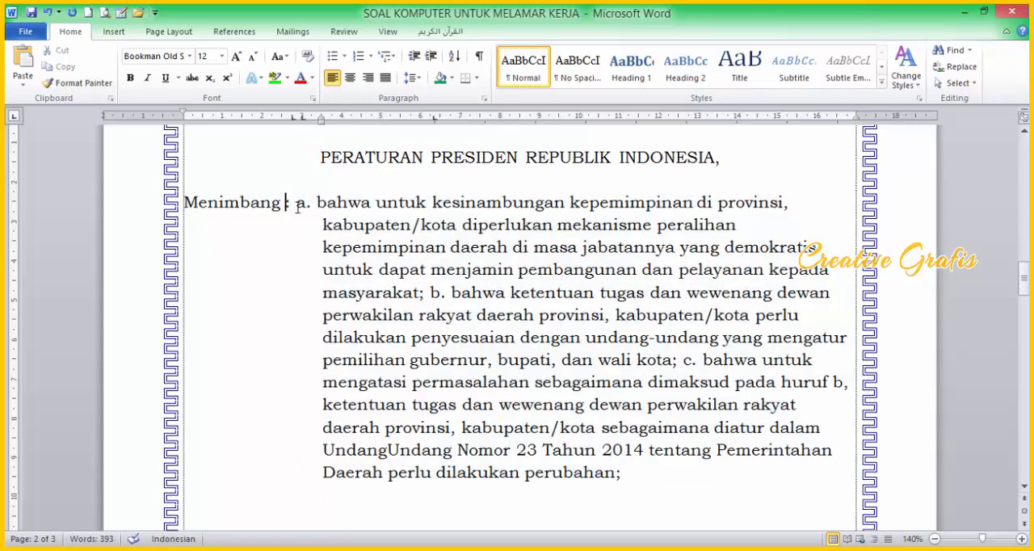
# Step: Align the colon and the "a." label after "Menimbang" with the two new tab stops
pyautogui.press('Tab')
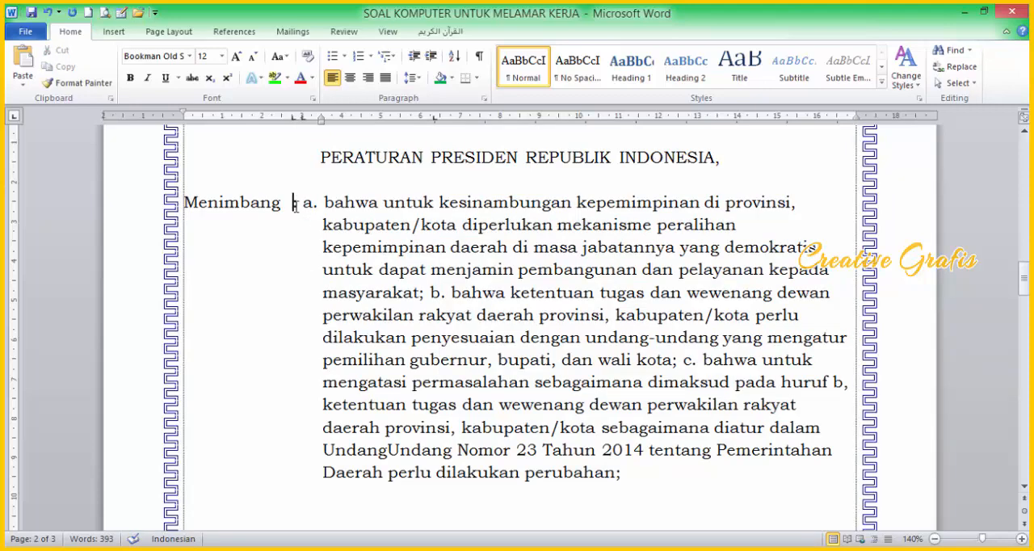
pyautogui.click(303, 203)
pyautogui.press('Tab')
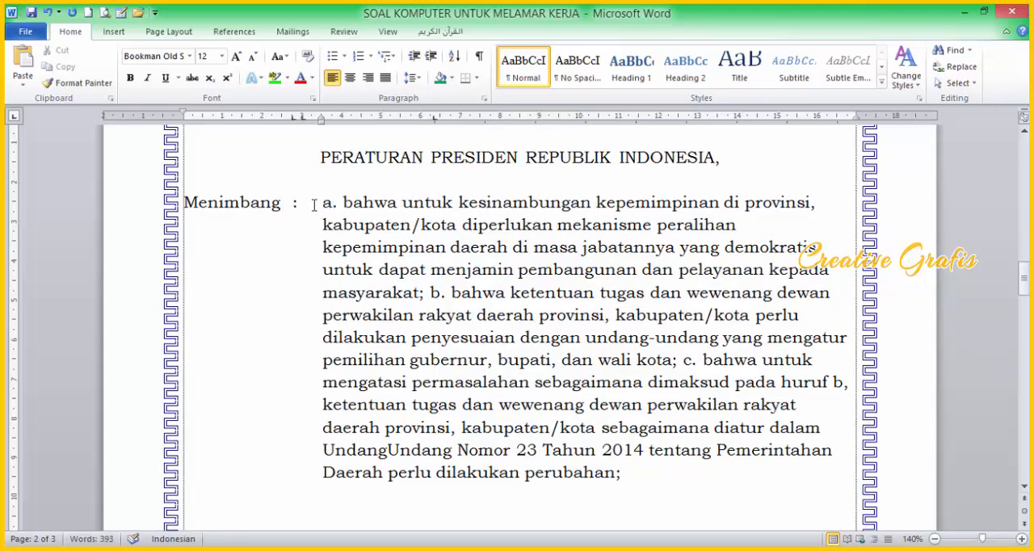
pyautogui.press('BackSpace')
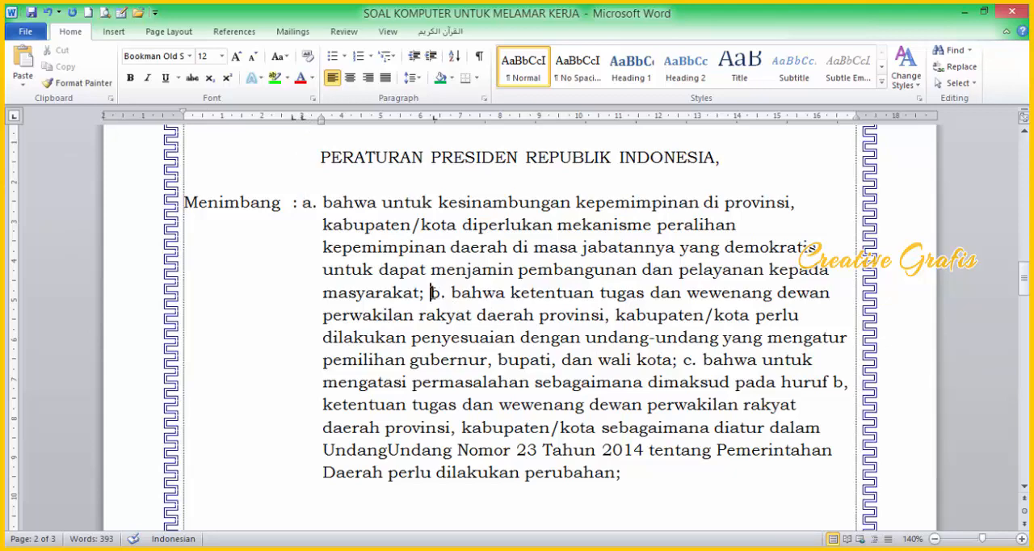
# Step: Start items b. and c. on their own lines and tab their labels into line with "a."
pyautogui.press('Return')
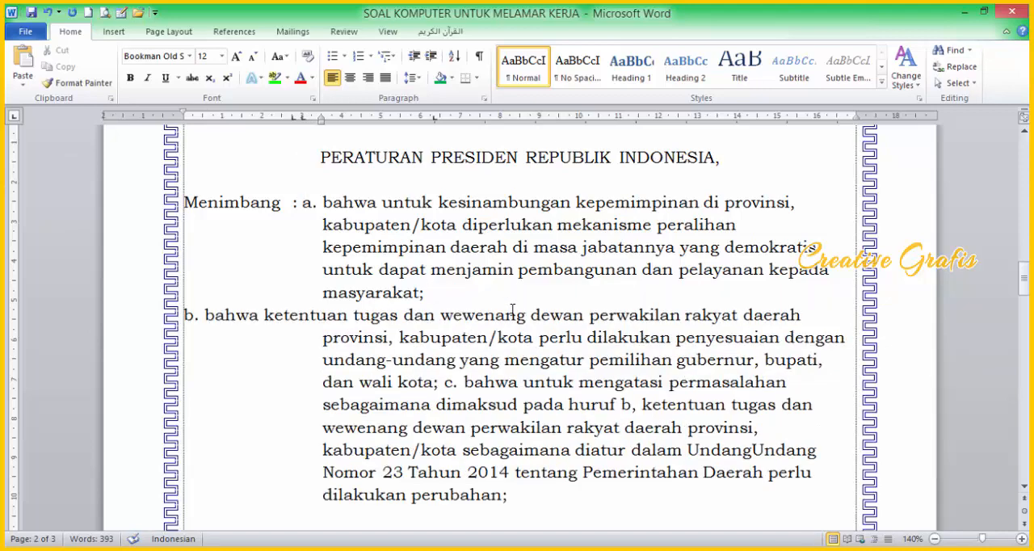
pyautogui.press('Tab')
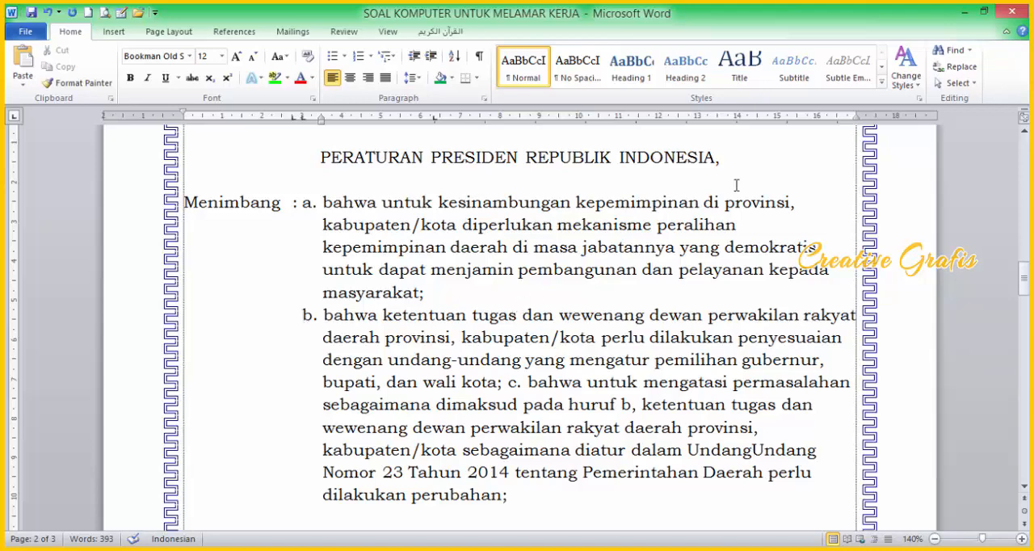
pyautogui.moveTo(501, 395); pyautogui.dragTo(509, 396)
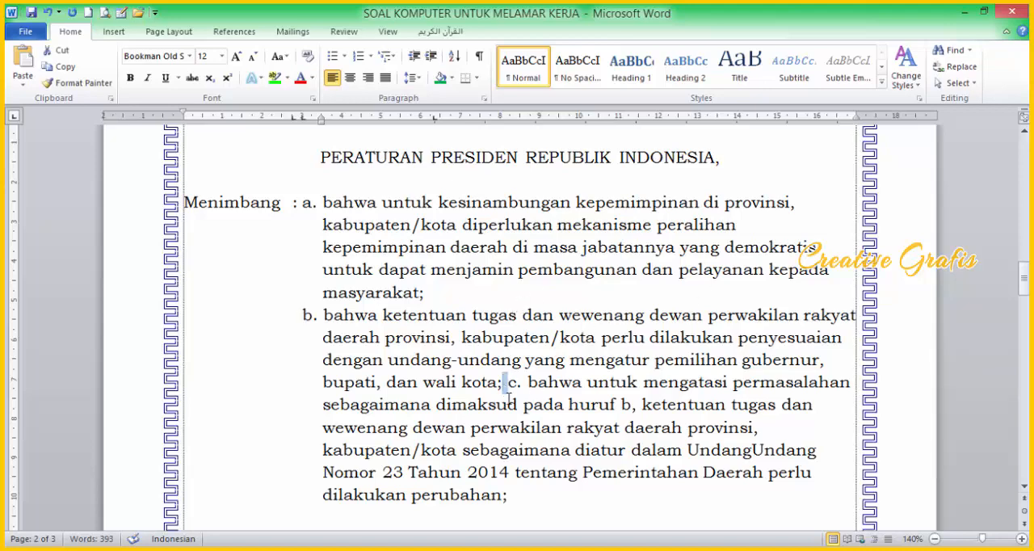
pyautogui.press('Return')
pyautogui.press('Tab')
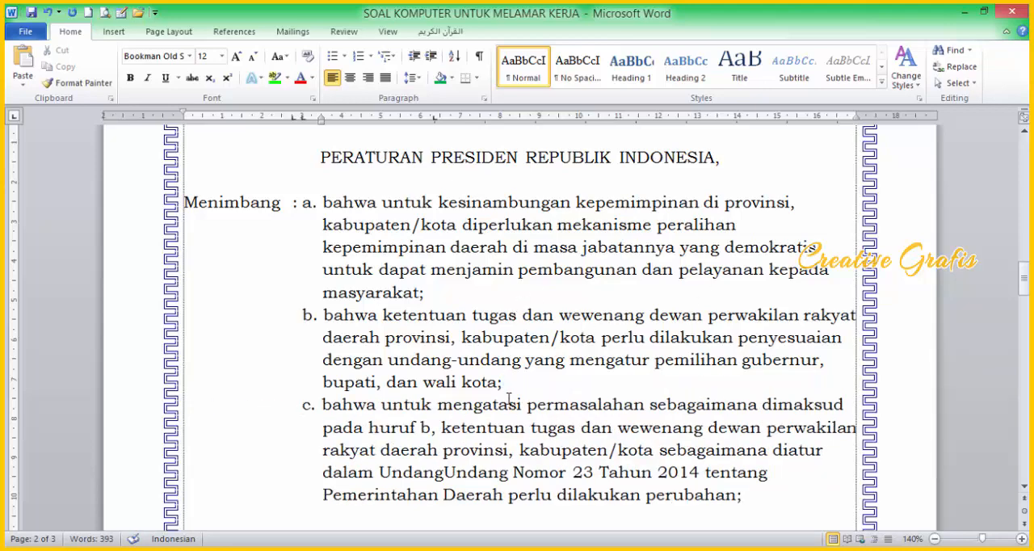
pyautogui.scroll(-2, 337, 467)
pyautogui.scroll(3, 473, 474)
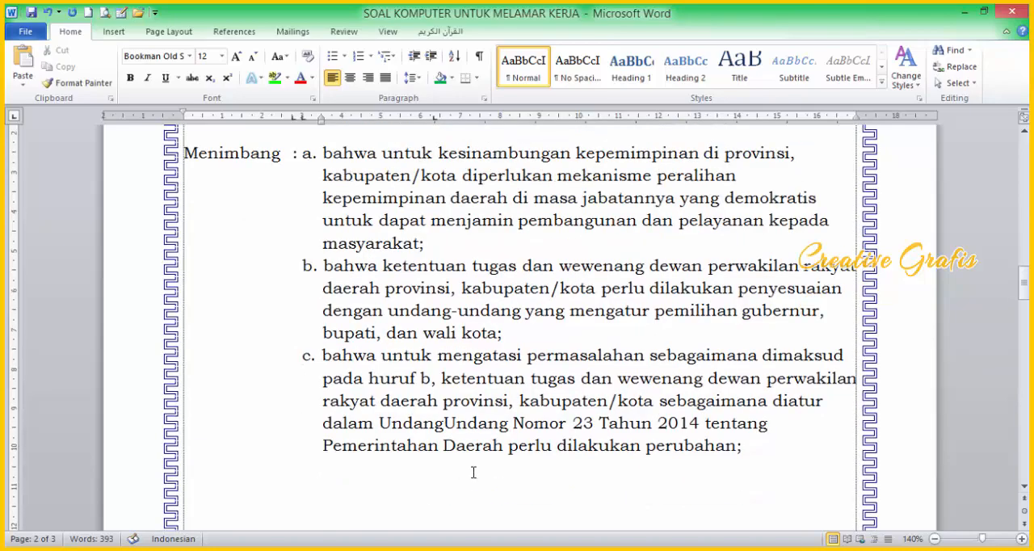
pyautogui.scroll(-1, 793, 314)
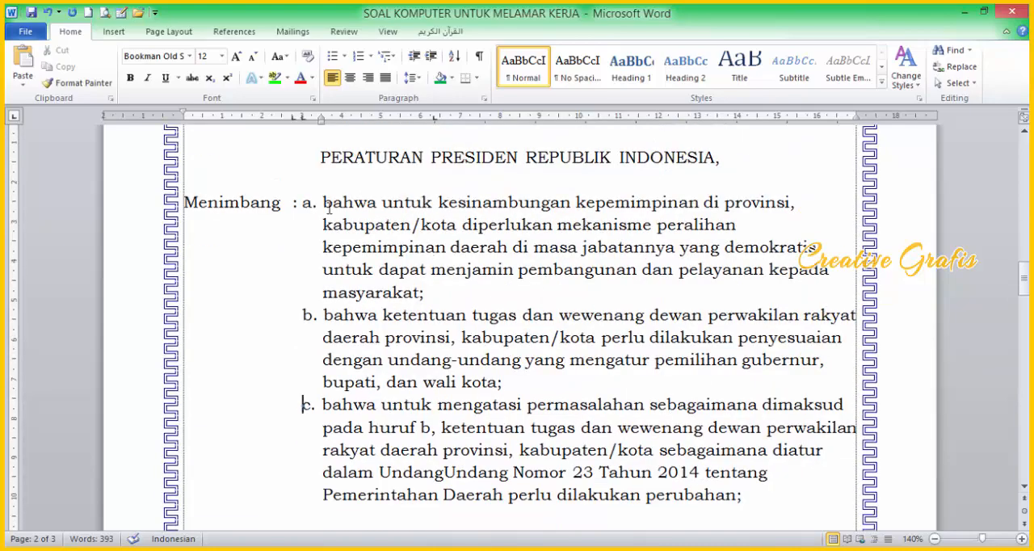
# Step: Justify the whole "Menimbang" text, from item a. through item c
pyautogui.moveTo(182, 201); pyautogui.dragTo(743, 501)
pyautogui.scroll(3, 743, 501)
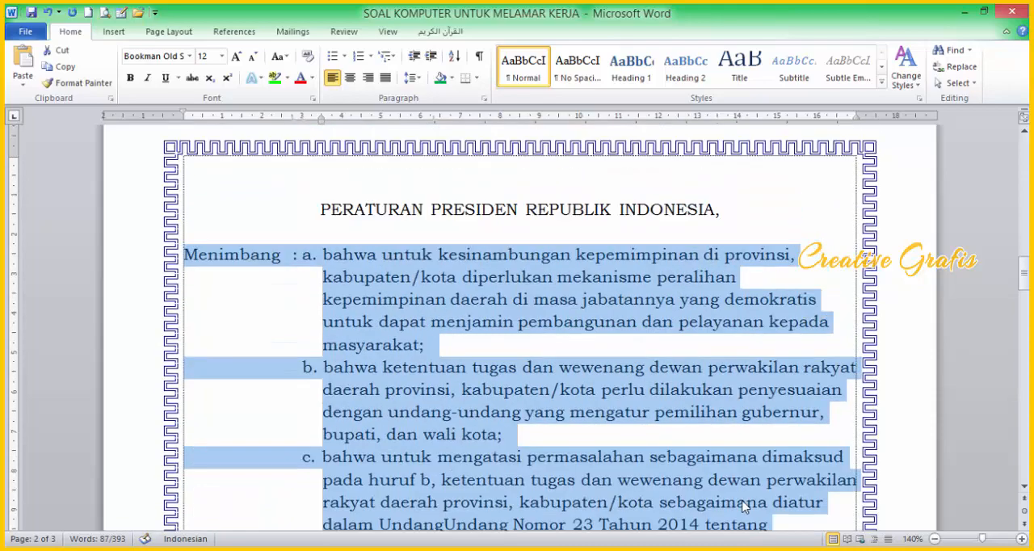
pyautogui.hotkey('ctrl', 'j')
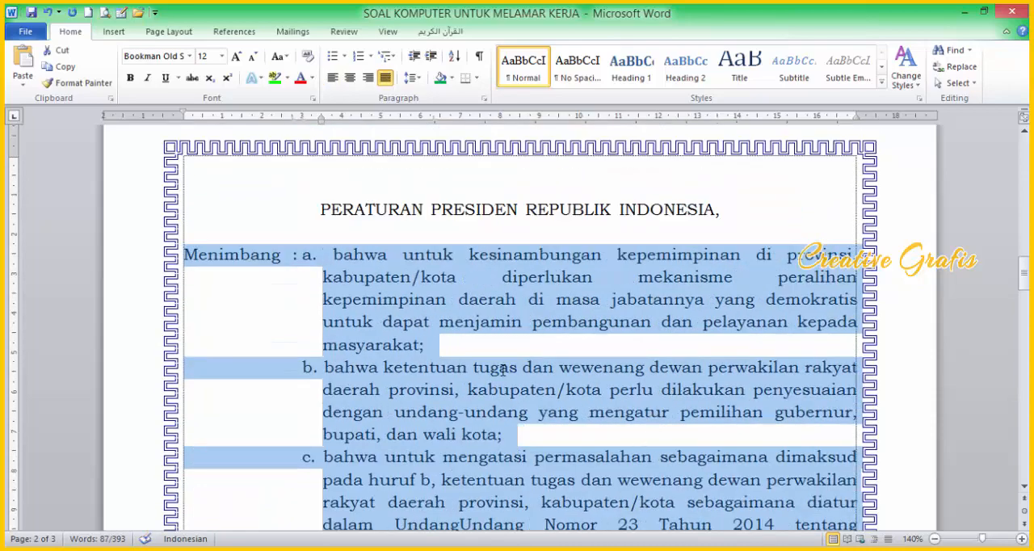
pyautogui.click(500, 369)
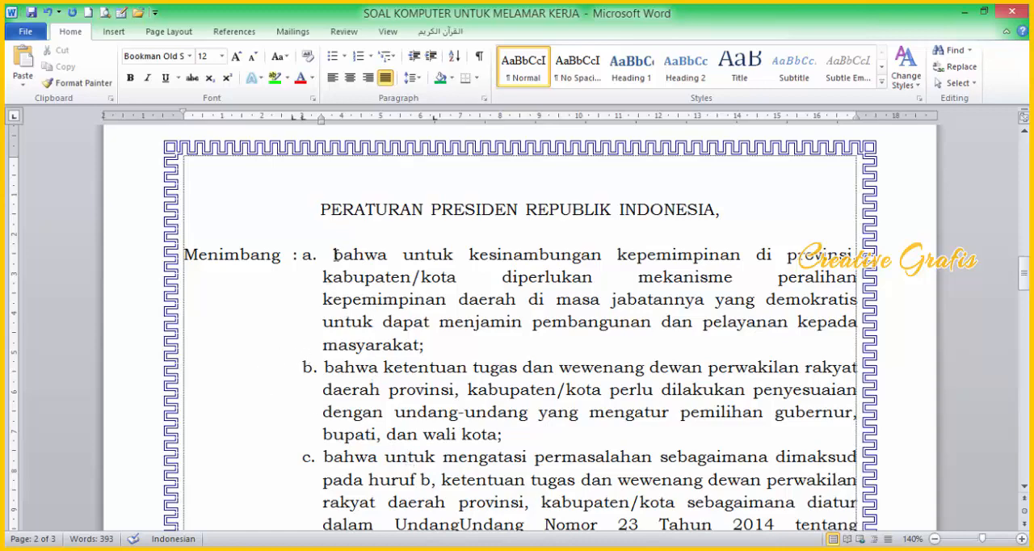
# Step: Delete the space between the "a." label and "bahwa" in the first item
pyautogui.moveTo(335, 256); pyautogui.dragTo(329, 265)
pyautogui.press('Left')
pyautogui.press('Delete')
pyautogui.press('Tab')
pyautogui.press('BackSpace')
pyautogui.press('Tab')
pyautogui.press('BackSpace')
pyautogui.press('space')
pyautogui.press('BackSpace')
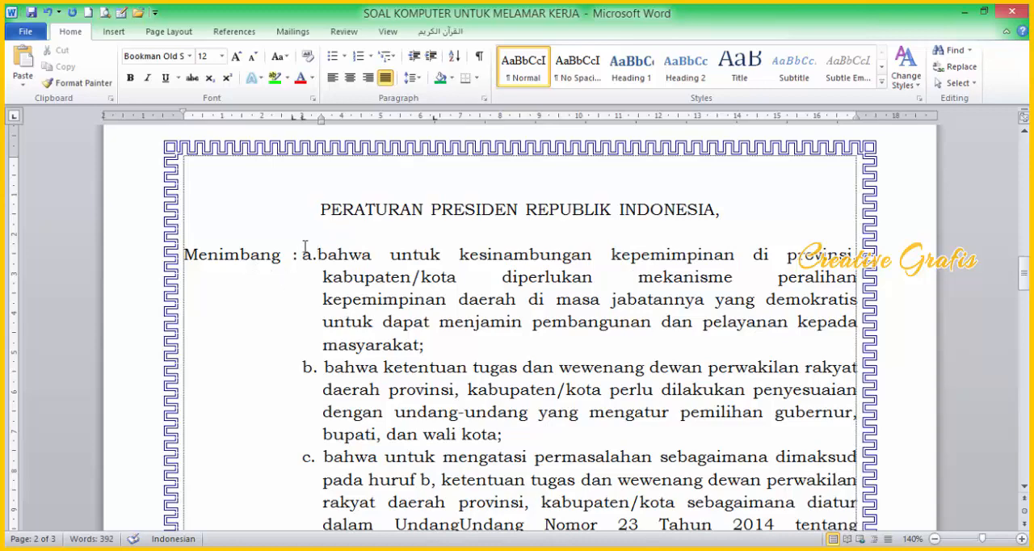
# Step: Add a tab stop at about 3.5 cm and tab item a.'s text to it, in line with its wrapped lines
pyautogui.click(361, 121)
pyautogui.moveTo(360, 121); pyautogui.dragTo(322, 125)
pyautogui.press('Tab')
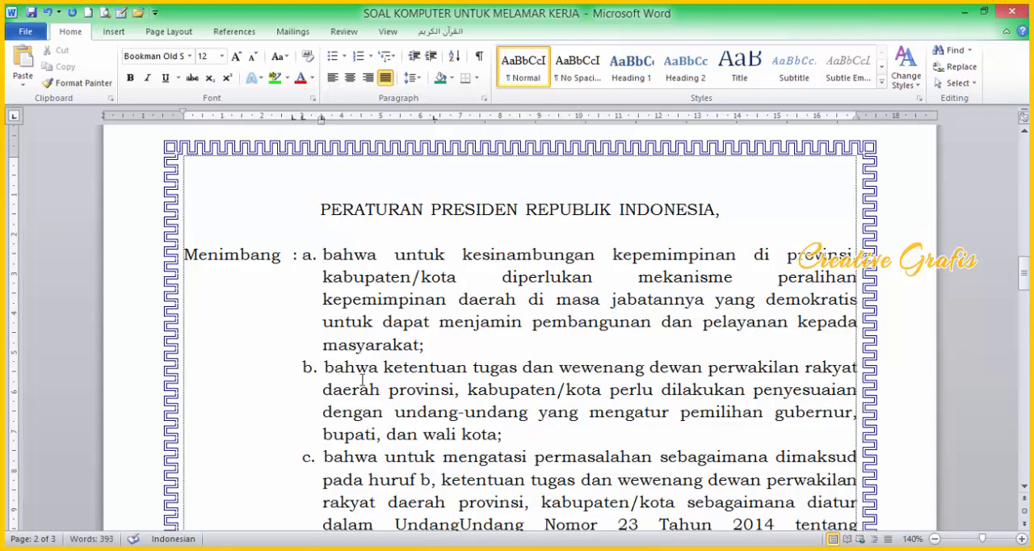
# Step: Insert a table with four columns and two rows below the list and extend its first column to the page's left margin
pyautogui.scroll(-2, 362, 381)
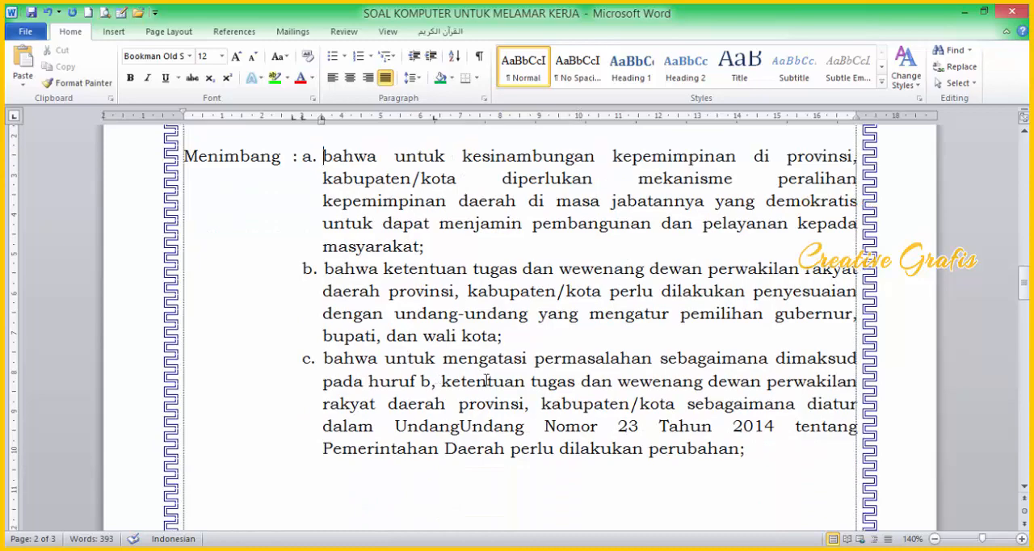
pyautogui.scroll(3, 432, 403)
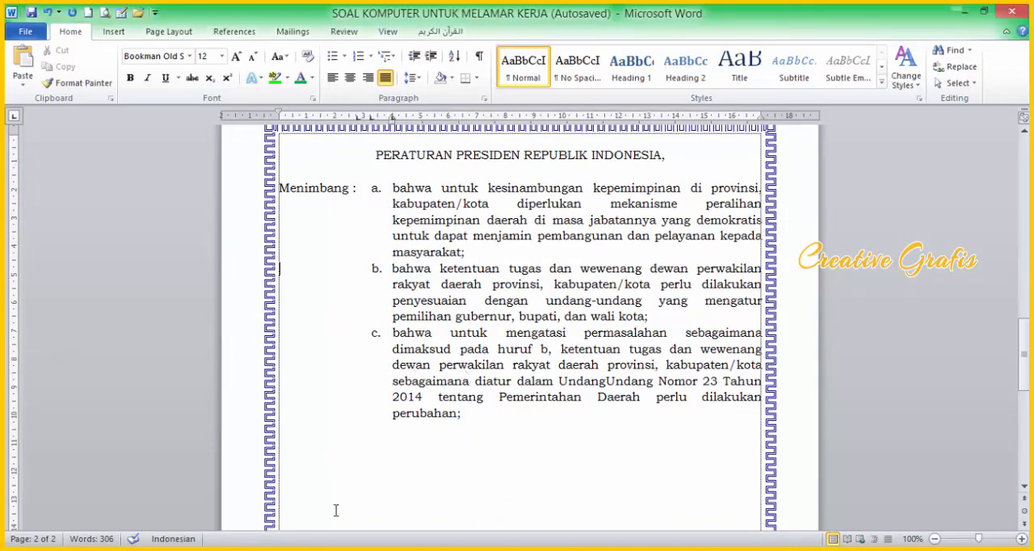
pyautogui.scroll(-2, 337, 511)
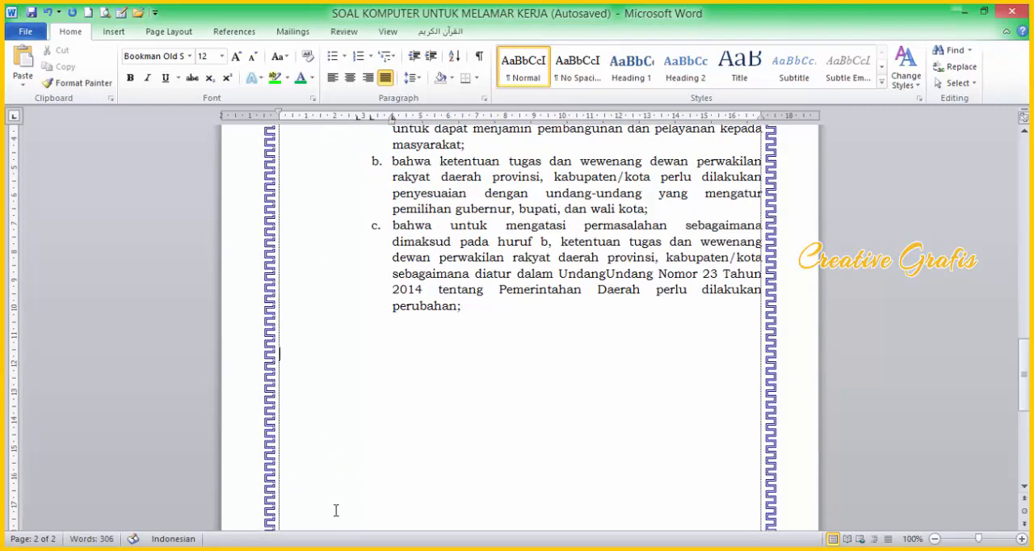
pyautogui.scroll(2, 337, 510)
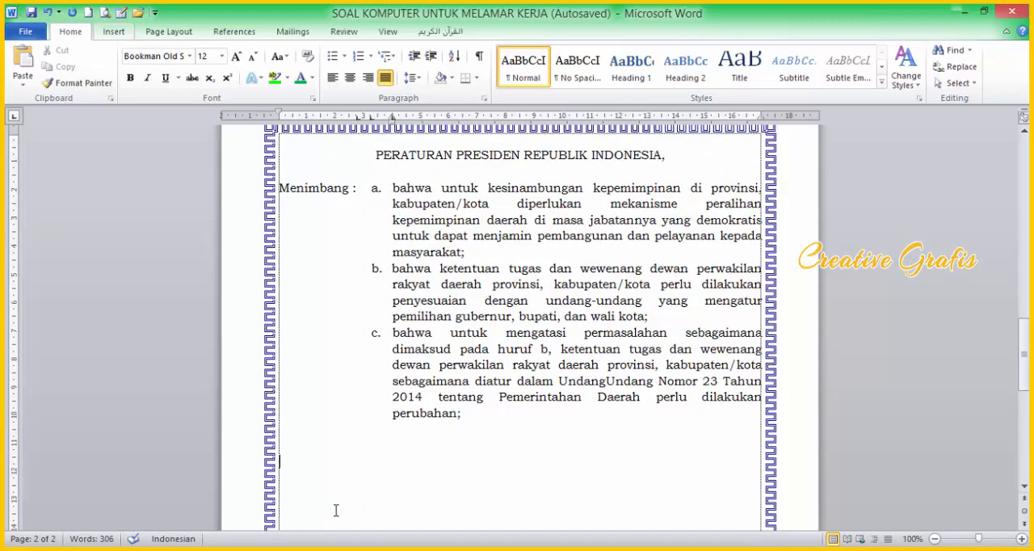
pyautogui.click(114, 32)
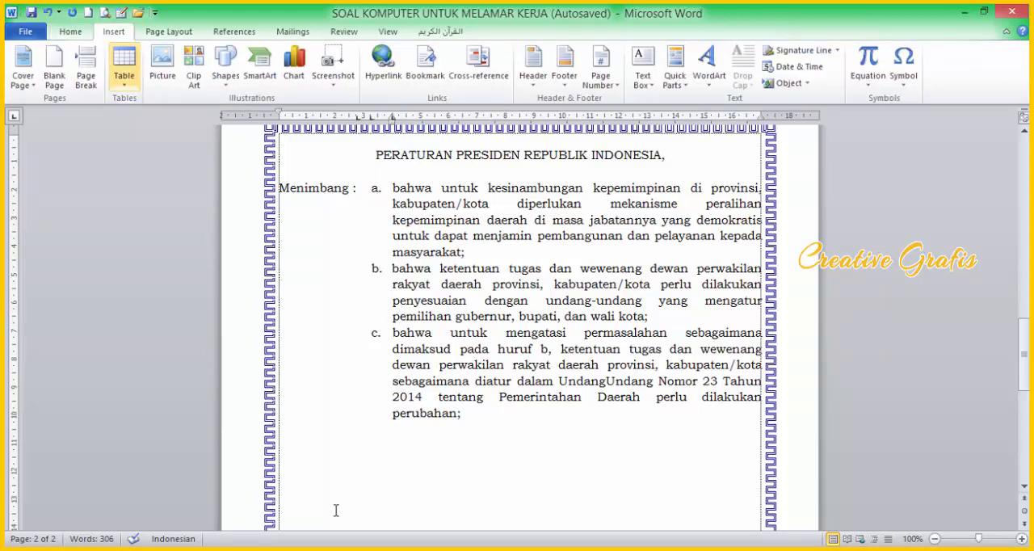
pyautogui.click(123, 69)
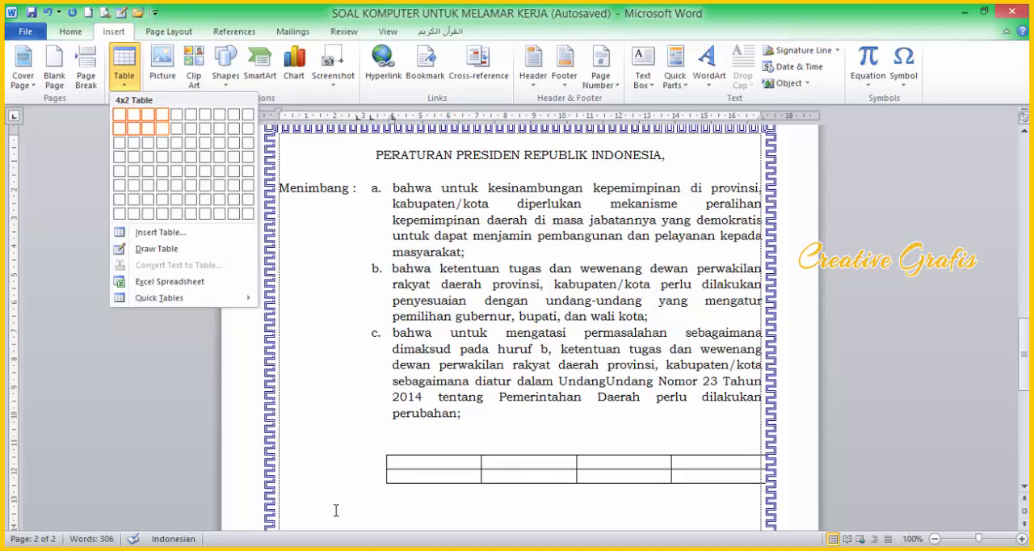
pyautogui.click(162, 128)
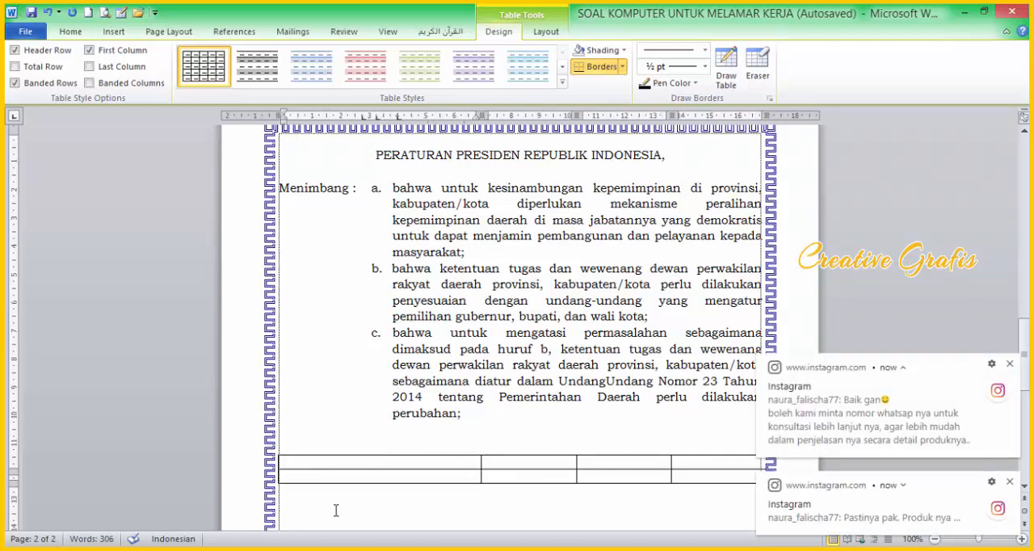
pyautogui.scroll(-2, 494, 455)
pyautogui.click(370, 382)
pyautogui.scroll(3, 372, 386)
pyautogui.scroll(-1, 371, 387)
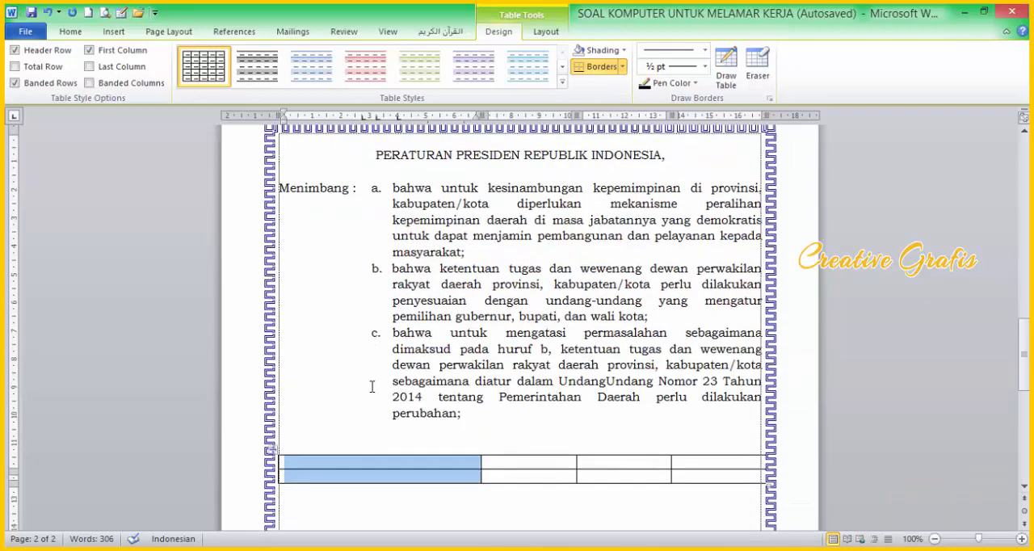
# Step: Enter "Menimbang" and ":" in the first row's first two cells, narrowing both columns to fit
pyautogui.click(309, 461)
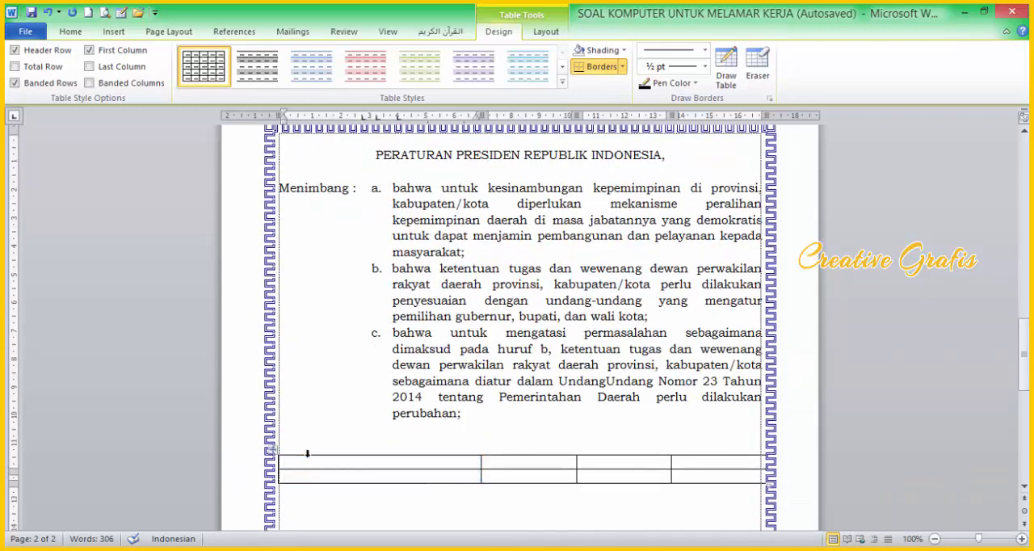
pyautogui.write('Menin')
pyautogui.write('bang')
pyautogui.moveTo(481, 475); pyautogui.dragTo(343, 477)
pyautogui.moveTo(576, 478)
pyautogui.mouseDown()
pyautogui.moveTo(344, 476)
pyautogui.moveTo(358, 473)
pyautogui.mouseUp()
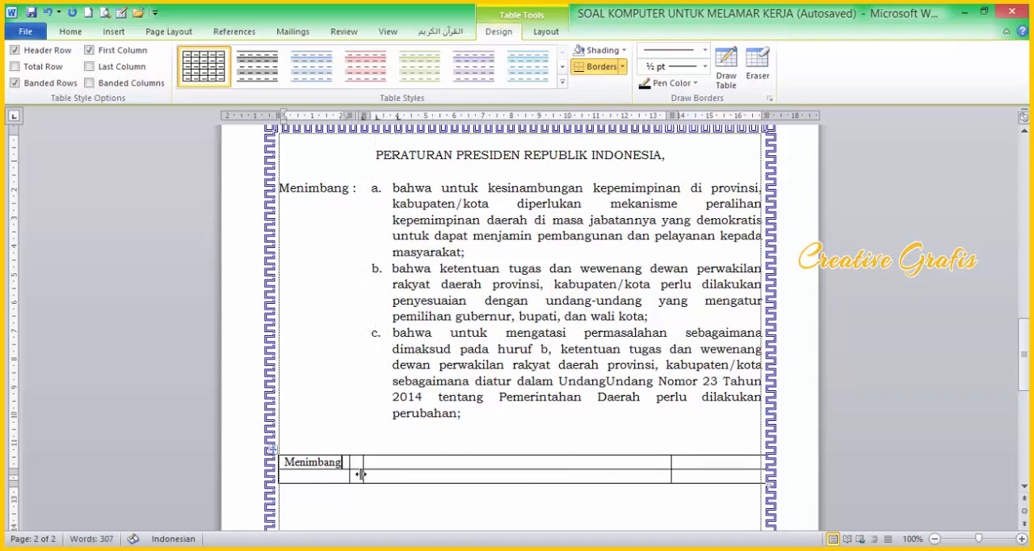
pyautogui.click(351, 467)
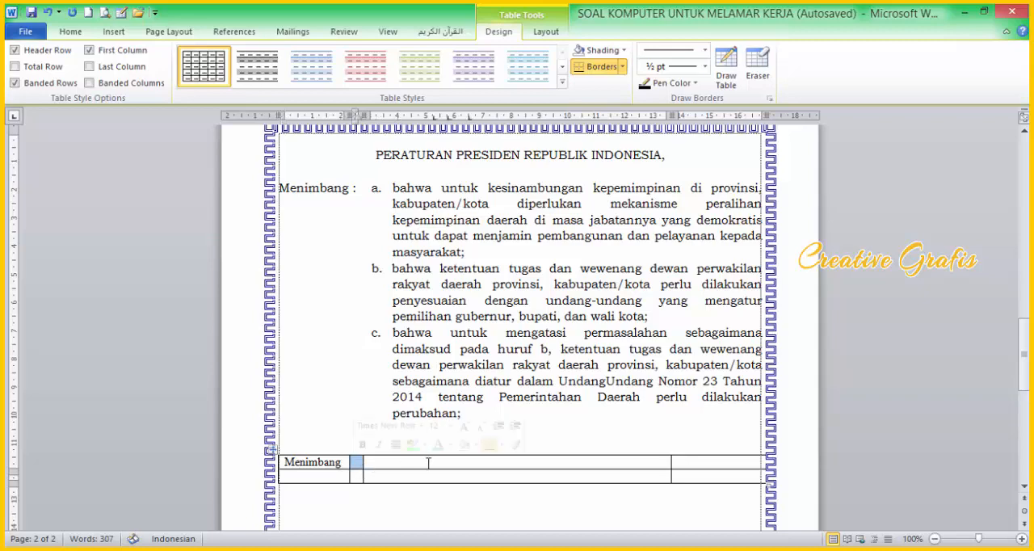
pyautogui.write(':')
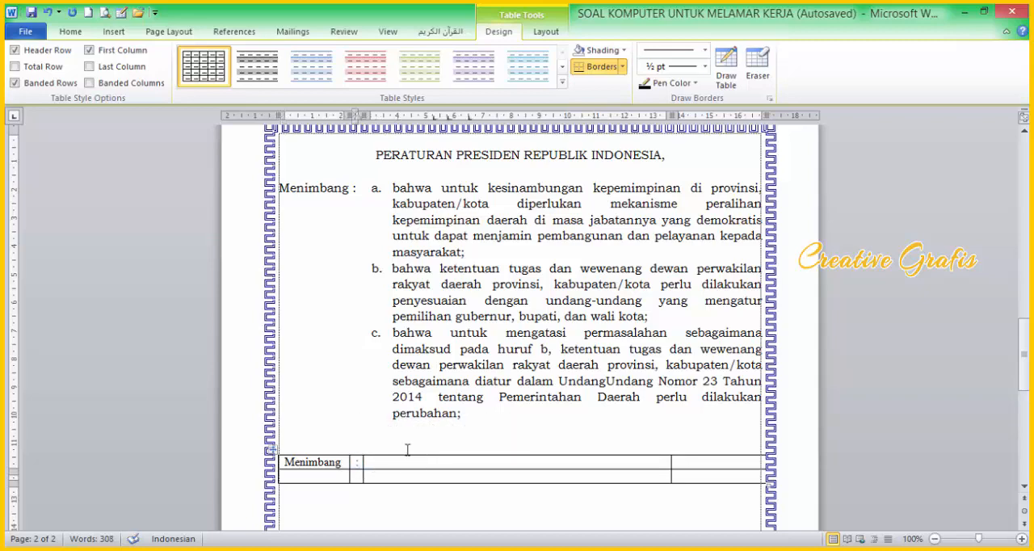
# Step: Enter "a." in the first row's third cell and narrow that column to fit the label
pyautogui.click(375, 462)
pyautogui.moveTo(452, 474)
pyautogui.mouseDown()
pyautogui.moveTo(371, 477)
pyautogui.moveTo(382, 480)
pyautogui.mouseUp()
pyautogui.write('a.')
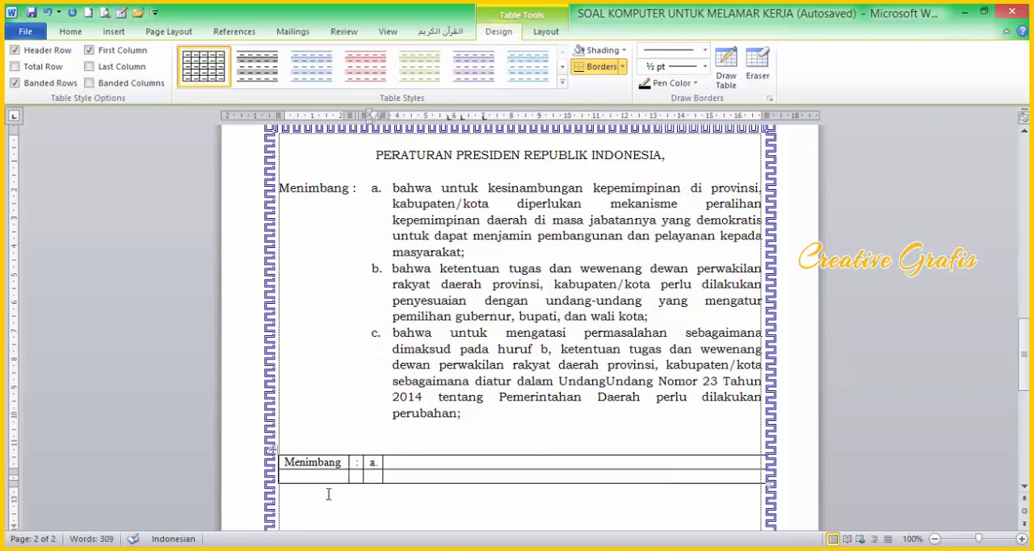
# Step: Copy item a.'s text from the list above into the fourth cell of the table's first row
pyautogui.click(412, 465)
pyautogui.moveTo(395, 187); pyautogui.dragTo(628, 252)
pyautogui.hotkey('ctrl', 'c')
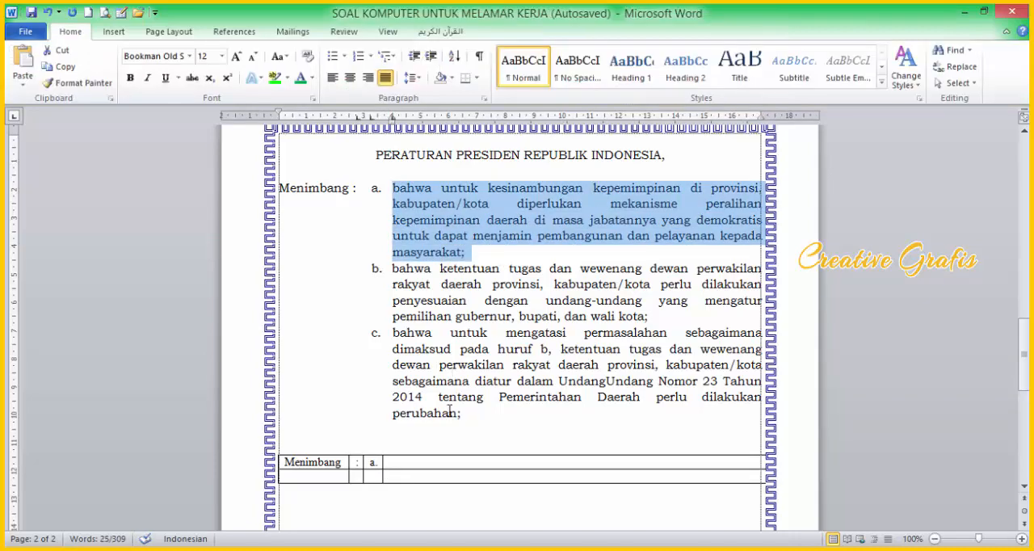
pyautogui.click(406, 463)
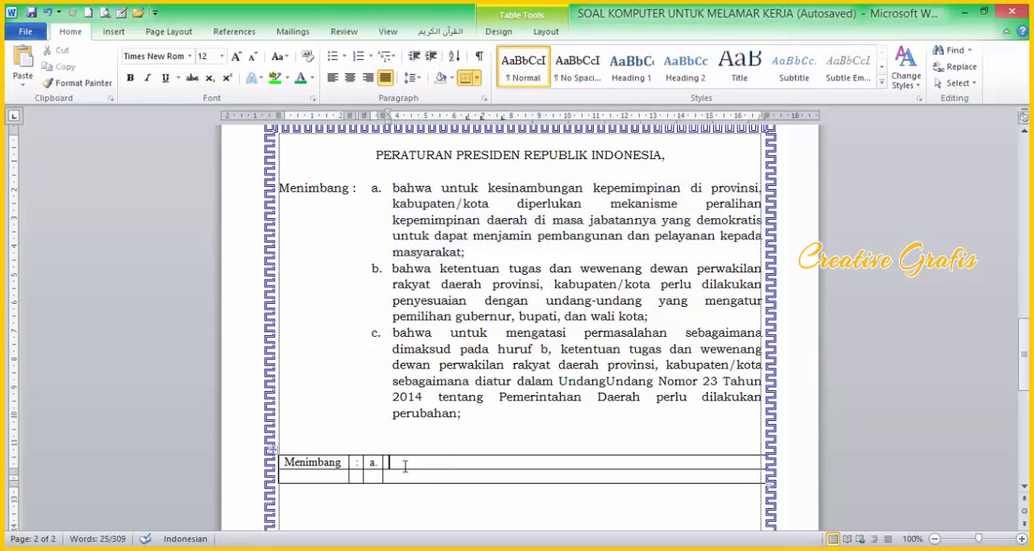
pyautogui.hotkey('ctrl', 'v')
pyautogui.scroll(-1, 460, 456)
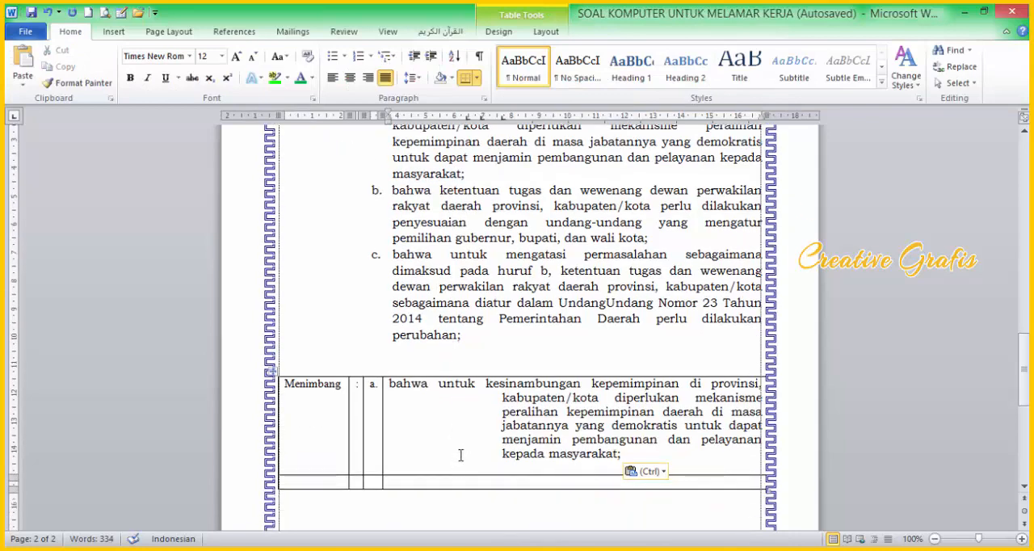
# Step: Remove the hanging indent from the text in the table's fourth cell so its lines align with the first line
pyautogui.moveTo(391, 388); pyautogui.dragTo(561, 462)
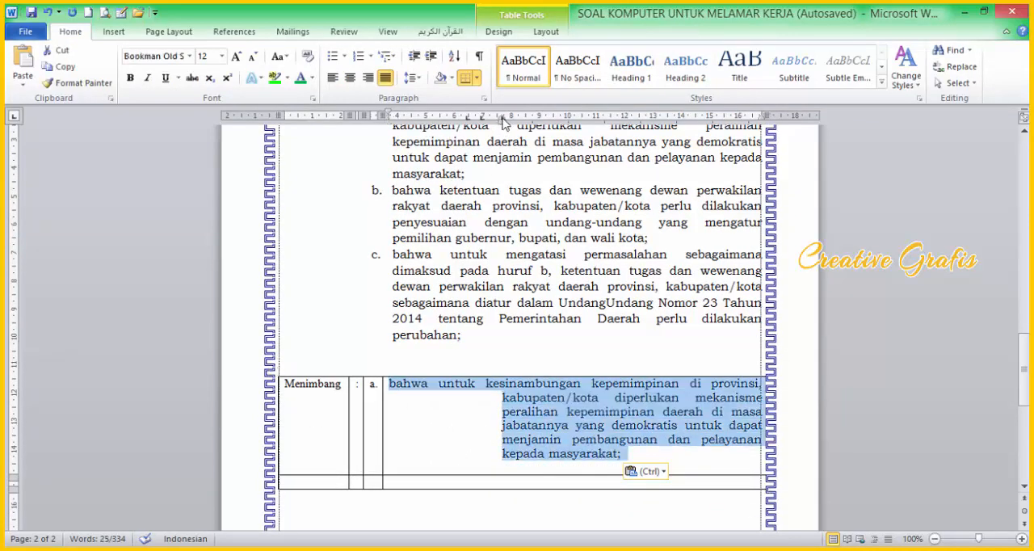
pyautogui.moveTo(502, 121)
pyautogui.mouseDown()
pyautogui.moveTo(397, 133)
pyautogui.moveTo(389, 123)
pyautogui.mouseUp()
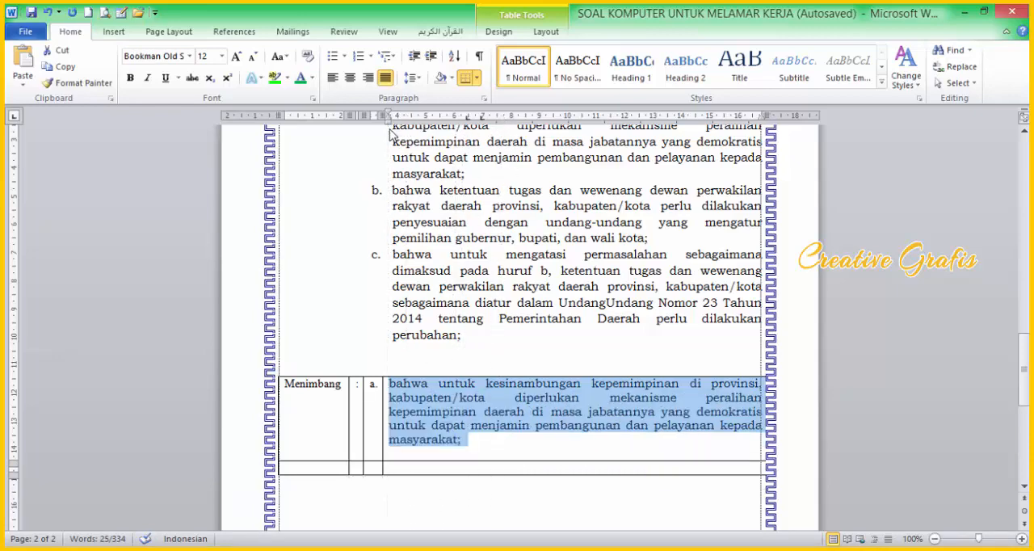
pyautogui.click(483, 434)
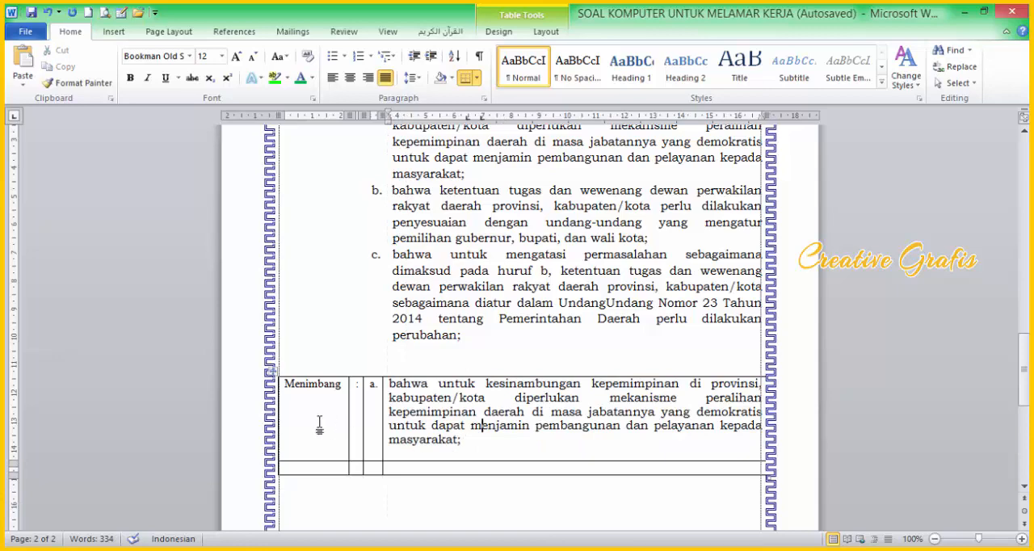
# Step: Remove all borders from the whole "Menimbang" table
pyautogui.moveTo(307, 397); pyautogui.dragTo(476, 460)
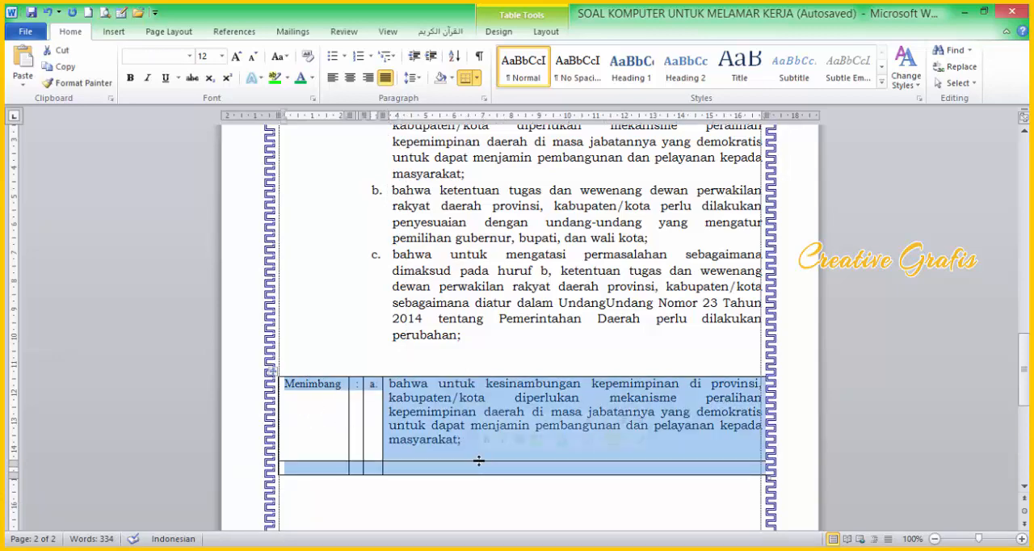
pyautogui.click(476, 77)
pyautogui.click(485, 166)
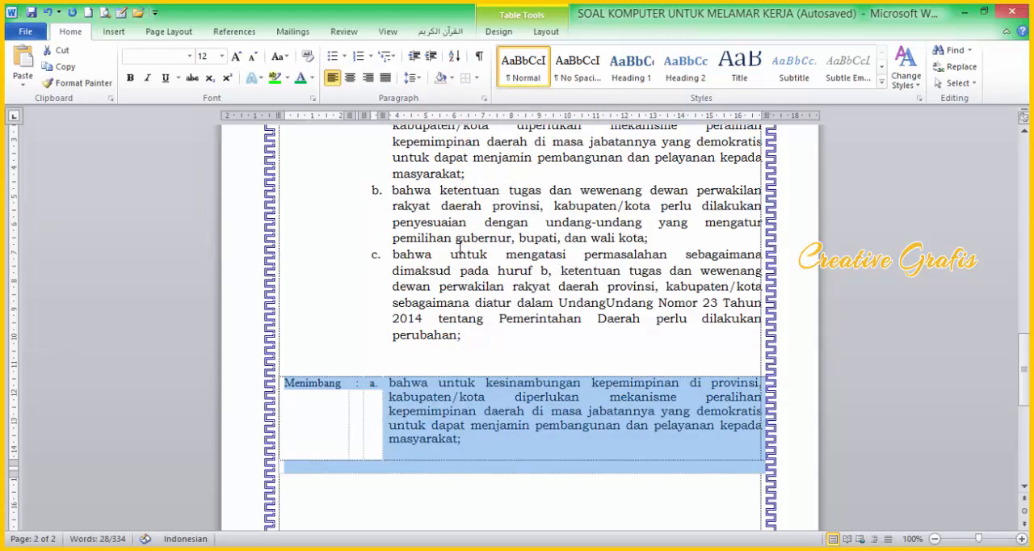
pyautogui.click(381, 447)
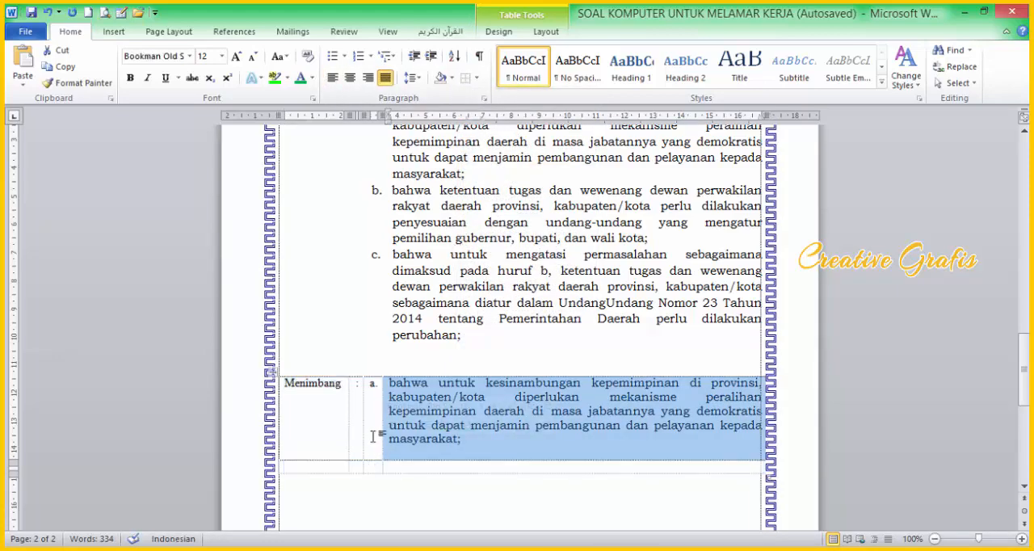
# Step: Try adding a line break before the fourth cell's text and after item a. in the list above, removing each again
pyautogui.click(374, 398)
pyautogui.click(380, 383)
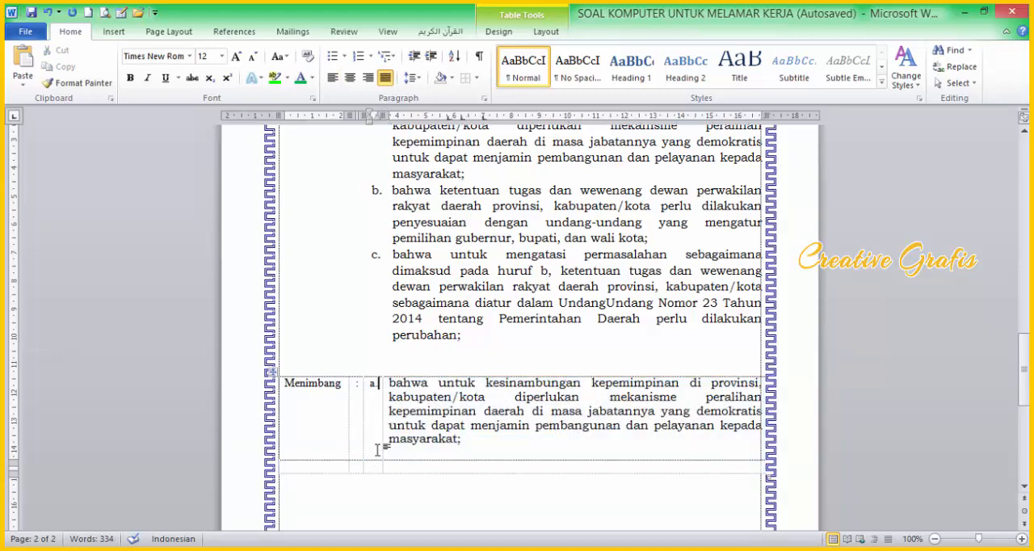
pyautogui.click(391, 382)
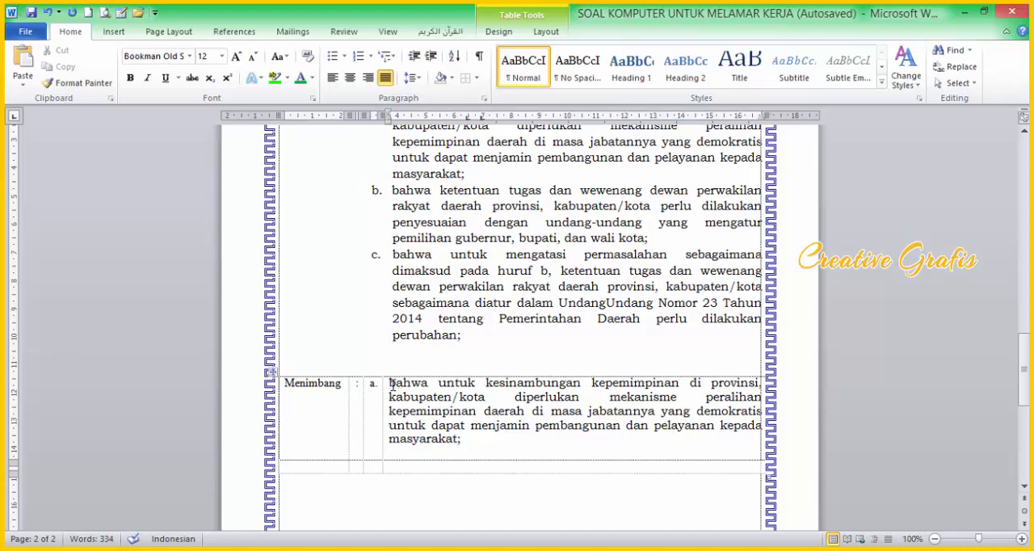
pyautogui.press('Return')
pyautogui.press('BackSpace')
pyautogui.scroll(2, 482, 260)
pyautogui.click(476, 246)
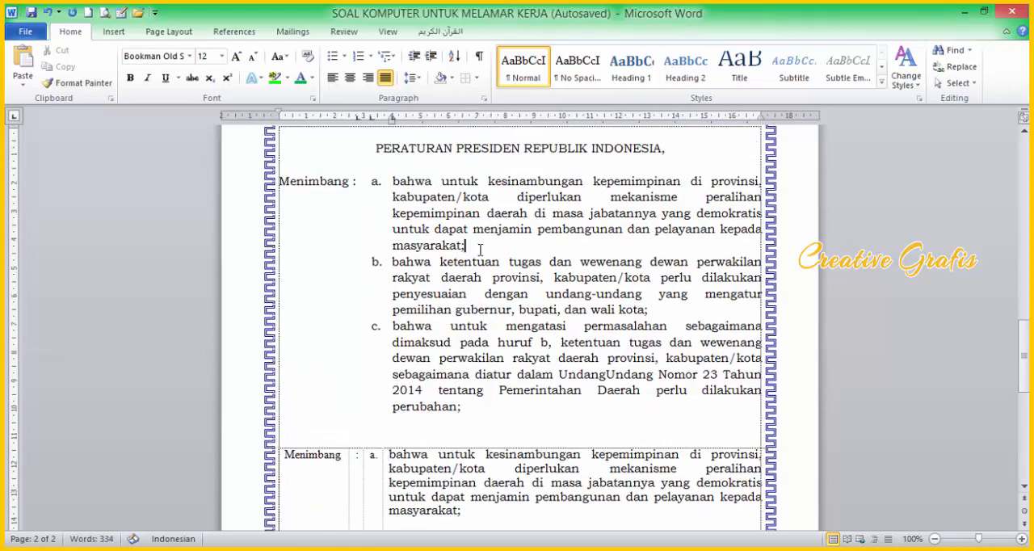
pyautogui.press('Return')
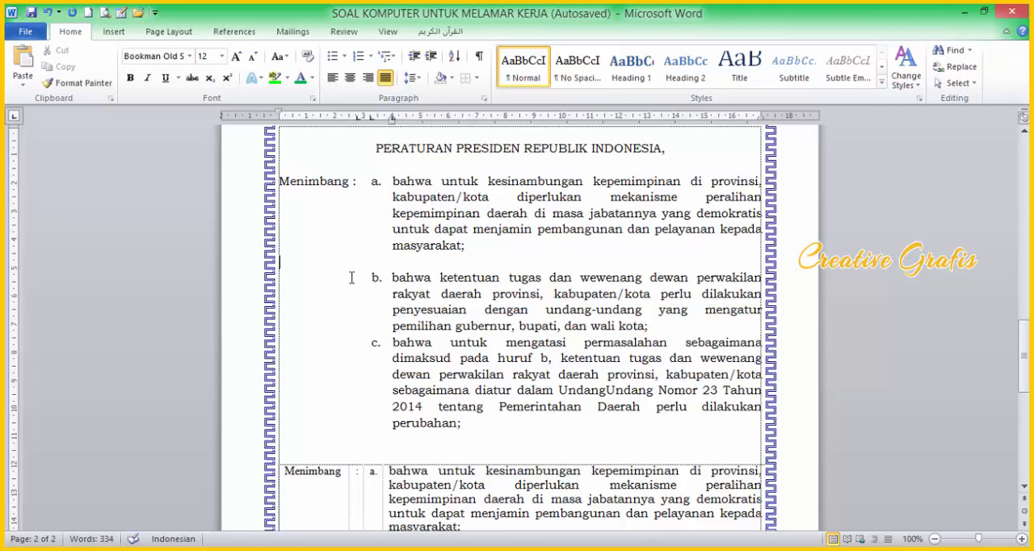
pyautogui.press('BackSpace')
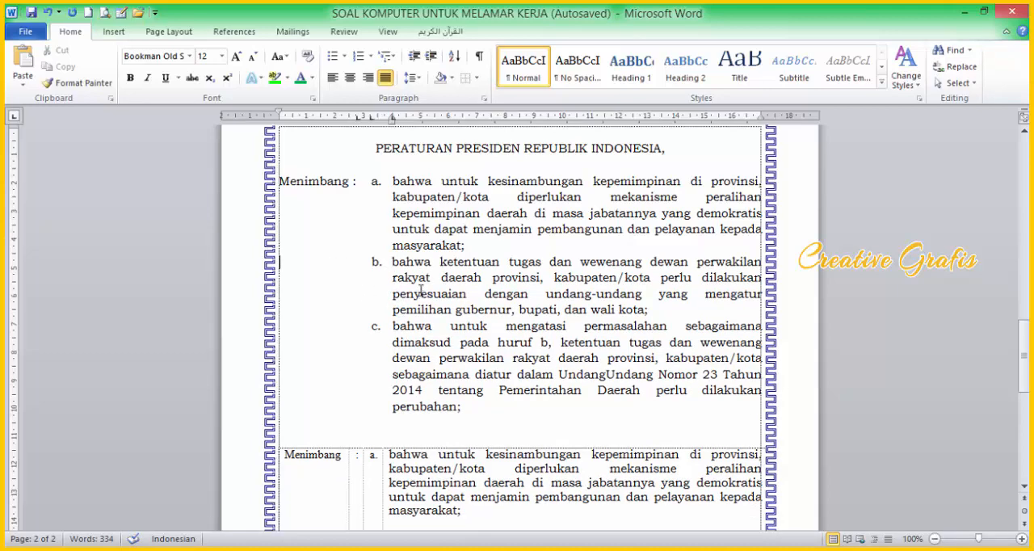
# Step: Compare the tabbed "Menimbang" list with the table version below it
pyautogui.scroll(-2, 420, 287)
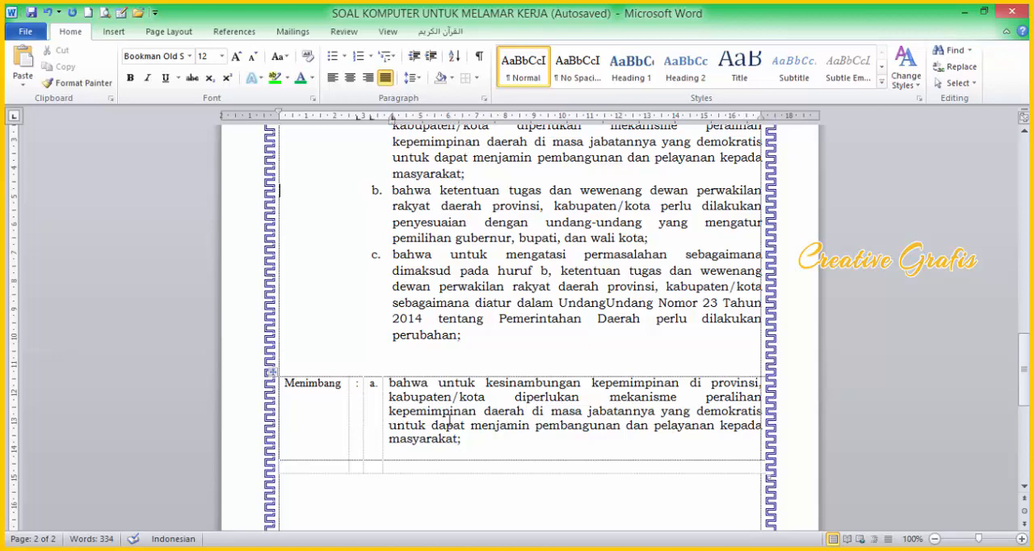
pyautogui.scroll(2, 450, 421)
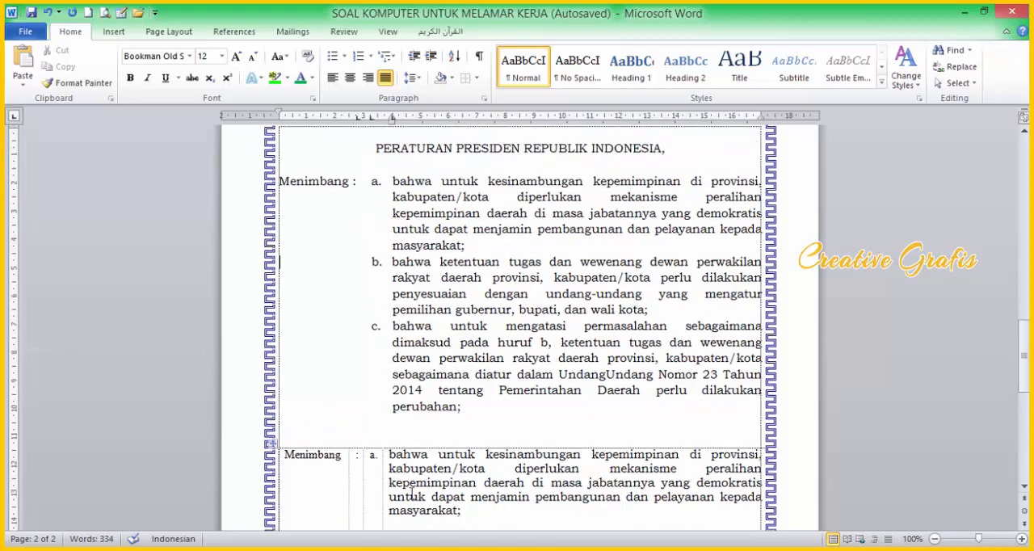
pyautogui.scroll(-1, 385, 488)
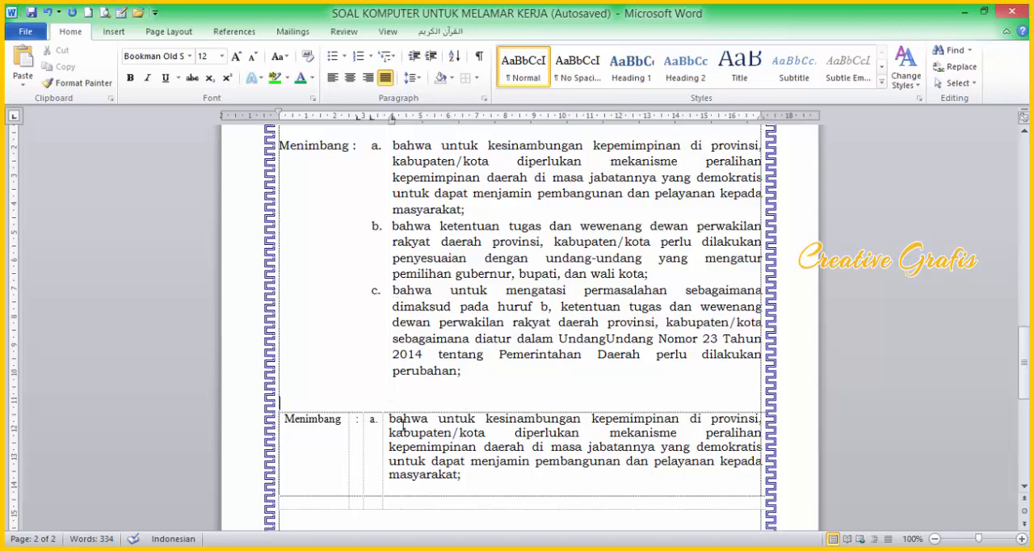
pyautogui.click(435, 473)
pyautogui.scroll(-4, 434, 464)
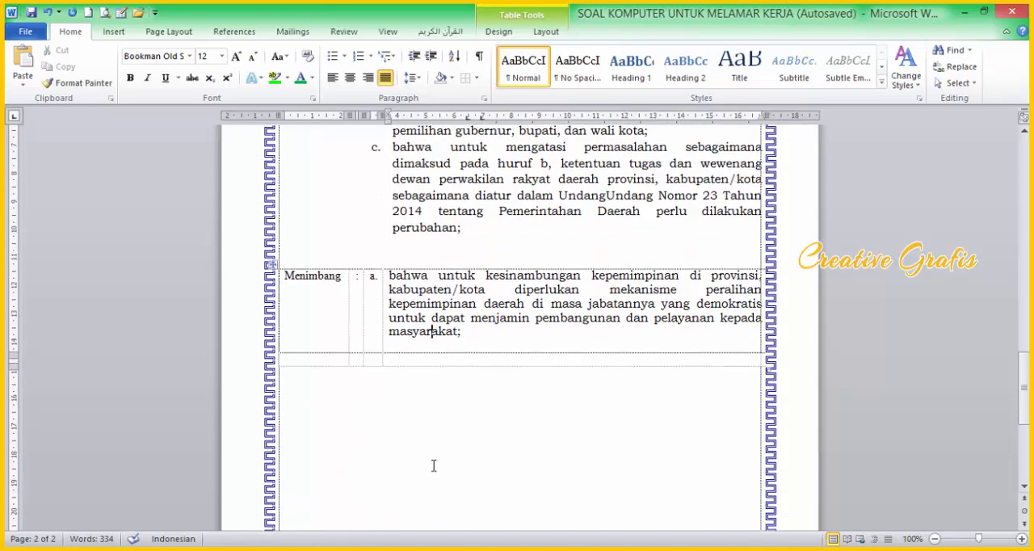
pyautogui.scroll(1, 435, 409)
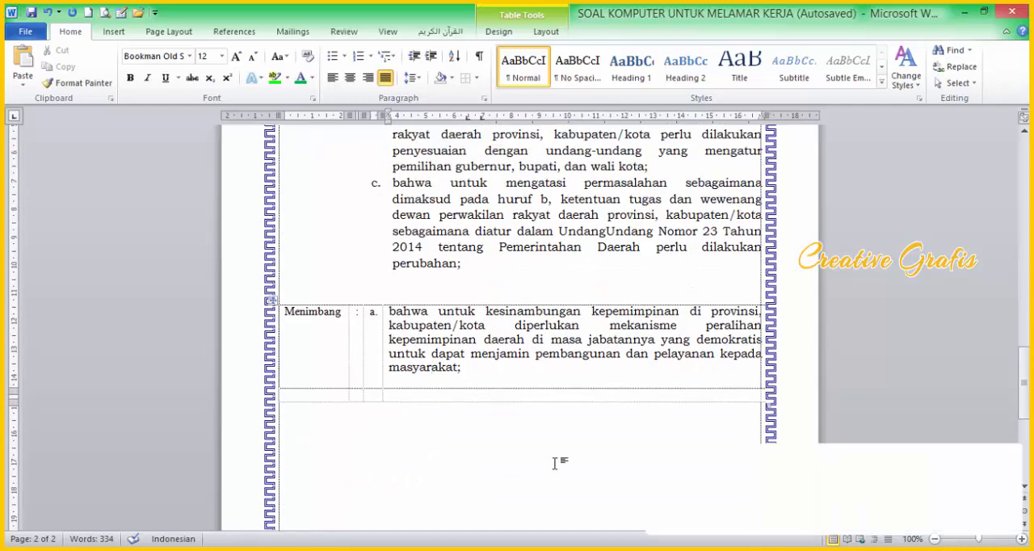
pyautogui.click(434, 404)
pyautogui.click(417, 391)
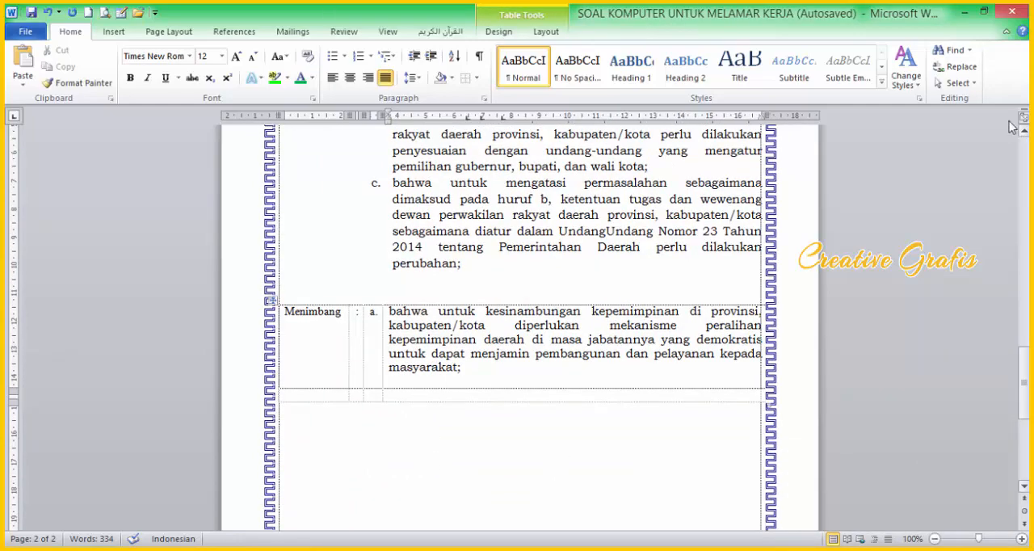
# Step: Shrink the Word window to show it beside the PDF and examine the letter layout on the PDF's page 3
pyautogui.click(984, 11)
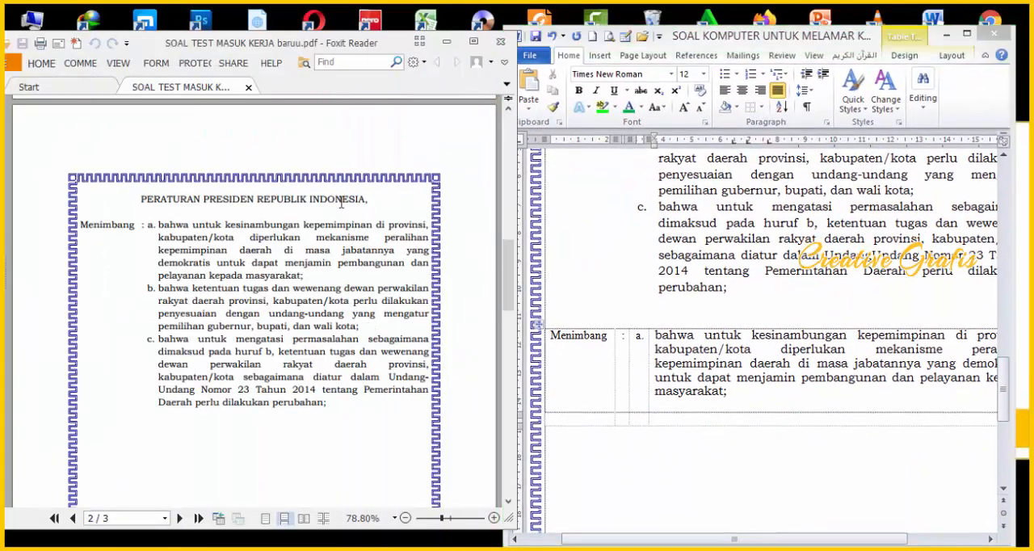
pyautogui.click(693, 220)
pyautogui.scroll(-2, 693, 219)
pyautogui.scroll(-2, 435, 296)
pyautogui.click(170, 271)
pyautogui.scroll(-10, 219, 302)
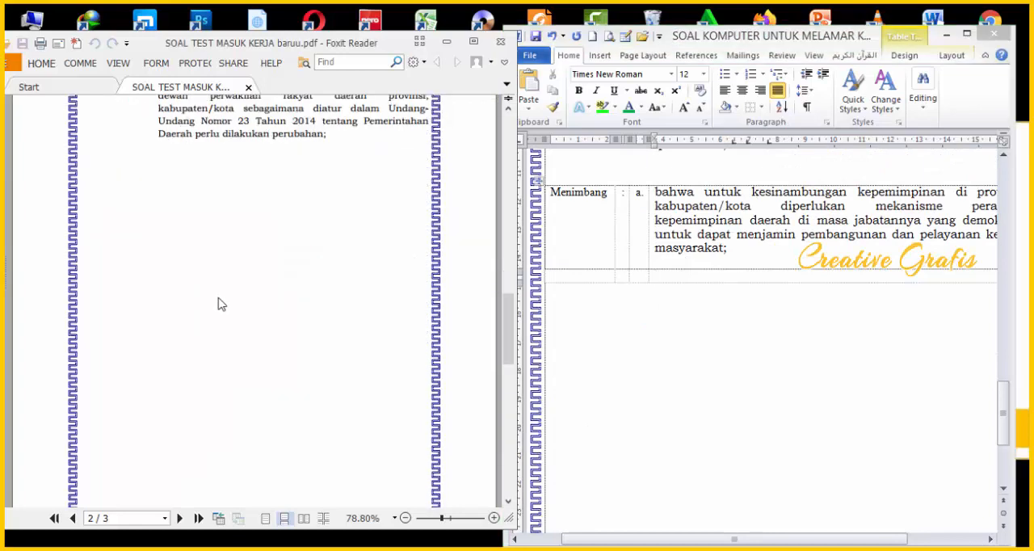
pyautogui.scroll(-3, 221, 343)
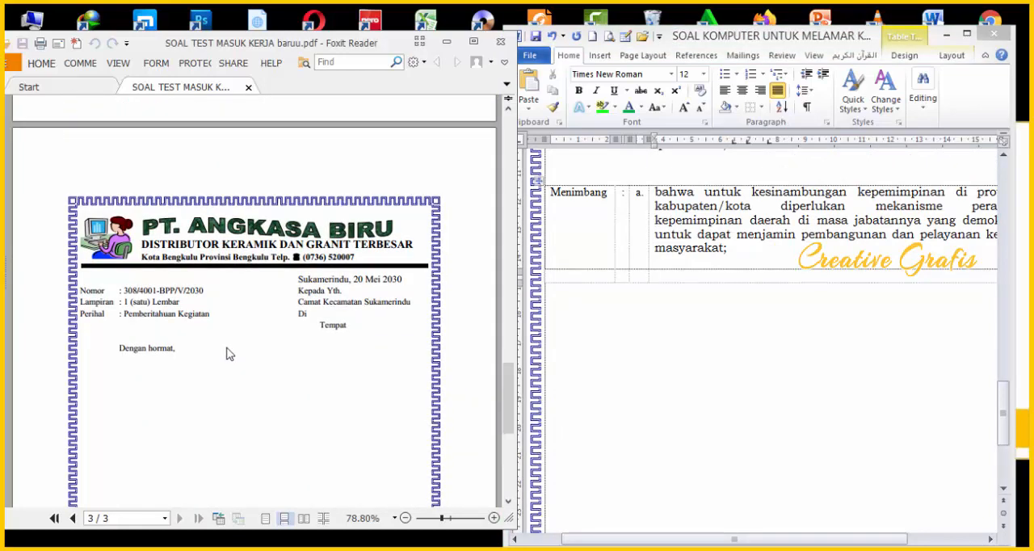
pyautogui.moveTo(145, 284); pyautogui.dragTo(328, 398)
pyautogui.click(202, 353)
pyautogui.click(652, 307)
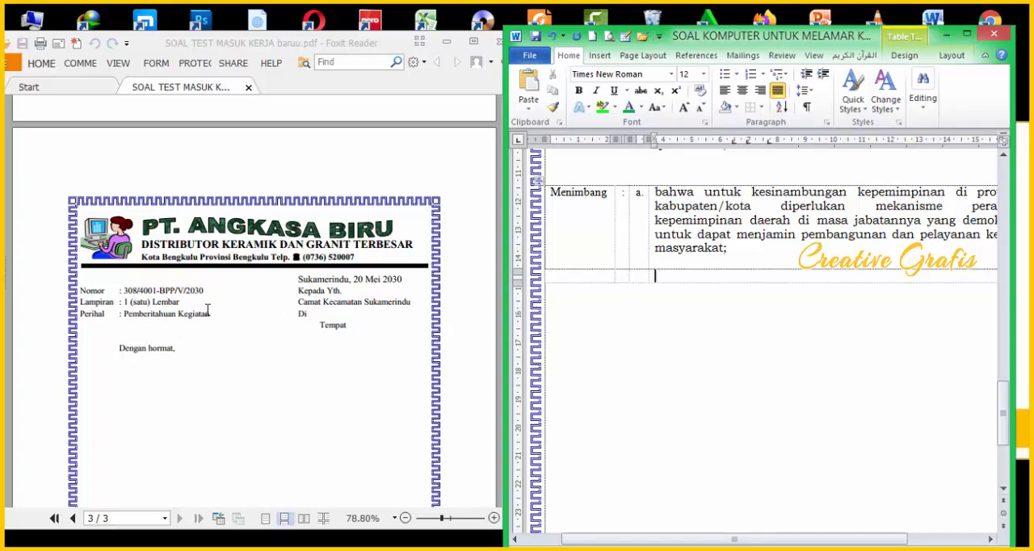
# Step: Copy the PT. ANGKASA BIRU letterhead from the first page and paste it below the "Menimbang" table
pyautogui.scroll(13, 456, 461)
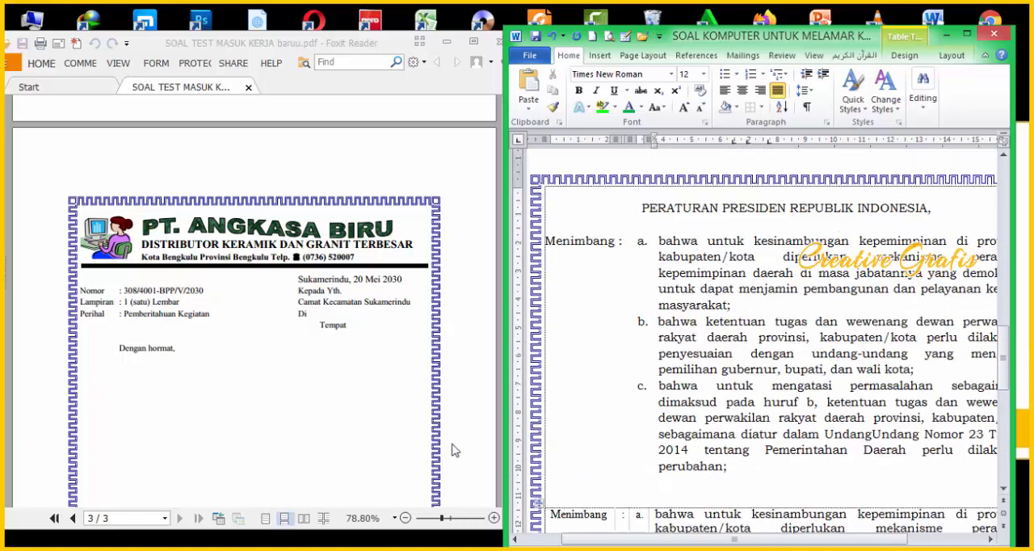
pyautogui.scroll(3, 611, 501)
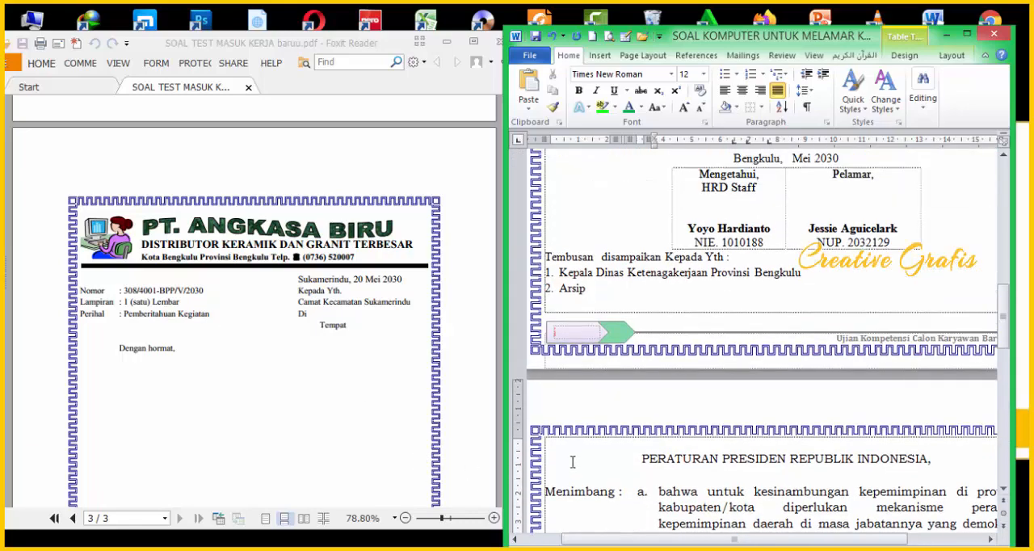
pyautogui.scroll(5, 710, 303)
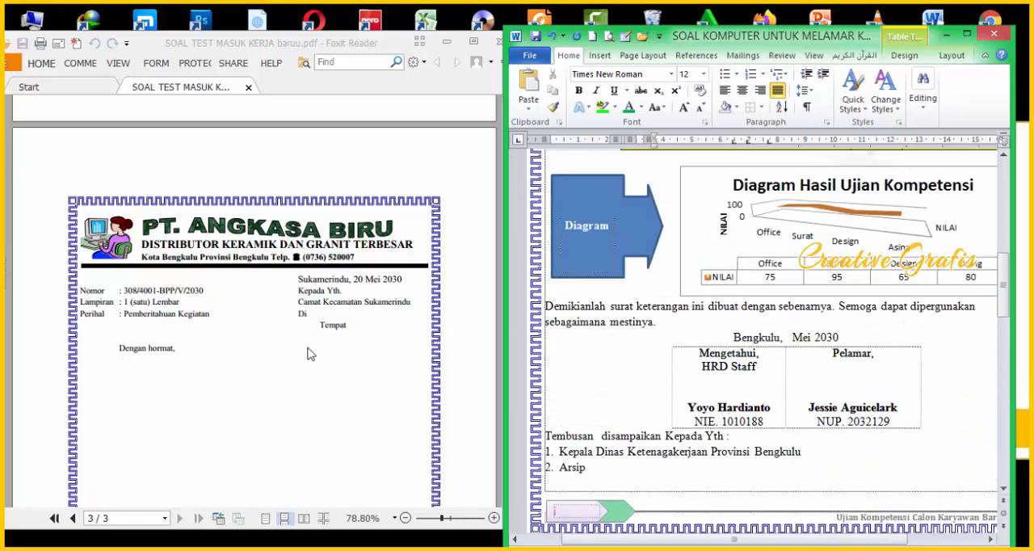
pyautogui.scroll(20, 595, 294)
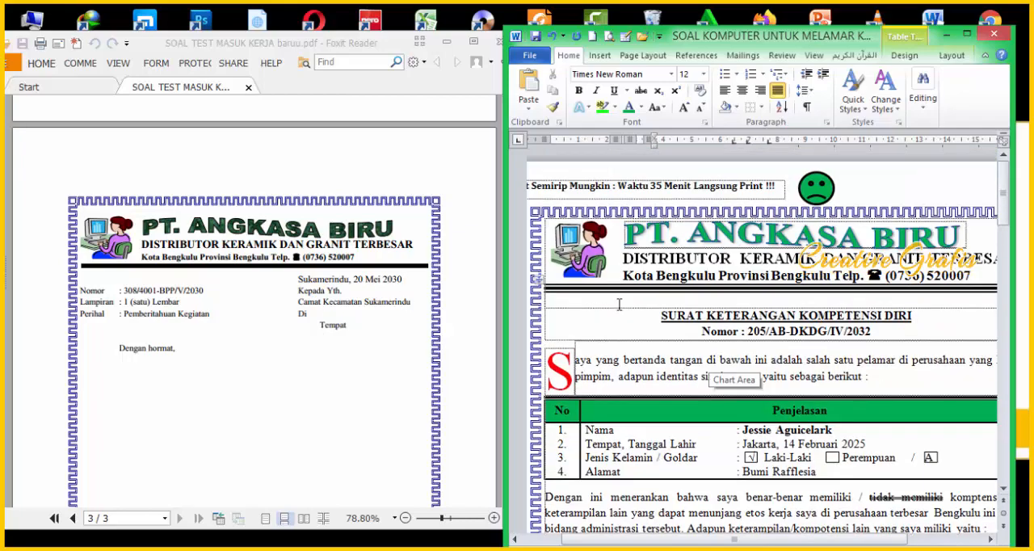
pyautogui.click(619, 242)
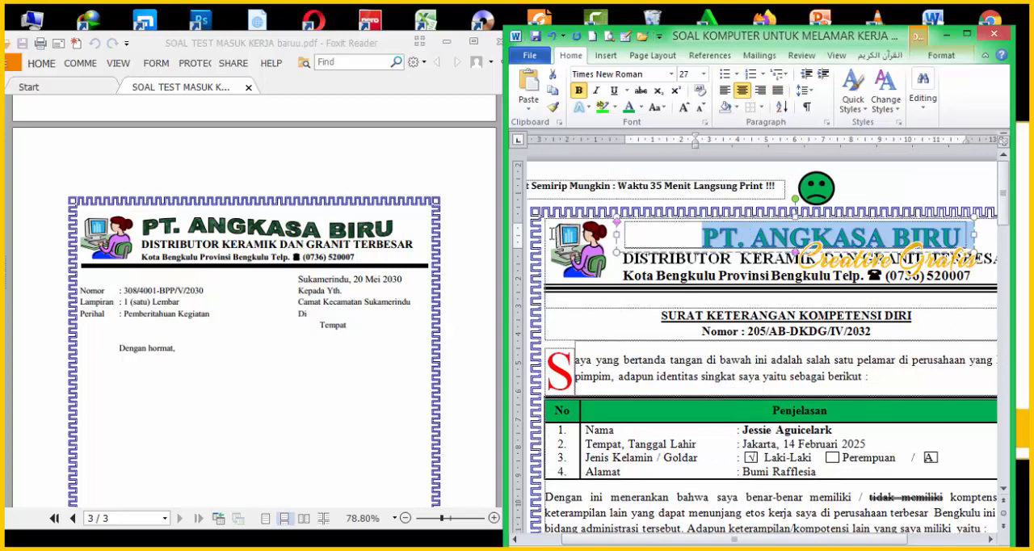
pyautogui.moveTo(552, 233); pyautogui.dragTo(776, 295)
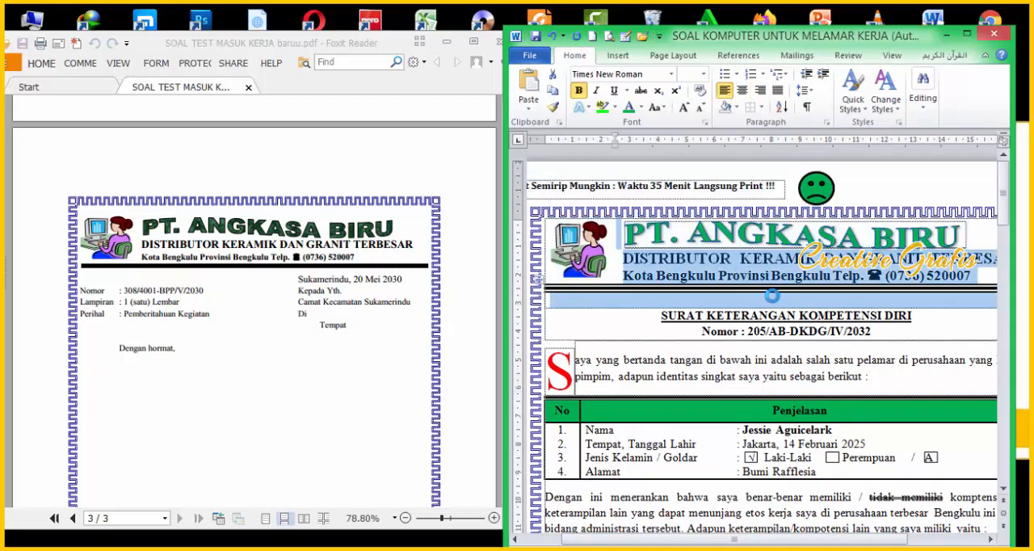
pyautogui.scroll(-9, 779, 364)
pyautogui.click(777, 365)
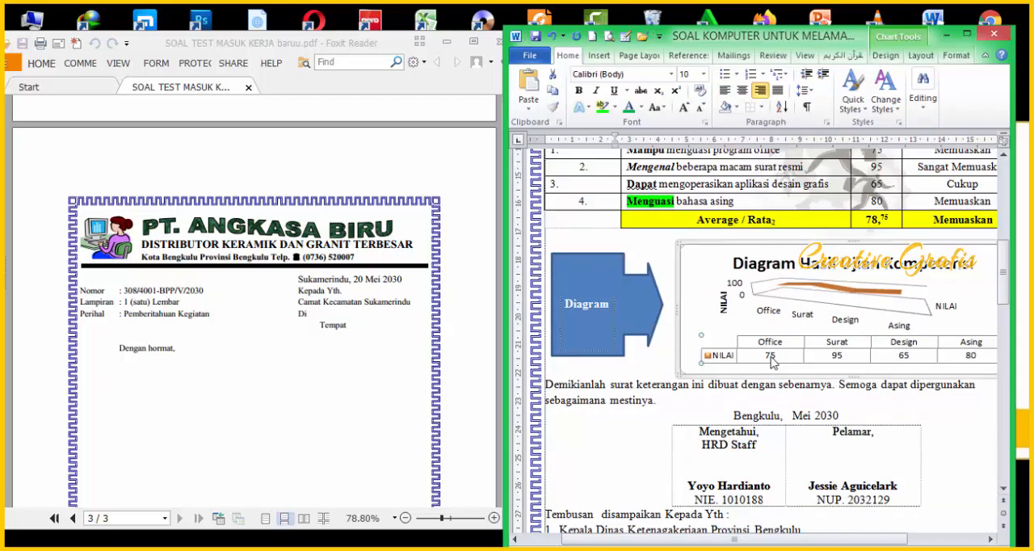
pyautogui.scroll(-17, 779, 380)
pyautogui.scroll(-3, 691, 443)
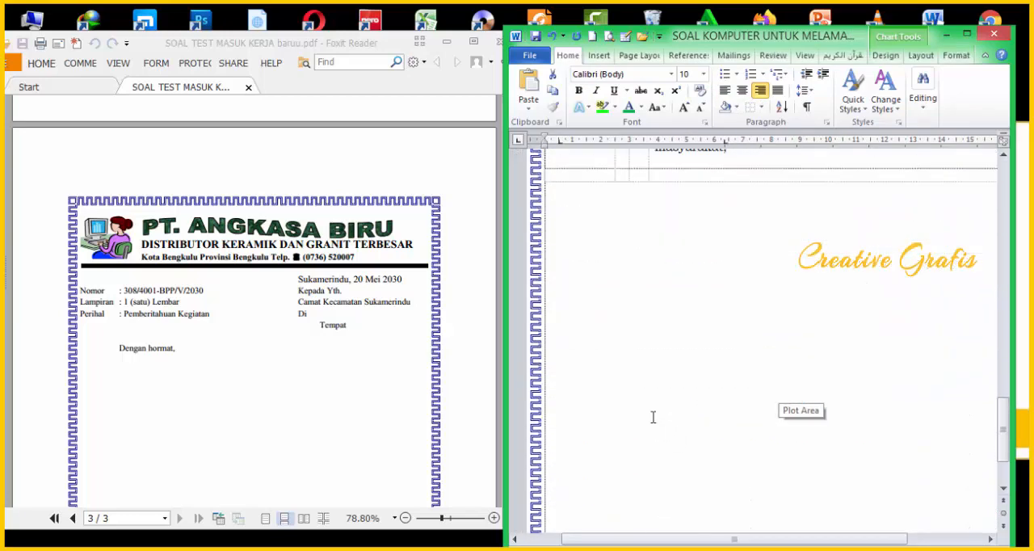
pyautogui.click(593, 283)
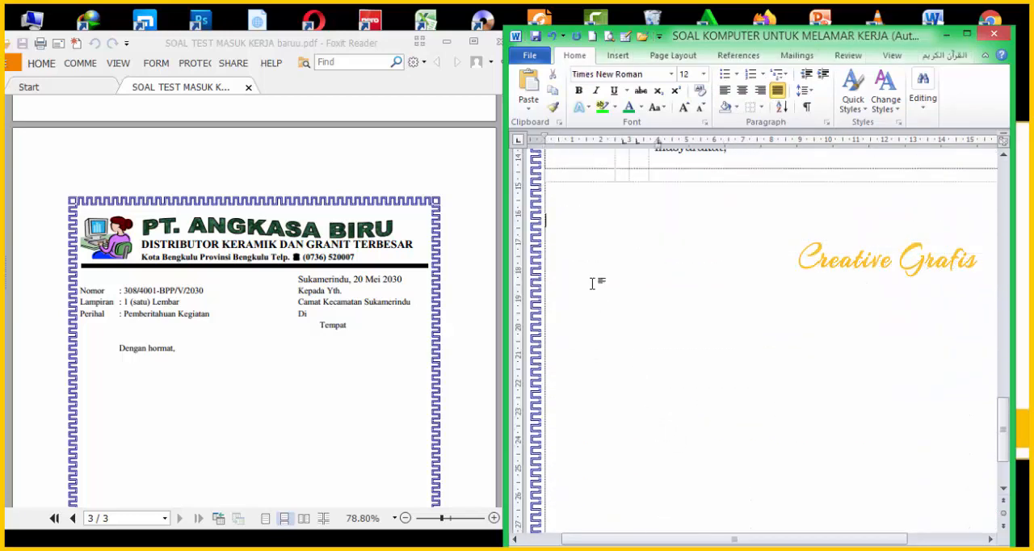
pyautogui.hotkey('ctrl', 'v')
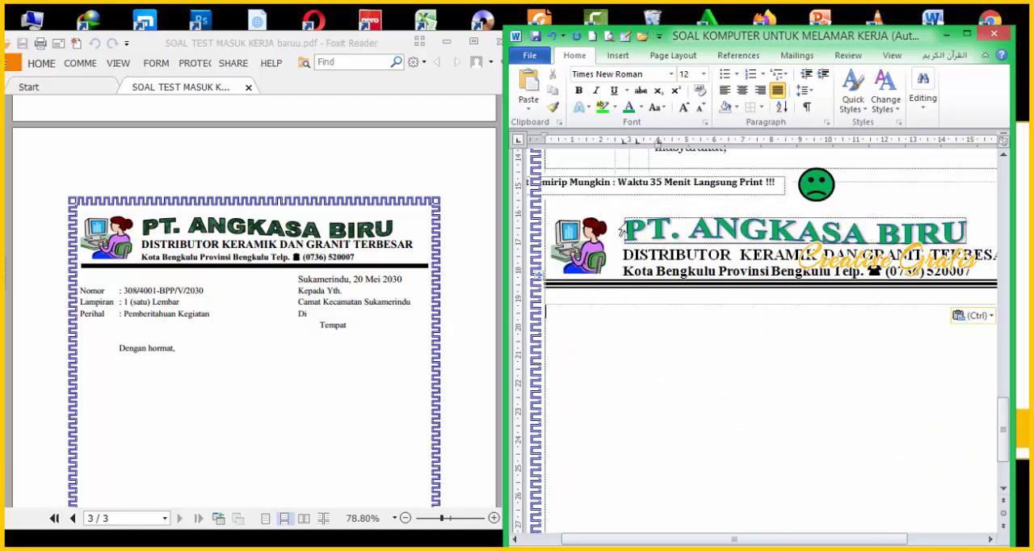
# Step: Delete the sad face shape and the "Waktu 35 Menit Langsung Print !!!" text box that came with the copied letterhead
pyautogui.click(824, 185)
pyautogui.press('Delete')
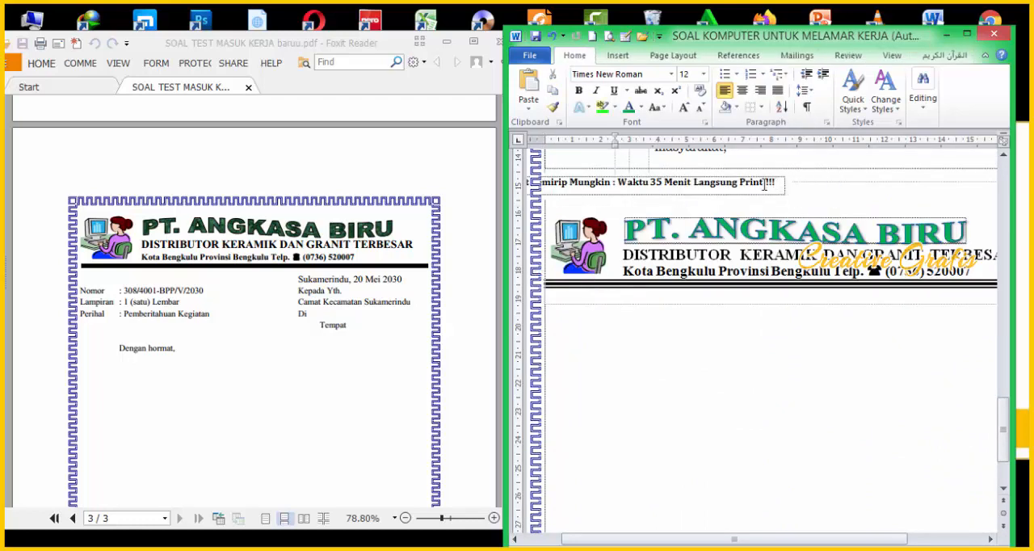
pyautogui.click(771, 184)
pyautogui.click(776, 200)
pyautogui.press('Delete')
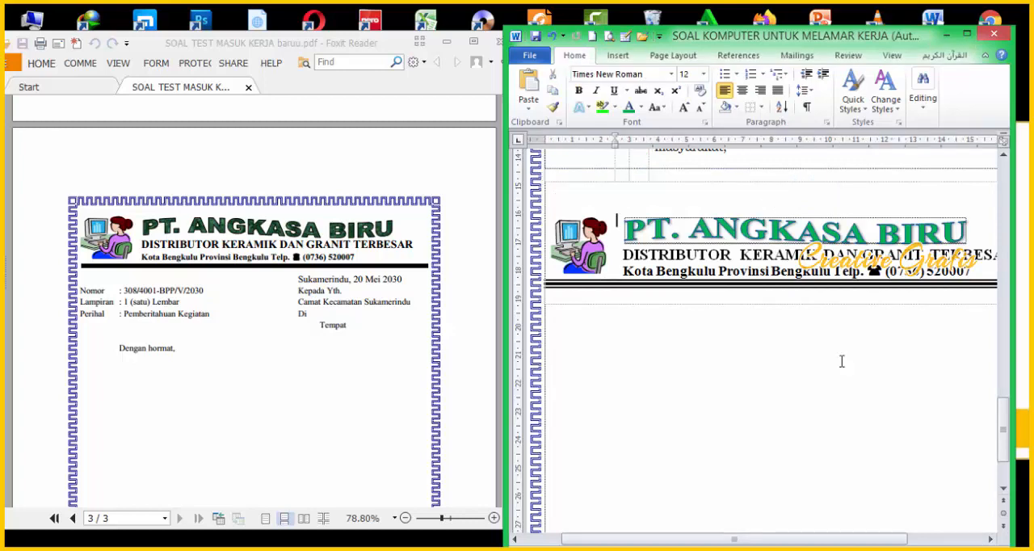
pyautogui.scroll(-1, 843, 388)
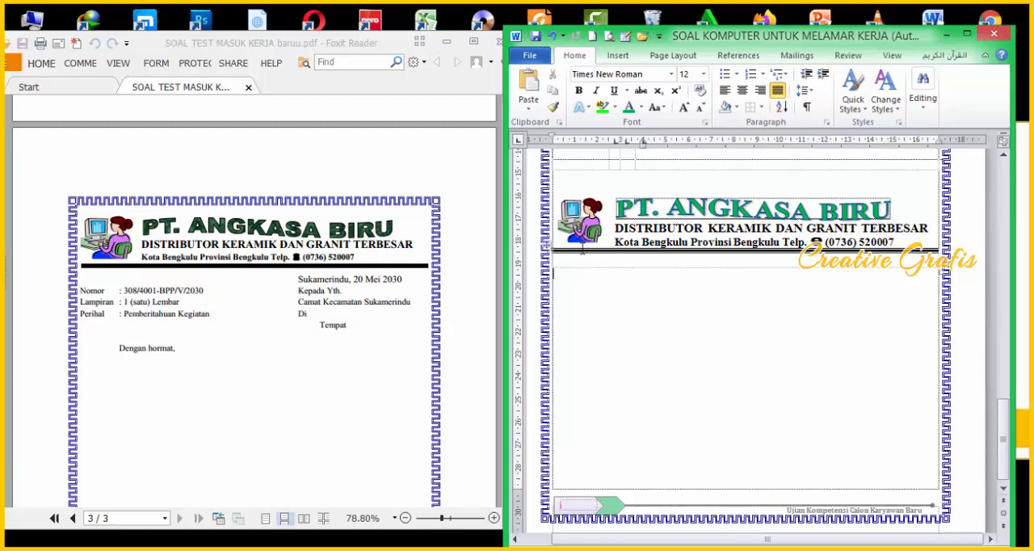
pyautogui.click(619, 55)
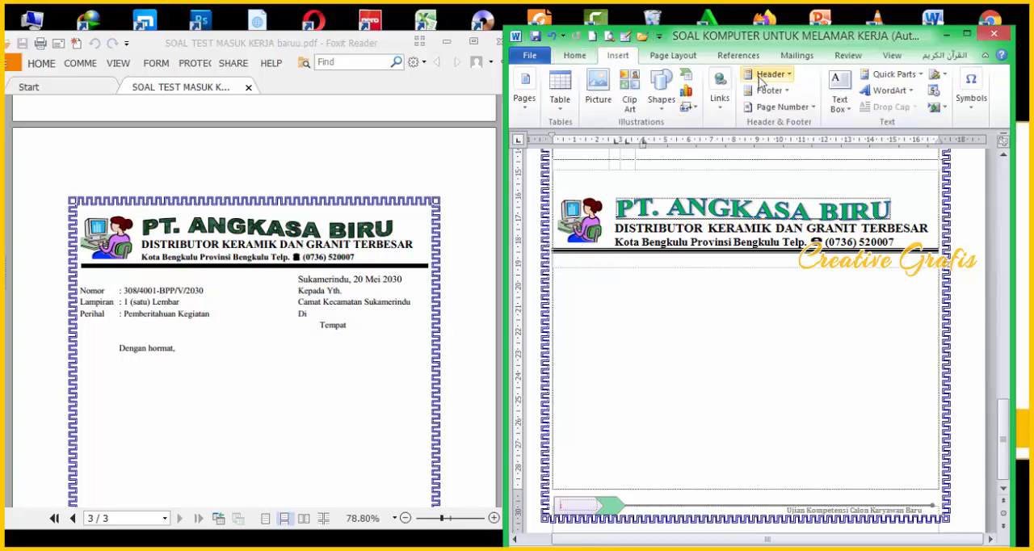
pyautogui.click(567, 110)
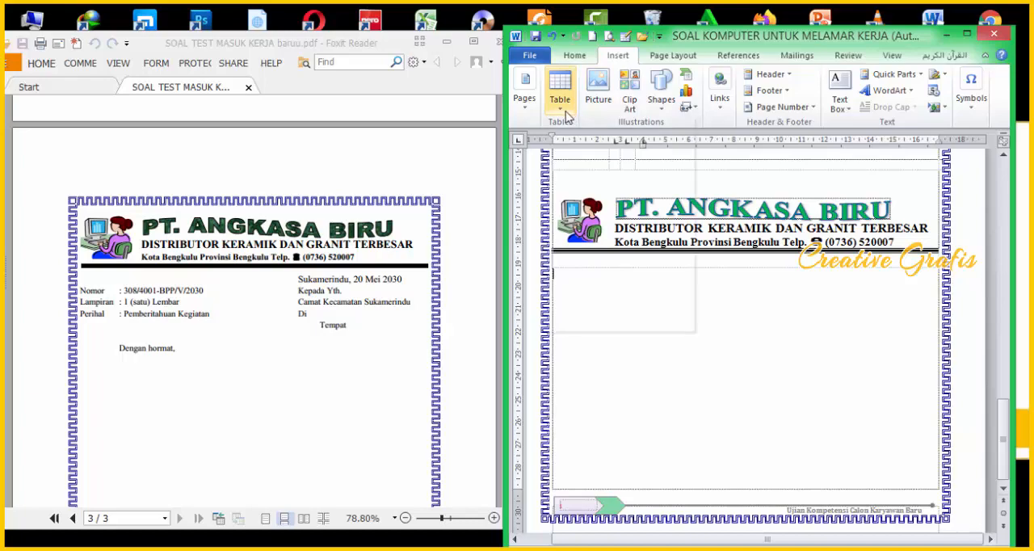
pyautogui.click(719, 336)
# Step: Maximize the Word window and insert a two-column, one-row table a line below the copied PT. ANGKASA BIRU letterhead
pyautogui.click(967, 36)
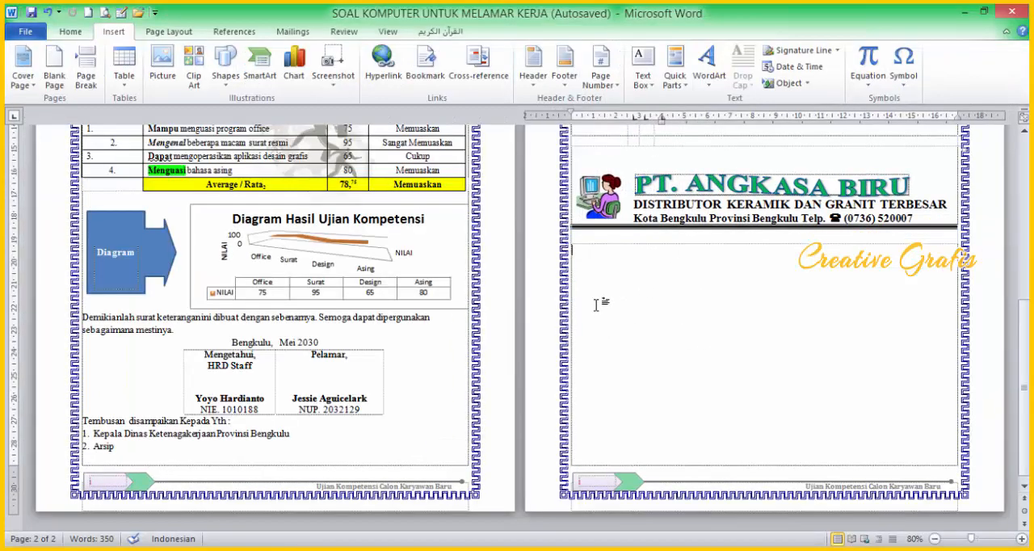
pyautogui.scroll(2, 594, 260)
pyautogui.click(583, 313)
pyautogui.press('Return')
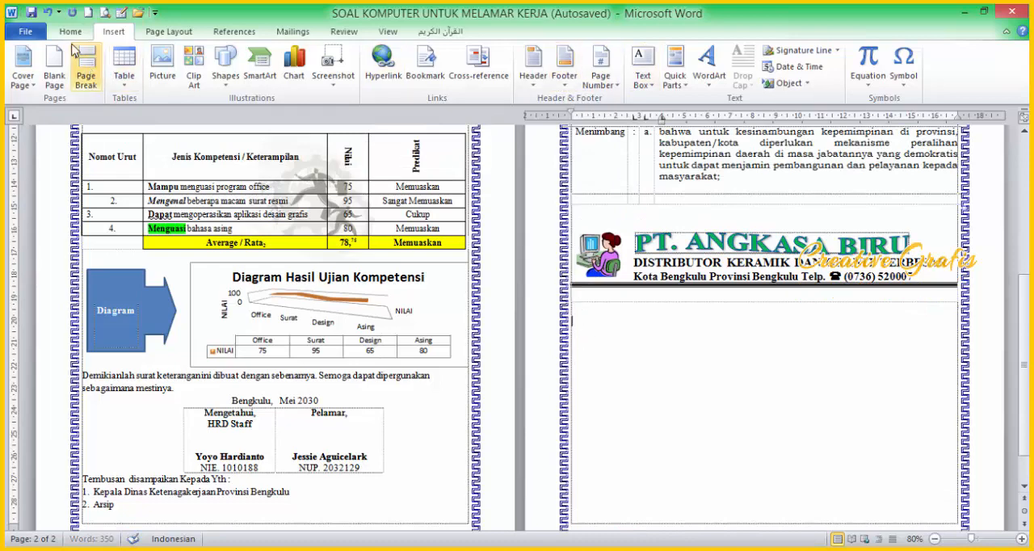
pyautogui.click(123, 84)
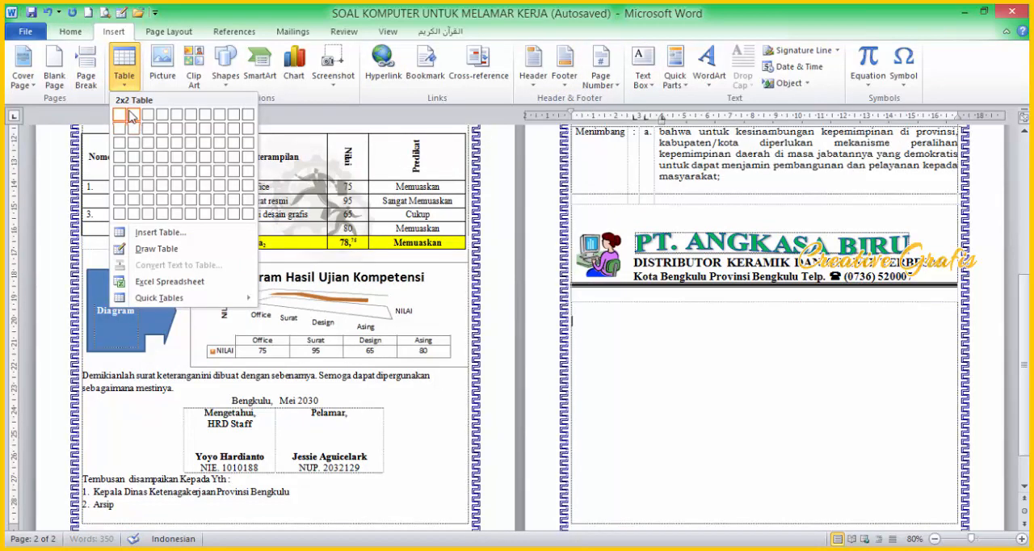
pyautogui.click(132, 114)
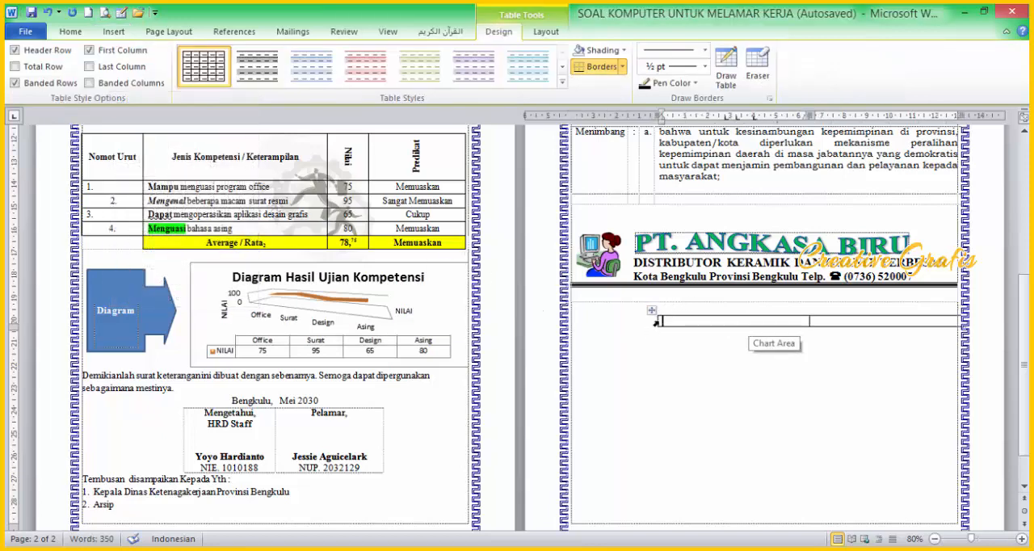
# Step: Extend the new table's left edge to the page margin and remove all of its borders
pyautogui.moveTo(656, 321); pyautogui.dragTo(570, 322)
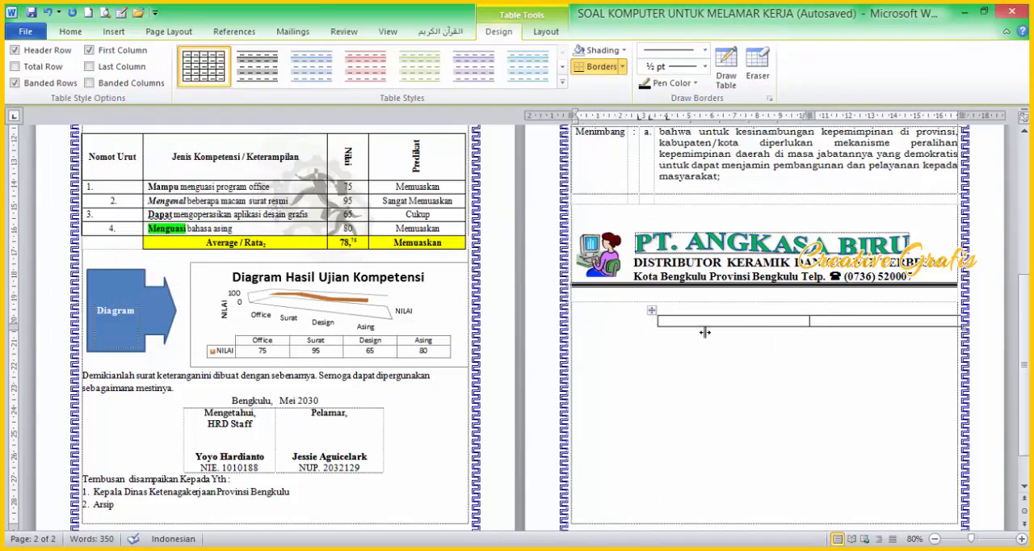
pyautogui.moveTo(842, 324); pyautogui.dragTo(762, 331)
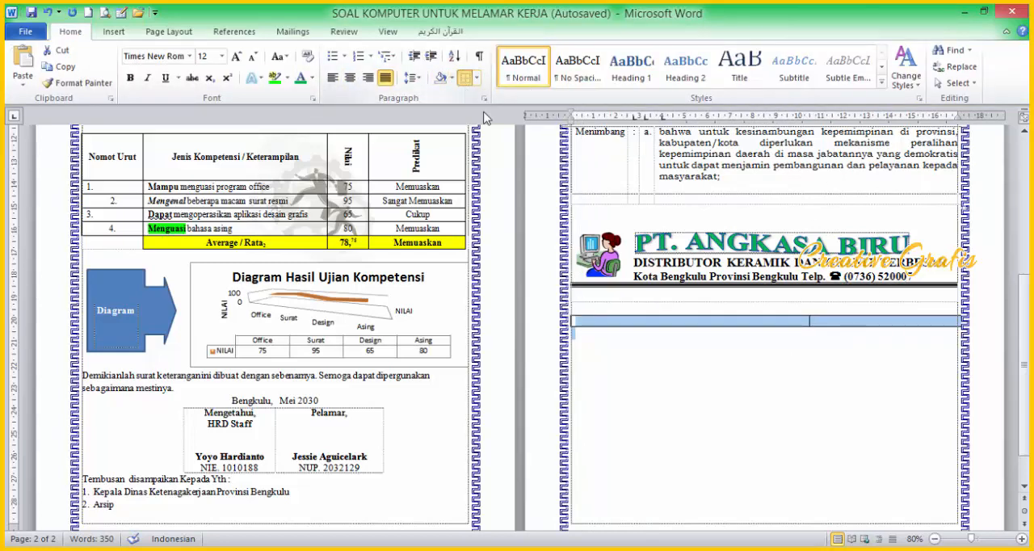
pyautogui.click(794, 329)
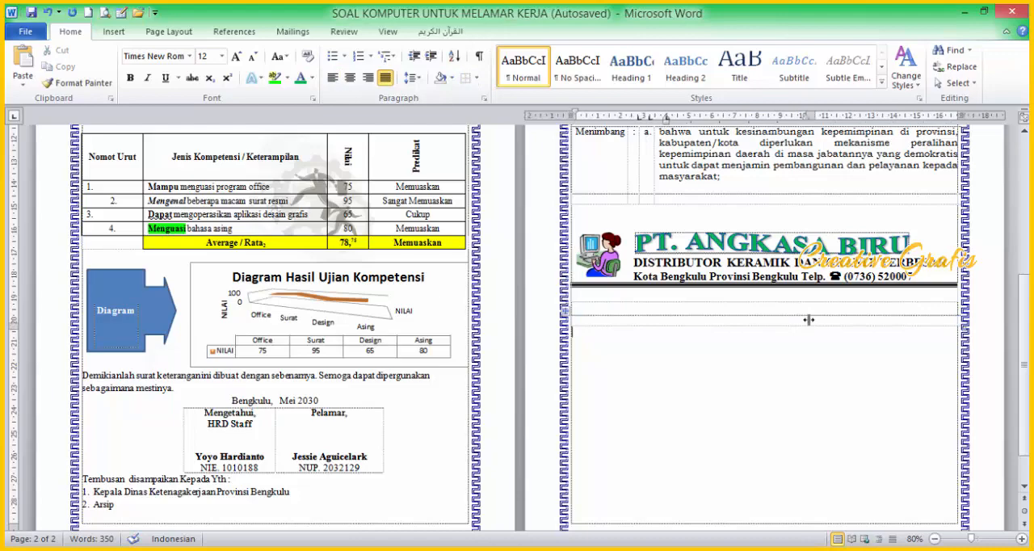
# Step: Shrink the Word window to show it beside the PDF and enter "Sukamerindu, 20 Mei 2030" on the line above the table
pyautogui.click(983, 13)
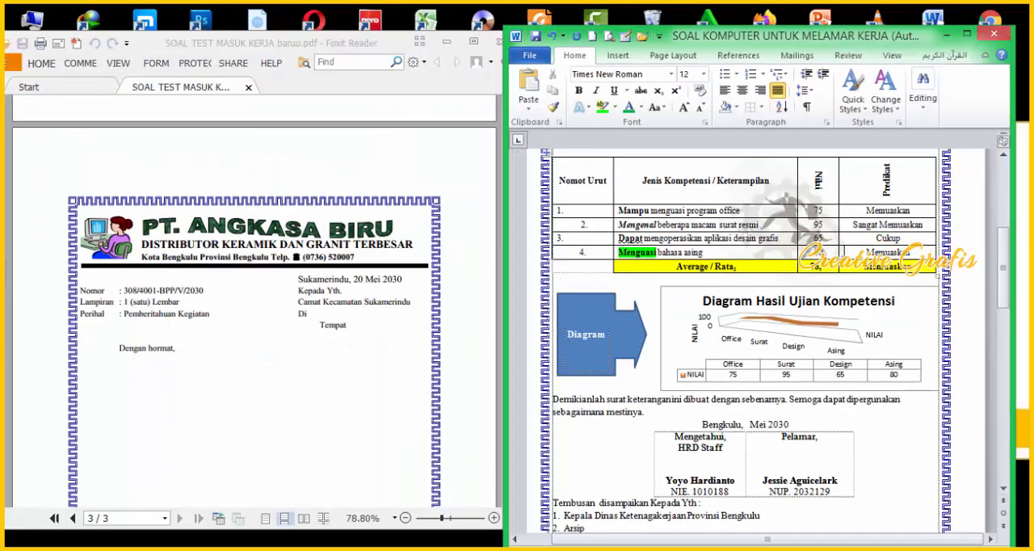
pyautogui.scroll(1, 796, 342)
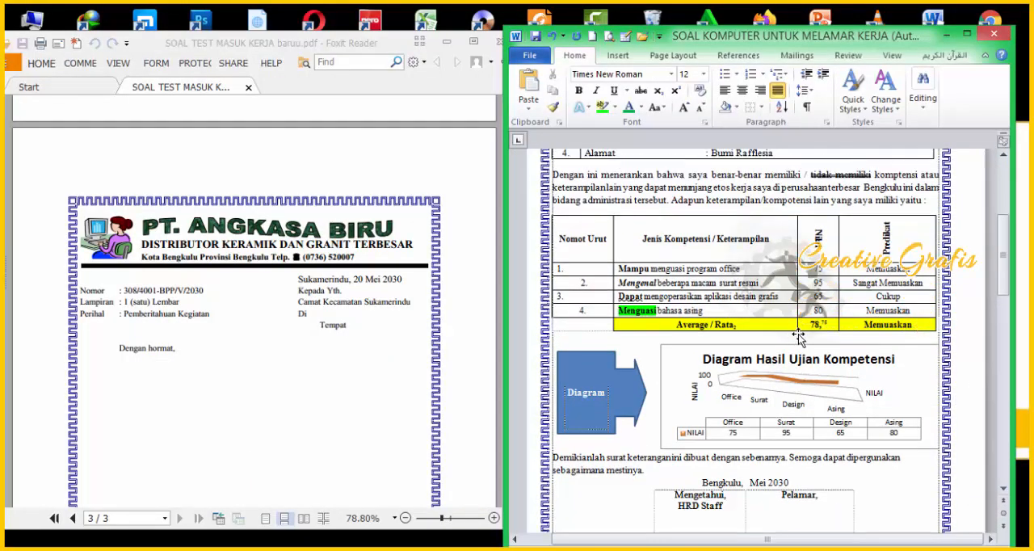
pyautogui.scroll(-1, 796, 342)
pyautogui.scroll(-15, 766, 406)
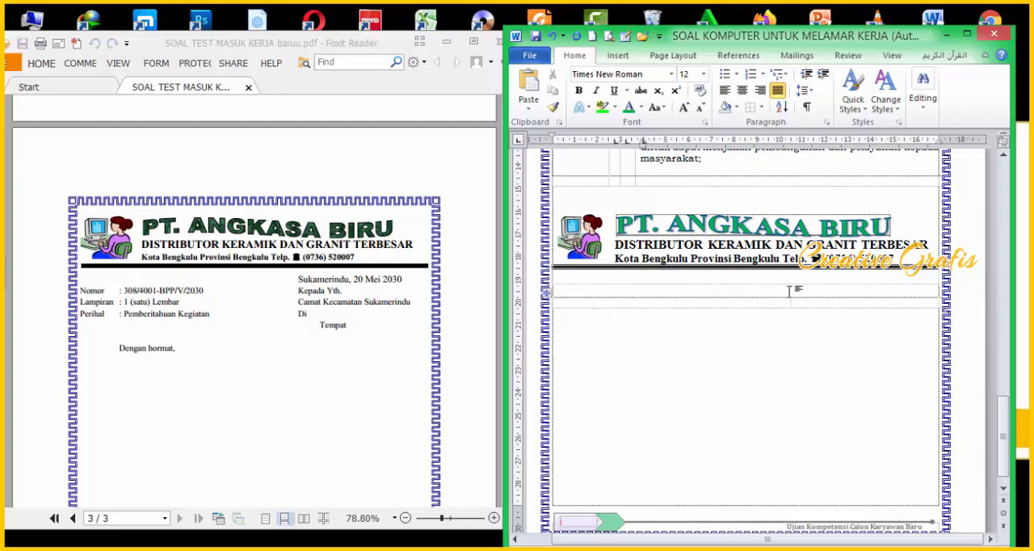
pyautogui.write('sukamerindu, 20 Mei 2030')
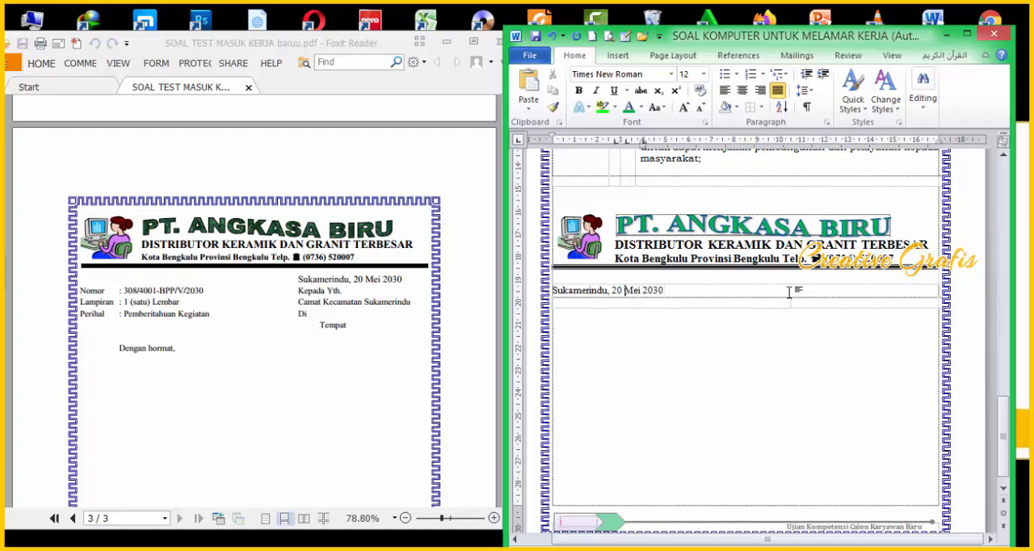
# Step: Indent the "Sukamerindu, 20 Mei 2030" date line from its start towards the table's second column
pyautogui.click(789, 292)
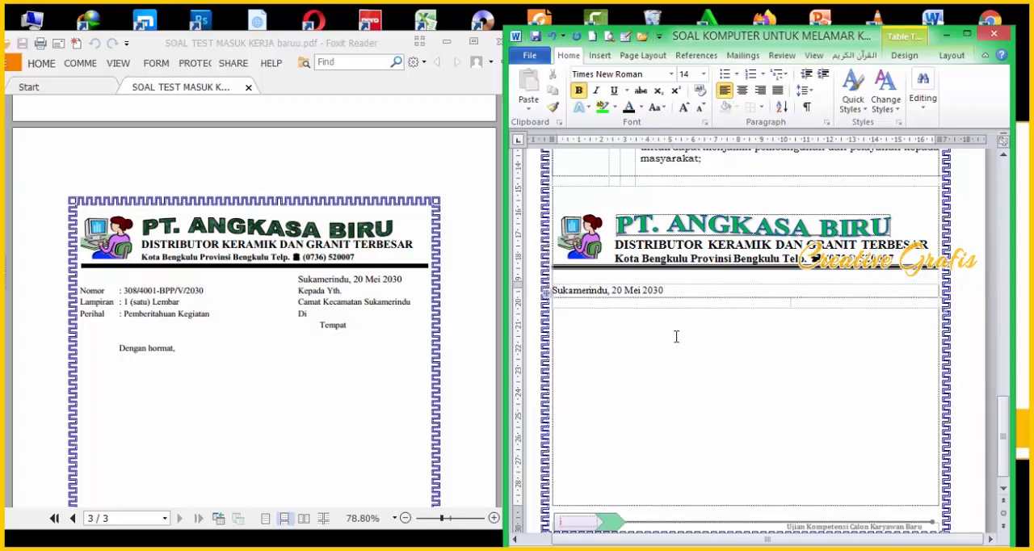
pyautogui.click(548, 293)
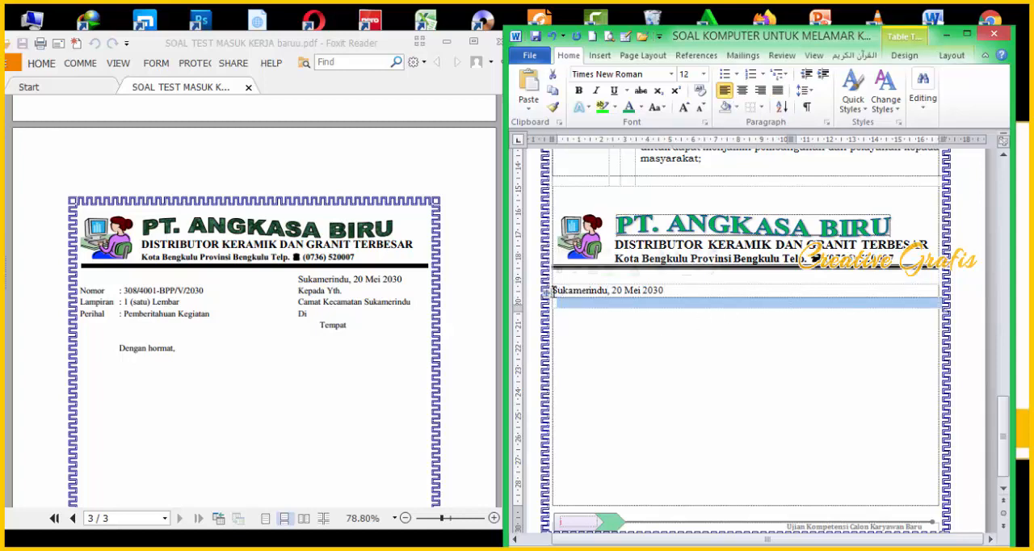
pyautogui.click(554, 291)
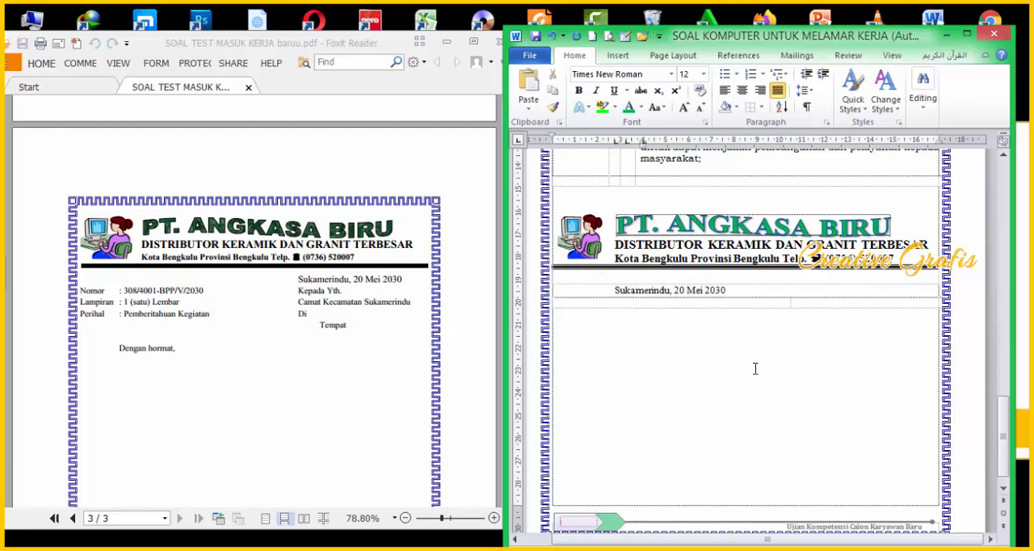
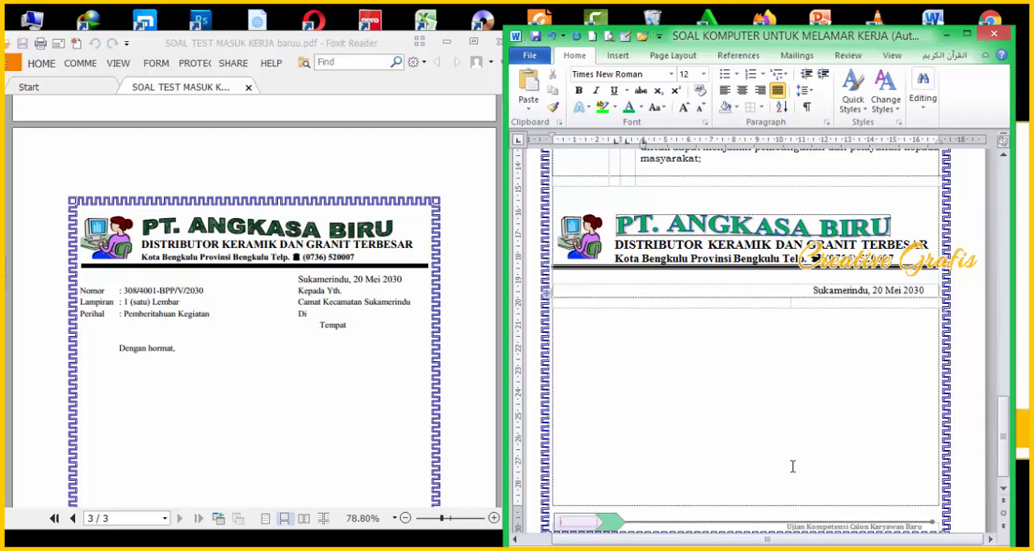
# Step: Enter the labels "Nomor :", "Lampiran :" and "Perihal :" on separate lines in the first cell of the table below the date
pyautogui.click(614, 299)
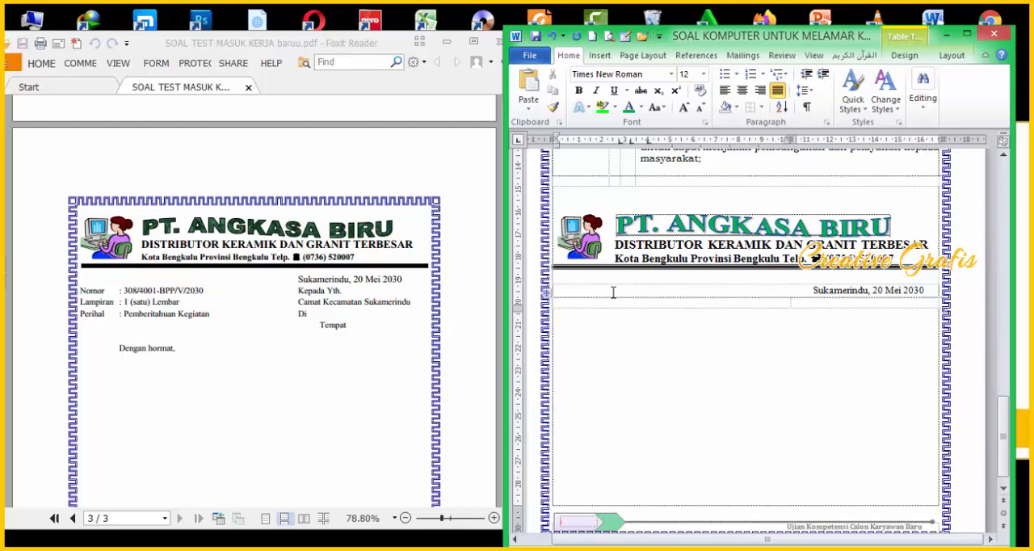
pyautogui.click(226, 378)
pyautogui.scroll(3, 222, 382)
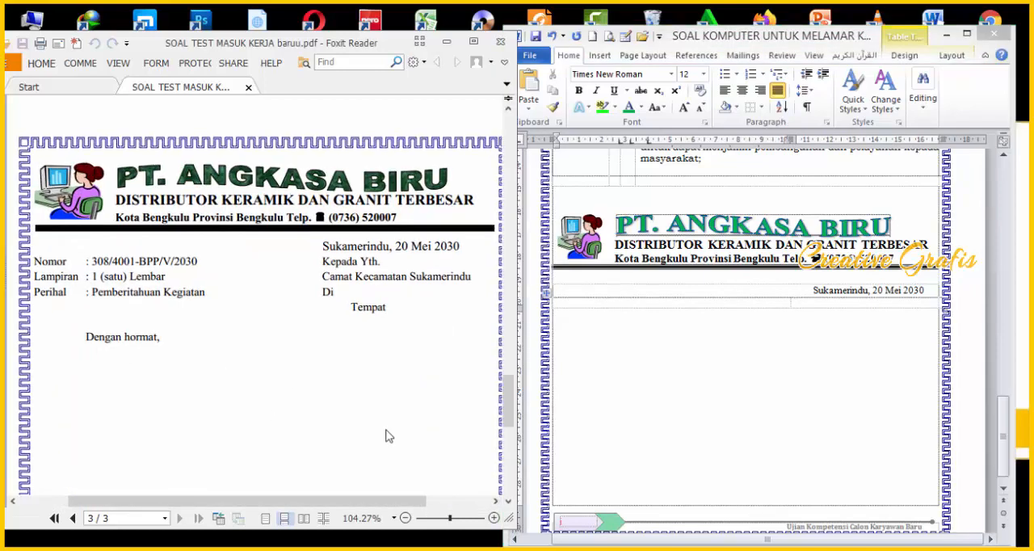
pyautogui.click(592, 300)
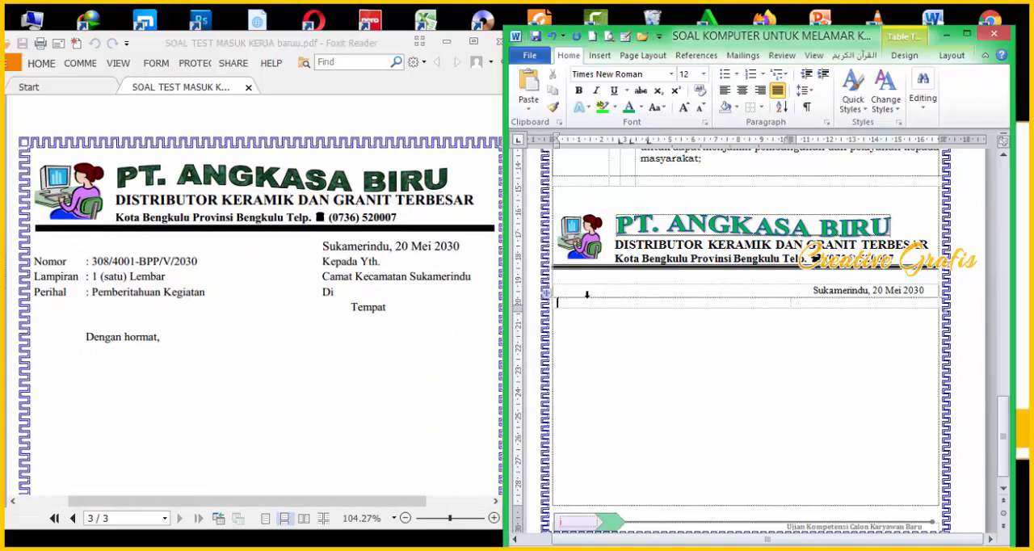
pyautogui.scroll(1, 587, 295)
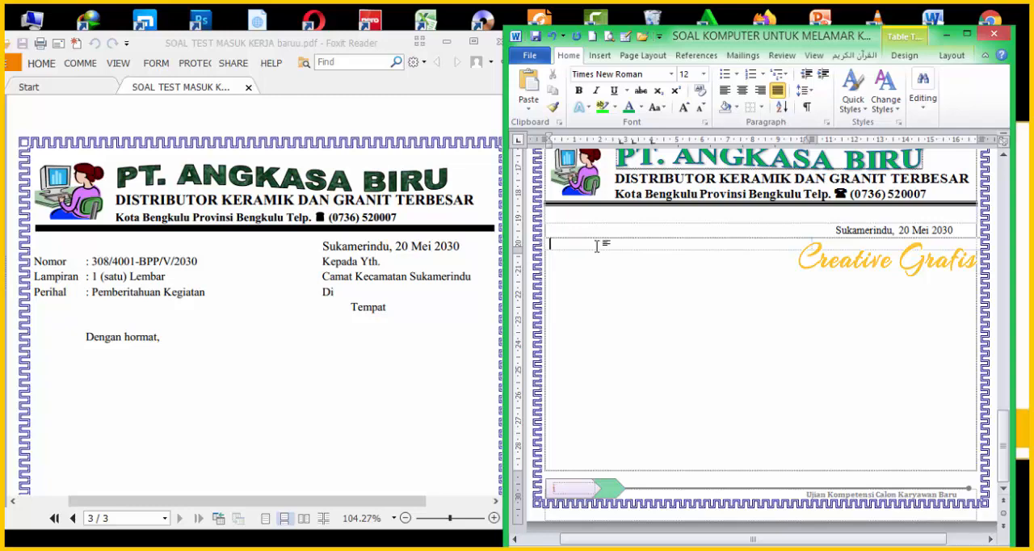
pyautogui.write('nomor :')
pyautogui.press('Return')
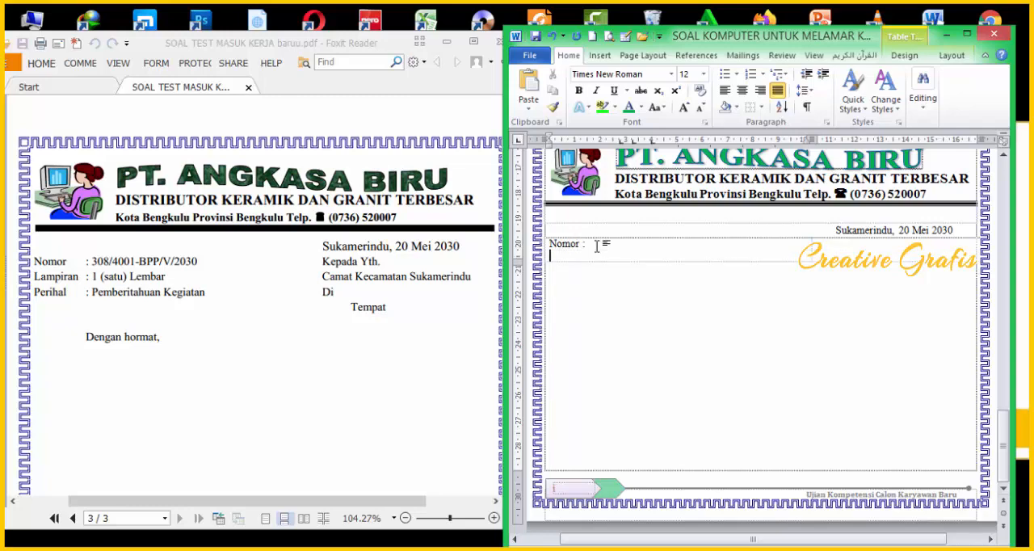
pyautogui.write('lampiran :')
pyautogui.press('Return')
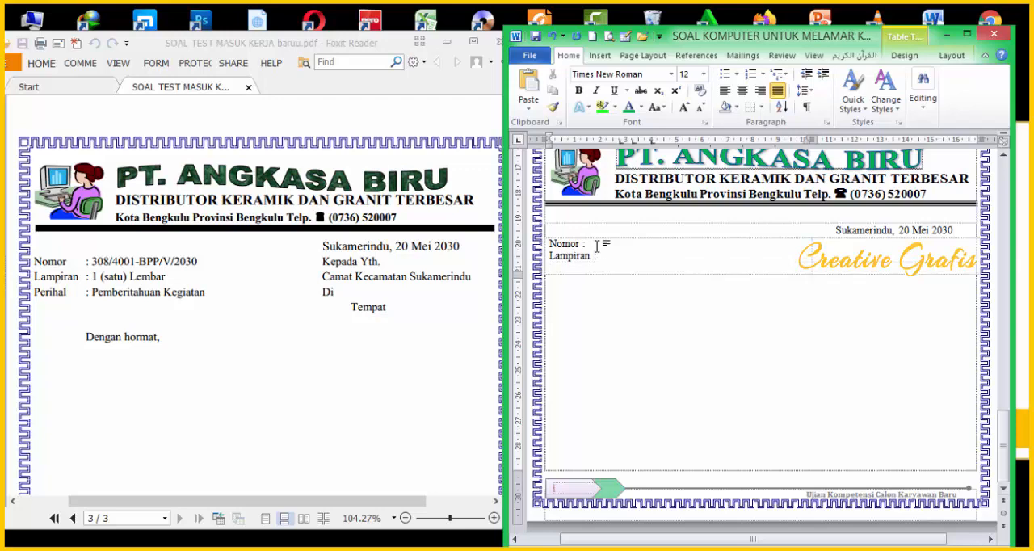
pyautogui.write('perihal :')
# Step: Insert a "Sifat :" line between the "Nomor" and "Lampiran" lines
pyautogui.click(608, 247)
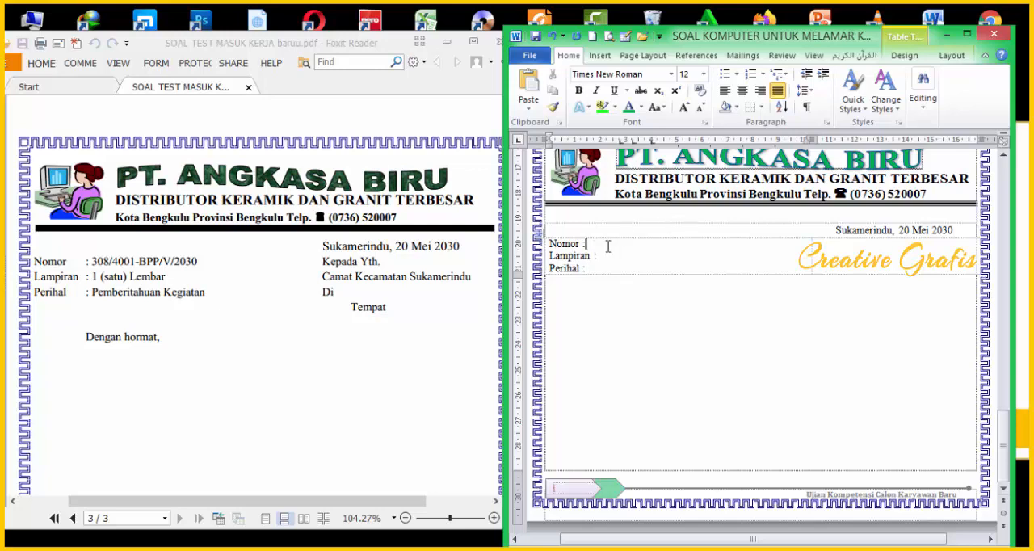
pyautogui.press('Return')
pyautogui.write('S')
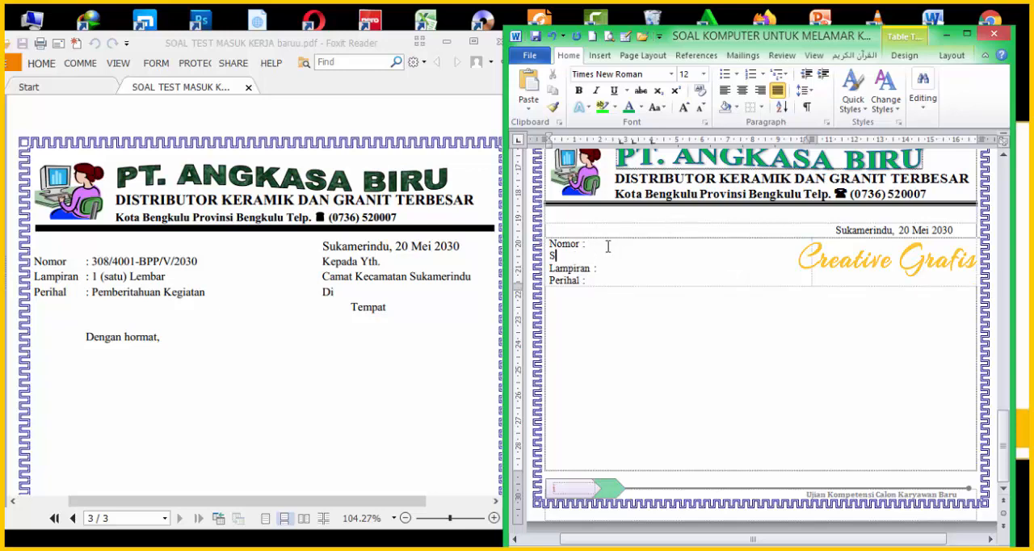
pyautogui.write('ifat :')
# Step: Set a tab stop at about 2 cm for the four label lines and align all their colons to it
pyautogui.moveTo(552, 243); pyautogui.dragTo(587, 280)
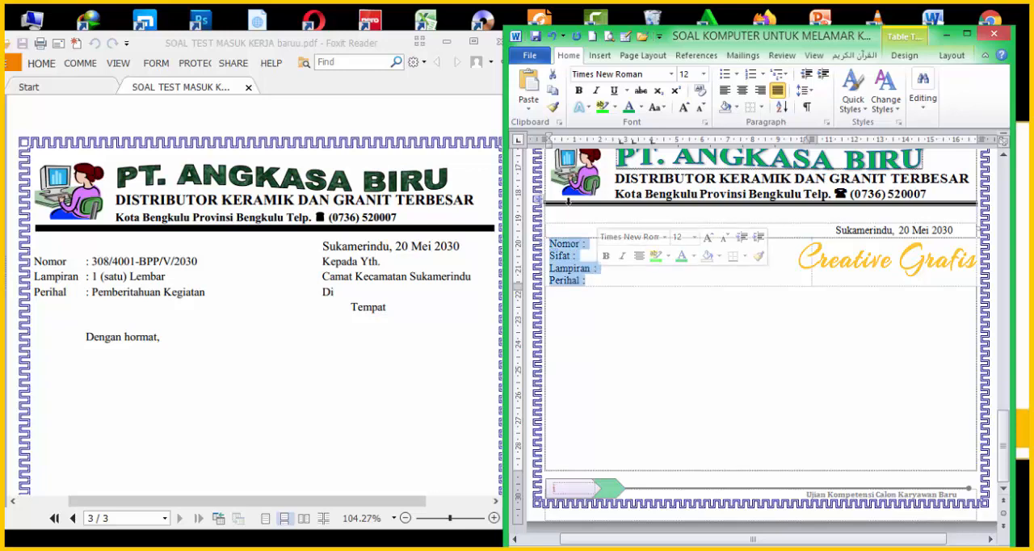
pyautogui.moveTo(621, 145); pyautogui.dragTo(597, 147)
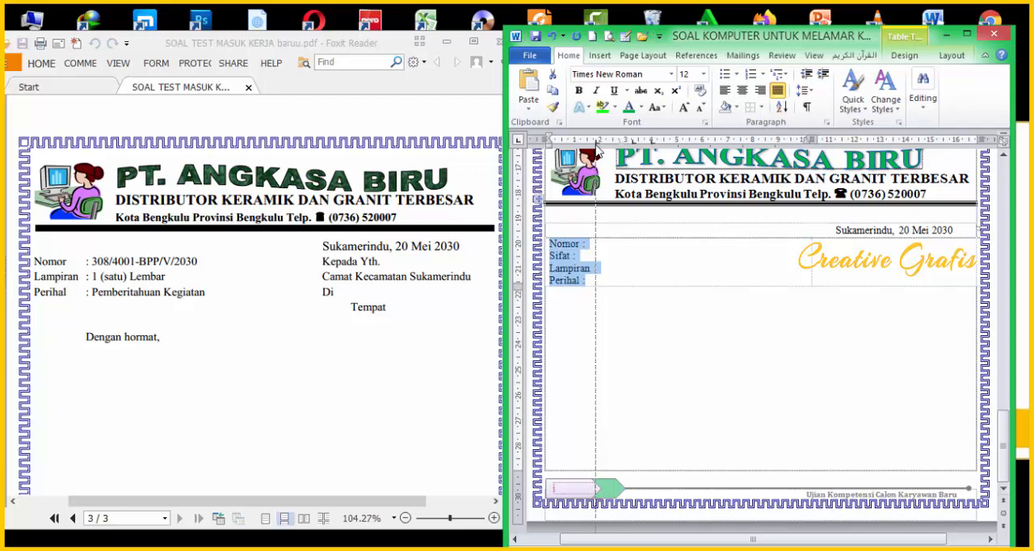
pyautogui.moveTo(596, 150); pyautogui.dragTo(597, 146)
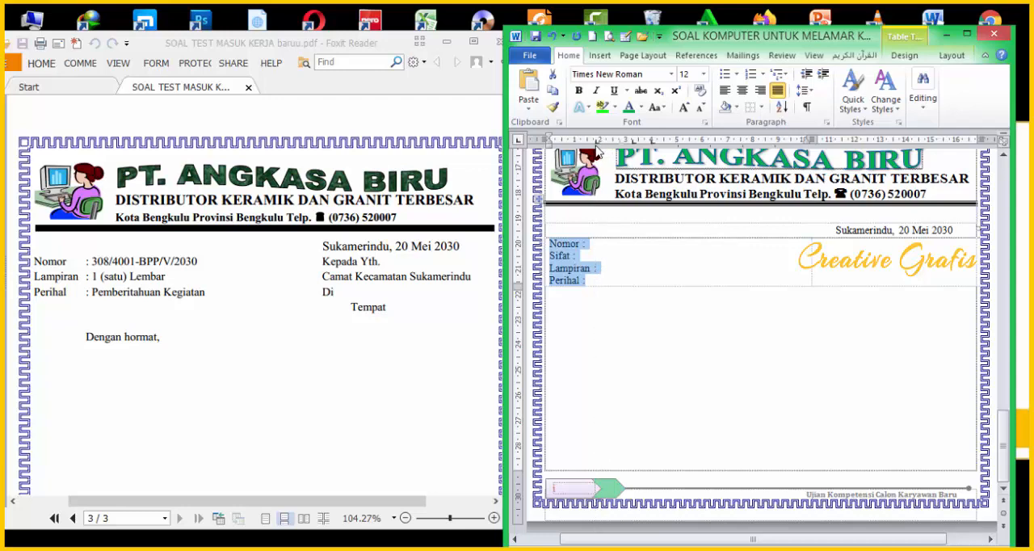
pyautogui.click(581, 243)
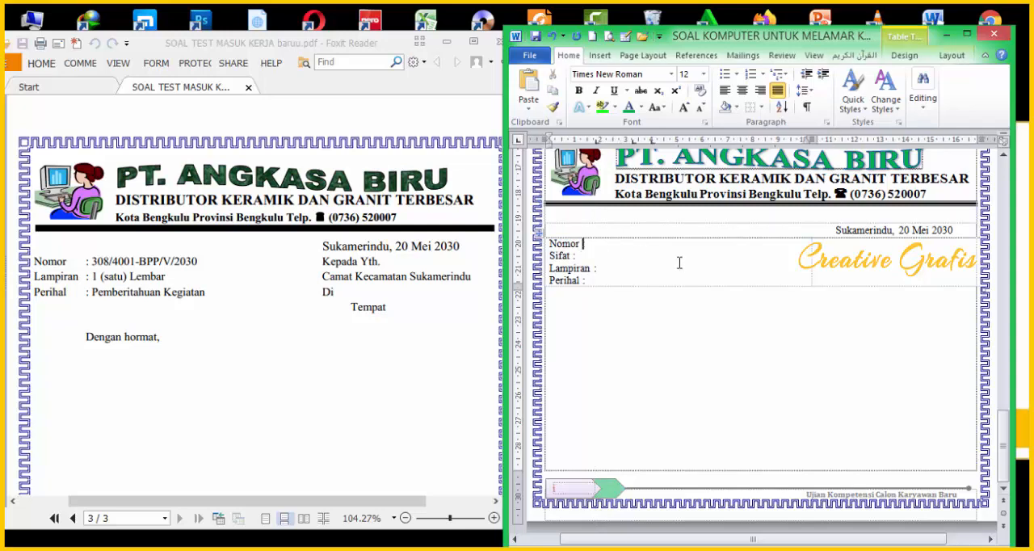
pyautogui.press('Tab')
pyautogui.press('Tab')
pyautogui.click(595, 267)
pyautogui.click(582, 279)
pyautogui.press('Tab')
# Step: Fill in "308/4001-BPP/V/2030" for Nomor and "Biasa" for Sifat after the colons
pyautogui.write('3')
pyautogui.write('08/4001-BPP/V/2')
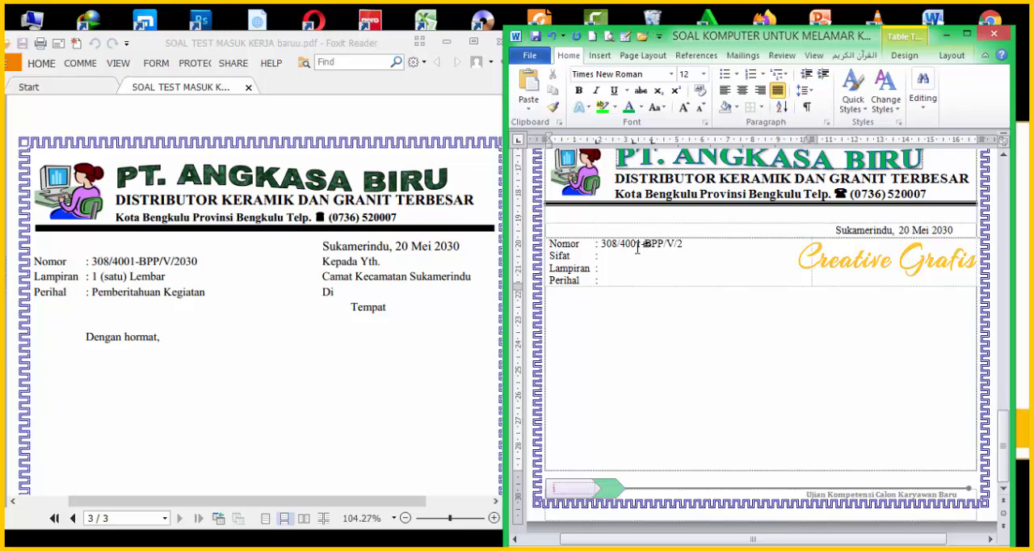
pyautogui.write('030')
pyautogui.click(650, 263)
pyautogui.press('Down')
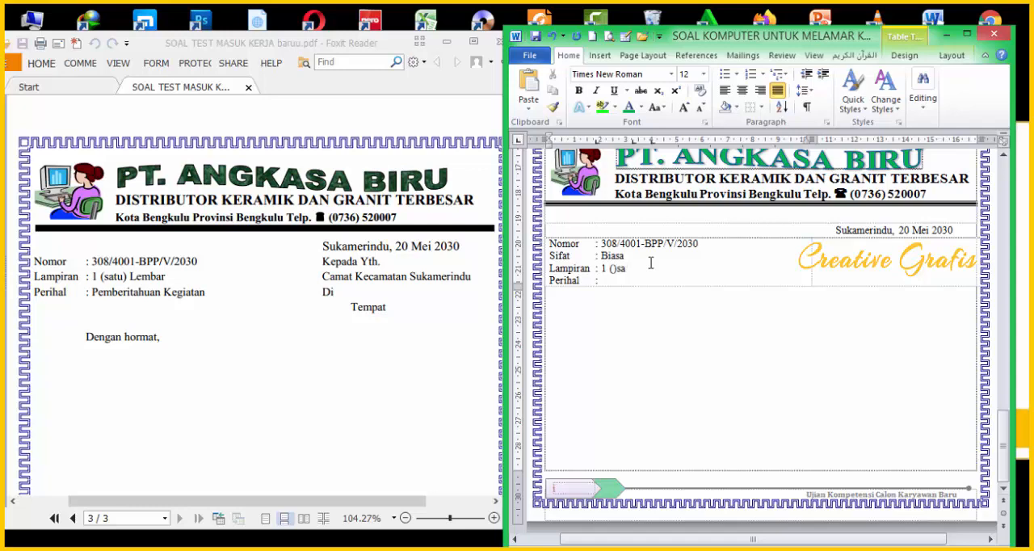
# Step: Fill in "1 (satu) Lembar" for Lampiran and "Pemberitahuan Kegiatan" for Perihal
pyautogui.write('1 (sat)')
pyautogui.write('u) Lemba')
pyautogui.write(' Pemberit')
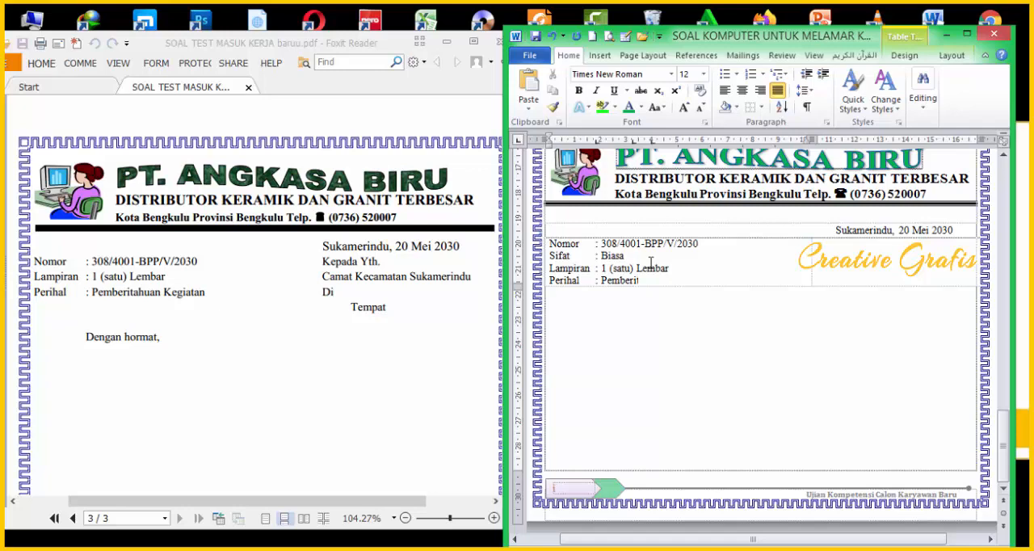
pyautogui.write('ahuan ke')
pyautogui.write(' Keg')
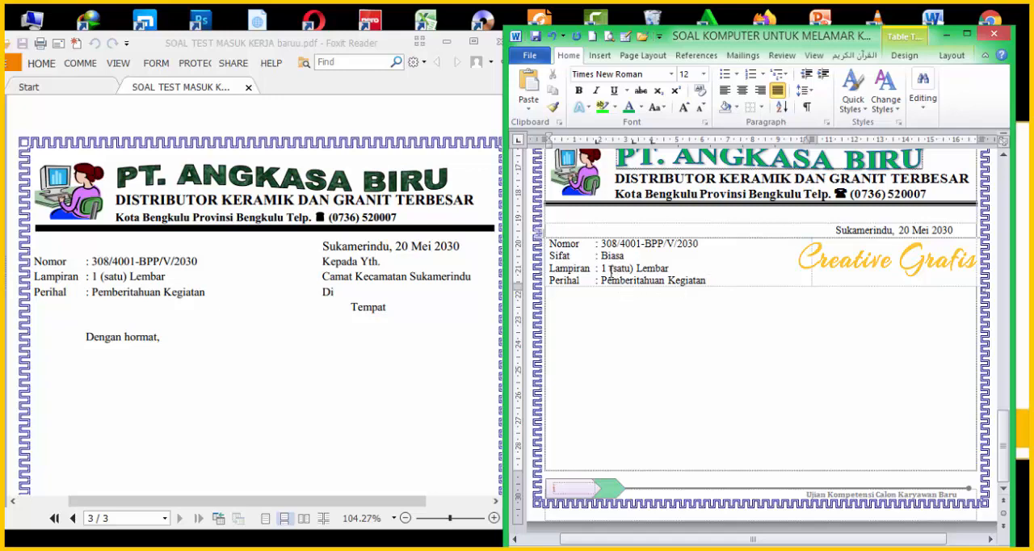
# Step: Enter the recipient lines "Kepada Yth.", "Camat Kecamatan Sukamerindu", "Di" and "Tempat" in the table's second cell
pyautogui.click(868, 258)
pyautogui.write('Kepada Yth.')
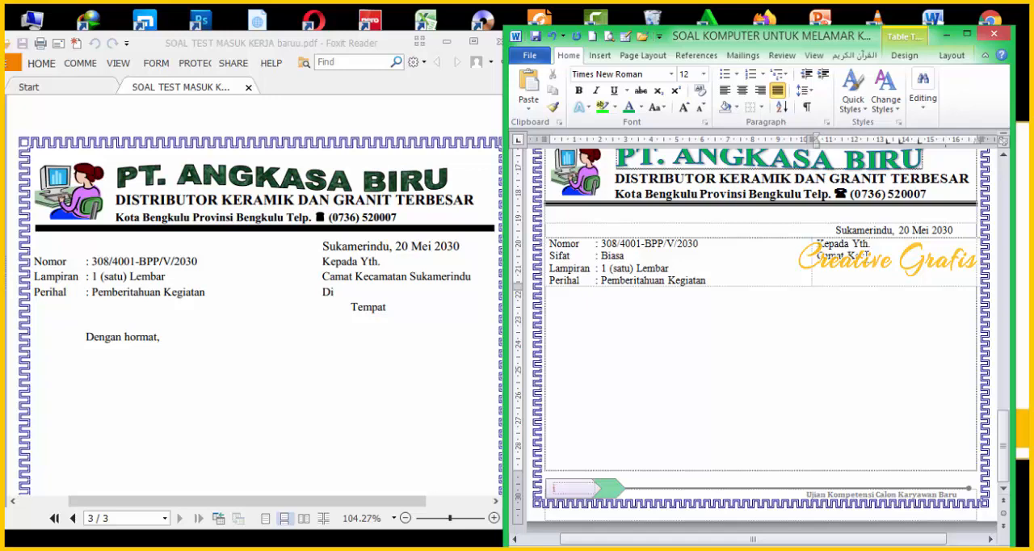
pyautogui.press('BackSpace')
pyautogui.press('BackSpace')
pyautogui.write('amat')
pyautogui.write('Tempat')
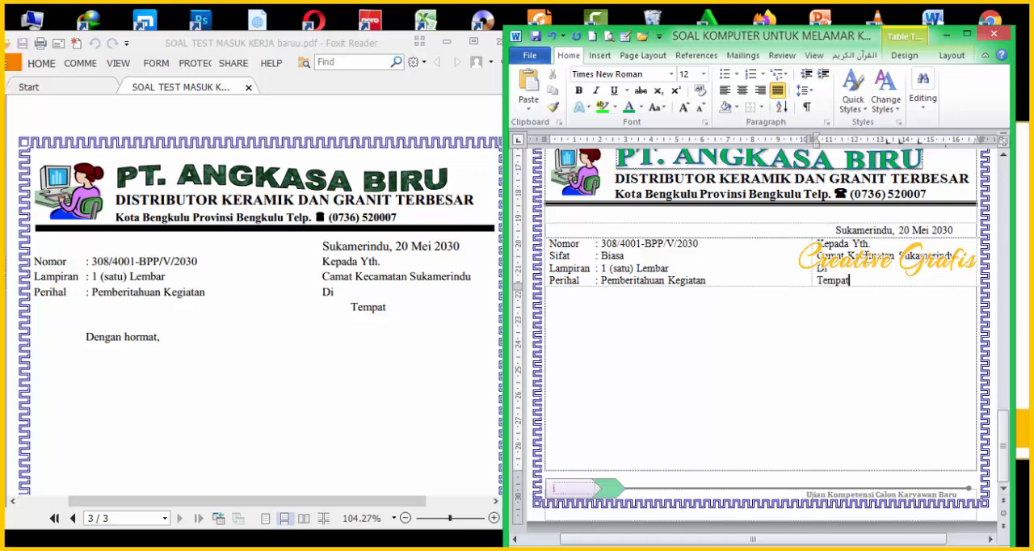
# Step: Indent the "Tempat" line slightly from the start of the recipient lines above it
pyautogui.press('BackSpace')
pyautogui.hotkey('ctrl', 'e')
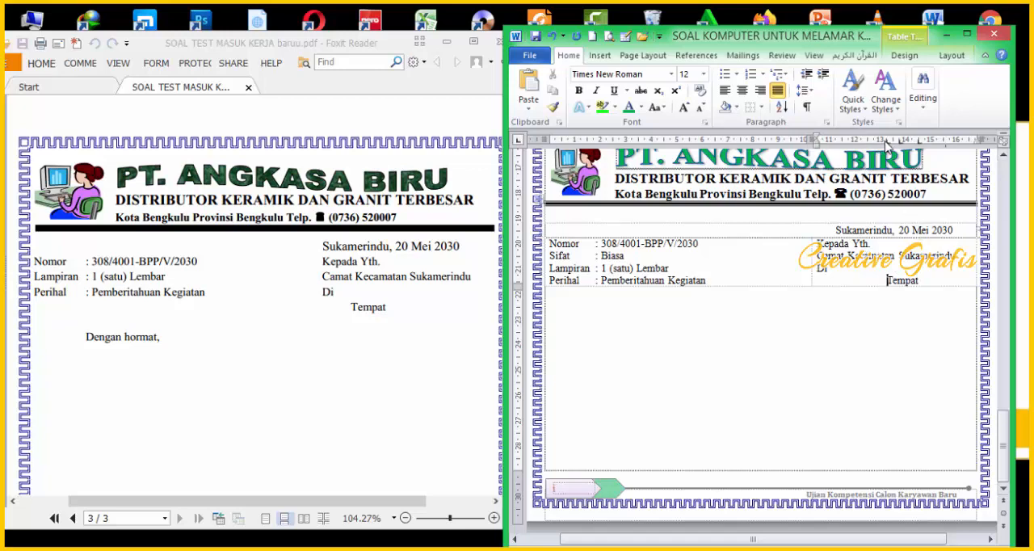
pyautogui.moveTo(885, 144); pyautogui.dragTo(837, 146)
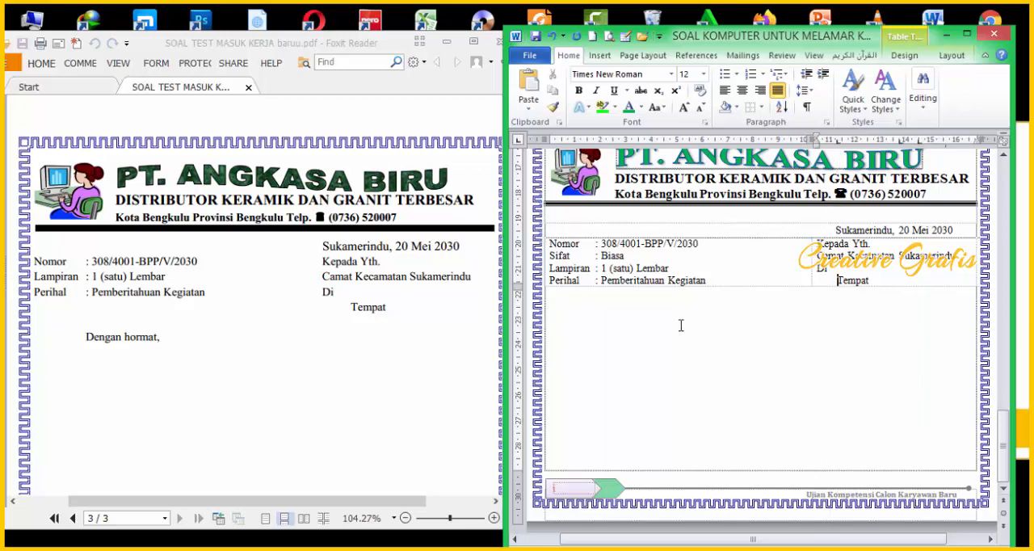
# Step: Enter the salutation "Dengan hormat," on the line below the table and maximize the Word window
pyautogui.click(638, 315)
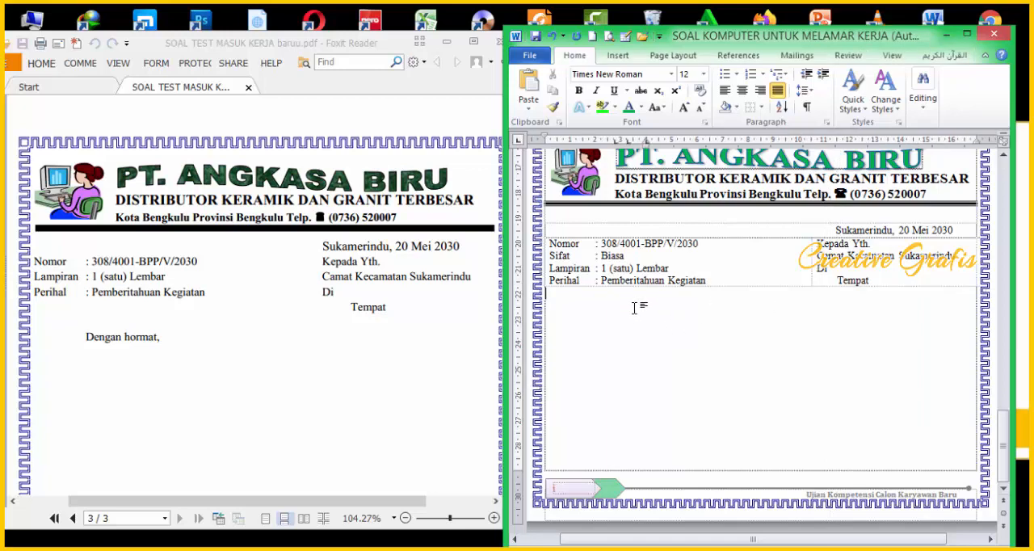
pyautogui.write('dengan hormat,')
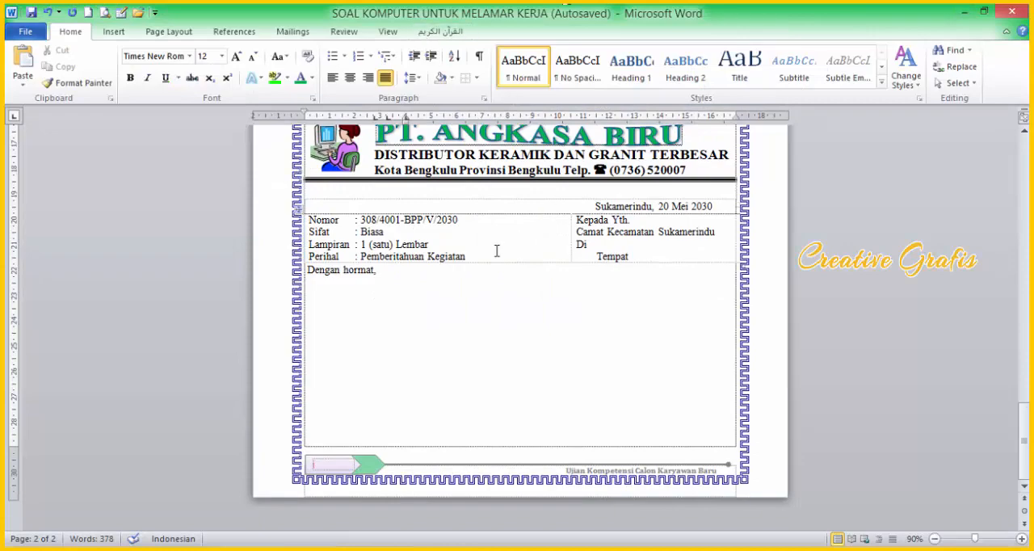
# Step: Copy the text of item a in the "Menimbang" table and paste it twice as body paragraphs below the salutation
pyautogui.scroll(6, 485, 282)
pyautogui.scroll(3, 484, 304)
pyautogui.scroll(-2, 484, 305)
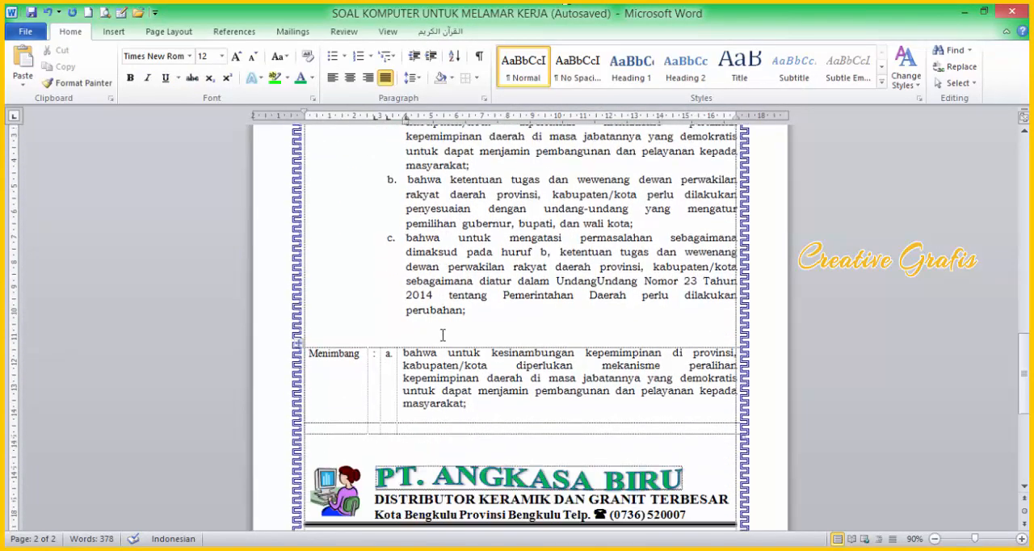
pyautogui.moveTo(404, 353); pyautogui.dragTo(476, 408)
pyautogui.hotkey('ctrl', 'c')
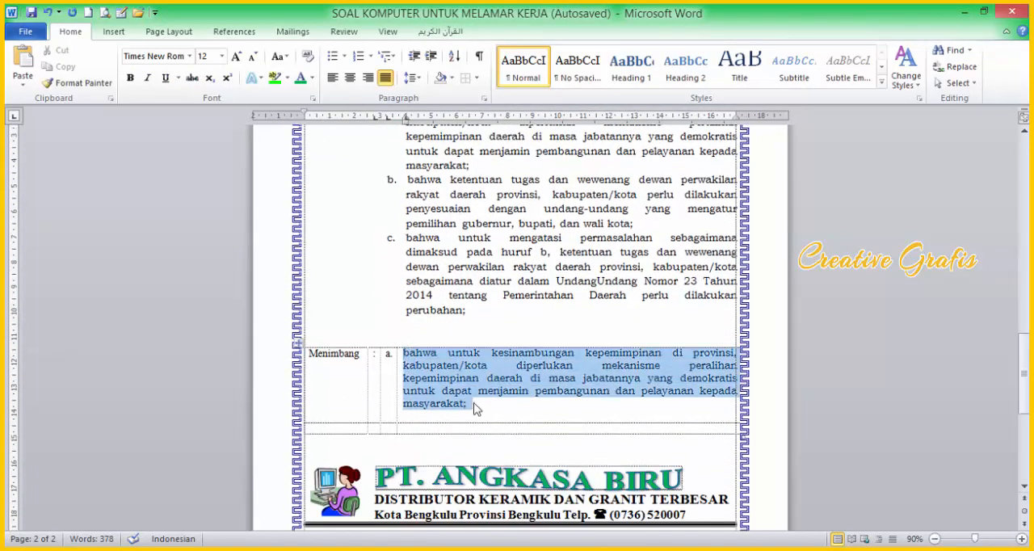
pyautogui.scroll(-3, 468, 420)
pyautogui.scroll(-3, 465, 430)
pyautogui.click(339, 403)
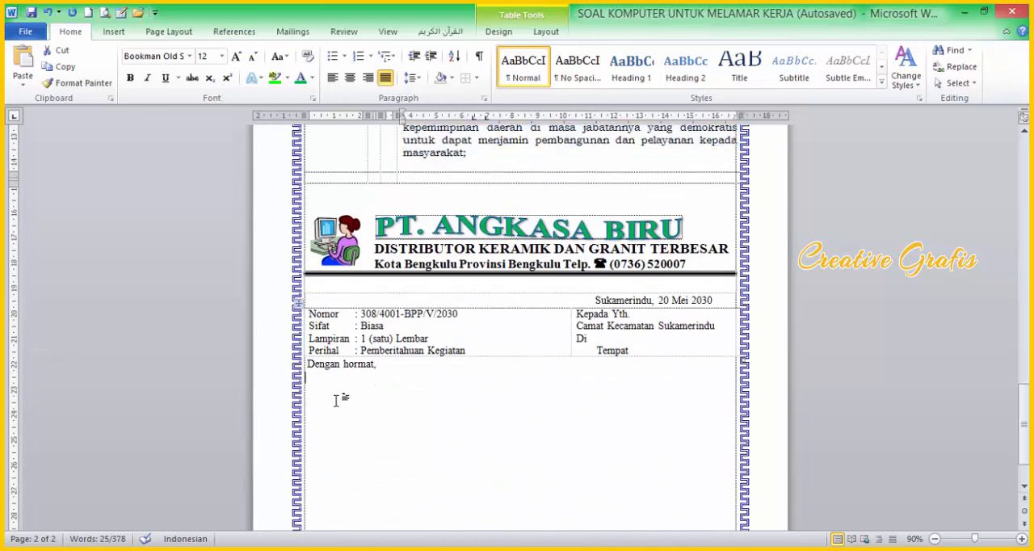
pyautogui.hotkey('ctrl', 'v')
pyautogui.hotkey('ctrl', 'v')
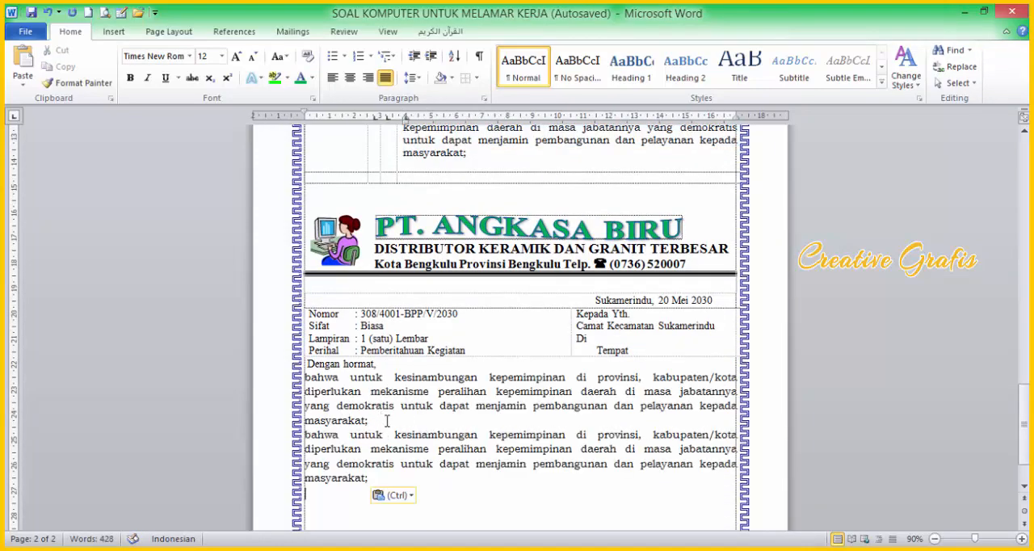
pyautogui.hotkey('ctrl', 'v')
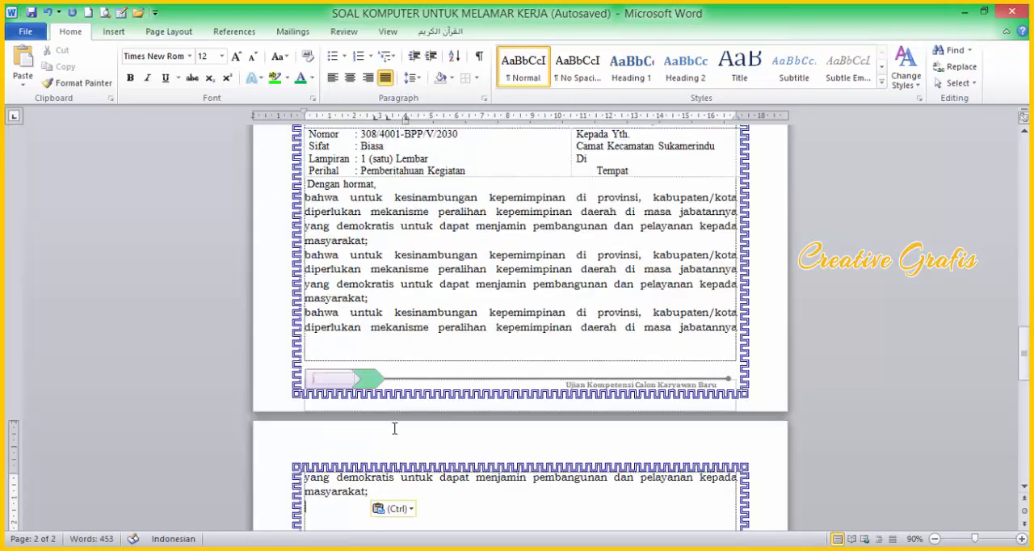
pyautogui.scroll(5, 396, 420)
pyautogui.scroll(-3, 400, 408)
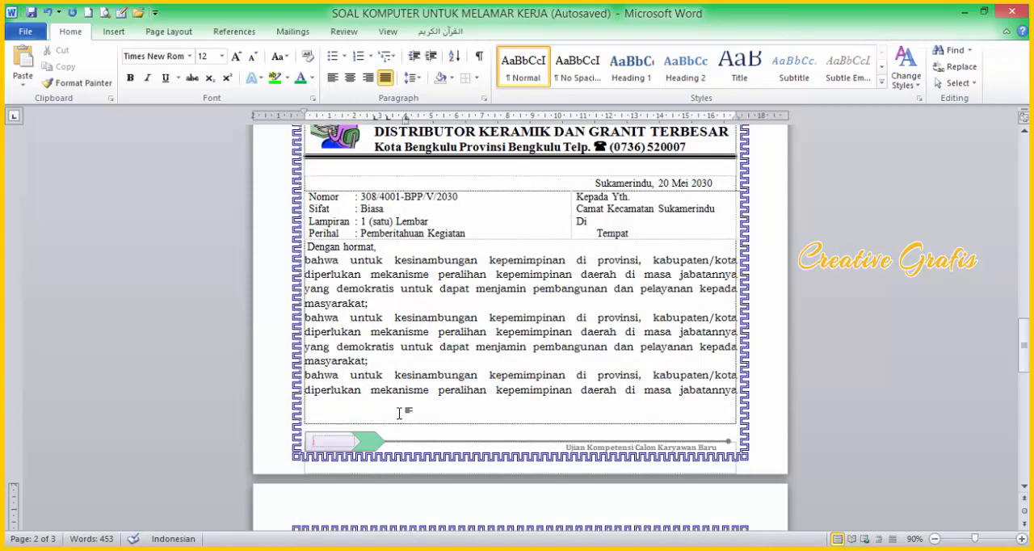
pyautogui.hotkey('ctrl', 'z')
# Step: Indent the salutation and both body paragraphs from the page margin to about 2 cm
pyautogui.scroll(1, 386, 367)
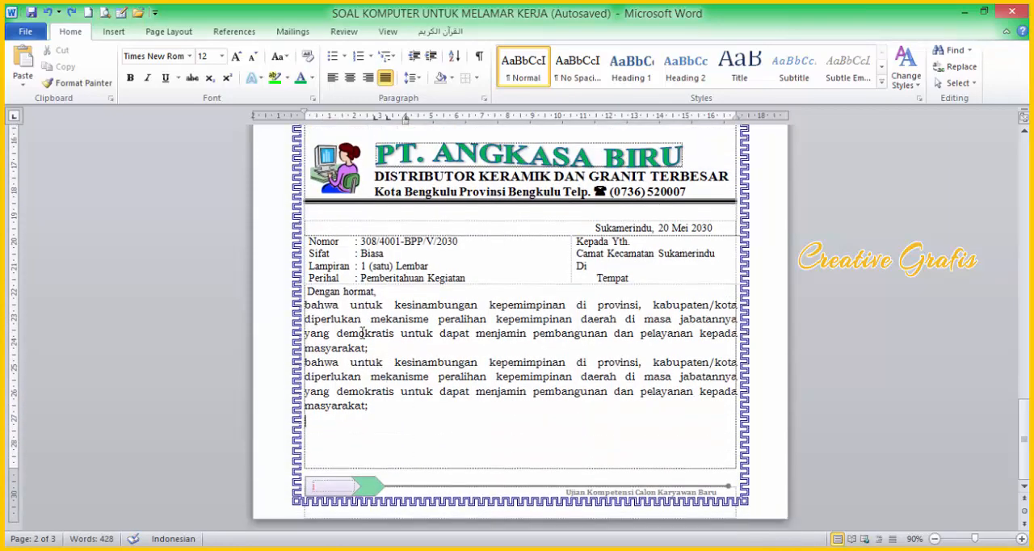
pyautogui.click(306, 292)
pyautogui.keyDown('shift'); pyautogui.click(373, 405); pyautogui.keyUp('shift')
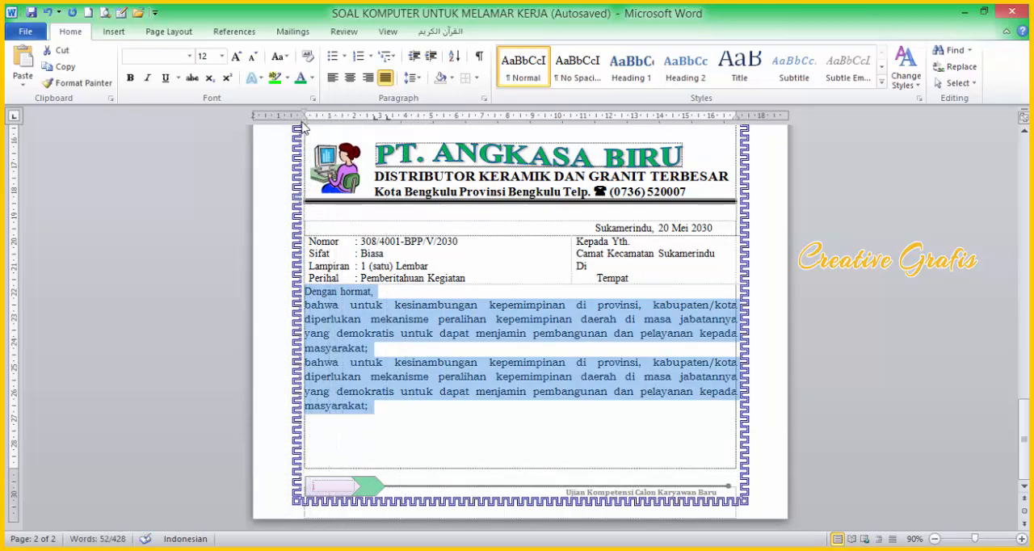
pyautogui.moveTo(307, 122); pyautogui.dragTo(356, 130)
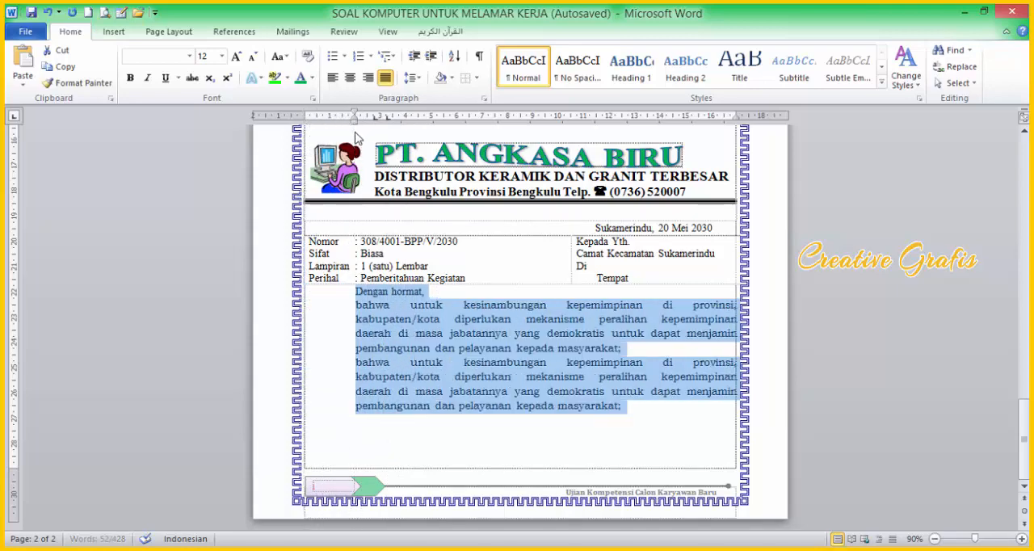
# Step: Add a blank line above and a blank line below the "Dengan hormat," salutation
pyautogui.click(356, 292)
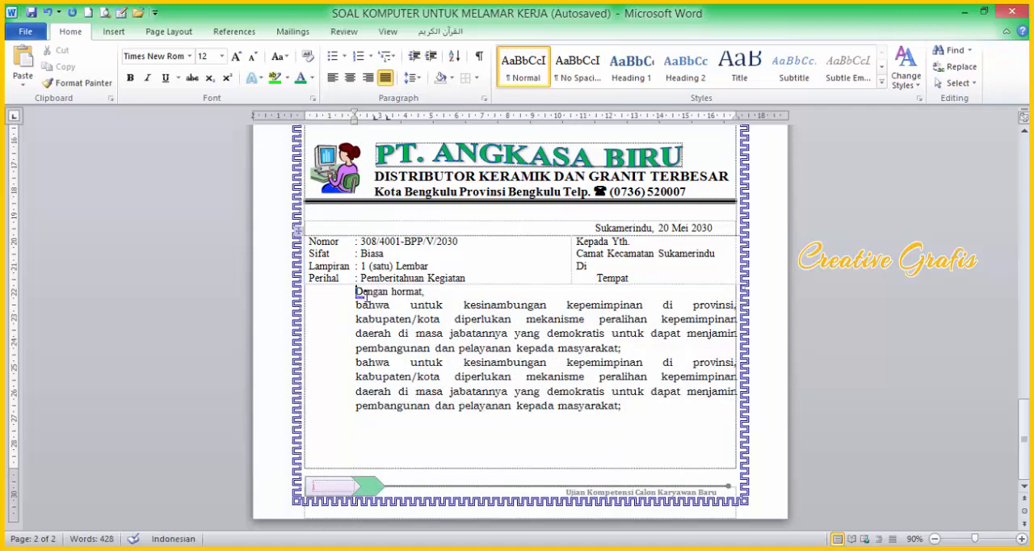
pyautogui.press('Return')
pyautogui.press('Down')
pyautogui.press('Return')
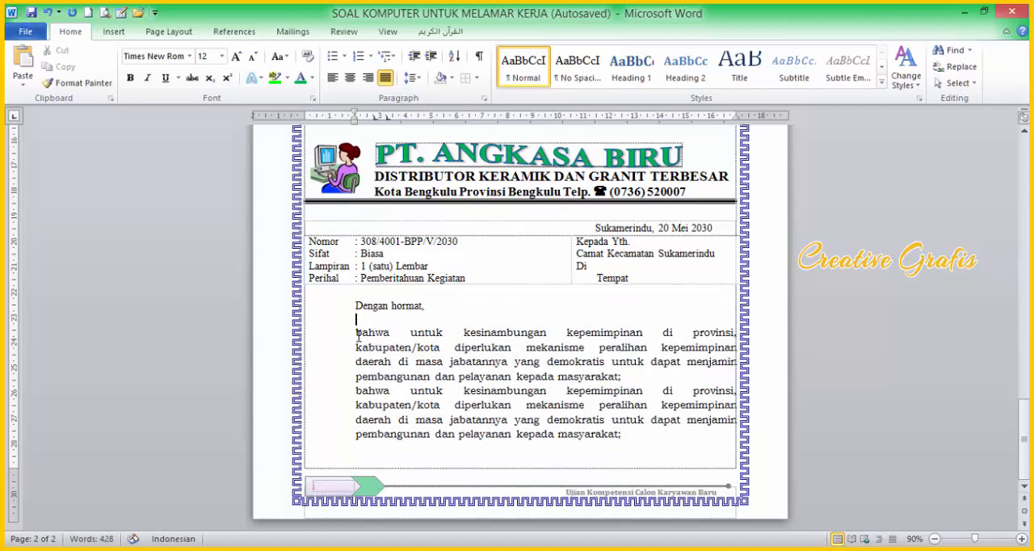
# Step: Capitalize the opening "Bahwa" of the first body paragraph and indent the first line of both body paragraphs to just past 3 cm
pyautogui.press('Delete')
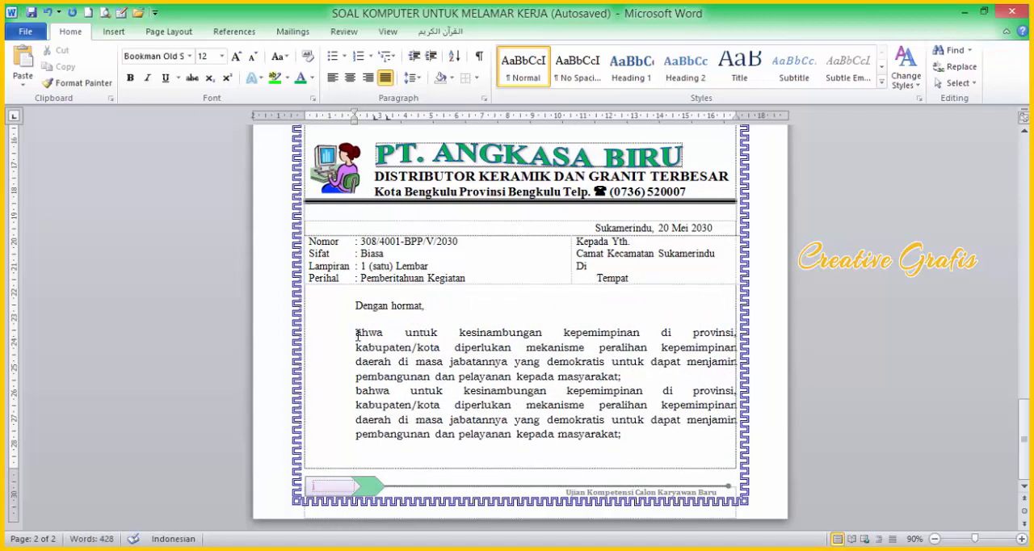
pyautogui.write('B')
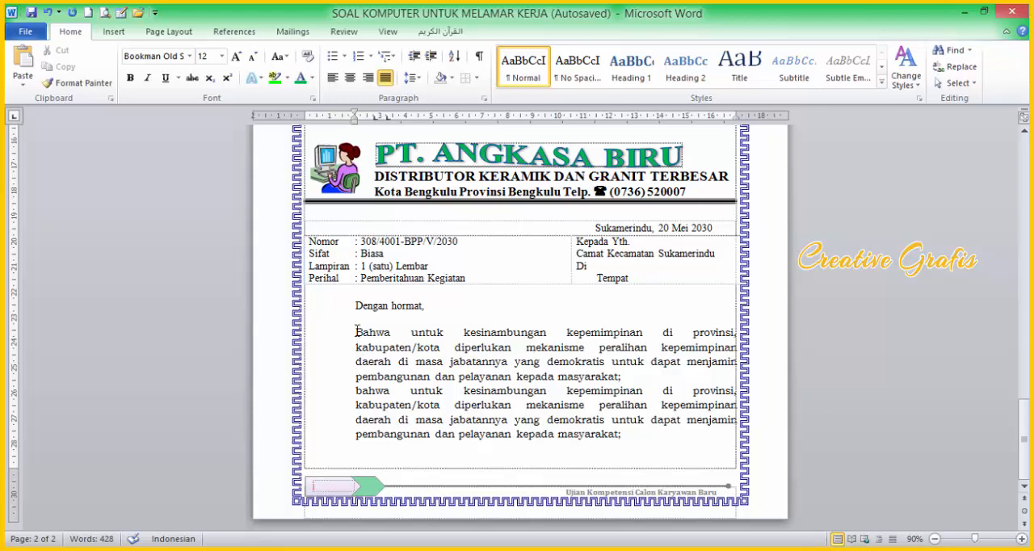
pyautogui.moveTo(355, 113); pyautogui.dragTo(387, 115)
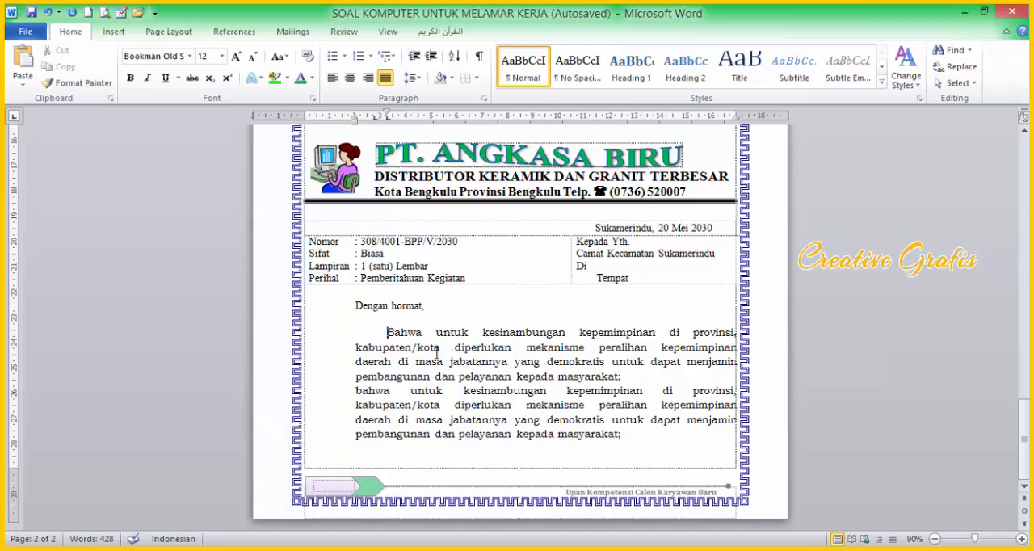
pyautogui.click(357, 391)
pyautogui.press('BackSpace')
pyautogui.press('Return')
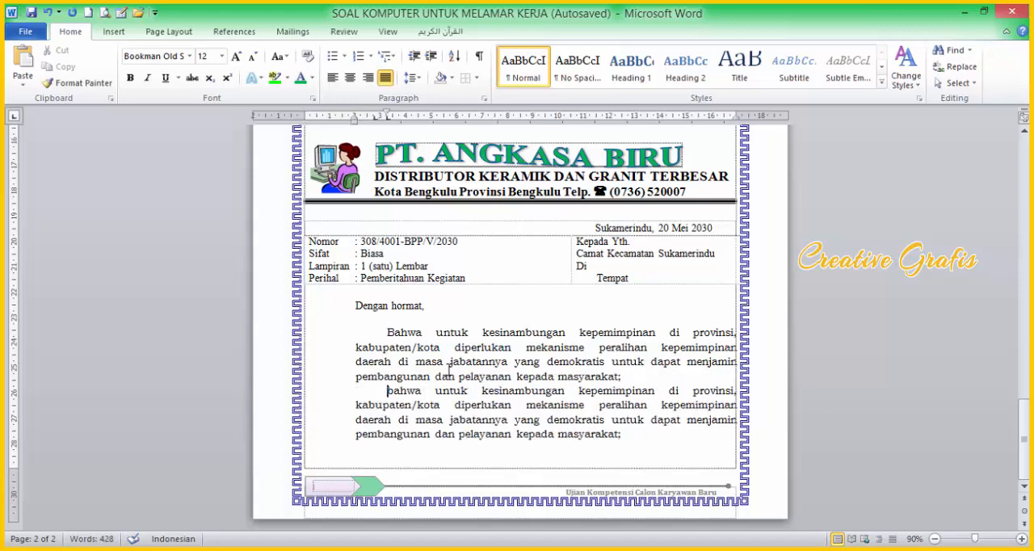
# Step: Review the document from the finished letter back to the beginning of page 1
pyautogui.scroll(2, 555, 250)
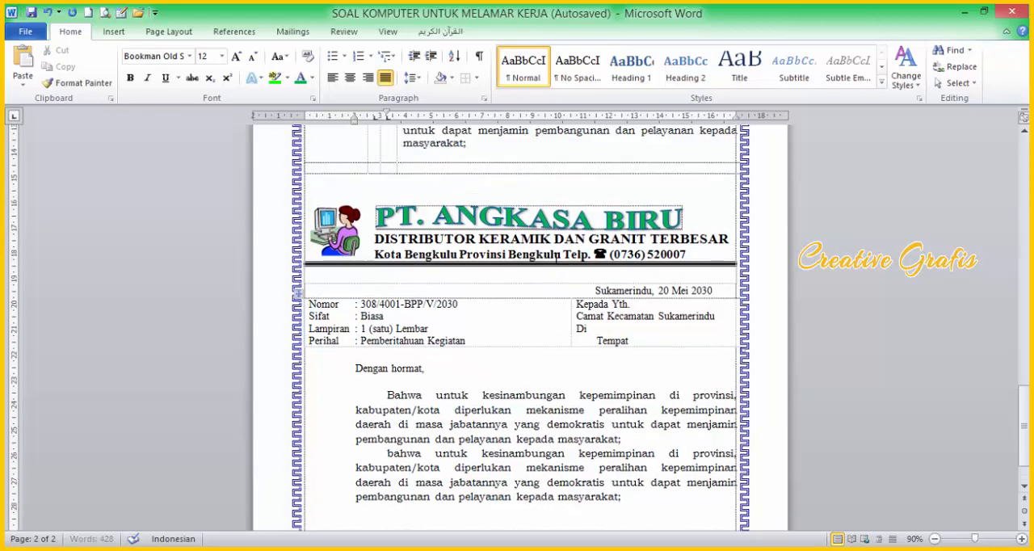
pyautogui.scroll(5, 566, 340)
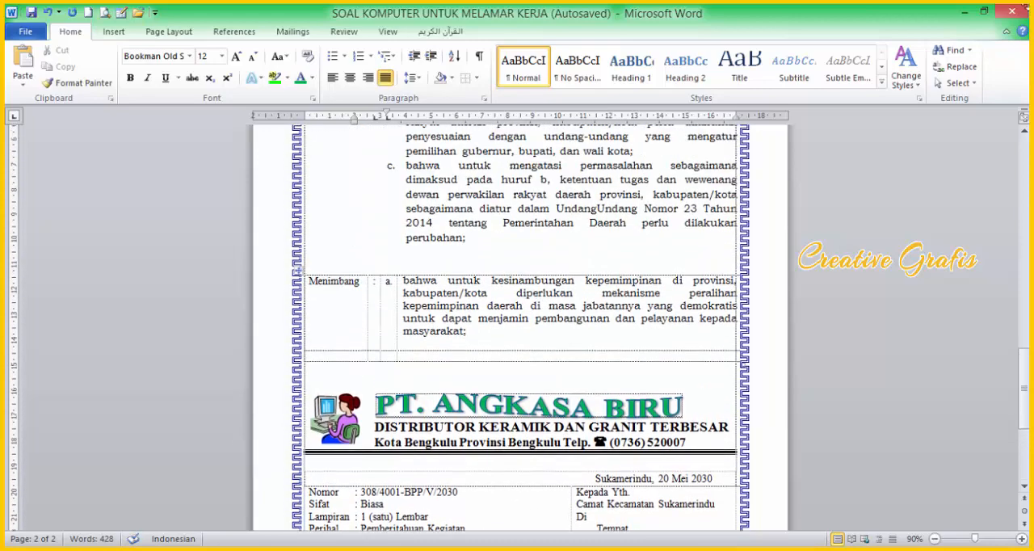
pyautogui.scroll(15, 872, 186)
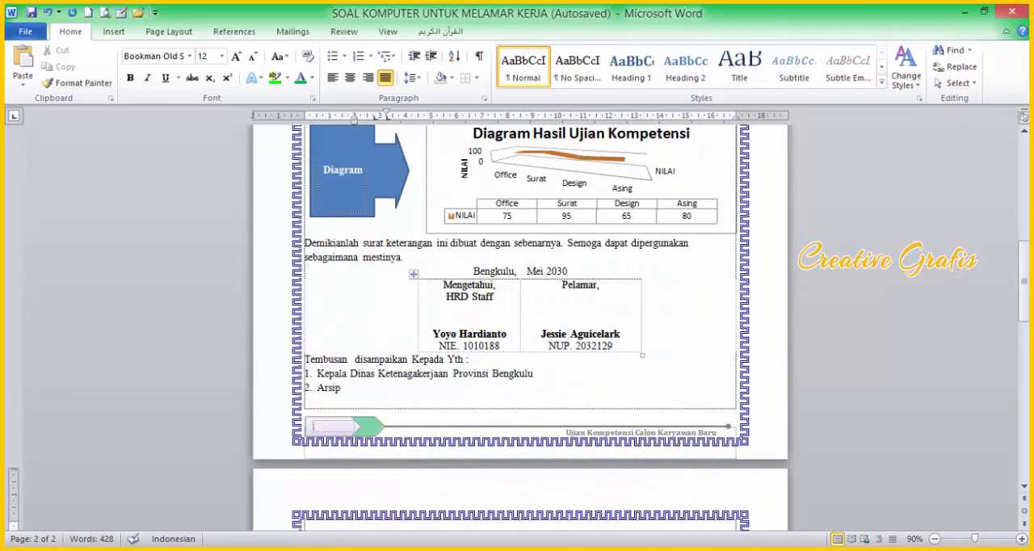
pyautogui.moveTo(1024, 296); pyautogui.dragTo(1024, 182)
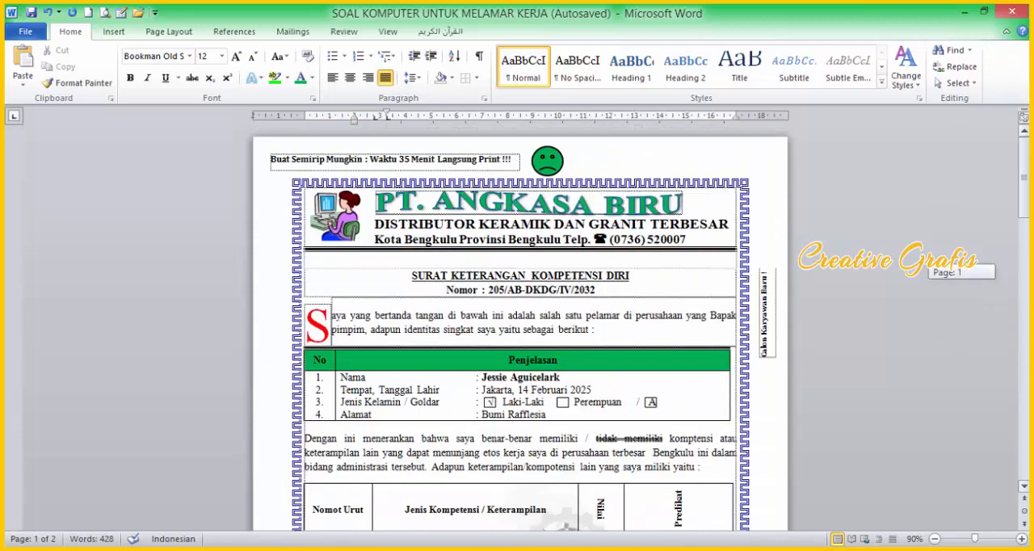